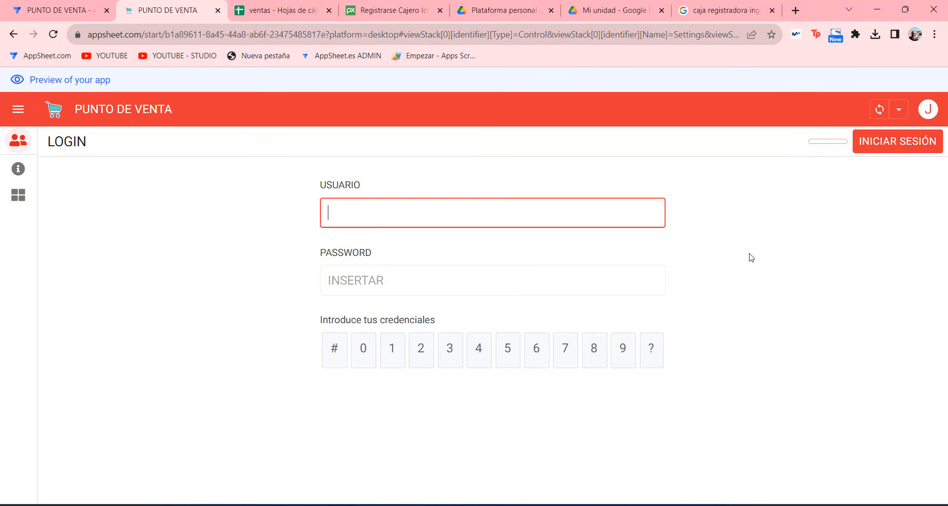
# Log in to the point-of-sale app with the username and password, and dismiss the welcome message.
pyautogui.write('MARAGONES')
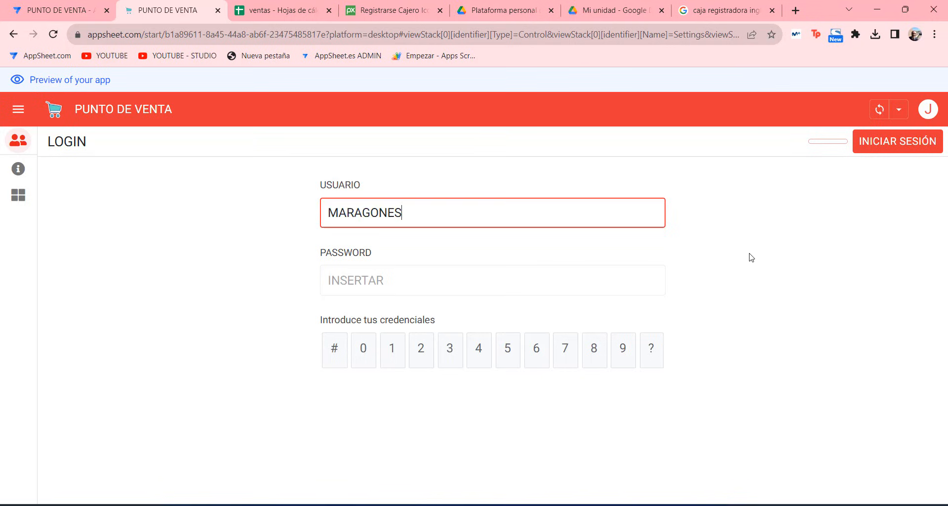
pyautogui.click(392, 349)
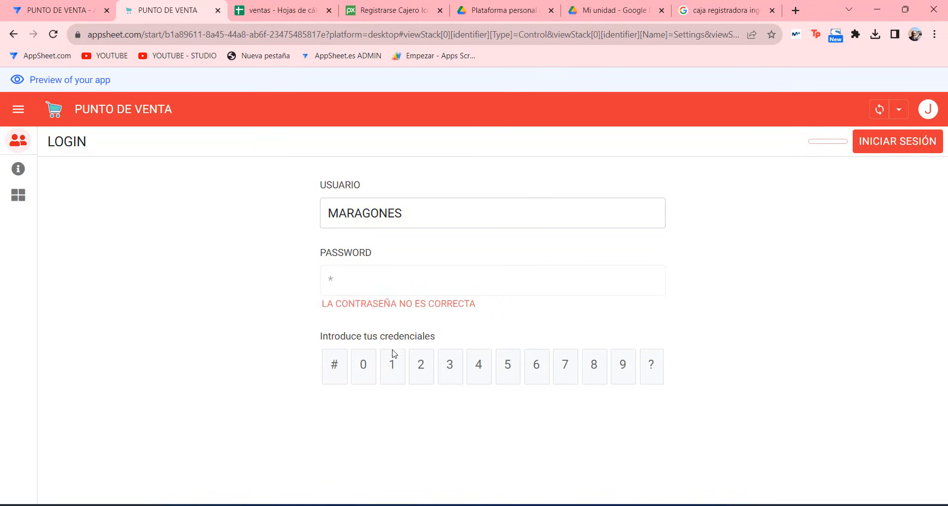
pyautogui.click(394, 364)
pyautogui.click(394, 365)
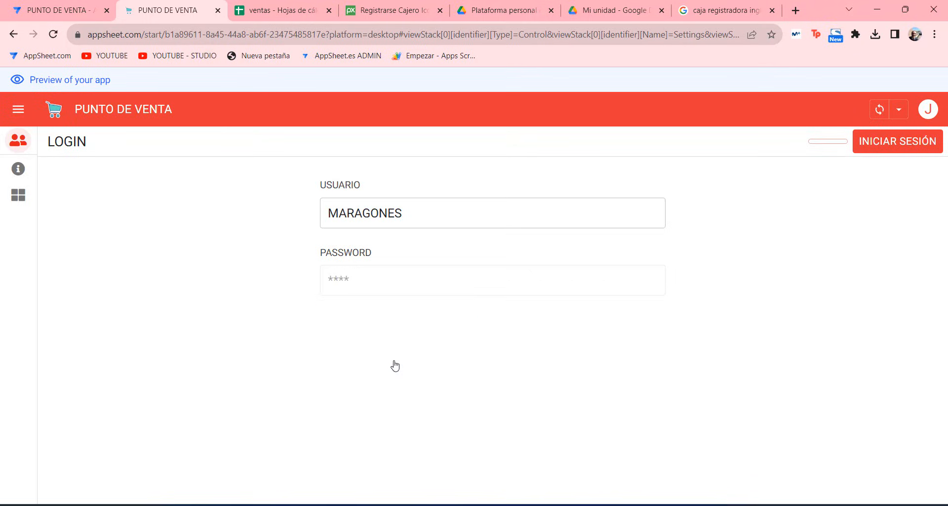
pyautogui.click(897, 145)
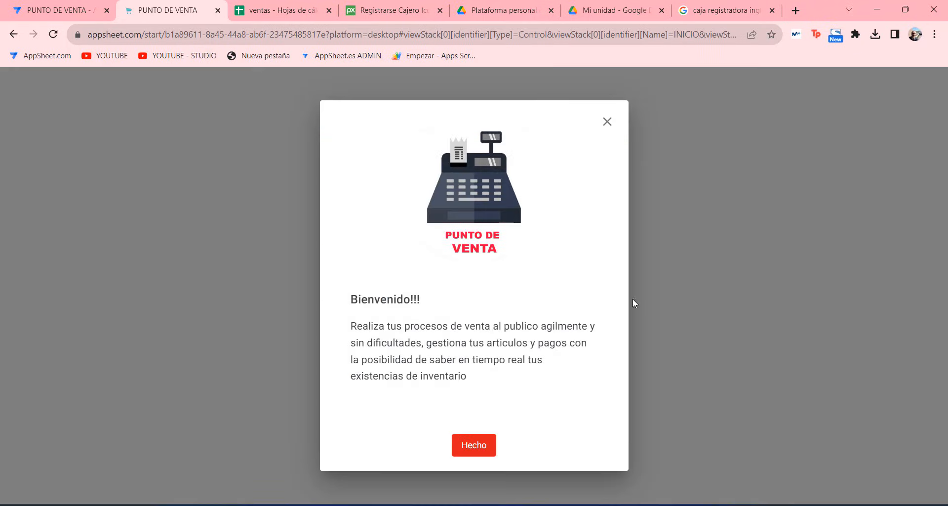
pyautogui.click(468, 445)
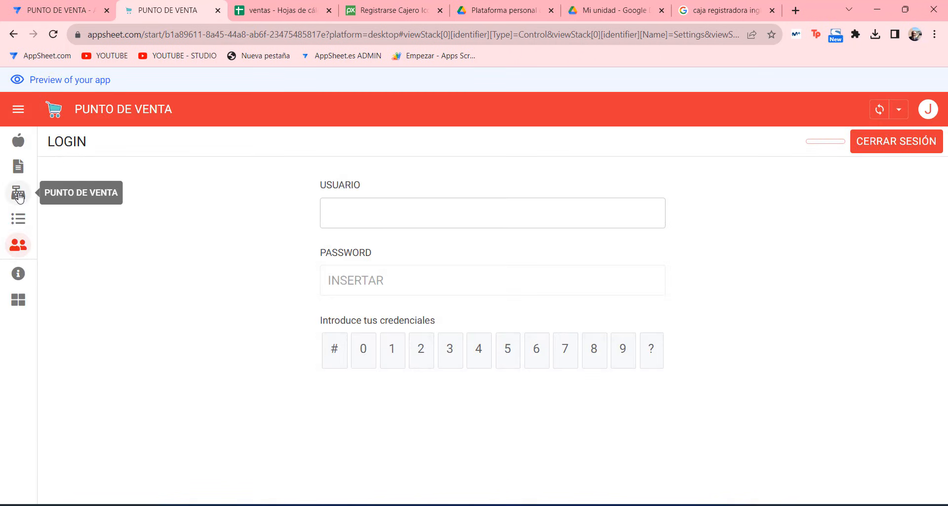
# In the PUNTO DE VENTA view, add 5 units of BOLSA CARAMELOS MENTA to the cart.
pyautogui.click(19, 197)
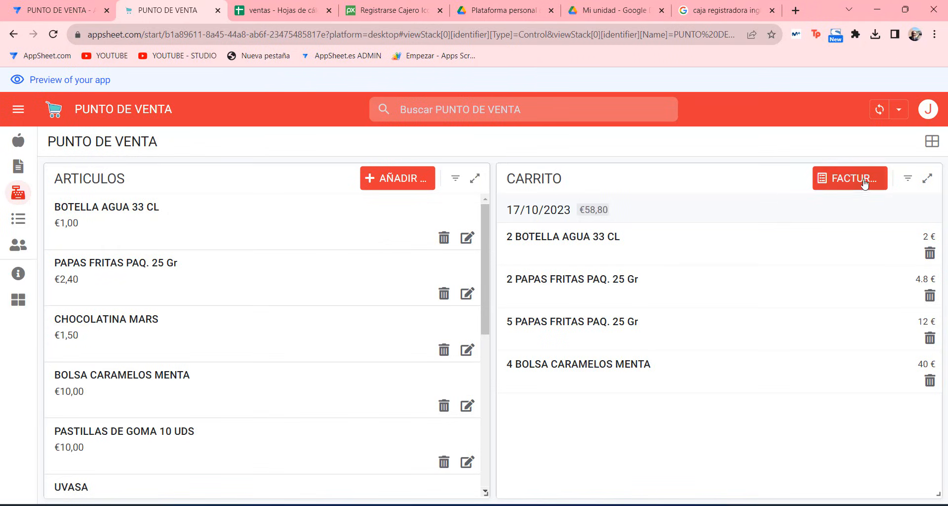
pyautogui.click(183, 393)
pyautogui.click(530, 305)
pyautogui.write('5')
pyautogui.click(582, 345)
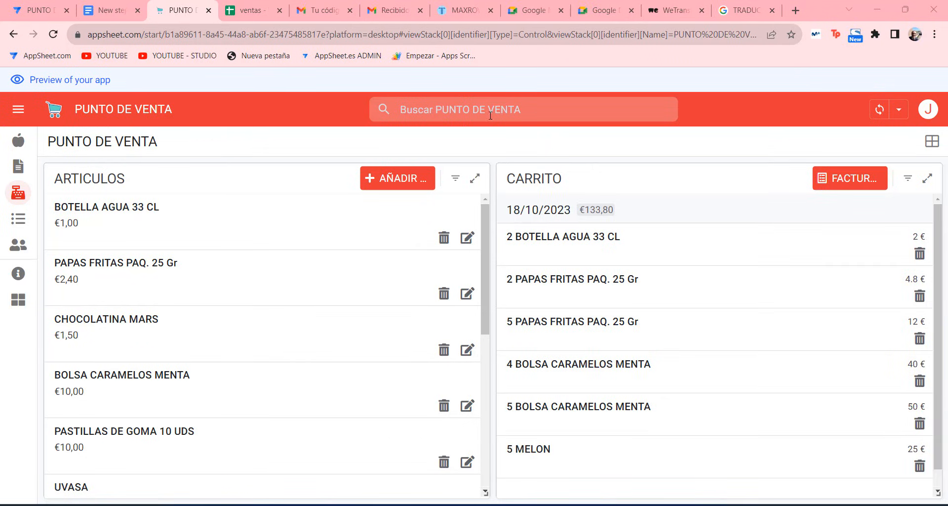
# Search the articles for MELON, add 5 units to the cart, and clear the search.
pyautogui.click(490, 114)
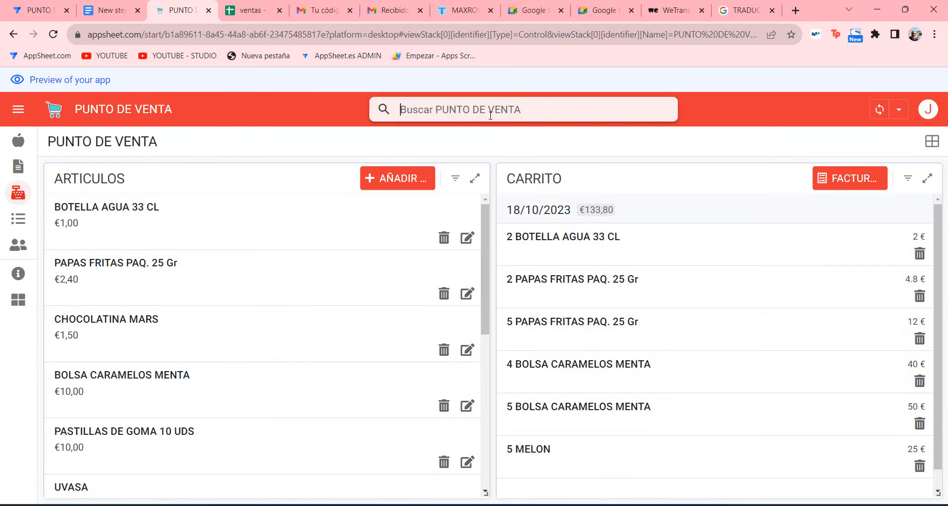
pyautogui.write('MELON')
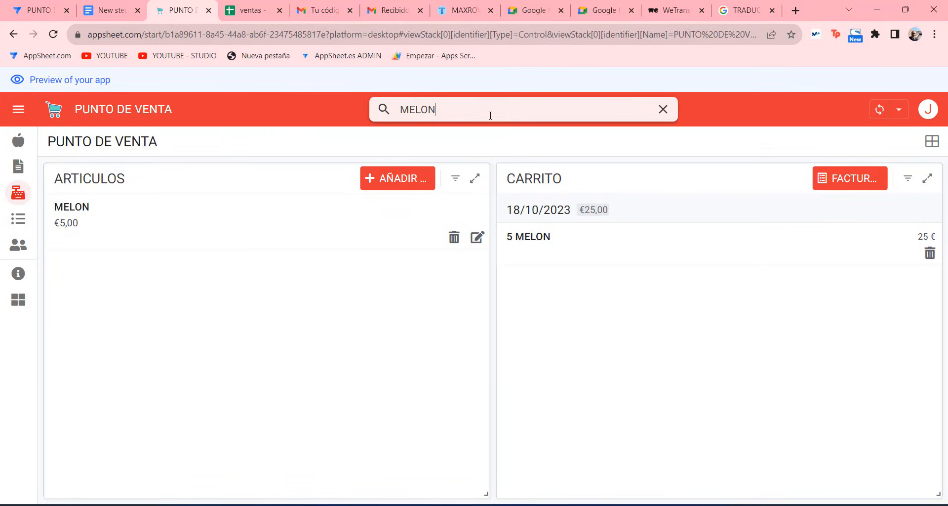
pyautogui.click(274, 225)
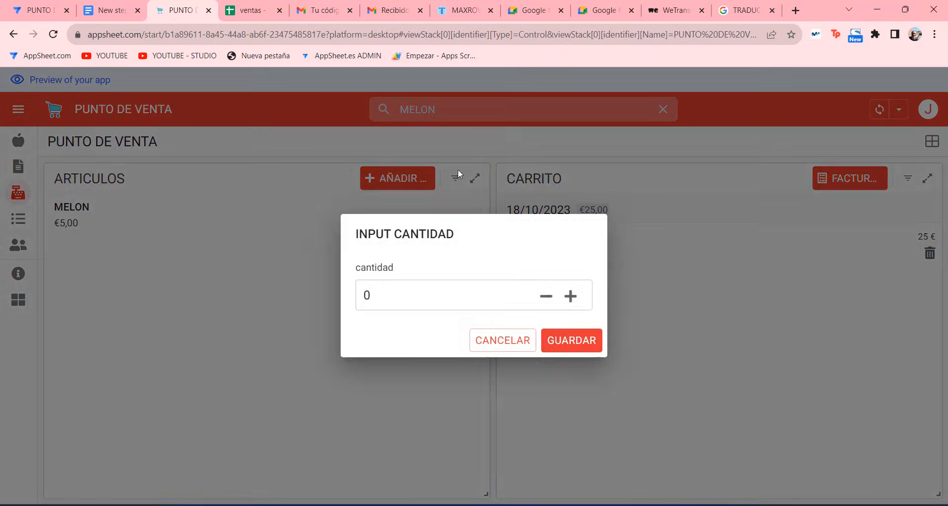
pyautogui.click(501, 296)
pyautogui.write('5')
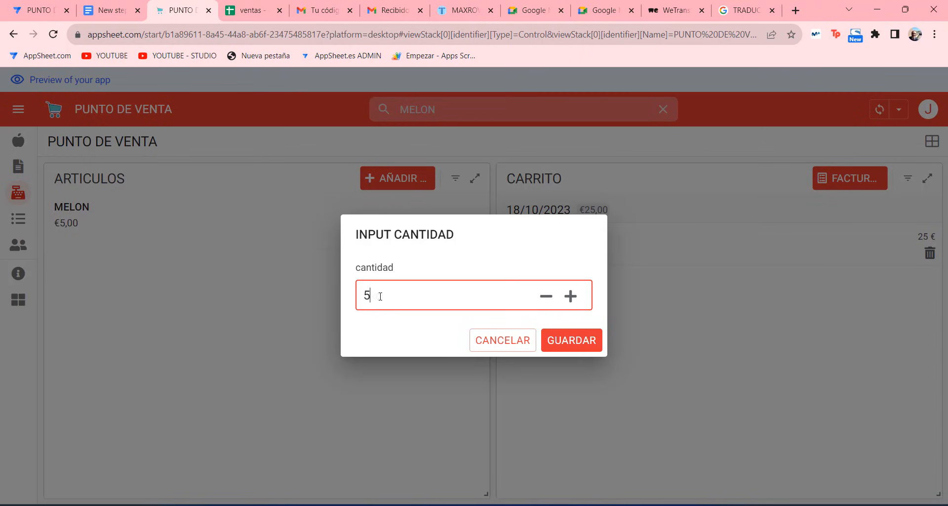
pyautogui.click(593, 339)
pyautogui.click(663, 109)
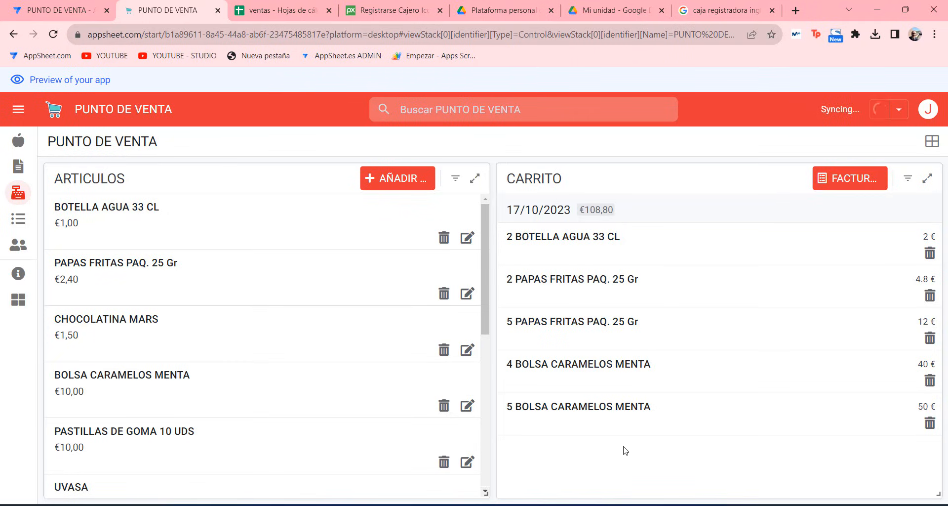
# Start an invoice for the cart and check the customer choices, keeping GENERICO as the client.
pyautogui.click(850, 178)
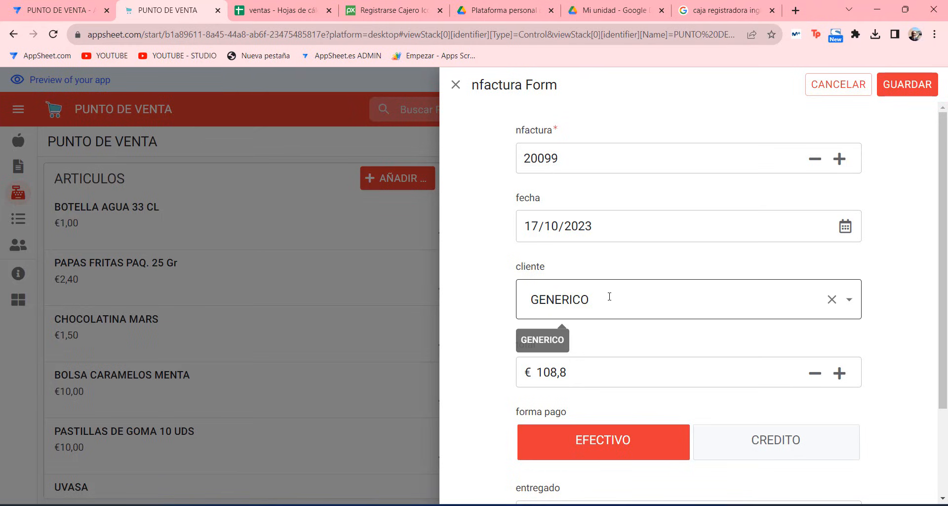
pyautogui.click(848, 303)
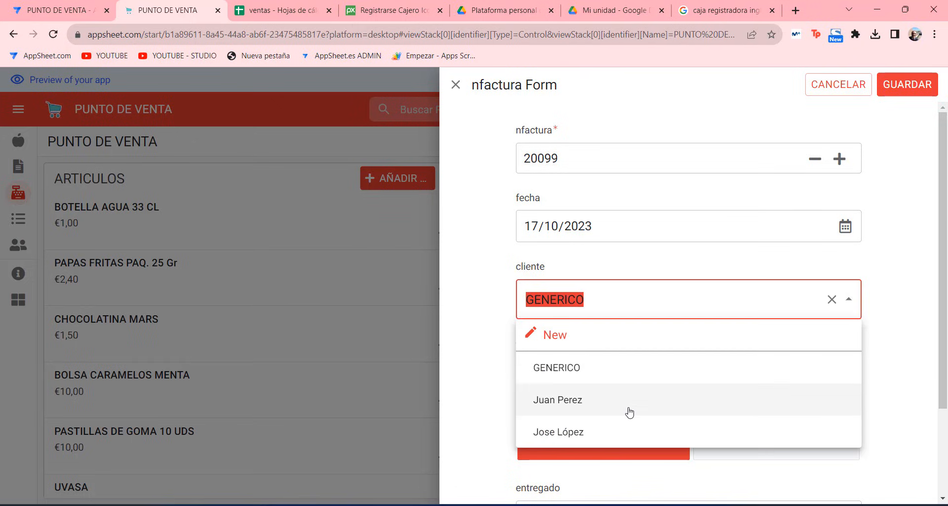
pyautogui.click(893, 297)
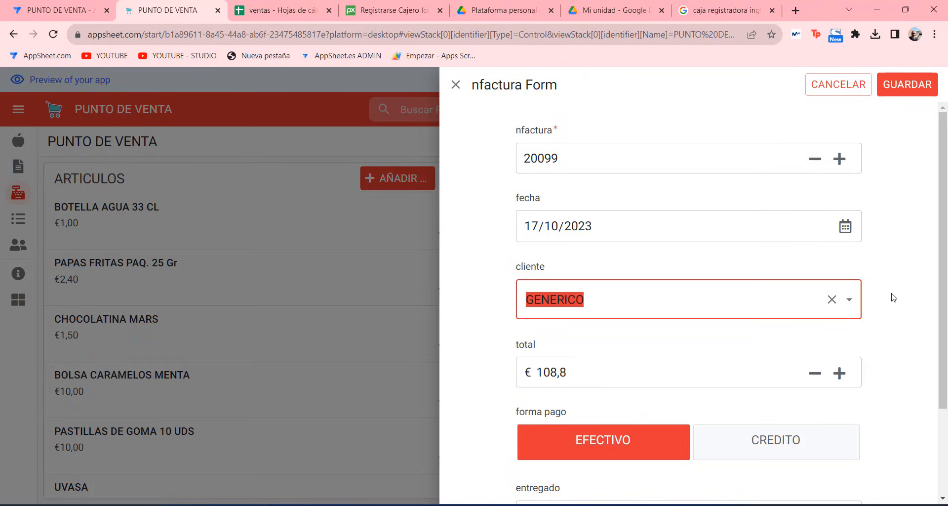
# Enter €150 as the delivered amount for the EFECTIVO payment.
pyautogui.scroll(-2, 685, 376)
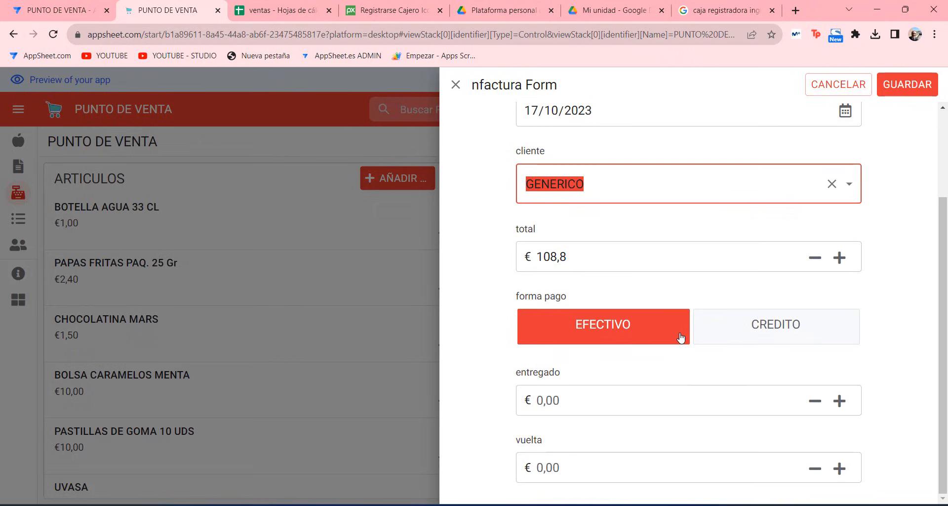
pyautogui.click(643, 406)
pyautogui.click(600, 477)
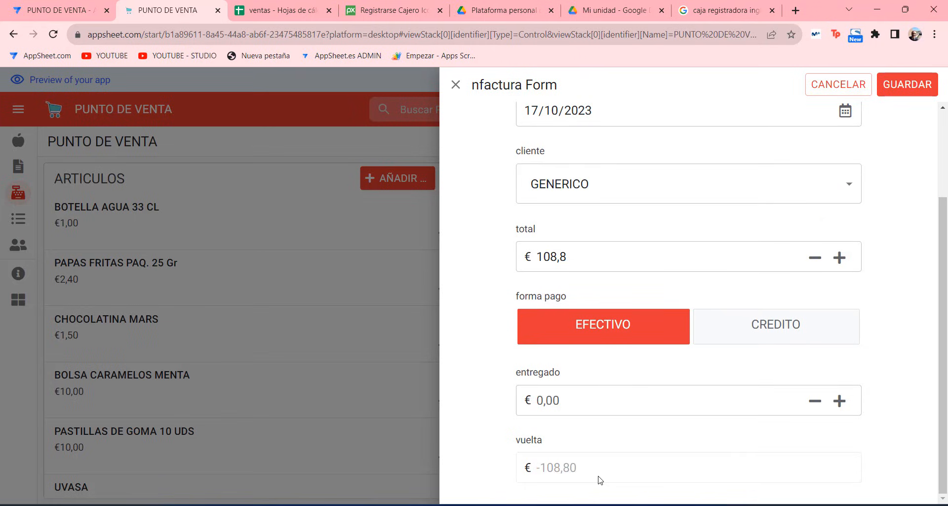
pyautogui.click(571, 401)
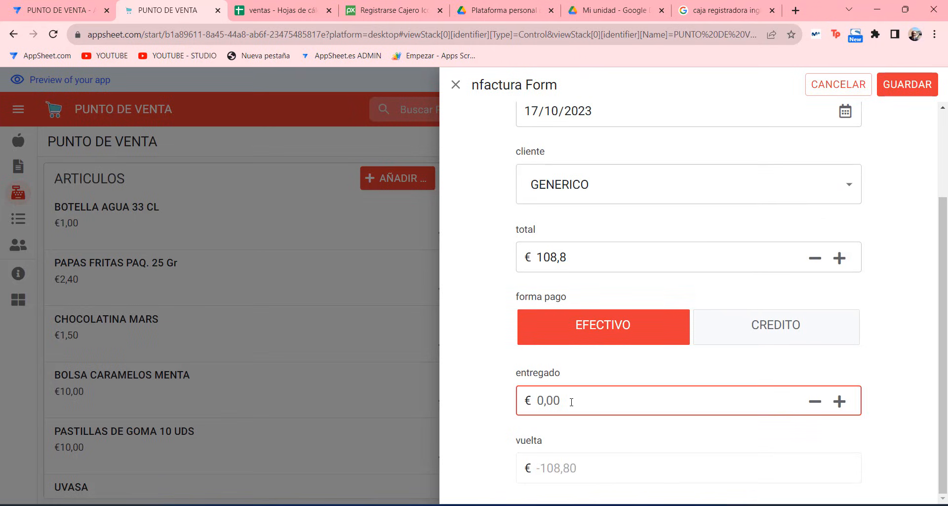
pyautogui.write('150')
pyautogui.click(599, 430)
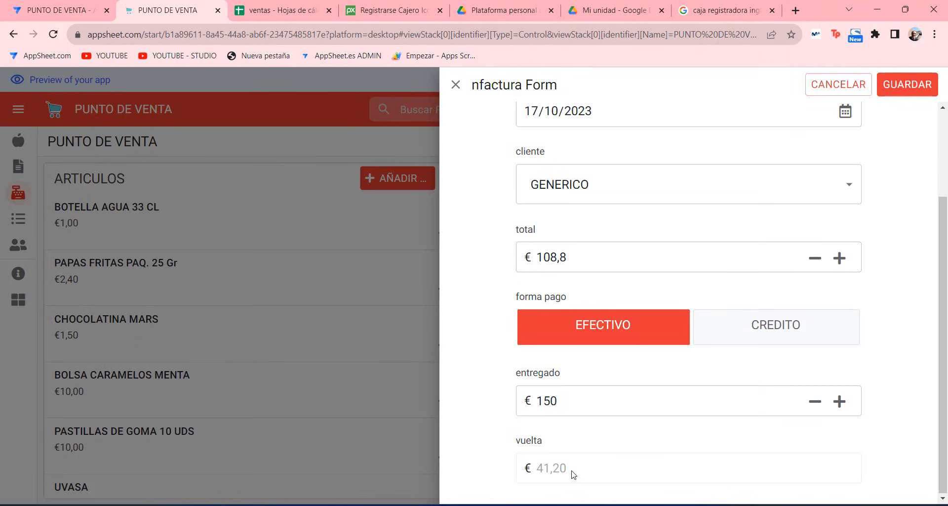
# Save the invoice and open its PDF ticket from the ticket details.
pyautogui.click(901, 86)
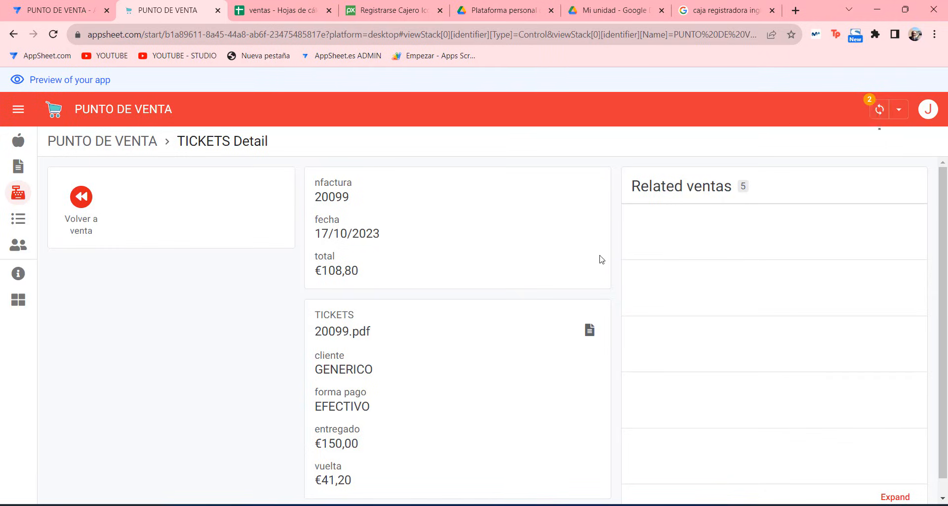
pyautogui.click(589, 329)
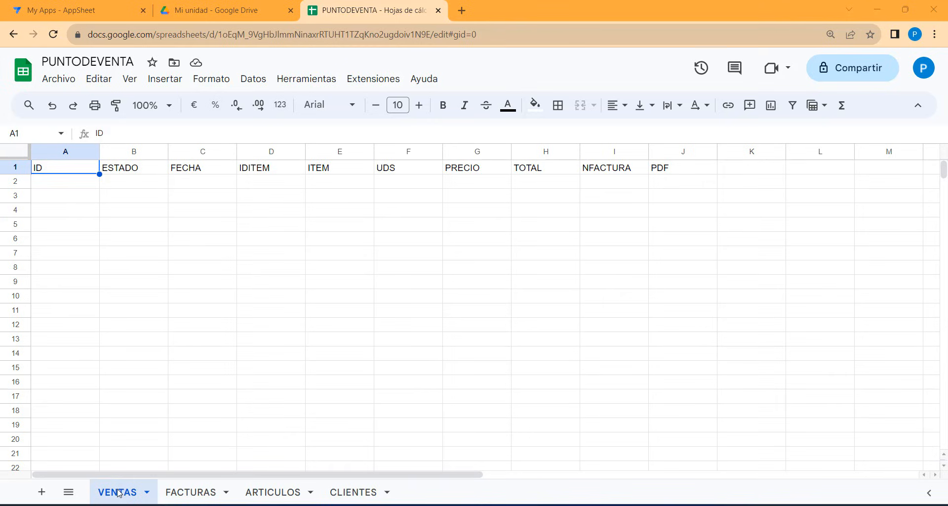
# In the PUNTODEVENTA spreadsheet in Google Sheets, look over the FACTURAS, ARTICULOS and CLIENTES sheets.
pyautogui.click(188, 494)
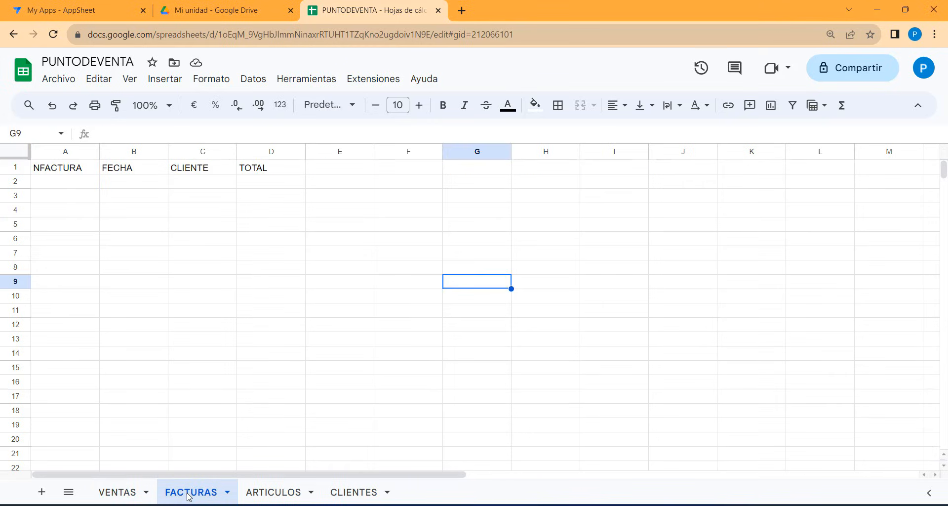
pyautogui.click(281, 492)
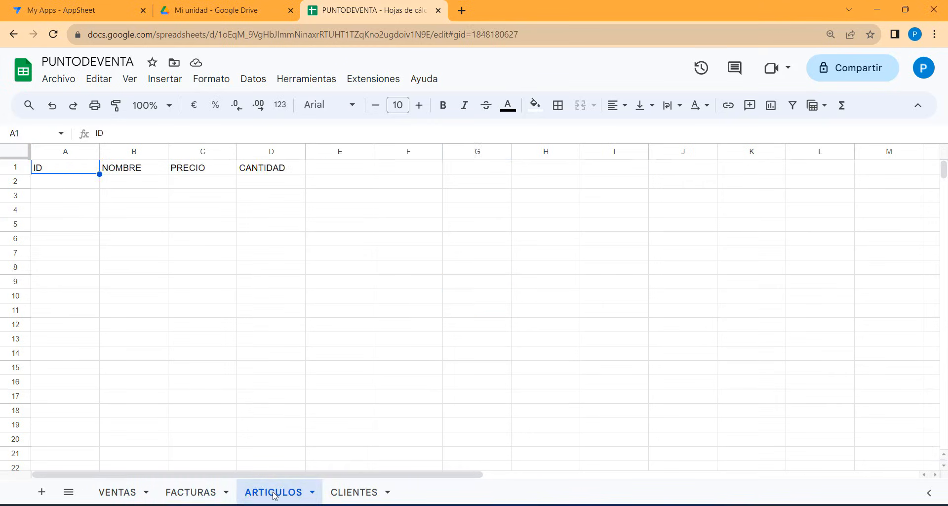
pyautogui.click(359, 492)
# Review the column headers of the VENTAS sheet one by one, from ESTADO through PDF.
pyautogui.click(118, 492)
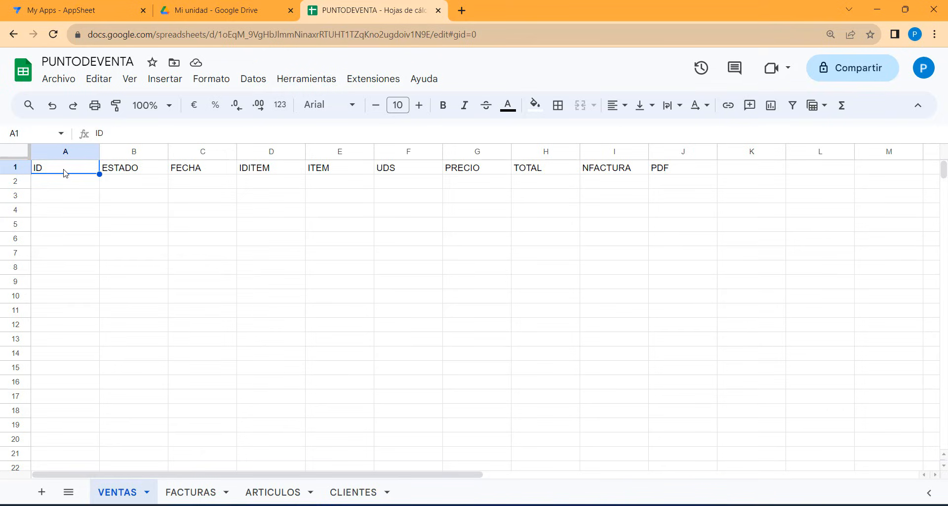
pyautogui.click(136, 171)
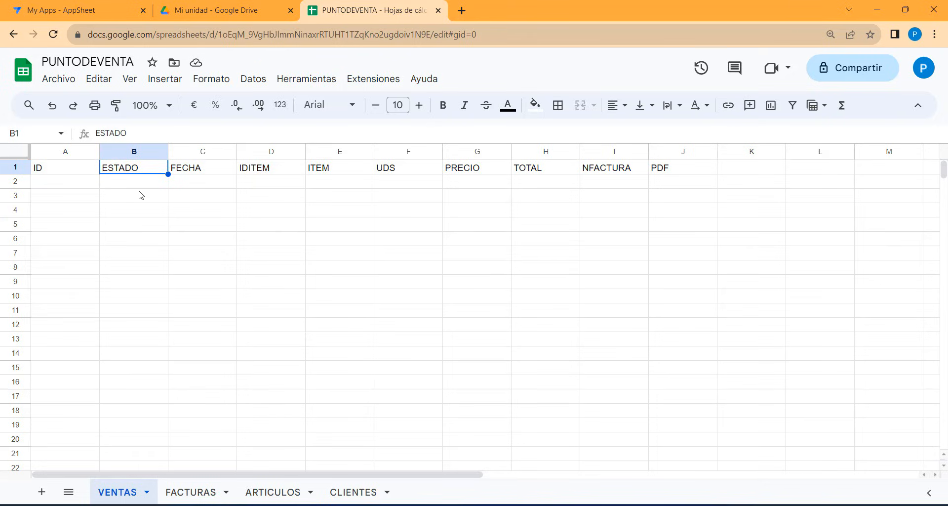
pyautogui.click(195, 171)
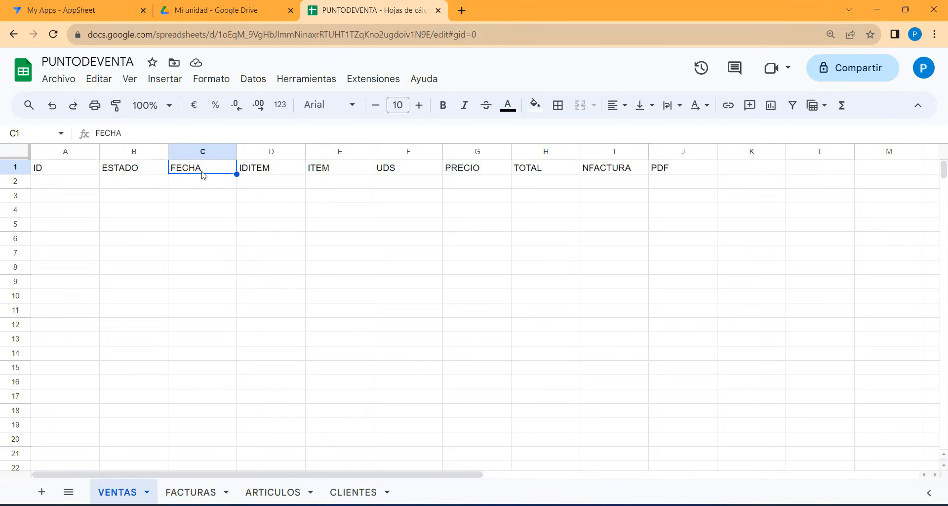
pyautogui.click(271, 171)
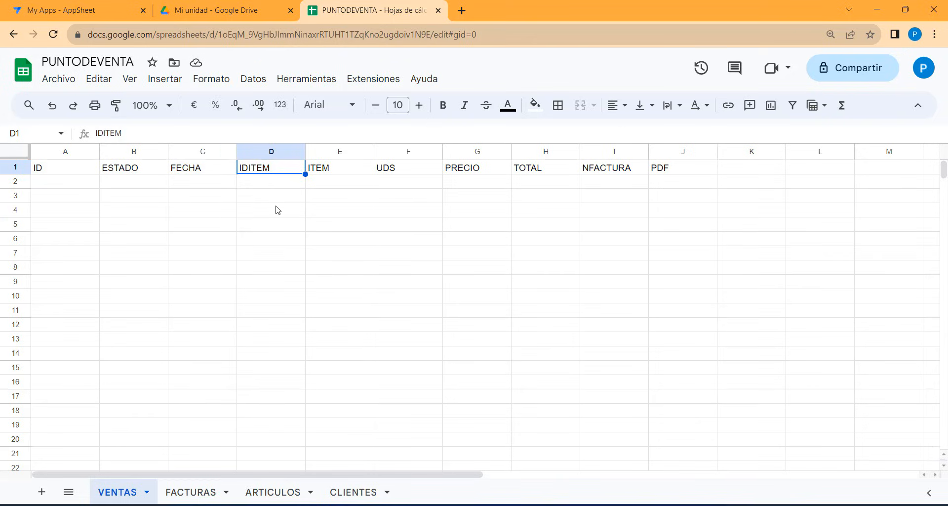
pyautogui.click(338, 173)
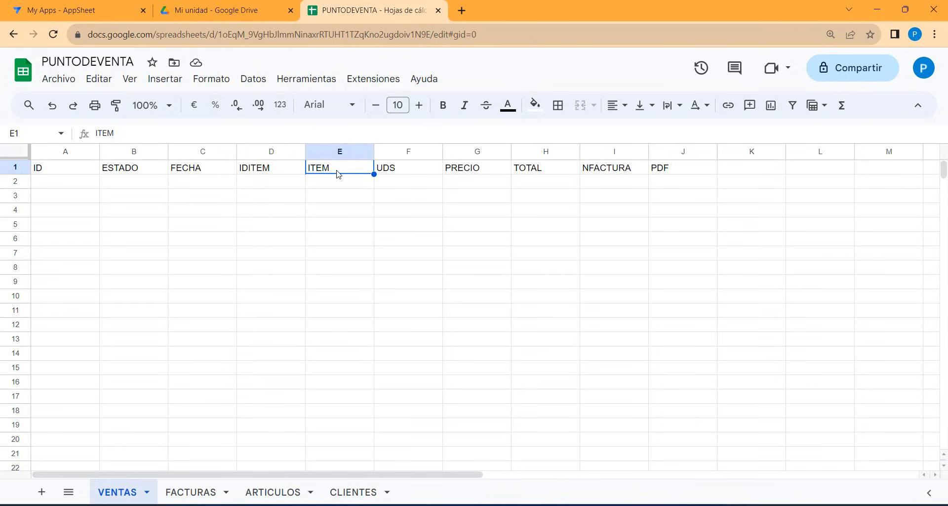
pyautogui.click(413, 173)
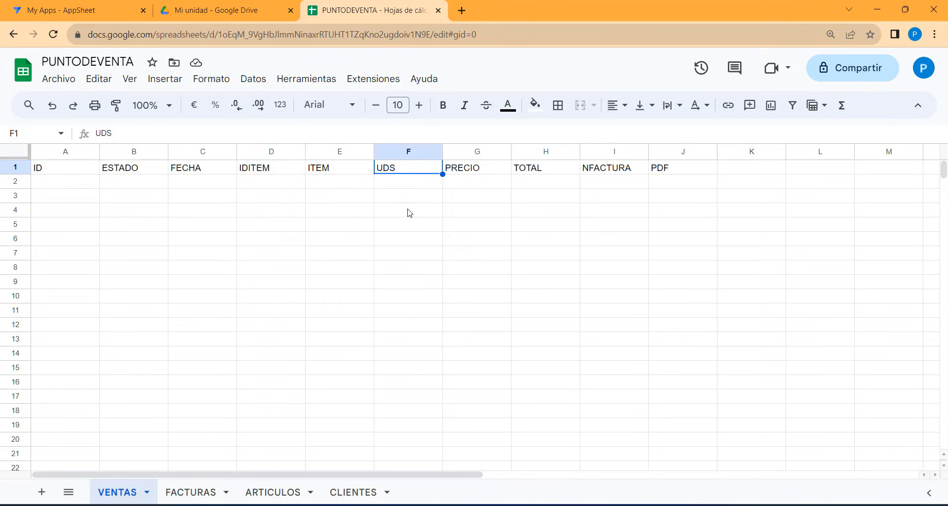
pyautogui.click(484, 173)
pyautogui.click(539, 172)
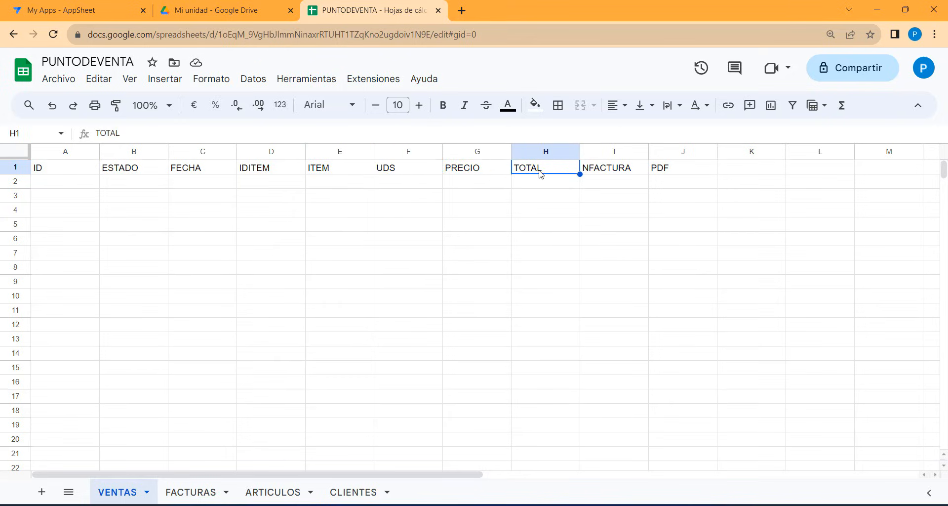
pyautogui.click(613, 172)
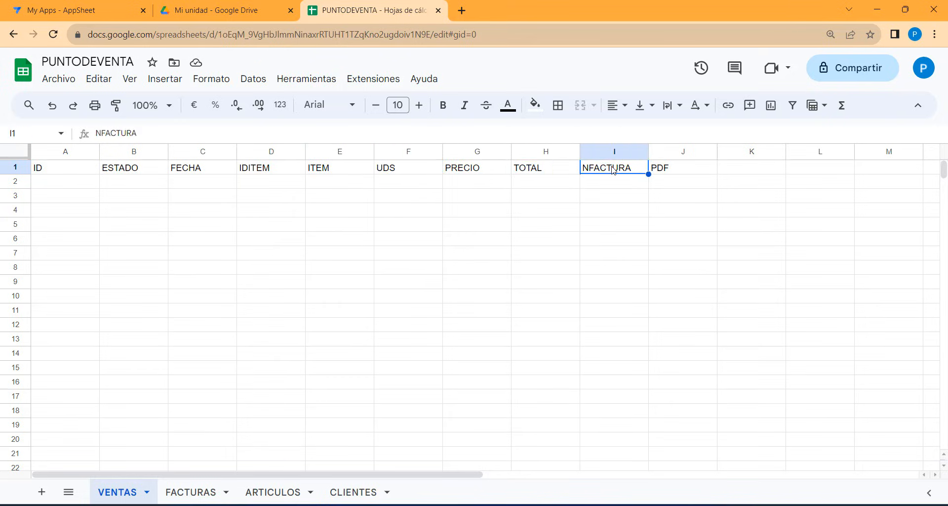
pyautogui.click(684, 172)
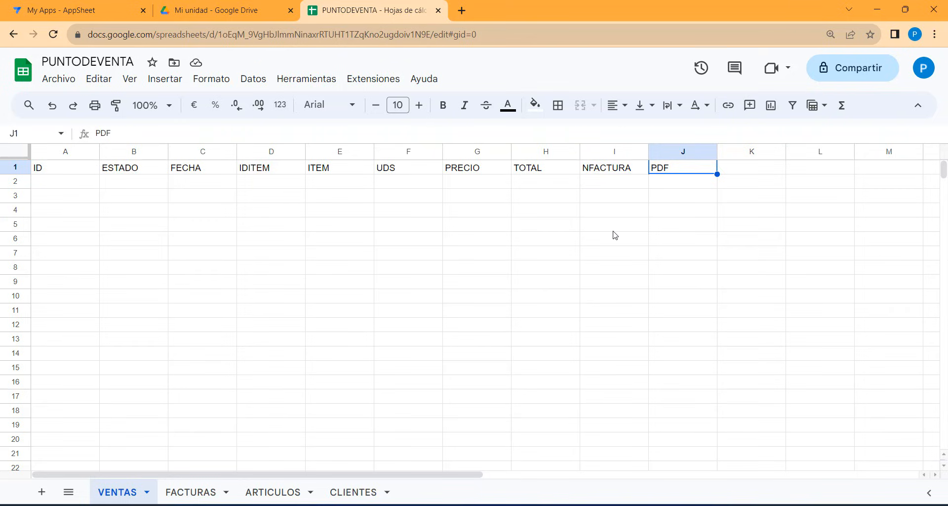
# Review the column headers of the FACTURAS sheet one by one, from NFACTURA through TOTAL.
pyautogui.click(179, 495)
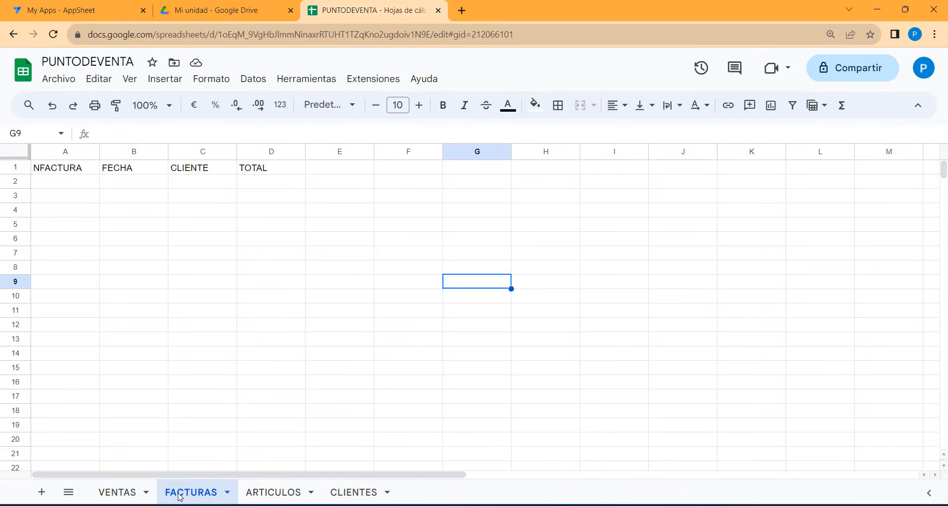
pyautogui.click(60, 172)
pyautogui.click(132, 173)
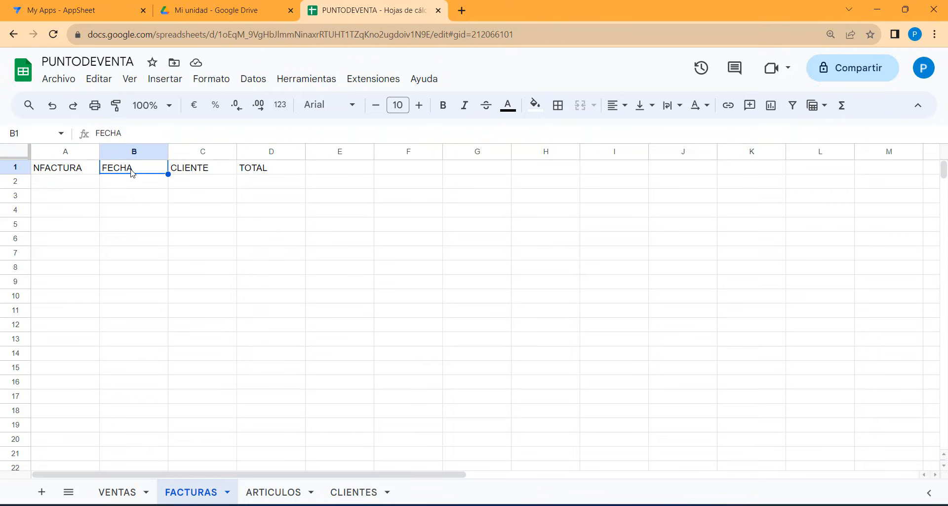
pyautogui.click(199, 172)
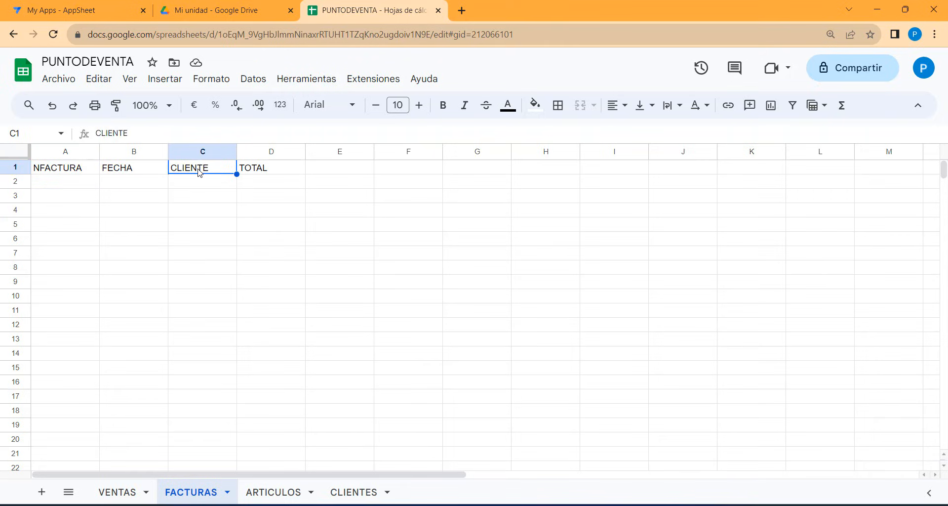
pyautogui.click(272, 172)
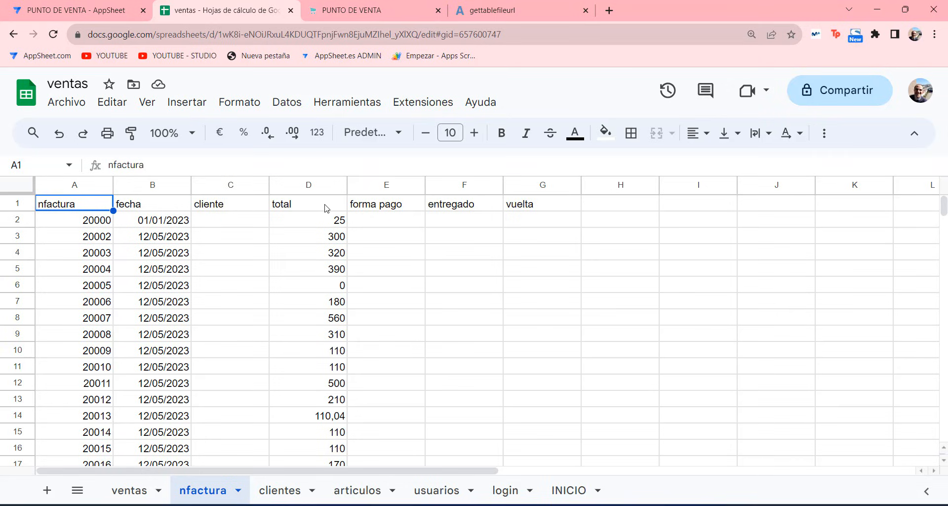
# In the nfactura sheet of the ventas spreadsheet, copy the forma pago, entregado and vuelta headers in E1:G1.
pyautogui.click(391, 208)
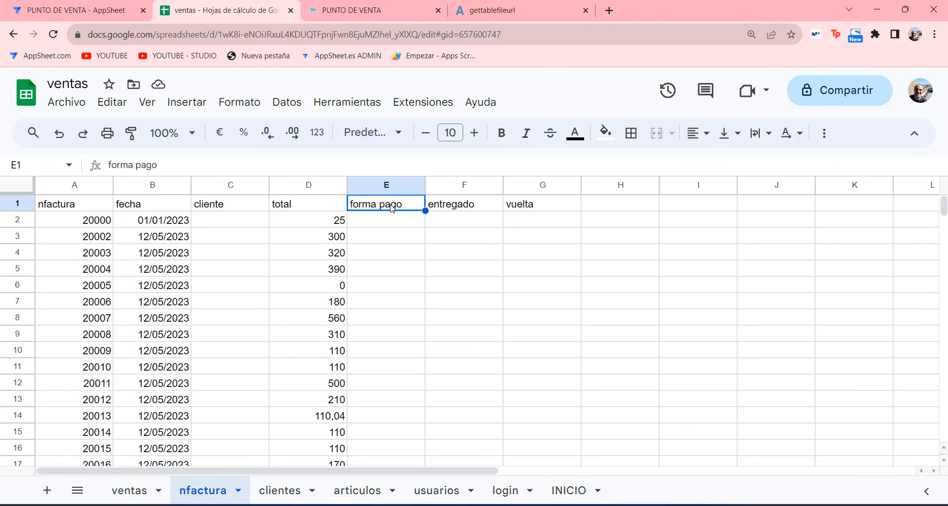
pyautogui.moveTo(392, 208); pyautogui.dragTo(532, 206)
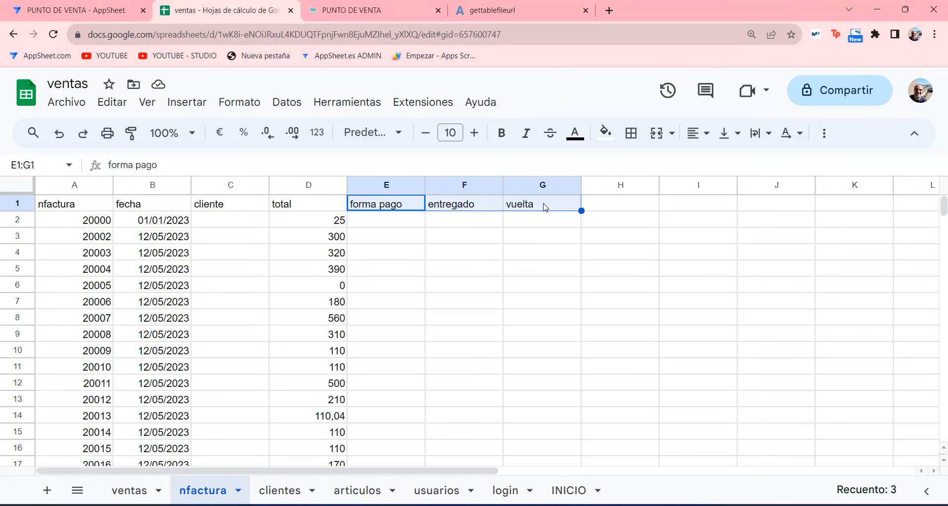
pyautogui.rightClick(418, 204)
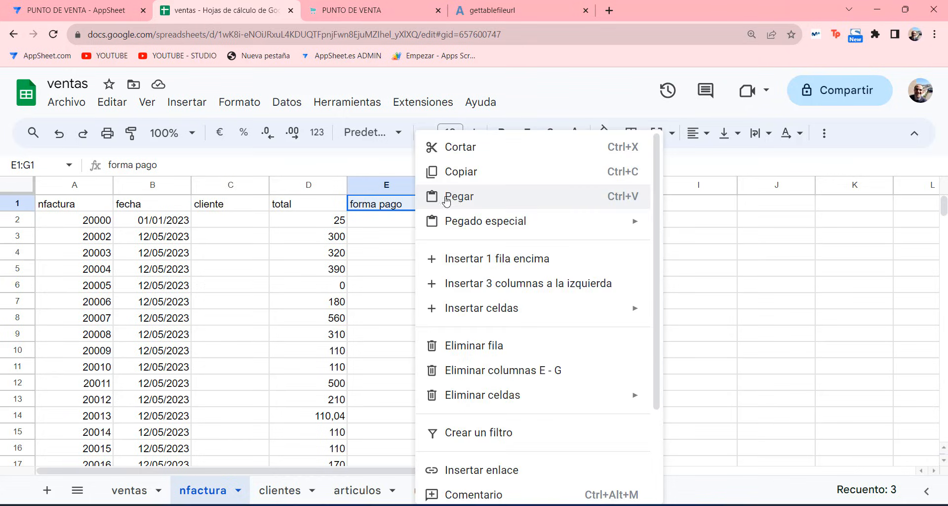
pyautogui.click(452, 171)
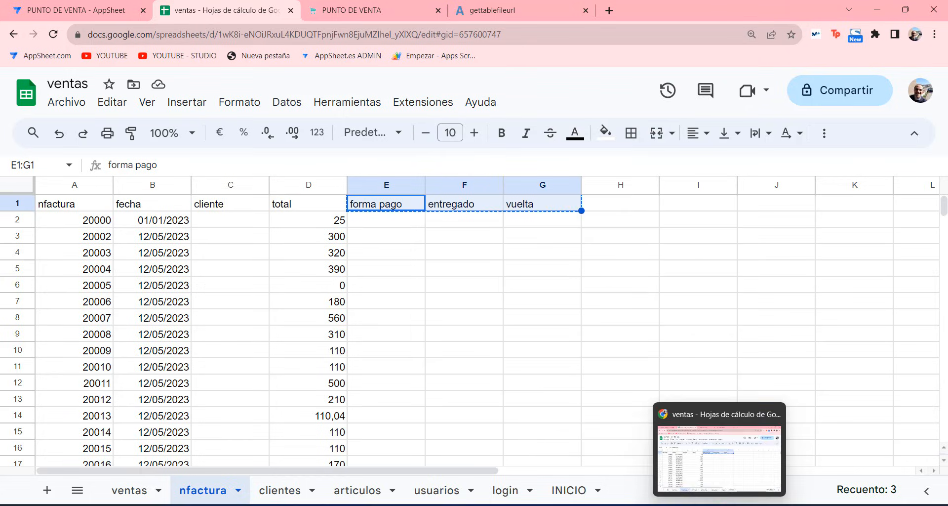
# Switch back to the PUNTODEVENTA spreadsheet and paste the copied headers into the FACTURAS sheet, starting at cell E1.
pyautogui.click(608, 504)
pyautogui.click(338, 168)
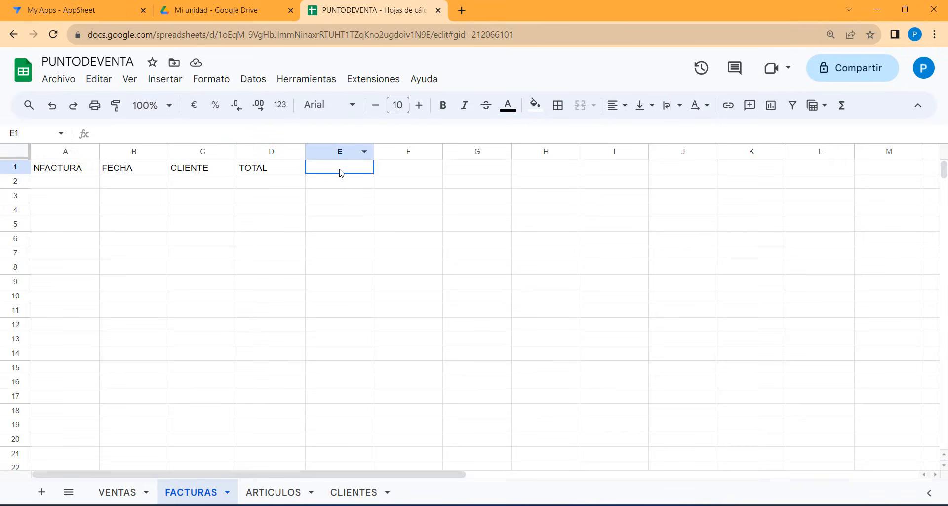
pyautogui.rightClick(338, 170)
pyautogui.click(381, 159)
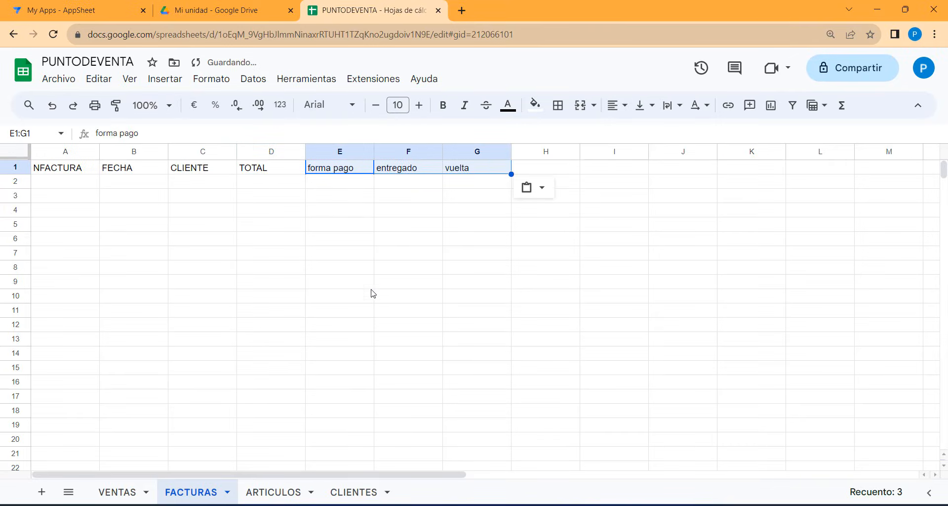
pyautogui.click(370, 287)
# Enter the uppercase headers FORMA PAGO, ENTREGADO and VUELTA in cells E1 to G1 of the FACTURAS sheet.
pyautogui.click(337, 170)
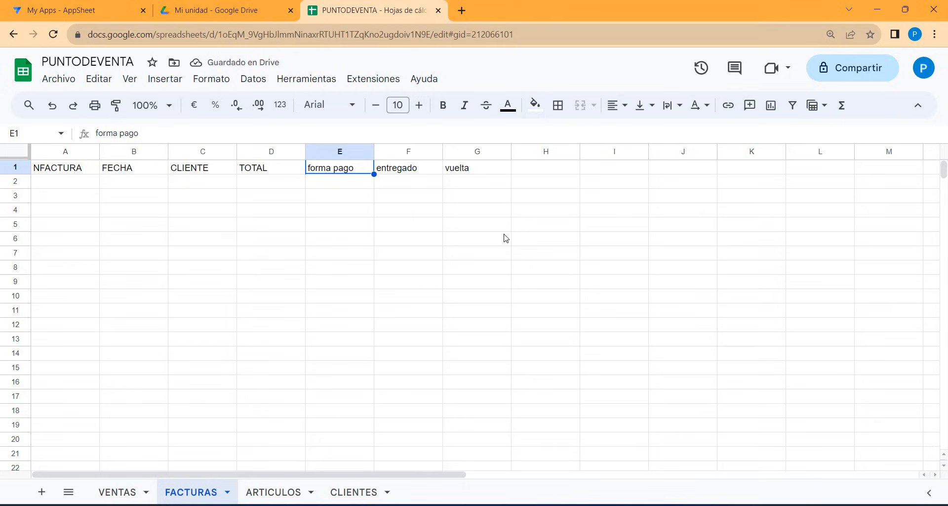
pyautogui.write('FORMA PAGO')
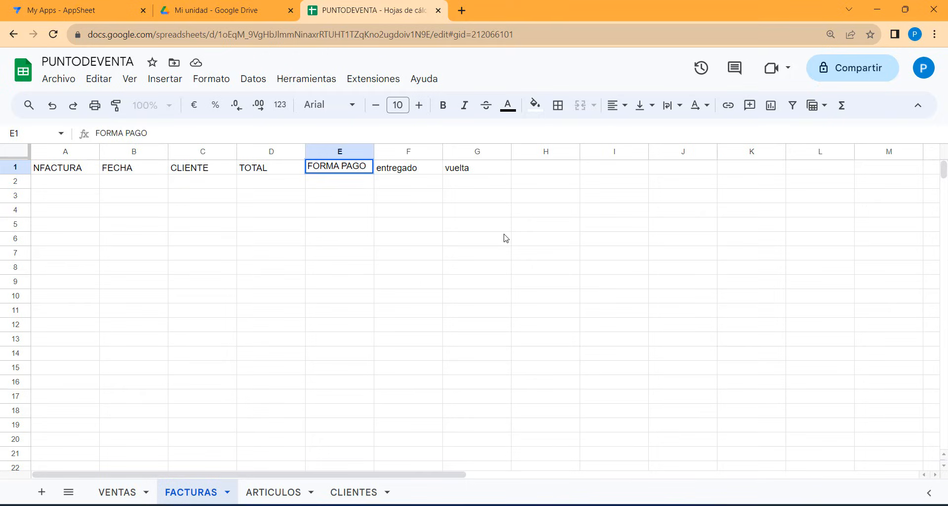
pyautogui.press('Tab')
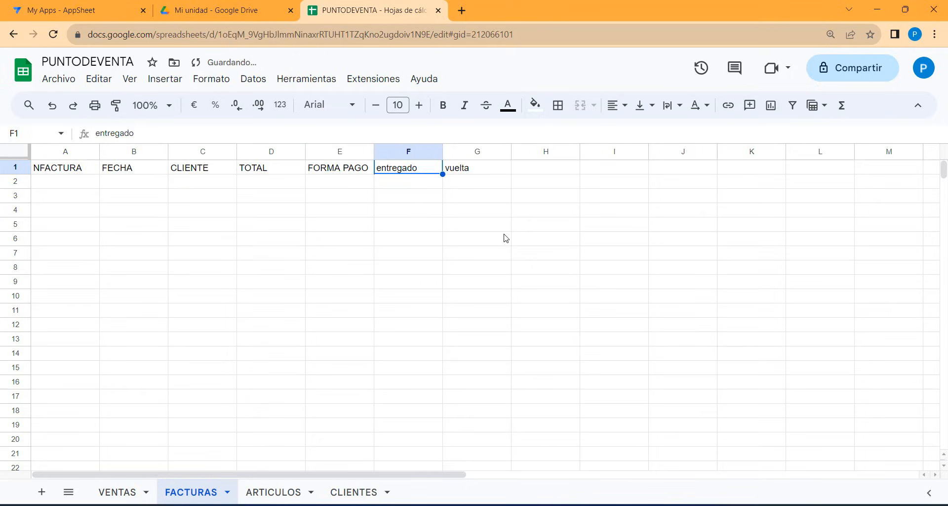
pyautogui.write('ENTREGADO')
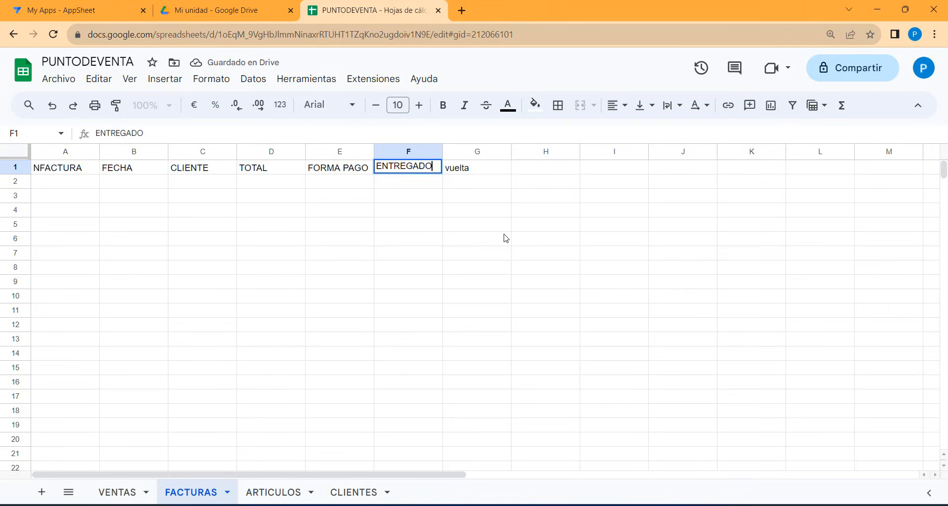
pyautogui.press('Tab')
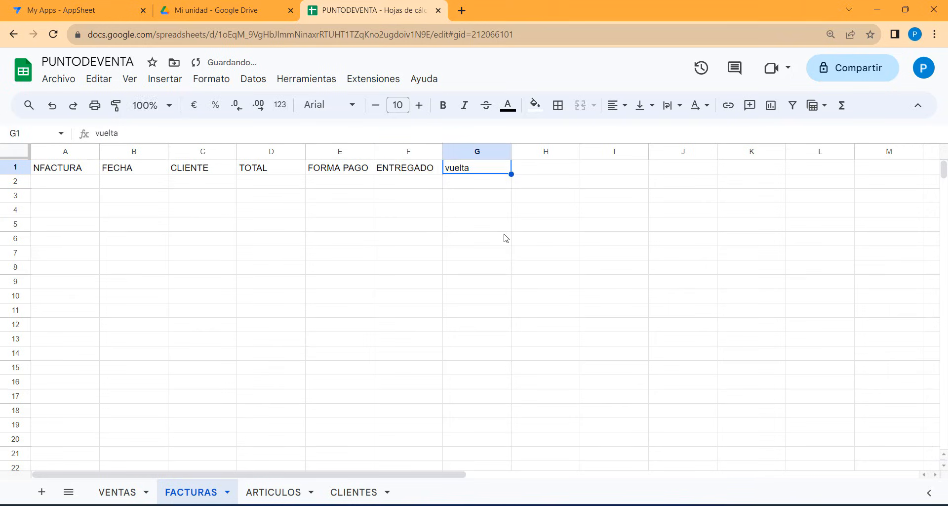
pyautogui.write('VUELTA')
pyautogui.press('Return')
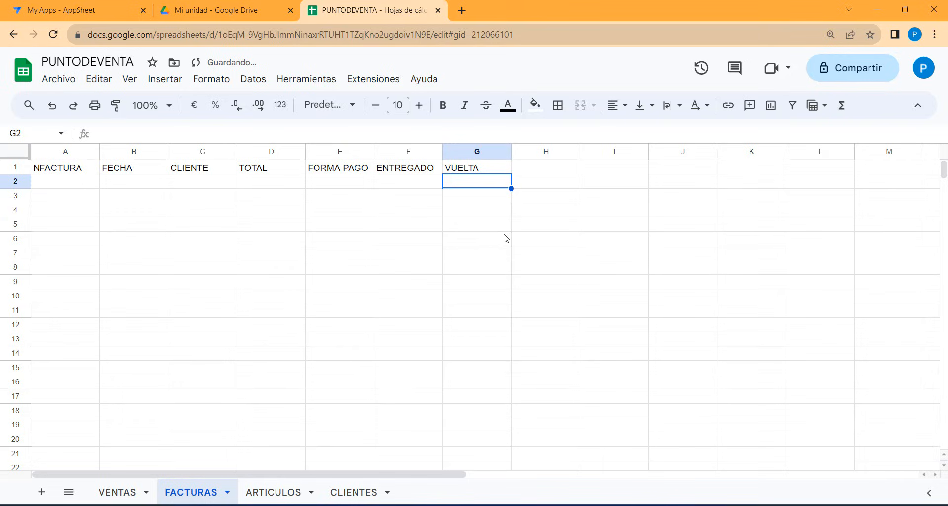
# Review the ARTICULOS headers from NOMBRE through CANTIDAD and look over the CLIENTES sheet.
pyautogui.click(275, 490)
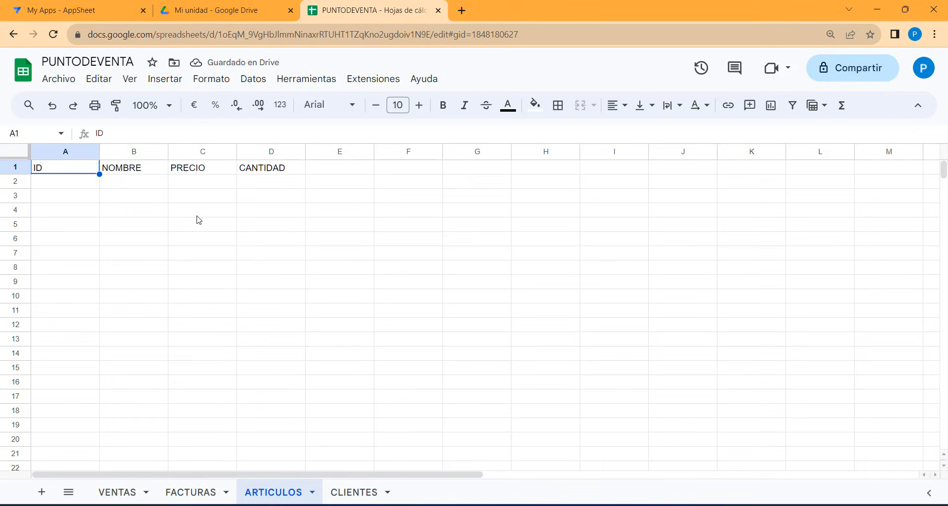
pyautogui.click(127, 172)
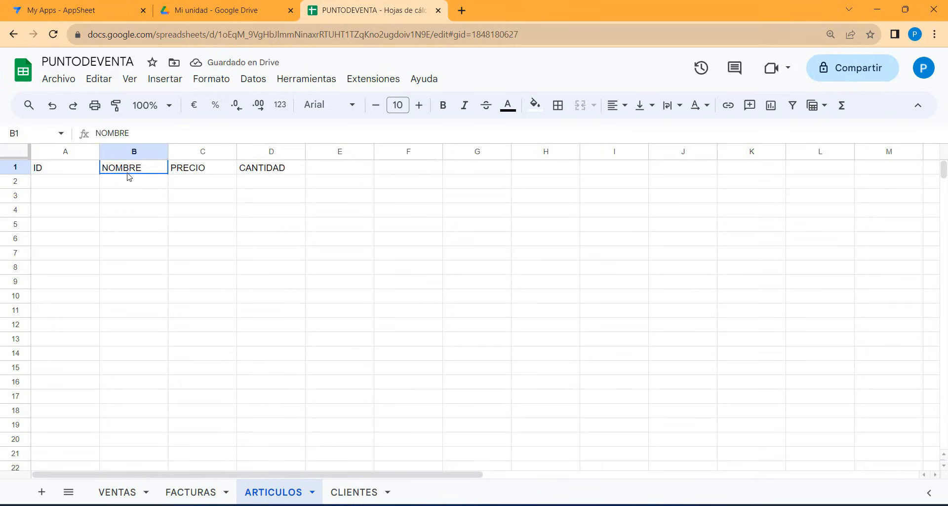
pyautogui.click(188, 172)
pyautogui.click(267, 172)
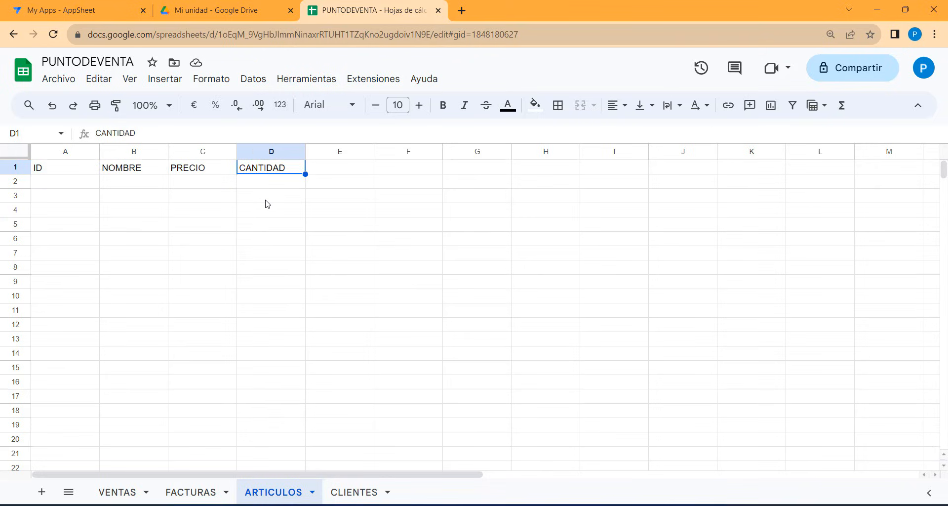
pyautogui.click(351, 492)
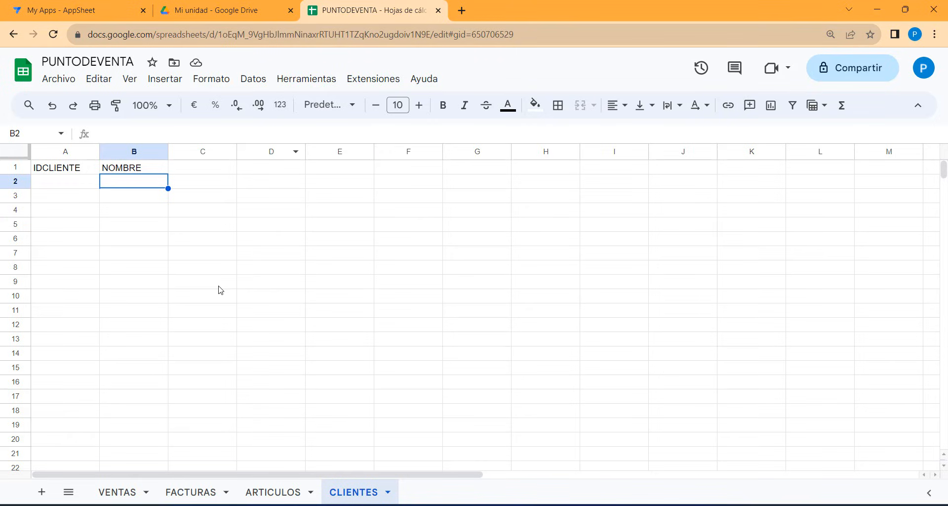
# Create an AppSheet app from the PUNTODEVENTA spreadsheet and dismiss the welcome dialog.
pyautogui.click(364, 80)
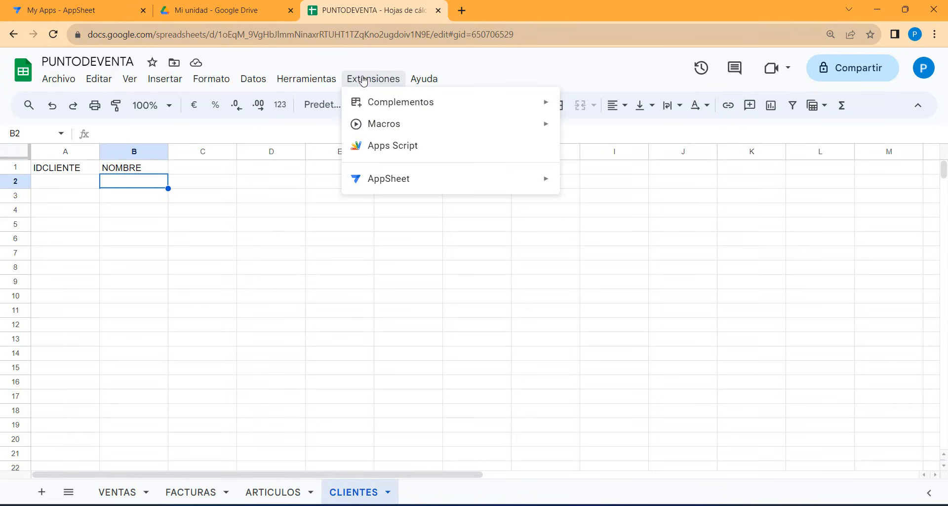
pyautogui.moveTo(412, 181)
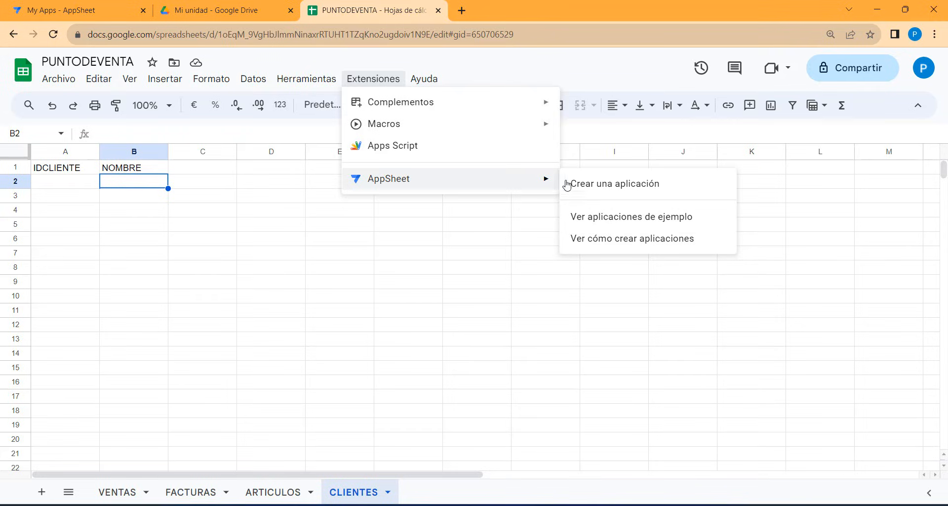
pyautogui.click(620, 191)
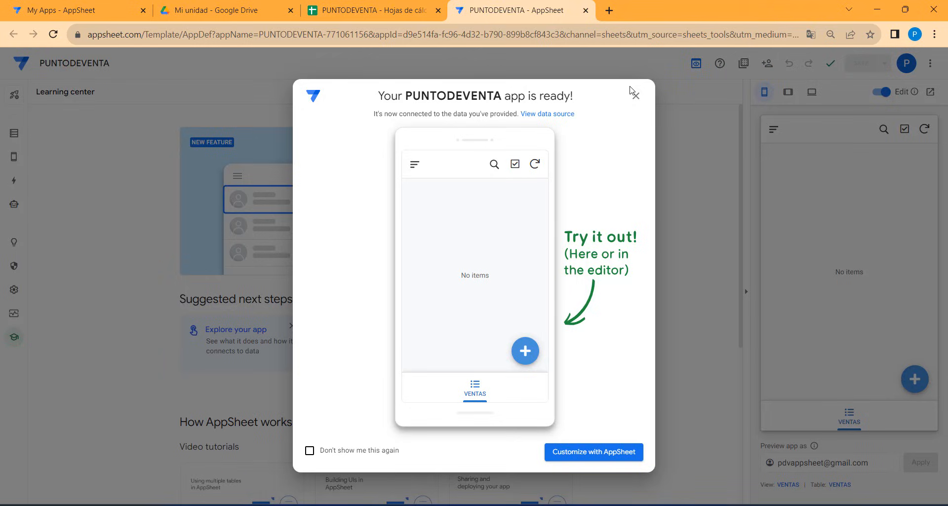
pyautogui.click(636, 96)
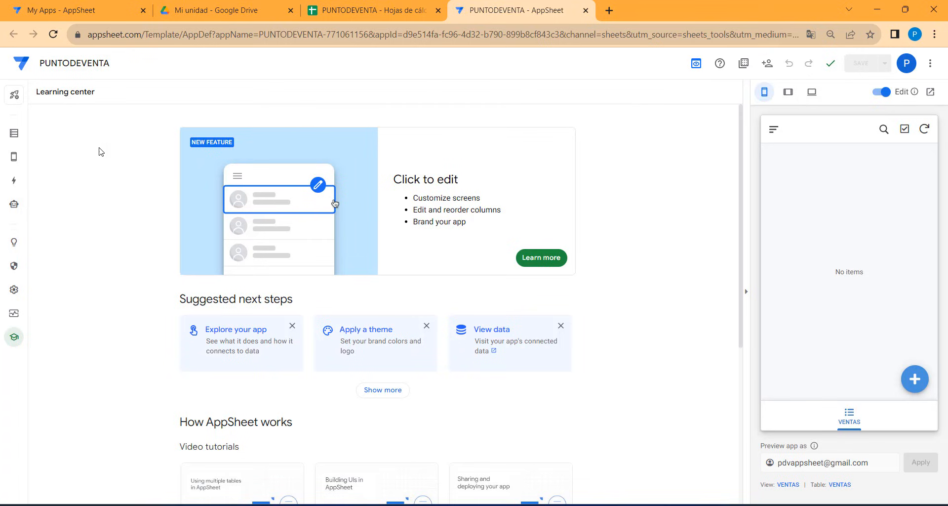
# Add the FACTURAS and ARTICULOS tables from the PUNTODEVENTA source to the app's data.
pyautogui.click(14, 134)
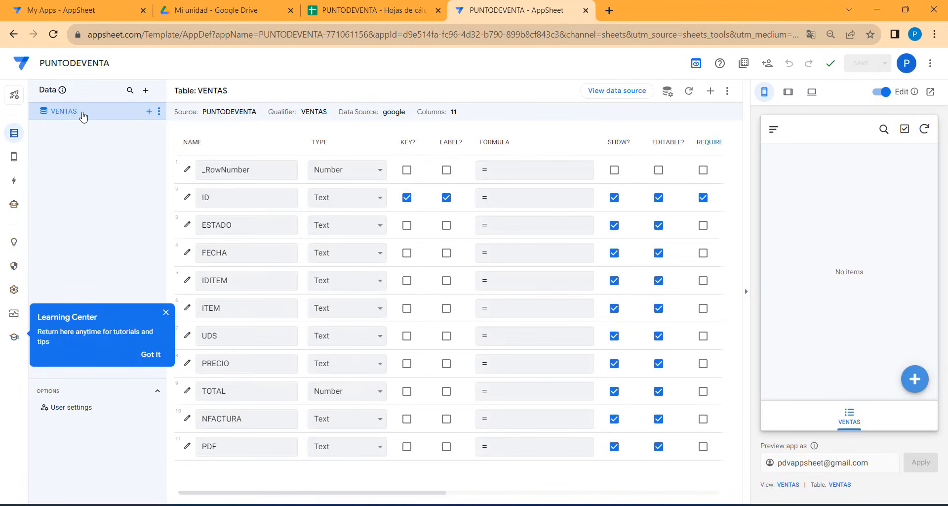
pyautogui.click(146, 89)
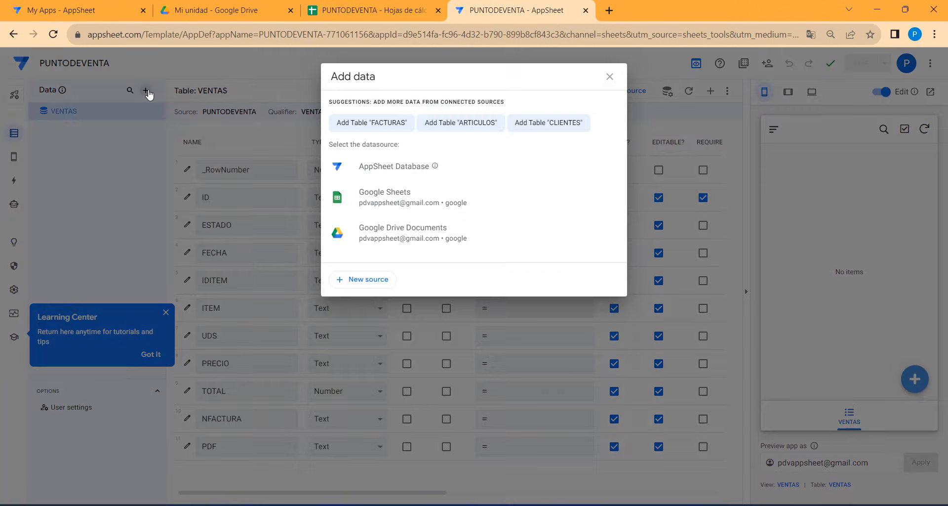
pyautogui.click(359, 122)
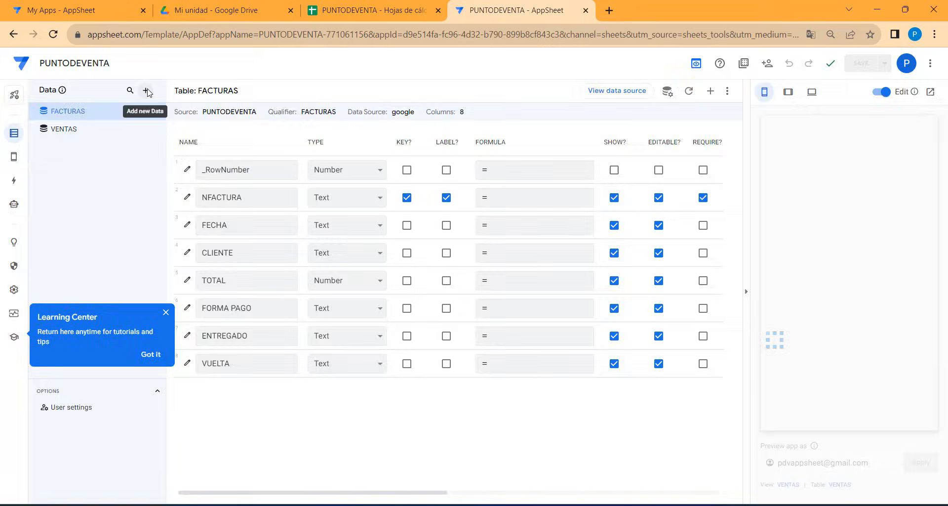
pyautogui.click(145, 89)
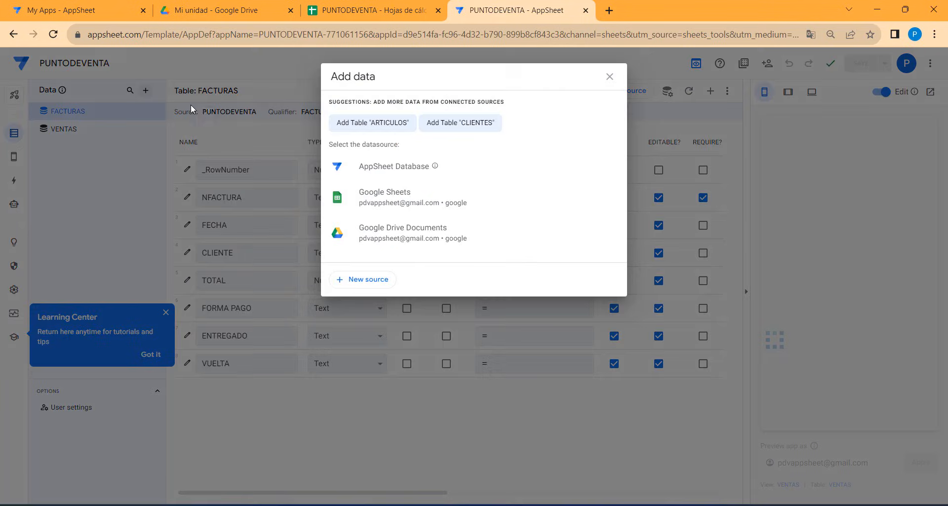
pyautogui.click(387, 124)
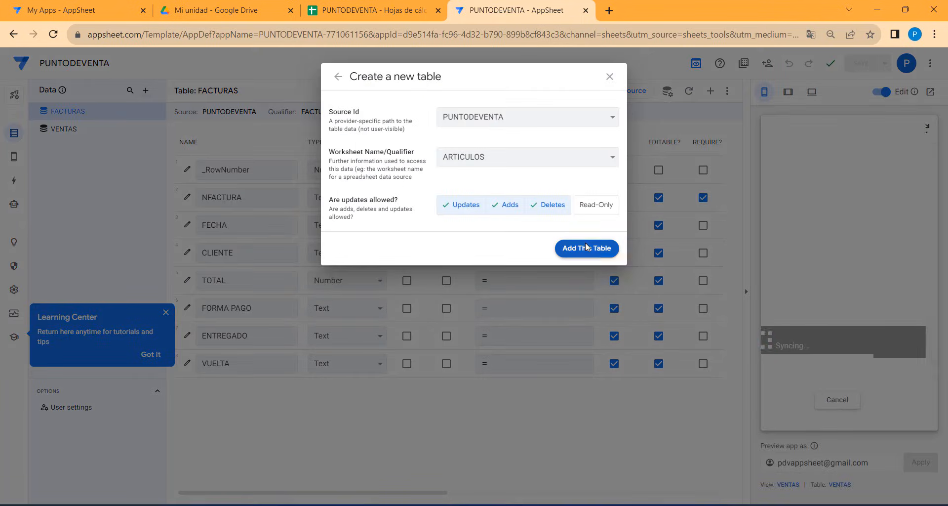
pyautogui.click(599, 252)
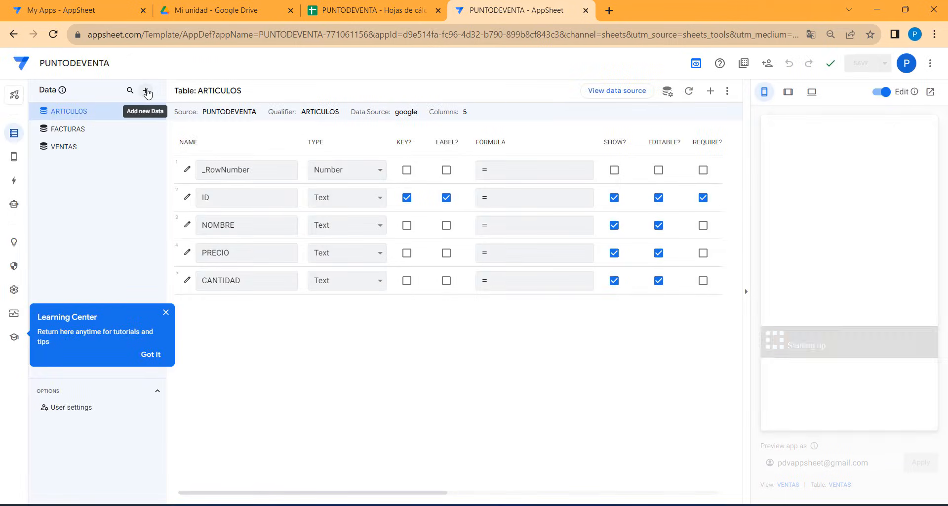
# Add the CLIENTES table with updates, adds and deletes allowed, and dismiss the Learning Center tip.
pyautogui.click(145, 90)
pyautogui.click(387, 122)
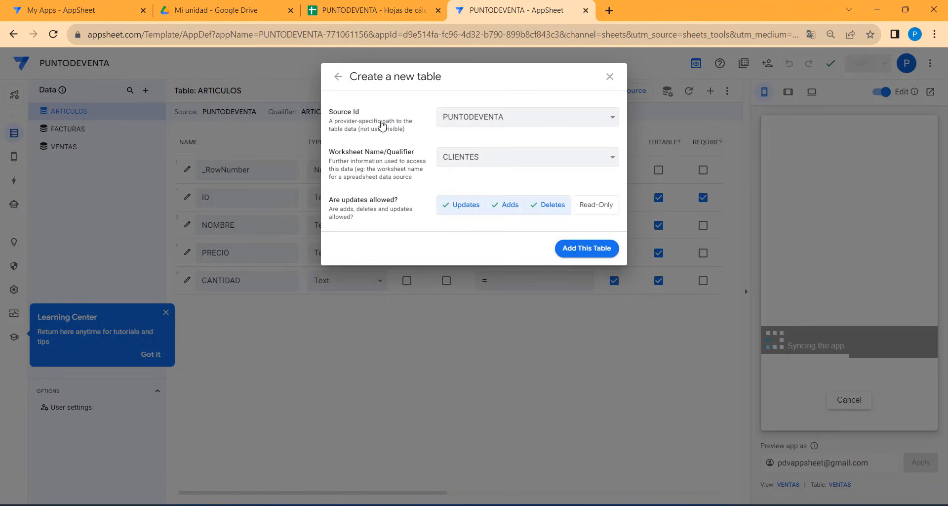
pyautogui.click(597, 248)
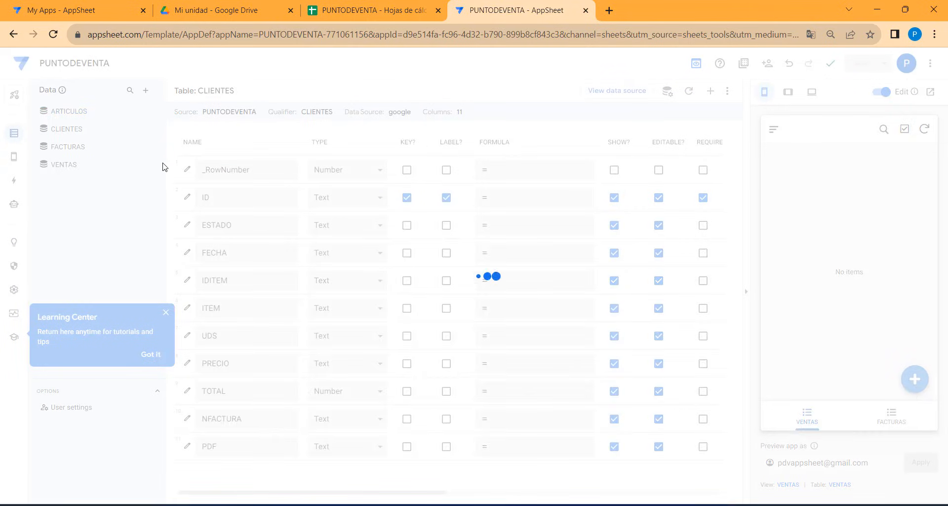
pyautogui.click(167, 314)
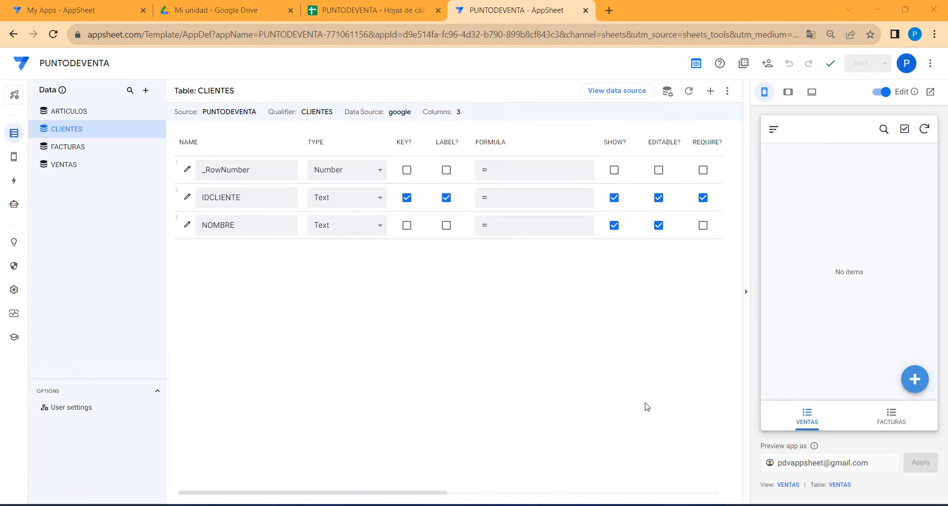
# Set NOMBRE as the label column of the ARTICULOS table.
pyautogui.click(82, 112)
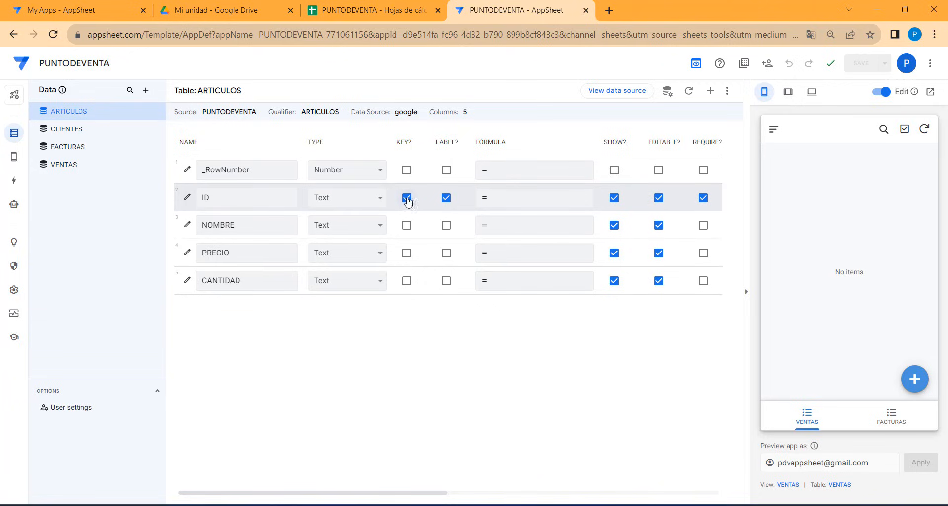
pyautogui.click(446, 226)
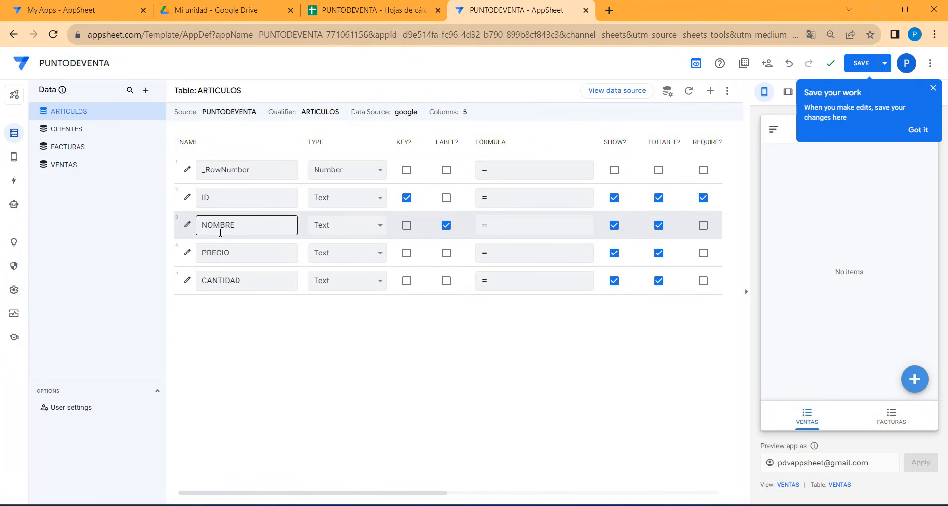
# Set the ARTICULOS table's PRECIO column to type Price with € as its currency symbol.
pyautogui.click(366, 261)
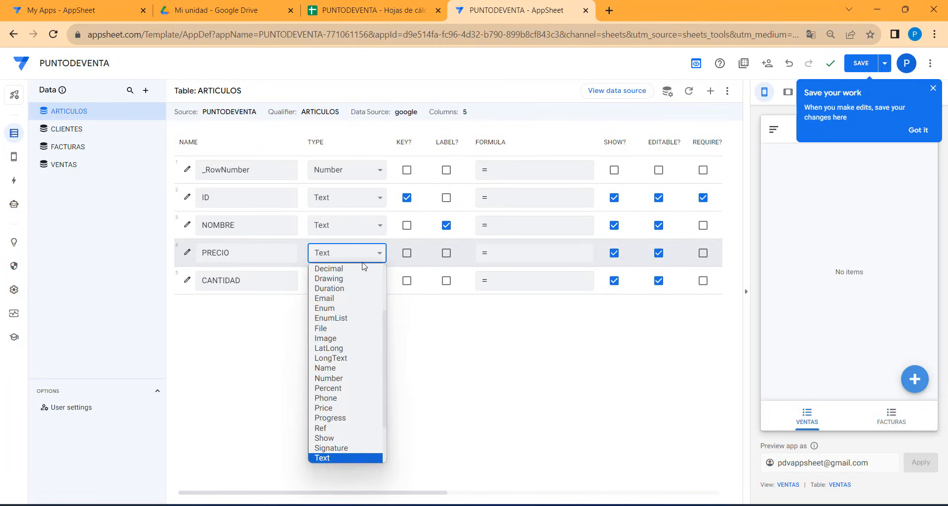
pyautogui.click(338, 408)
pyautogui.click(187, 252)
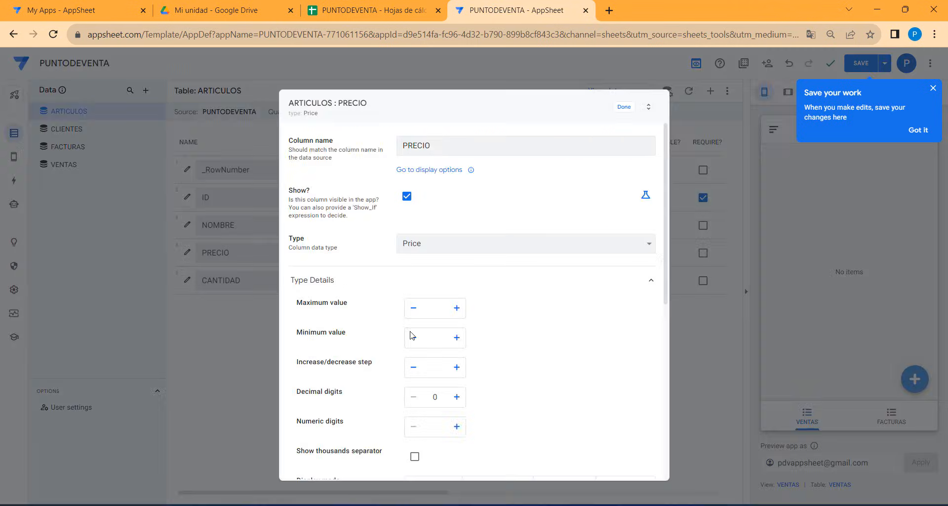
pyautogui.scroll(-5, 410, 335)
pyautogui.click(465, 269)
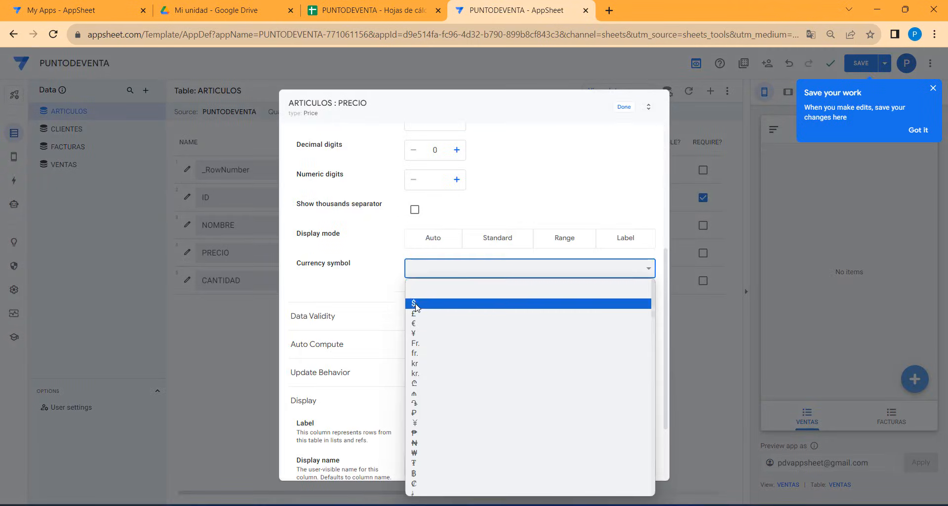
pyautogui.click(423, 323)
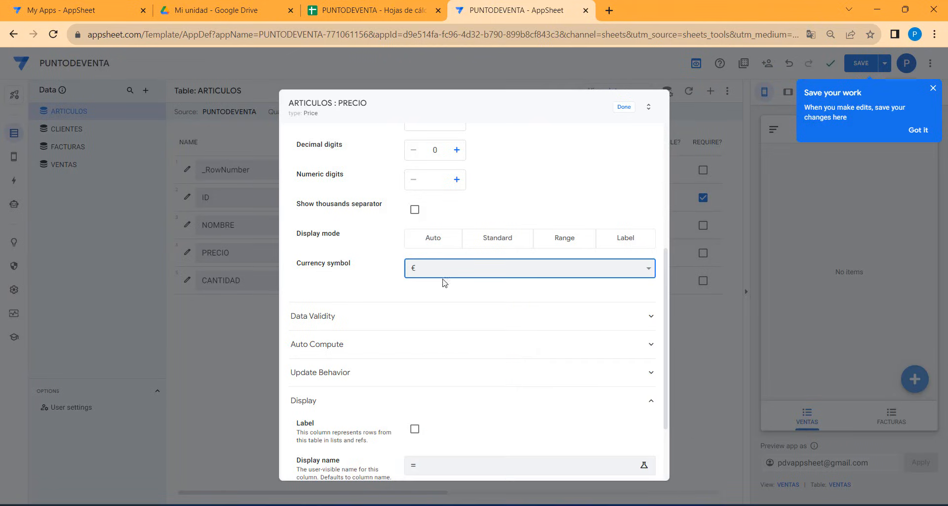
pyautogui.click(624, 107)
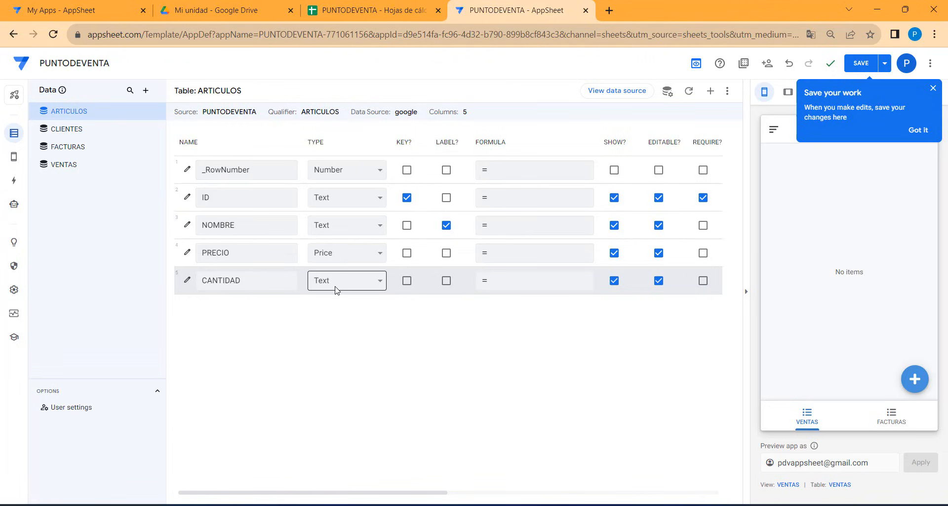
# Set the ARTICULOS table's CANTIDAD column to type Number and make NOMBRE the label column of the CLIENTES table.
pyautogui.click(358, 289)
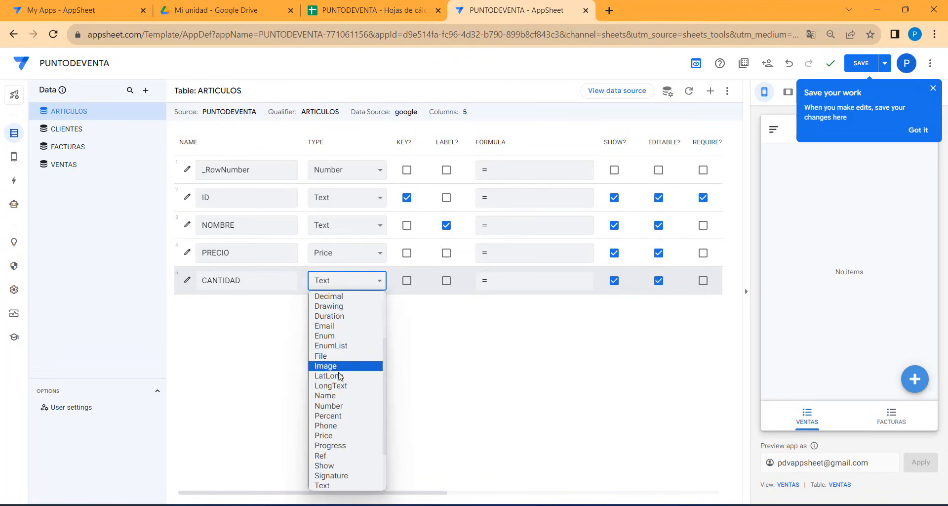
pyautogui.click(334, 412)
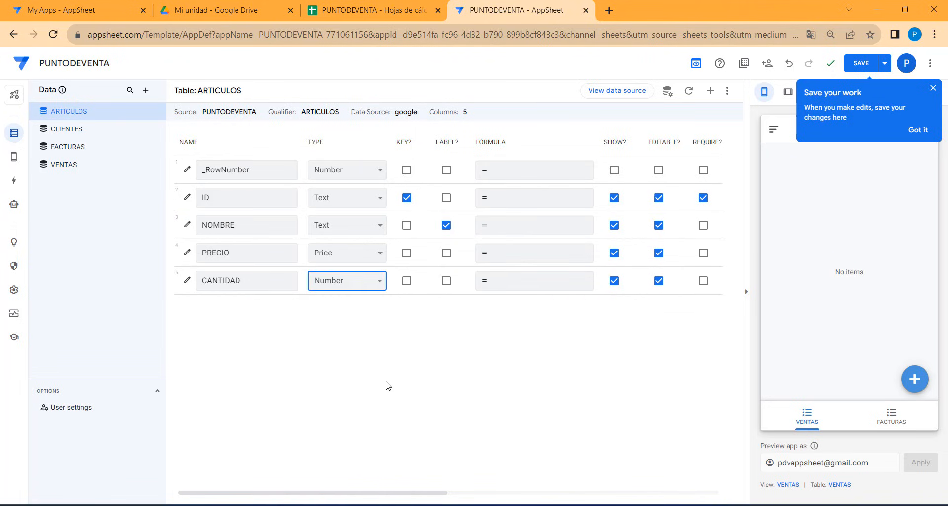
pyautogui.click(74, 131)
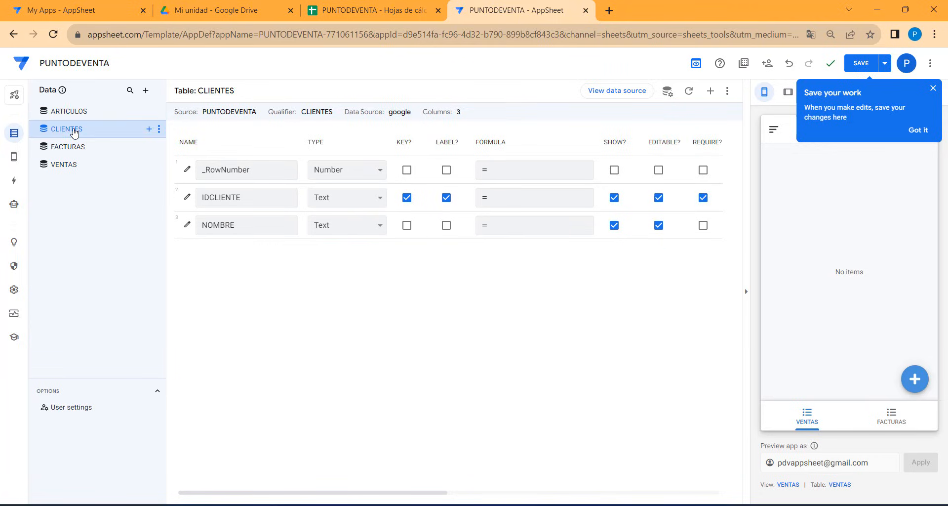
pyautogui.click(446, 226)
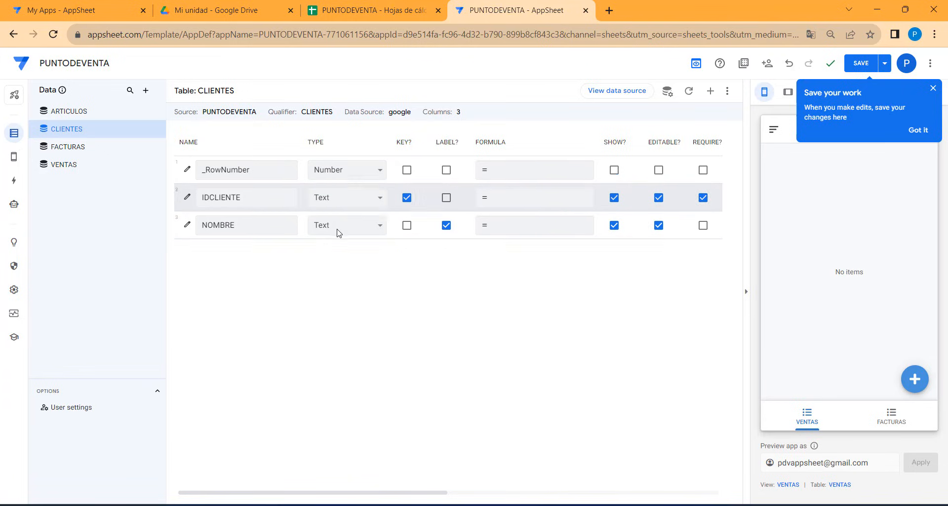
# Set the FACTURAS table's CLIENTE column to type Ref with CLIENTES as its source table.
pyautogui.click(115, 153)
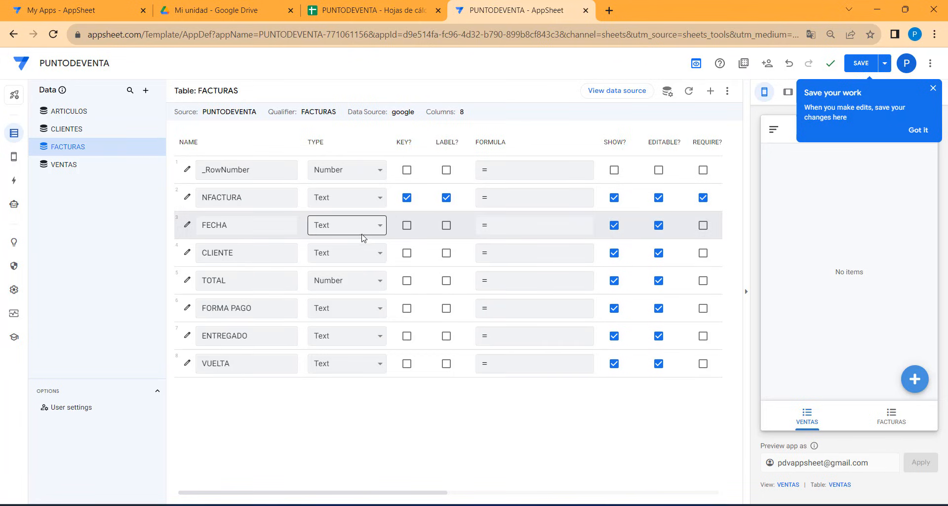
pyautogui.click(381, 252)
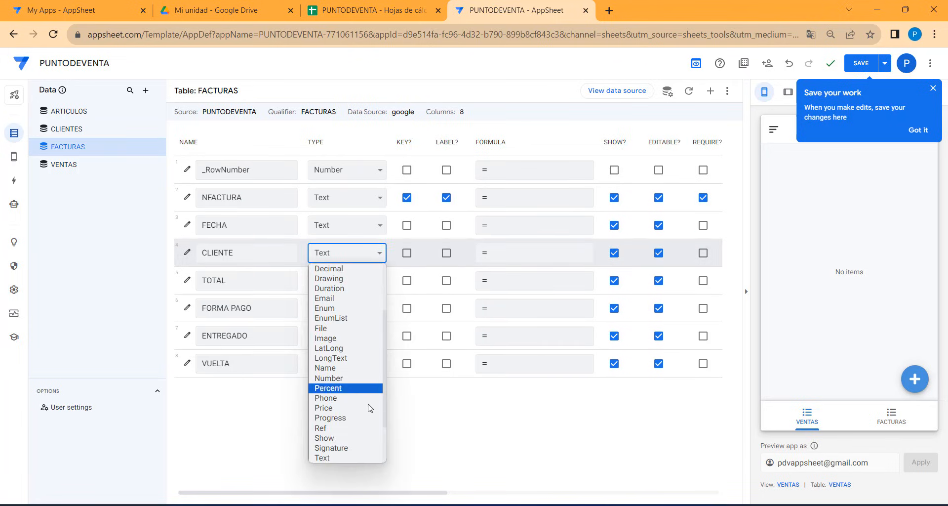
pyautogui.scroll(-2, 369, 407)
pyautogui.click(346, 367)
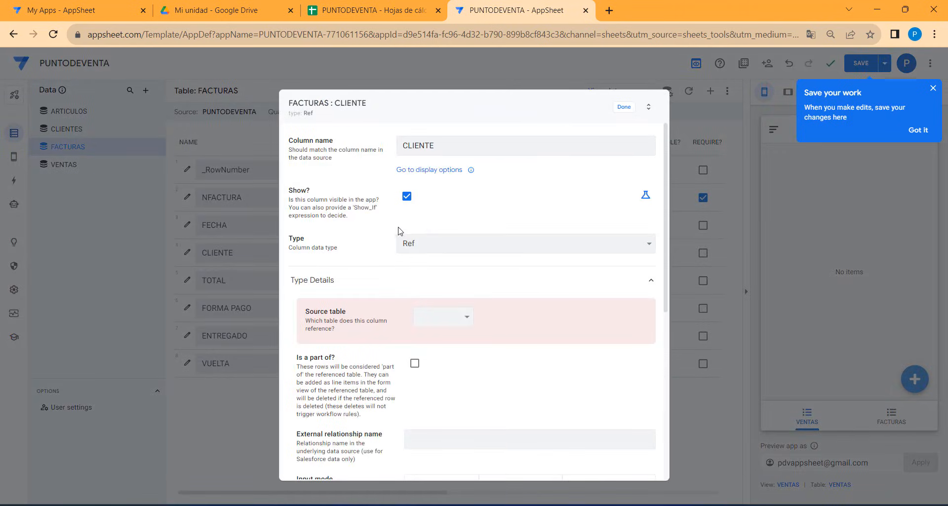
pyautogui.click(454, 317)
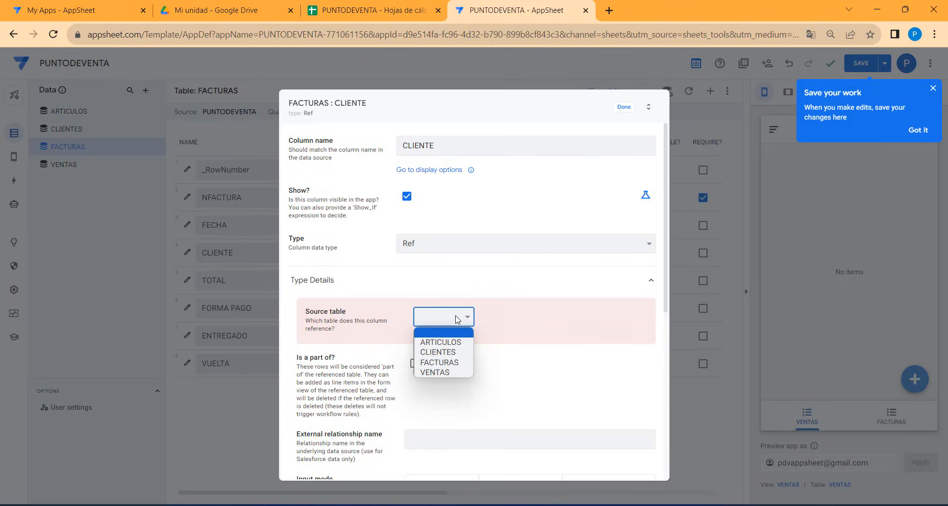
pyautogui.click(442, 352)
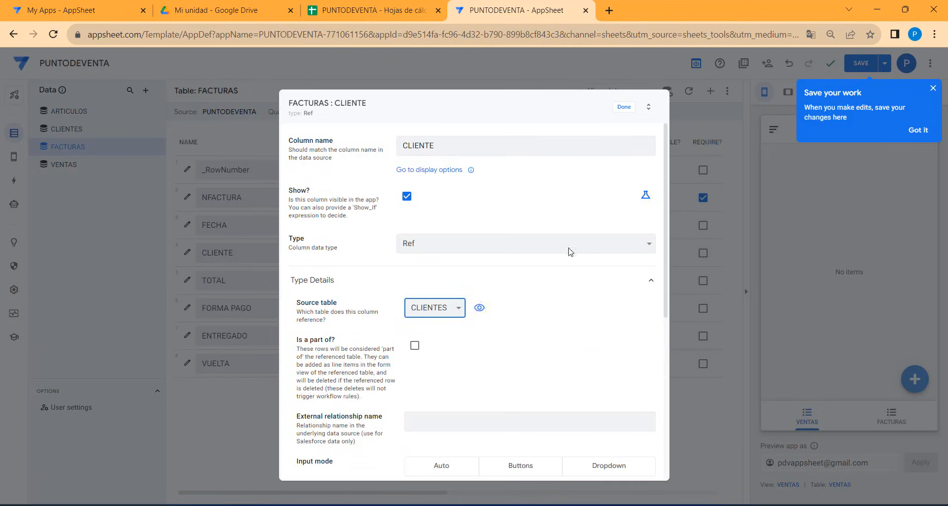
pyautogui.click(623, 108)
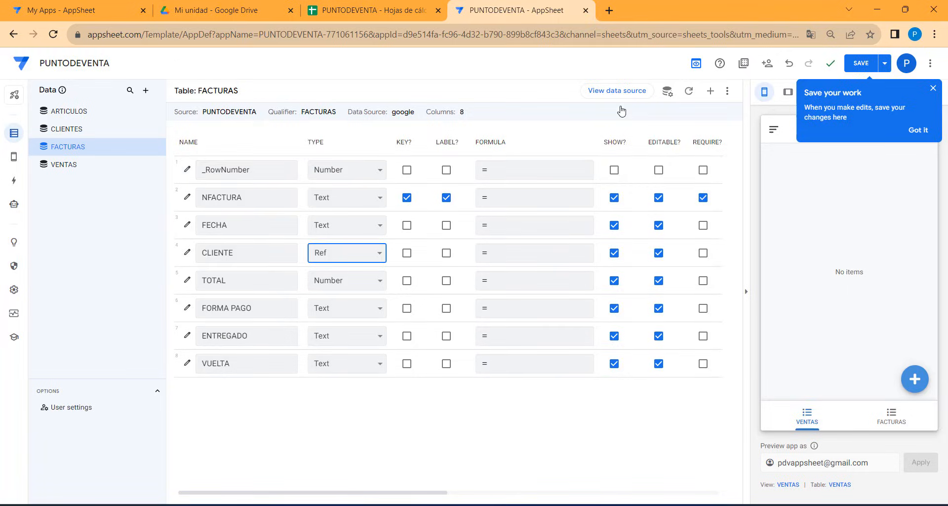
# Set the FACTURAS table's TOTAL column to type Price with € as its currency symbol.
pyautogui.click(344, 284)
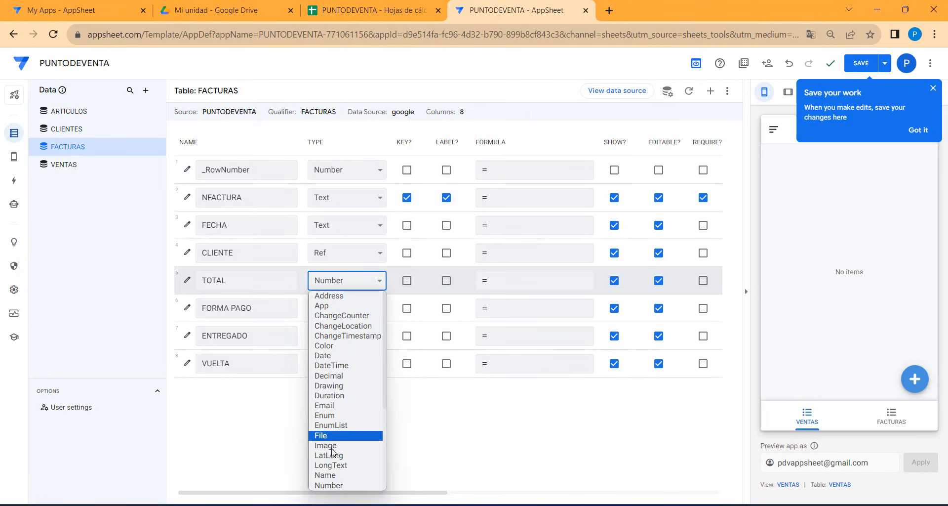
pyautogui.scroll(-1, 350, 466)
pyautogui.scroll(-3, 349, 466)
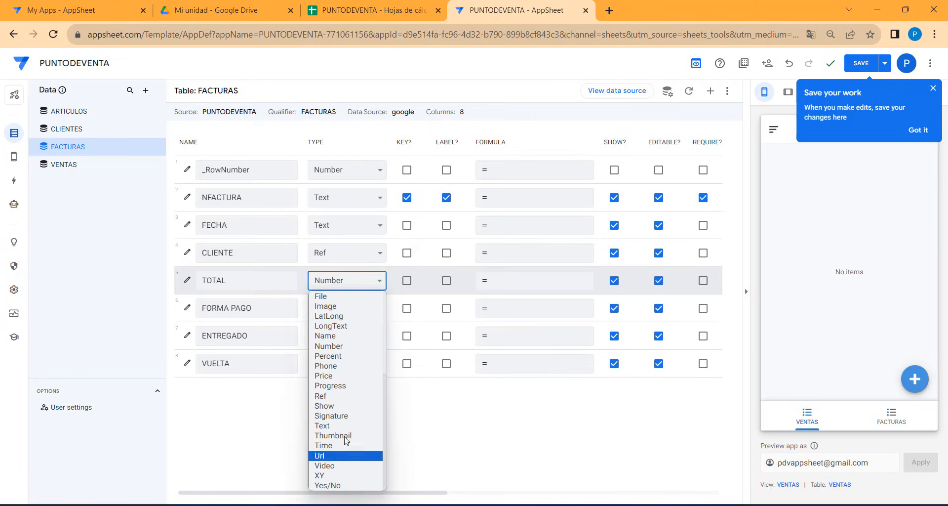
pyautogui.click(333, 374)
pyautogui.click(187, 280)
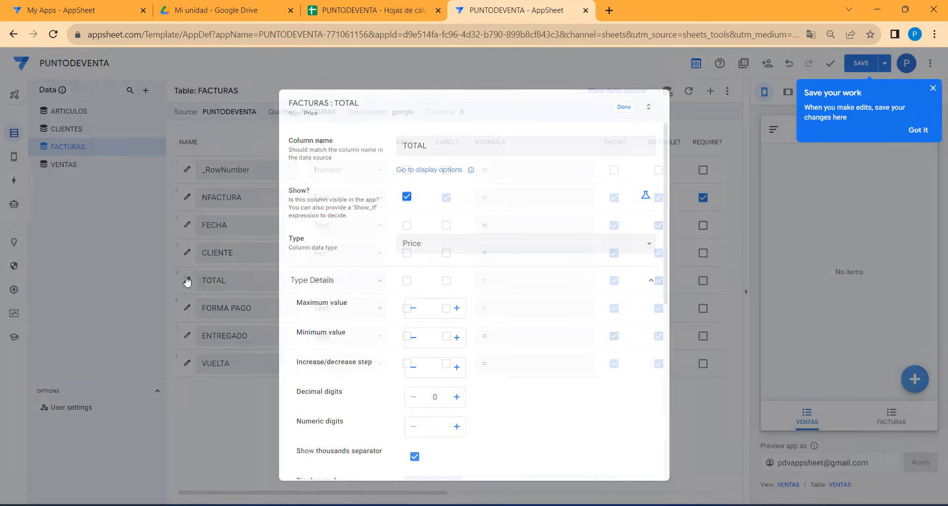
pyautogui.click(427, 242)
pyautogui.click(435, 239)
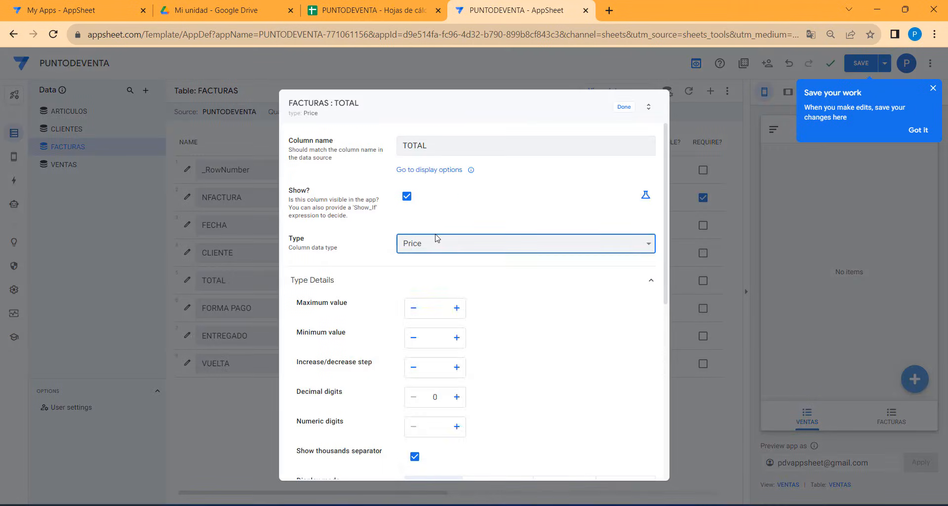
pyautogui.scroll(-2, 486, 353)
pyautogui.scroll(-1, 488, 355)
pyautogui.click(465, 391)
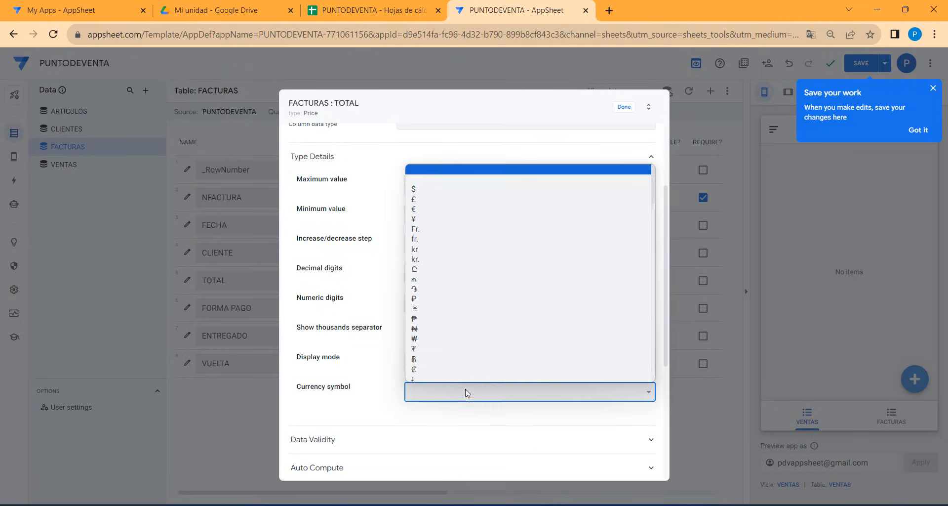
pyautogui.click(437, 207)
pyautogui.click(623, 107)
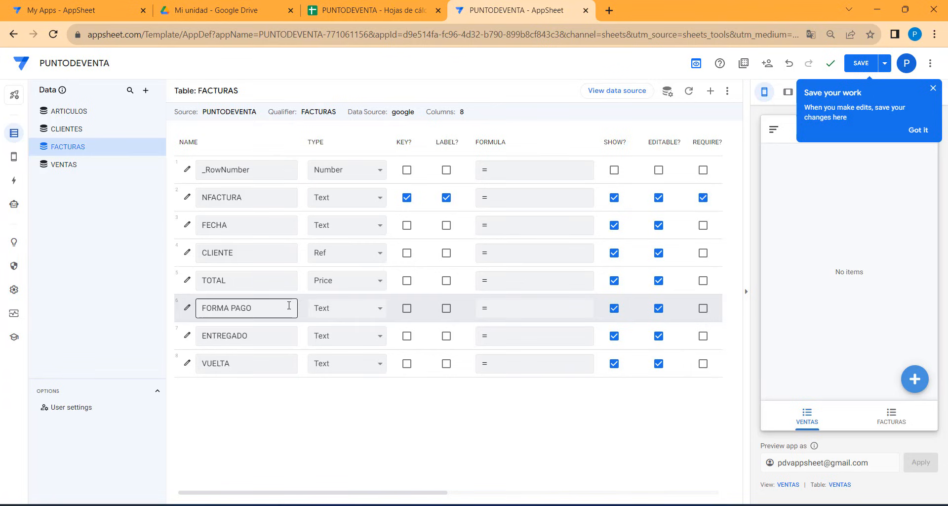
# Change the FACTURAS table's FORMA PAGO column to type Enum with the values EFECTIVO and CREDITO.
pyautogui.click(187, 307)
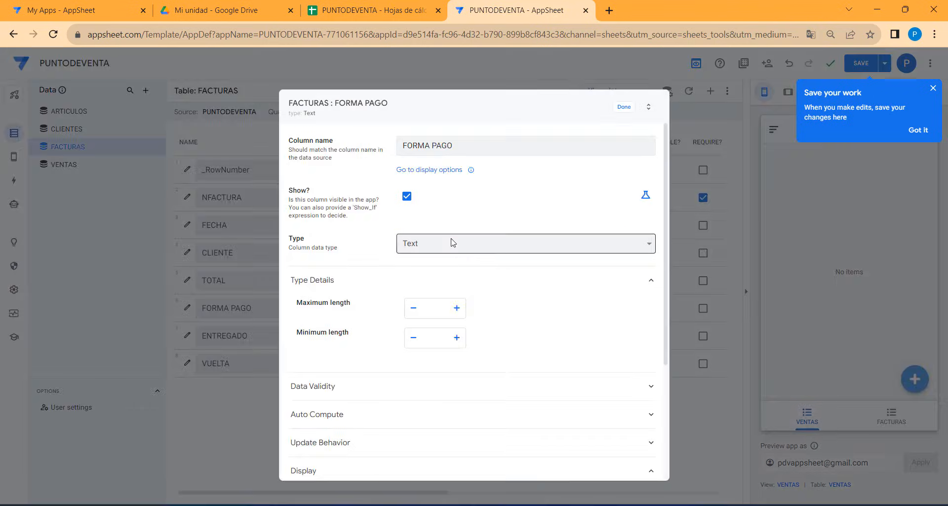
pyautogui.click(452, 242)
pyautogui.click(433, 295)
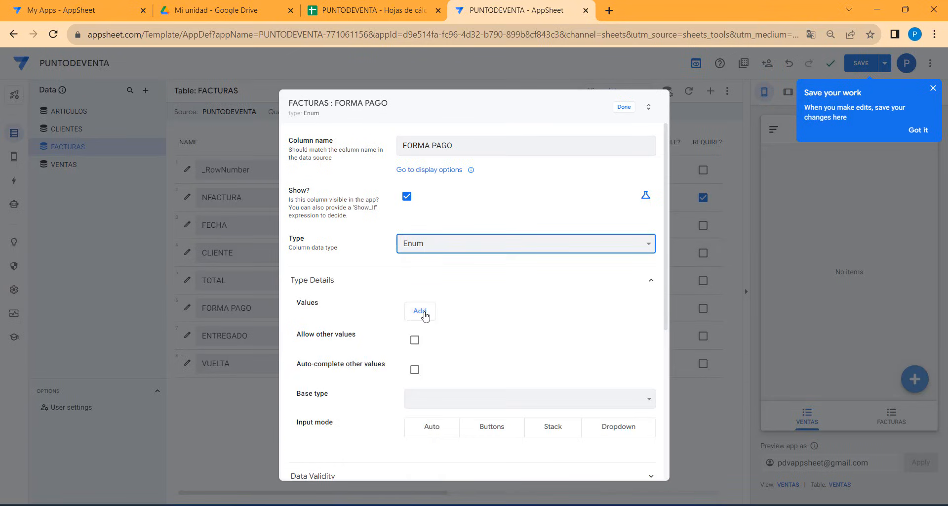
pyautogui.click(420, 310)
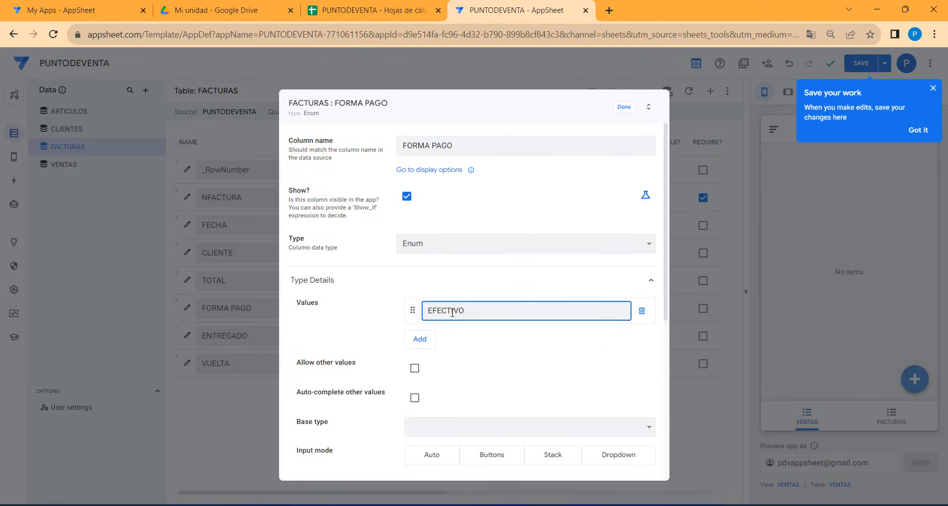
pyautogui.click(430, 339)
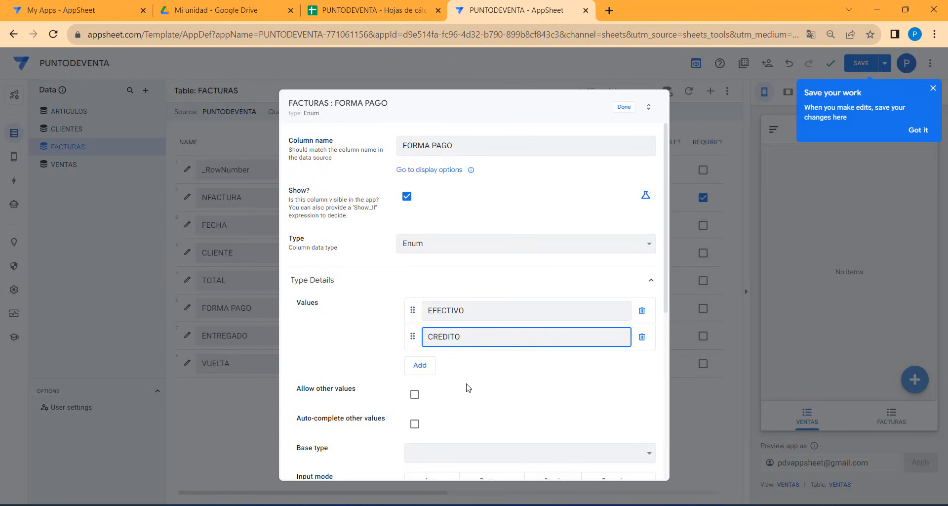
pyautogui.click(560, 186)
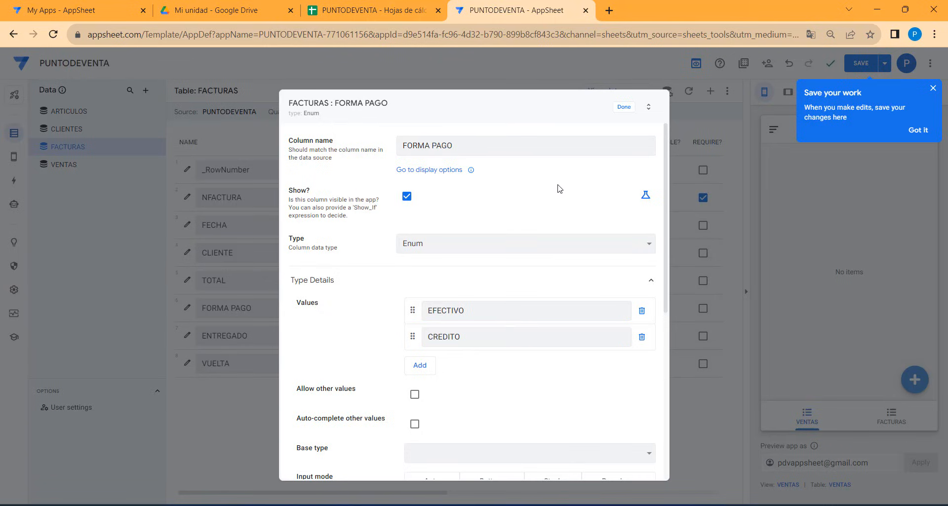
pyautogui.click(624, 108)
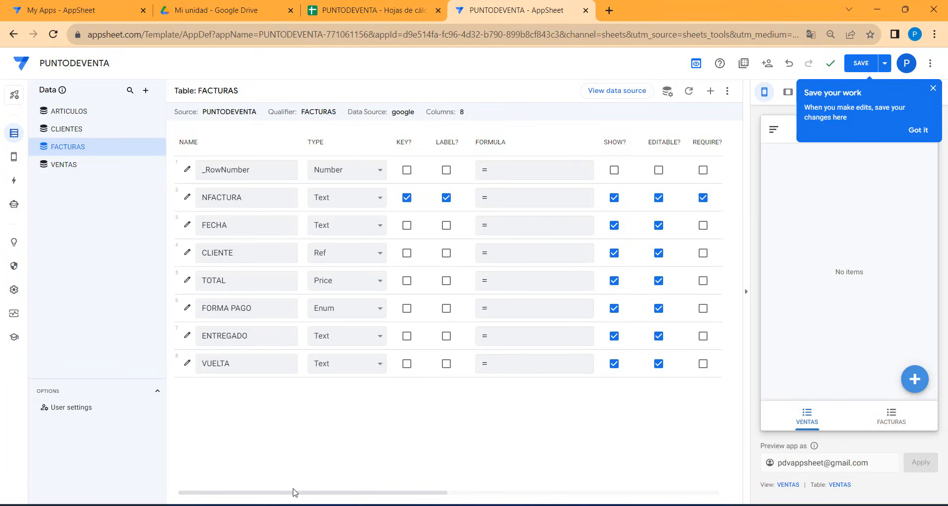
# Set the initial value of the FORMA PAGO column in FACTURAS to EFECTIVO and save the expression.
pyautogui.moveTo(302, 495); pyautogui.dragTo(406, 495)
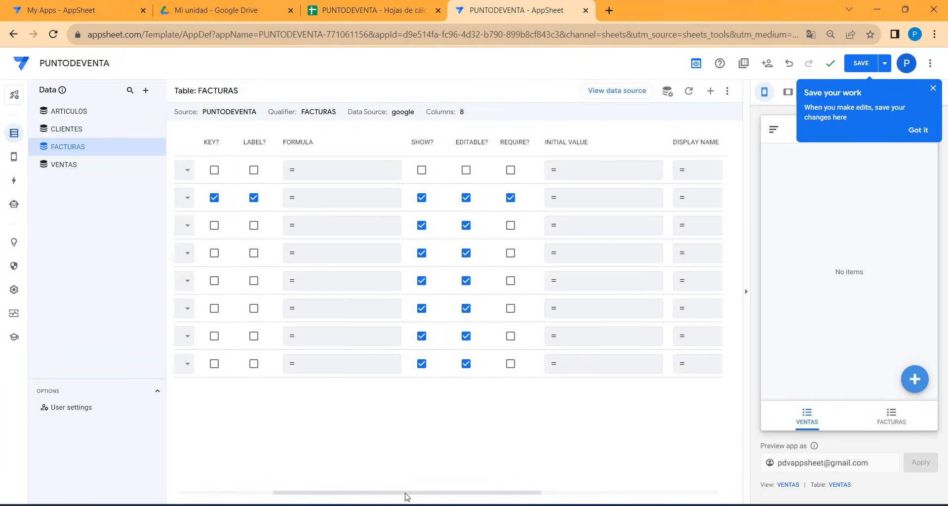
pyautogui.click(565, 316)
pyautogui.write('EFECTIVO')
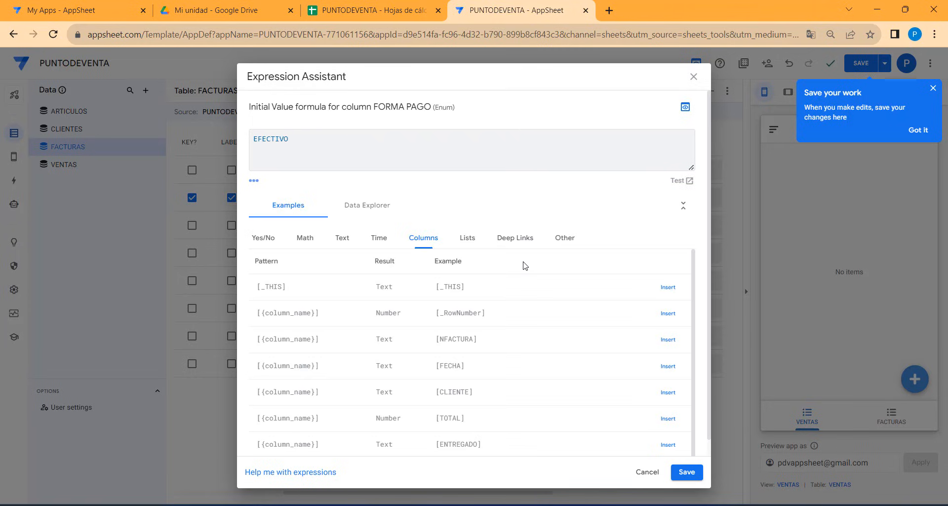
pyautogui.click(687, 472)
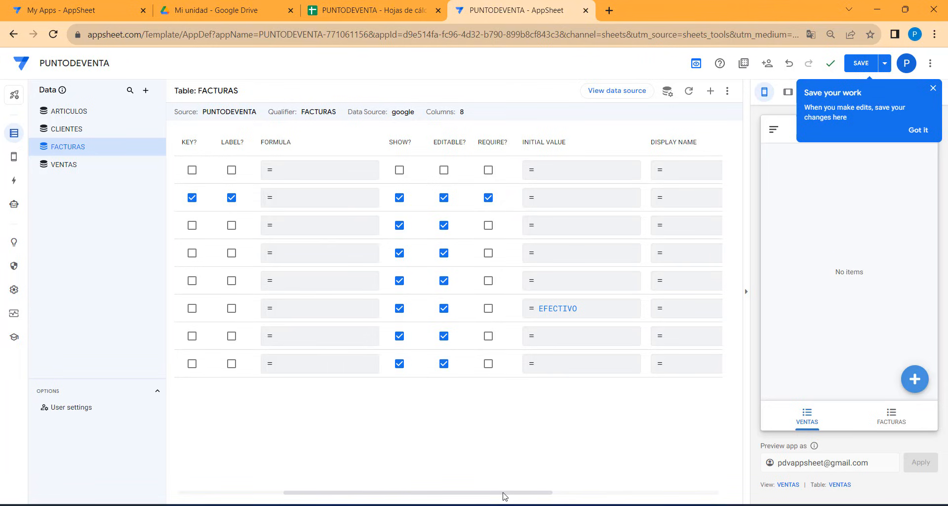
pyautogui.moveTo(503, 494); pyautogui.dragTo(398, 463)
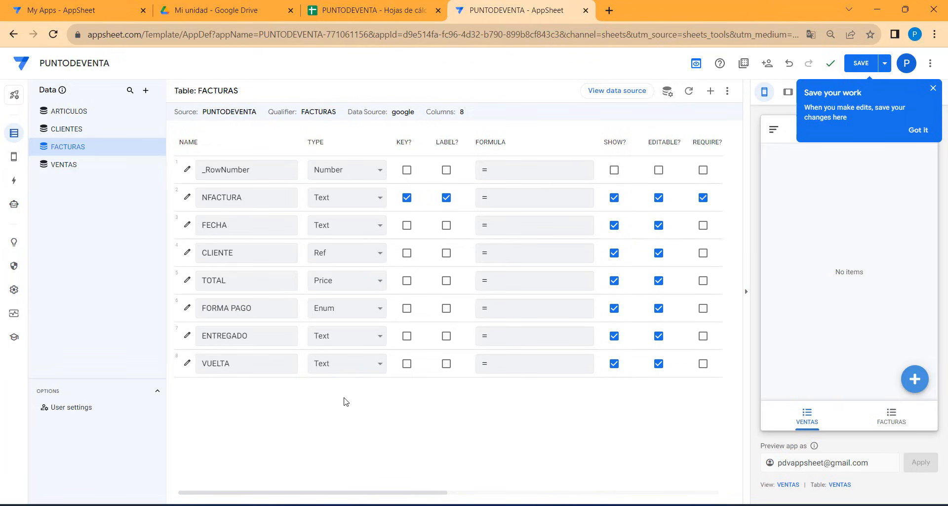
# Set the VENTAS table's FECHA column to type Date.
pyautogui.click(78, 168)
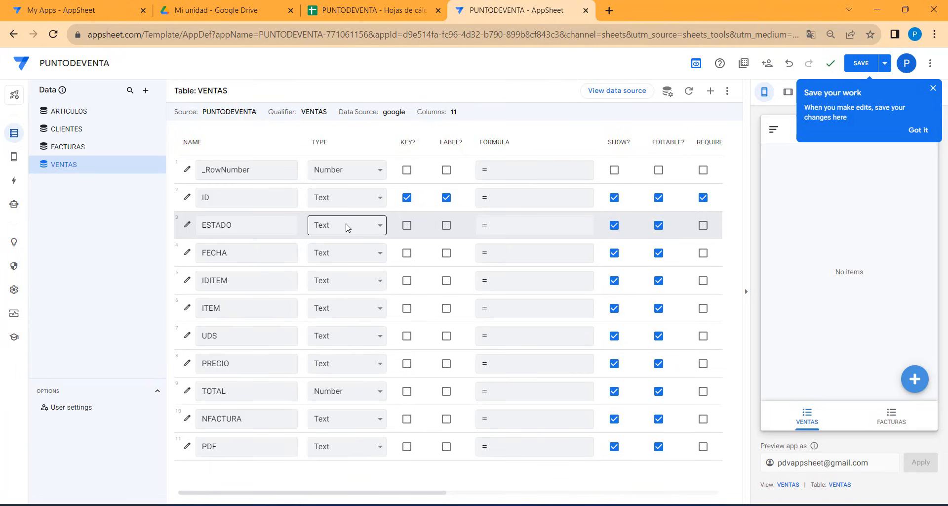
pyautogui.click(358, 255)
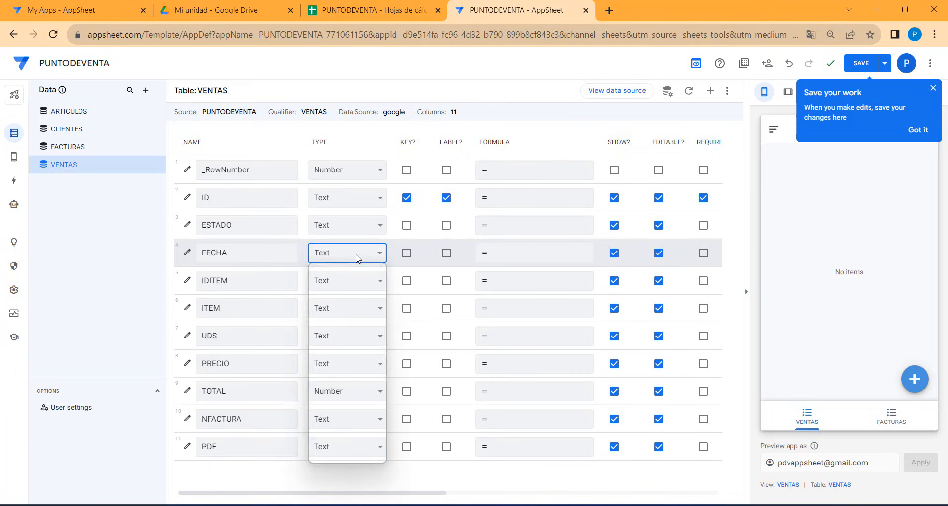
pyautogui.scroll(2, 346, 306)
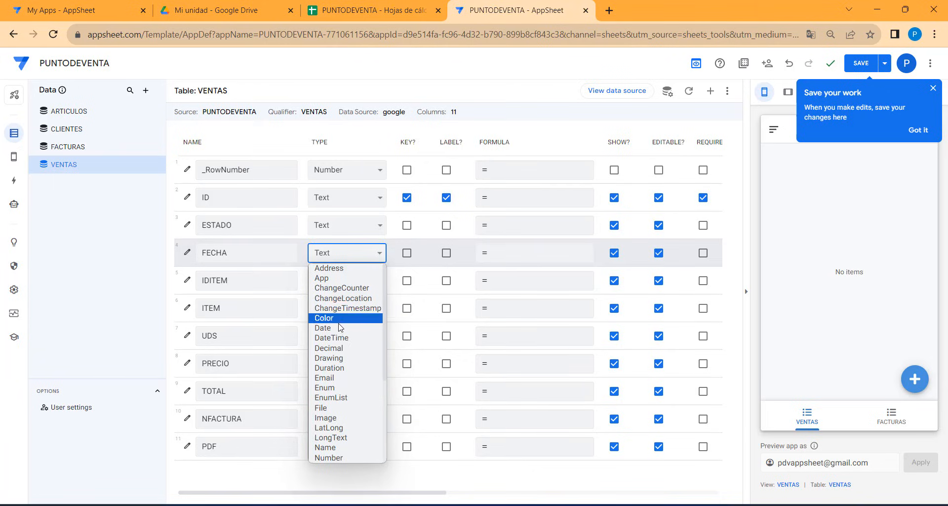
pyautogui.click(345, 328)
# Change the VENTAS table's IDITEM column to type Ref with ARTICULOS as its source table.
pyautogui.click(343, 280)
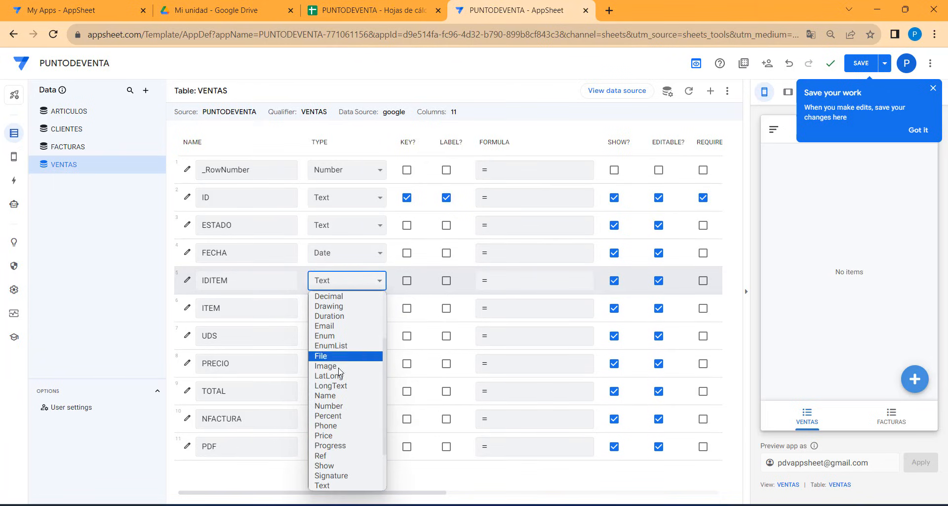
pyautogui.click(336, 454)
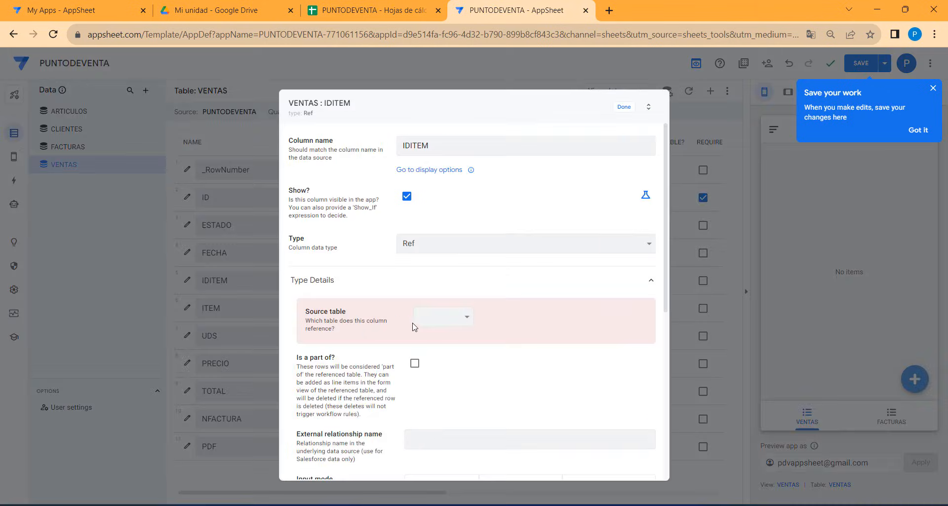
pyautogui.click(437, 323)
pyautogui.click(441, 343)
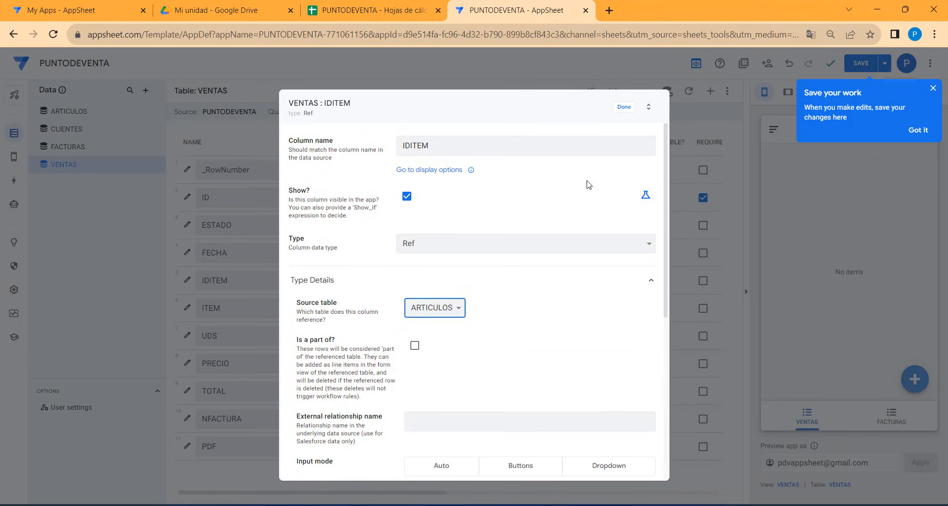
pyautogui.click(623, 106)
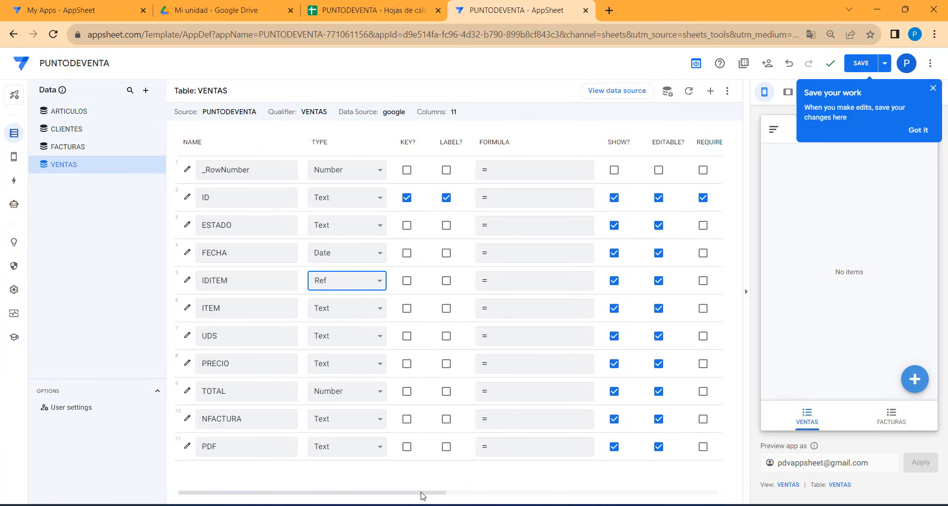
# Set the initial value of the IDITEM column in VENTAS to [IDITEM].[NOMBRE] and save the expression.
pyautogui.moveTo(421, 495); pyautogui.dragTo(494, 494)
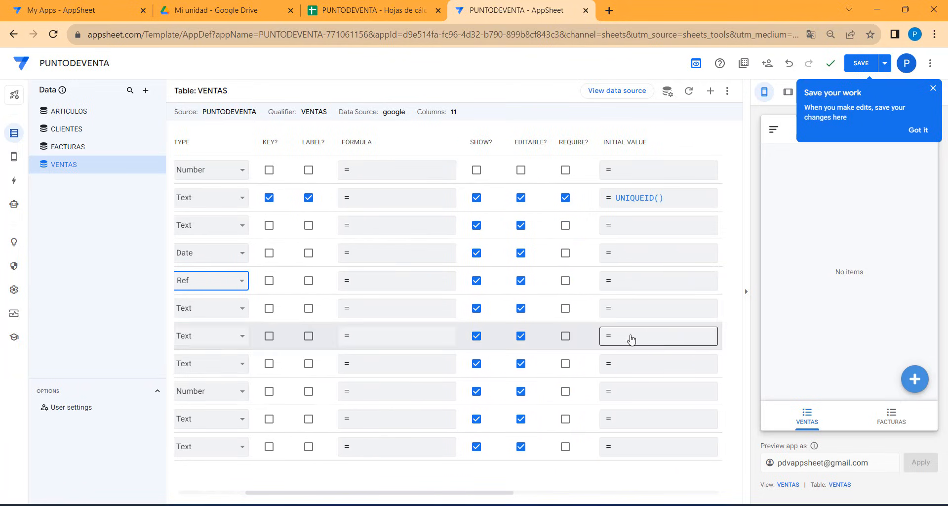
pyautogui.click(667, 283)
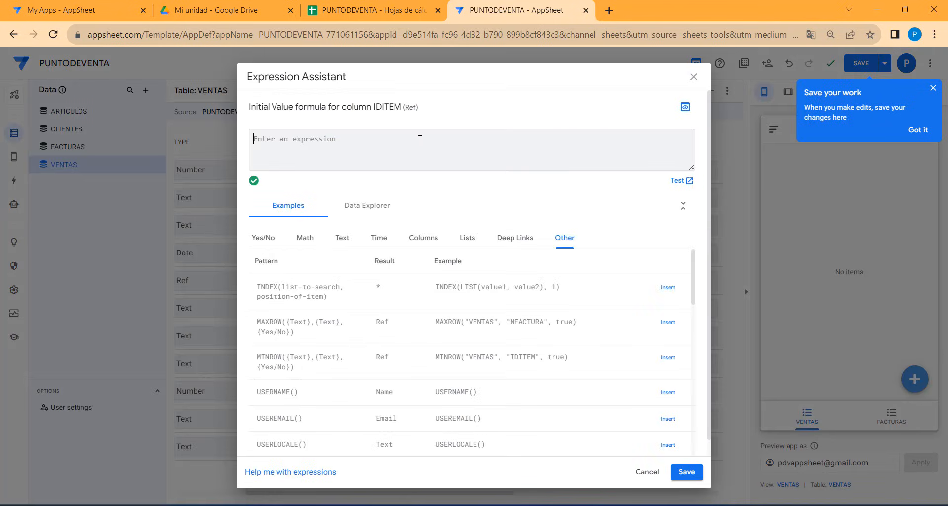
pyautogui.write('[IDE')
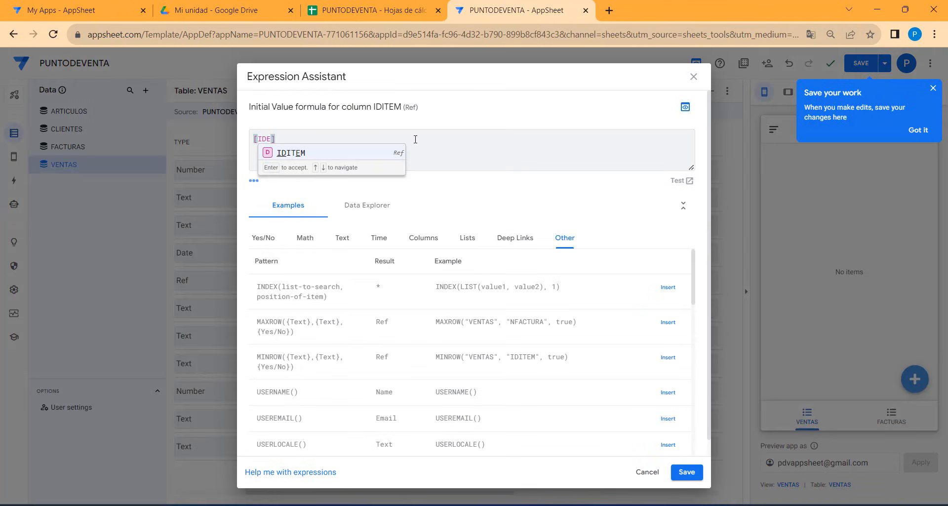
pyautogui.click(297, 154)
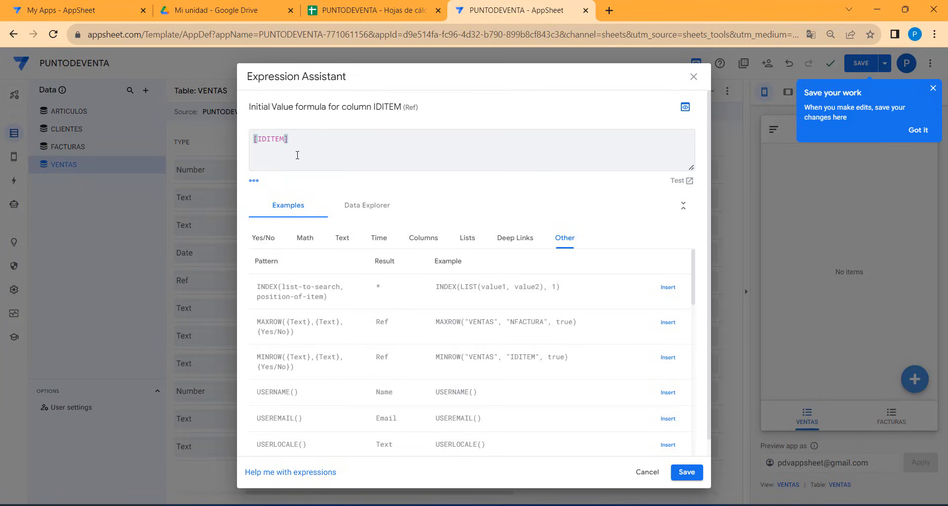
pyautogui.write('.[NOM')
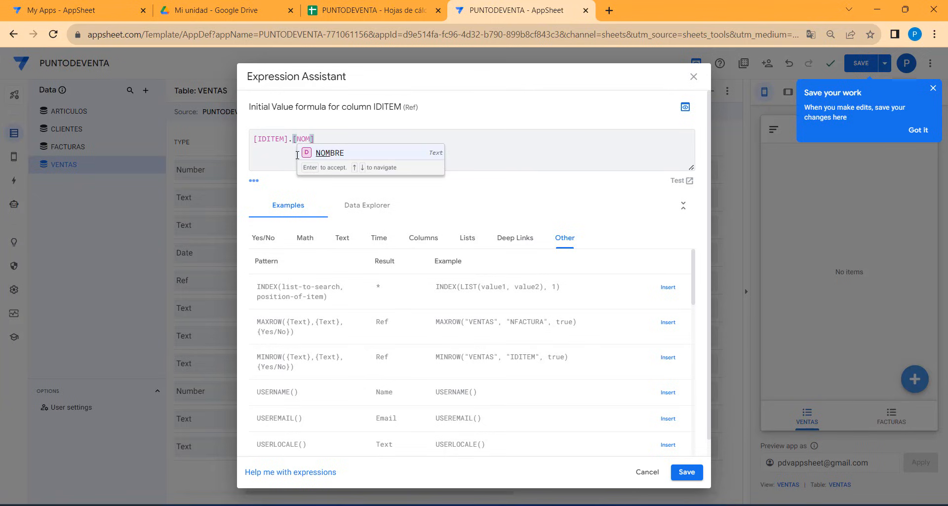
pyautogui.click(330, 151)
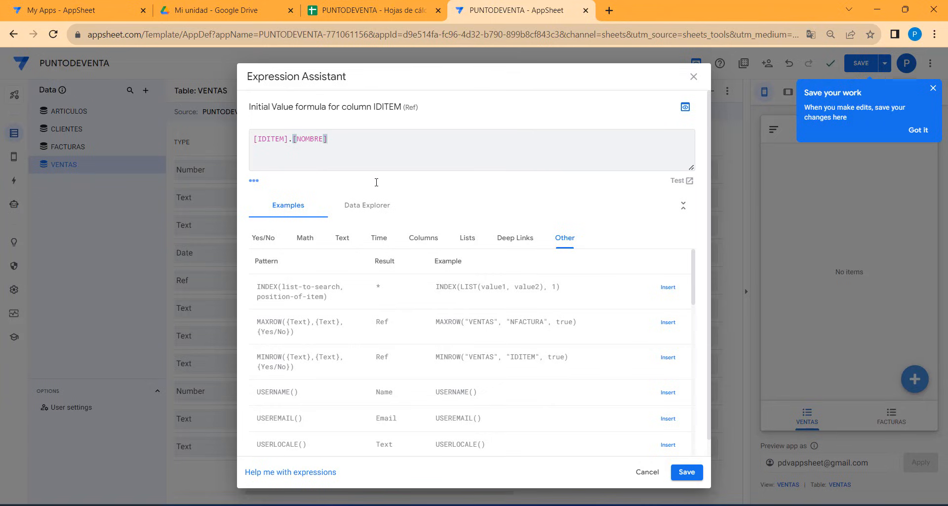
pyautogui.click(687, 471)
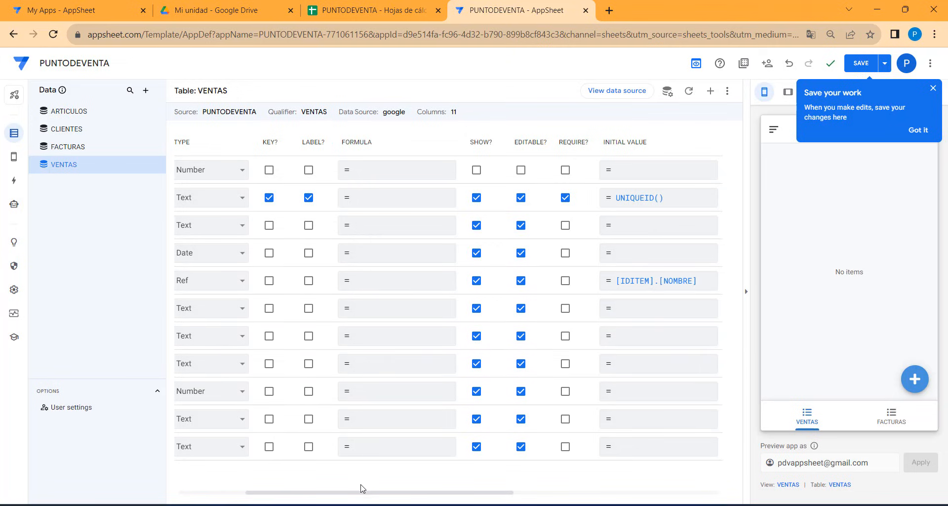
# Reopen the initial value expression of the IDITEM column in the VENTAS table.
pyautogui.moveTo(359, 495); pyautogui.dragTo(255, 491)
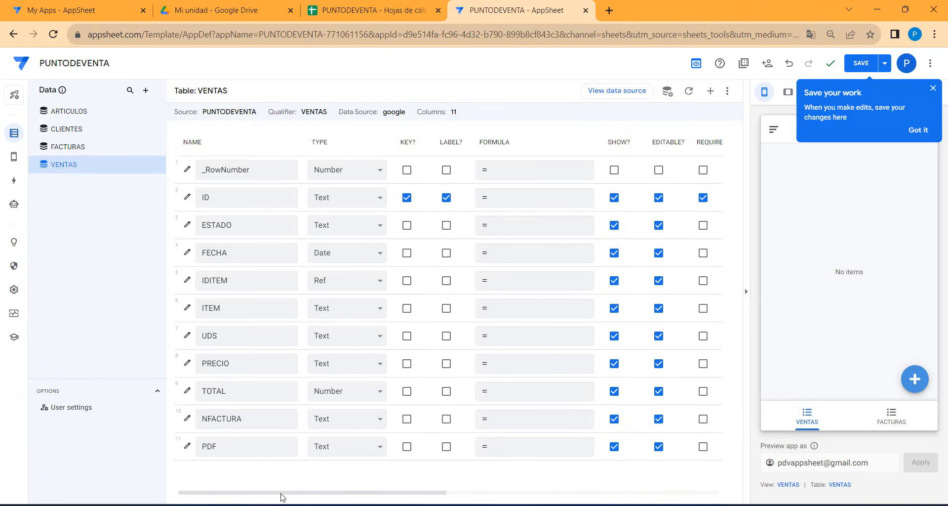
pyautogui.moveTo(280, 495); pyautogui.dragTo(417, 447)
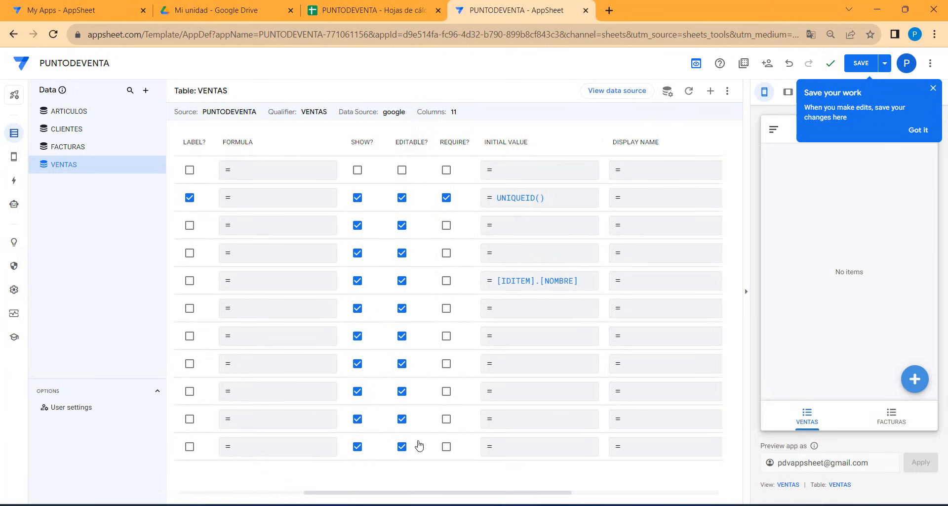
pyautogui.click(550, 290)
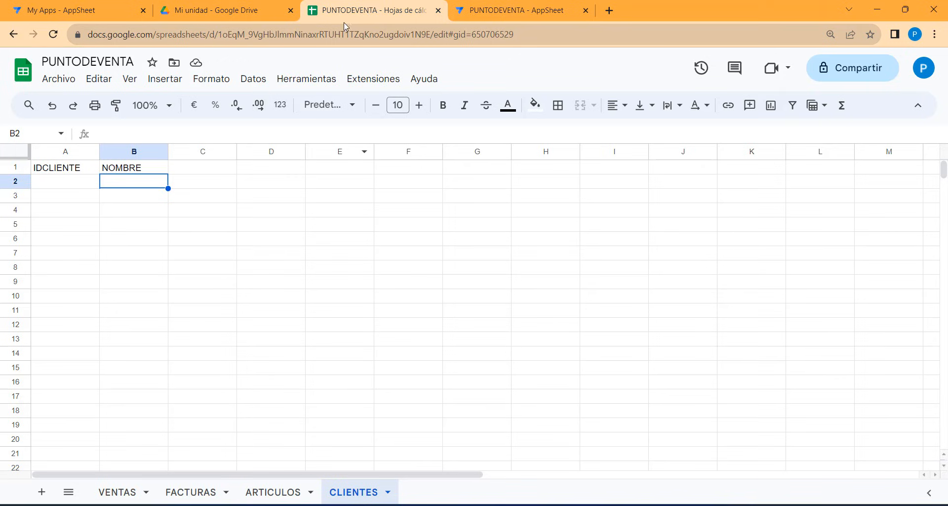
# Switch to the PUNTODEVENTA spreadsheet in Google Sheets and compare the ID and NOMBRE headers in ARTICULOS with IDITEM and ITEM in VENTAS.
pyautogui.click(368, 10)
pyautogui.click(269, 492)
pyautogui.click(71, 168)
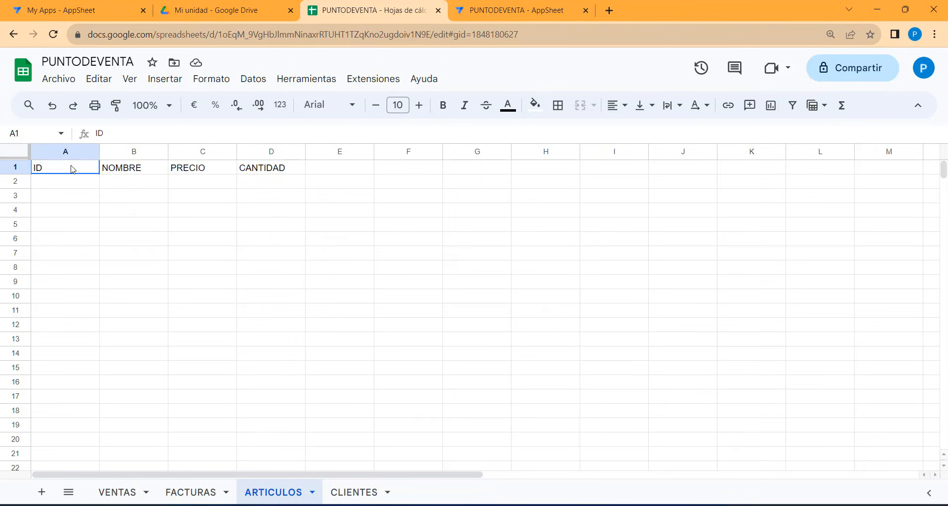
pyautogui.click(128, 171)
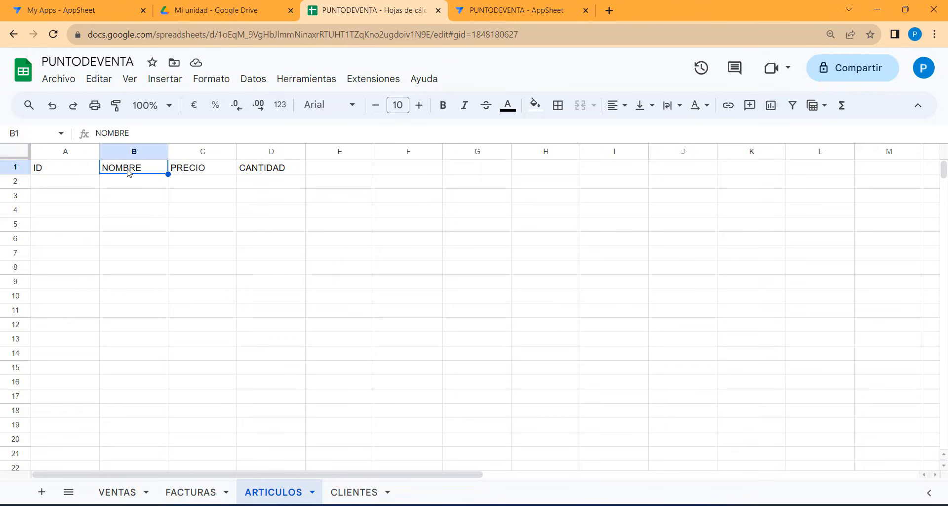
pyautogui.click(70, 171)
pyautogui.click(124, 172)
pyautogui.click(120, 492)
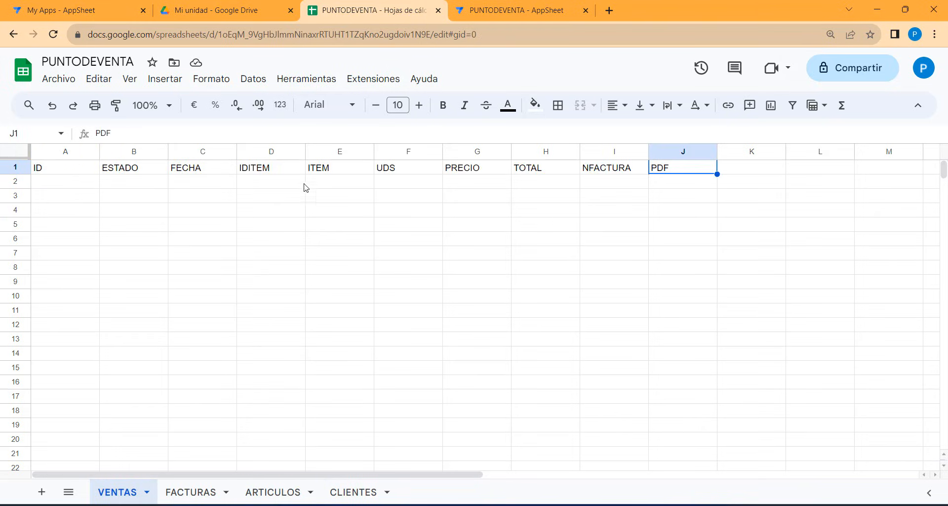
pyautogui.click(280, 172)
pyautogui.click(342, 171)
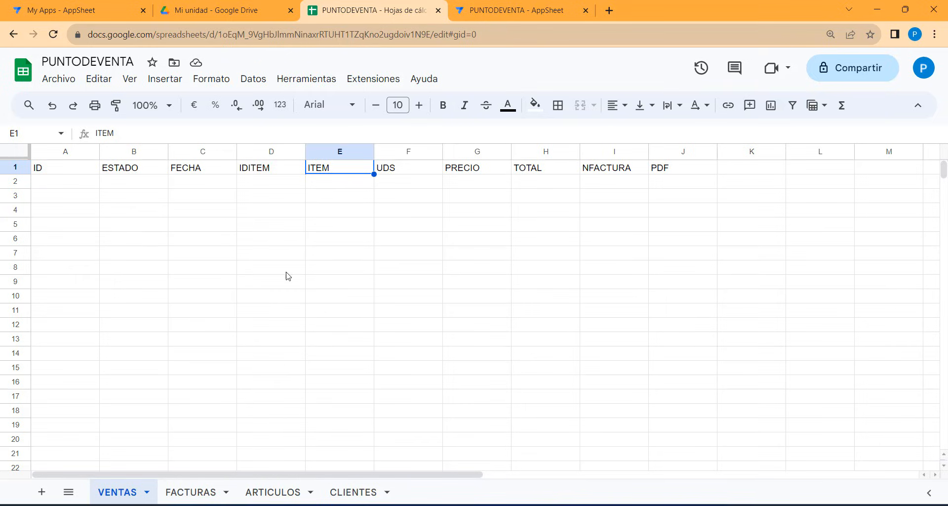
pyautogui.click(269, 172)
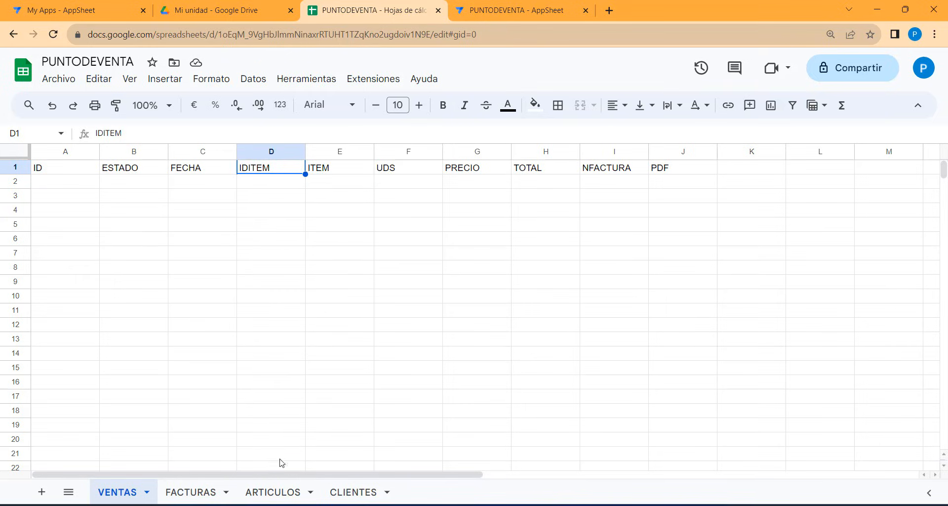
pyautogui.click(273, 492)
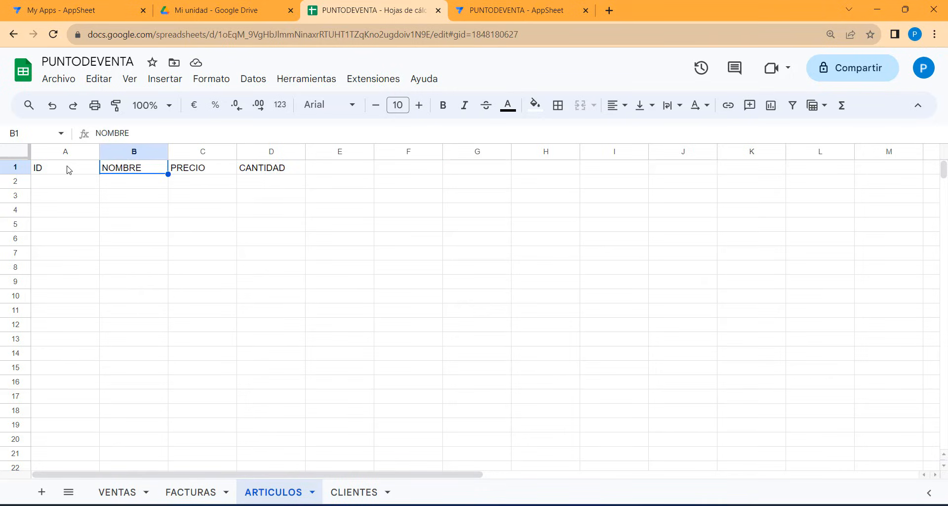
pyautogui.click(68, 169)
pyautogui.click(120, 174)
# Switch back to AppSheet, cut the [IDITEM].[NOMBRE] expression from the IDITEM column's initial value in VENTAS, and save it empty.
pyautogui.click(542, 11)
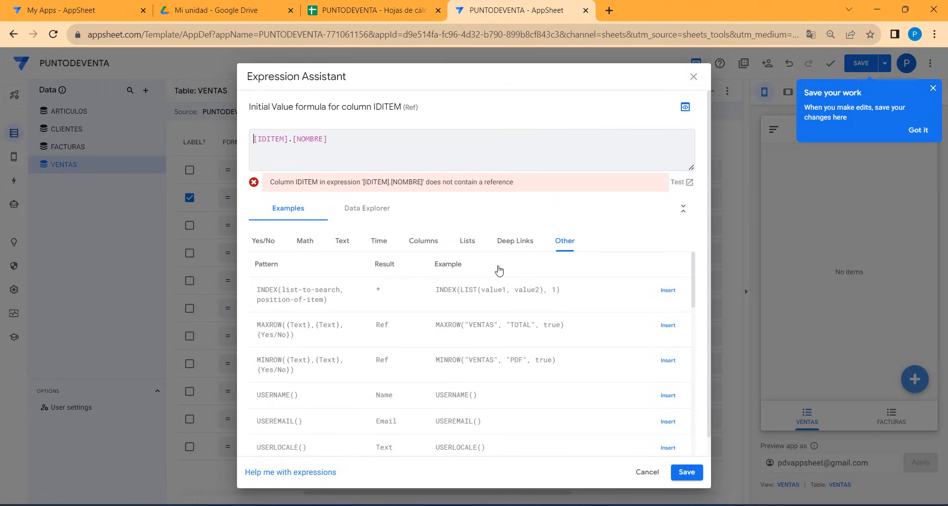
pyautogui.click(685, 471)
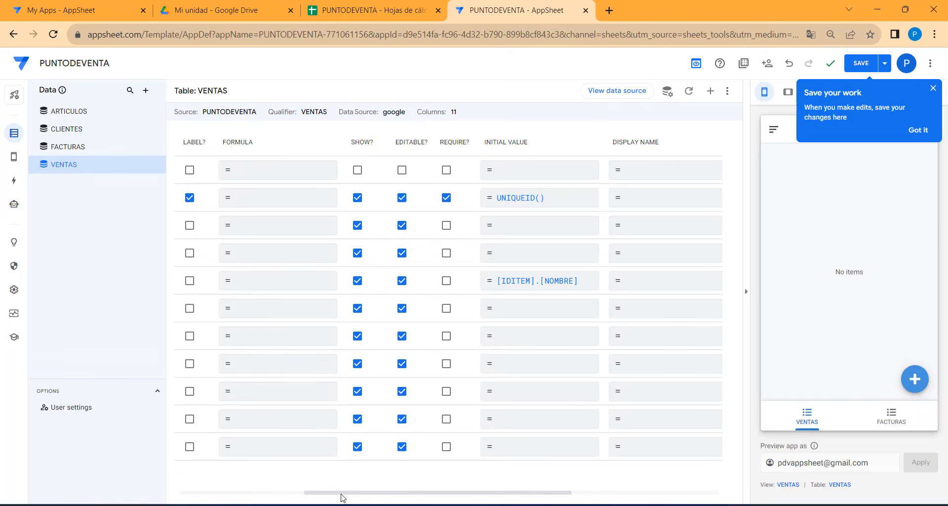
pyautogui.moveTo(341, 493); pyautogui.dragTo(190, 492)
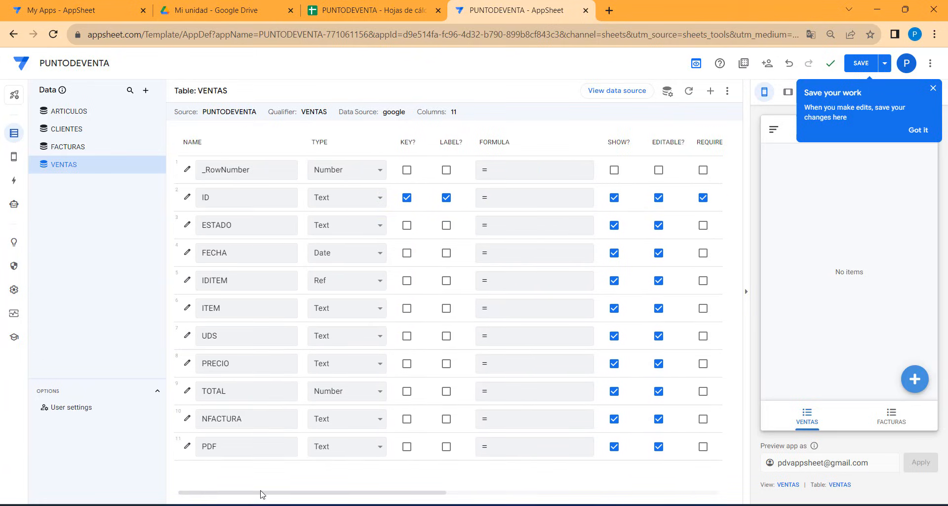
pyautogui.moveTo(263, 497); pyautogui.dragTo(332, 487)
pyautogui.click(666, 279)
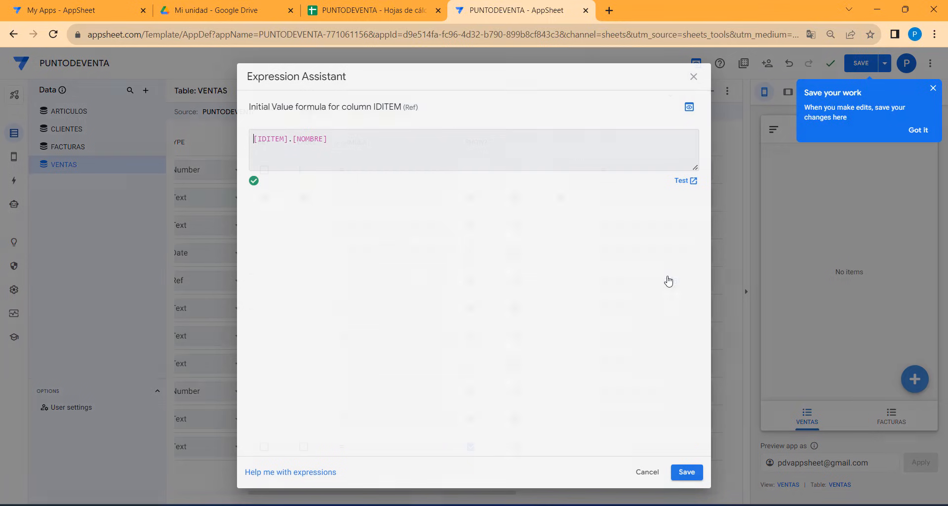
pyautogui.moveTo(394, 136); pyautogui.dragTo(227, 144)
pyautogui.rightClick(277, 144)
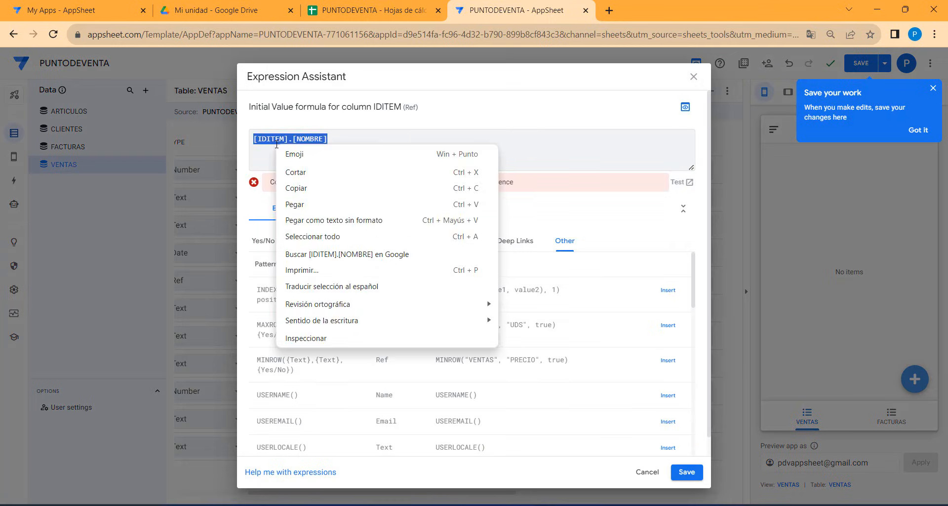
pyautogui.click(296, 172)
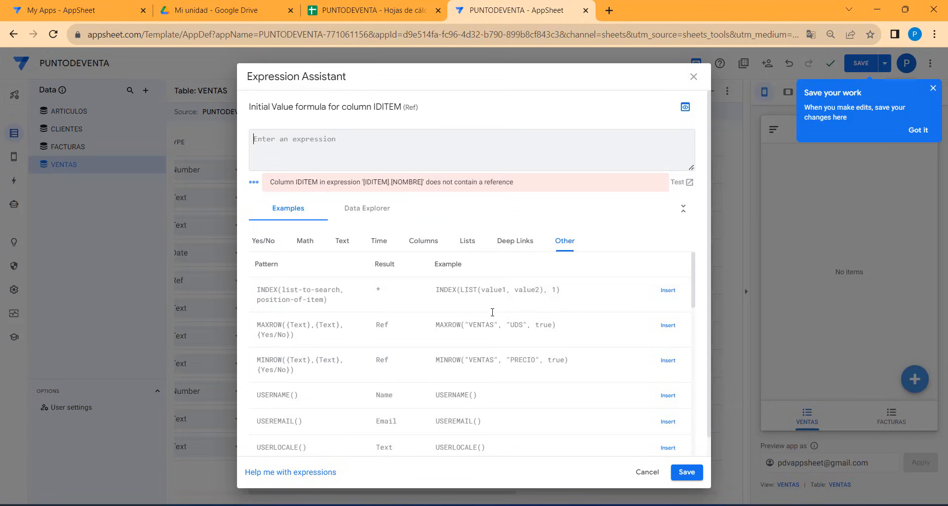
pyautogui.click(686, 471)
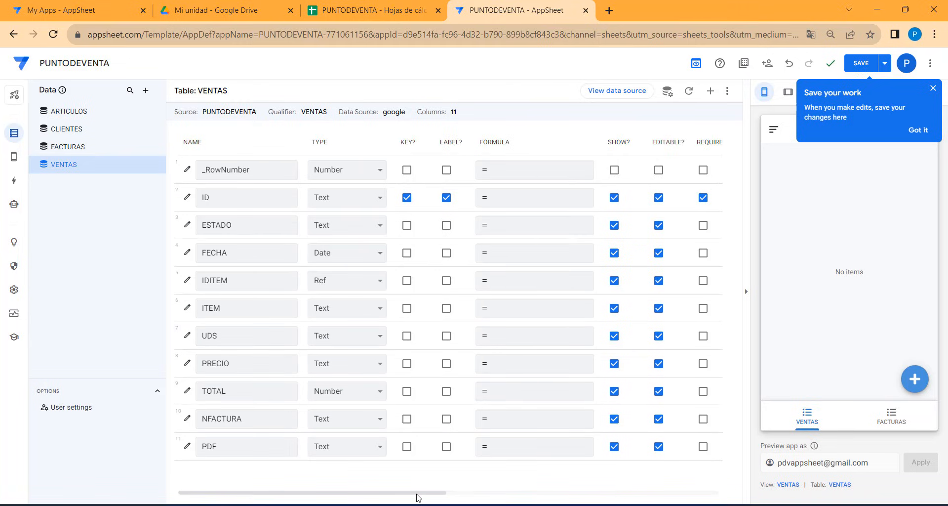
# Paste [IDITEM].[NOMBRE] as the initial value of the ITEM column in VENTAS and save the expression.
pyautogui.moveTo(418, 494); pyautogui.dragTo(520, 493)
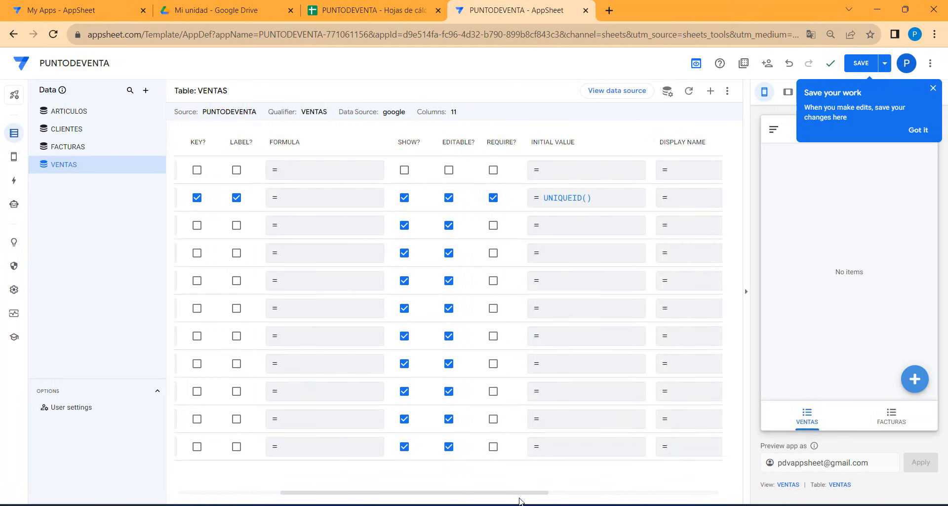
pyautogui.click(577, 315)
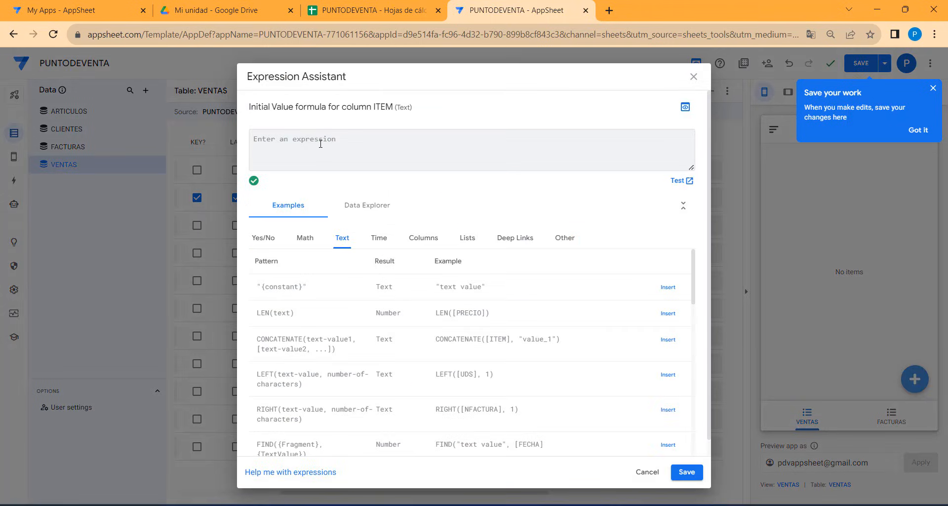
pyautogui.rightClick(321, 145)
pyautogui.click(348, 239)
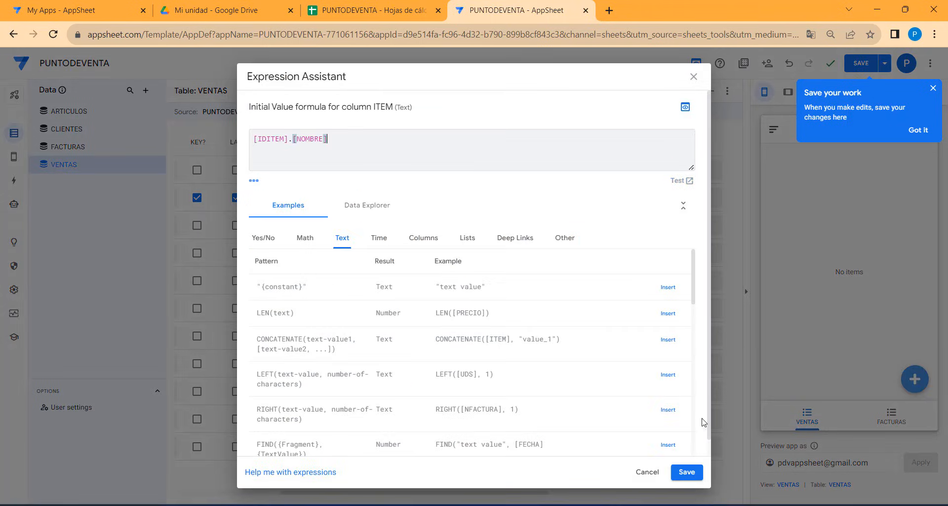
pyautogui.click(685, 472)
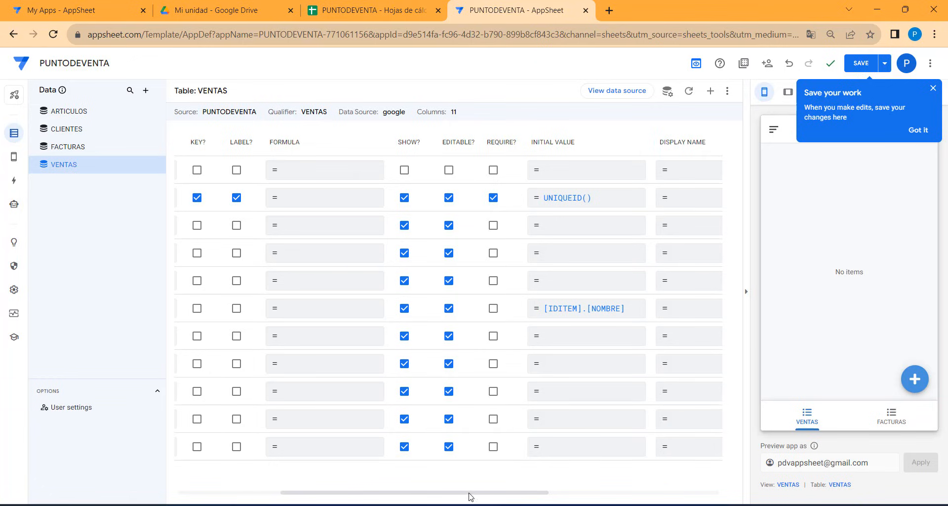
# Set the VENTAS table's UDS column to type Number.
pyautogui.moveTo(469, 496); pyautogui.dragTo(282, 491)
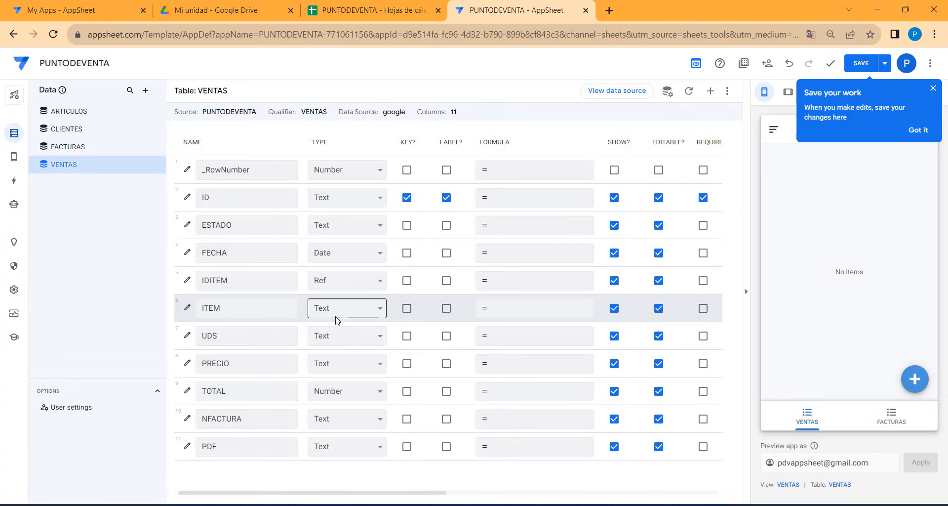
pyautogui.click(339, 336)
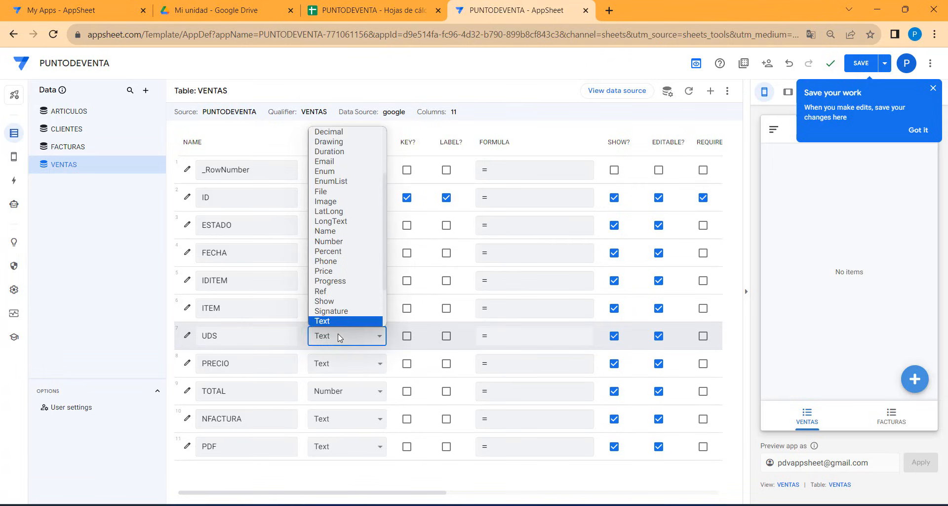
pyautogui.scroll(-3, 345, 266)
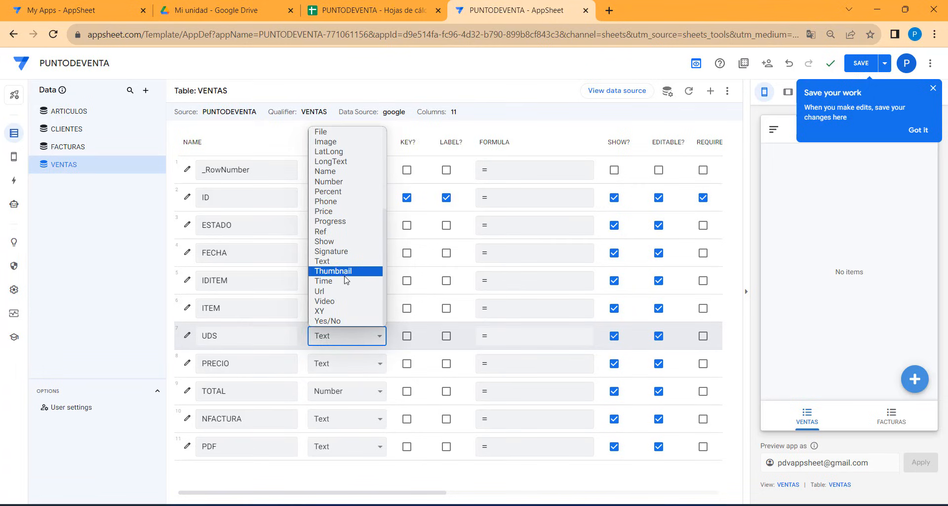
pyautogui.click(341, 181)
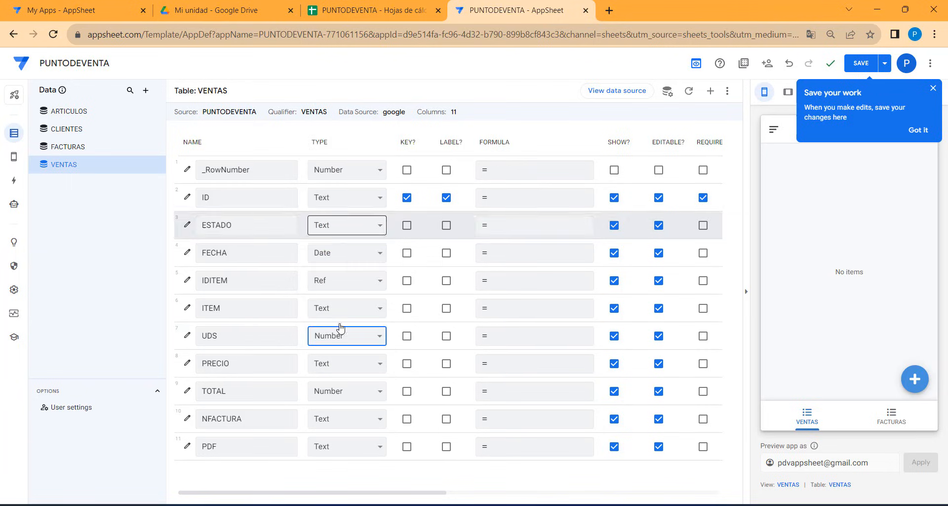
# Set the VENTAS table's PRECIO column to type Price with the € currency symbol.
pyautogui.click(336, 366)
pyautogui.click(334, 282)
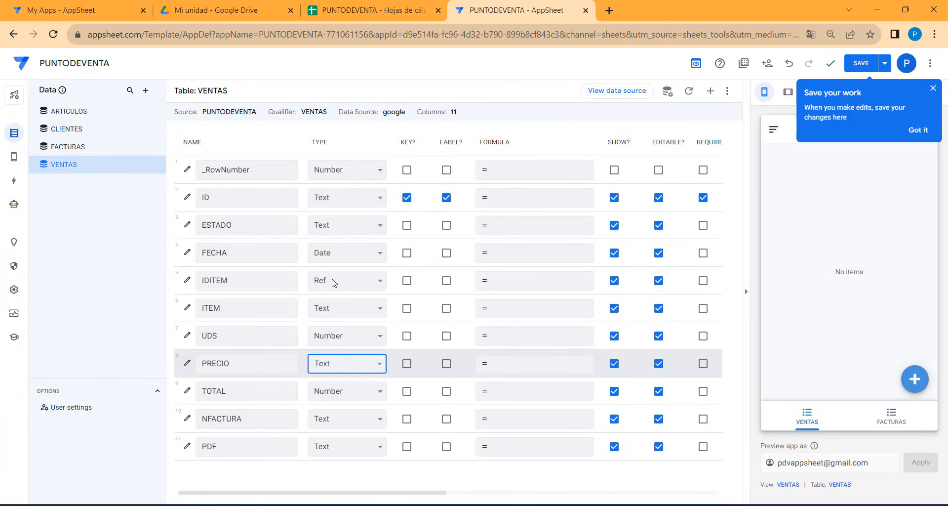
pyautogui.click(187, 363)
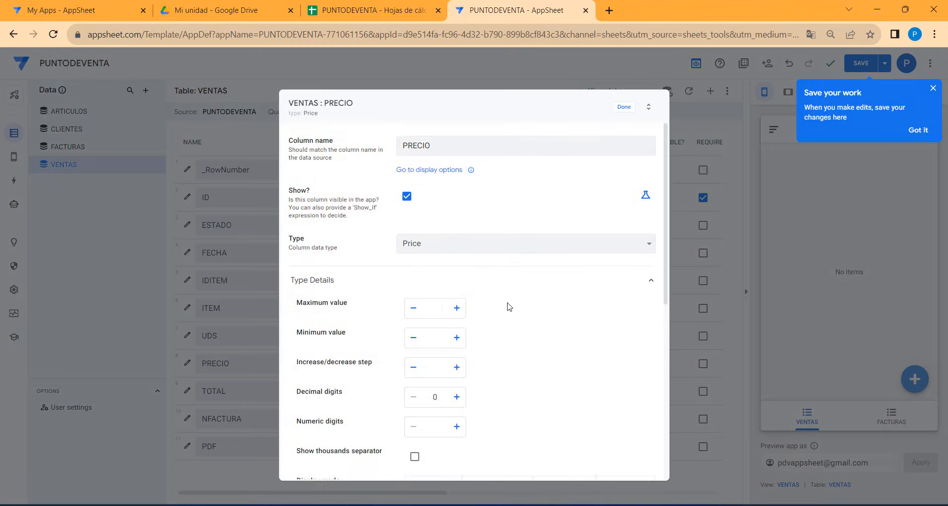
pyautogui.scroll(-5, 509, 306)
pyautogui.click(439, 267)
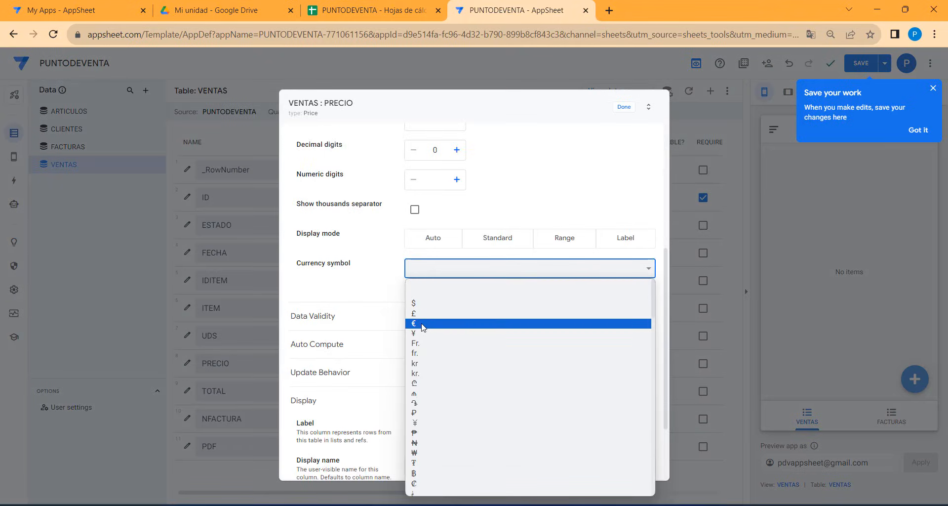
pyautogui.click(423, 323)
pyautogui.click(623, 107)
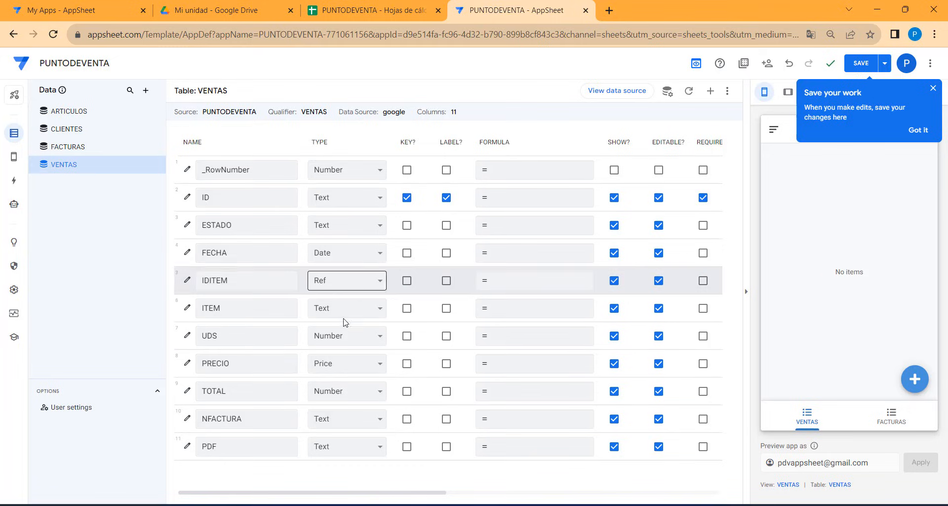
# Set the VENTAS table's TOTAL column to type Price and choose its currency symbol.
pyautogui.click(187, 391)
pyautogui.click(428, 251)
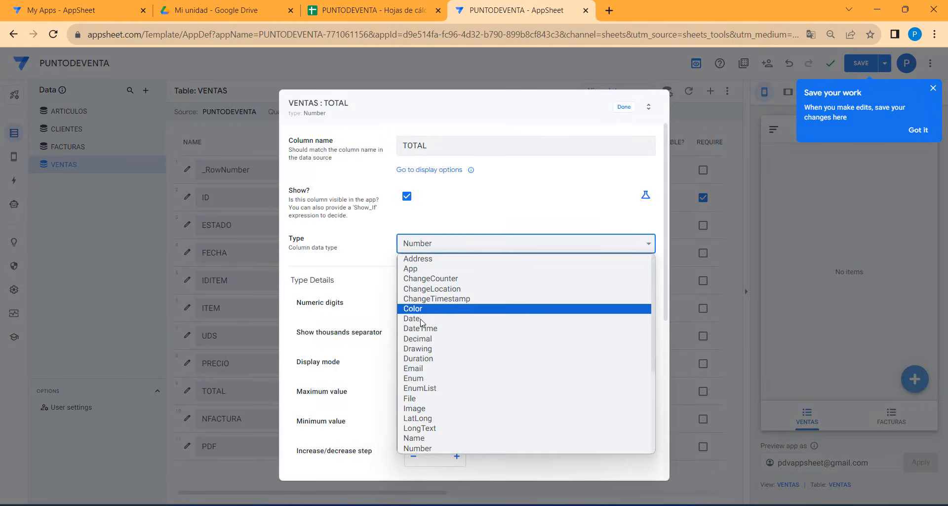
pyautogui.scroll(-3, 421, 406)
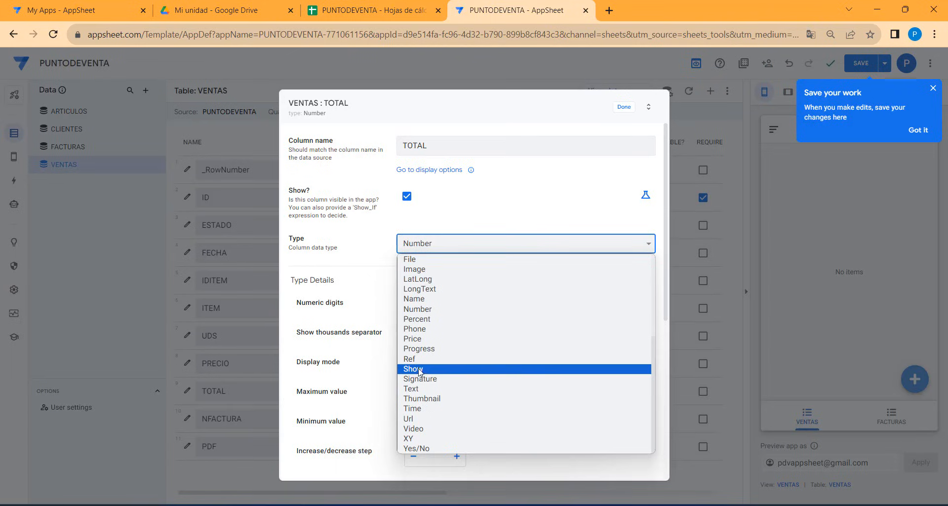
pyautogui.click(420, 346)
pyautogui.scroll(-3, 466, 377)
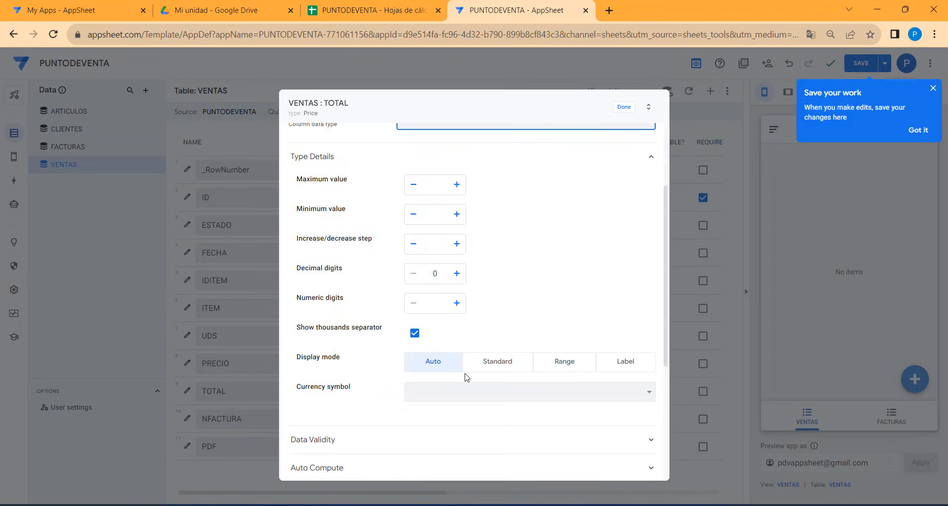
pyautogui.click(470, 389)
pyautogui.click(424, 207)
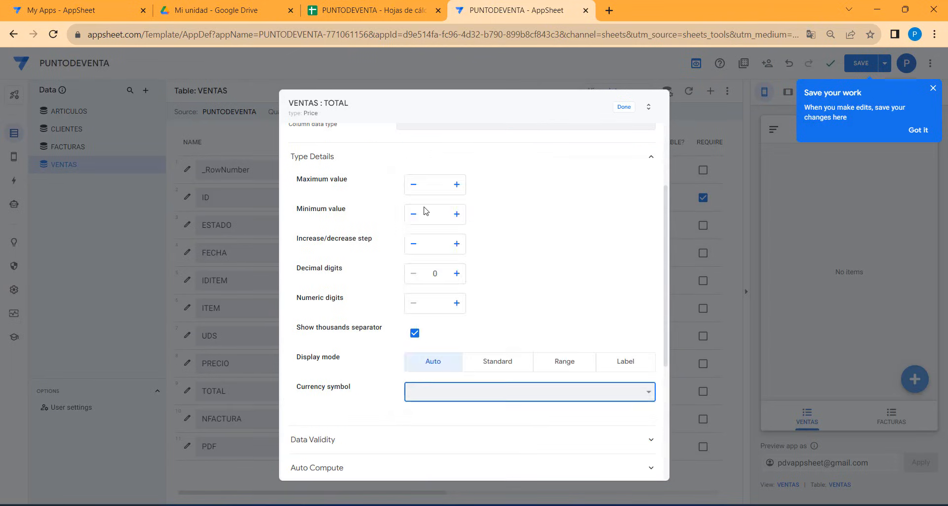
pyautogui.click(621, 107)
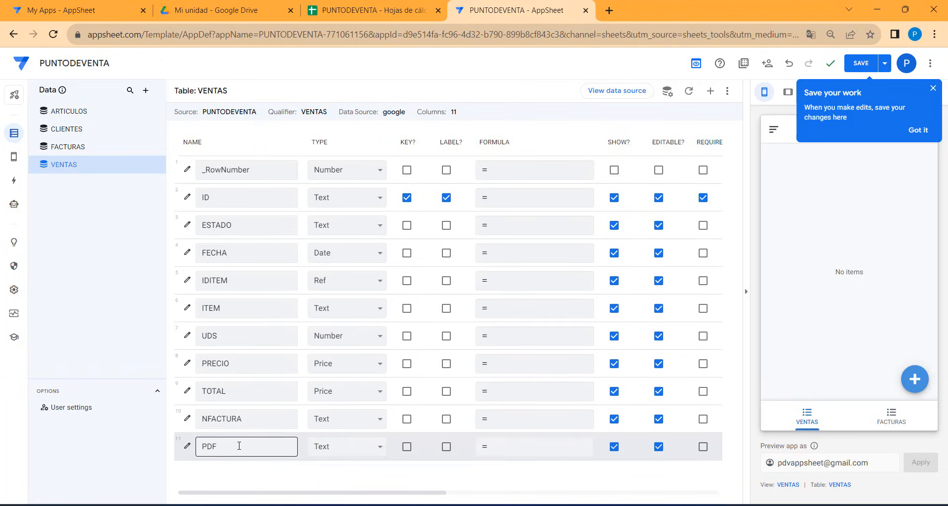
# Set the VENTAS table's PDF column to type File.
pyautogui.click(336, 447)
pyautogui.scroll(-2, 349, 397)
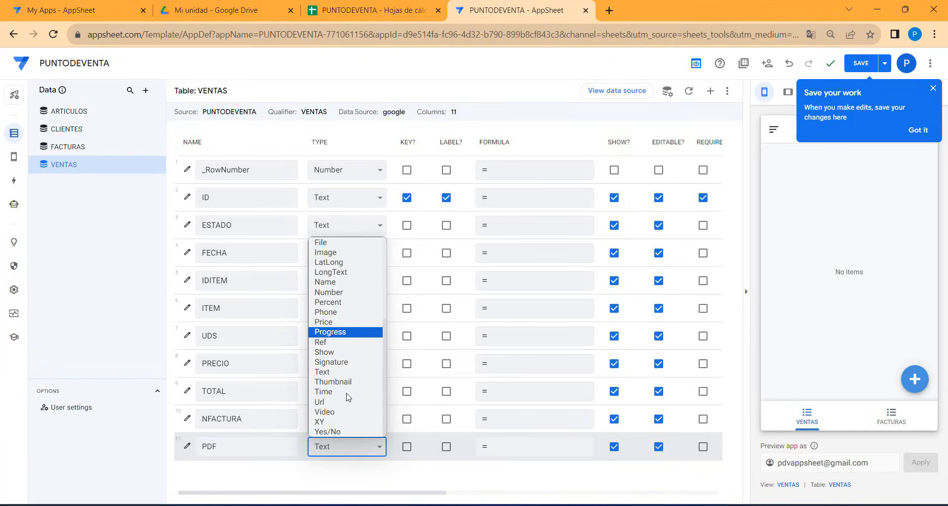
pyautogui.scroll(3, 346, 365)
pyautogui.click(328, 367)
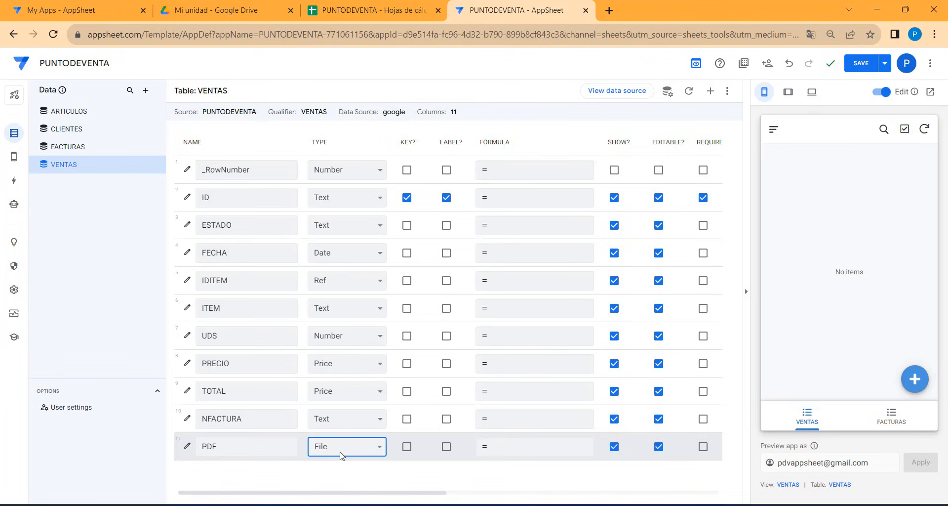
# Set the VENTAS table's NFACTURA column to type Number and save the app.
pyautogui.click(378, 419)
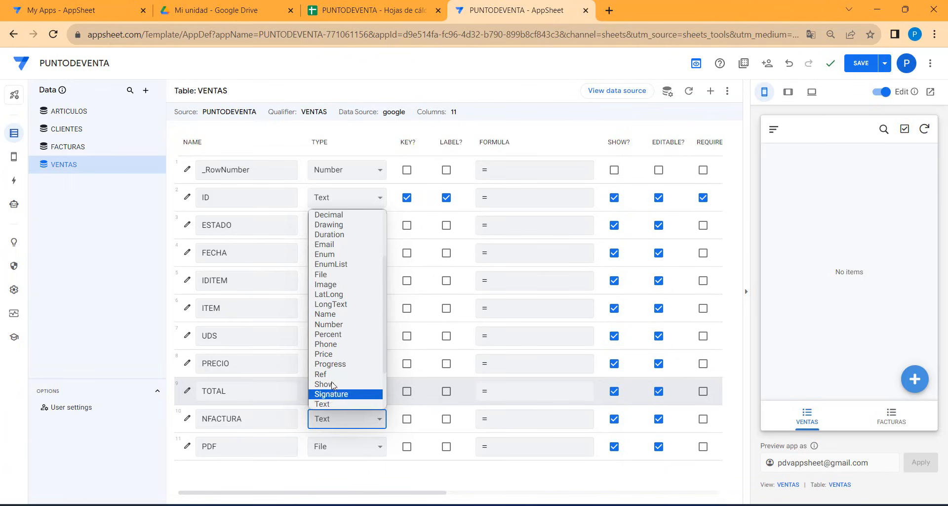
pyautogui.click(329, 324)
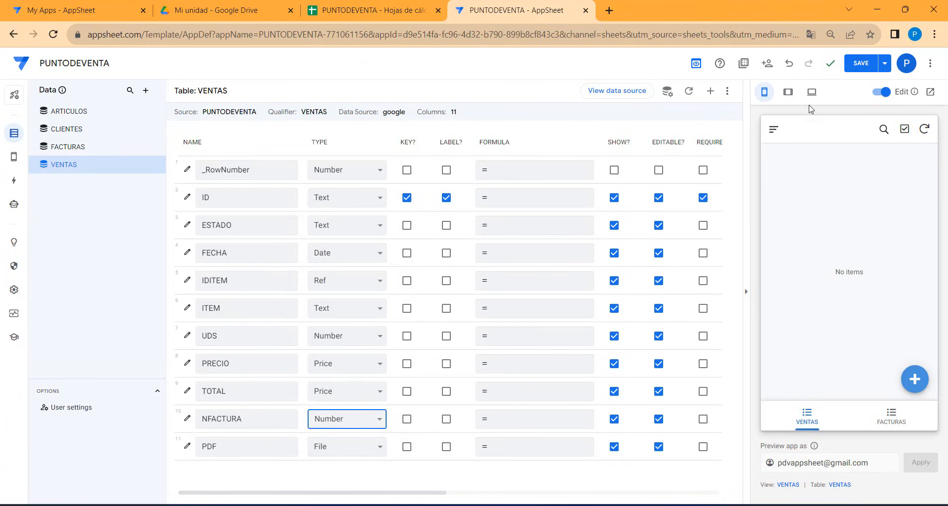
pyautogui.click(861, 63)
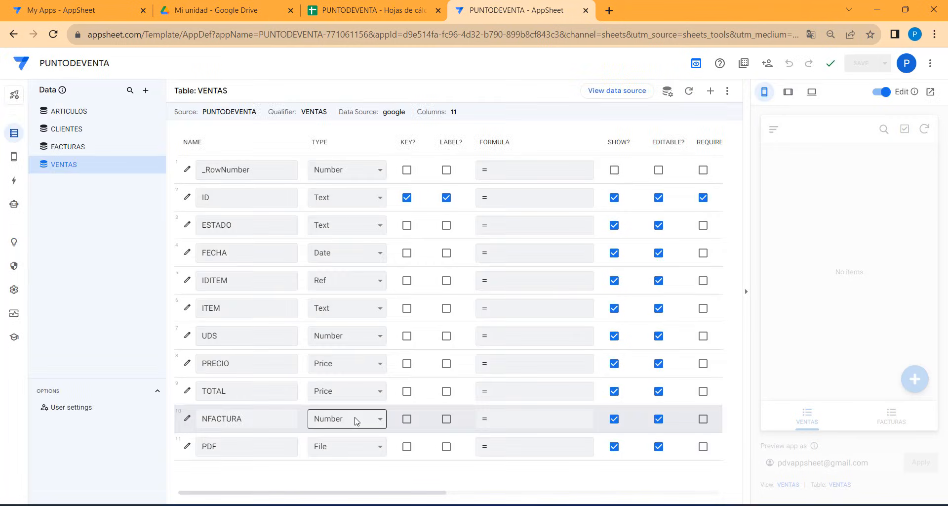
# Paste MAXROW("FACTURAS","NFACTURA")+1 as the initial value of the NFACTURA column in VENTAS, then save the expression and the app.
pyautogui.hscroll(5, 353, 421)
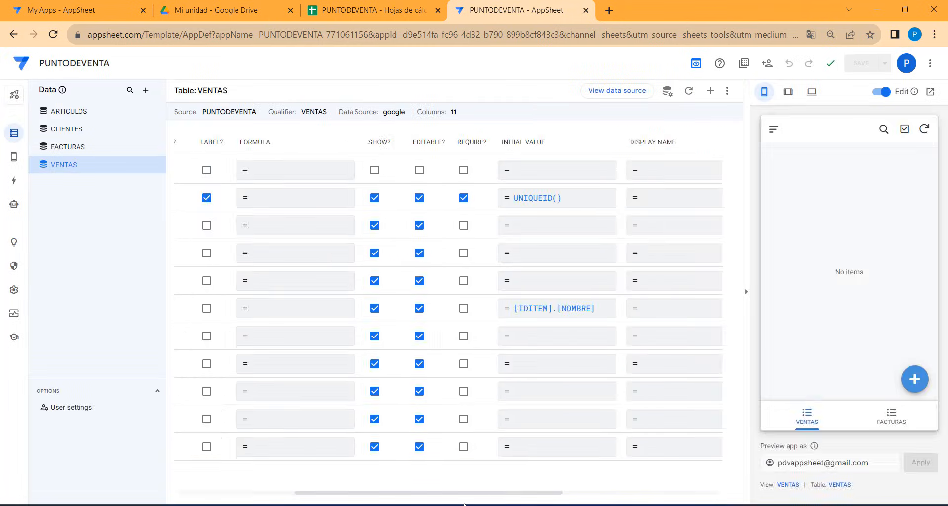
pyautogui.click(571, 420)
pyautogui.rightClick(298, 144)
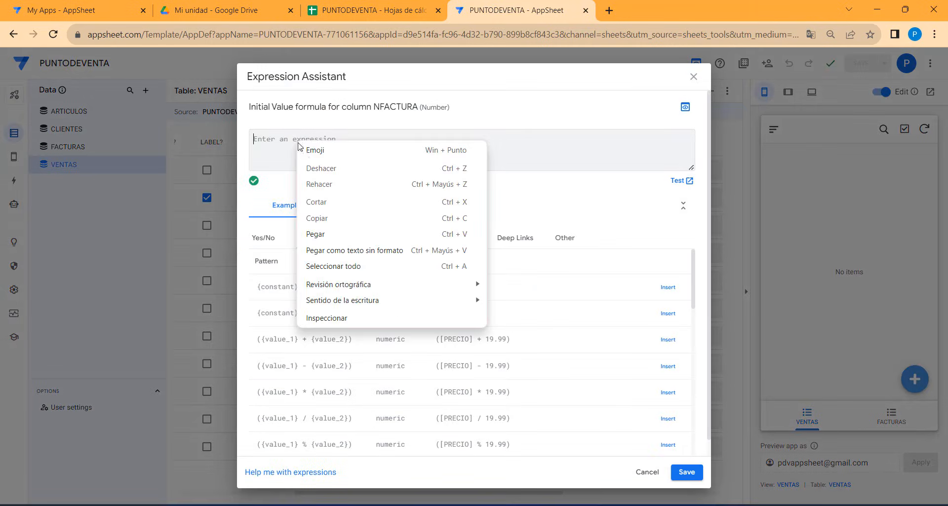
pyautogui.click(316, 233)
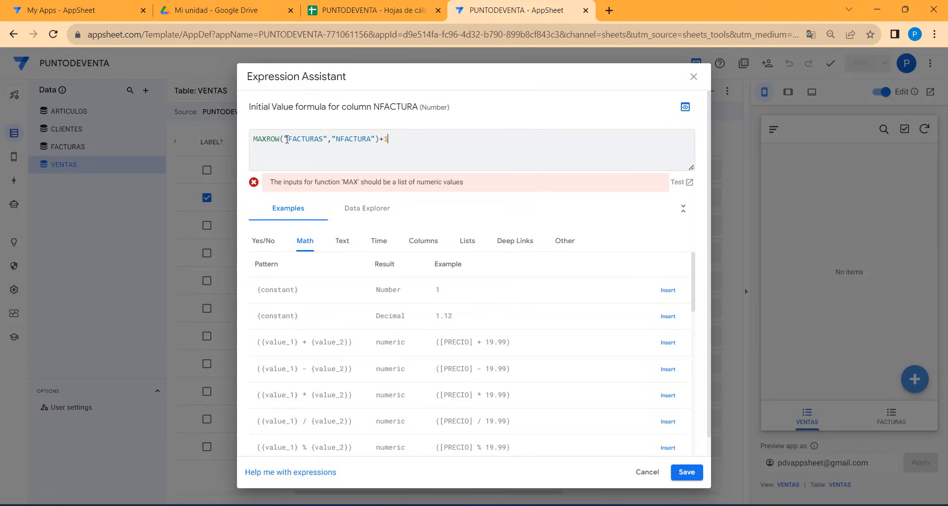
pyautogui.moveTo(285, 140); pyautogui.dragTo(370, 142)
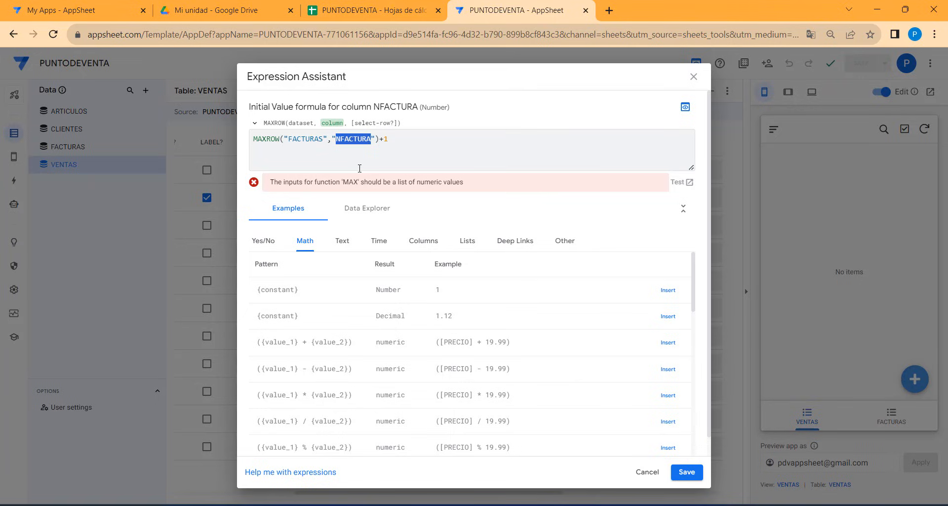
pyautogui.click(395, 140)
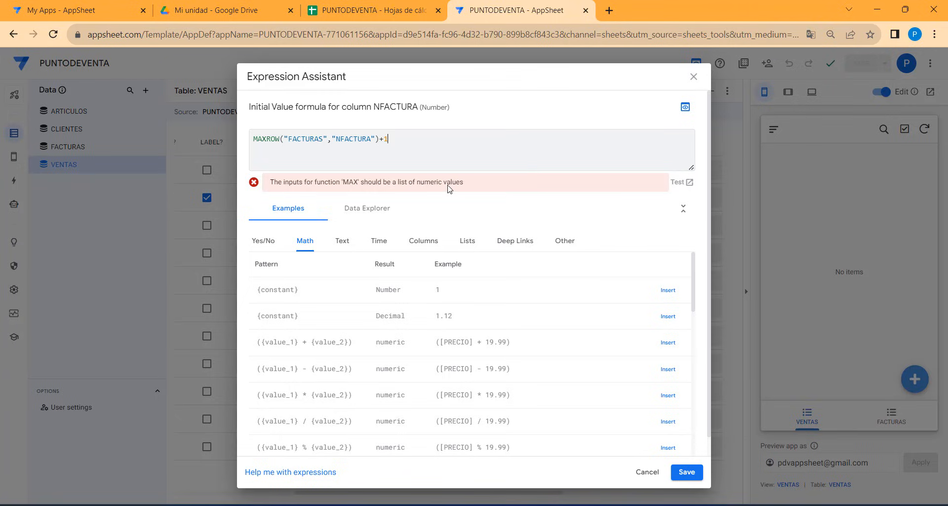
pyautogui.click(687, 471)
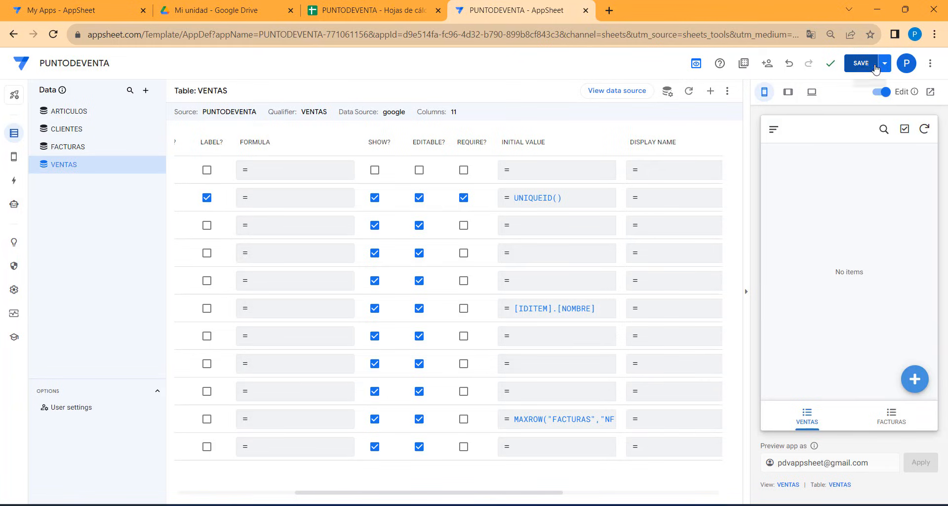
pyautogui.click(862, 63)
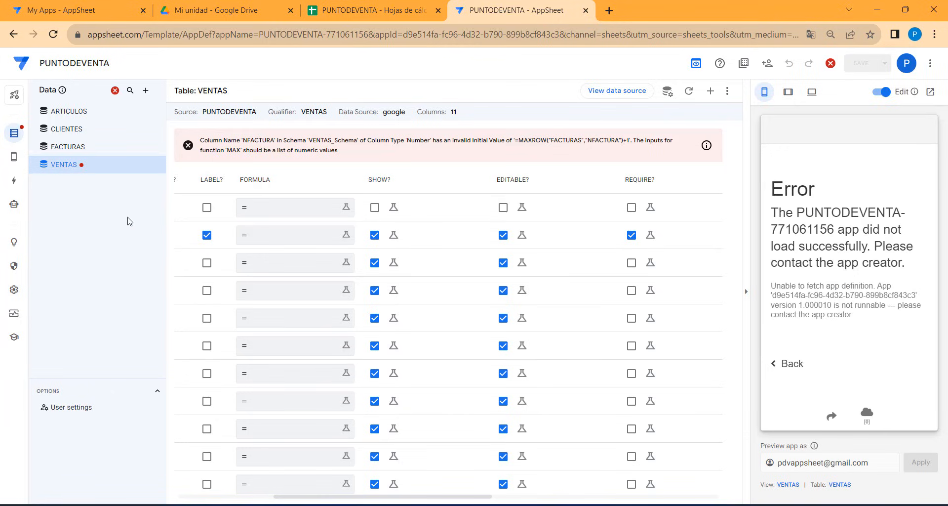
# Set the NFACTURA column in the FACTURAS table to type Number and save the app.
pyautogui.moveTo(314, 500); pyautogui.dragTo(167, 499)
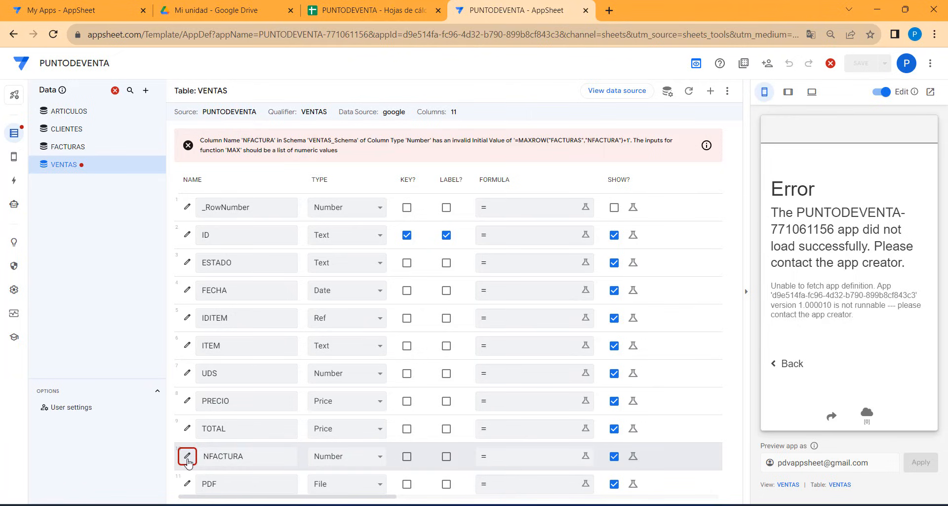
pyautogui.click(90, 150)
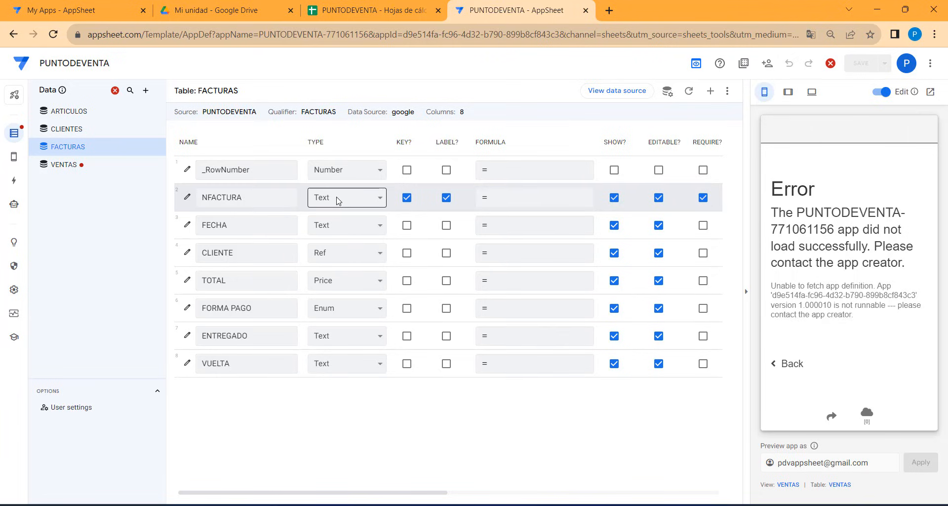
pyautogui.click(203, 199)
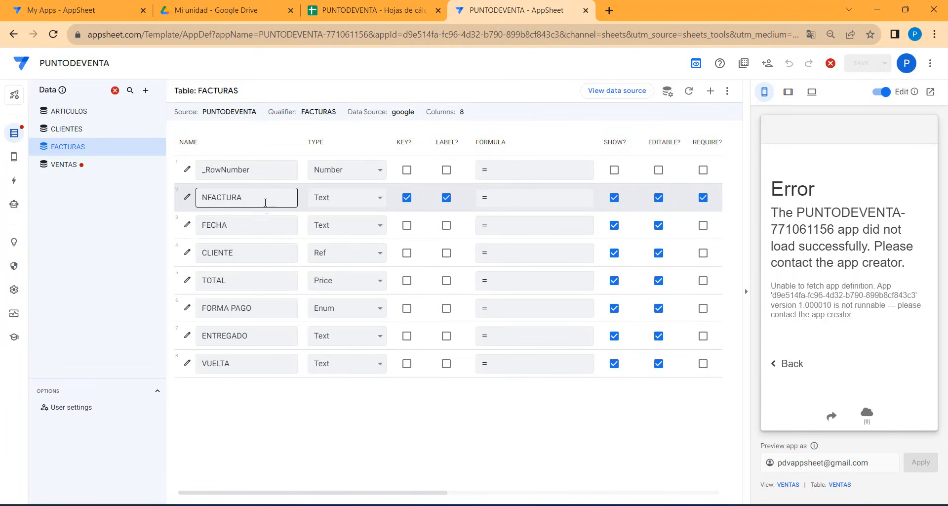
pyautogui.click(340, 199)
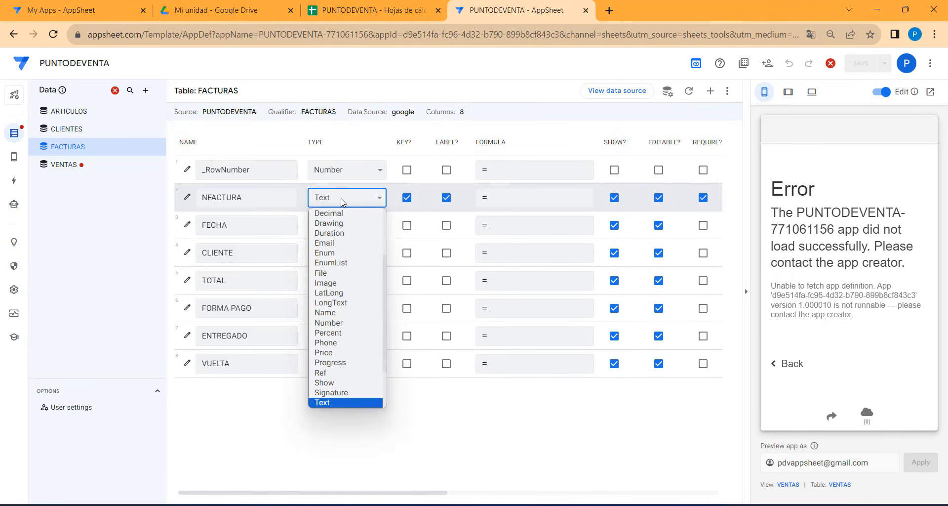
pyautogui.click(346, 323)
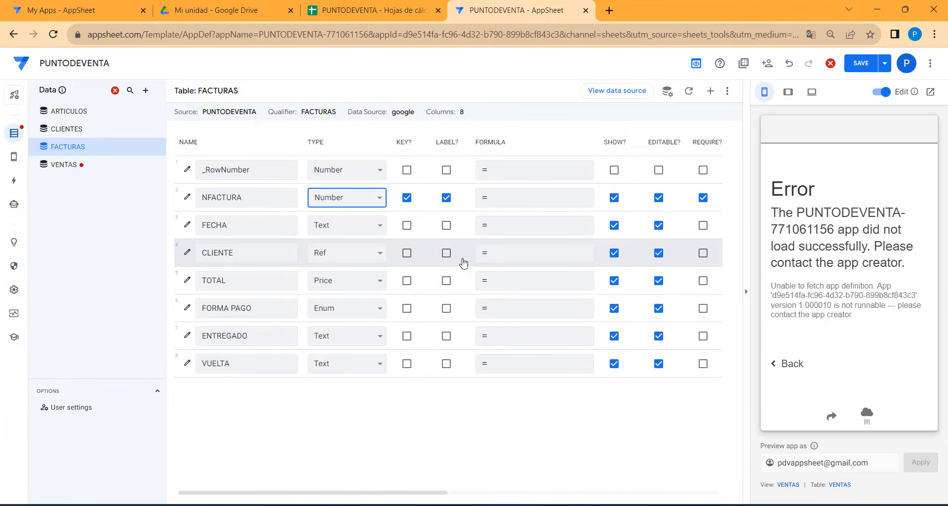
pyautogui.click(857, 66)
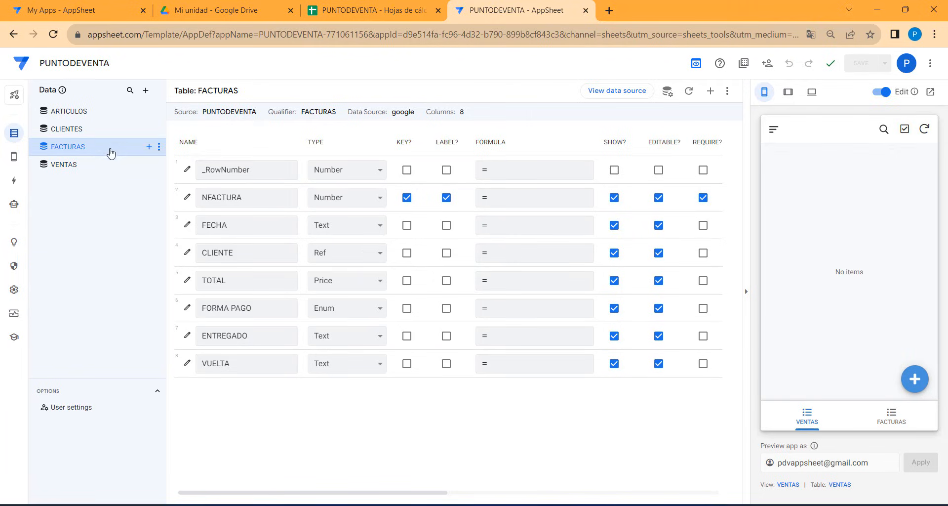
# Create a new slice for the VENTAS table and name it CARRITO.
pyautogui.click(87, 170)
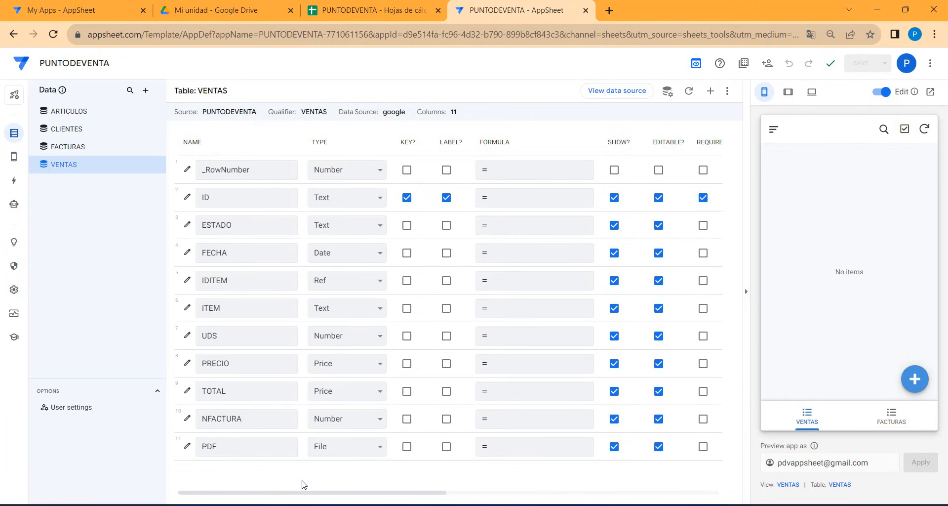
pyautogui.moveTo(275, 495); pyautogui.dragTo(248, 485)
pyautogui.click(150, 166)
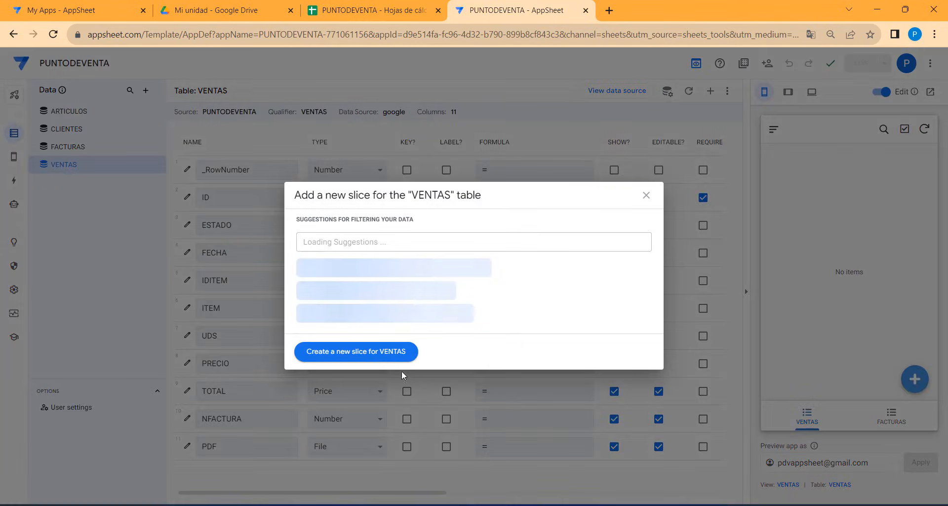
pyautogui.click(374, 353)
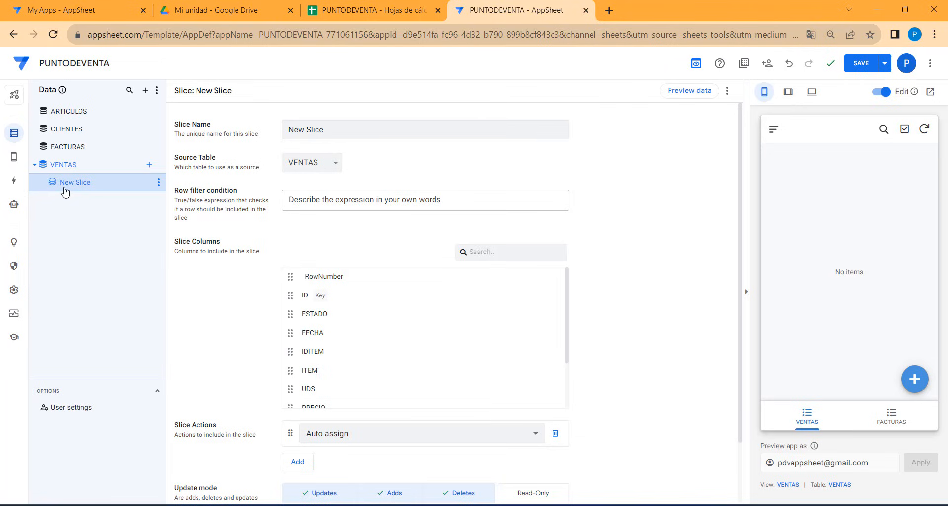
pyautogui.moveTo(355, 129); pyautogui.dragTo(276, 131)
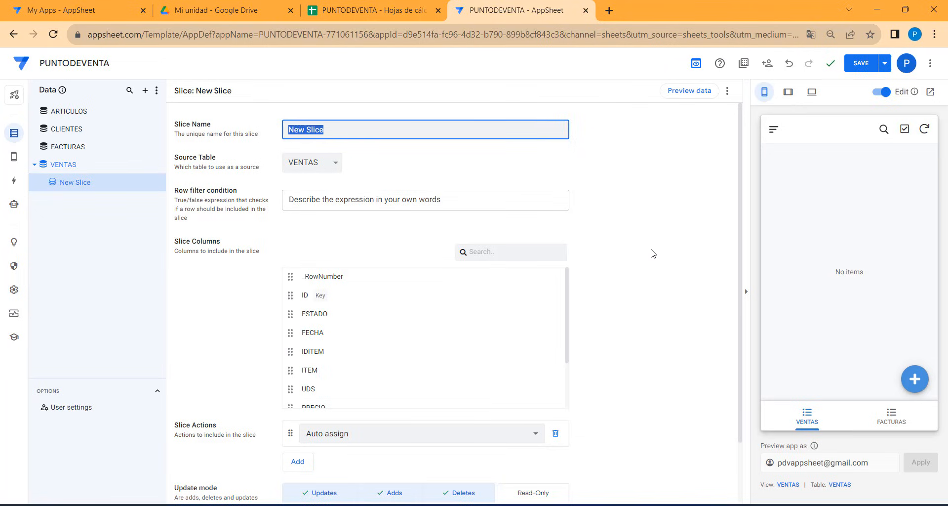
pyautogui.write('c')
pyautogui.write('CARRITO')
# Set the CARRITO slice's row filter condition to the custom expression ISBLANK([ESTADO]) and save it.
pyautogui.click(350, 207)
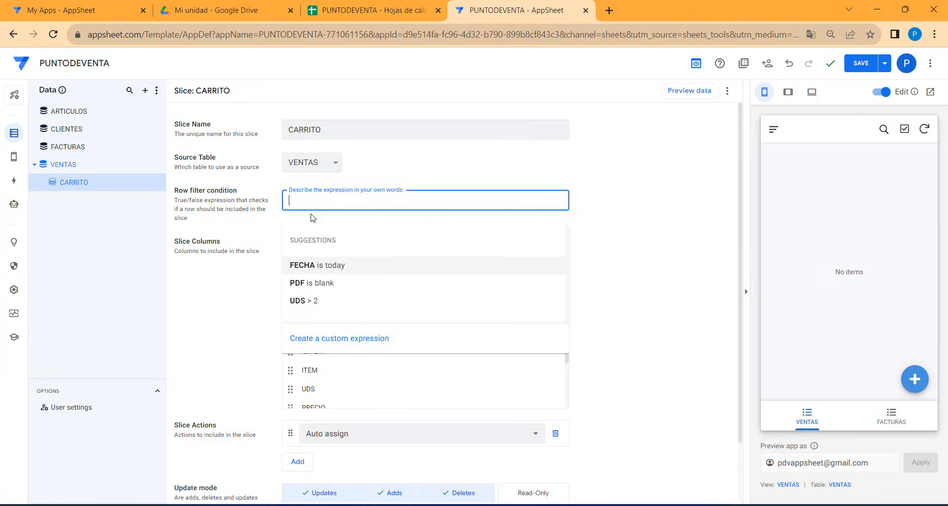
pyautogui.click(354, 340)
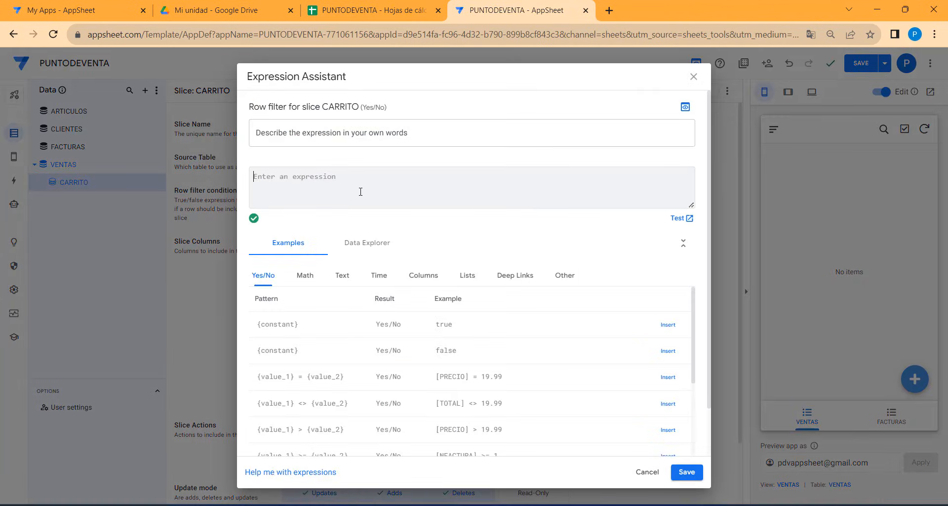
pyautogui.write('ISBLAN')
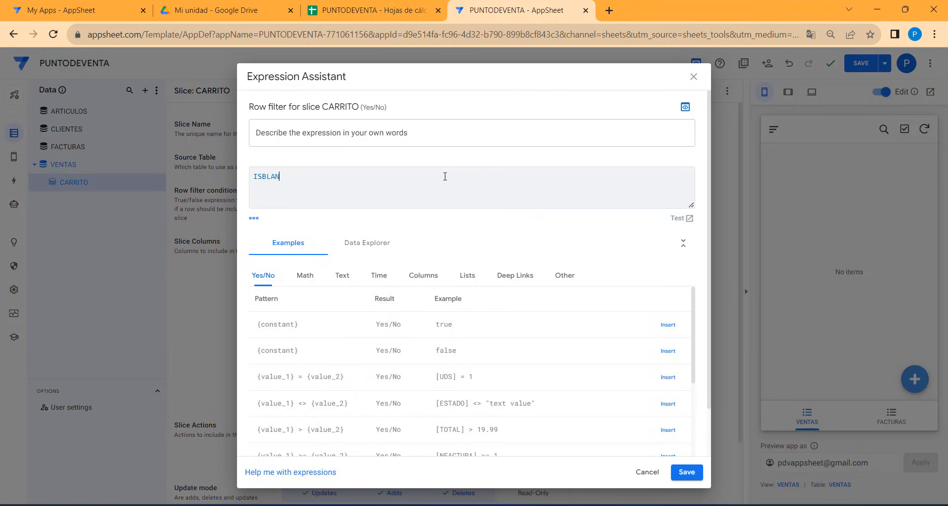
pyautogui.write('K([ES')
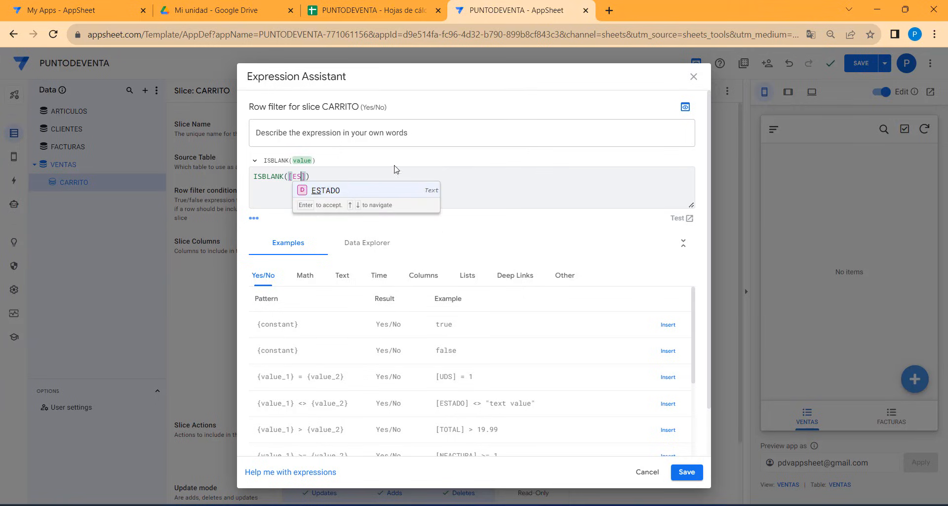
pyautogui.click(324, 190)
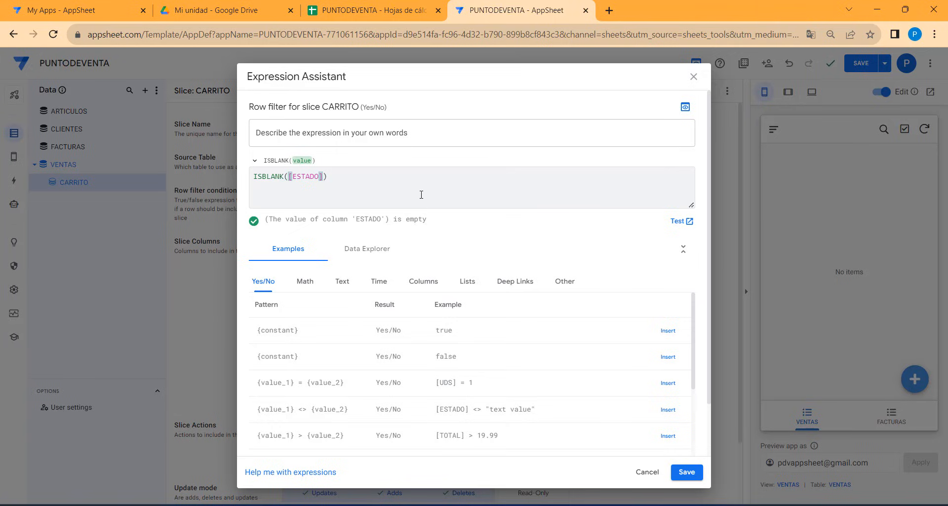
pyautogui.click(693, 474)
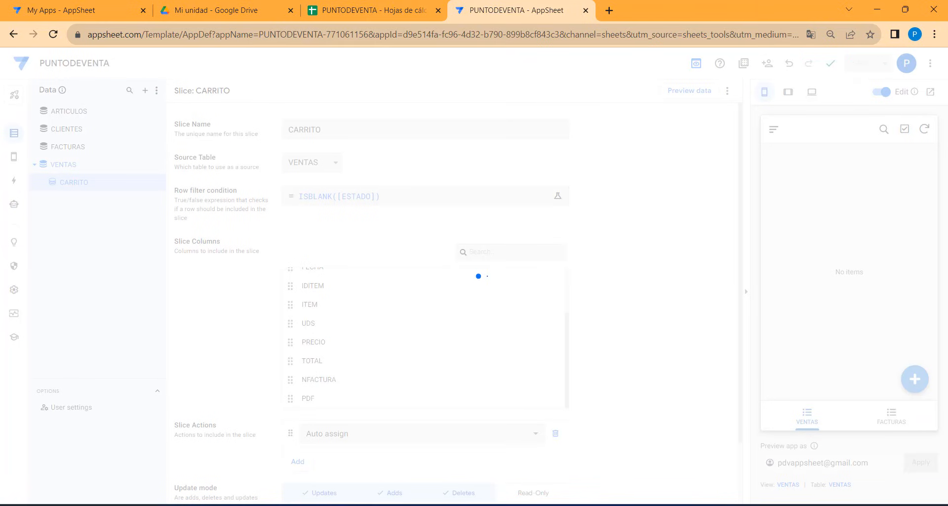
# Create a primary navigation view named ARTICULOS that shows the ARTICULOS table as a deck.
pyautogui.click(13, 159)
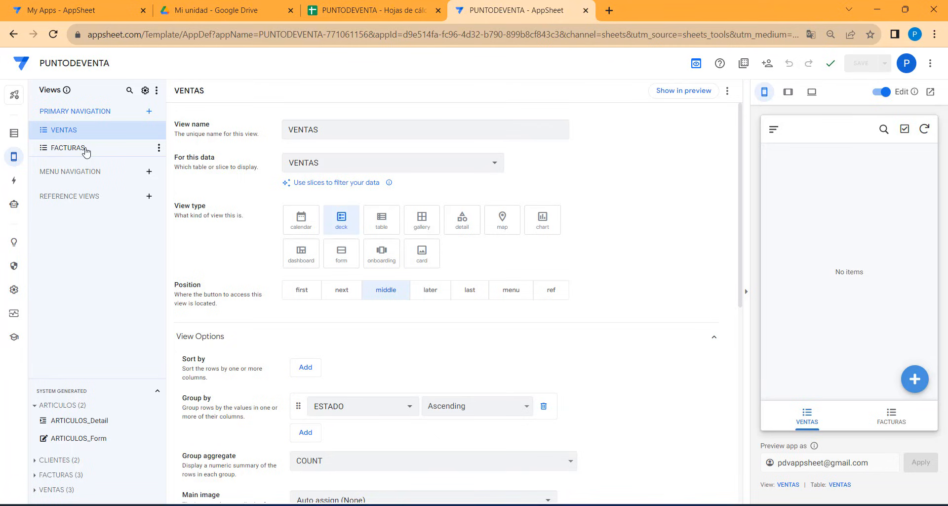
pyautogui.click(149, 112)
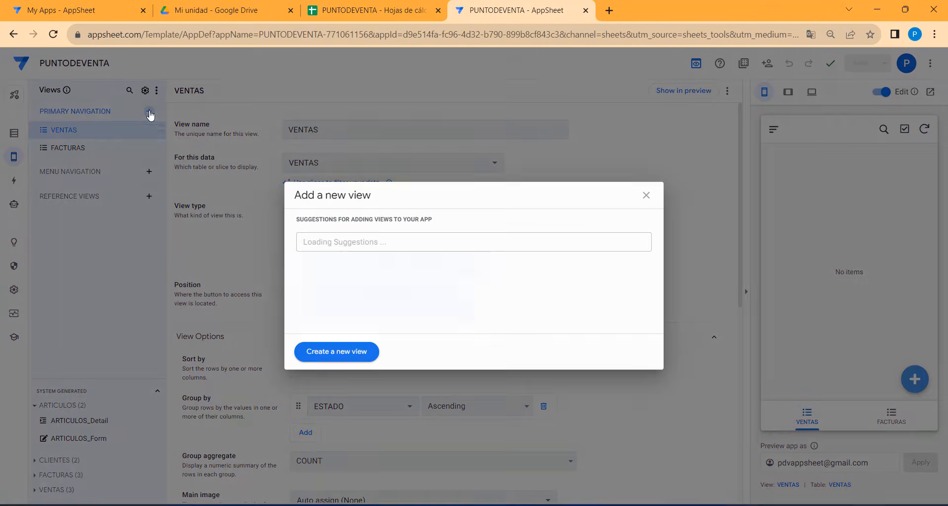
pyautogui.click(357, 353)
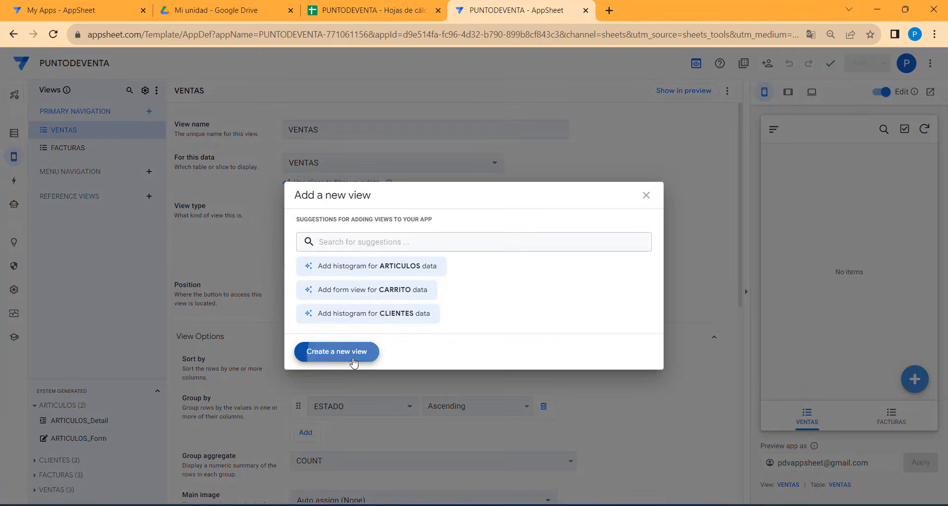
pyautogui.write('AR')
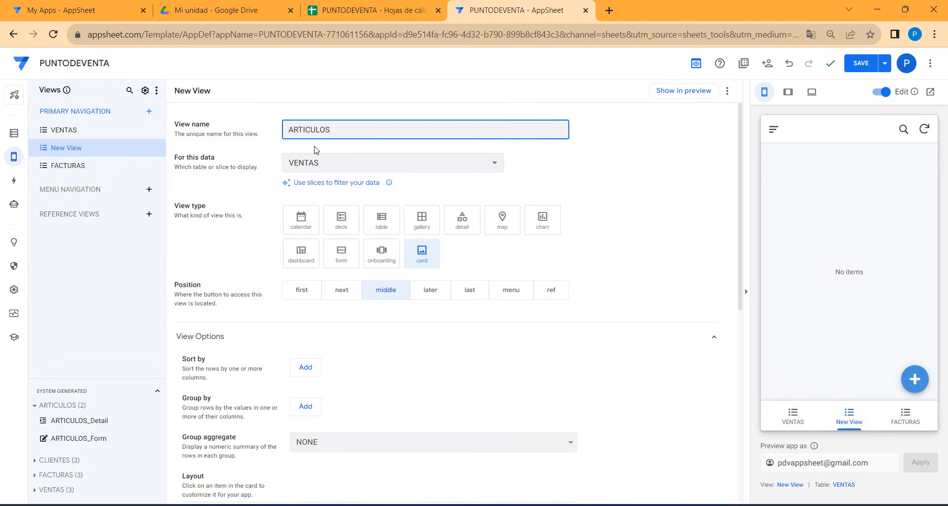
pyautogui.write('TICULOS')
pyautogui.click(317, 162)
pyautogui.click(331, 247)
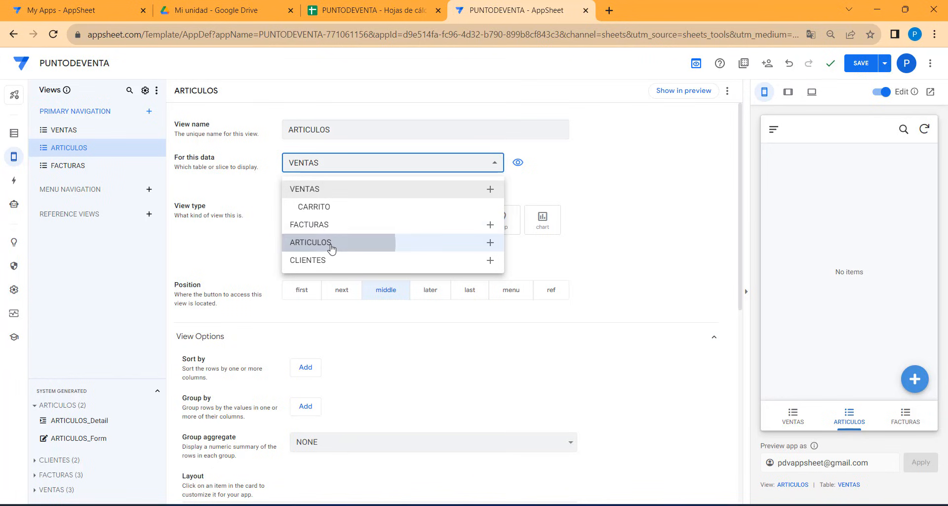
pyautogui.click(341, 220)
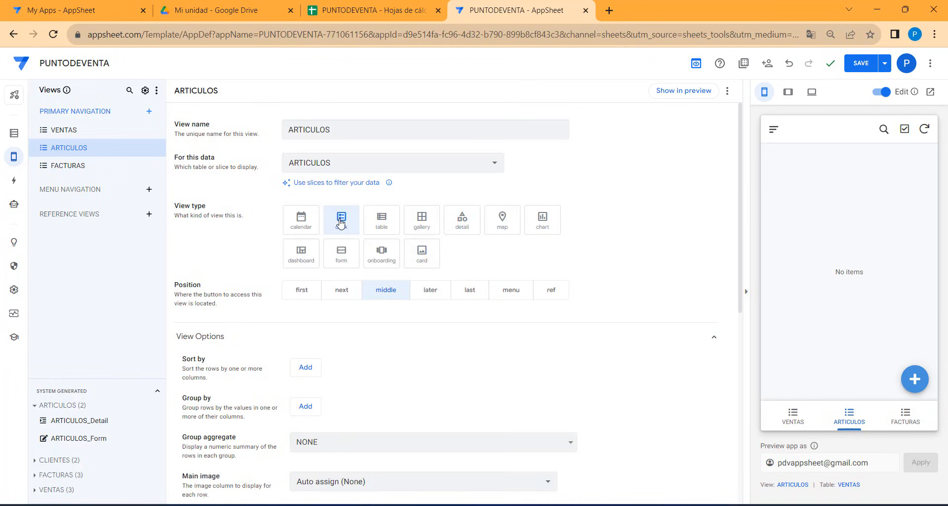
pyautogui.scroll(-4, 392, 377)
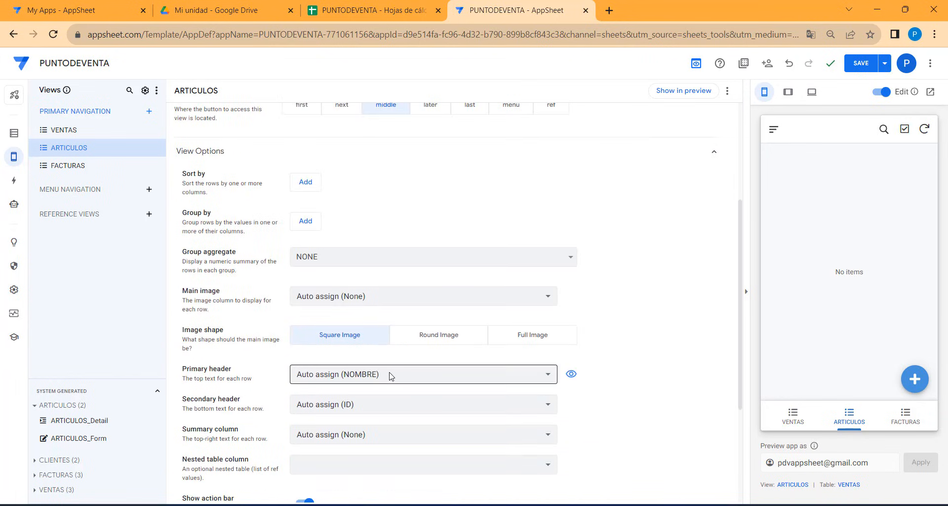
pyautogui.scroll(-4, 390, 376)
pyautogui.scroll(3, 387, 377)
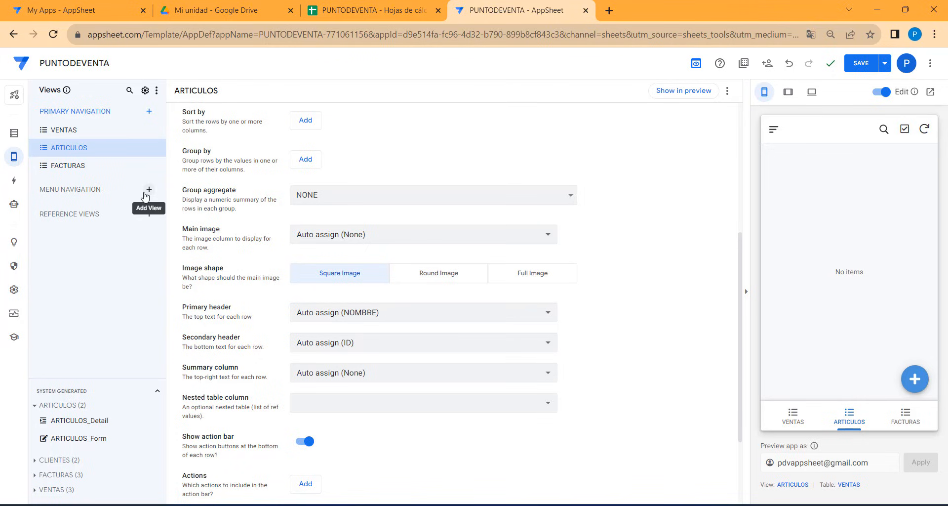
pyautogui.moveTo(147, 154)
pyautogui.scroll(5, 417, 154)
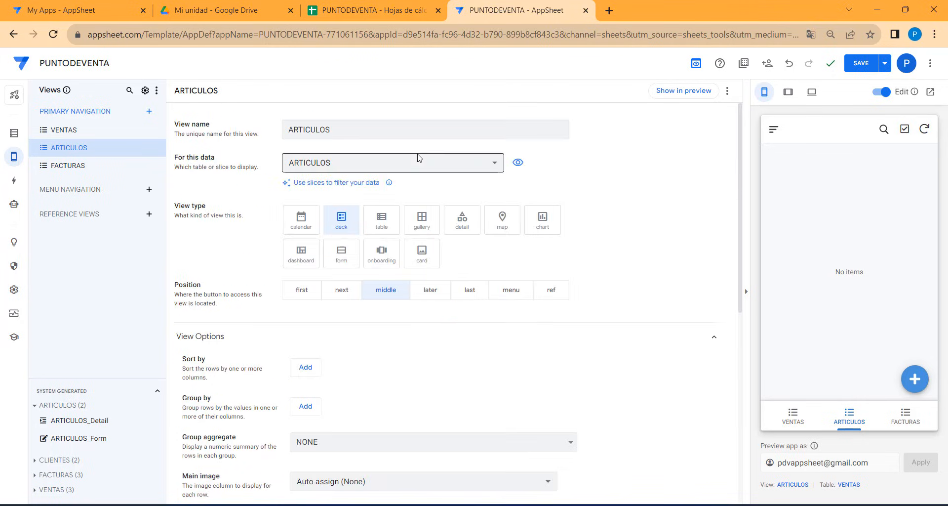
# Create a primary navigation view named CARRITO that shows the CARRITO slice as a deck, and save the app.
pyautogui.click(149, 110)
pyautogui.click(346, 354)
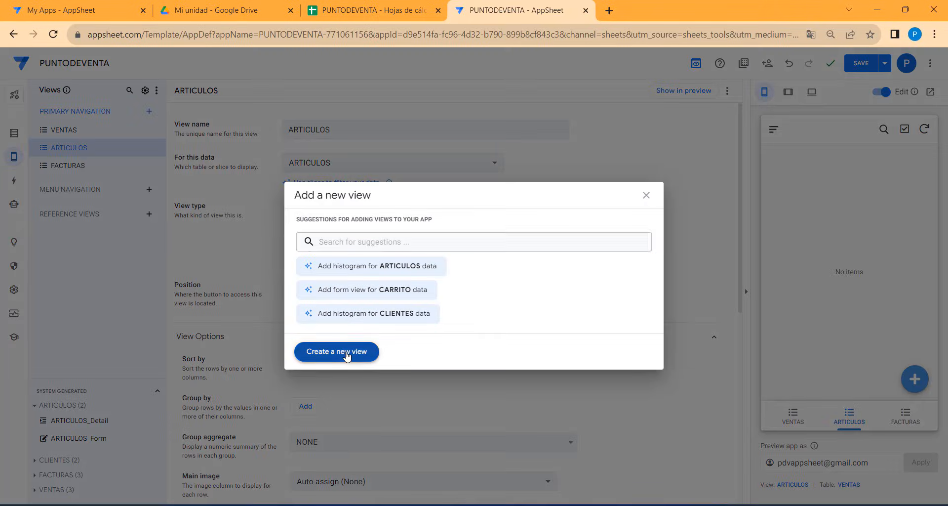
pyautogui.moveTo(332, 129); pyautogui.dragTo(226, 131)
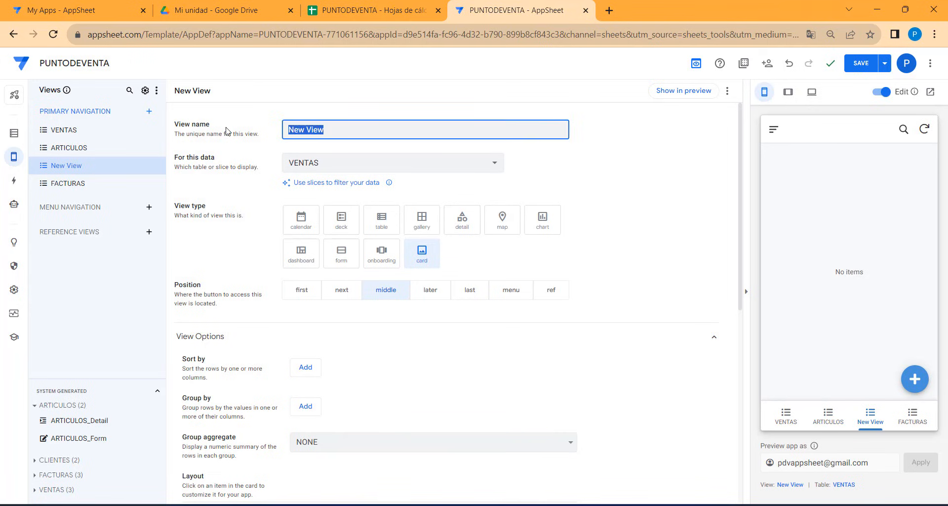
pyautogui.write('CARRITO')
pyautogui.click(303, 163)
pyautogui.click(324, 211)
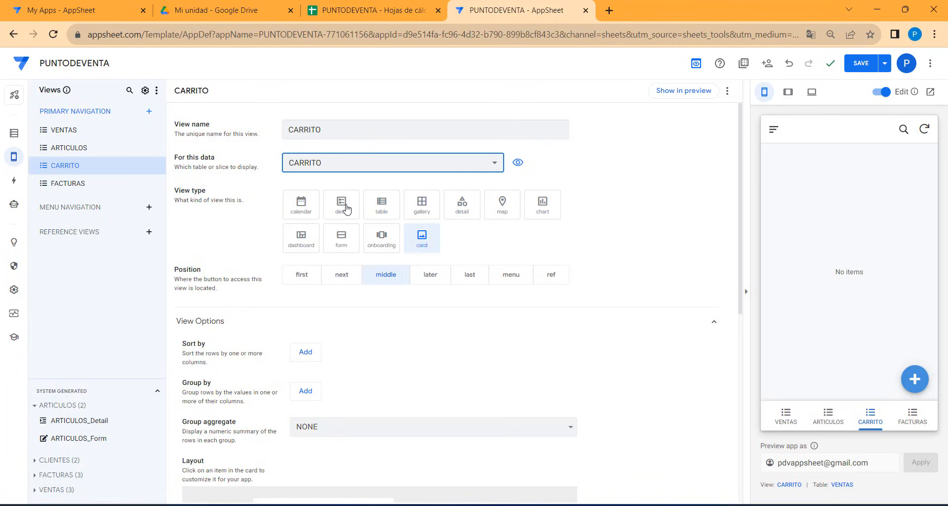
pyautogui.click(345, 209)
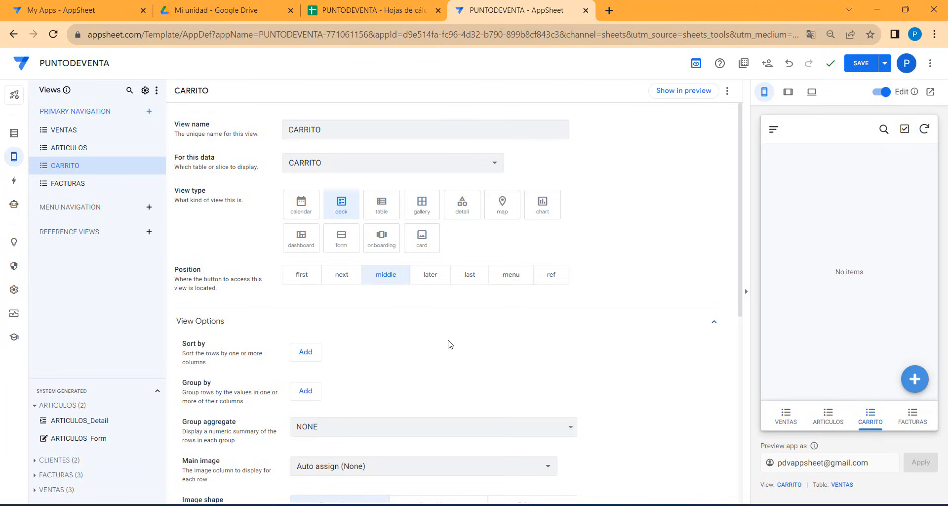
pyautogui.click(861, 63)
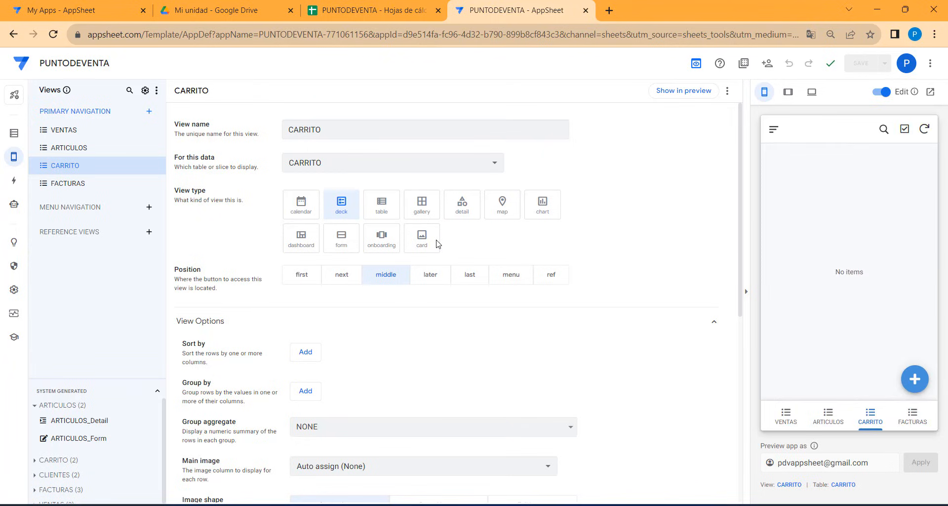
# Create a primary navigation view named PUNTO DE VENTA with the dashboard view type.
pyautogui.click(148, 112)
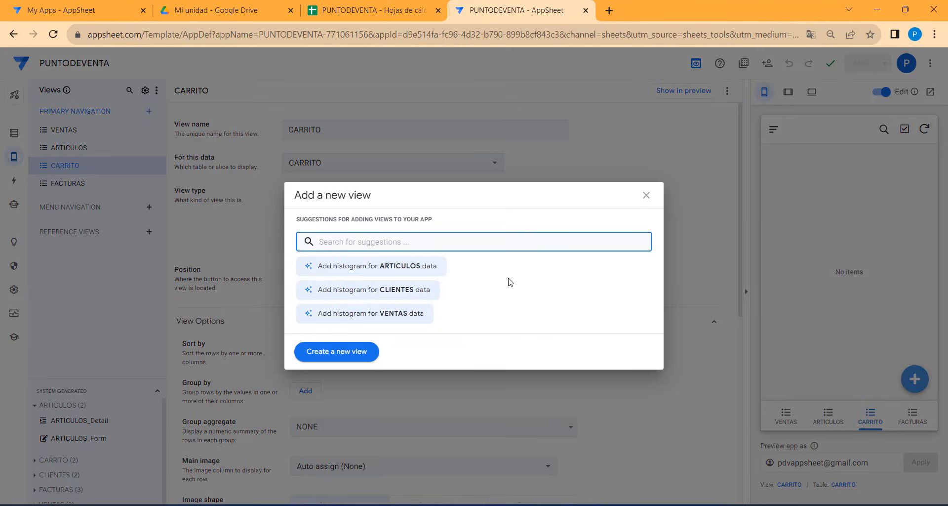
pyautogui.click(332, 353)
pyautogui.click(339, 133)
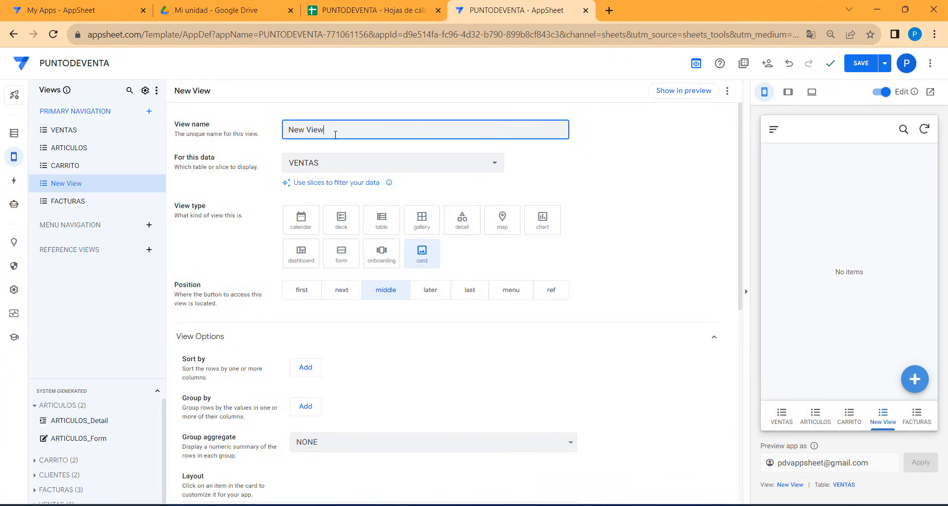
pyautogui.moveTo(338, 133); pyautogui.dragTo(267, 134)
pyautogui.write('PUNTO DE VENTA')
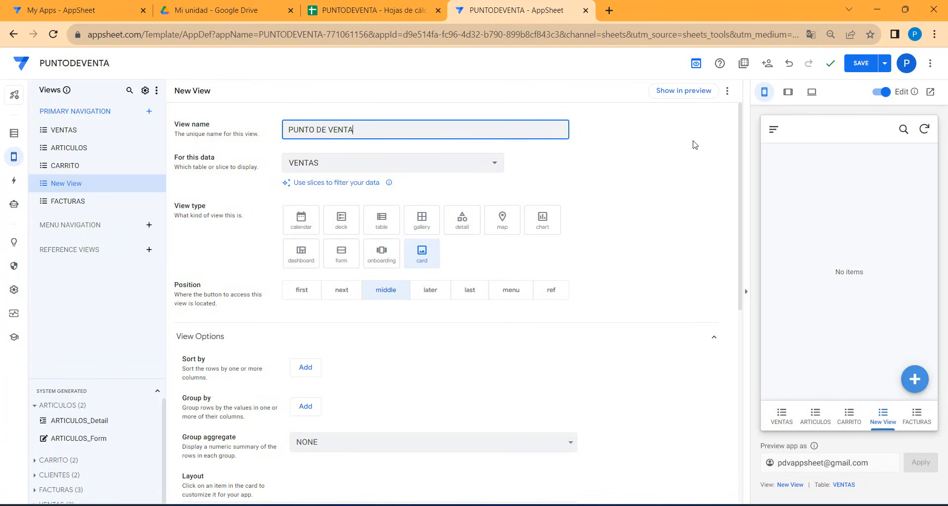
pyautogui.click(415, 168)
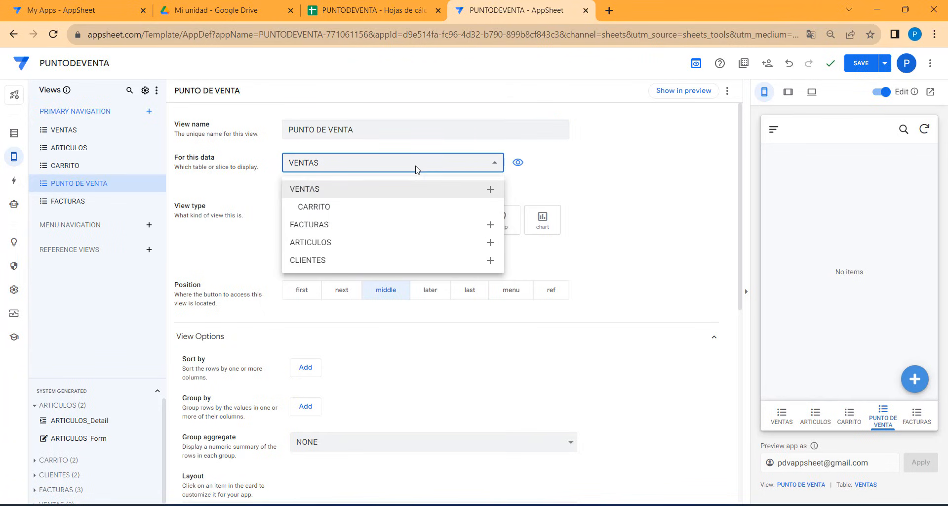
pyautogui.click(415, 167)
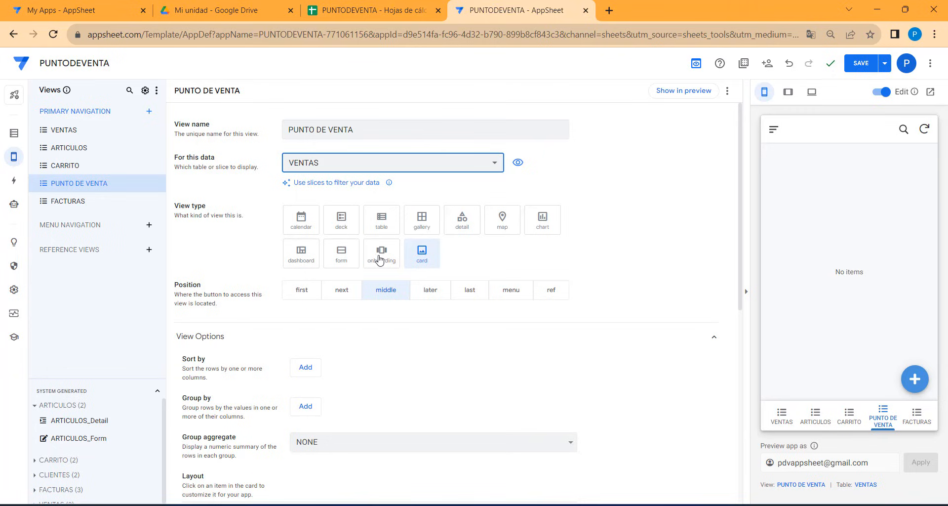
pyautogui.click(306, 259)
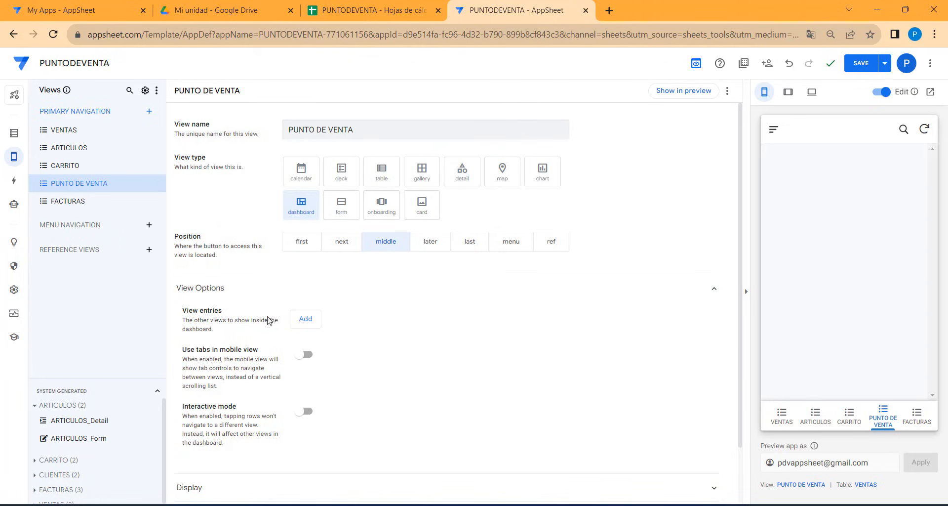
# Add the ARTICULOS and CARRITO views as entries of the PUNTO DE VENTA dashboard.
pyautogui.click(307, 320)
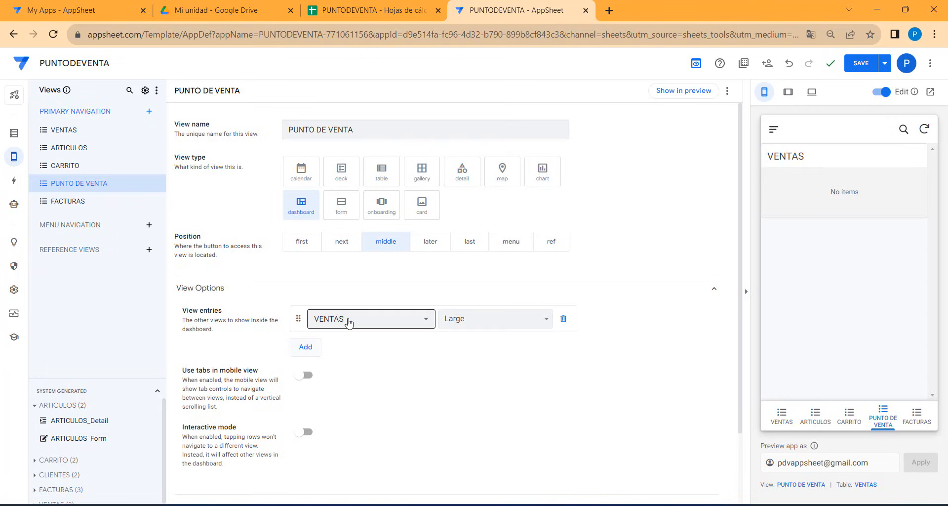
pyautogui.click(349, 319)
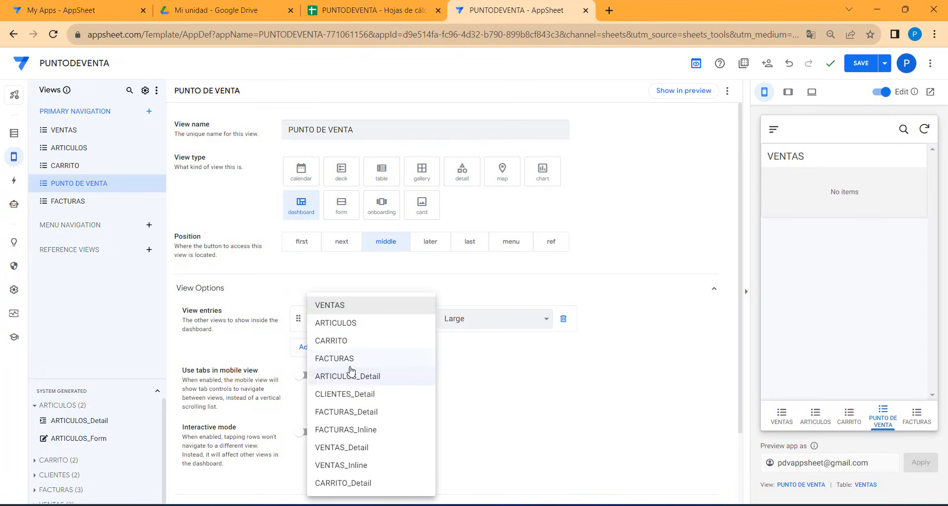
pyautogui.click(347, 328)
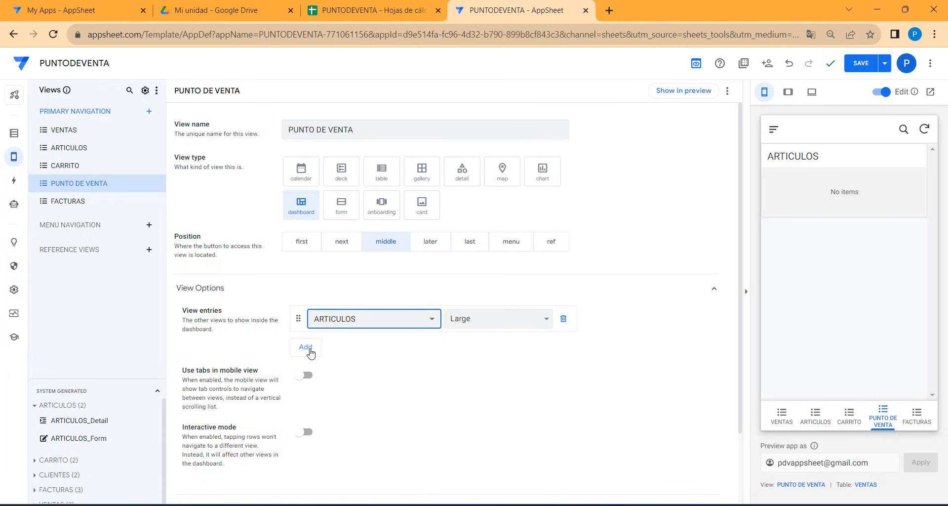
pyautogui.click(306, 346)
pyautogui.click(354, 348)
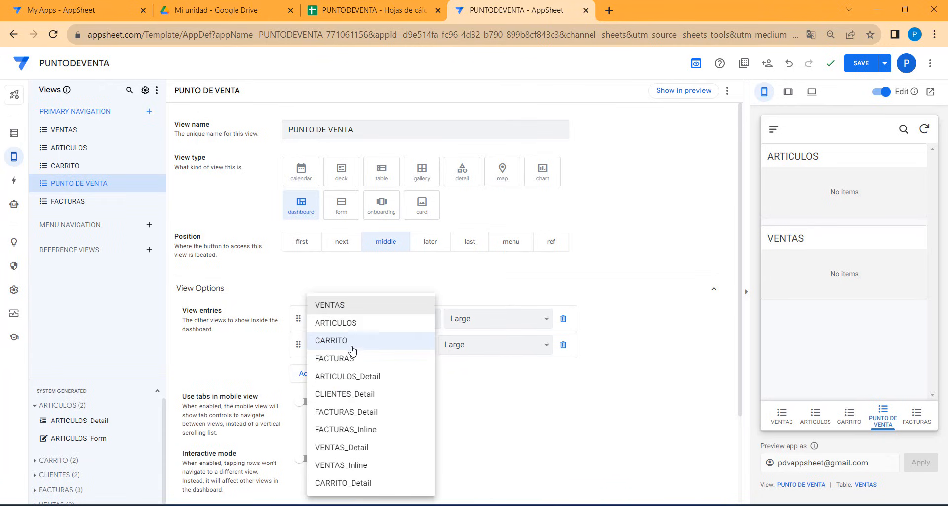
pyautogui.click(352, 346)
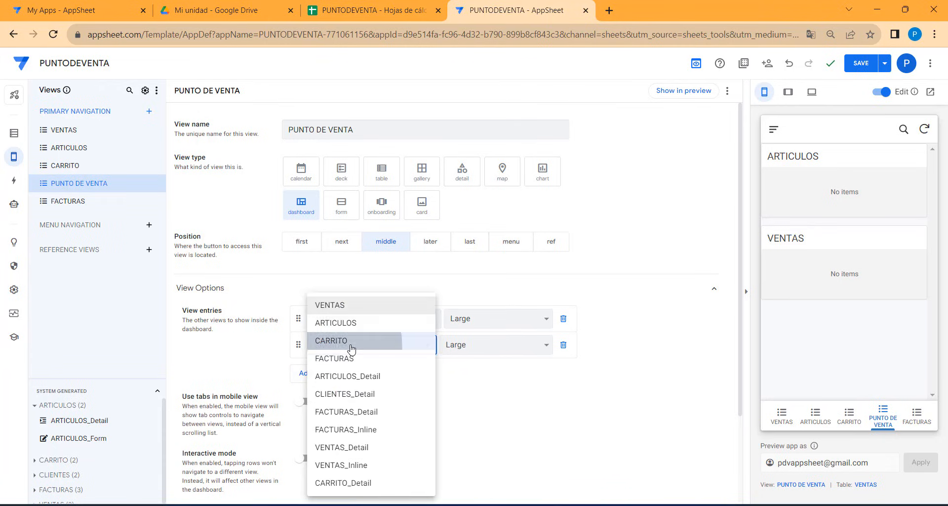
# Set the ARTICULOS and CARRITO entries of the PUNTO DE VENTA dashboard to Wide size and save the app.
pyautogui.click(480, 327)
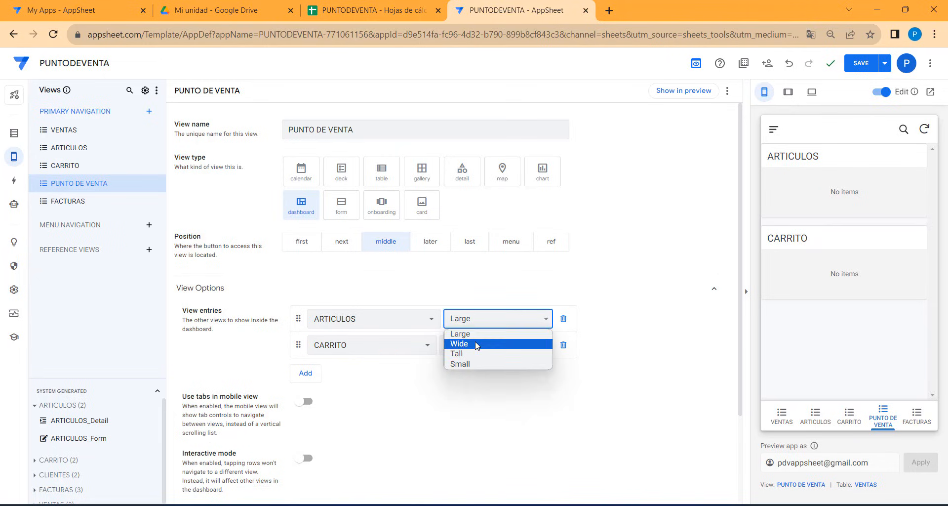
pyautogui.click(477, 343)
pyautogui.click(478, 347)
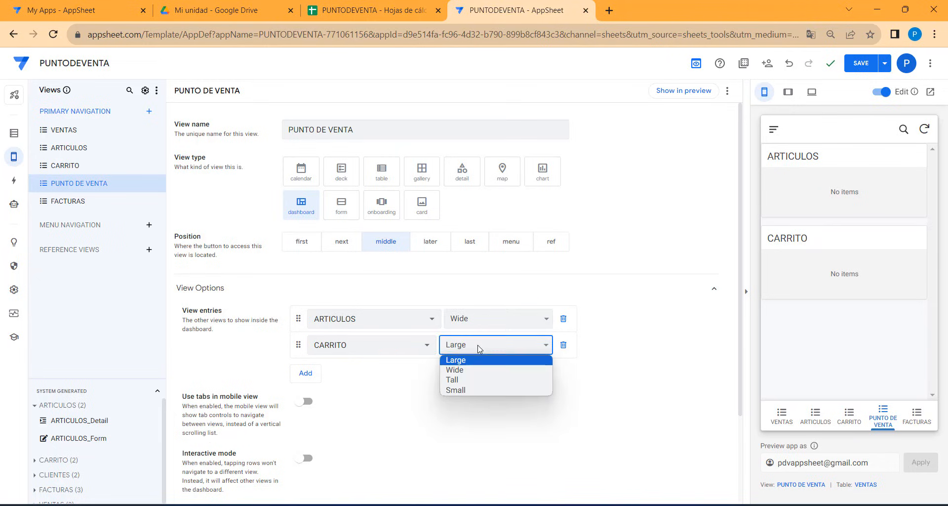
pyautogui.click(469, 370)
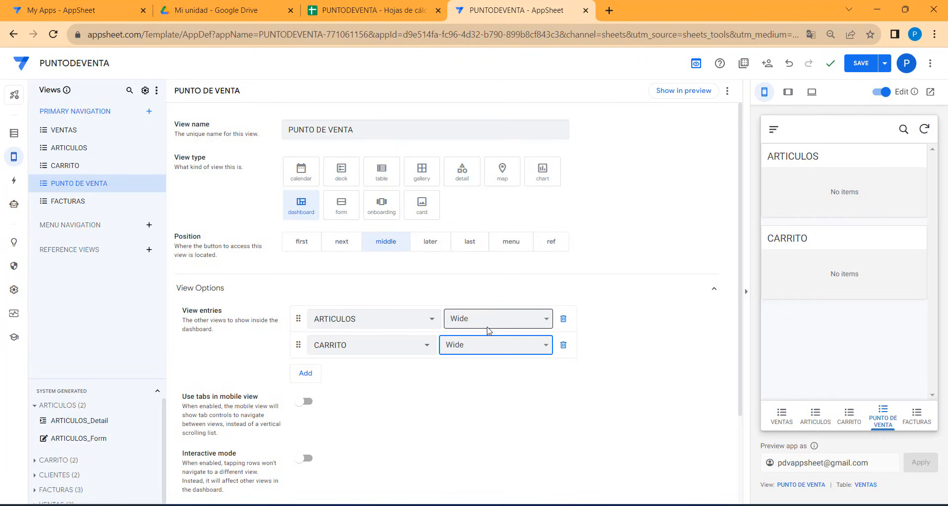
pyautogui.click(490, 326)
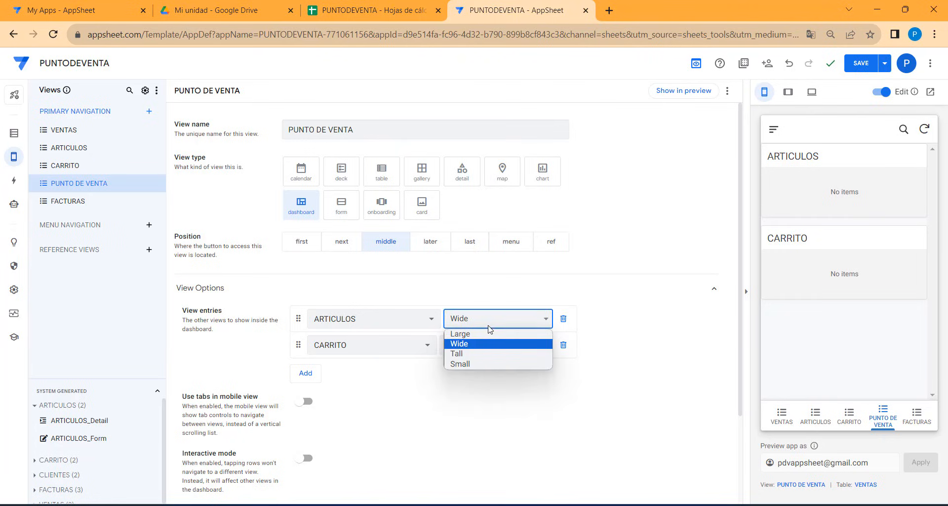
pyautogui.click(491, 297)
pyautogui.click(492, 298)
pyautogui.click(261, 293)
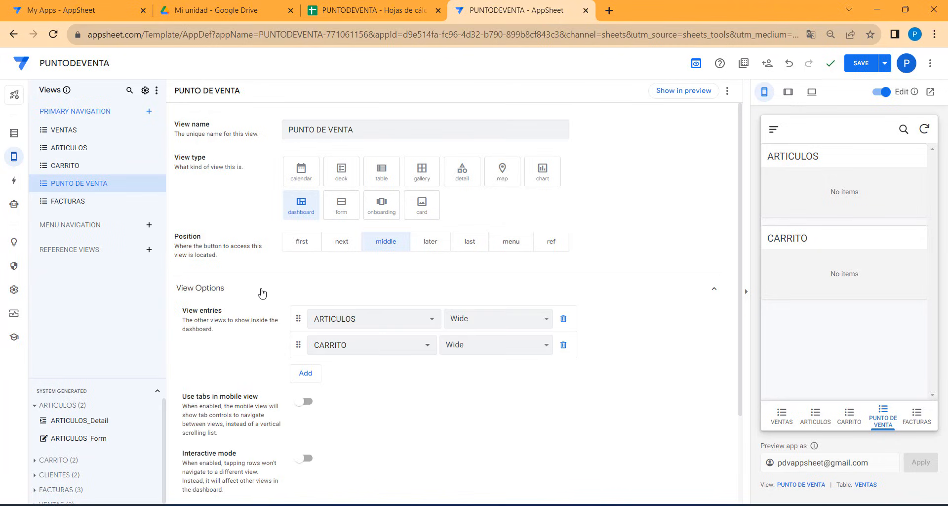
pyautogui.click(858, 64)
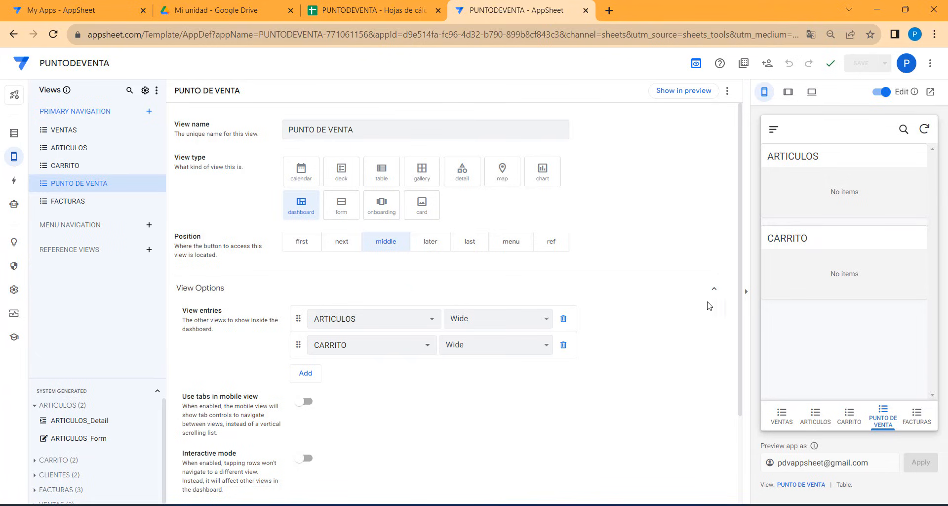
# Open the desktop preview of the app in the browser and examine the PUNTO DE VENTA dashboard layout.
pyautogui.click(811, 98)
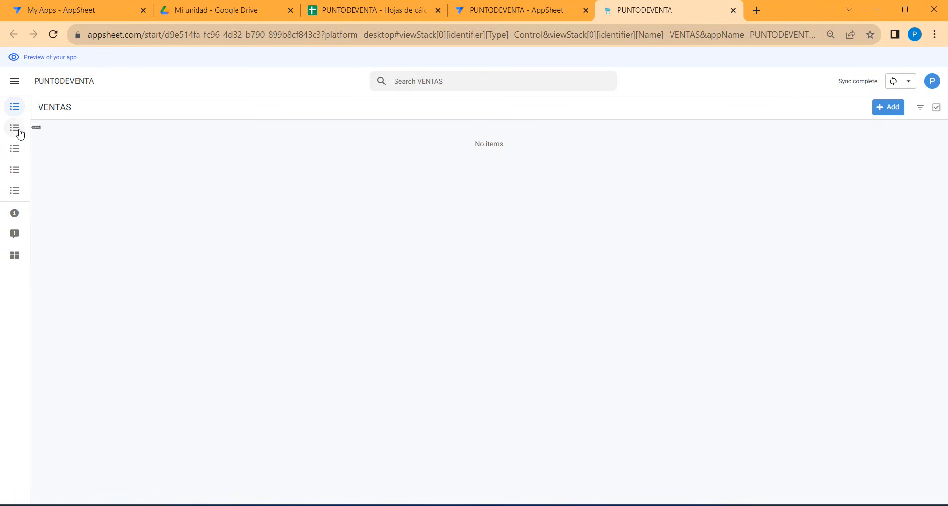
pyautogui.click(13, 171)
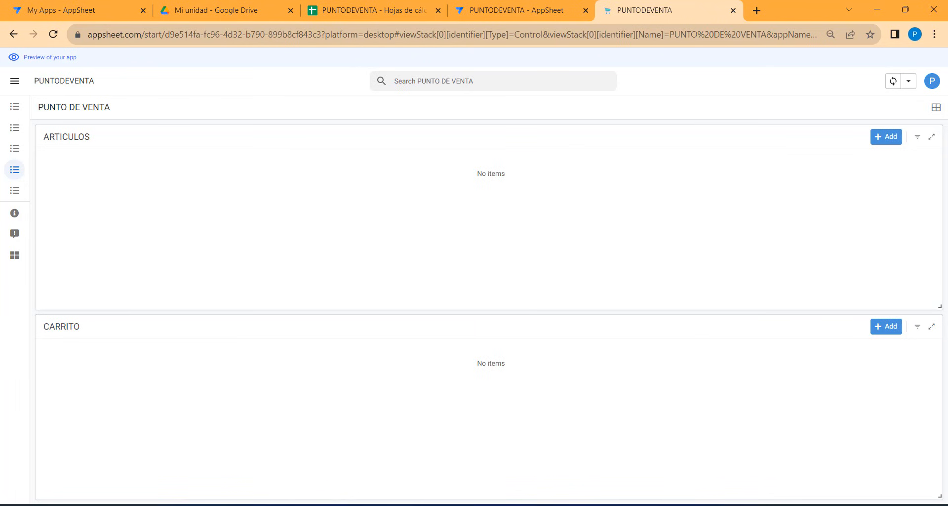
# Set the ARTICULOS and CARRITO dashboard entries to Large size, save the app, and check the layout in the browser preview.
pyautogui.click(509, 11)
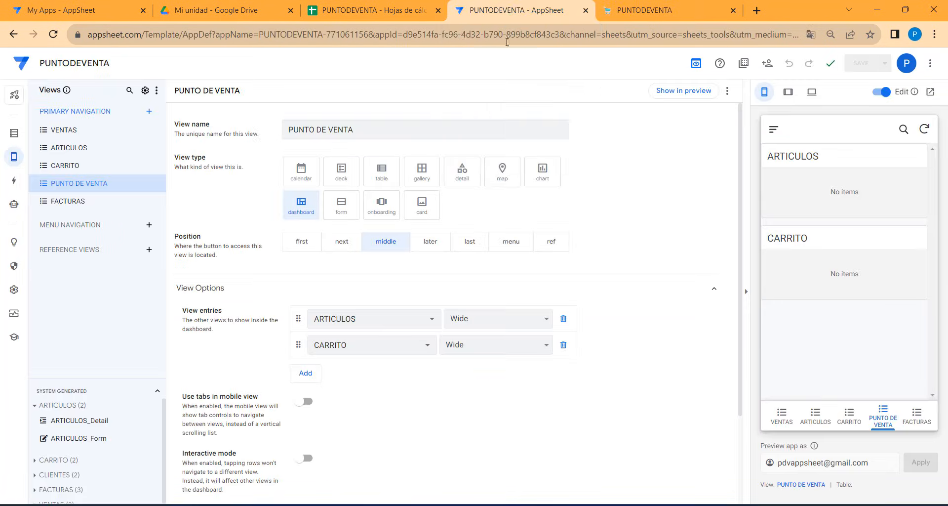
pyautogui.click(547, 319)
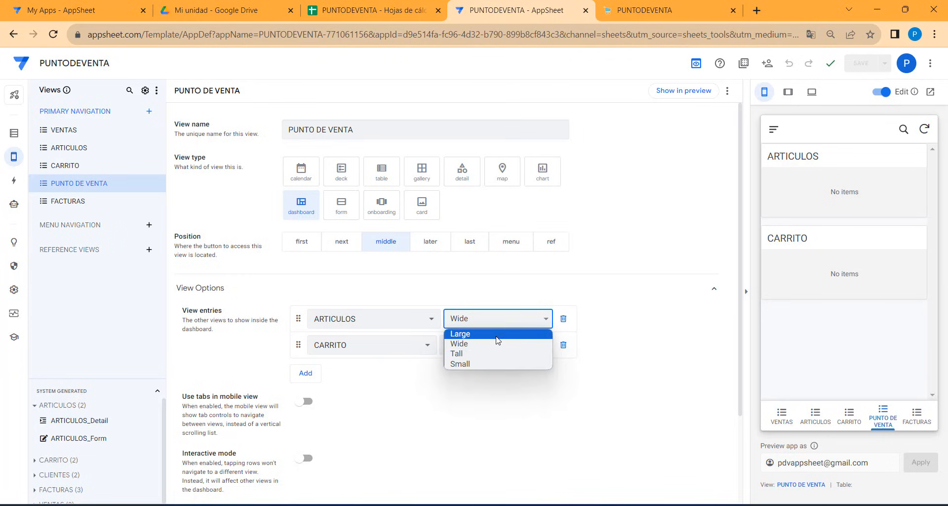
pyautogui.click(497, 334)
pyautogui.click(507, 345)
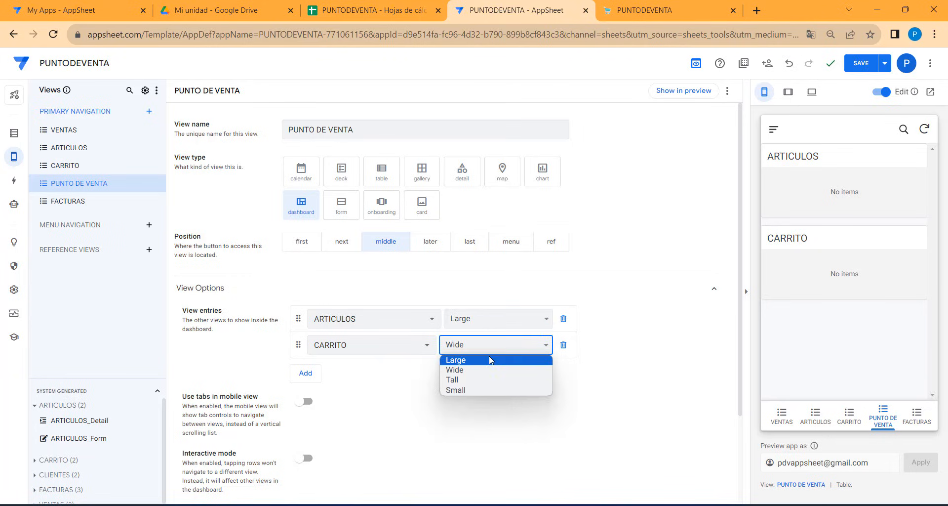
pyautogui.click(491, 359)
pyautogui.click(854, 69)
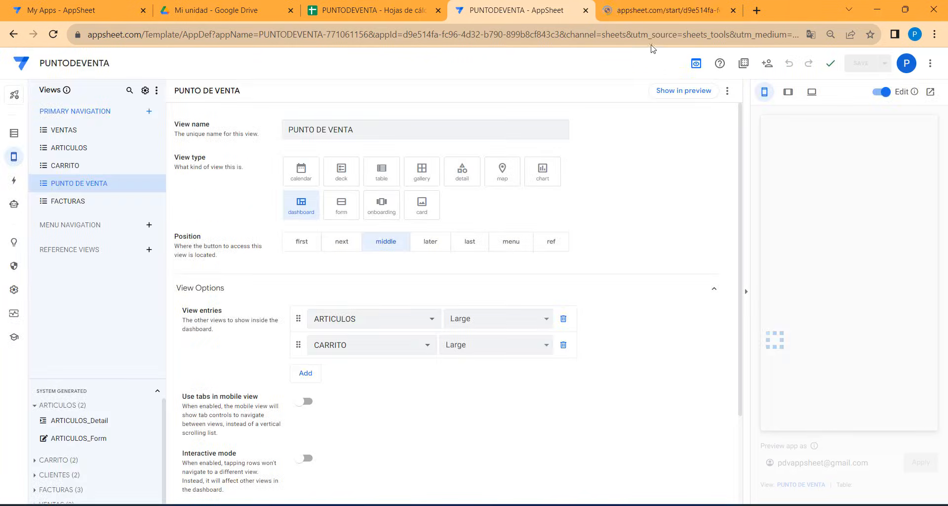
pyautogui.click(652, 10)
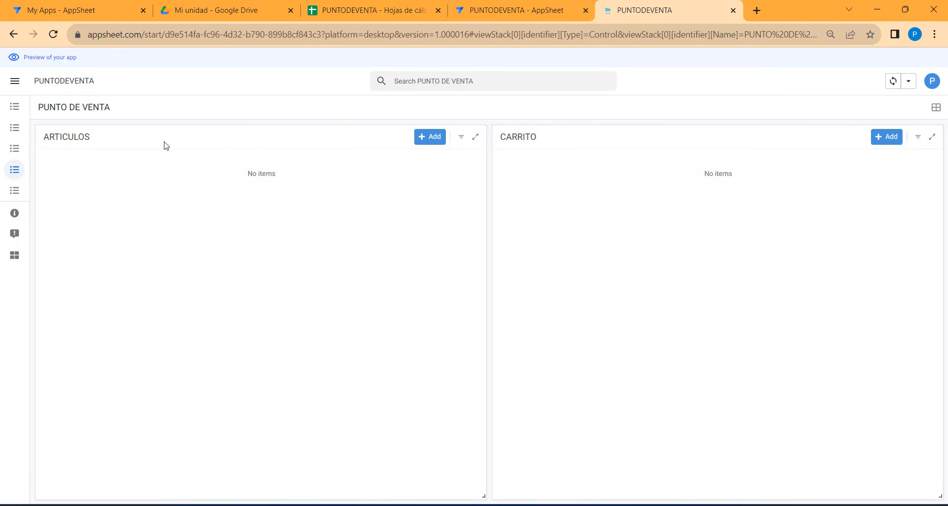
# Copy the article rows A2:D12 from the articulos sheet of the ventas spreadsheet.
pyautogui.click(363, 12)
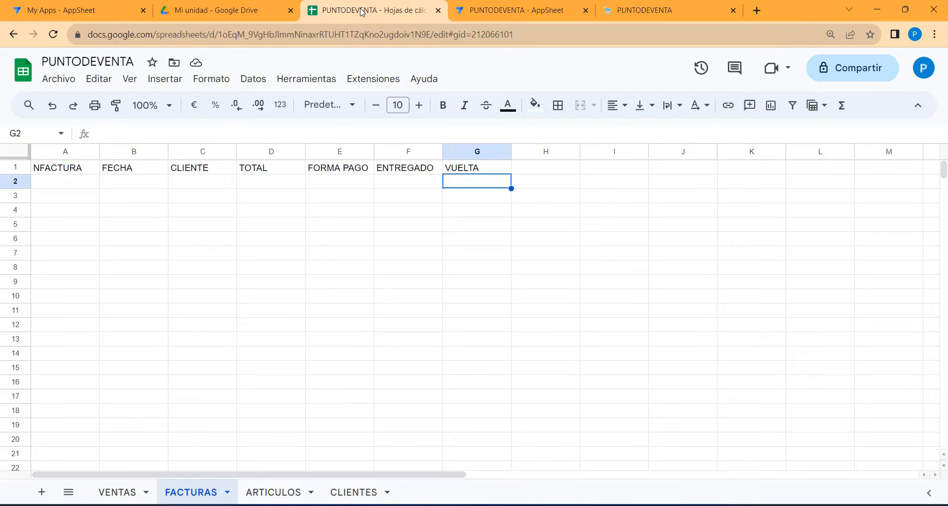
pyautogui.click(273, 491)
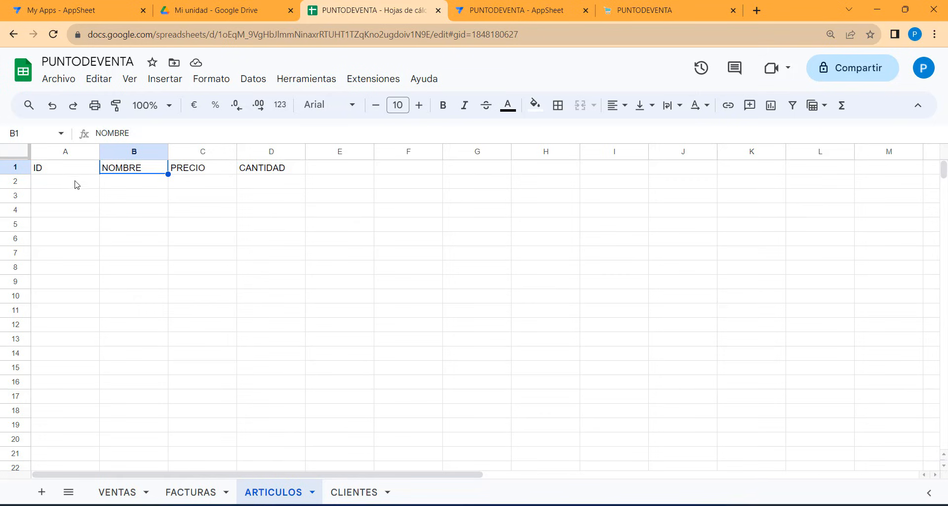
pyautogui.moveTo(583, 505)
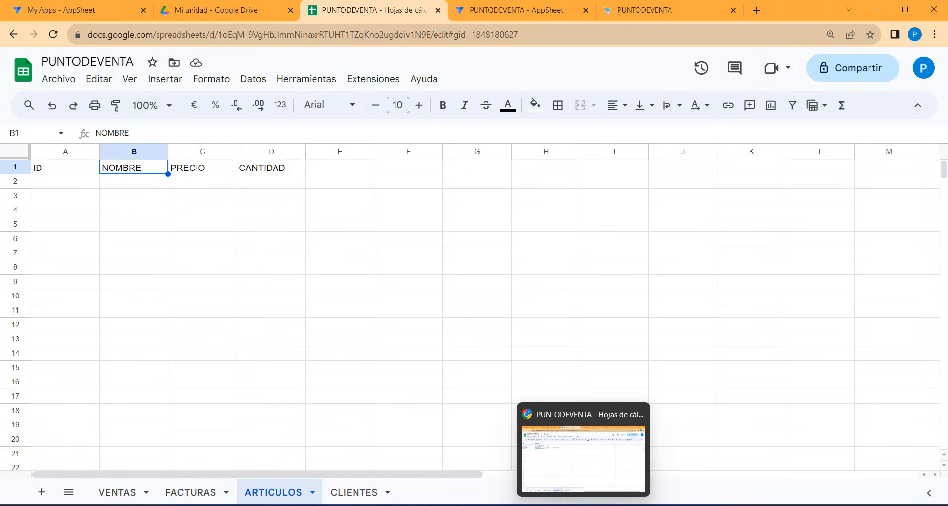
pyautogui.click(692, 505)
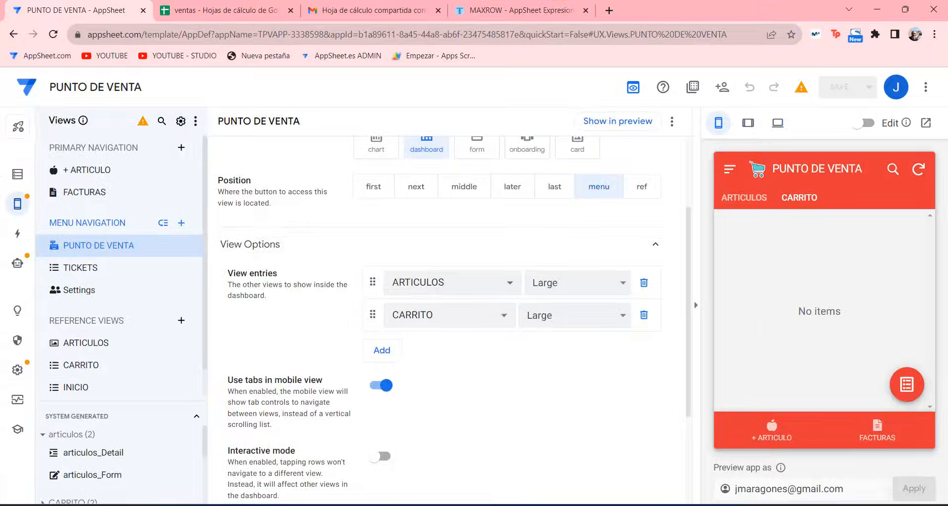
pyautogui.click(222, 10)
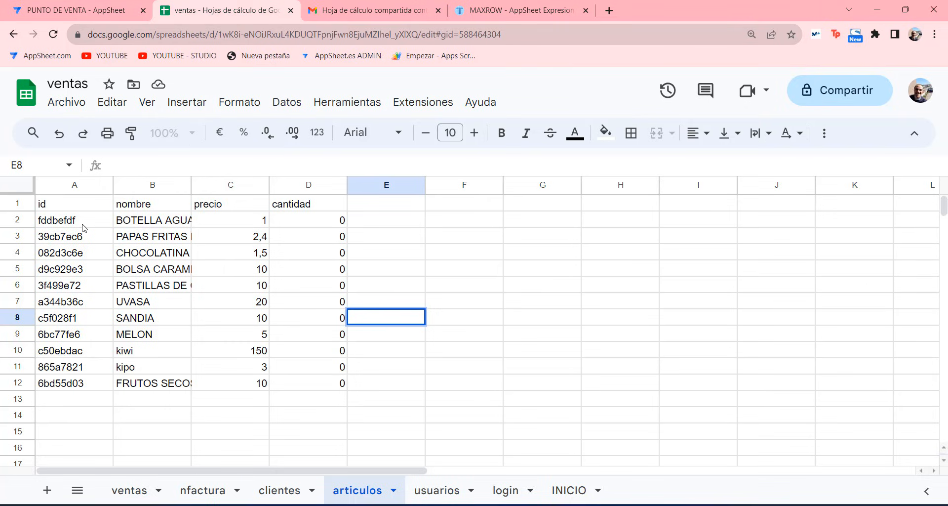
pyautogui.moveTo(53, 225); pyautogui.dragTo(304, 381)
pyautogui.rightClick(193, 302)
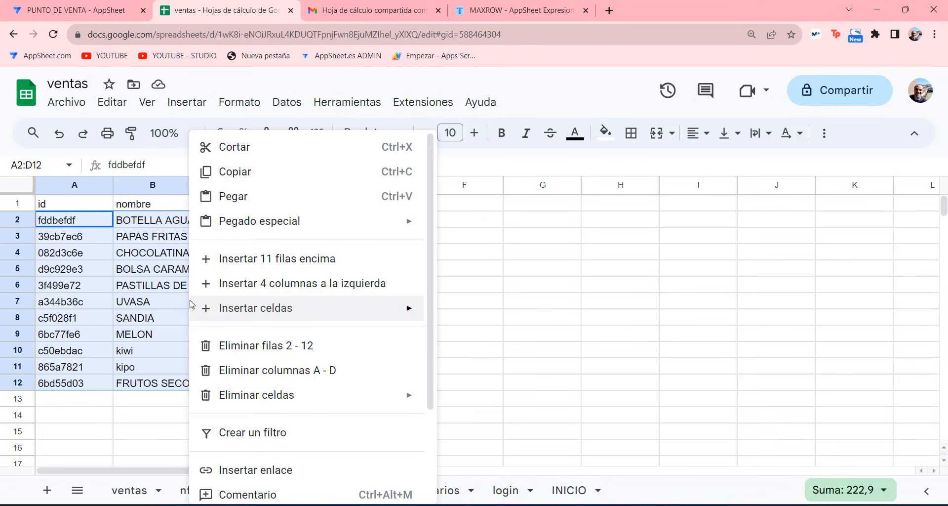
pyautogui.click(235, 110)
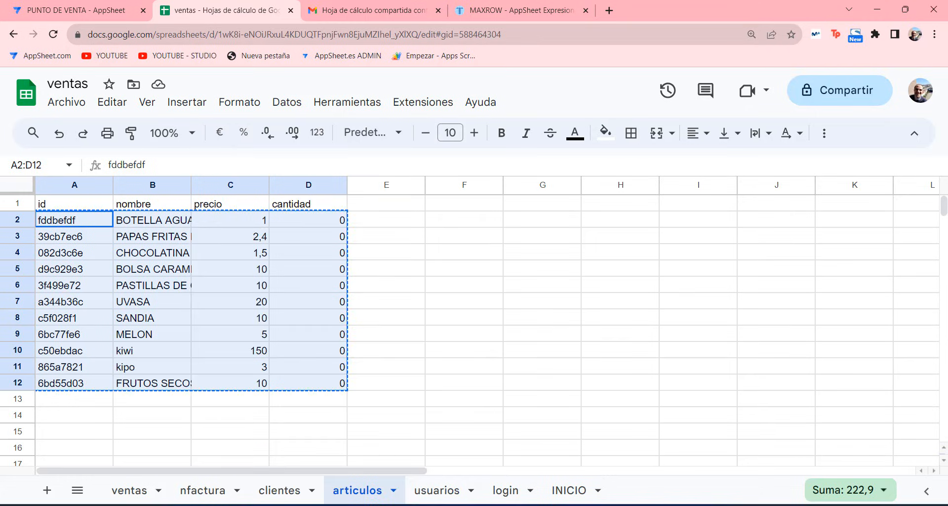
# Paste the copied article rows into the ARTICULOS sheet of the PUNTODEVENTA spreadsheet, starting at cell A2.
pyautogui.hotkey('alt', 'Tab')
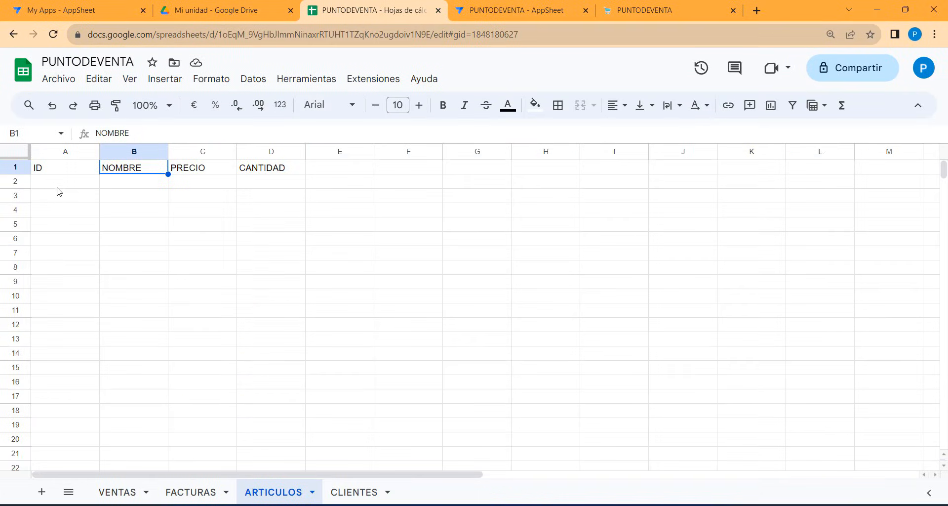
pyautogui.click(57, 184)
pyautogui.rightClick(58, 184)
pyautogui.click(94, 158)
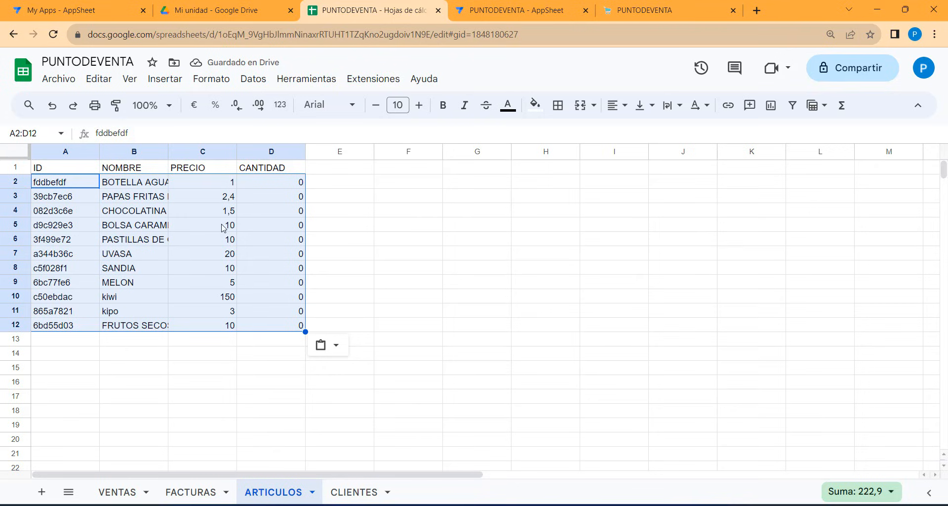
# Sync the browser preview of the app to load the pasted articles into the PUNTO DE VENTA dashboard.
pyautogui.click(503, 11)
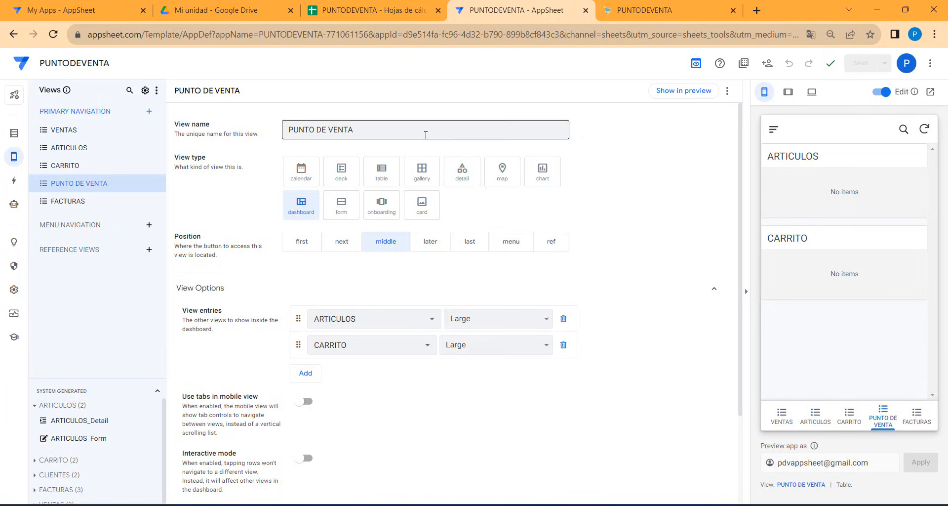
pyautogui.click(660, 10)
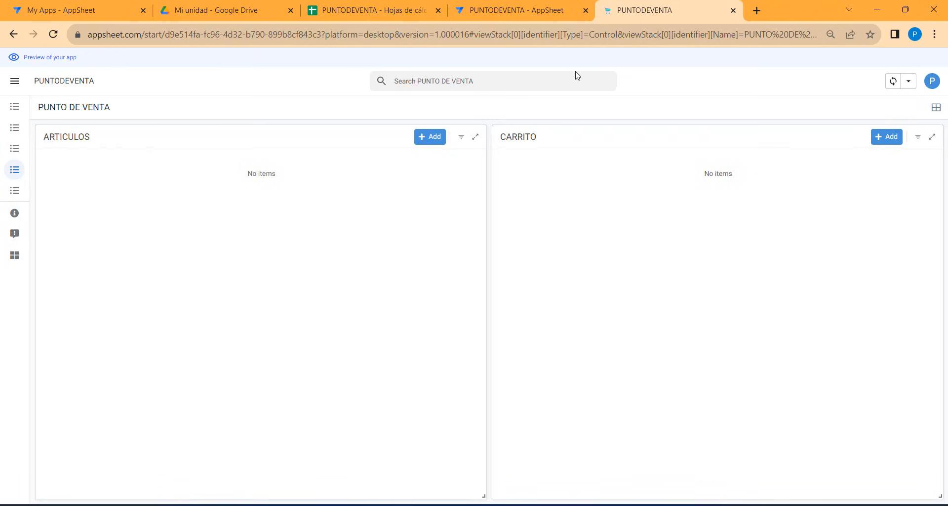
pyautogui.click(893, 83)
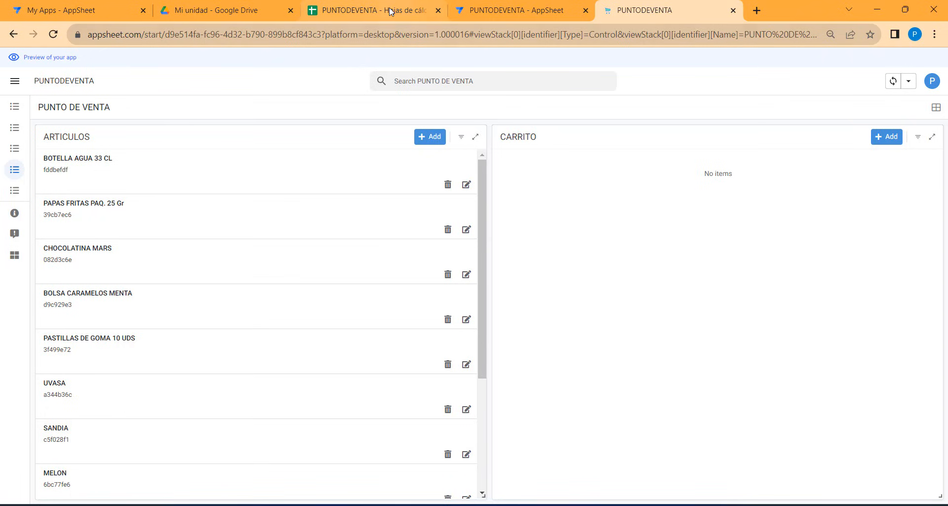
# Set the secondary header of the ARTICULOS view to PRECIO and save the app.
pyautogui.click(485, 10)
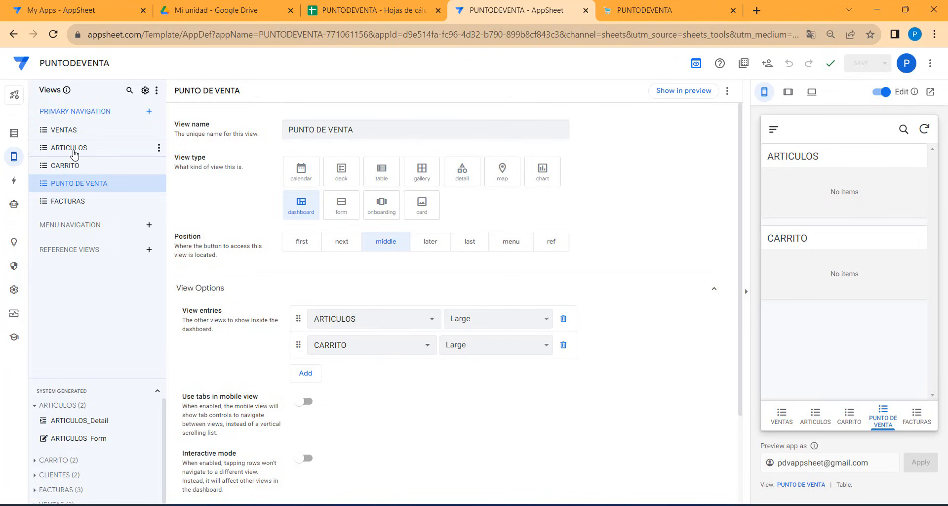
pyautogui.click(74, 154)
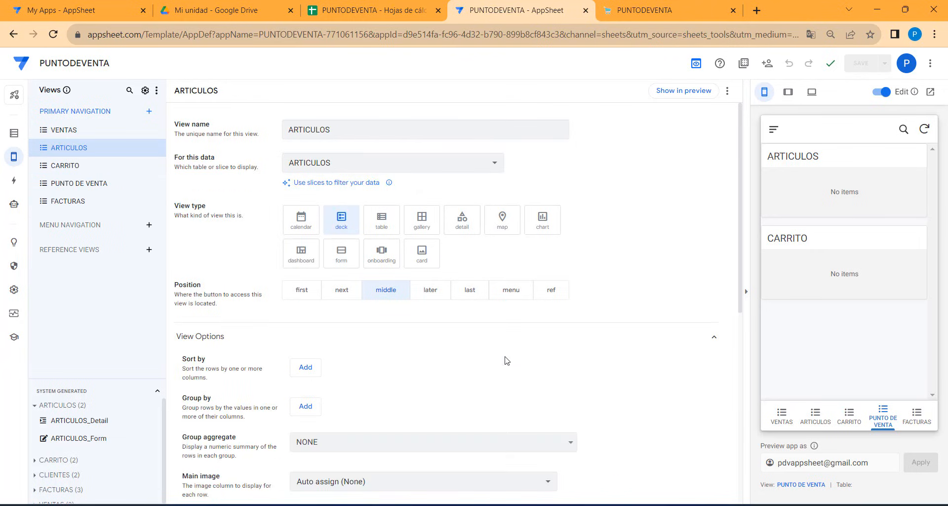
pyautogui.scroll(-5, 503, 358)
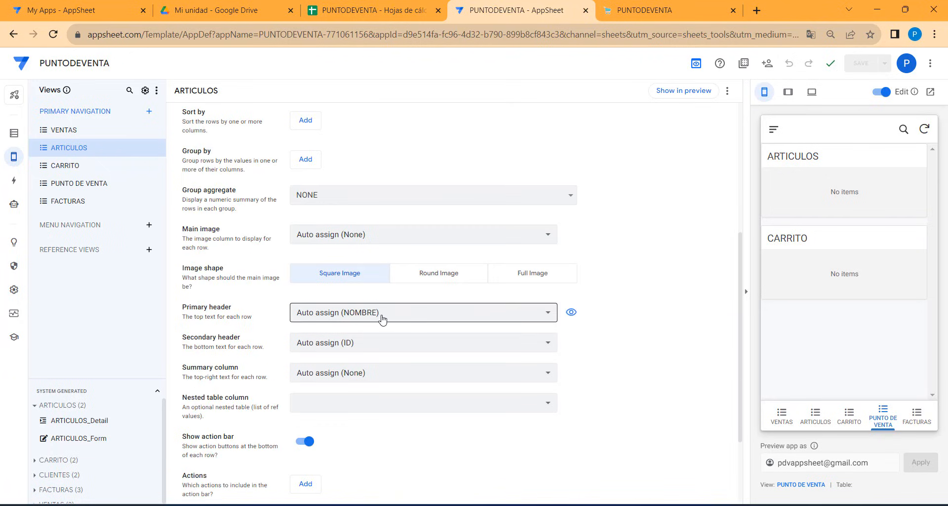
pyautogui.click(366, 348)
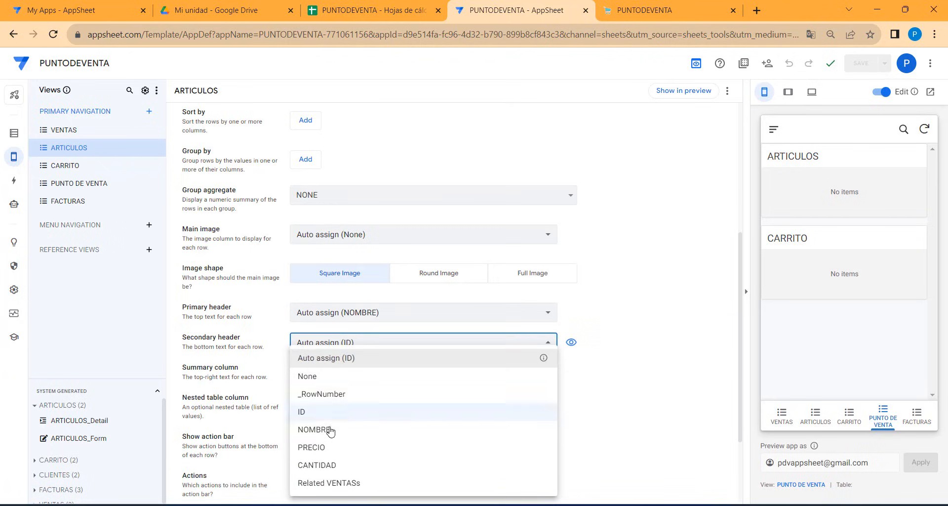
pyautogui.click(323, 447)
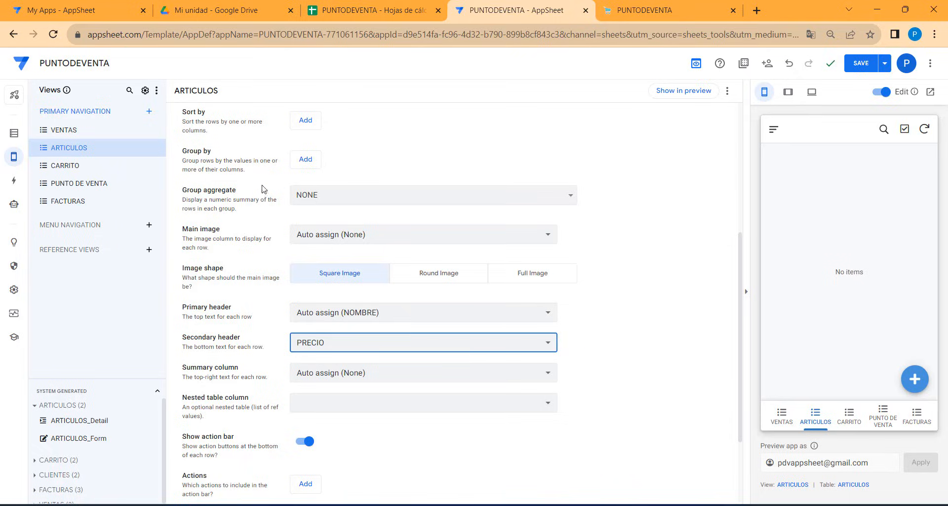
pyautogui.hotkey('ctrl', 'Tab')
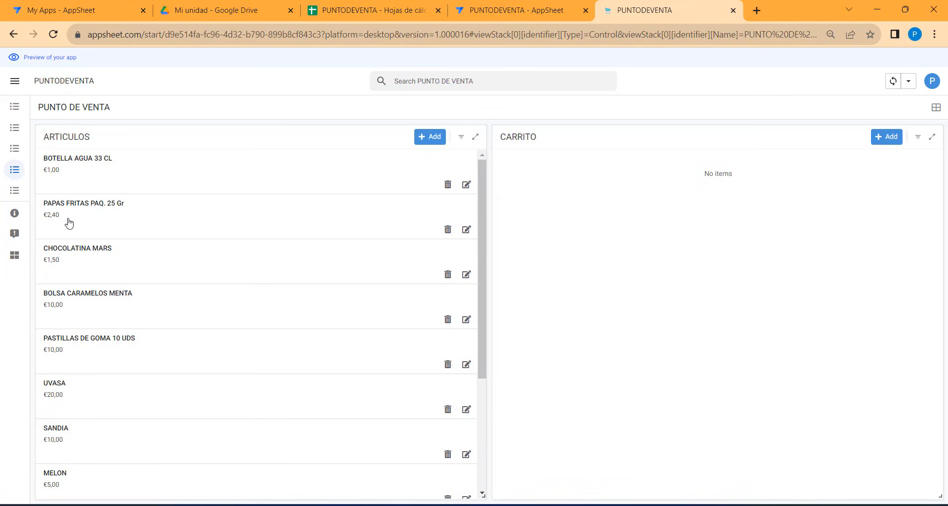
pyautogui.click(514, 11)
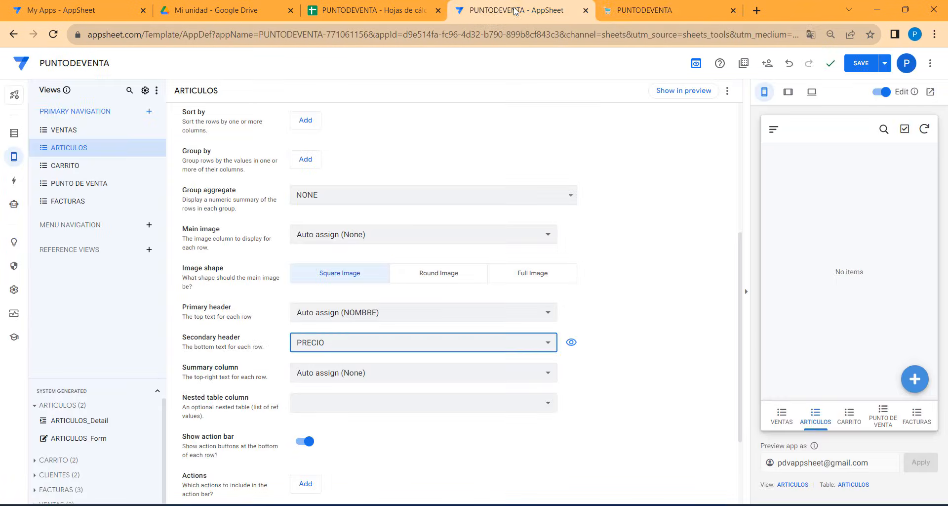
pyautogui.click(861, 63)
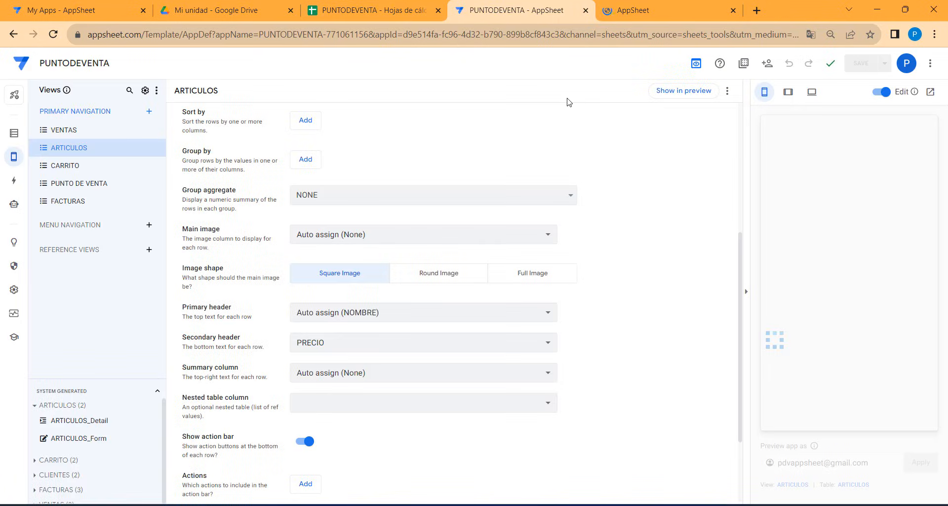
# Check the article prices on the PUNTO DE VENTA dashboard in the browser preview.
pyautogui.click(645, 15)
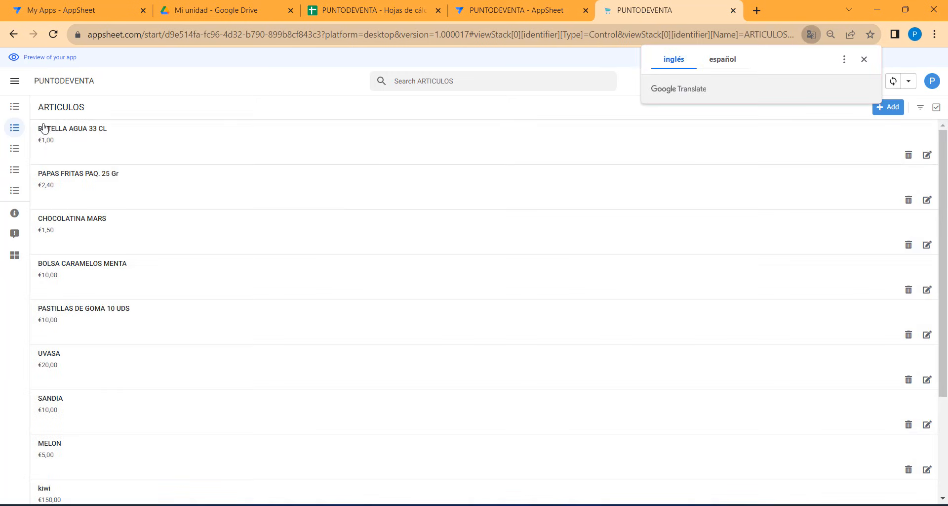
pyautogui.click(14, 169)
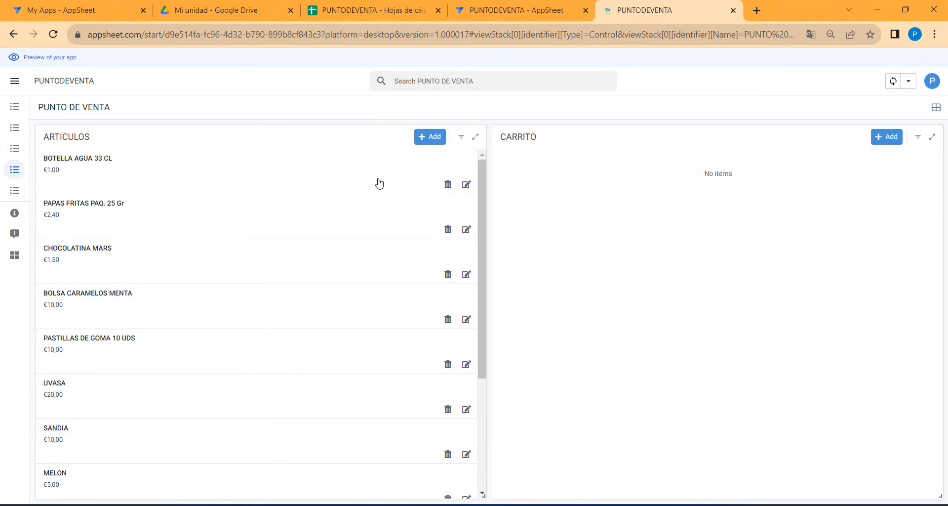
# View the detail page of the BOTELLA AGUA 33 CL article and return to the PUNTO DE VENTA dashboard.
pyautogui.click(133, 183)
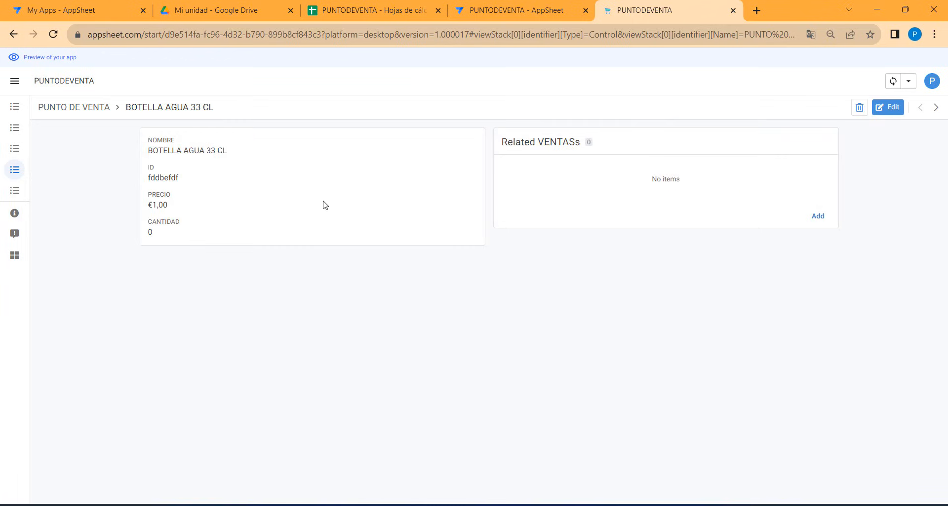
pyautogui.click(13, 34)
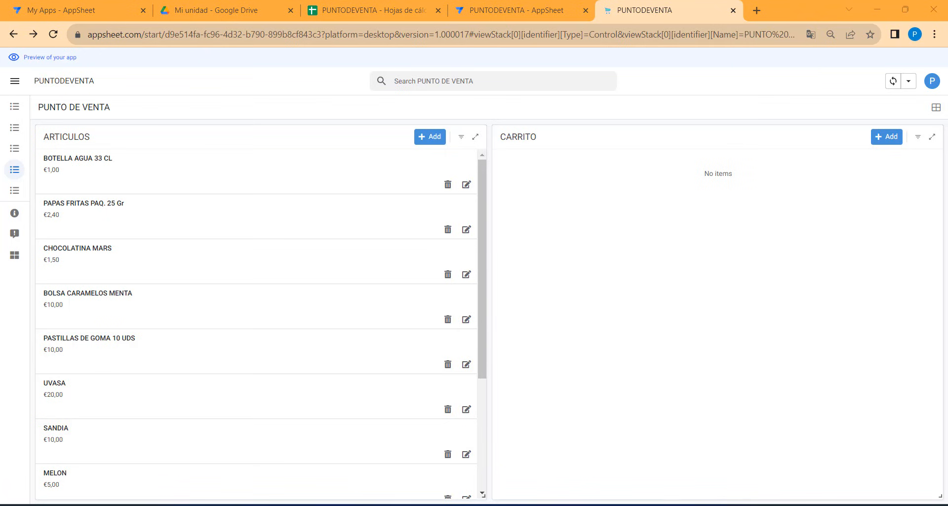
# Switch to the reference PUNTO DE VENTA app's editor and review the AÑADIR AL CARRITO, INPUT CANTIDAD, PONER CANTIDAD A CERO and SECUENCIA actions.
pyautogui.moveTo(677, 502)
pyautogui.click(677, 450)
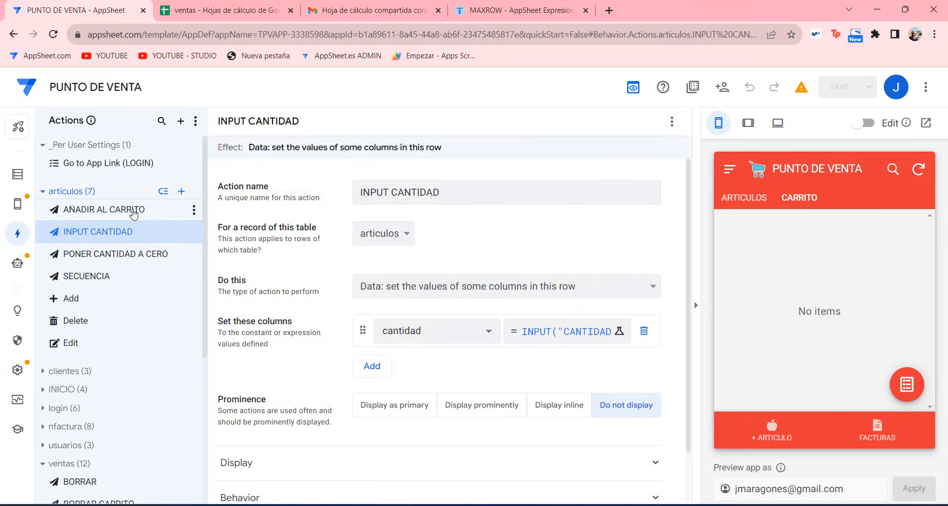
pyautogui.click(82, 212)
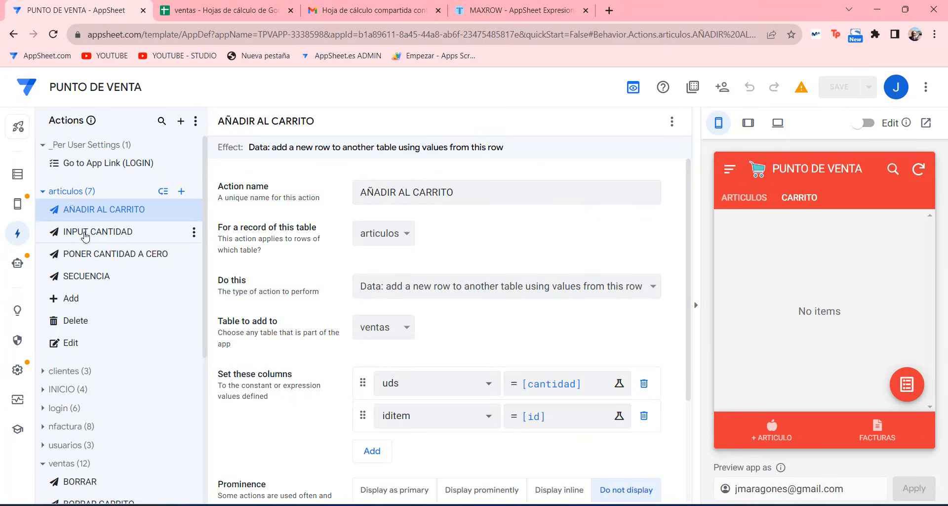
pyautogui.click(97, 280)
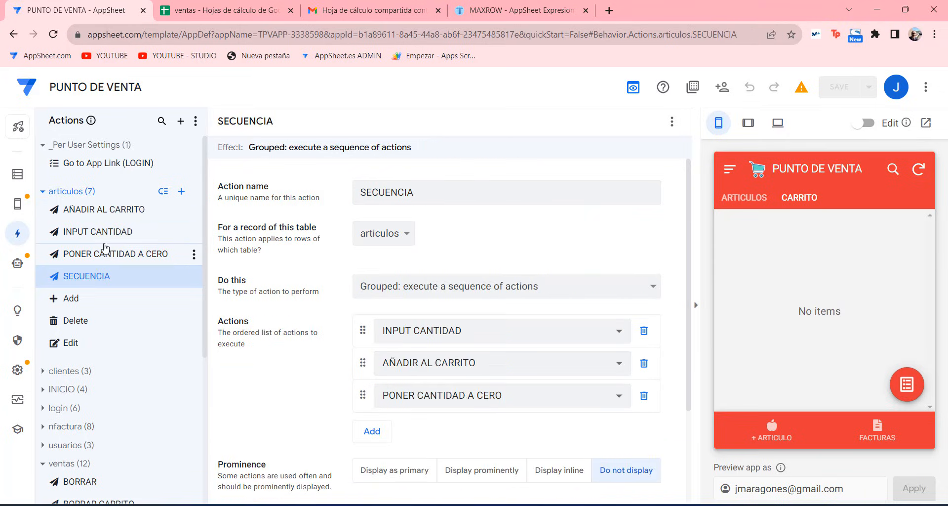
pyautogui.click(94, 213)
pyautogui.click(100, 235)
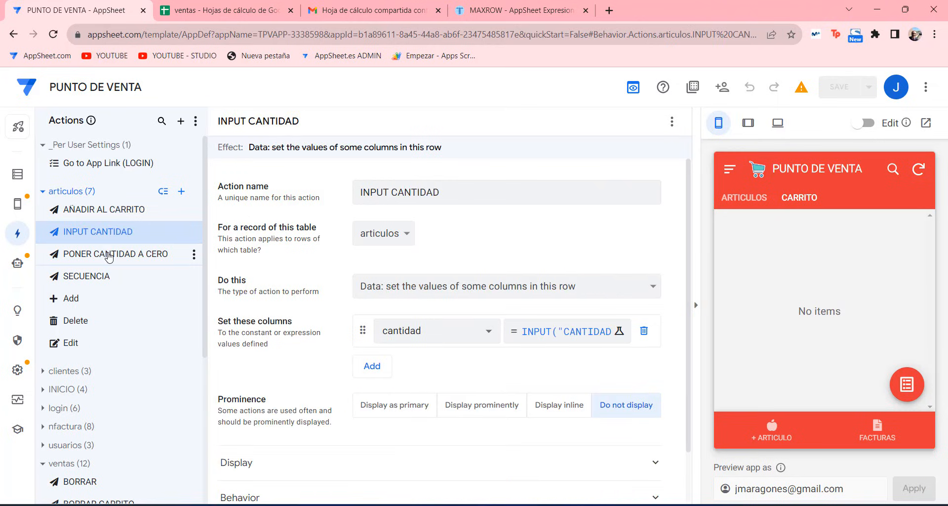
pyautogui.click(109, 256)
pyautogui.click(101, 277)
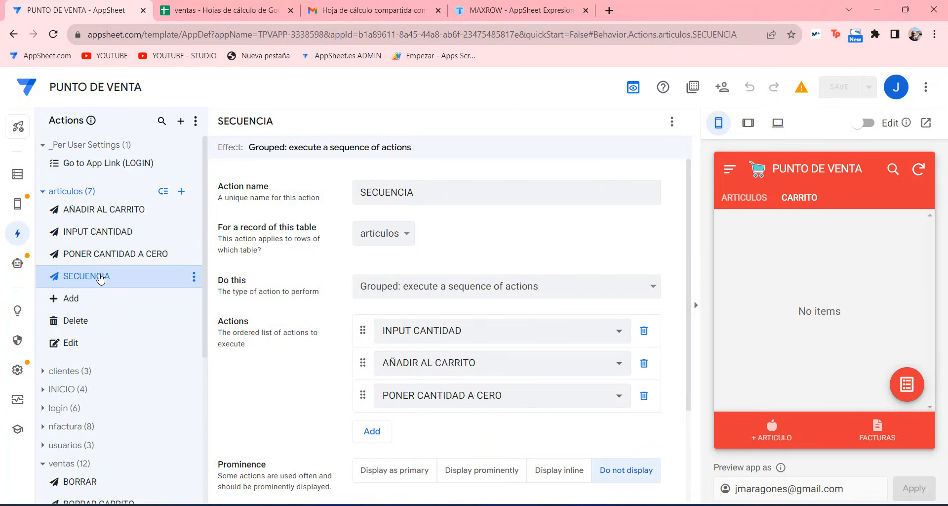
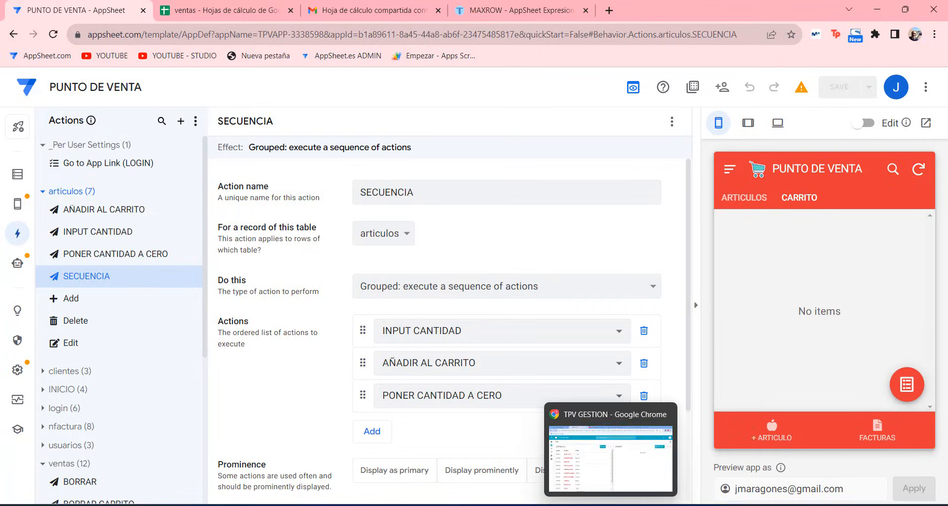
# Open the reference app's PUNTO DE VENTA dashboard in the browser and bring up the quantity prompt for an article.
pyautogui.click(611, 504)
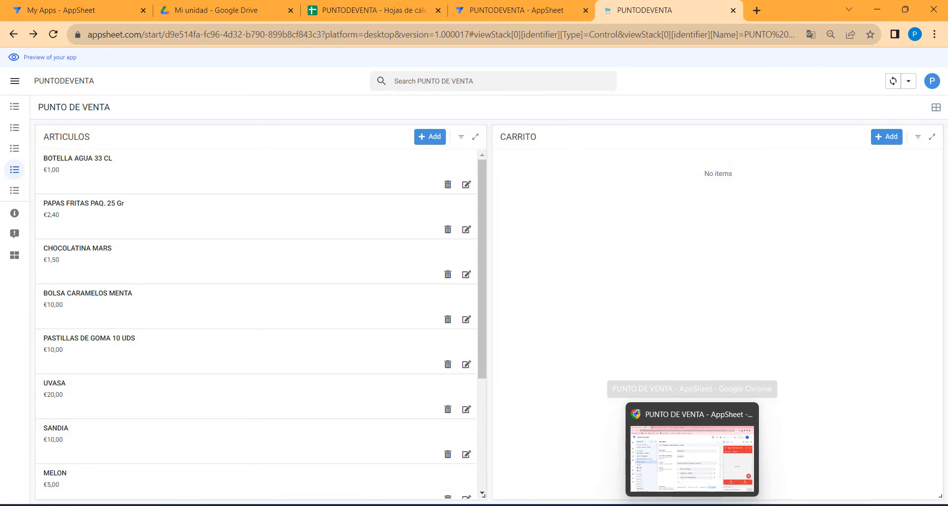
pyautogui.click(692, 504)
pyautogui.click(776, 123)
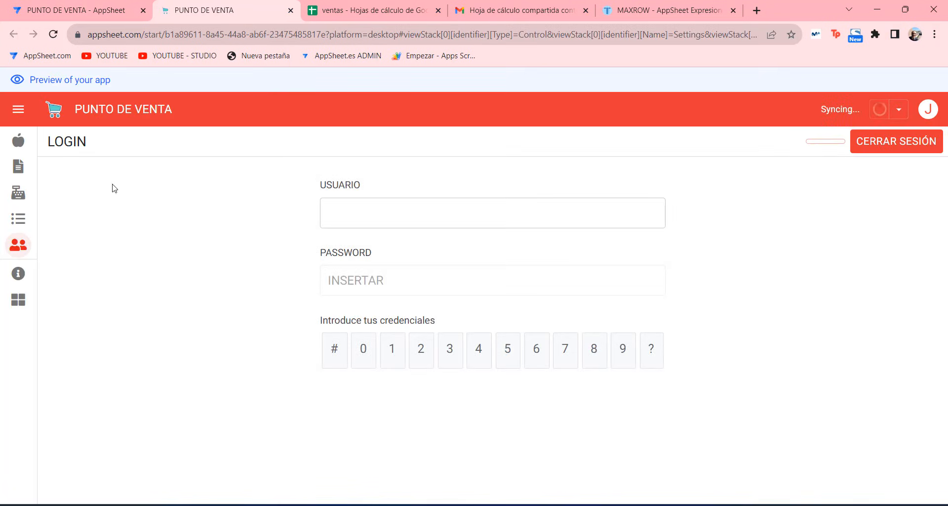
pyautogui.click(18, 193)
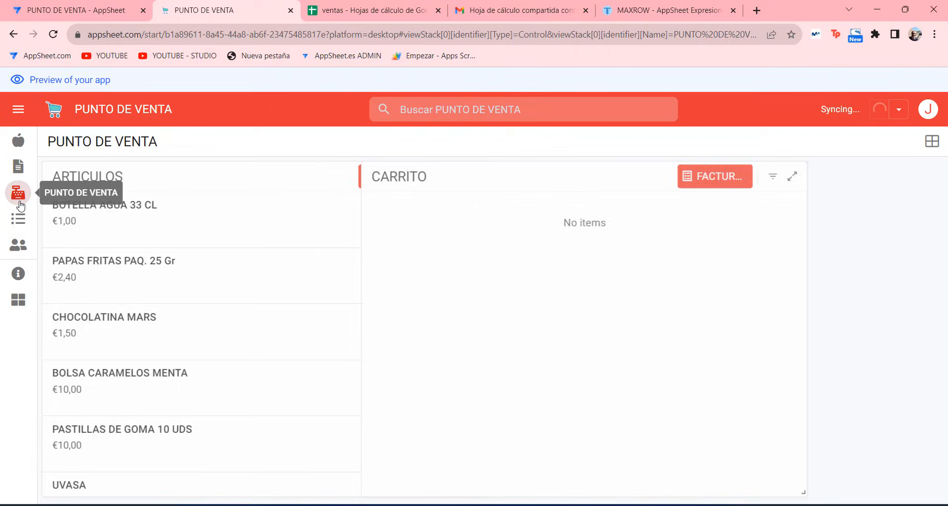
pyautogui.click(180, 292)
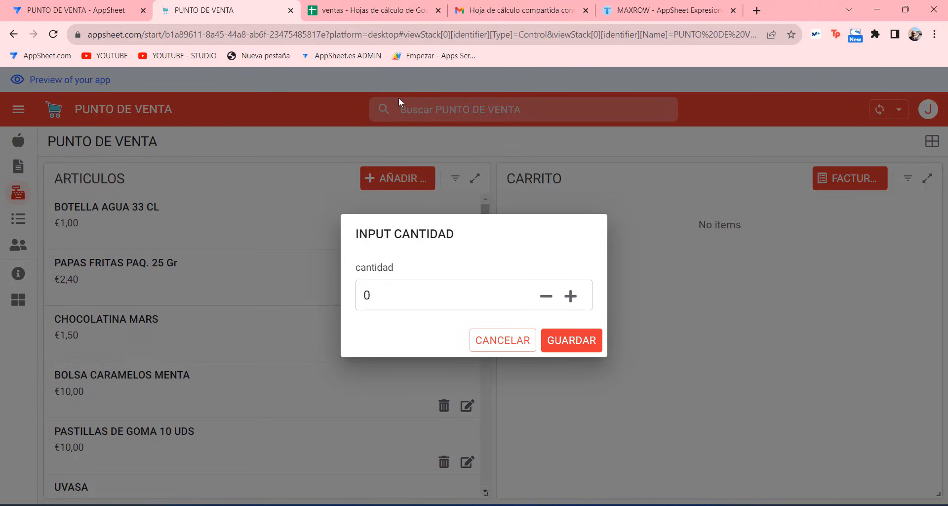
# Review the settings of the INPUT CANTIDAD action in the reference app's editor.
pyautogui.click(99, 15)
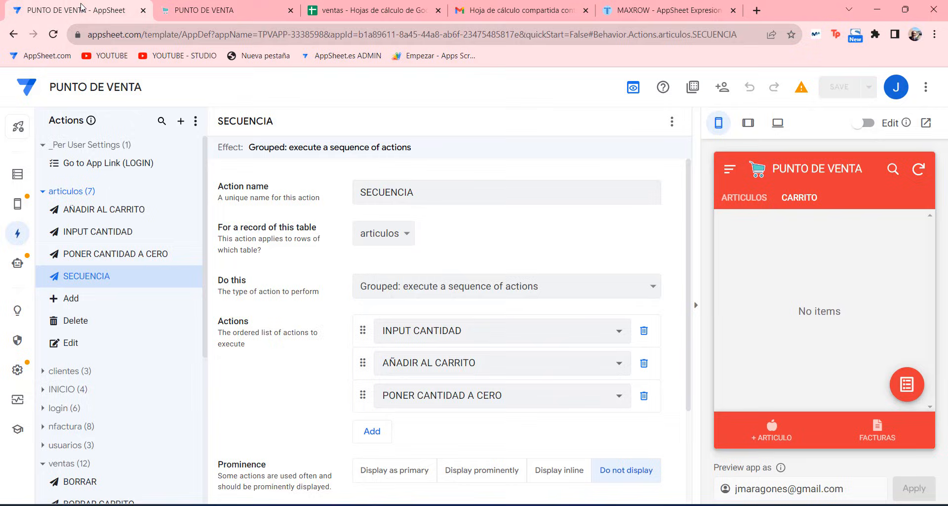
pyautogui.click(117, 234)
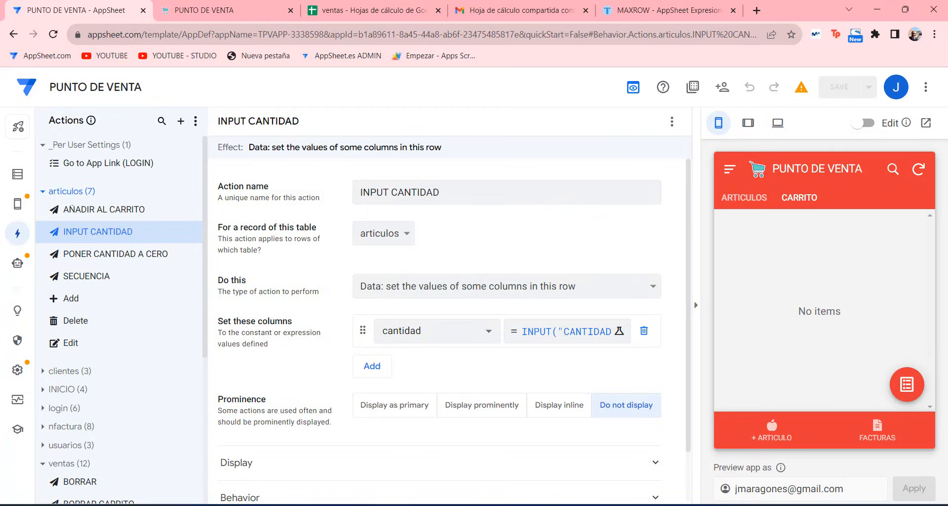
# In the PUNTODEVENTA app's editor, create a new action named INPUT CANTIDAD for the ARTICULOS table.
pyautogui.hotkey('alt', 'Tab')
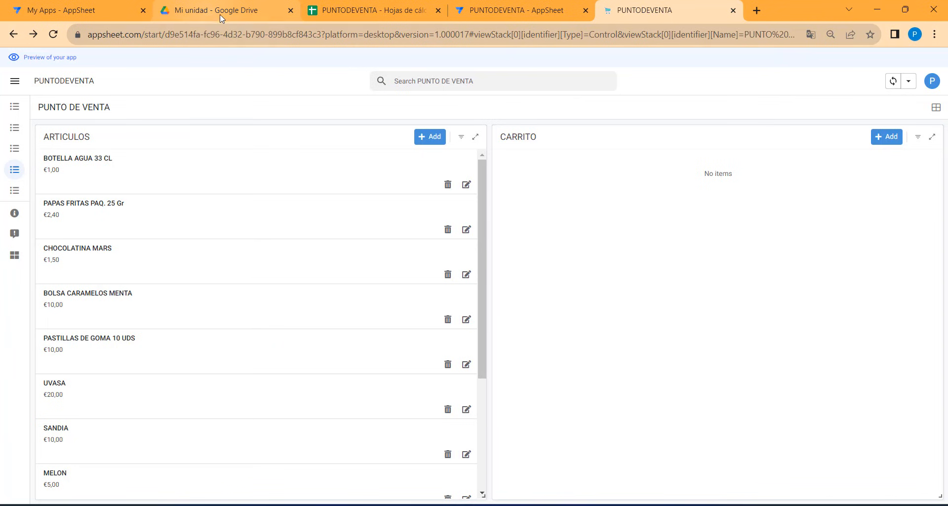
pyautogui.click(514, 16)
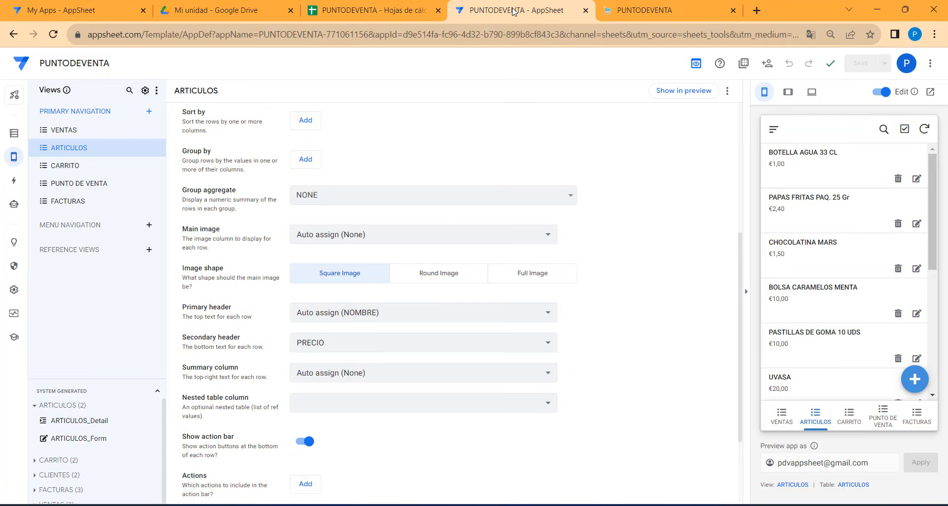
pyautogui.click(14, 178)
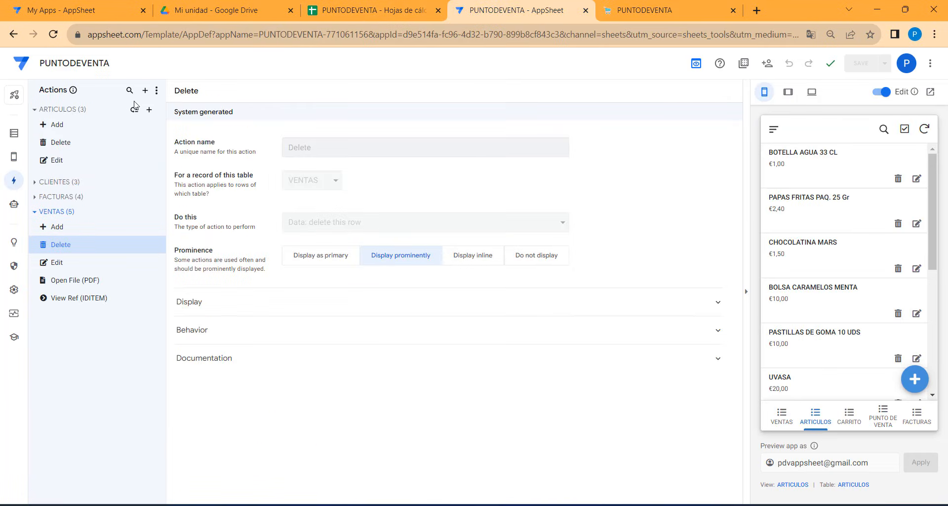
pyautogui.click(149, 110)
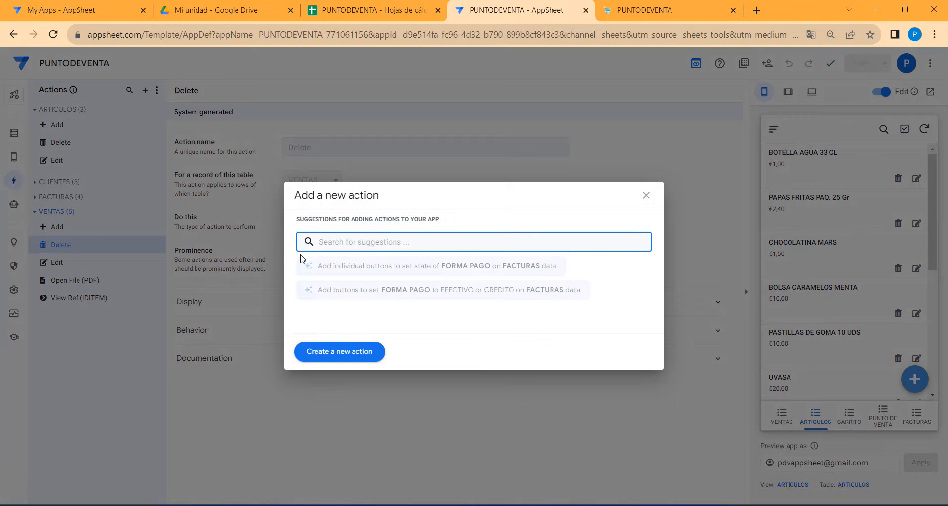
pyautogui.click(340, 351)
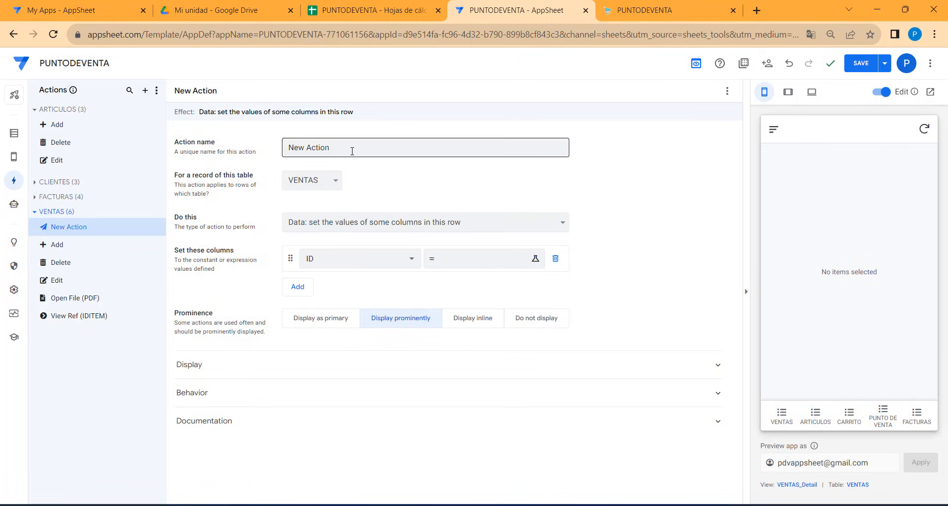
pyautogui.moveTo(351, 148); pyautogui.dragTo(235, 133)
pyautogui.write('IN')
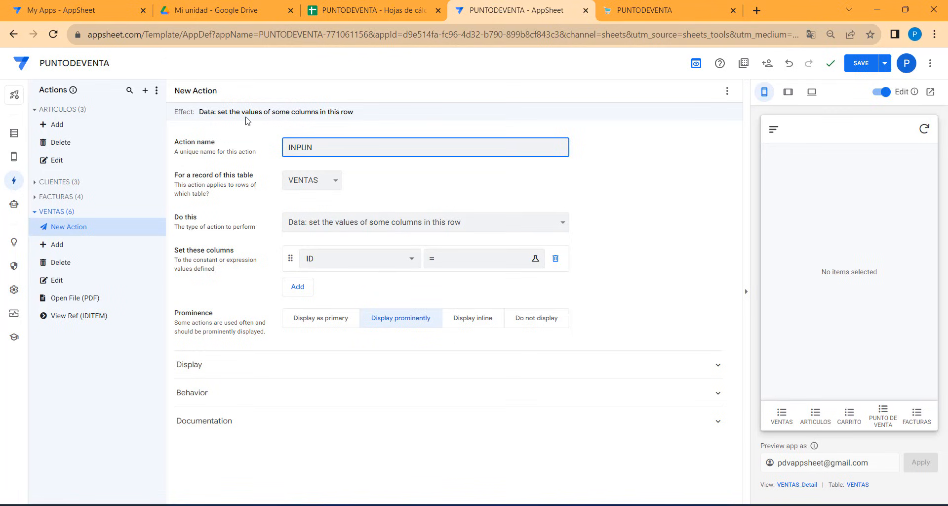
pyautogui.write('PUT CANTIDAD')
pyautogui.click(322, 186)
pyautogui.click(321, 195)
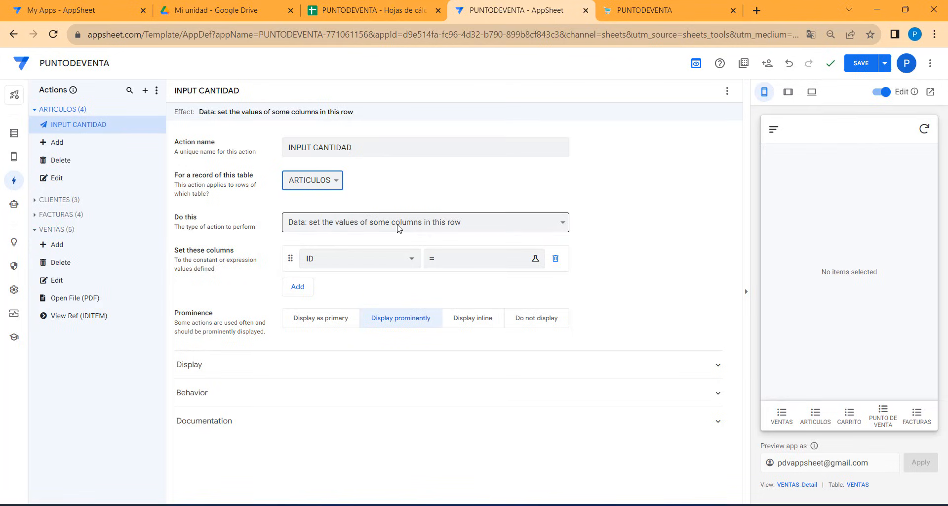
# Make the INPUT CANTIDAD action set the CANTIDAD column to the expression INPUT("CANTIDAD","").
pyautogui.click(400, 258)
pyautogui.click(327, 337)
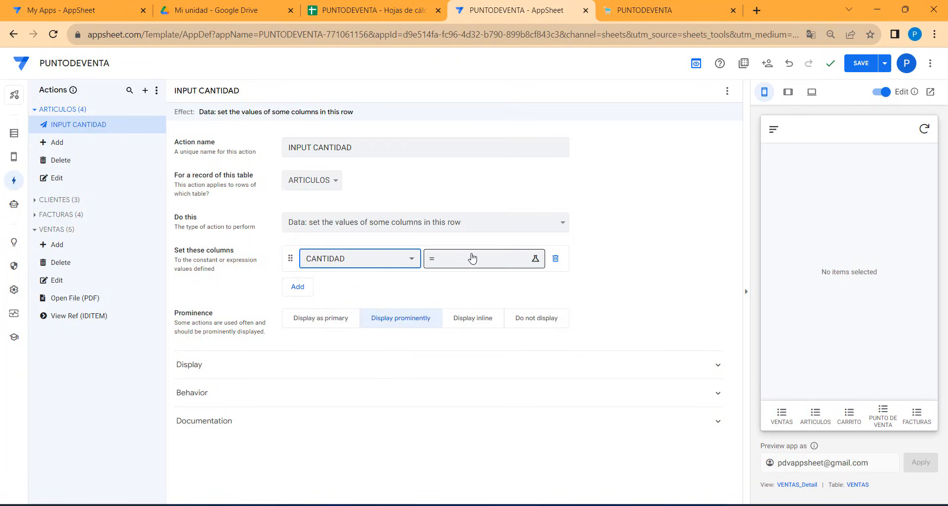
pyautogui.click(449, 267)
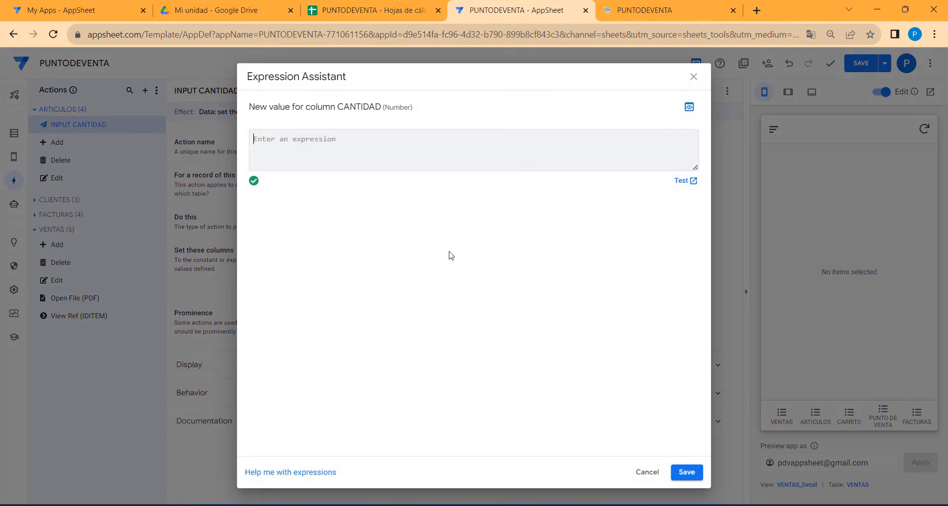
pyautogui.write('1')
pyautogui.write('NPUT')
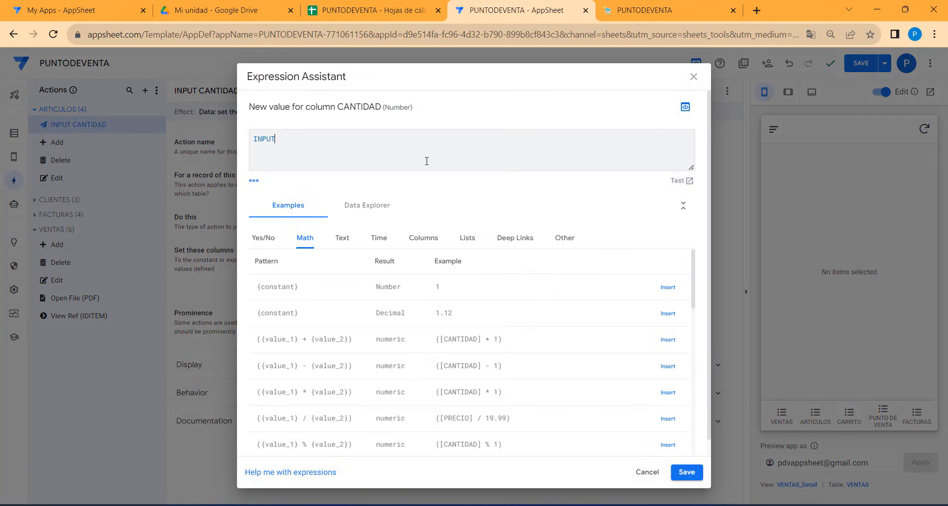
pyautogui.write('("')
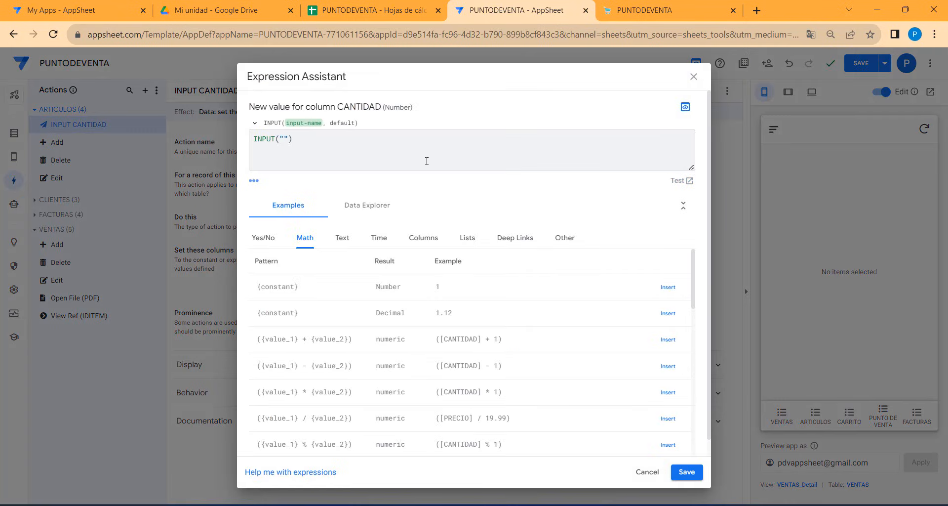
pyautogui.write('CANTIDAD",')
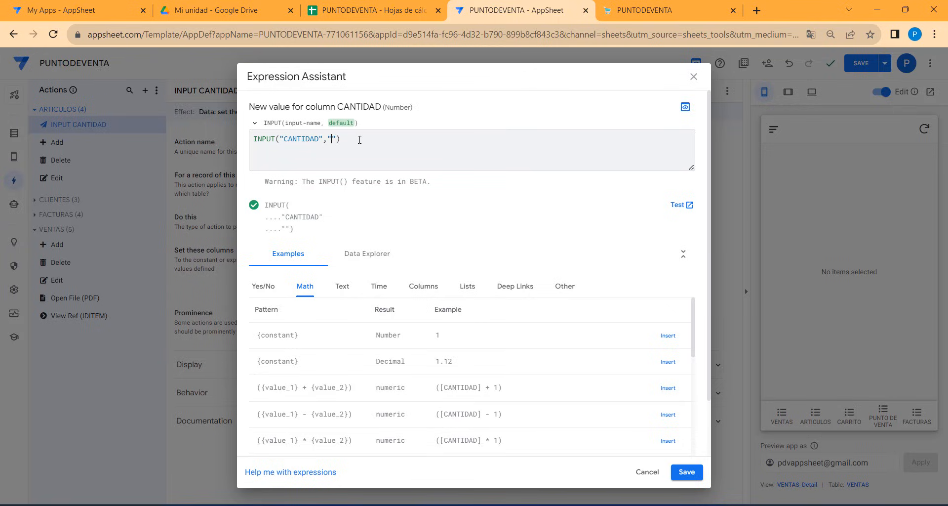
pyautogui.click(687, 472)
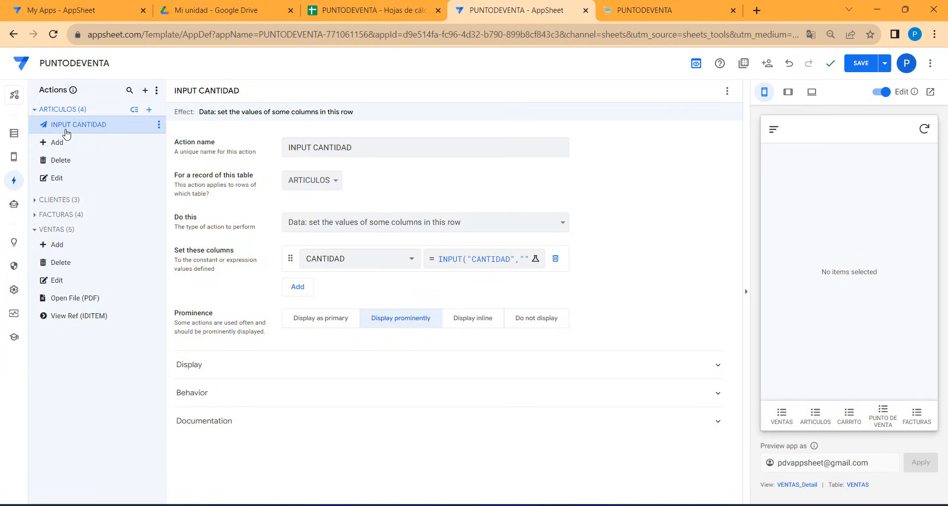
# Set the Row Selected event action of the ARTICULOS view to INPUT CANTIDAD and save the app.
pyautogui.click(14, 156)
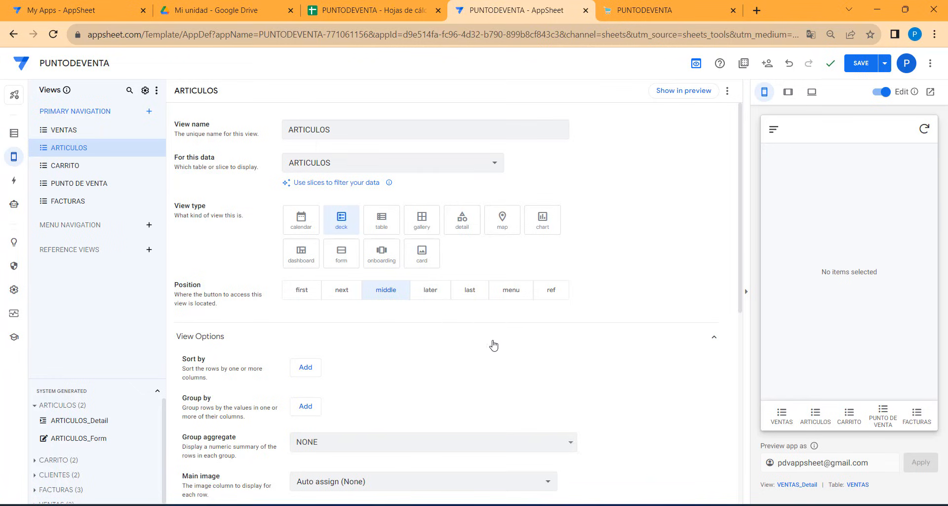
pyautogui.scroll(-7, 493, 346)
pyautogui.click(421, 456)
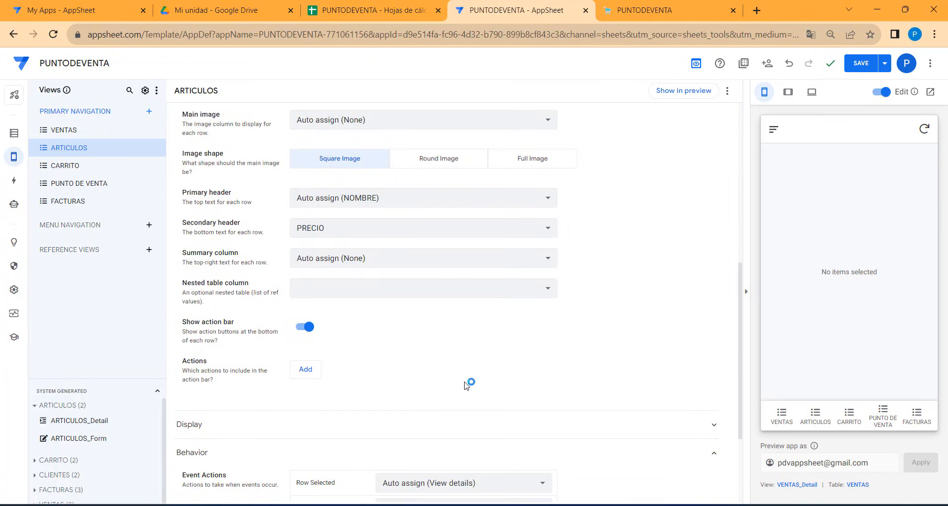
pyautogui.scroll(-3, 469, 375)
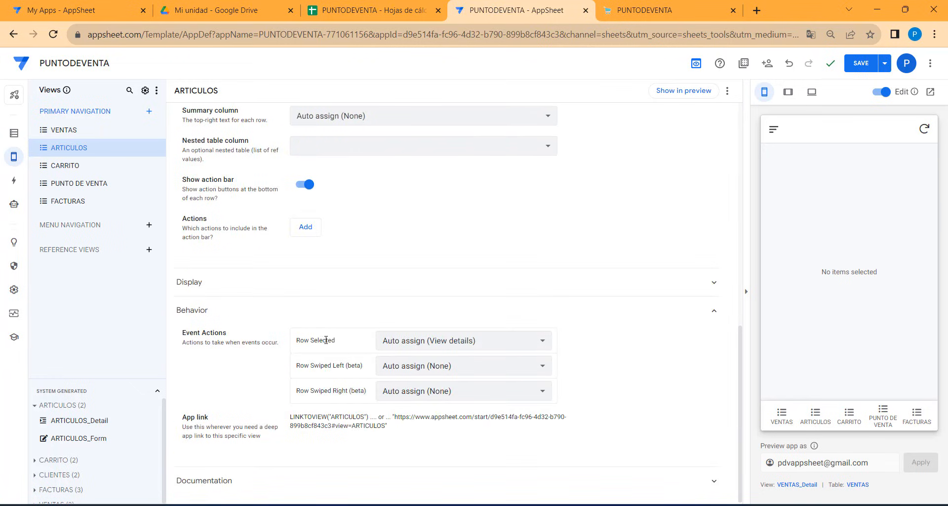
pyautogui.moveTo(311, 342); pyautogui.dragTo(340, 348)
pyautogui.click(418, 341)
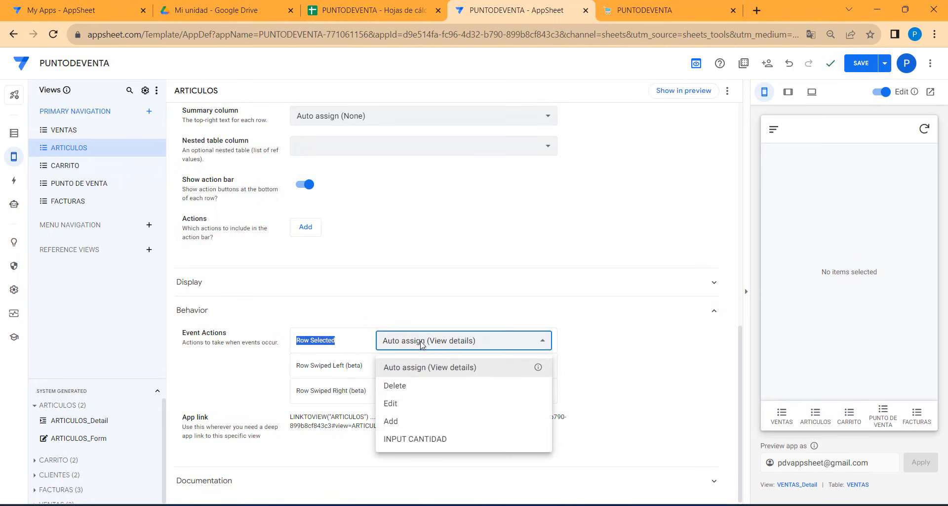
pyautogui.click(422, 439)
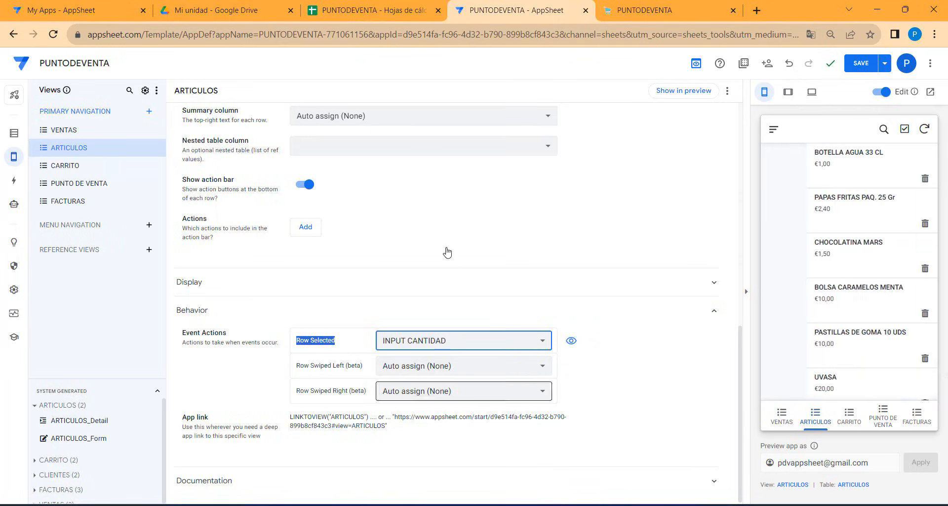
pyautogui.click(860, 63)
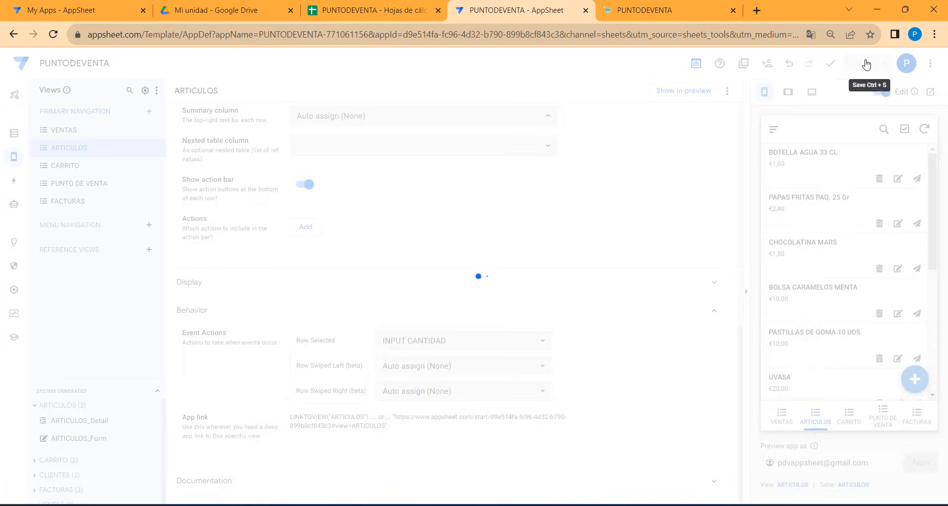
# In the app preview's PUNTO DE VENTA dashboard, select PAPAS FRITAS PAQ. 25 Gr and save a CANTIDAD of 2.
pyautogui.click(657, 10)
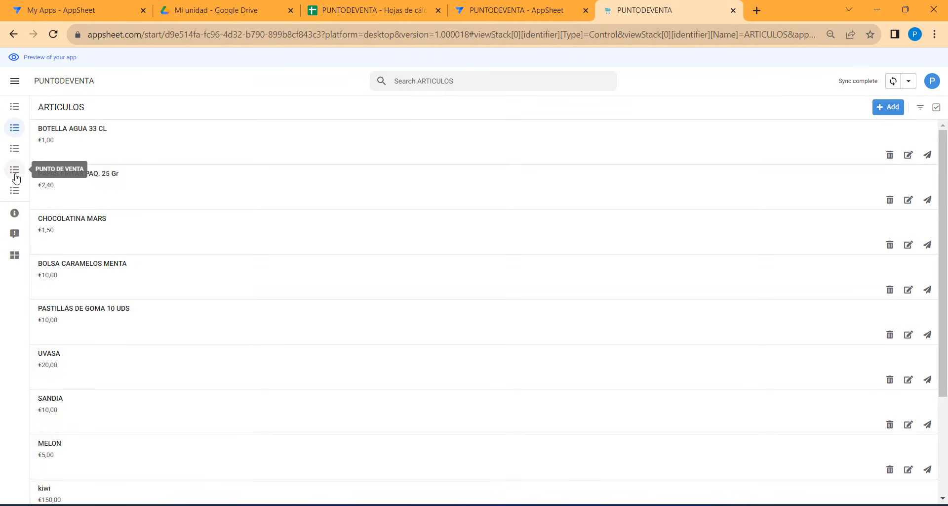
pyautogui.click(15, 171)
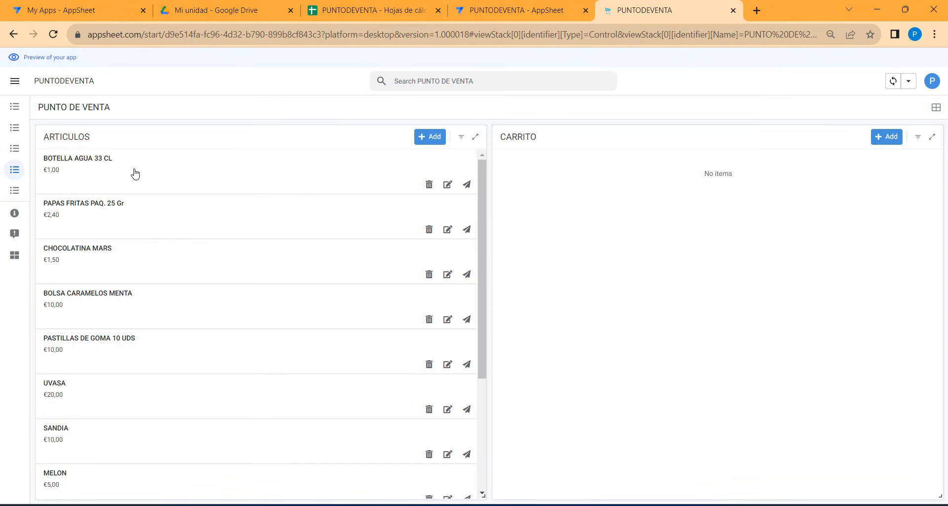
pyautogui.click(167, 226)
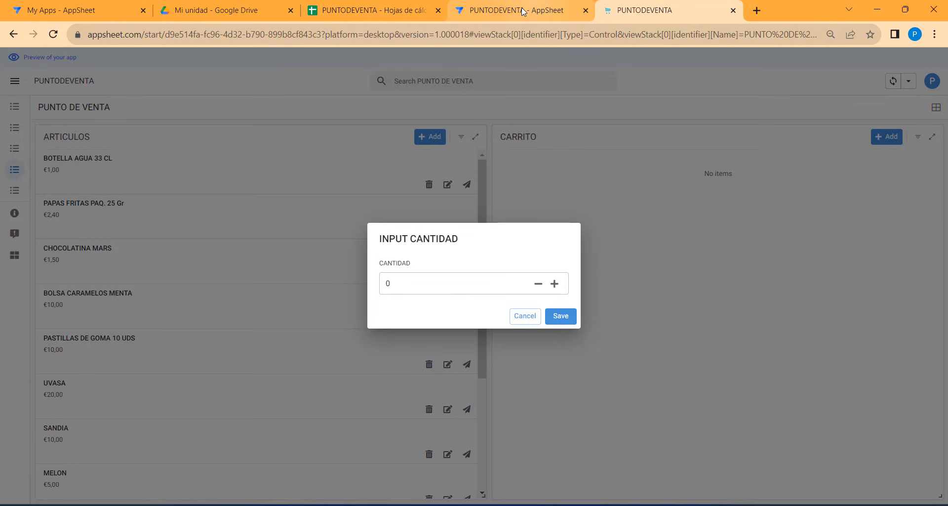
pyautogui.click(502, 16)
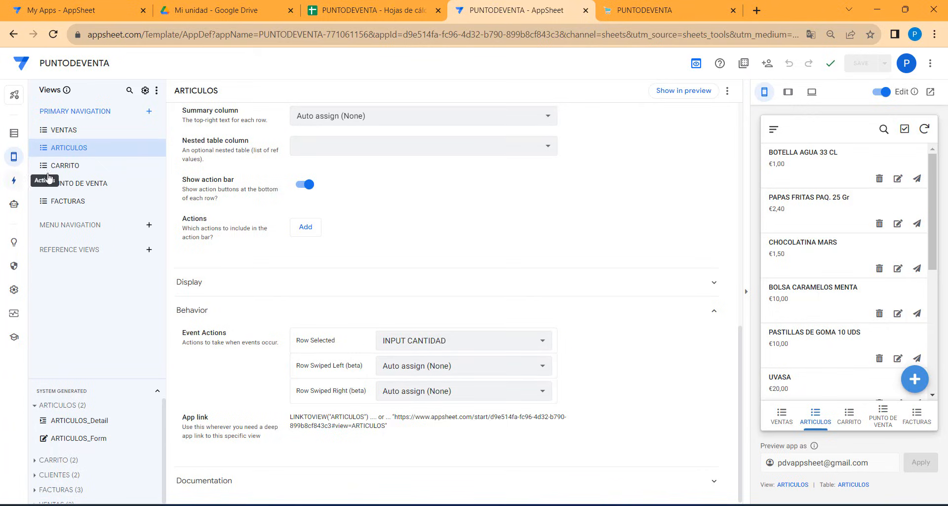
pyautogui.click(654, 10)
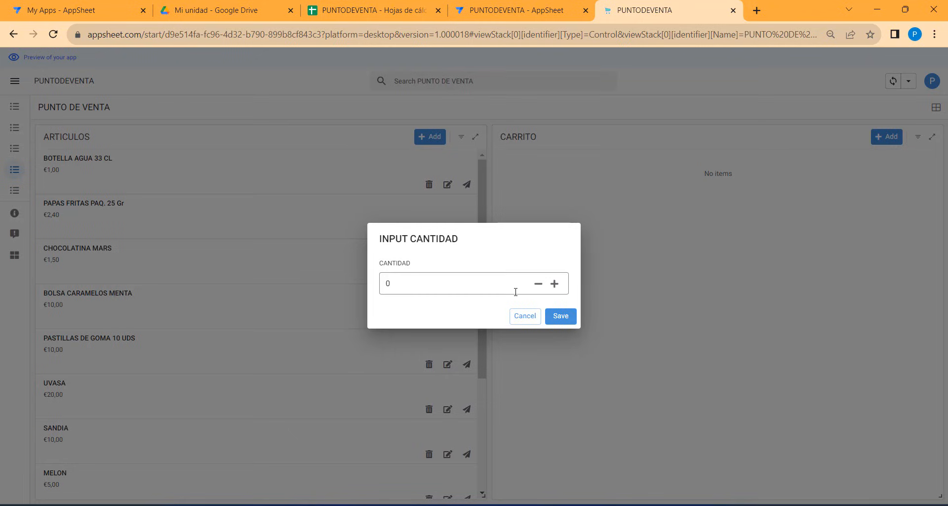
pyautogui.click(409, 283)
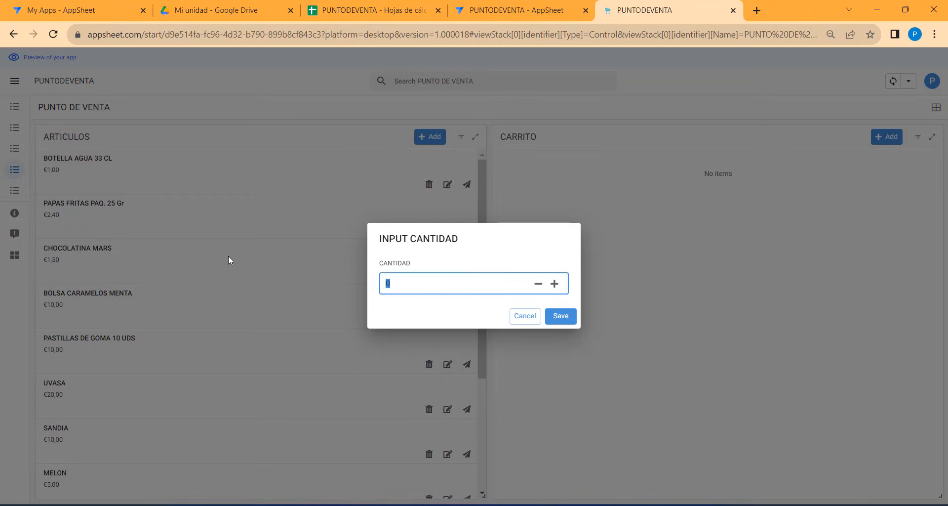
pyautogui.write('2')
pyautogui.click(563, 316)
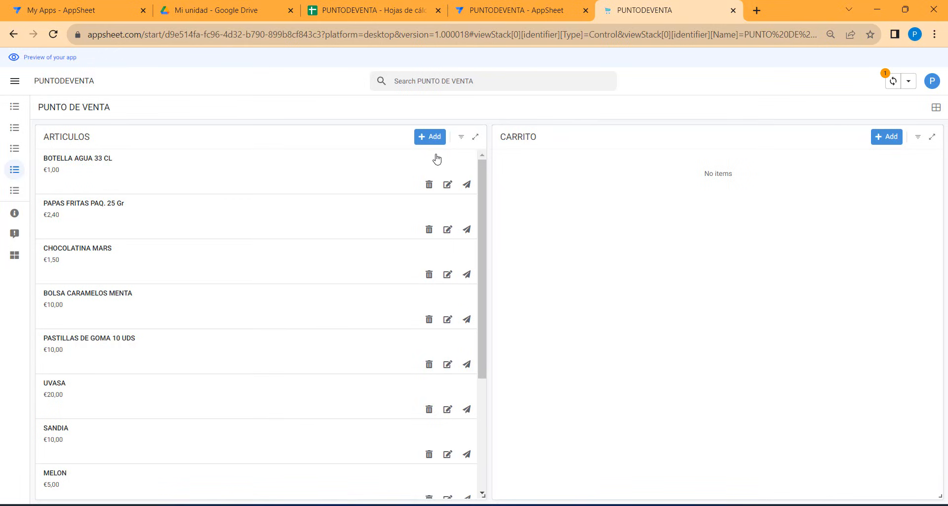
# Check the CANTIDAD of the second article in the ARTICULOS sheet and review the reference app's AÑADIR AL CARRITO action.
pyautogui.click(373, 15)
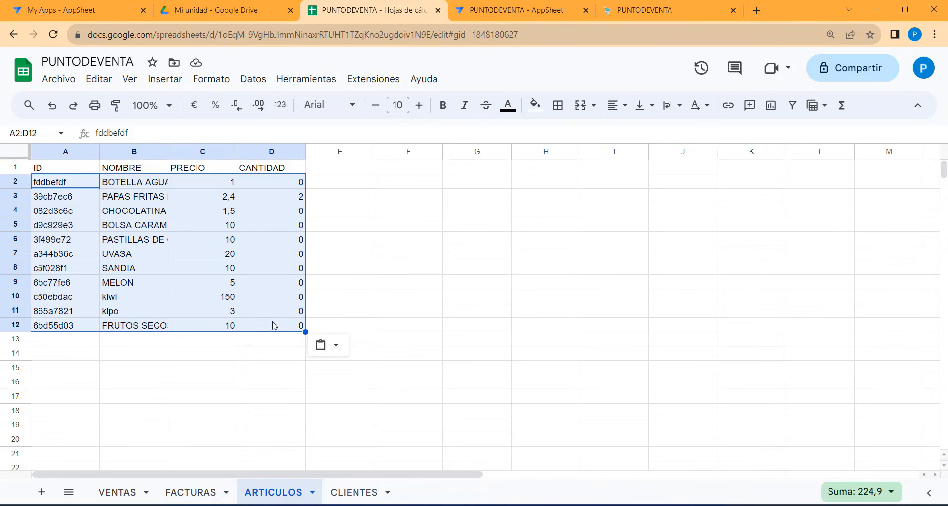
pyautogui.click(296, 196)
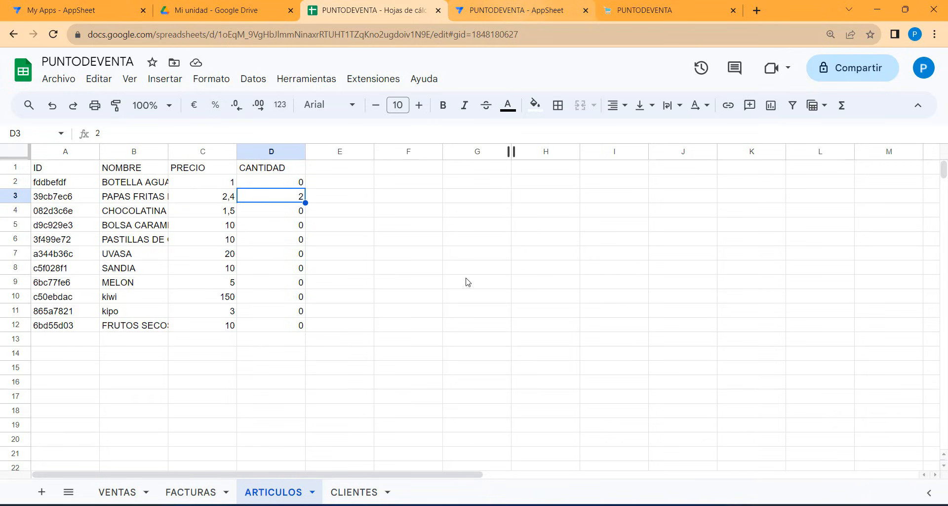
pyautogui.hotkey('alt', 'Tab')
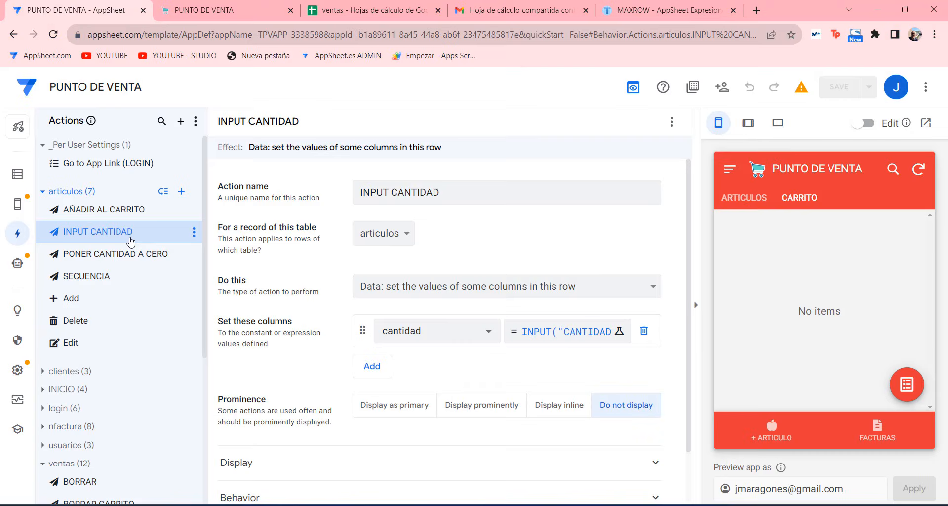
pyautogui.click(121, 212)
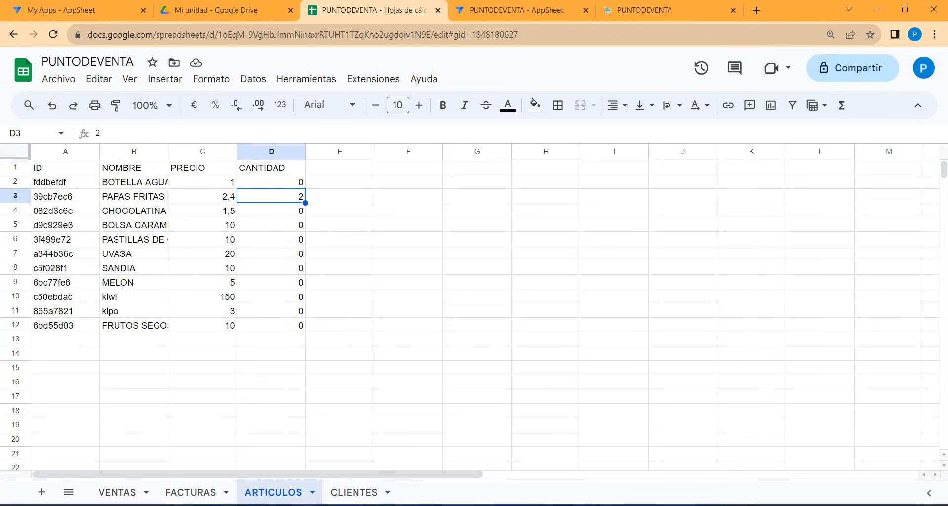
# In the PUNTODEVENTA app's editor, create a new action named AÑADIR AL CARRITO for the ARTICULOS table.
pyautogui.click(506, 11)
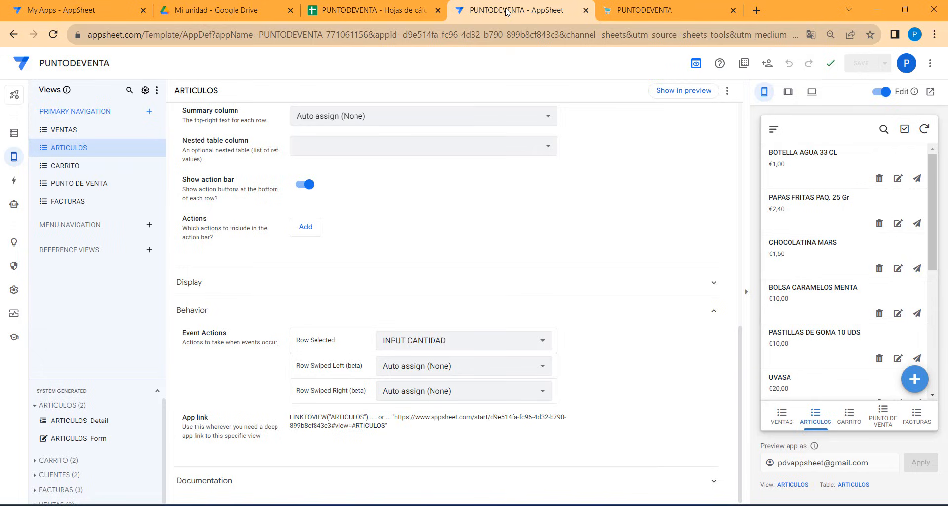
pyautogui.click(14, 180)
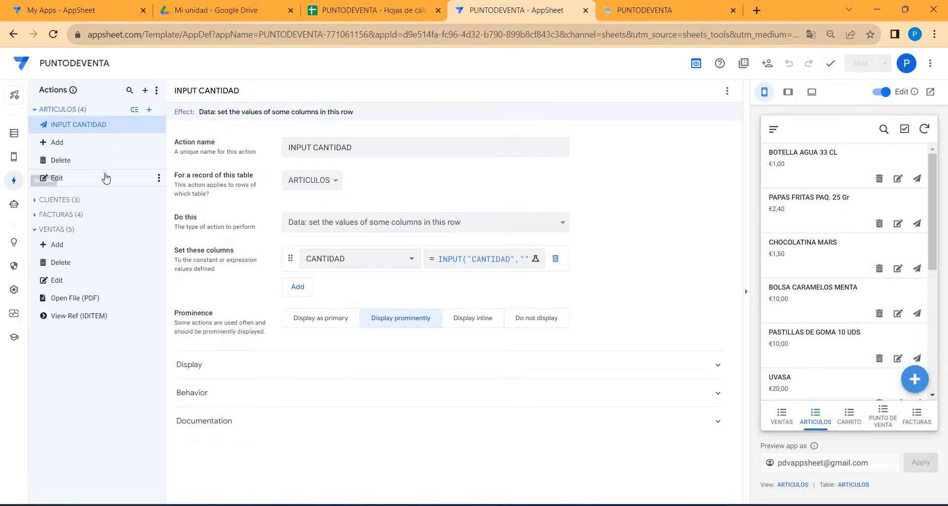
pyautogui.click(149, 109)
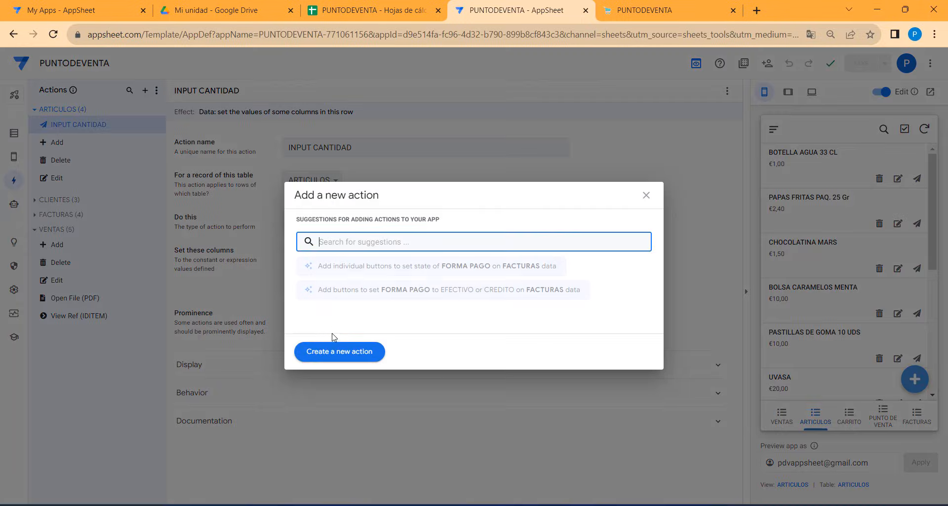
pyautogui.click(341, 361)
pyautogui.moveTo(344, 147); pyautogui.dragTo(252, 150)
pyautogui.write('AÑADIR AL CARRITO')
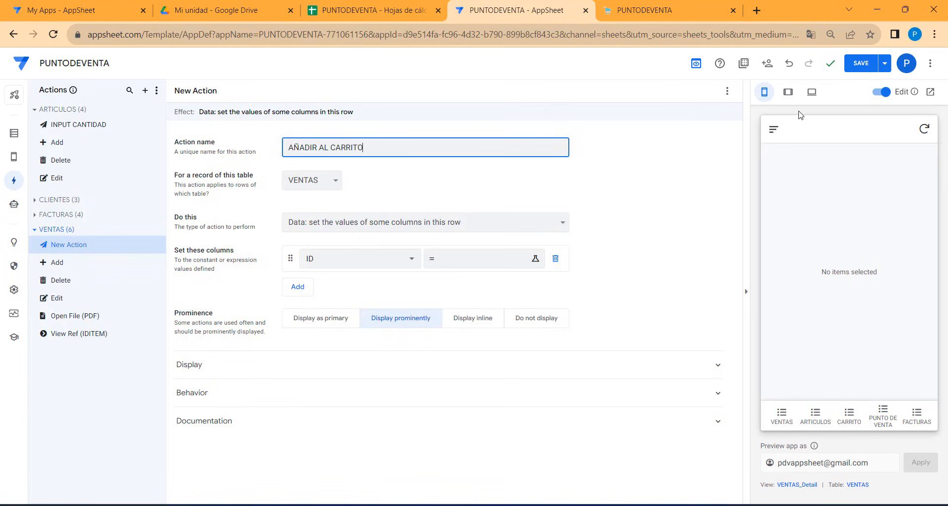
pyautogui.click(311, 184)
pyautogui.click(313, 194)
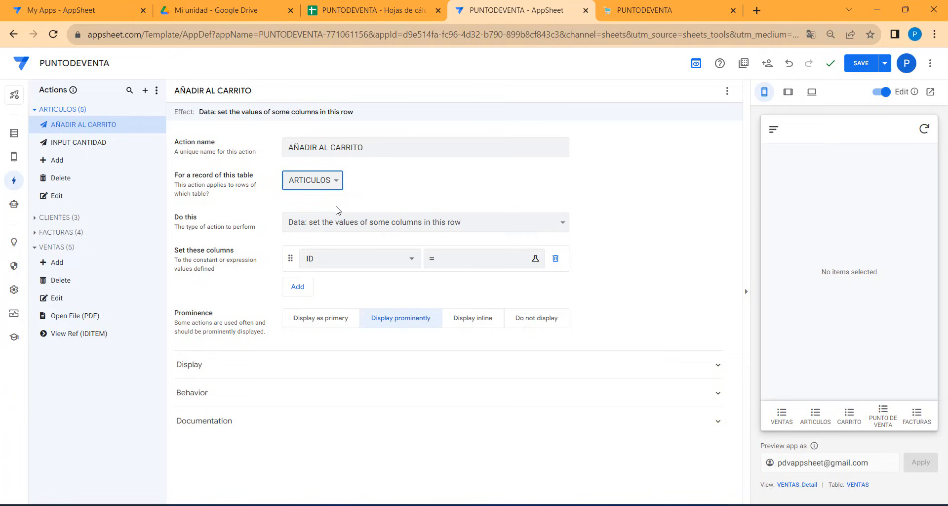
# Make the AÑADIR AL CARRITO action add a new row to the VENTAS table using values from this row.
pyautogui.click(391, 224)
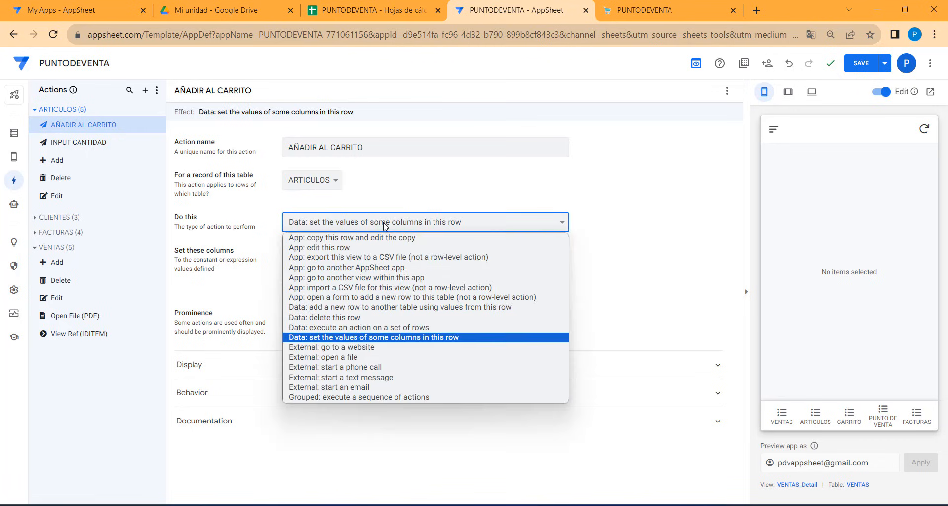
pyautogui.click(344, 308)
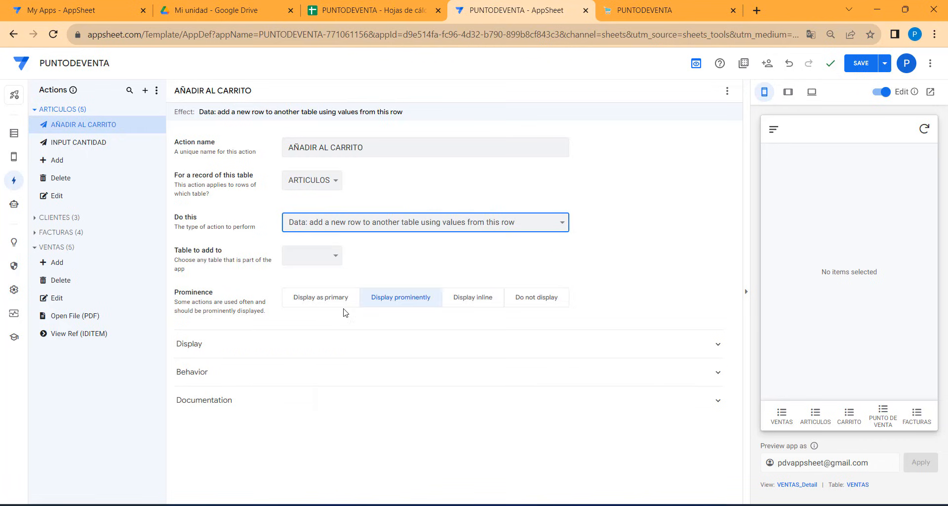
pyautogui.click(336, 254)
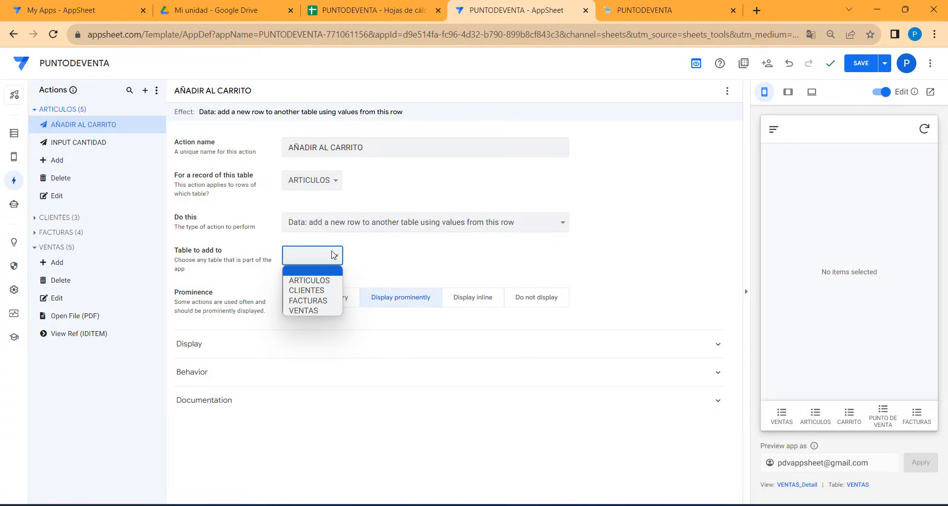
pyautogui.click(317, 309)
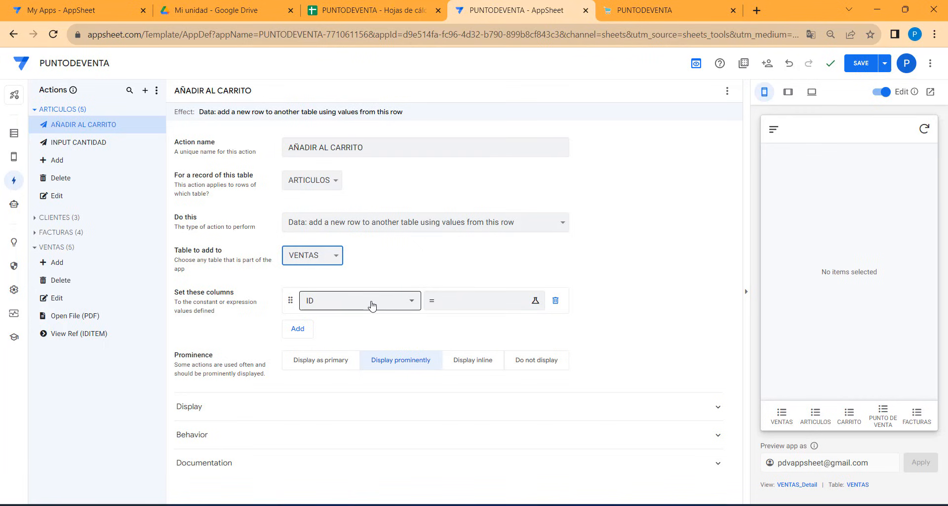
# Set the UDS column to the expression [CANTIDAD] in the AÑADIR AL CARRITO action.
pyautogui.click(400, 304)
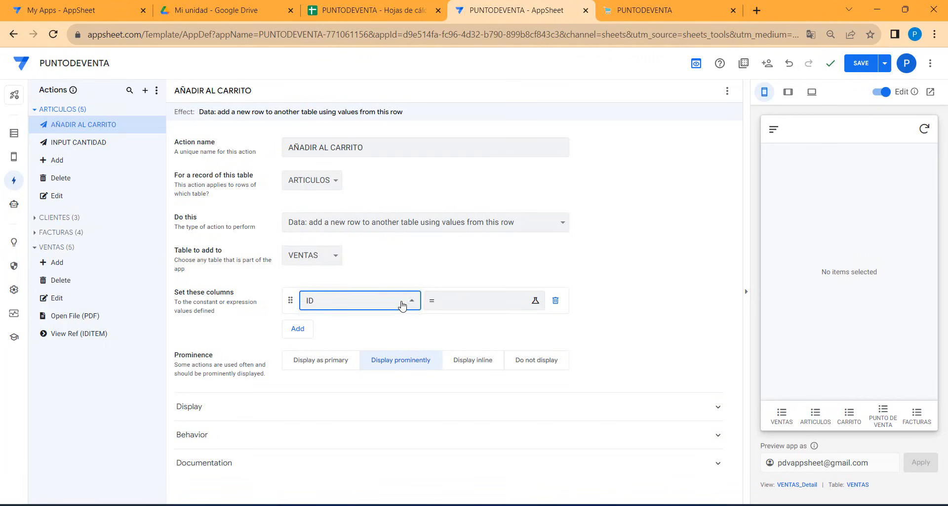
pyautogui.click(332, 413)
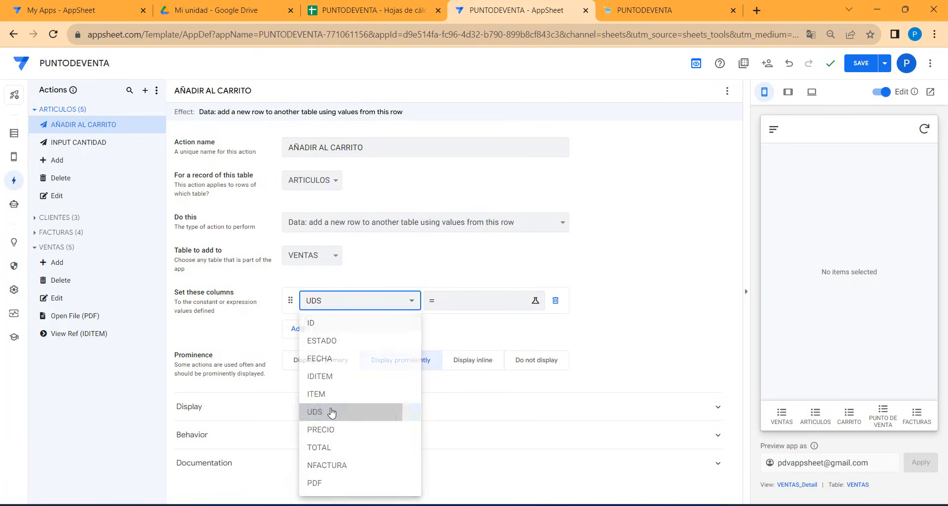
pyautogui.click(464, 302)
pyautogui.write('[')
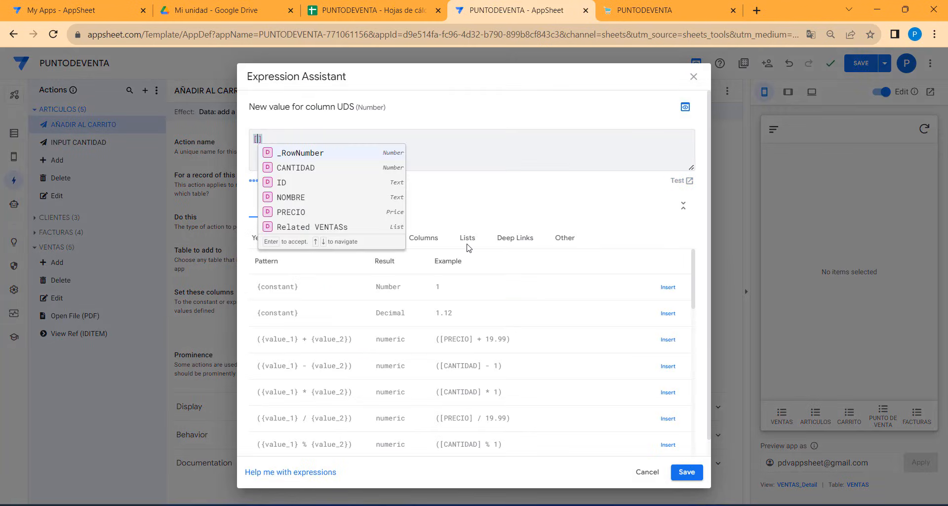
pyautogui.write('CAN')
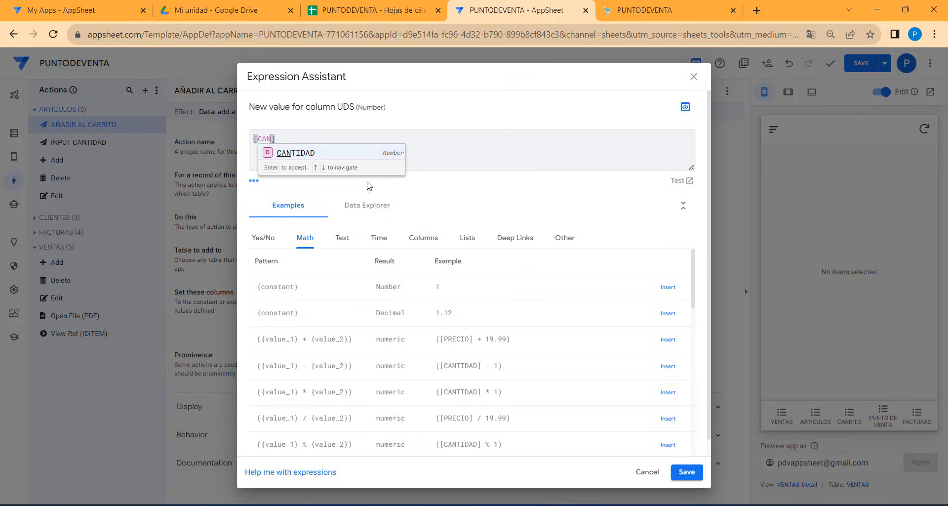
pyautogui.click(290, 153)
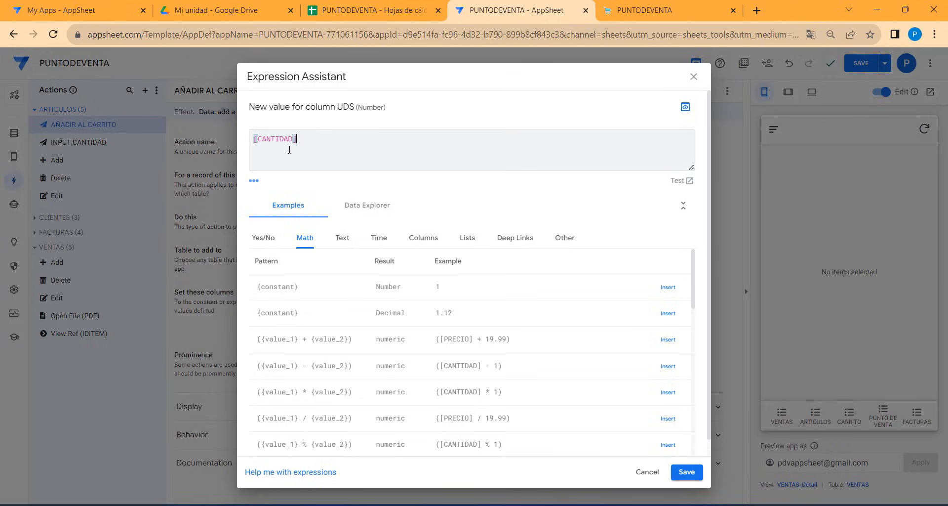
pyautogui.click(686, 472)
# Add a second column assignment to the action, setting IDITEM to the expression [ID].
pyautogui.click(298, 336)
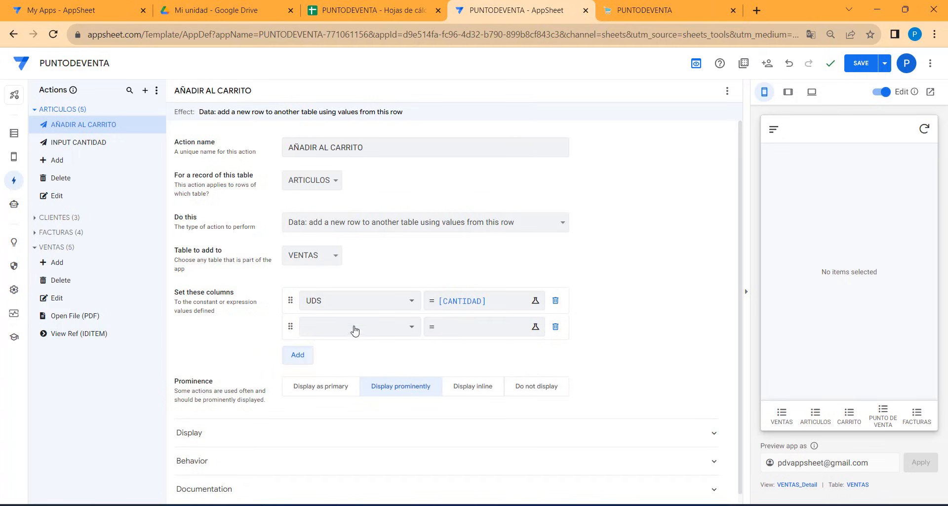
pyautogui.click(353, 326)
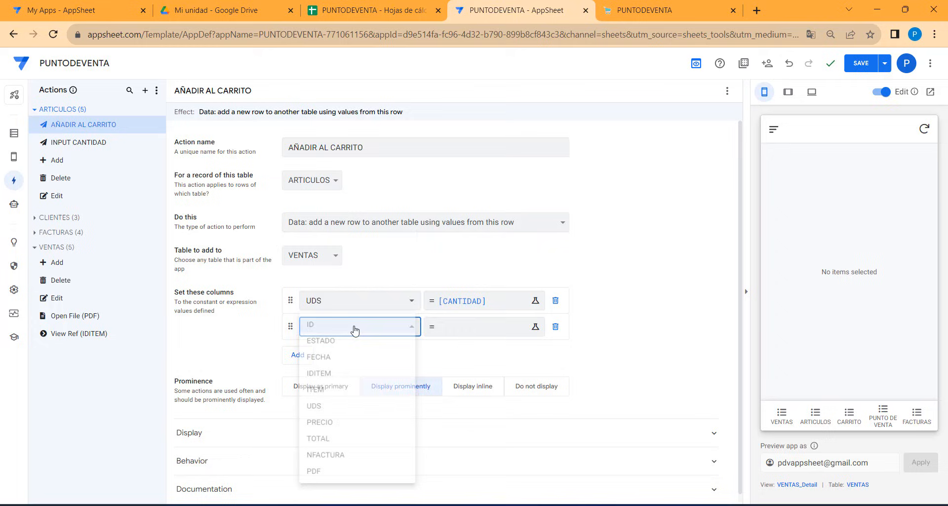
pyautogui.click(340, 377)
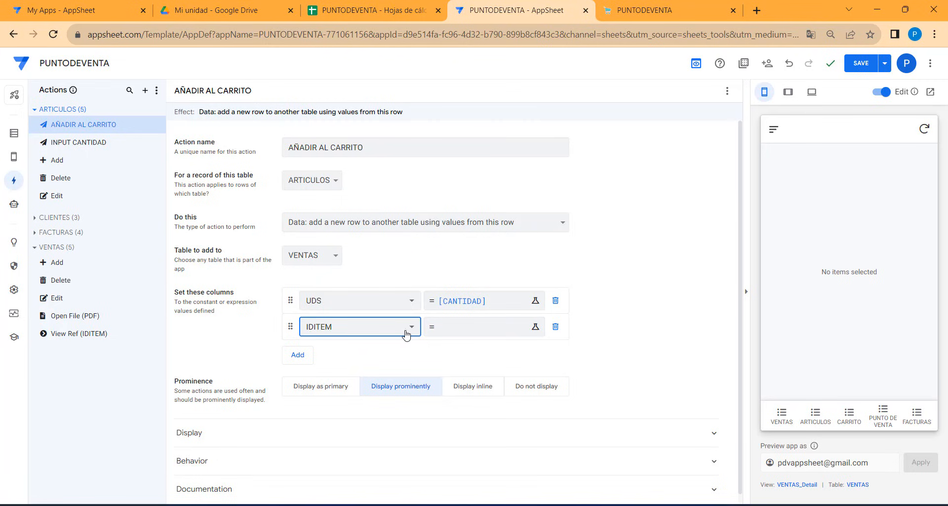
pyautogui.click(467, 327)
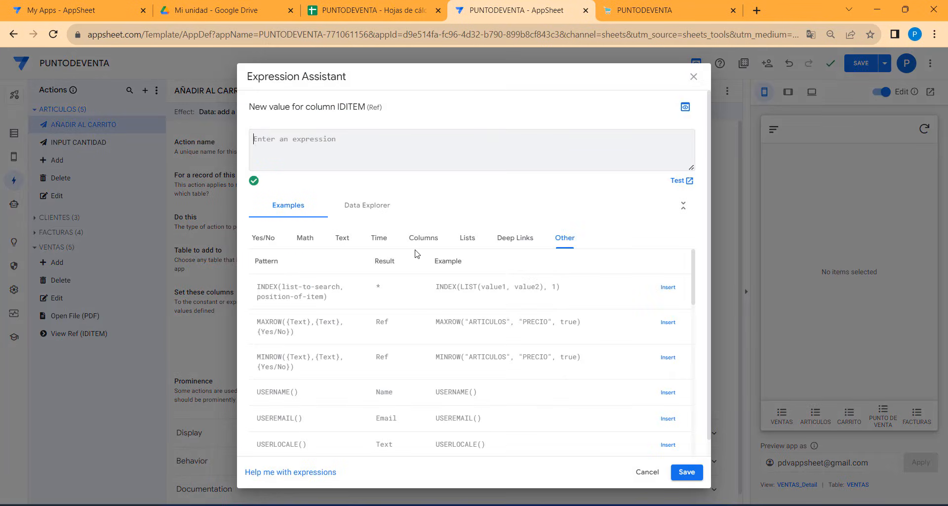
pyautogui.write('[ID')
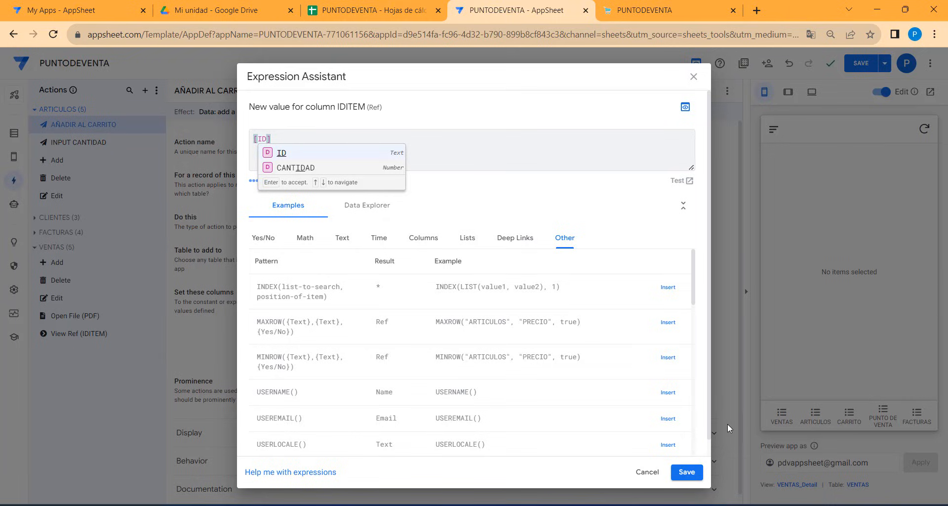
pyautogui.click(686, 472)
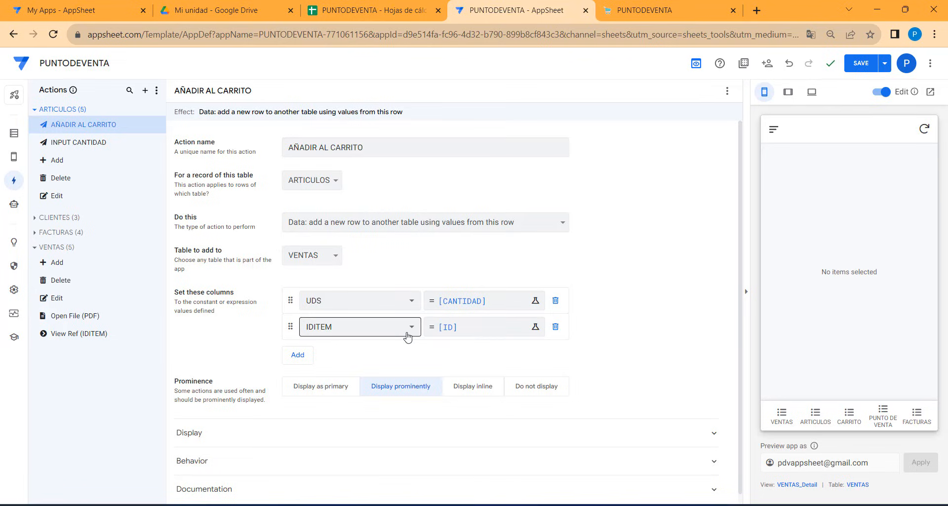
# Set the initial value of the FECHA column in the VENTAS table to the expression TODAY().
pyautogui.click(14, 133)
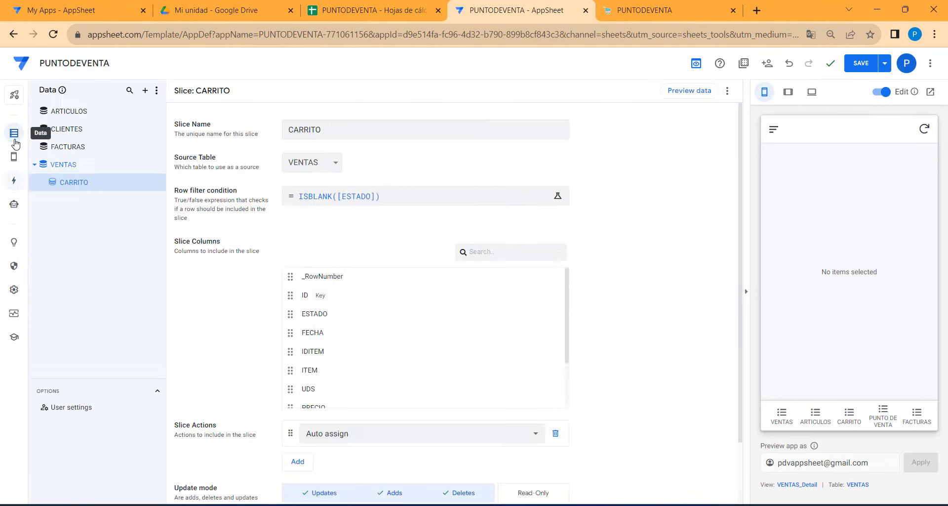
pyautogui.click(72, 170)
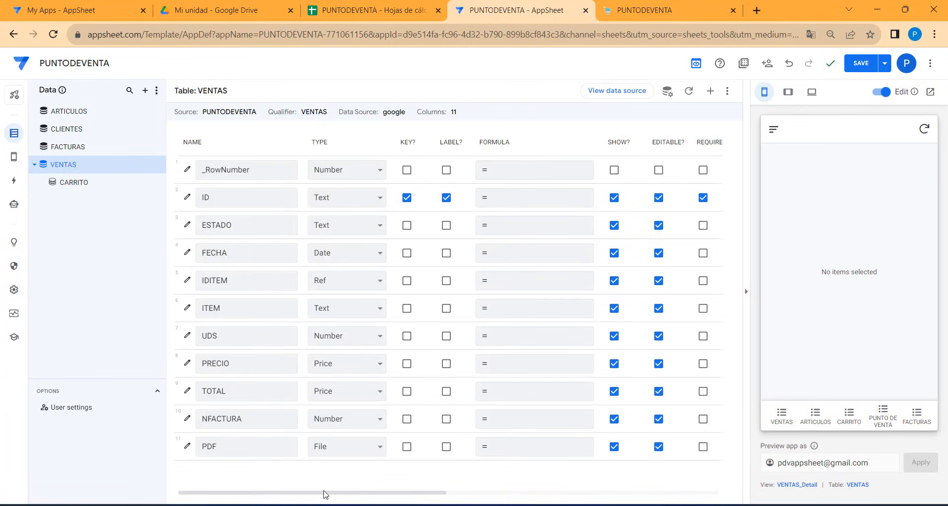
pyautogui.moveTo(325, 494)
pyautogui.mouseDown()
pyautogui.moveTo(426, 496)
pyautogui.moveTo(312, 488)
pyautogui.mouseUp()
pyautogui.moveTo(390, 496); pyautogui.dragTo(461, 498)
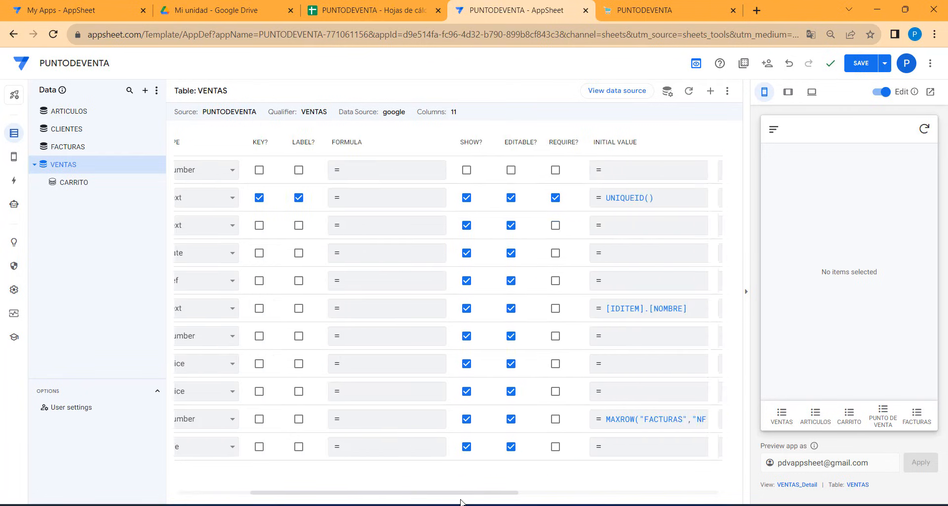
pyautogui.click(666, 262)
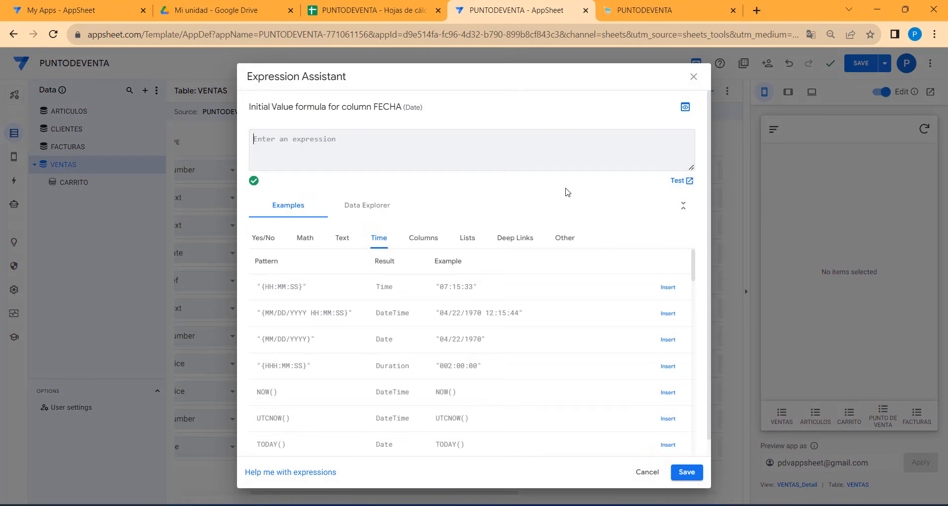
pyautogui.write('TODAY()')
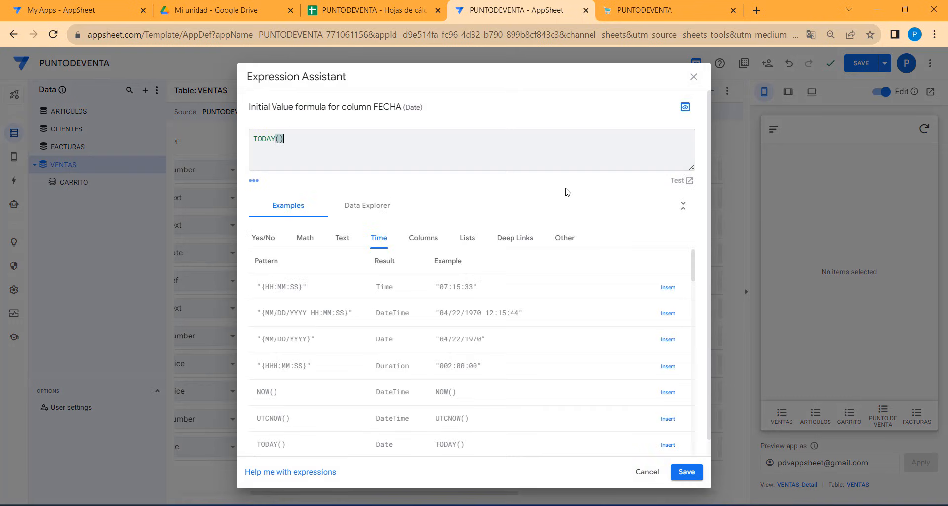
pyautogui.click(687, 471)
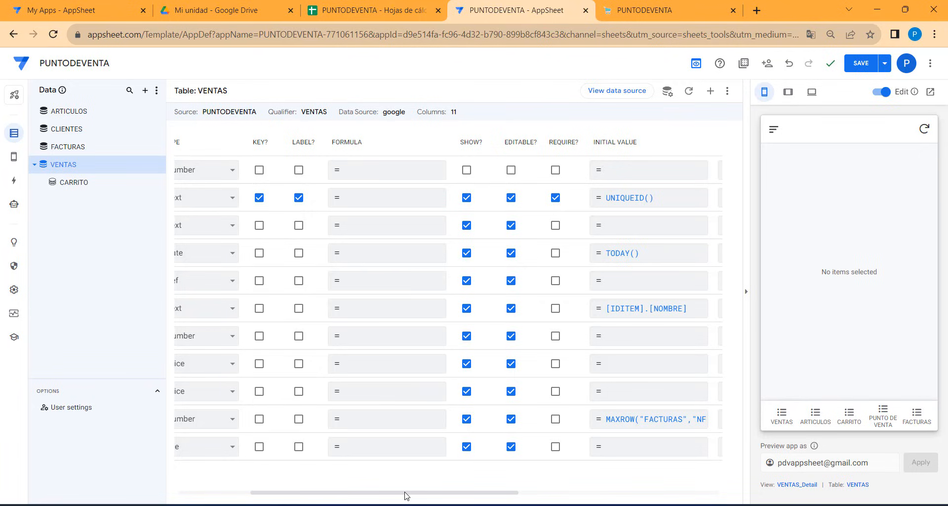
# Set the initial value of the VENTAS table's PRECIO column to the expression [IDITEM].[PRECIO].
pyautogui.moveTo(405, 494); pyautogui.dragTo(306, 477)
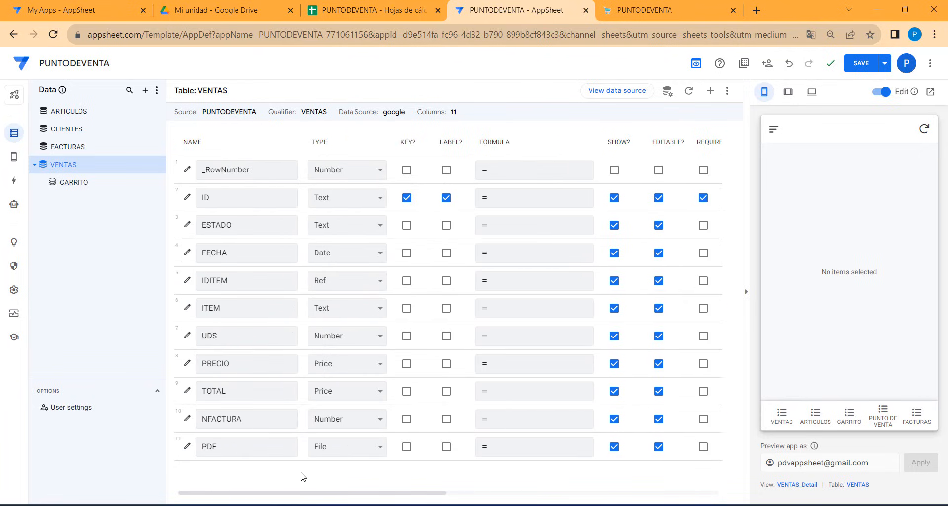
pyautogui.moveTo(284, 490); pyautogui.dragTo(401, 491)
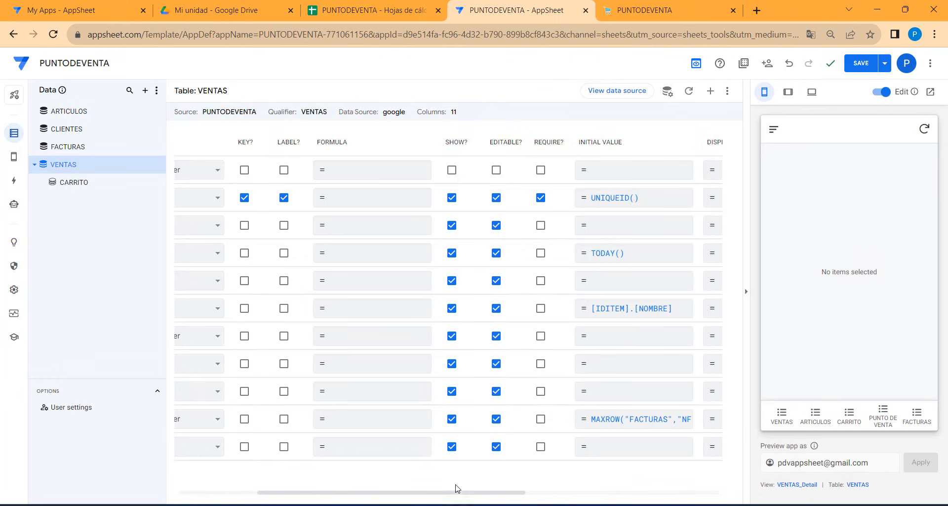
pyautogui.moveTo(454, 494); pyautogui.dragTo(298, 478)
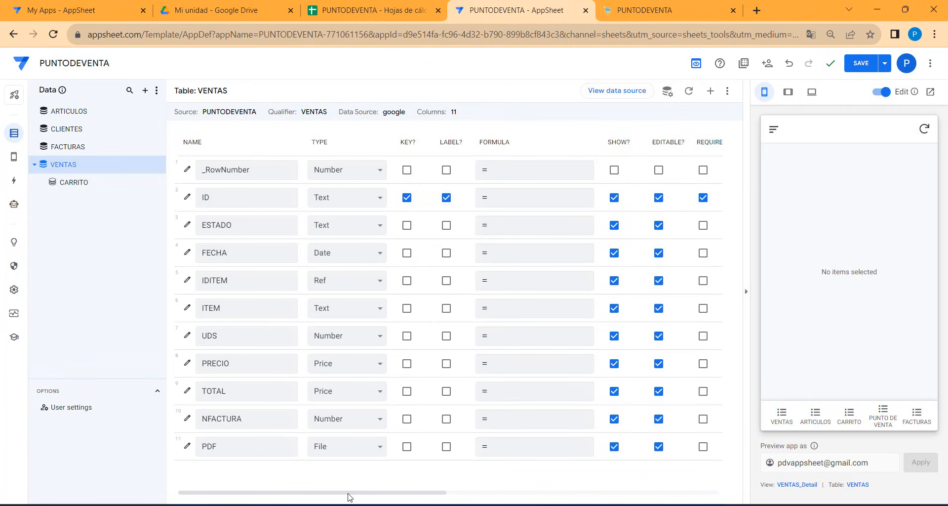
pyautogui.moveTo(348, 496); pyautogui.dragTo(407, 501)
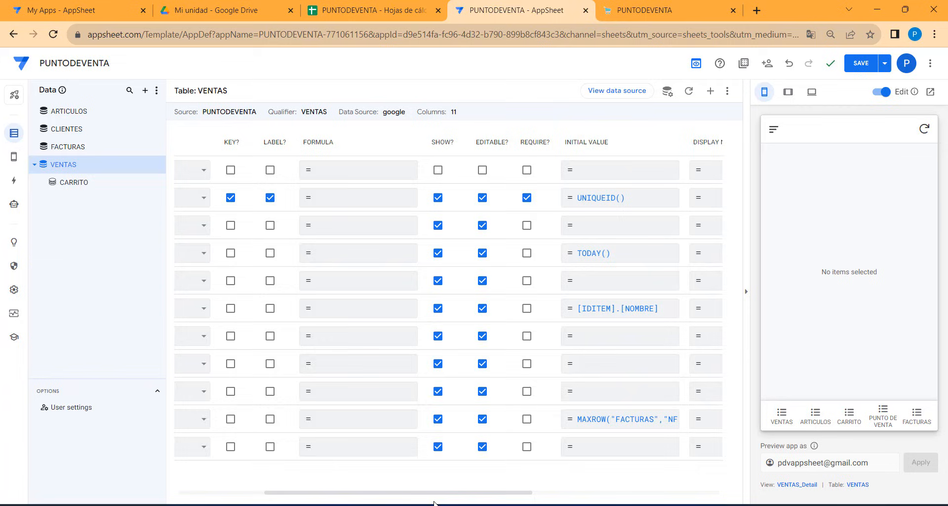
pyautogui.click(587, 369)
pyautogui.write('[ID')
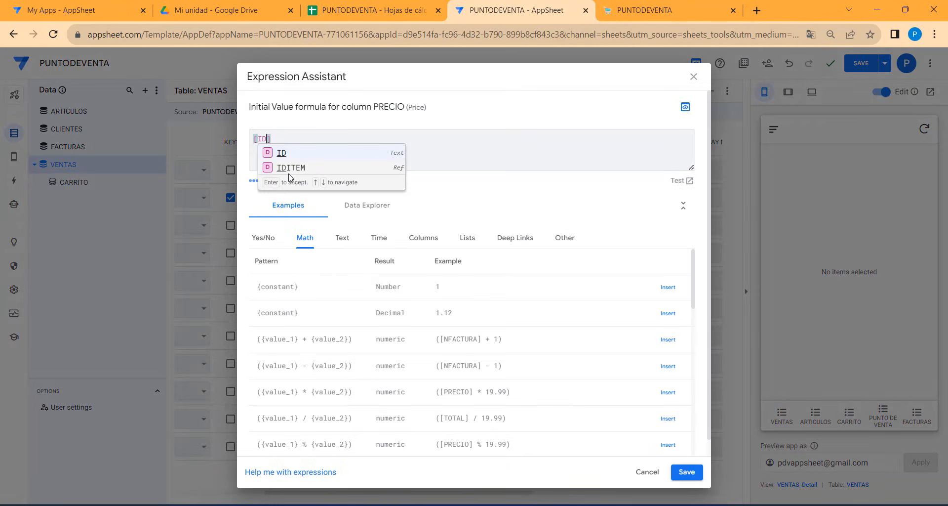
pyautogui.click(293, 167)
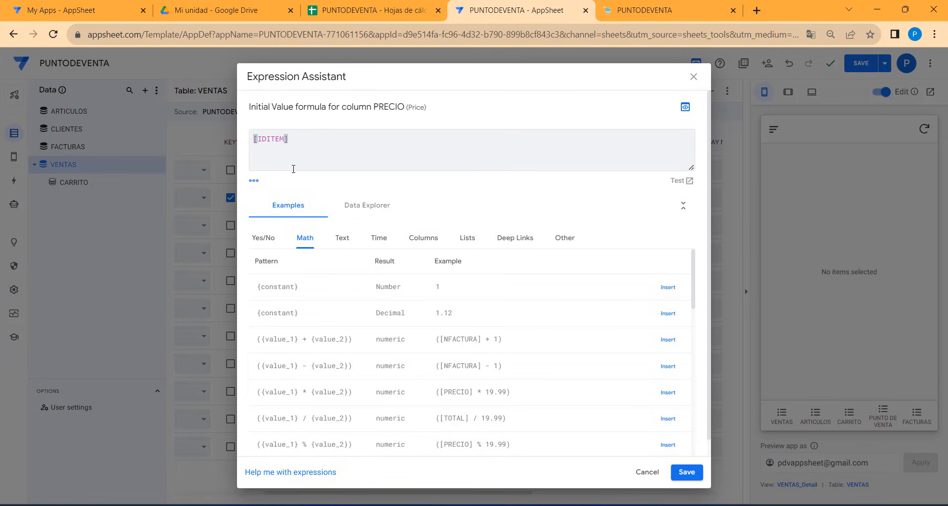
pyautogui.write('.[')
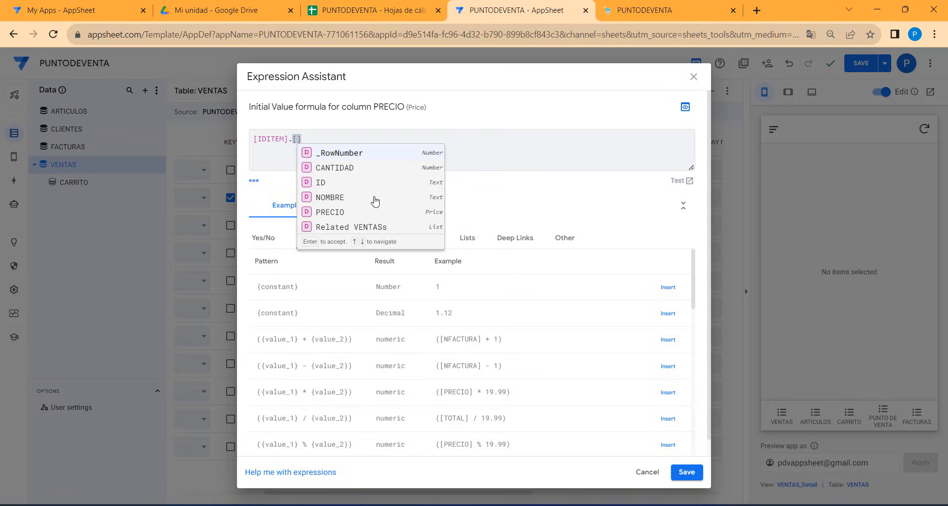
pyautogui.click(338, 213)
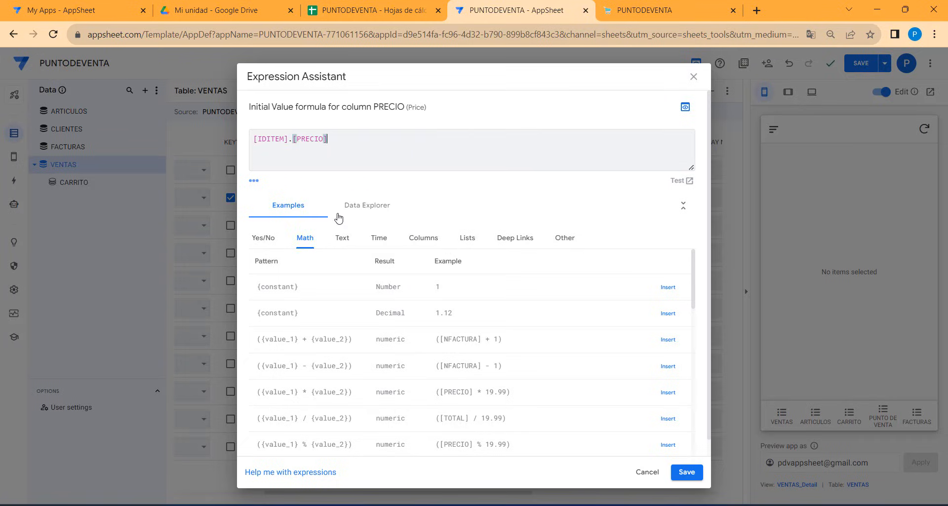
pyautogui.click(687, 472)
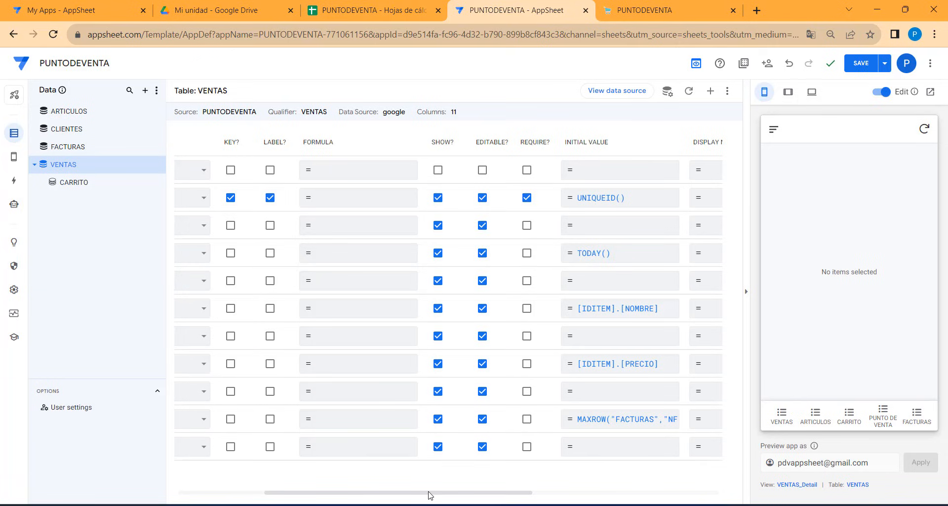
# Review the VENTAS table's column settings and save the app.
pyautogui.moveTo(428, 495)
pyautogui.mouseDown()
pyautogui.moveTo(298, 495)
pyautogui.moveTo(414, 495)
pyautogui.mouseUp()
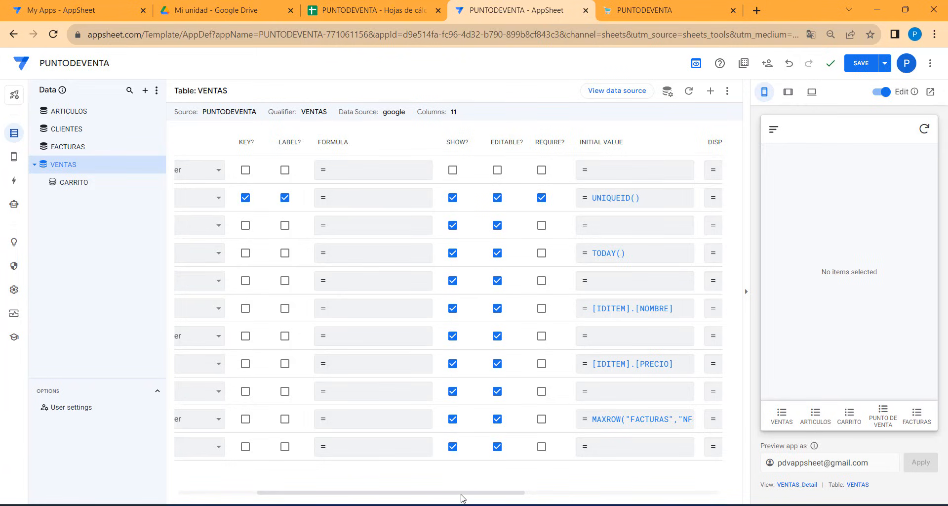
pyautogui.moveTo(462, 493); pyautogui.dragTo(359, 494)
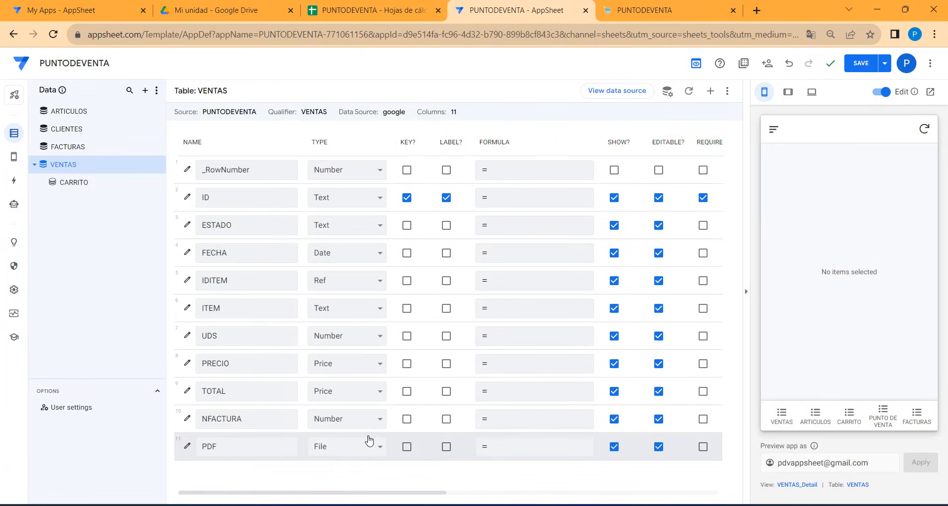
pyautogui.click(860, 63)
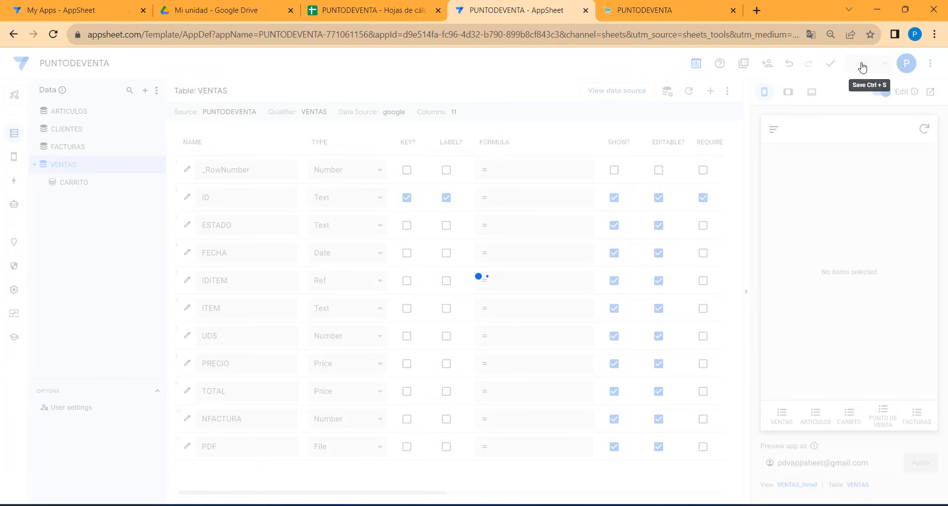
# Create a new action named PONER CANTIDAD A 0 for the ARTICULOS table.
pyautogui.click(13, 180)
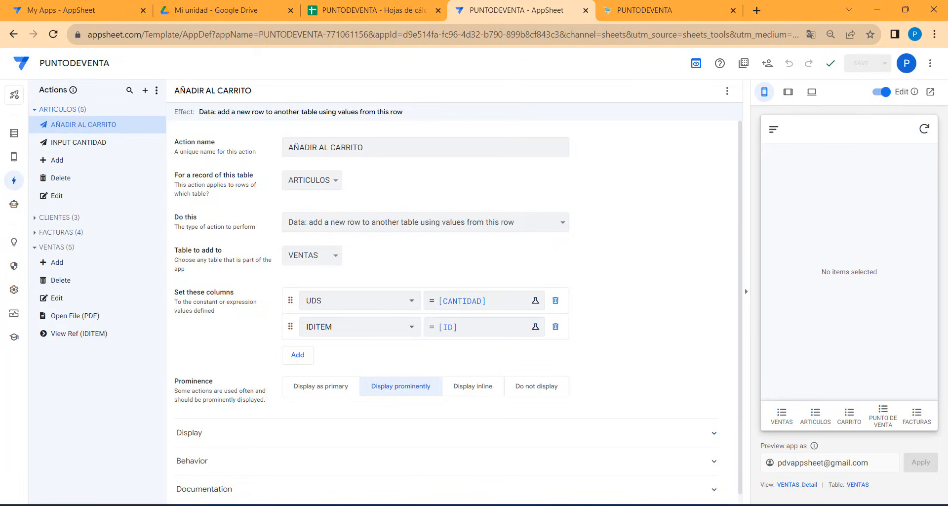
pyautogui.click(145, 91)
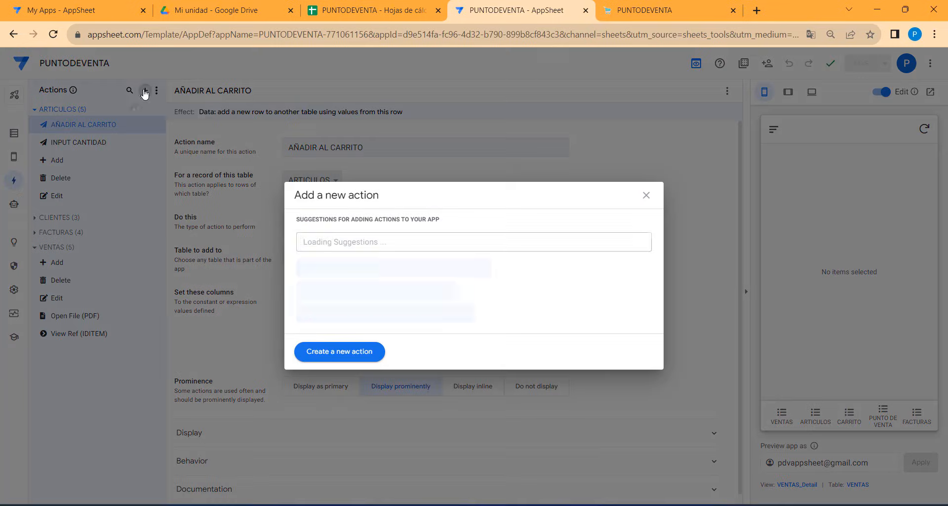
pyautogui.click(358, 352)
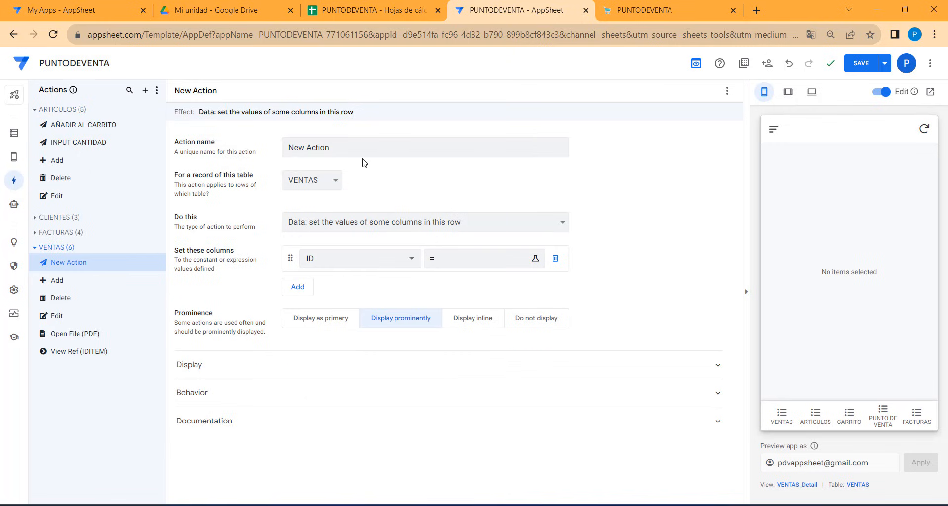
pyautogui.moveTo(348, 148); pyautogui.dragTo(270, 146)
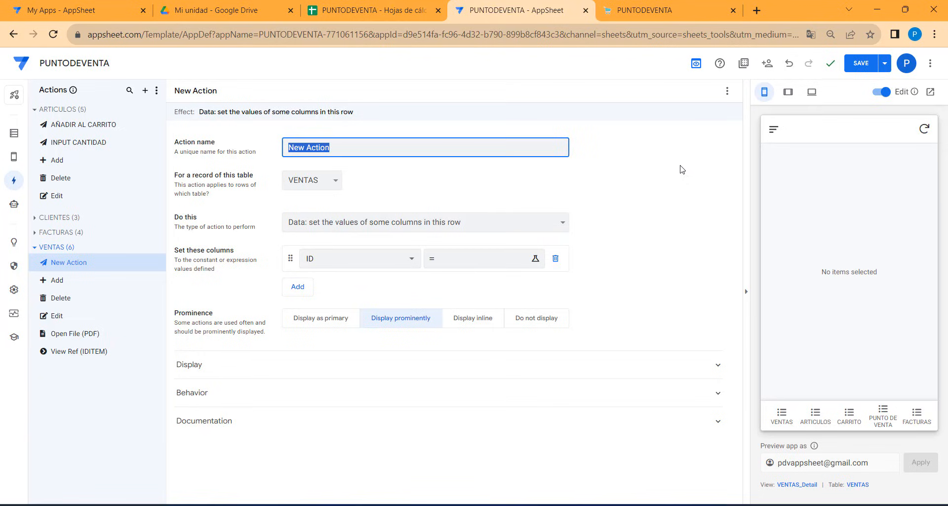
pyautogui.write('po')
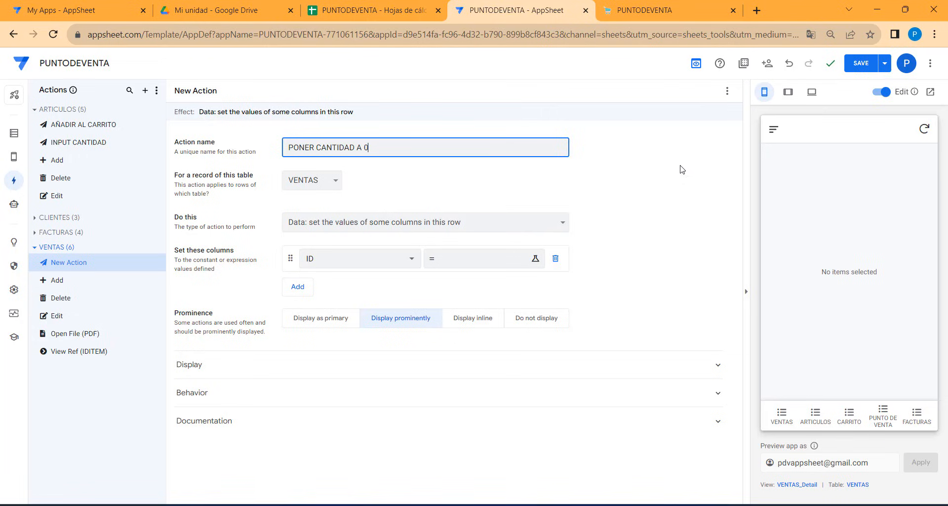
pyautogui.click(322, 185)
pyautogui.click(324, 195)
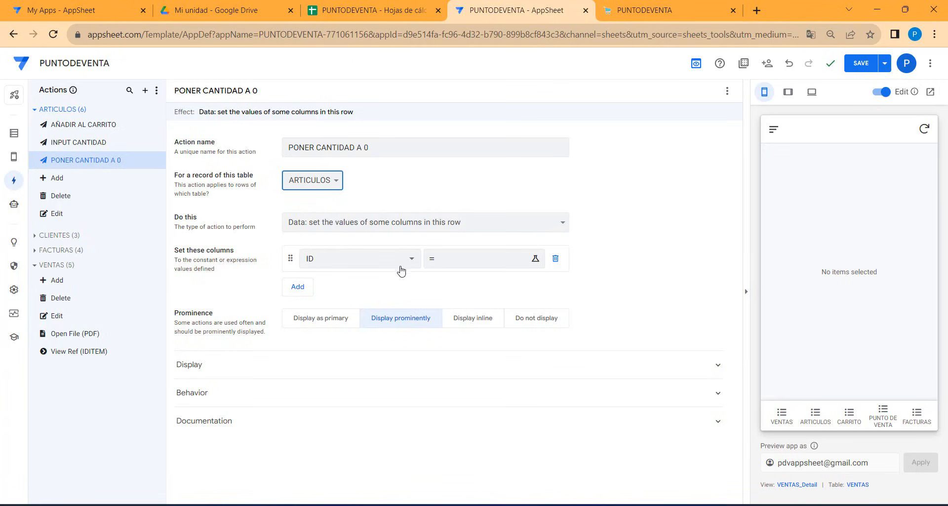
# Make the PONER CANTIDAD A 0 action set the CANTIDAD column to 0, and check that column in the spreadsheet's ARTICULOS sheet.
pyautogui.click(386, 222)
pyautogui.click(386, 223)
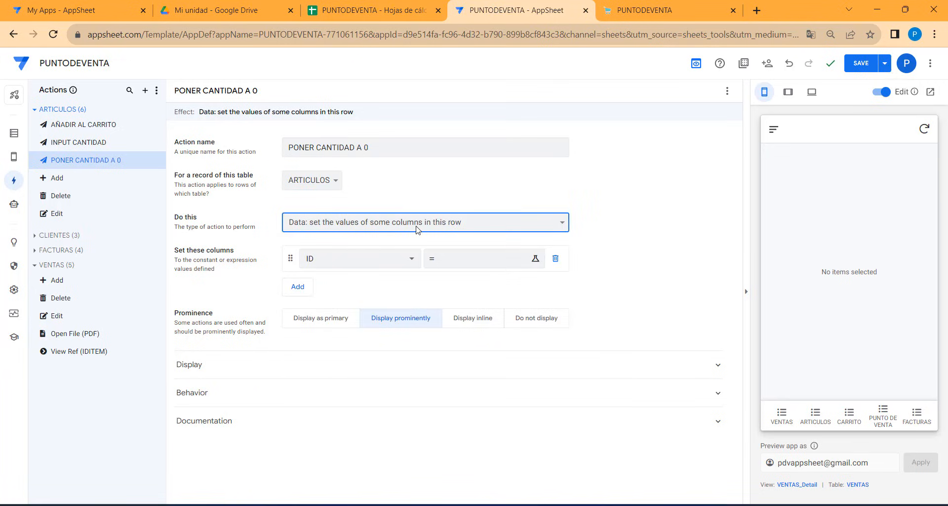
pyautogui.click(381, 264)
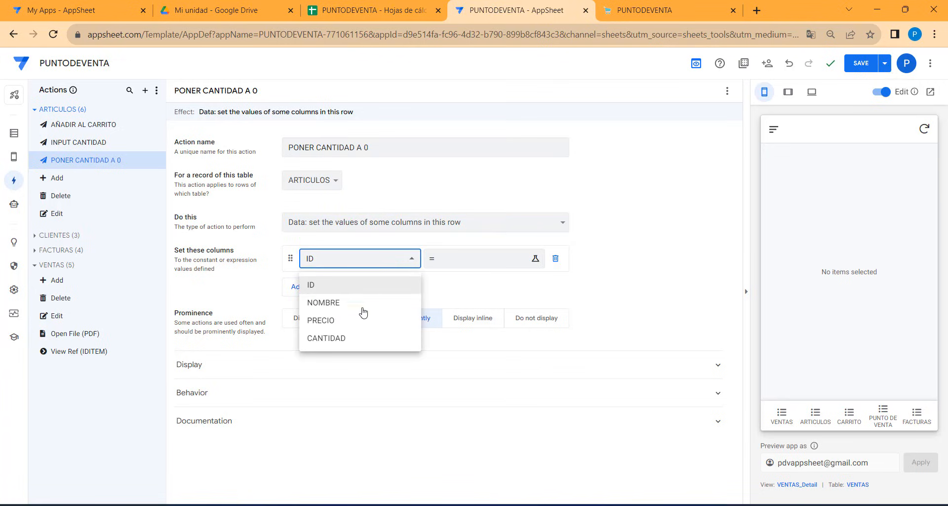
pyautogui.click(337, 338)
pyautogui.click(450, 262)
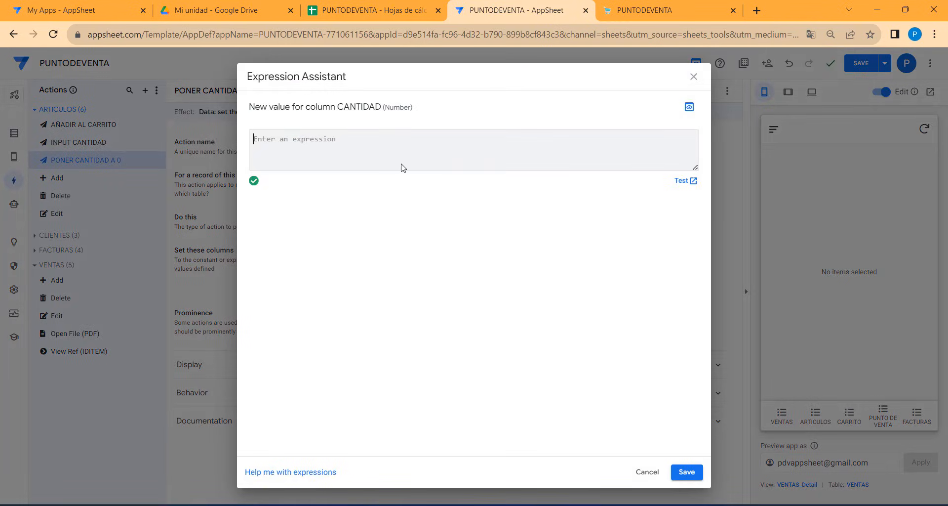
pyautogui.write('0')
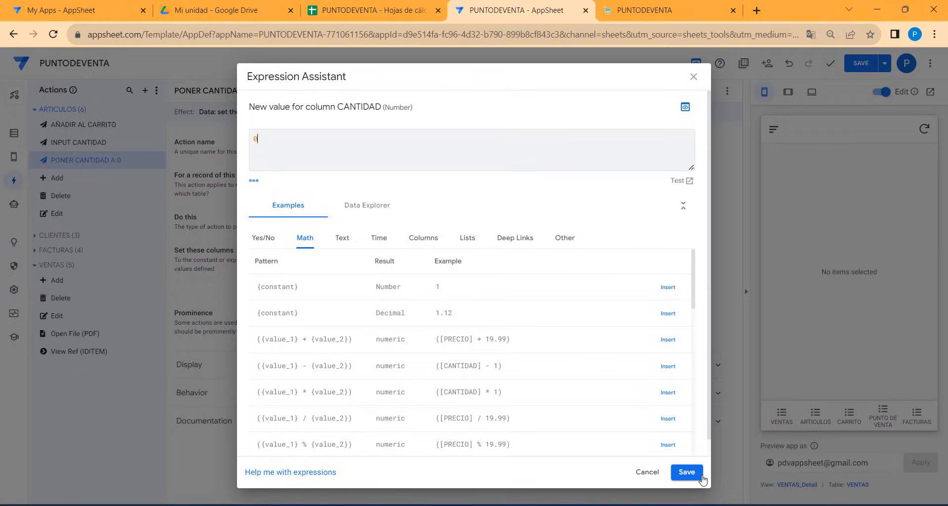
pyautogui.click(686, 471)
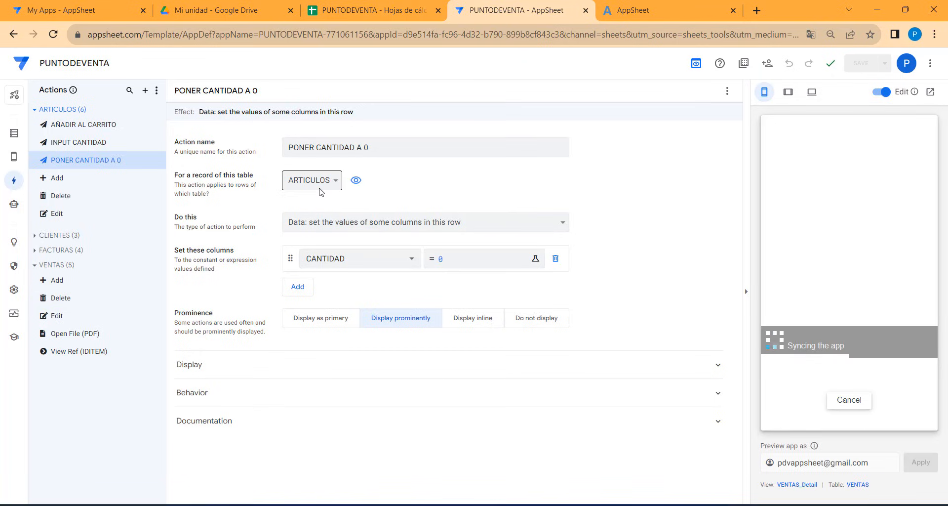
pyautogui.click(345, 10)
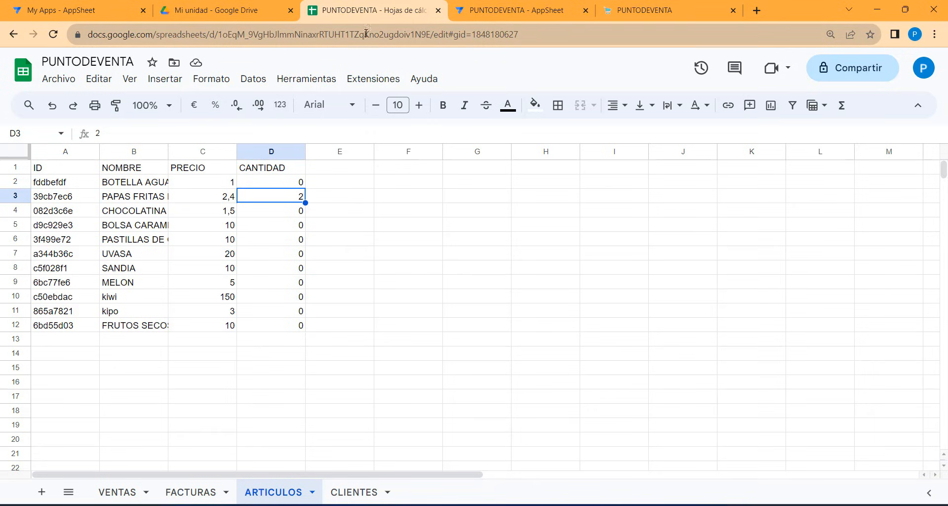
pyautogui.click(523, 10)
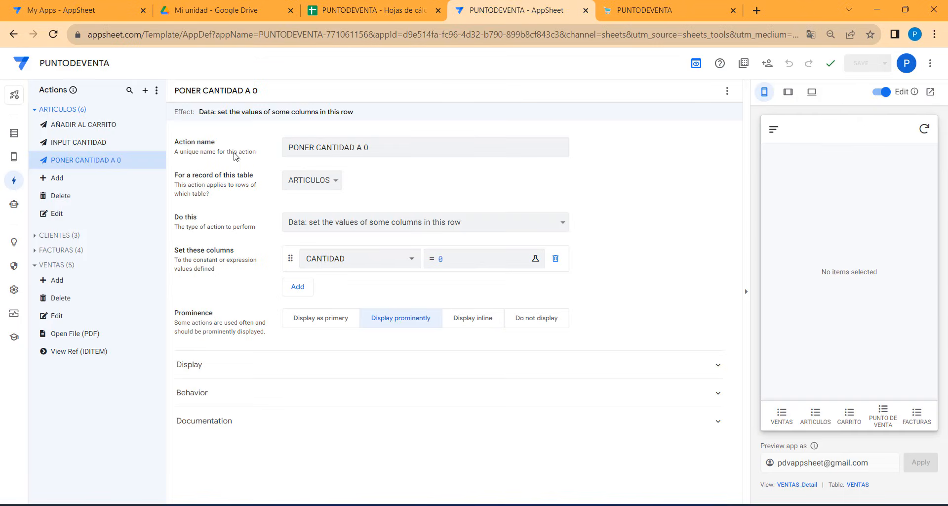
# In the AppSheet editor, create another new action named SECUENCIA.
pyautogui.click(145, 90)
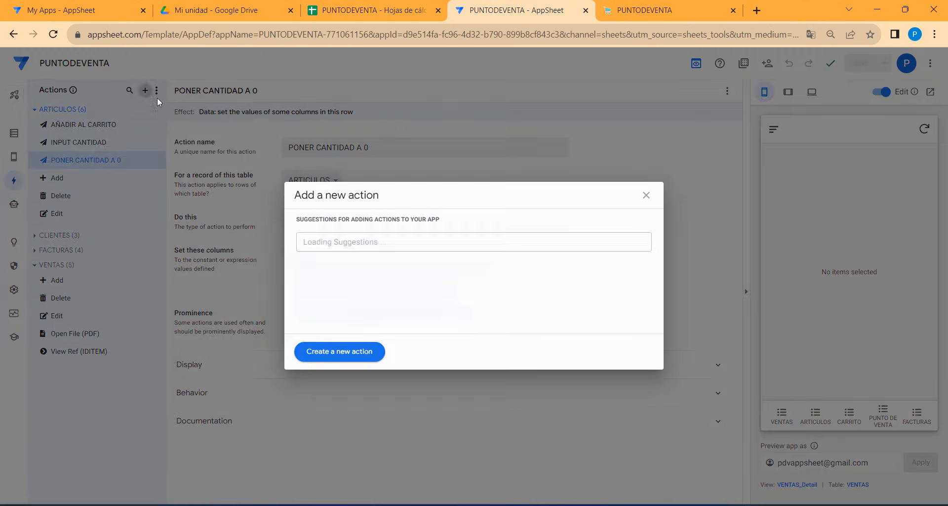
pyautogui.click(336, 356)
pyautogui.moveTo(345, 147); pyautogui.dragTo(287, 145)
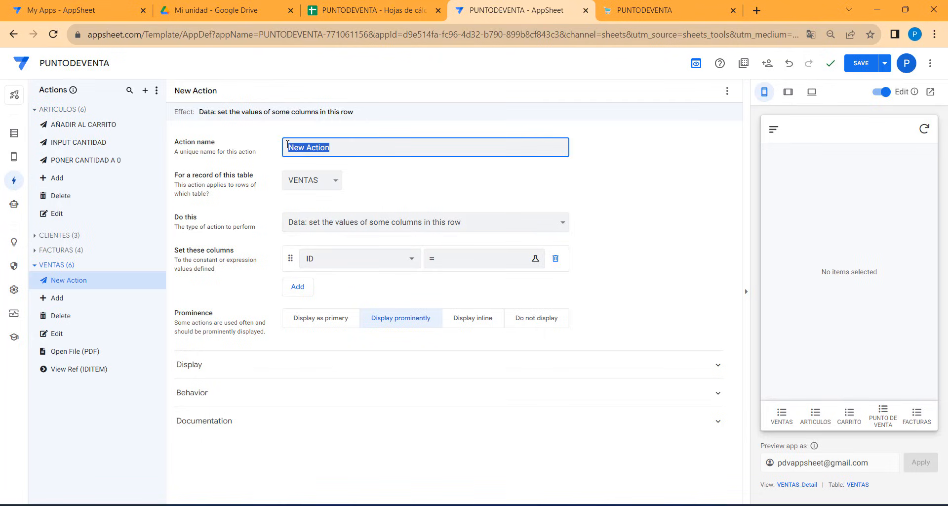
pyautogui.write('SECUENCIA')
# Make the SECUENCIA action execute a grouped sequence of actions for records of the ARTICULOS table.
pyautogui.click(334, 222)
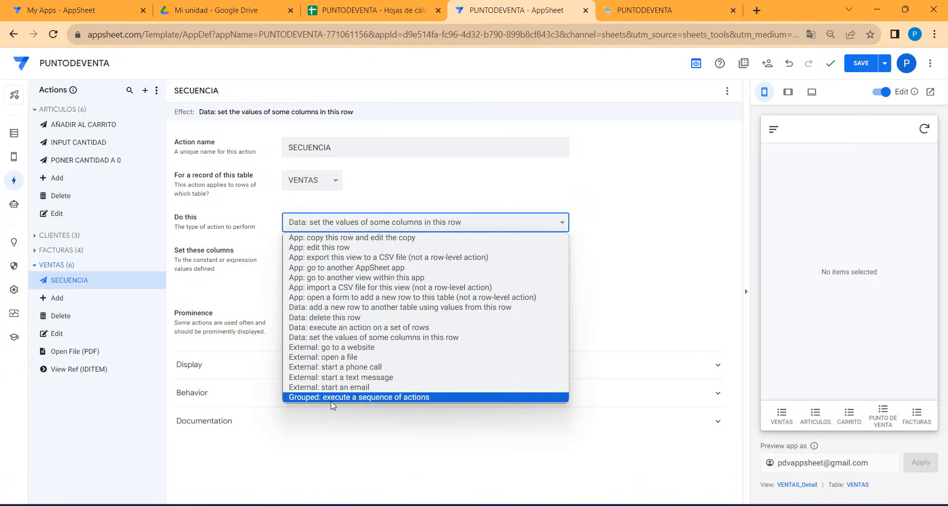
pyautogui.click(390, 398)
pyautogui.click(298, 258)
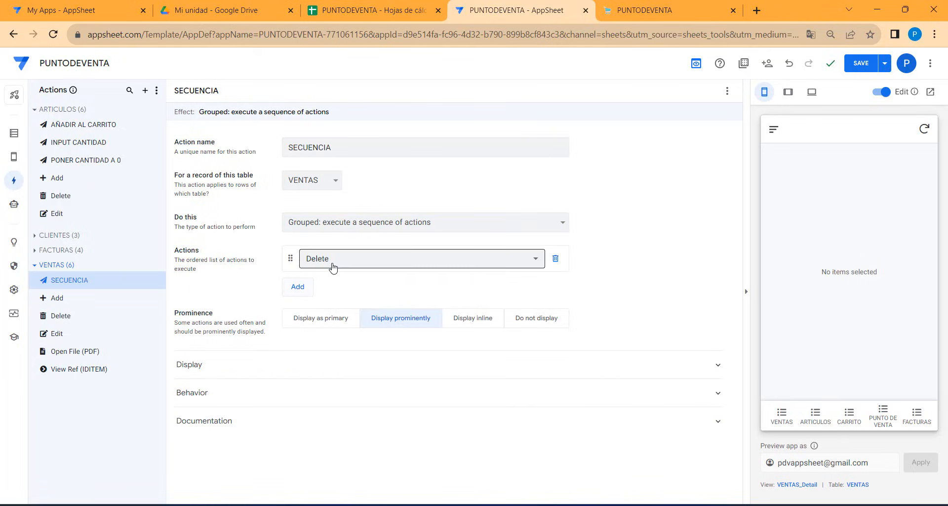
pyautogui.click(332, 265)
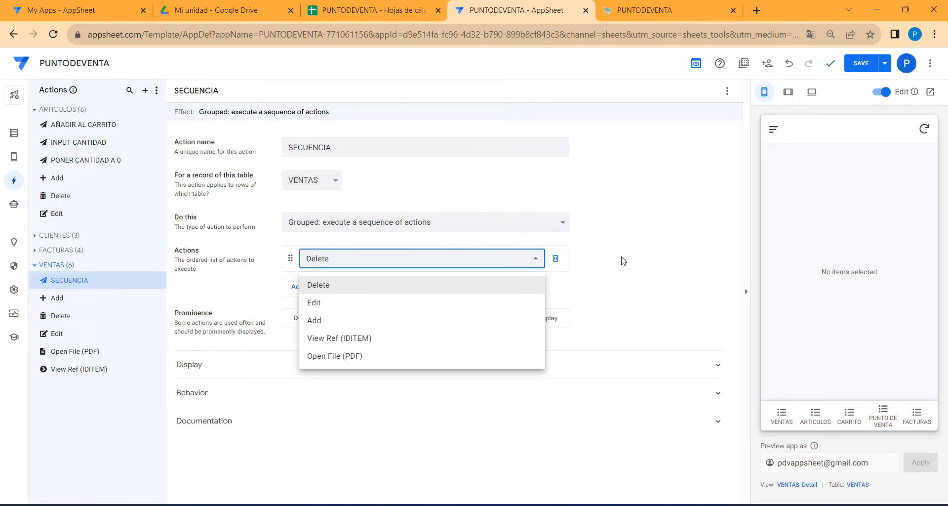
pyautogui.click(686, 260)
pyautogui.click(333, 182)
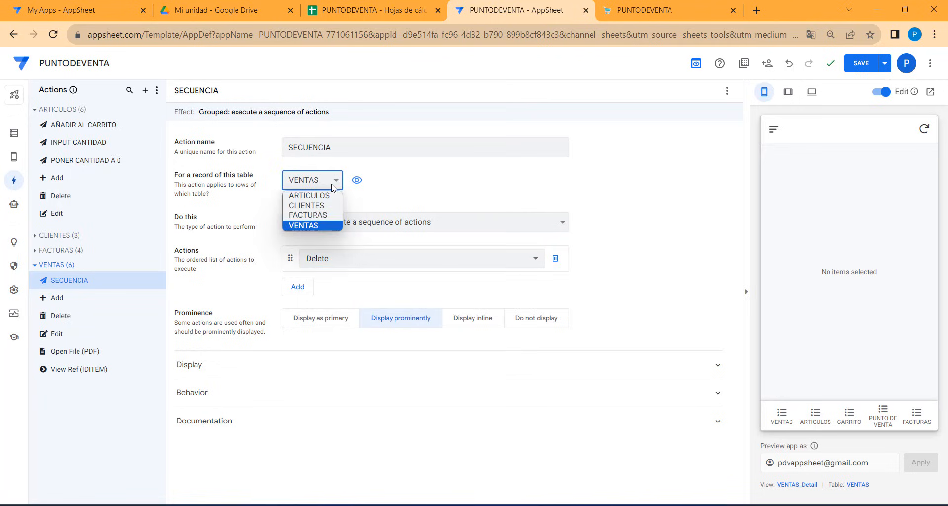
pyautogui.click(313, 195)
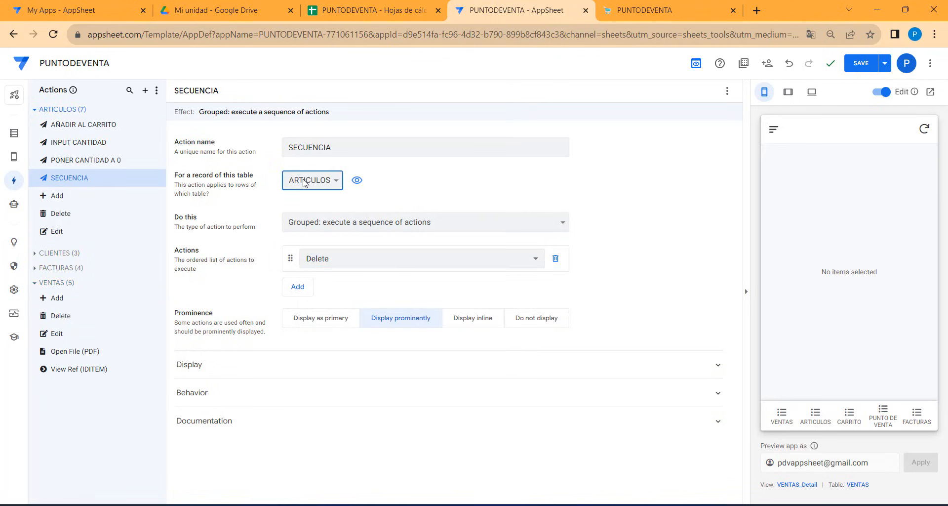
# Fill the SECUENCIA sequence with INPUT CANTIDAD, AÑADIR AL CARRITO and PONER CANTIDAD A 0 in that order, and save the app.
pyautogui.click(327, 259)
pyautogui.click(348, 339)
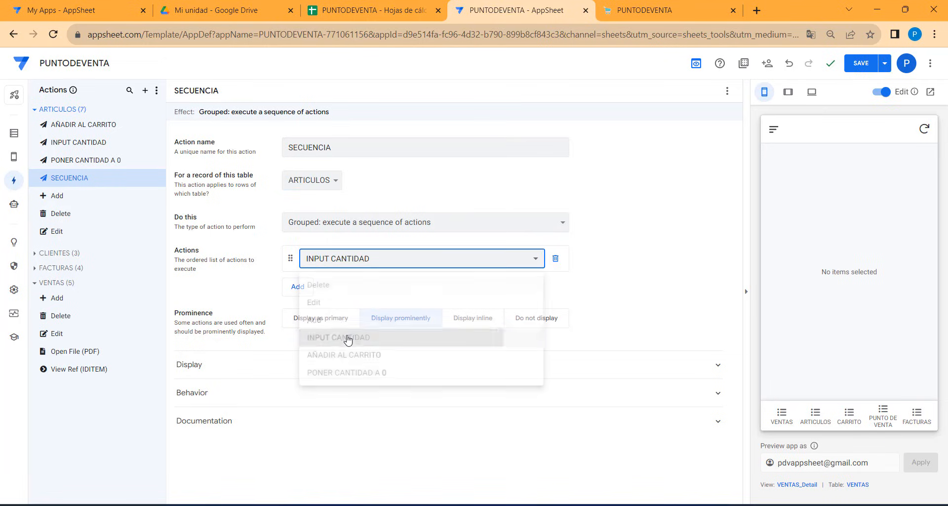
pyautogui.click(298, 289)
pyautogui.click(327, 285)
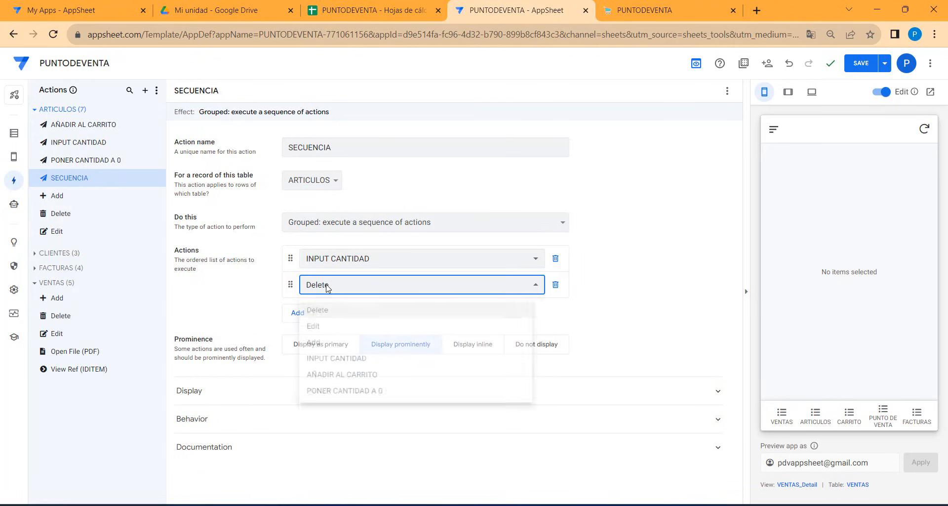
pyautogui.click(339, 379)
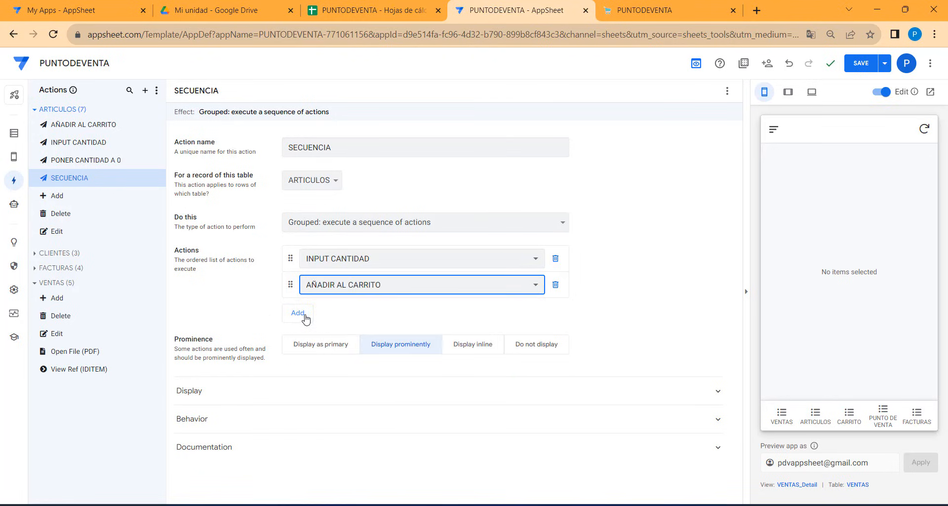
pyautogui.click(298, 312)
pyautogui.click(387, 311)
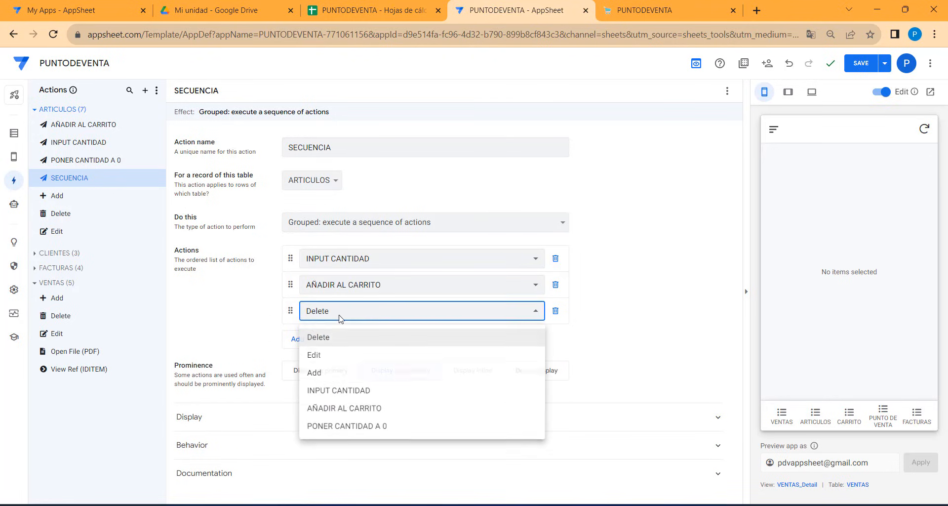
pyautogui.click(359, 427)
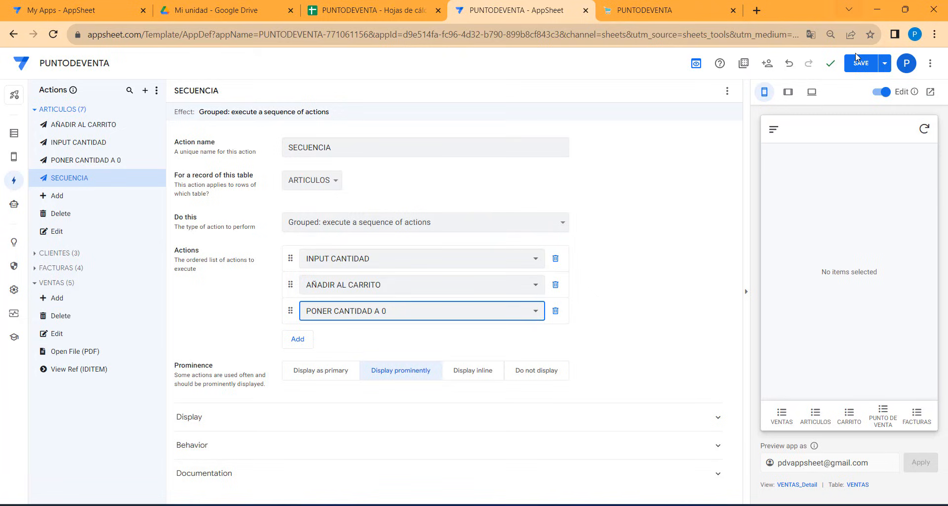
pyautogui.click(860, 69)
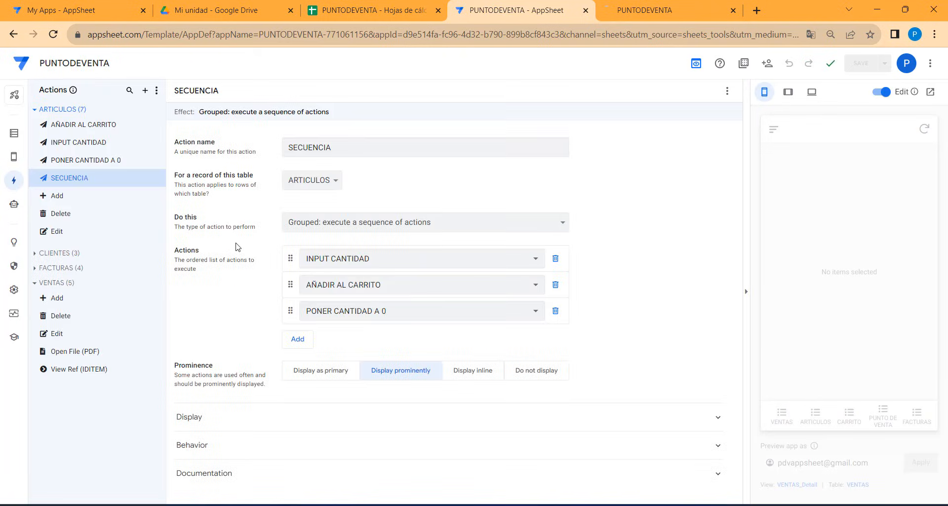
# Set the ARTICULOS view's Row Selected event action to SECUENCIA and save the app.
pyautogui.click(14, 157)
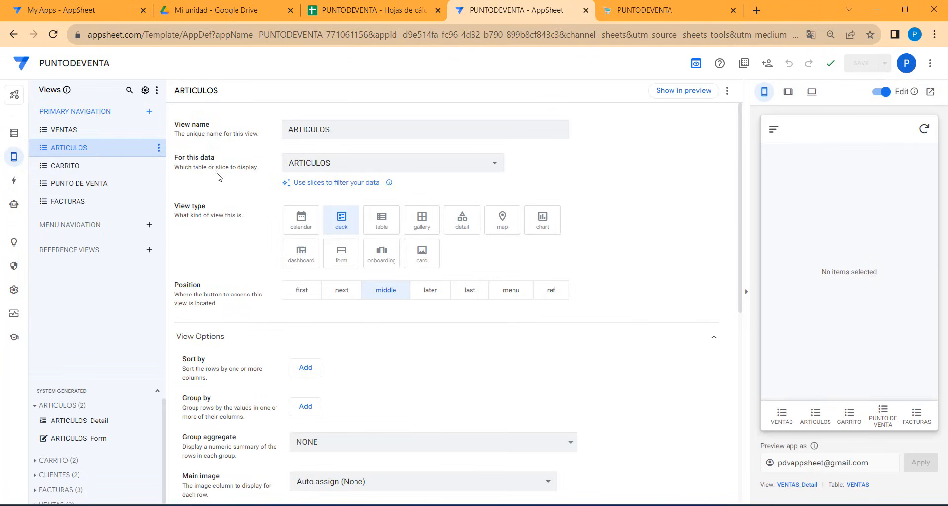
pyautogui.scroll(-7, 504, 387)
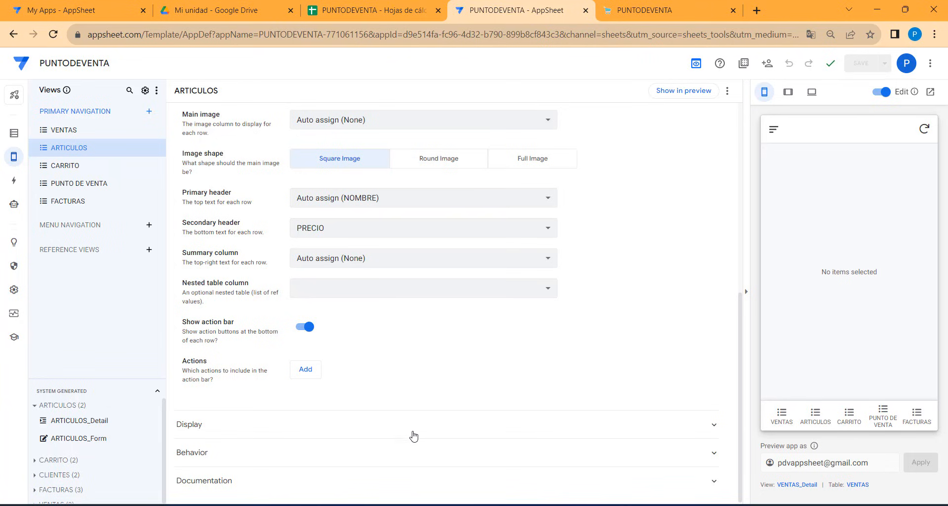
pyautogui.click(414, 452)
pyautogui.scroll(-3, 448, 383)
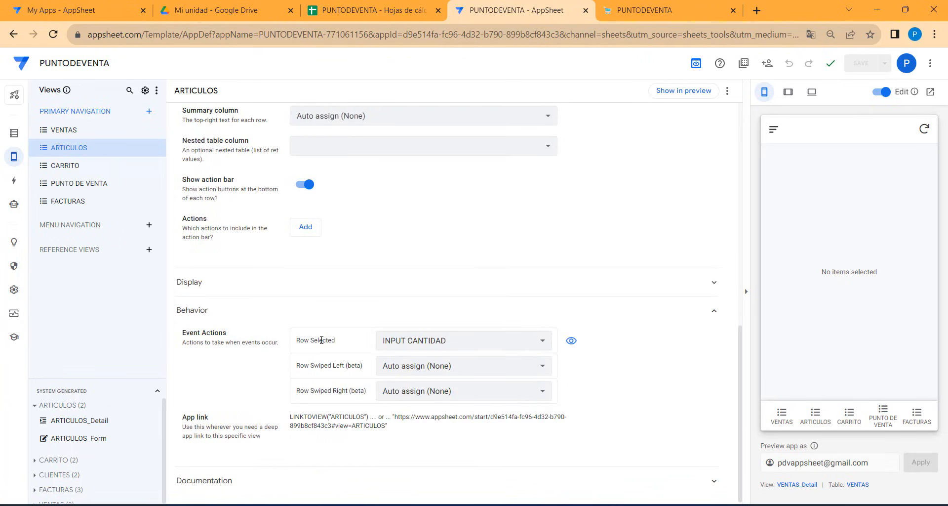
pyautogui.moveTo(344, 345); pyautogui.dragTo(301, 340)
pyautogui.click(437, 340)
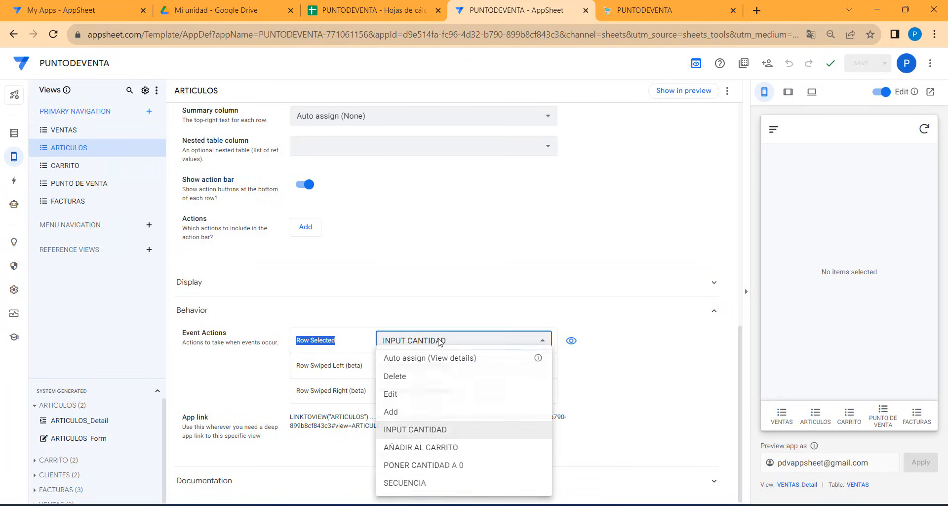
pyautogui.click(418, 481)
pyautogui.click(387, 286)
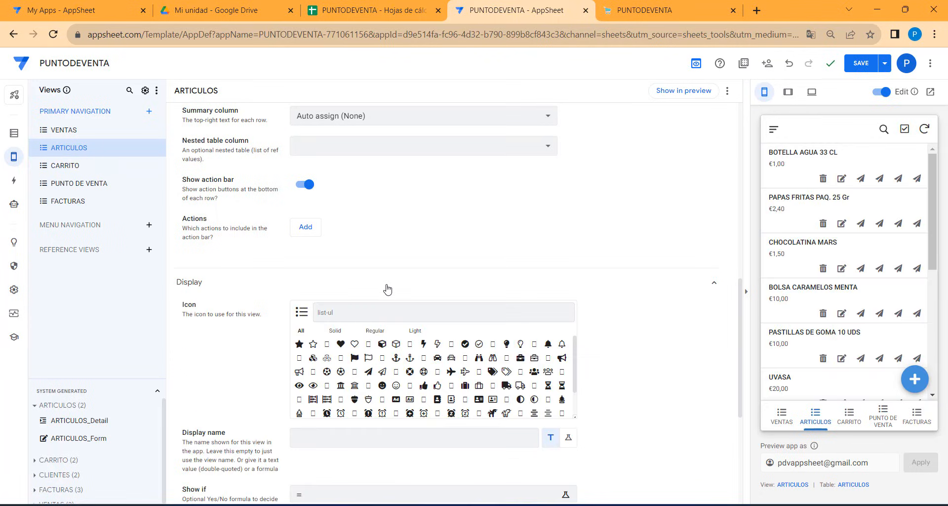
pyautogui.click(860, 63)
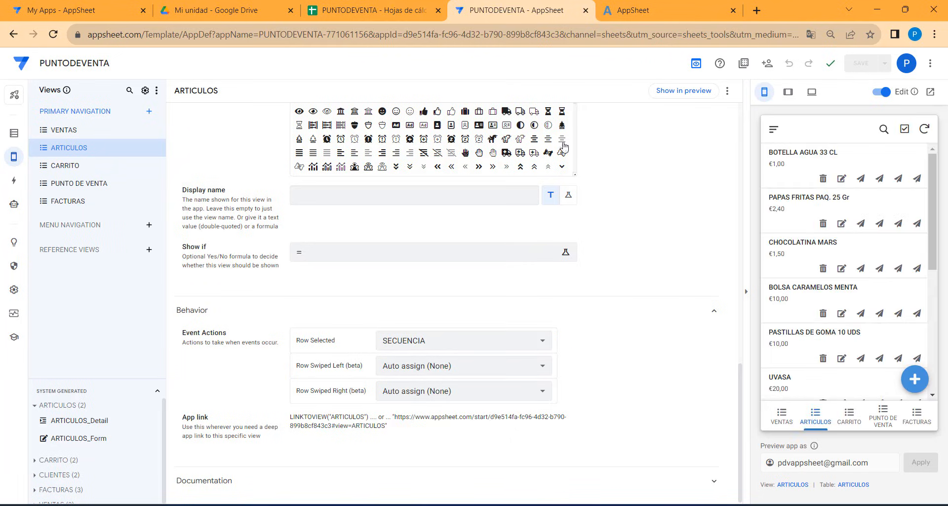
# Switch to the running PUNTODEVENTA app and check its PUNTO DE VENTA view.
pyautogui.click(671, 10)
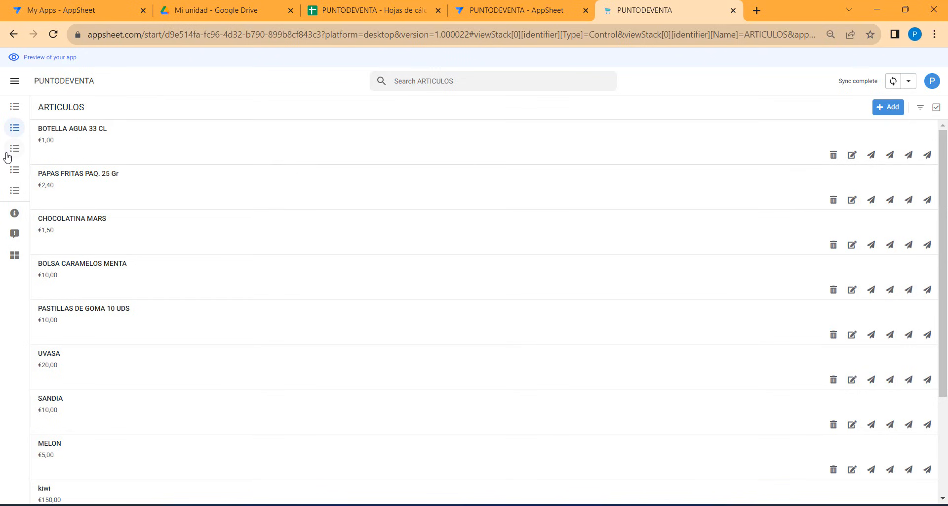
pyautogui.click(14, 170)
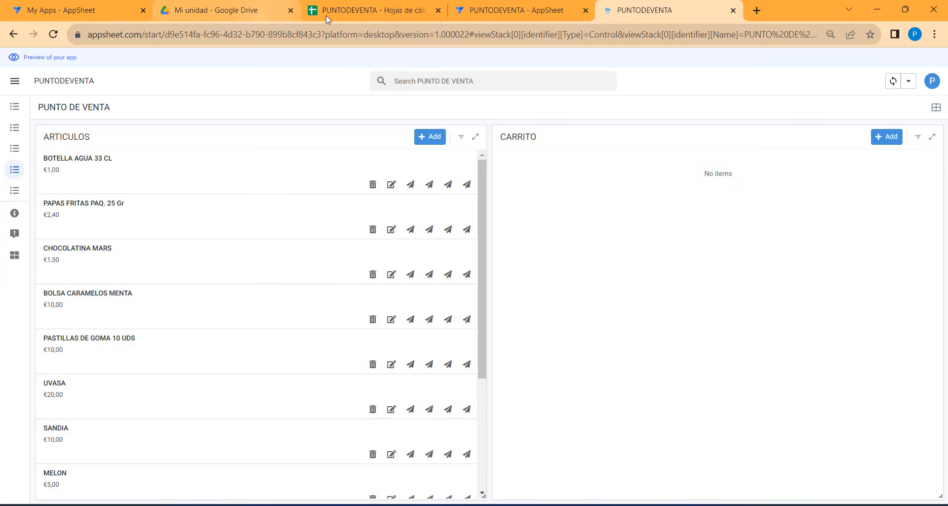
# In the AppSheet editor, set the prominence of AÑADIR AL CARRITO, INPUT CANTIDAD, PONER CANTIDAD A 0 and SECUENCIA to Do not display.
pyautogui.click(482, 11)
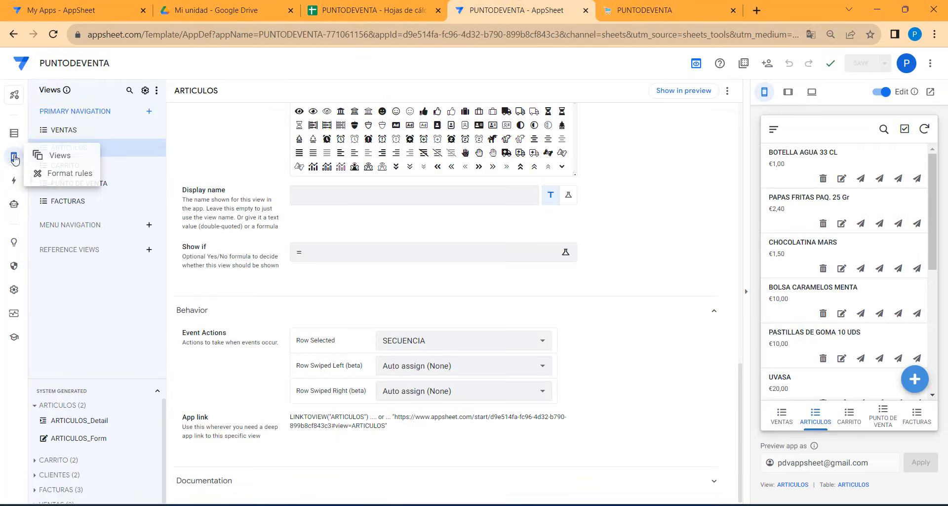
pyautogui.click(14, 180)
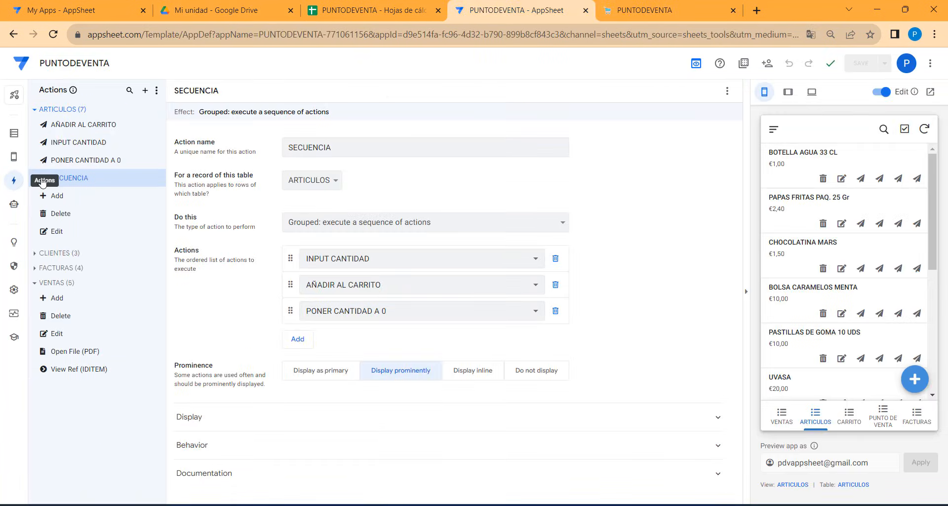
pyautogui.click(89, 129)
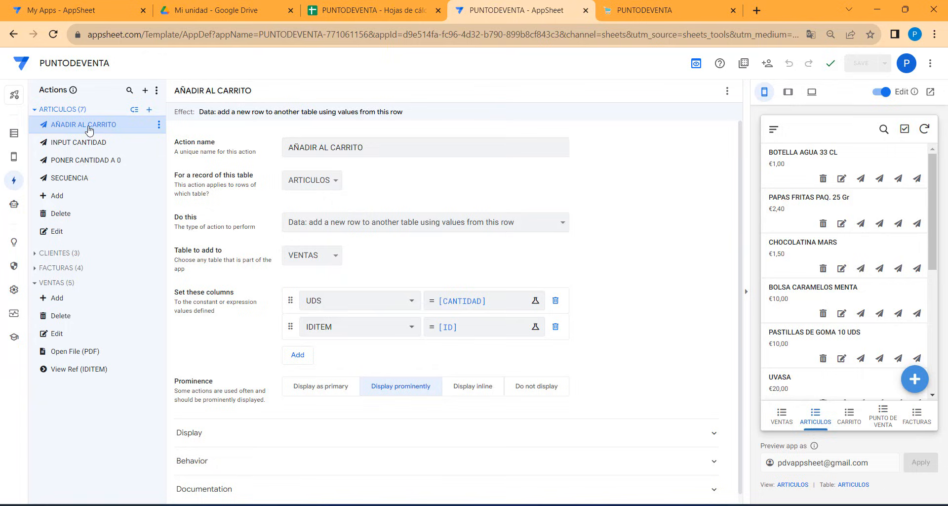
pyautogui.click(542, 391)
pyautogui.click(103, 143)
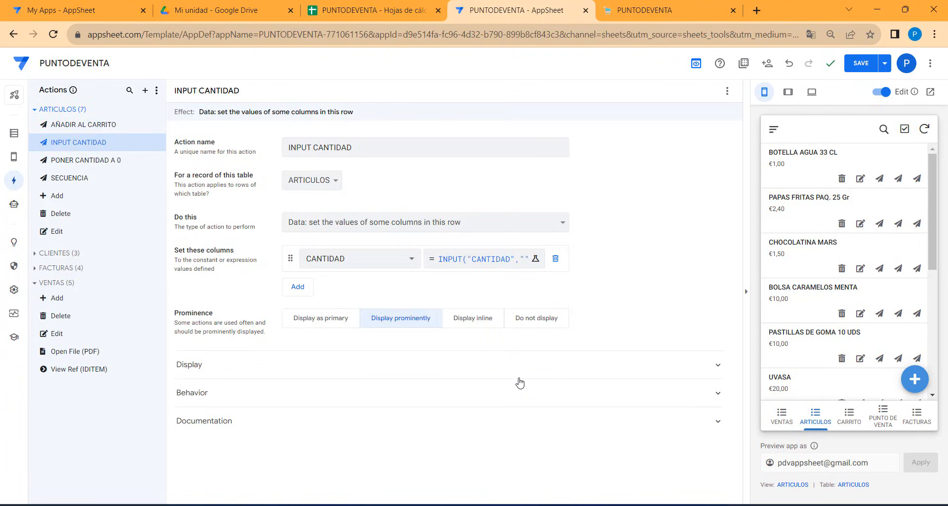
pyautogui.click(530, 325)
pyautogui.click(92, 160)
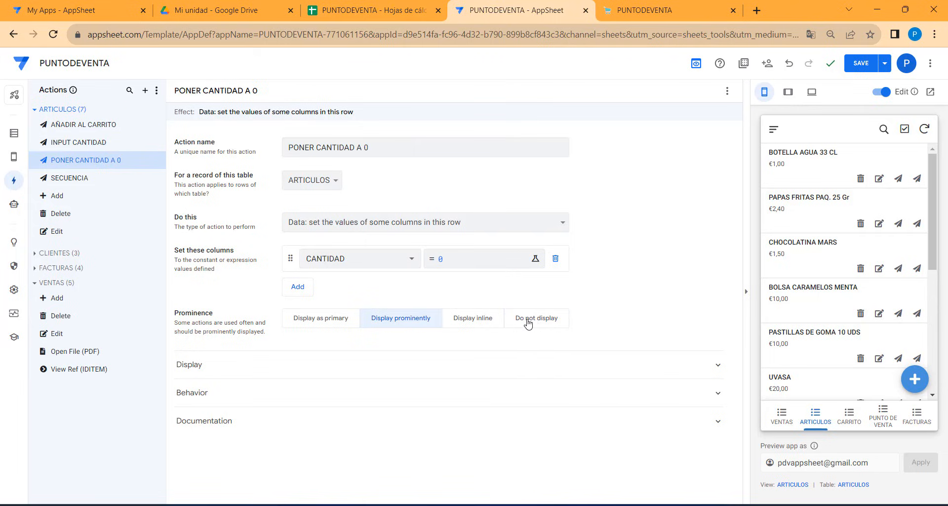
pyautogui.click(529, 323)
pyautogui.click(78, 178)
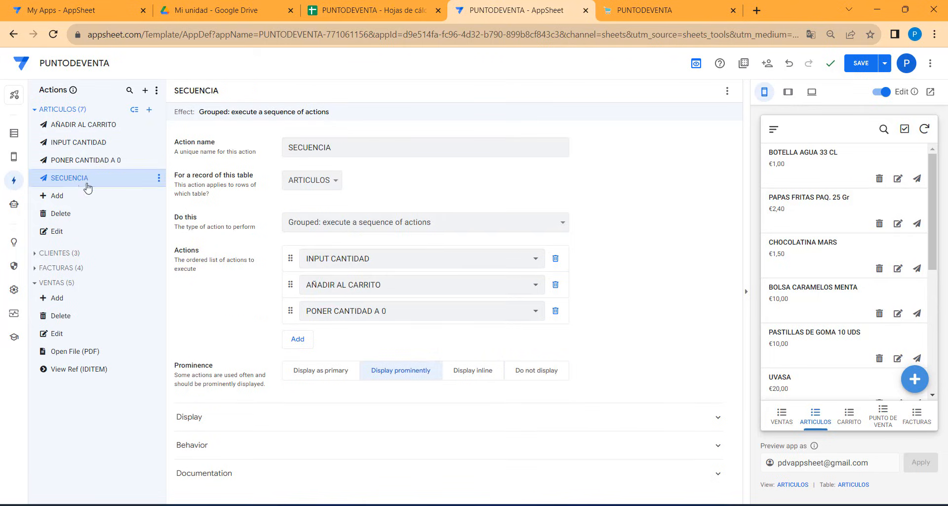
pyautogui.click(550, 376)
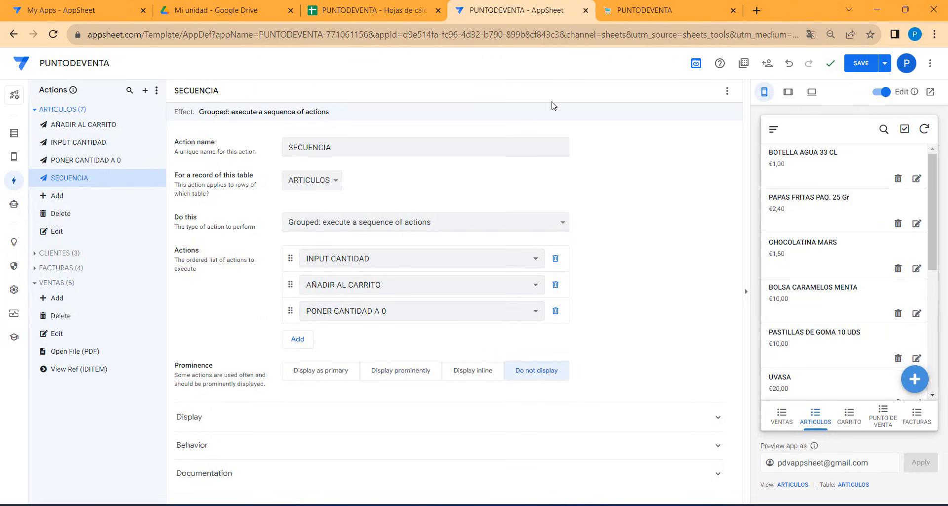
# In the running PUNTODEVENTA app, select CHOCOLATINA MARS and save a quantity of 5 to test the sequence.
pyautogui.click(645, 14)
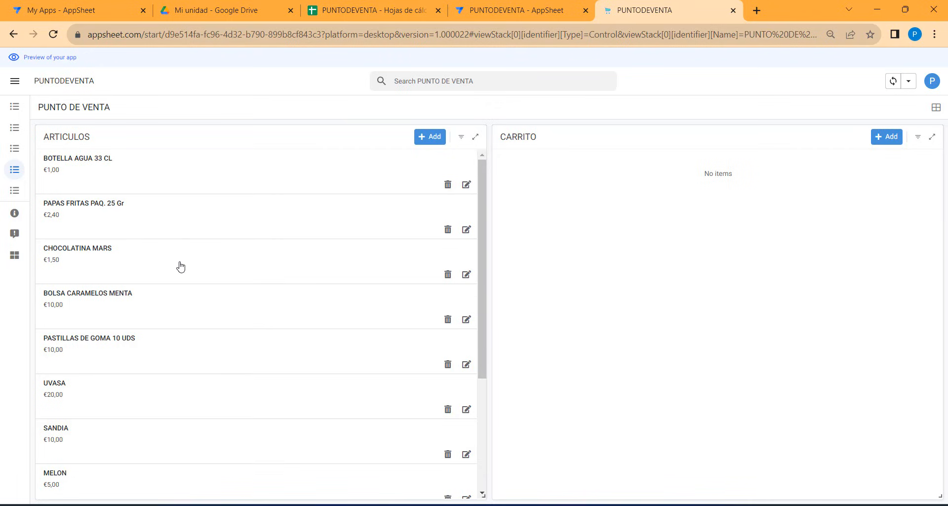
pyautogui.click(154, 266)
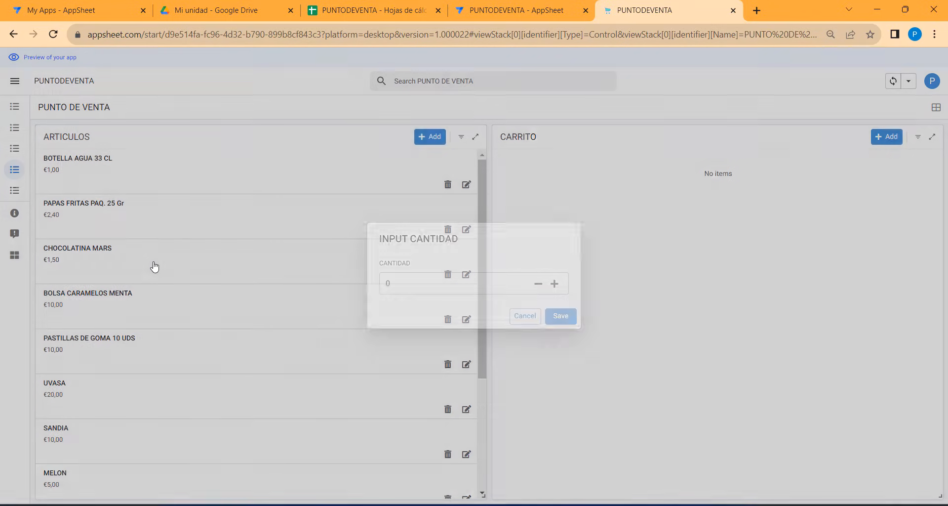
pyautogui.click(412, 284)
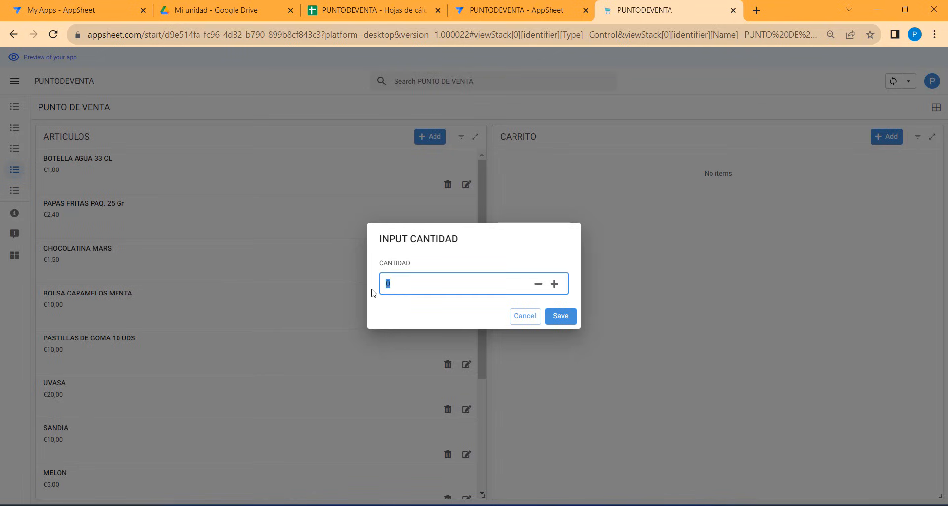
pyautogui.write('5')
pyautogui.click(561, 317)
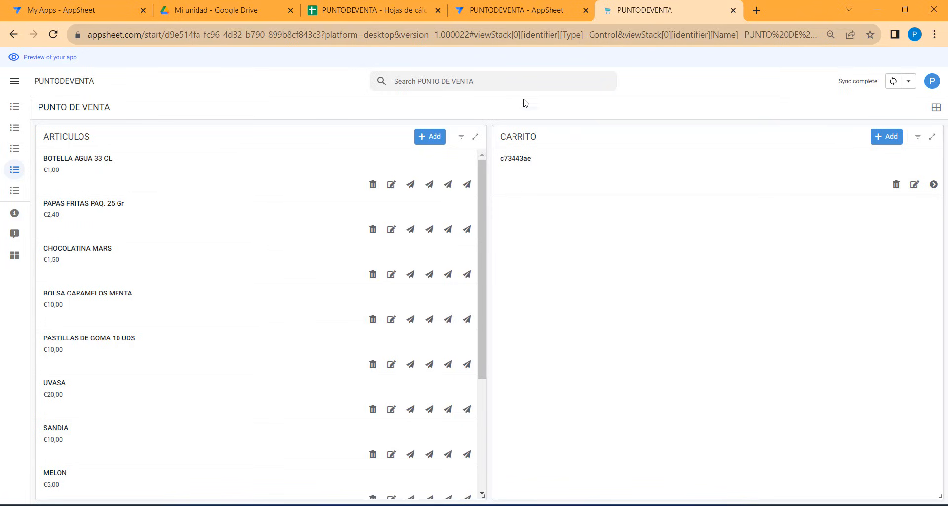
# In the AppSheet editor, set the CARRITO view's primary header to the ITEM column.
pyautogui.click(508, 11)
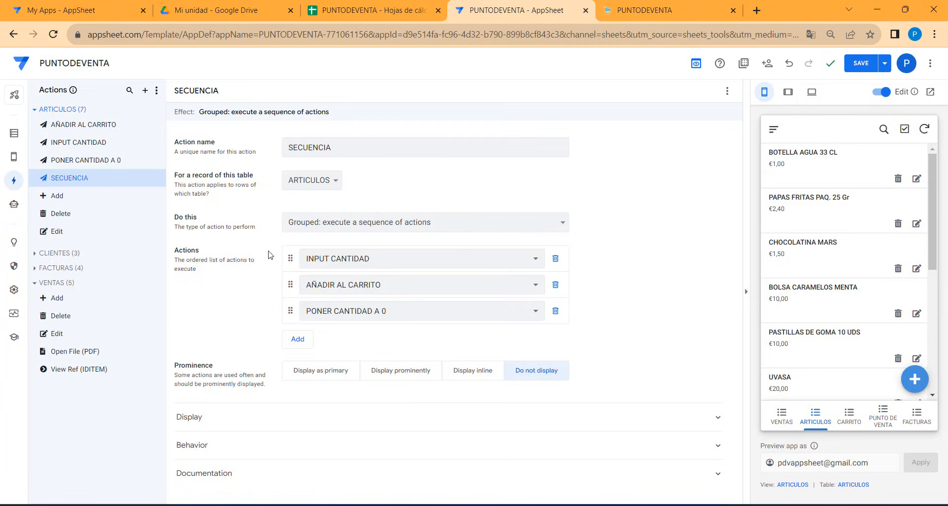
pyautogui.click(14, 157)
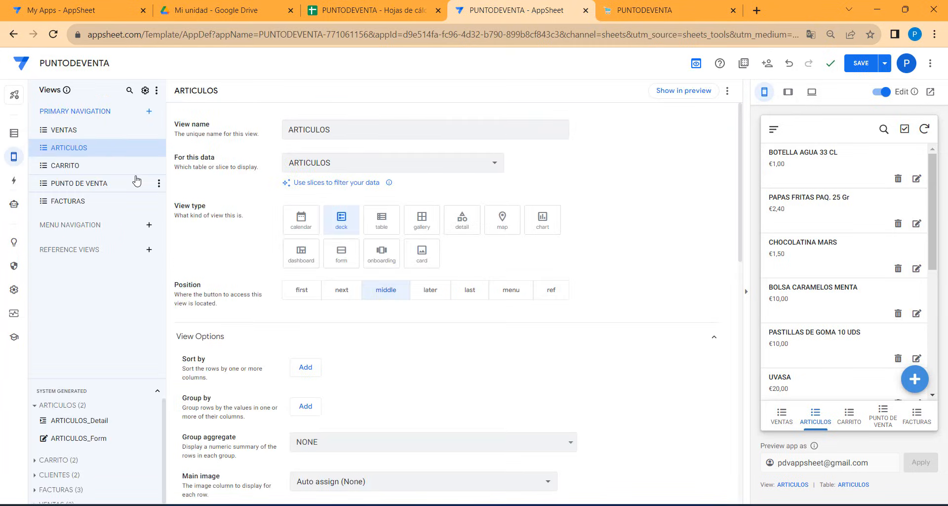
pyautogui.click(70, 166)
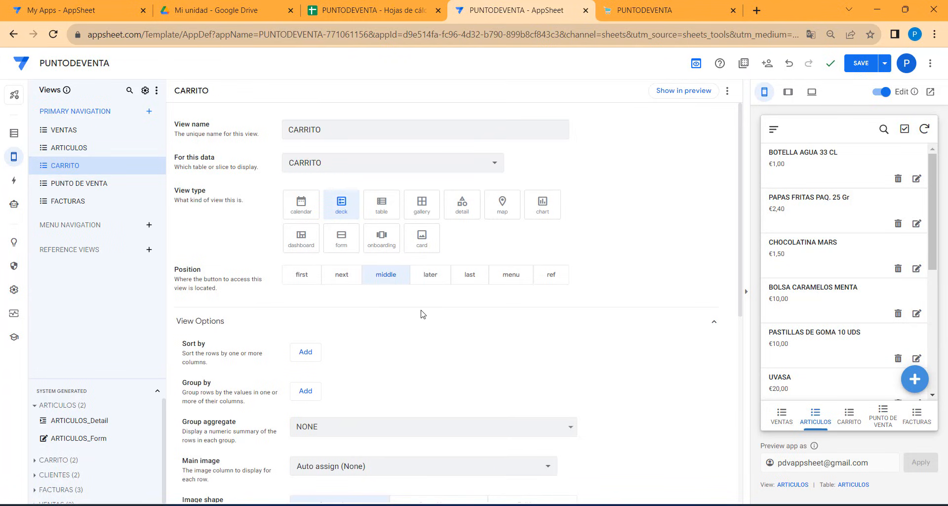
pyautogui.scroll(-3, 423, 313)
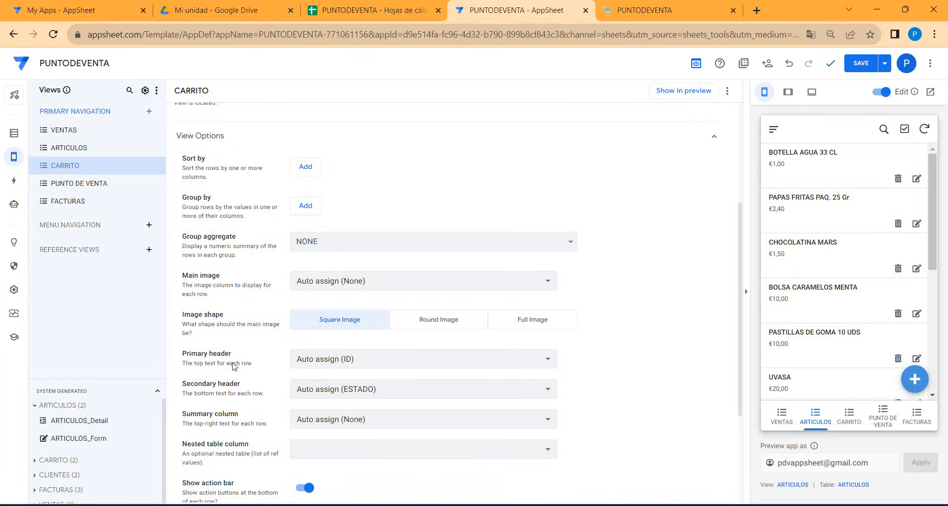
pyautogui.click(657, 11)
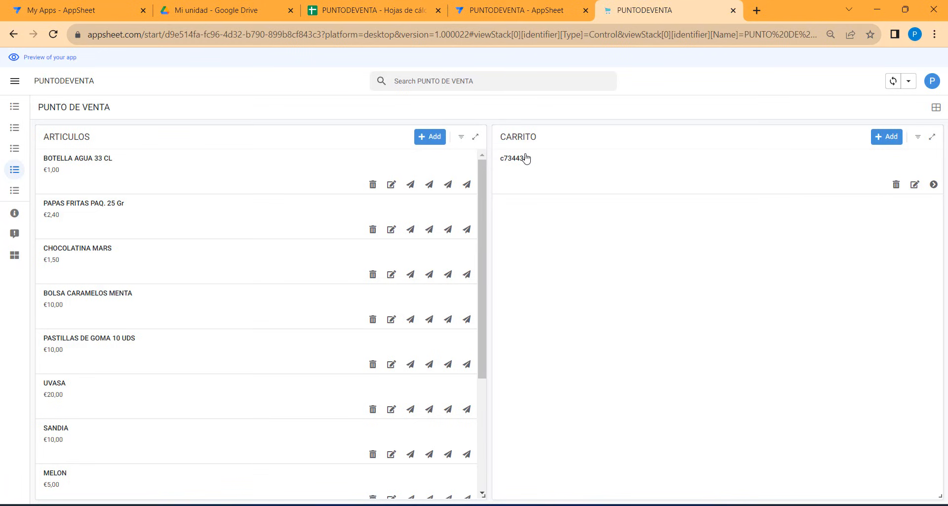
pyautogui.click(518, 10)
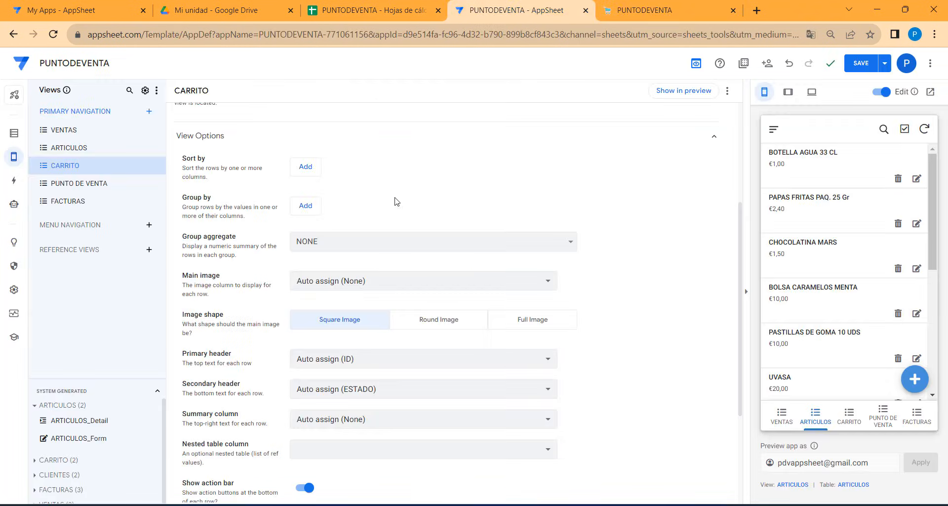
pyautogui.click(360, 367)
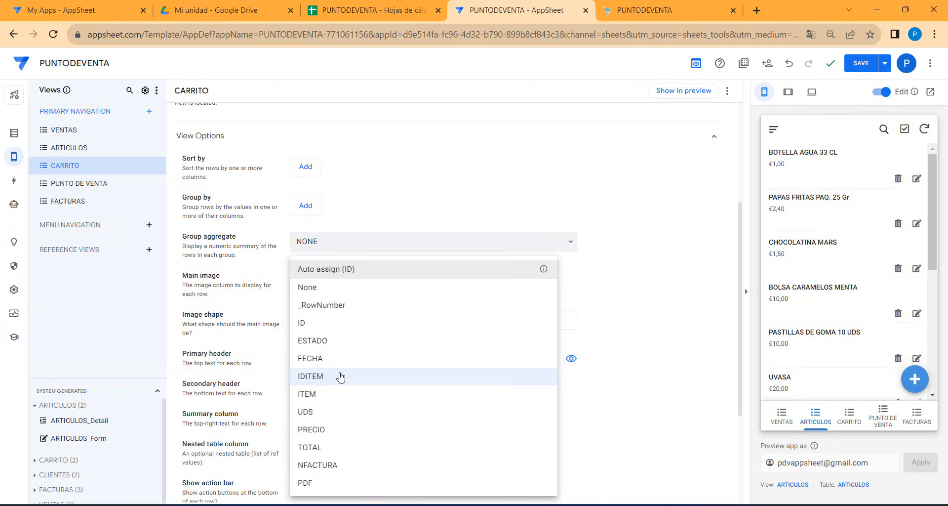
pyautogui.click(311, 393)
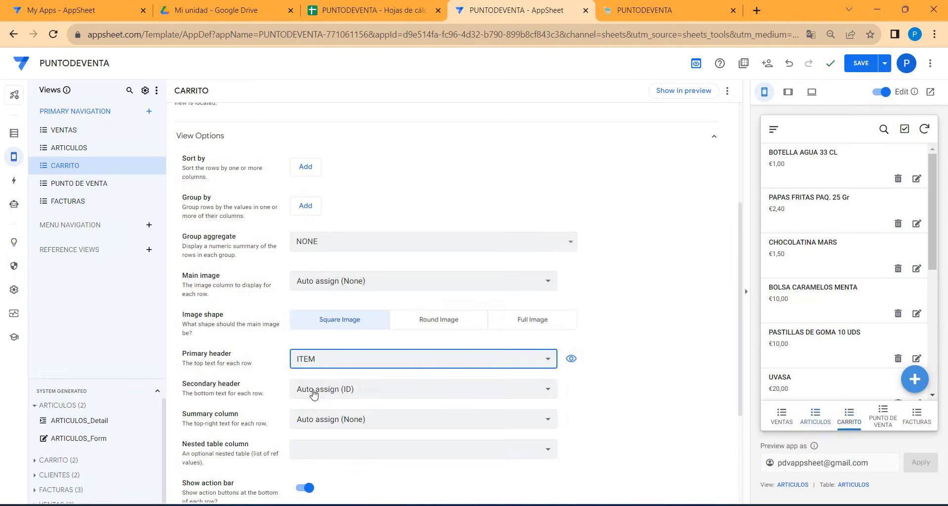
# Set the CARRITO view's secondary header to PRECIO and check the cart in the running app's PUNTO DE VENTA view.
pyautogui.click(376, 388)
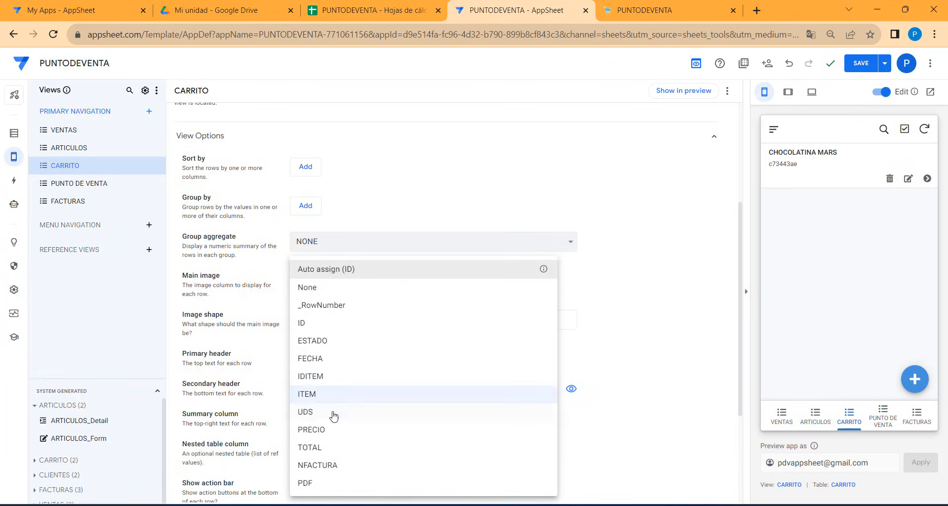
pyautogui.click(325, 431)
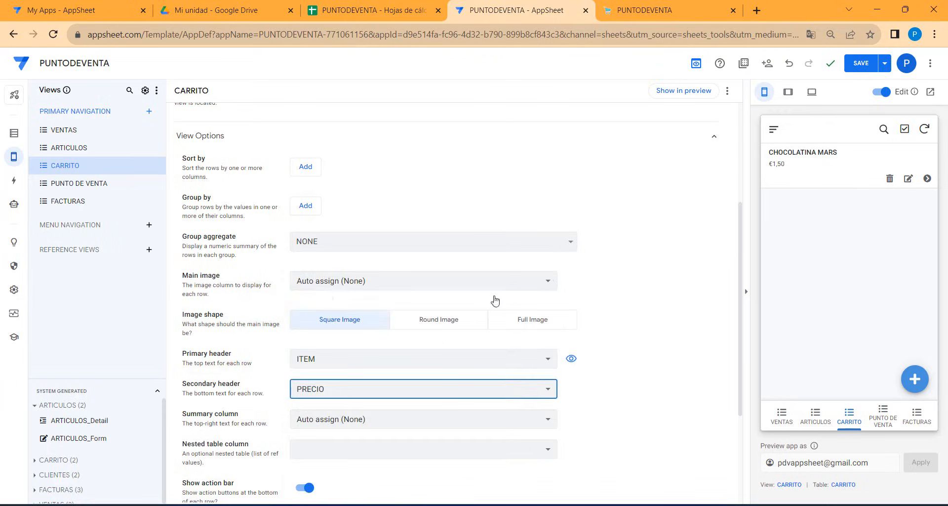
pyautogui.click(640, 12)
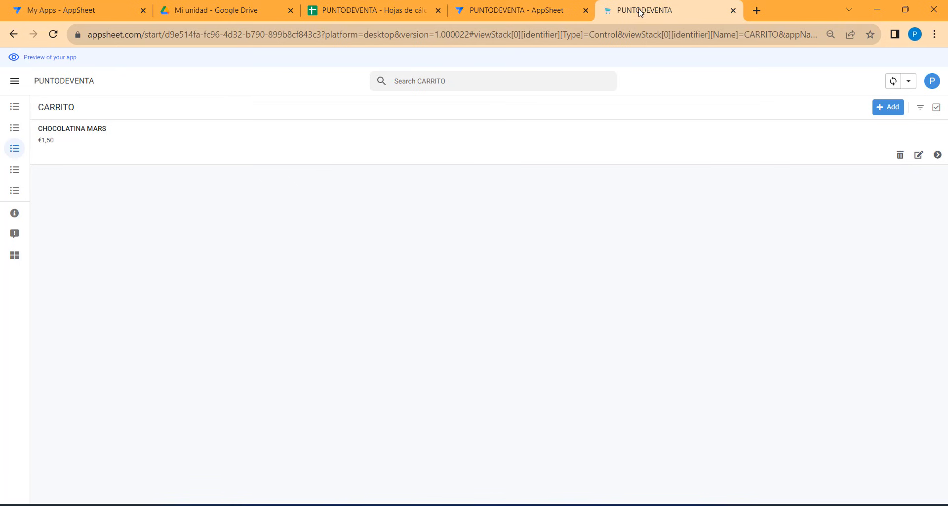
pyautogui.click(13, 170)
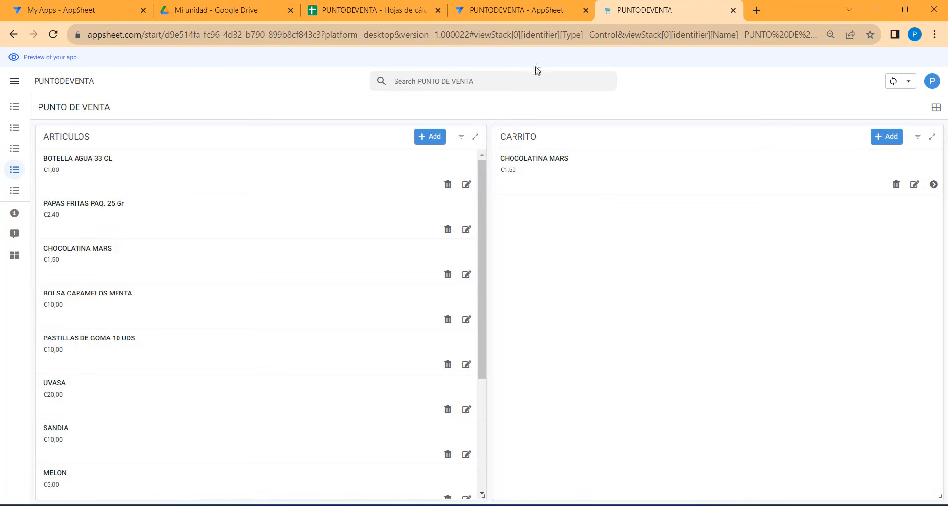
# In the editor, set CARRITO's summary column to PRECIO and secondary header to None, and check the running app's PUNTO DE VENTA view.
pyautogui.click(520, 12)
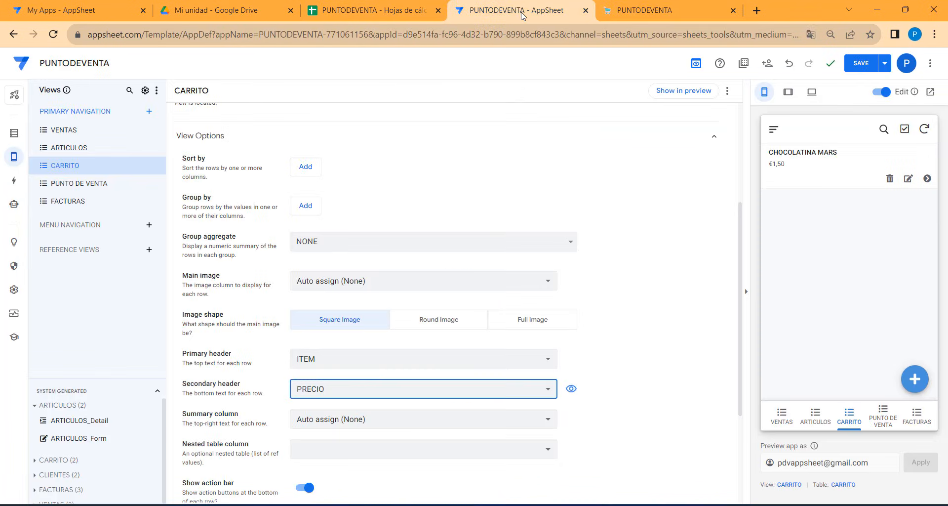
pyautogui.click(360, 418)
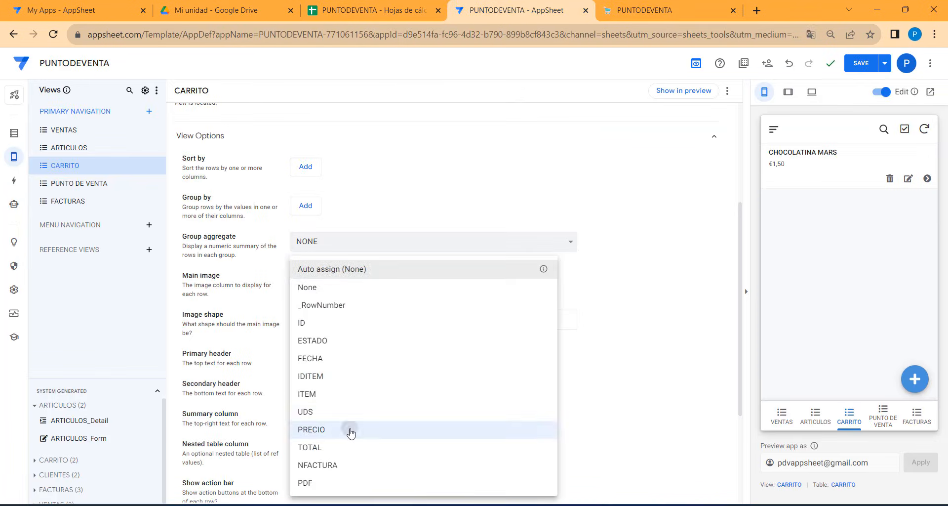
pyautogui.click(349, 429)
pyautogui.click(355, 392)
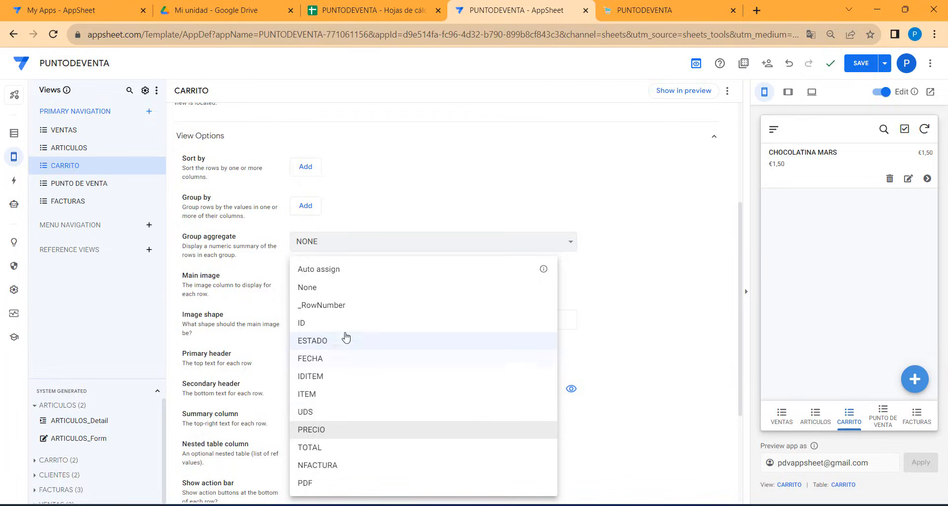
pyautogui.click(357, 288)
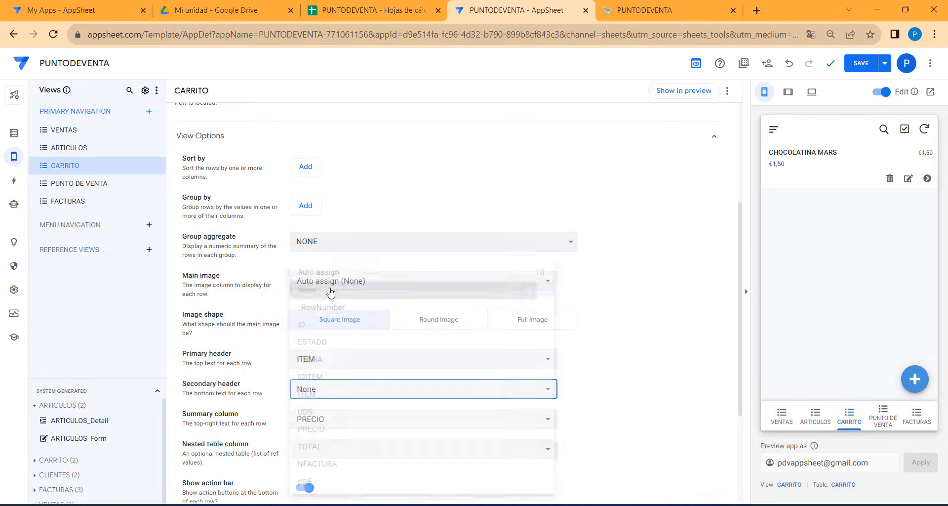
pyautogui.click(656, 14)
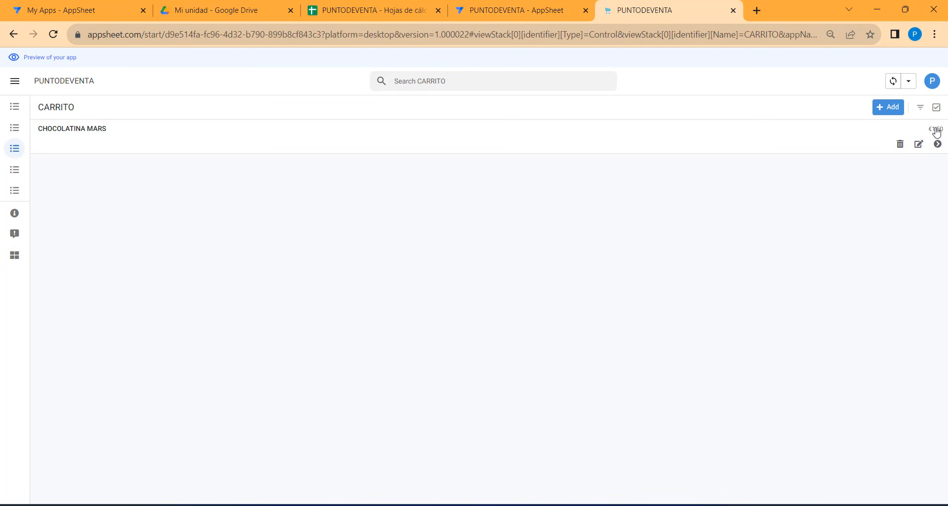
pyautogui.click(13, 170)
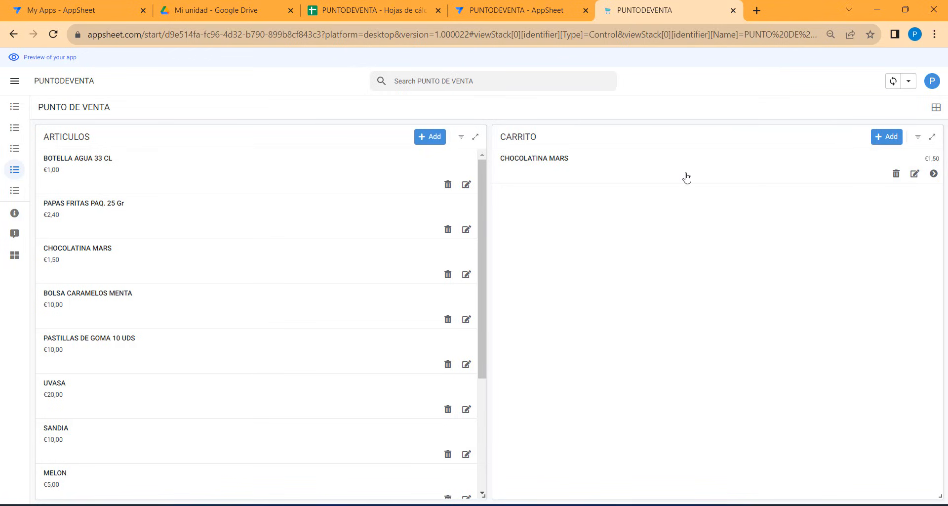
# In the editor, group the CARRITO view by NFACTURA in ascending order with SUM :: TOTAL as the group aggregate.
pyautogui.click(518, 12)
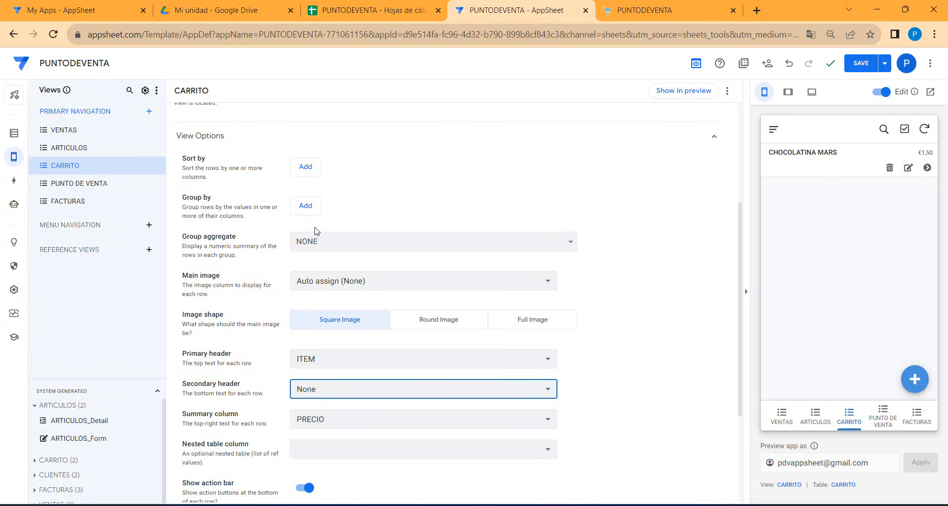
pyautogui.scroll(3, 414, 259)
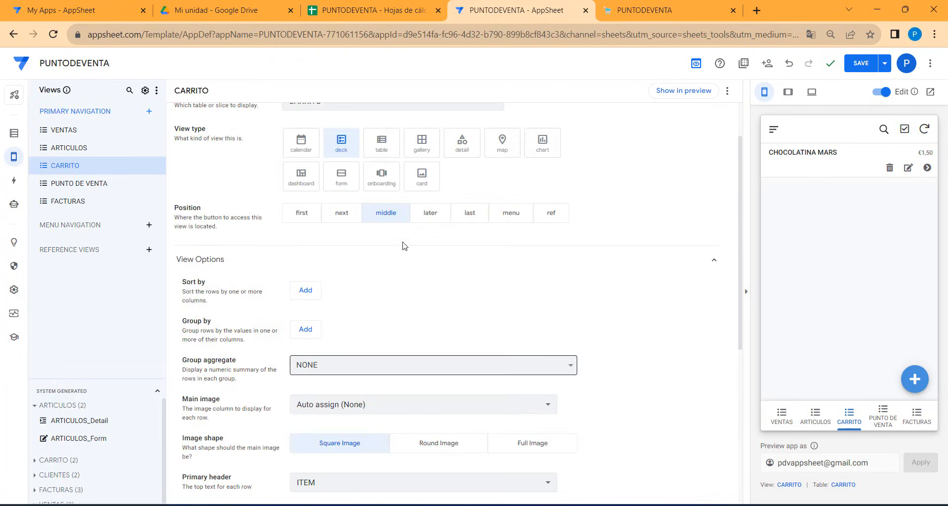
pyautogui.click(312, 334)
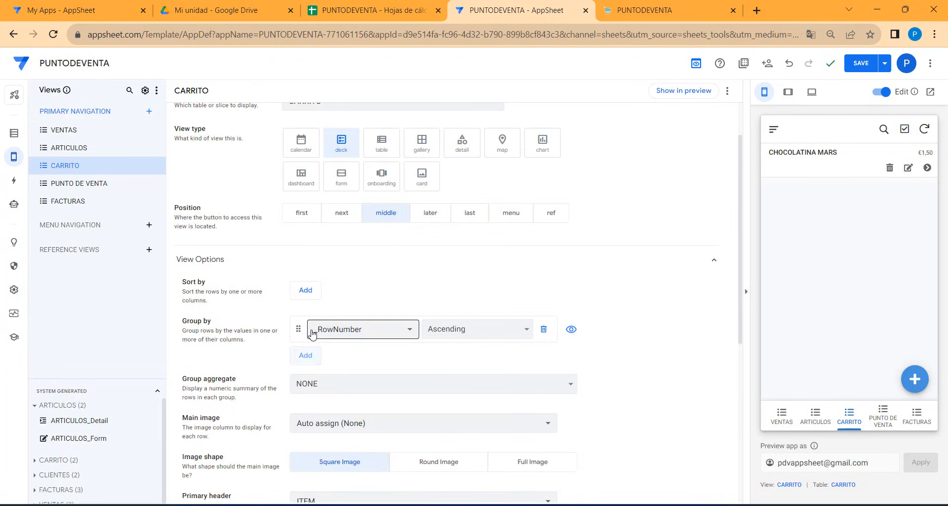
pyautogui.click(367, 330)
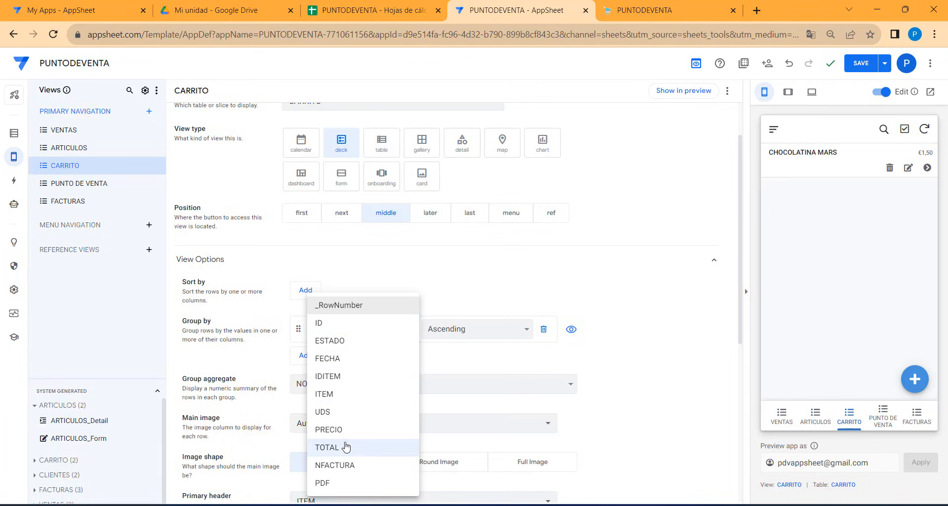
pyautogui.click(346, 464)
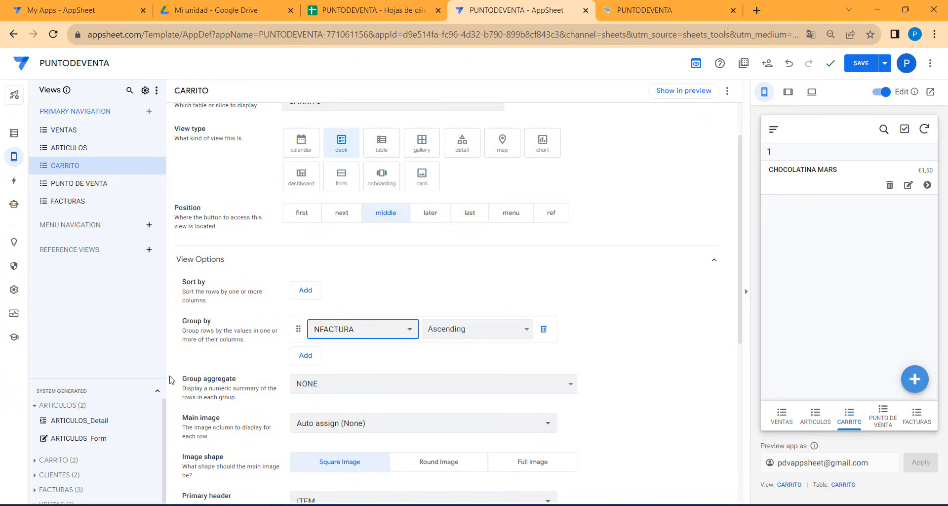
pyautogui.click(375, 391)
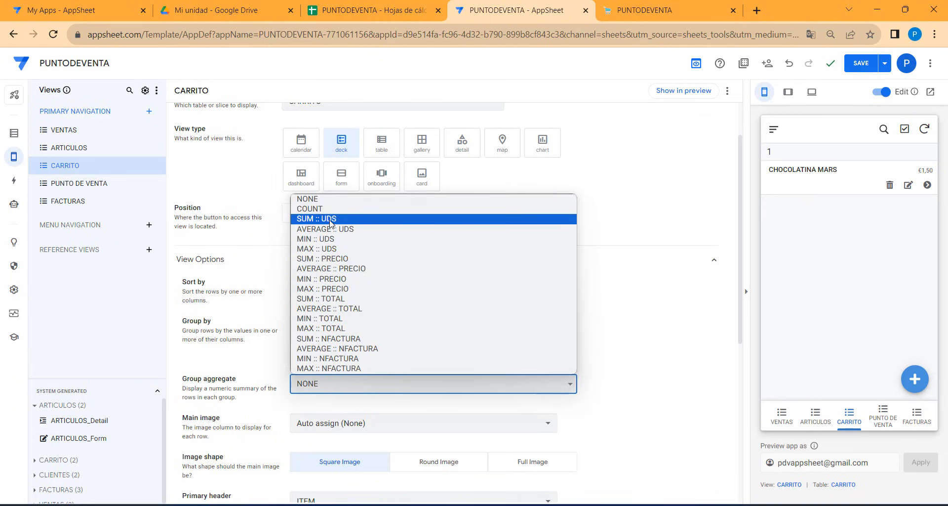
pyautogui.click(340, 299)
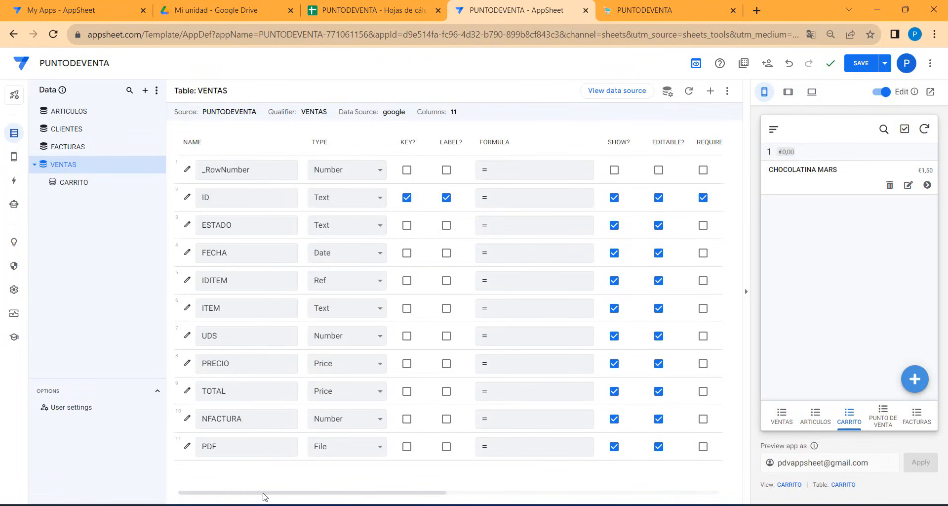
# Set the initial value of the VENTAS table's TOTAL column to [uds]*[precio] and save the app.
pyautogui.moveTo(263, 496); pyautogui.dragTo(239, 494)
pyautogui.moveTo(330, 495); pyautogui.dragTo(392, 494)
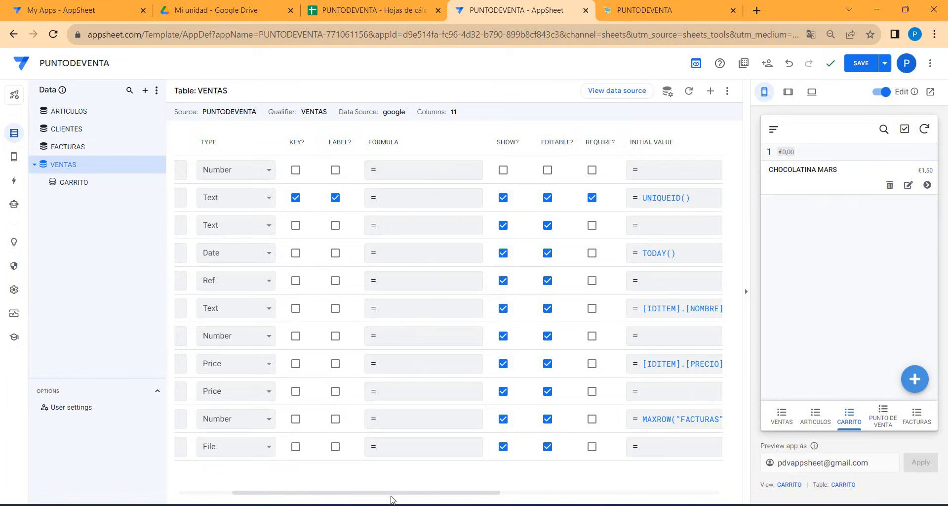
pyautogui.click(637, 399)
pyautogui.rightClick(273, 135)
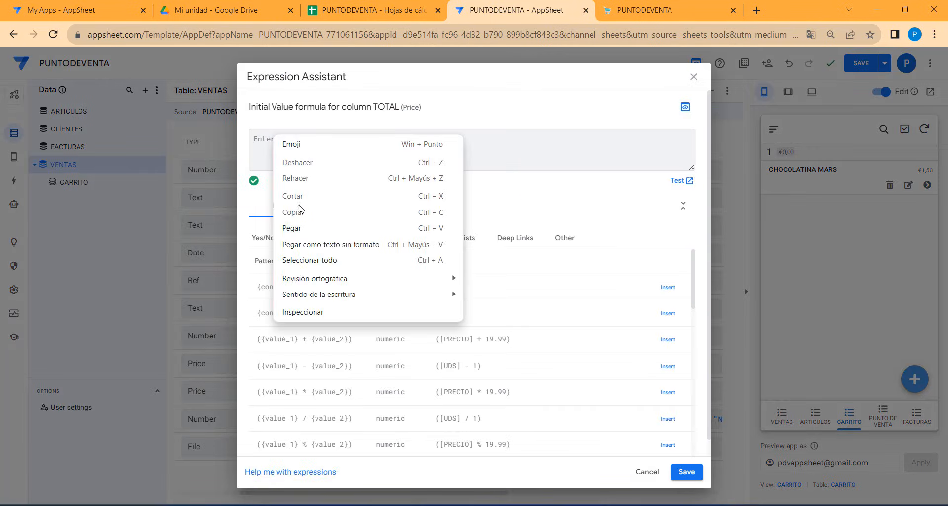
pyautogui.click(302, 228)
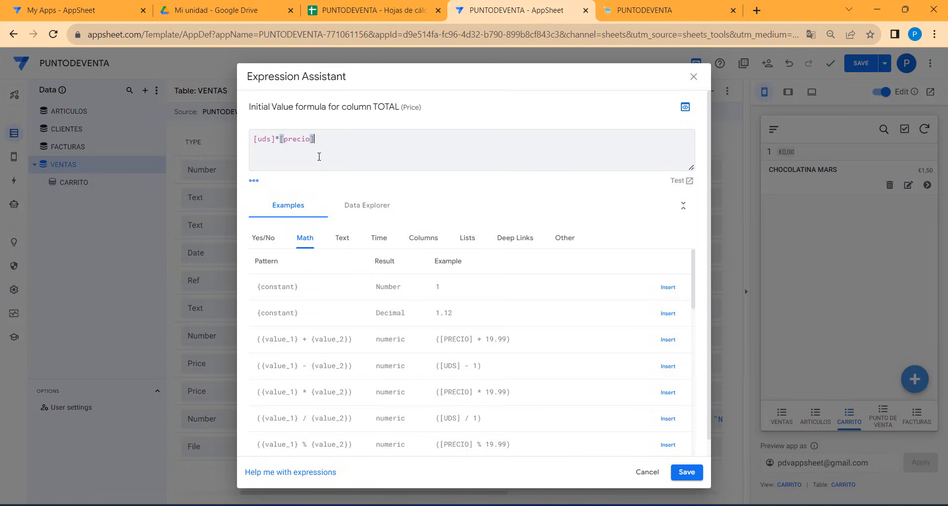
pyautogui.click(690, 474)
pyautogui.click(855, 63)
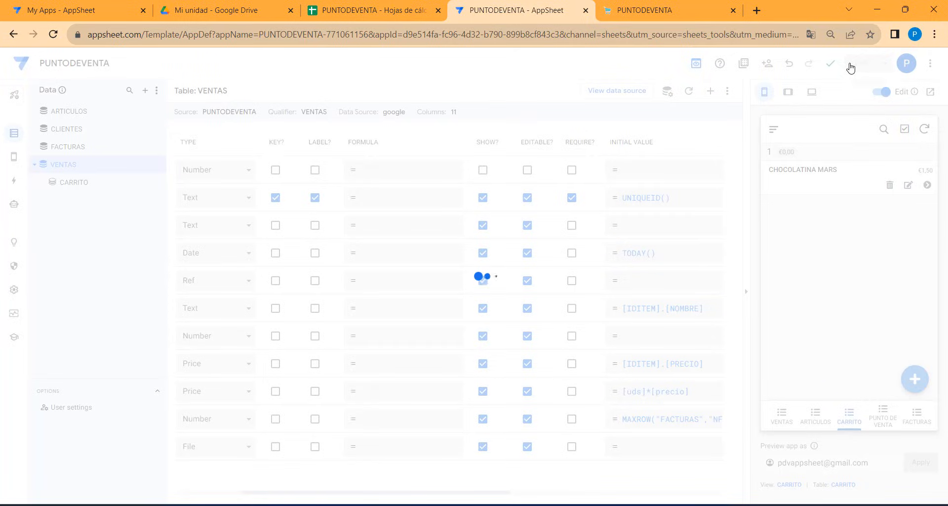
# Reload the running PUNTODEVENTA app and delete CHOCOLATINA MARS from the cart in the PUNTO DE VENTA view.
pyautogui.click(644, 7)
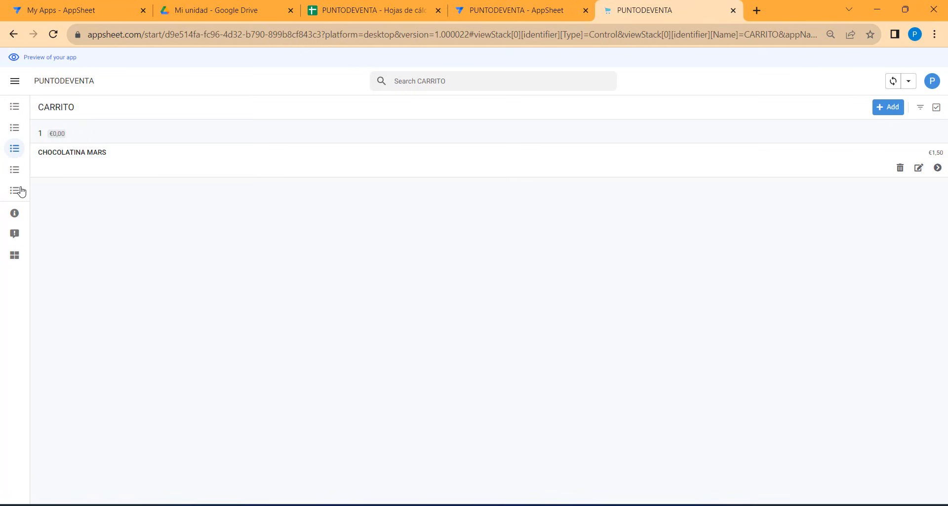
pyautogui.press('F5')
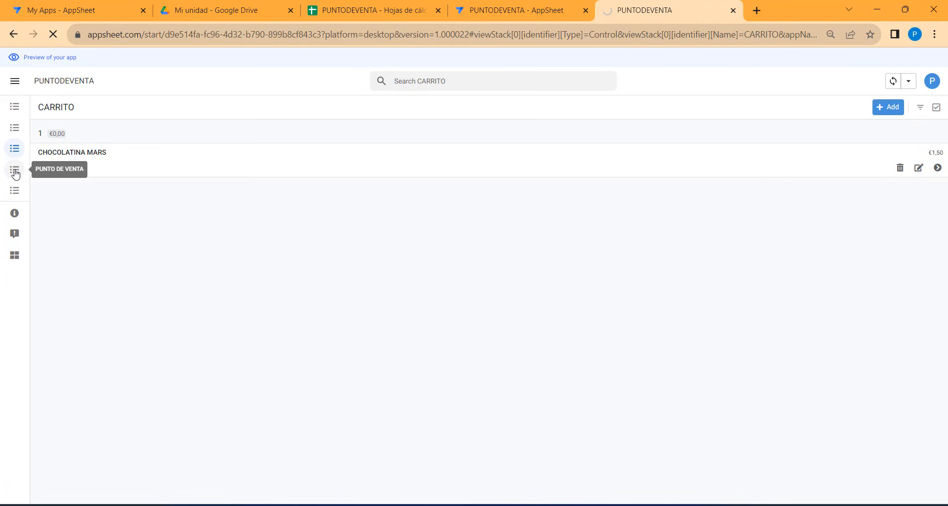
pyautogui.click(15, 170)
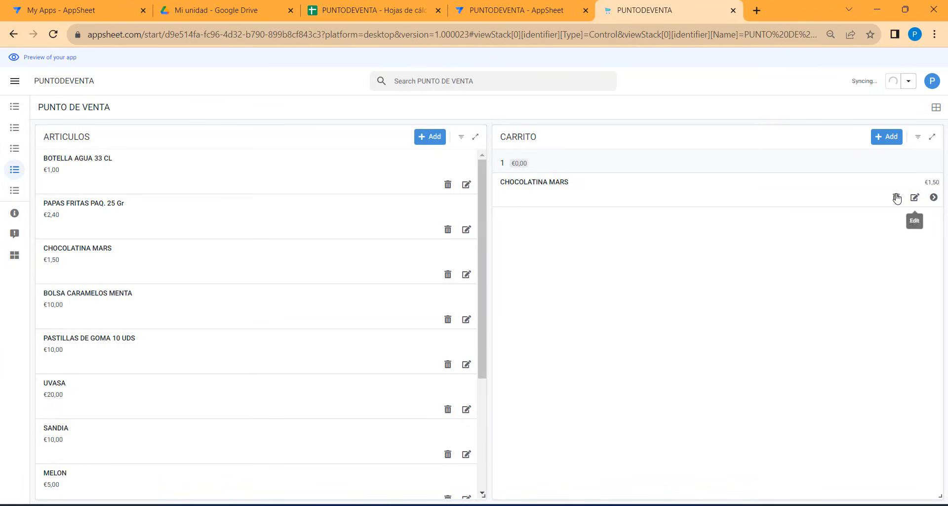
pyautogui.click(895, 199)
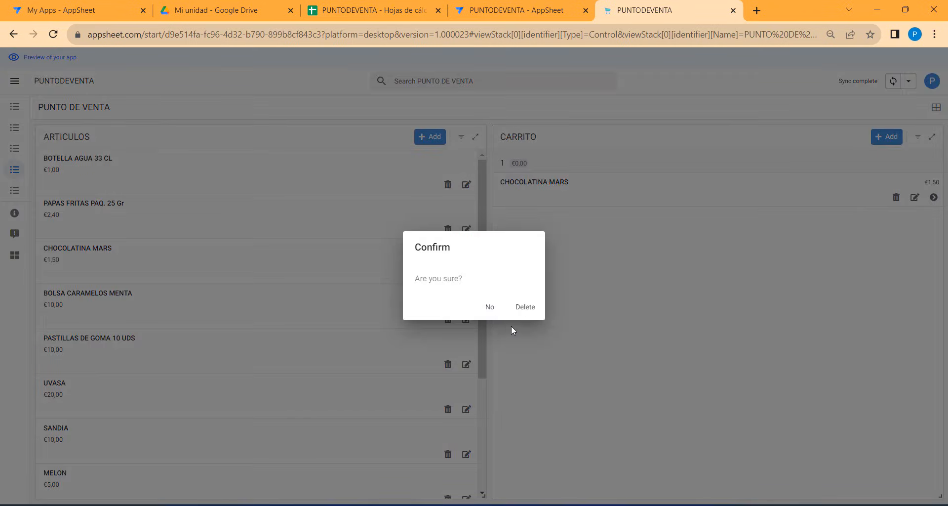
pyautogui.click(525, 307)
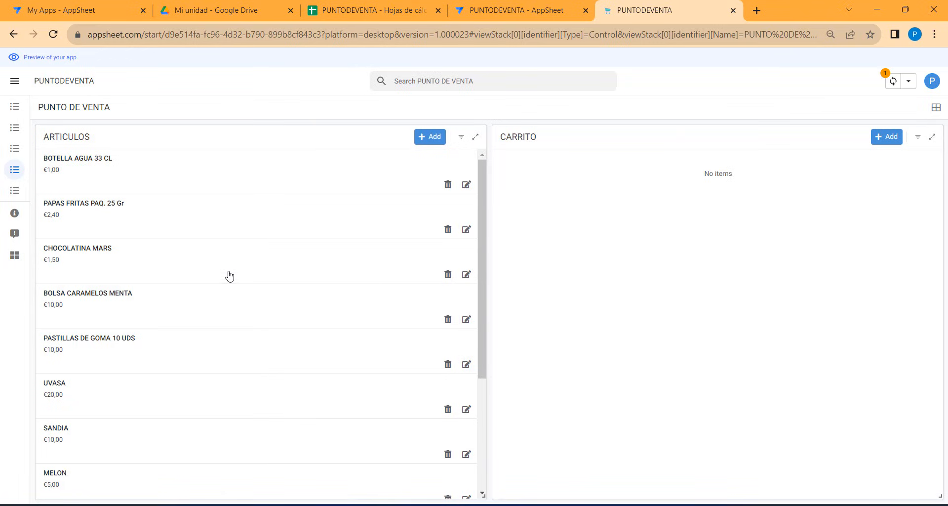
# Select the CHOCOLATINA MARS article and save a new quantity for it to test the cart total.
pyautogui.click(200, 269)
pyautogui.click(388, 289)
pyautogui.moveTo(391, 289); pyautogui.dragTo(374, 289)
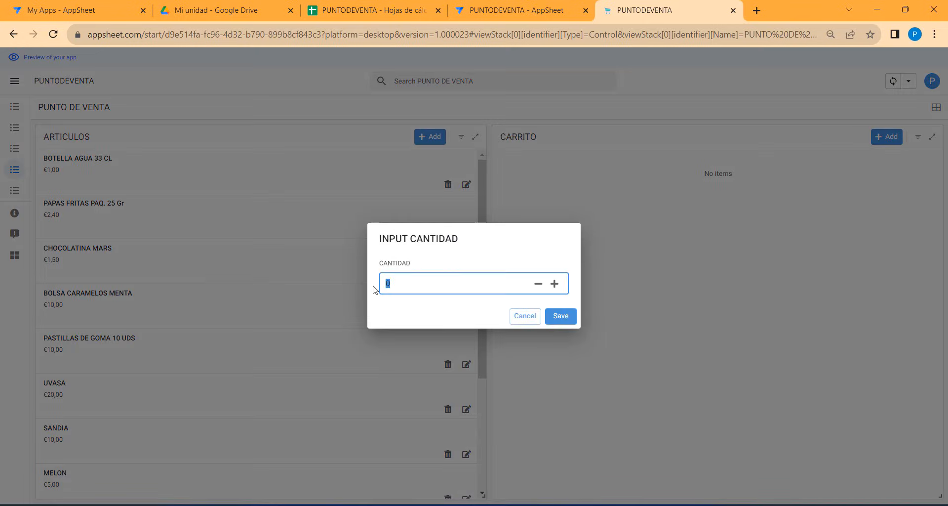
pyautogui.click(560, 316)
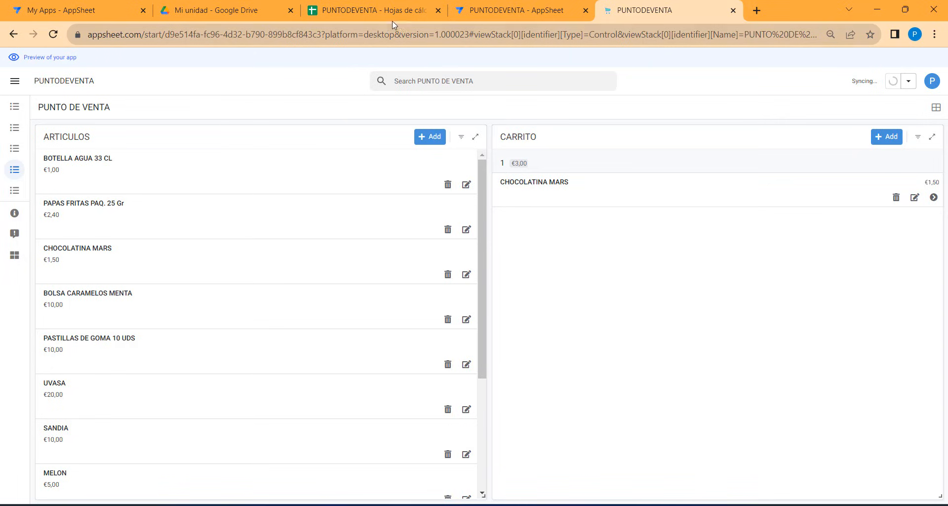
# In the PUNTODEVENTA app editor, set the CARRITO view's secondary header to the UDS column.
pyautogui.click(482, 11)
pyautogui.click(14, 156)
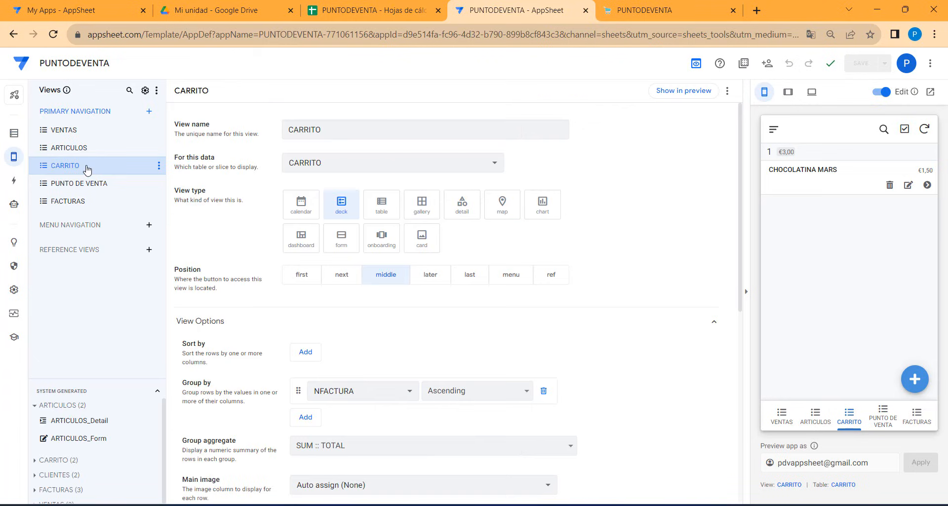
pyautogui.scroll(-5, 474, 330)
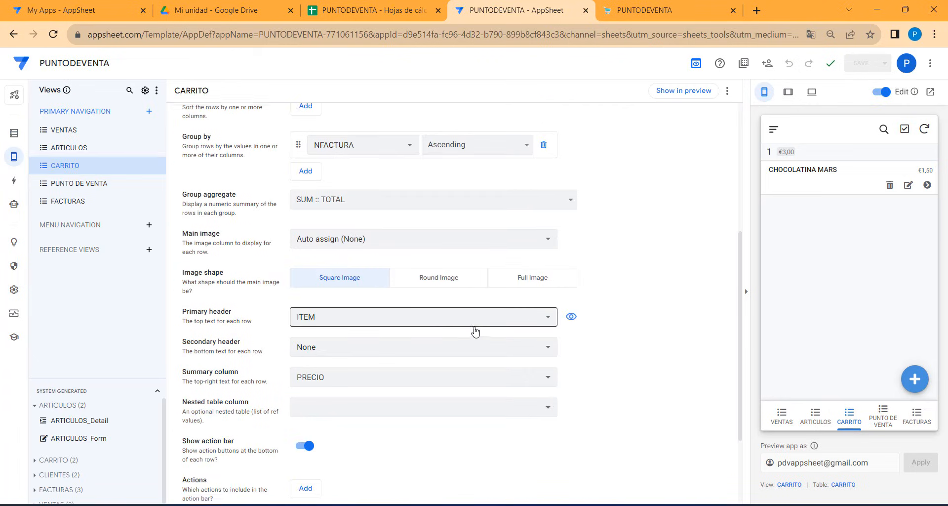
pyautogui.scroll(1, 475, 331)
pyautogui.scroll(3, 476, 331)
pyautogui.scroll(-5, 475, 331)
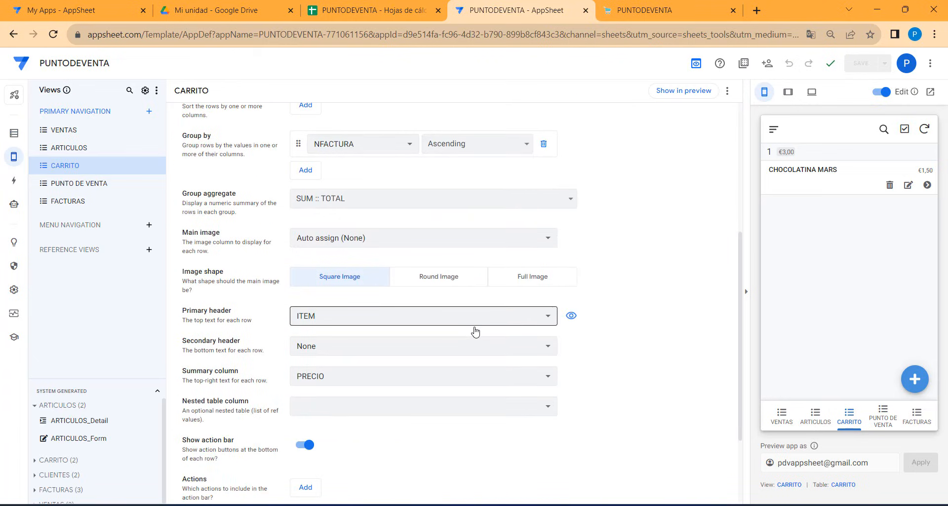
pyautogui.click(475, 327)
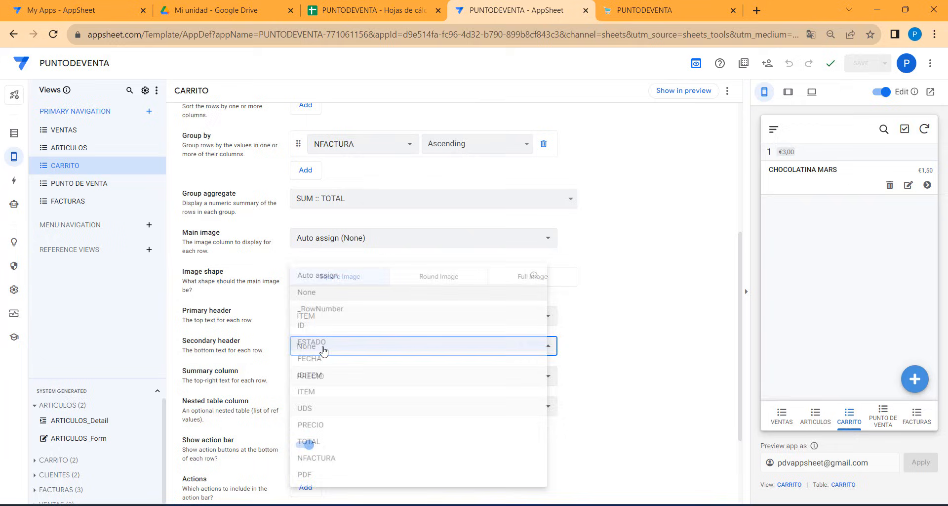
pyautogui.click(319, 410)
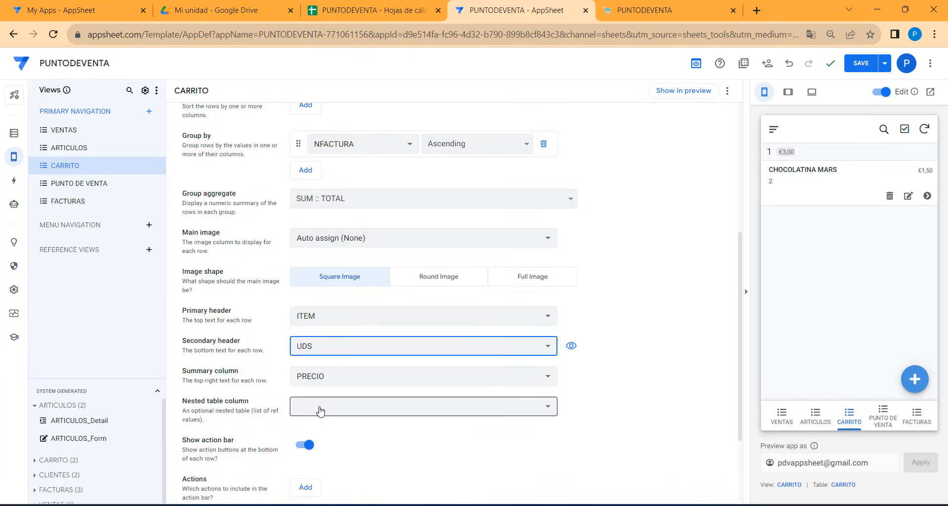
# Examine the column names, types and formulas of the ventas table in the reference PUNTO DE VENTA app.
pyautogui.click(644, 16)
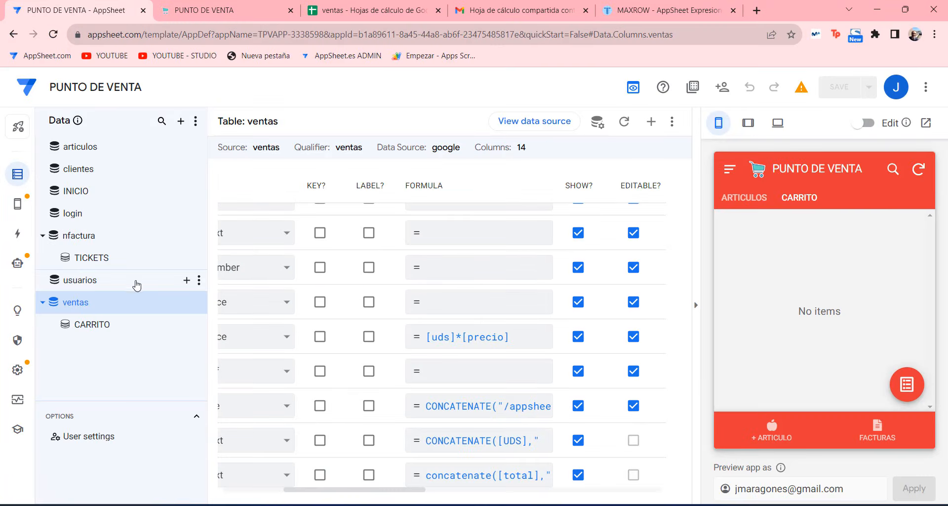
pyautogui.moveTo(18, 211)
pyautogui.moveTo(310, 490); pyautogui.dragTo(230, 491)
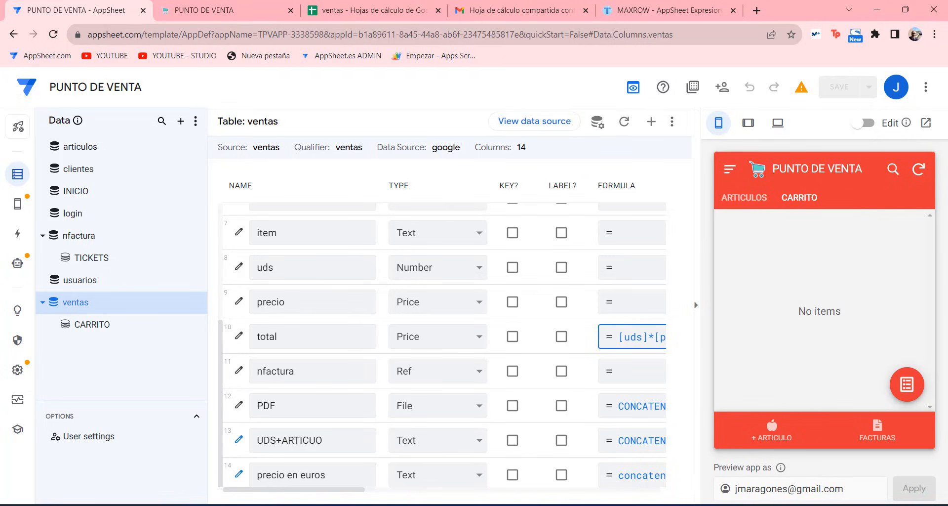
pyautogui.moveTo(664, 504)
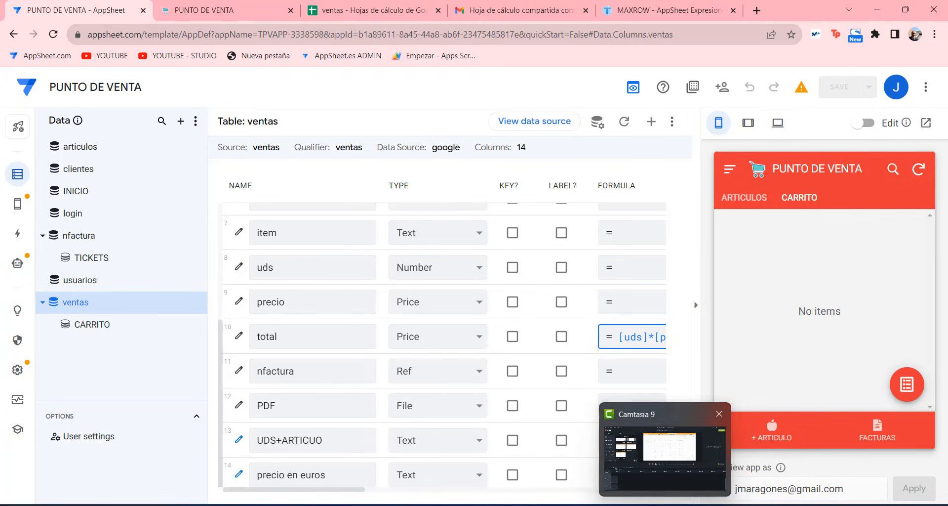
pyautogui.click(585, 504)
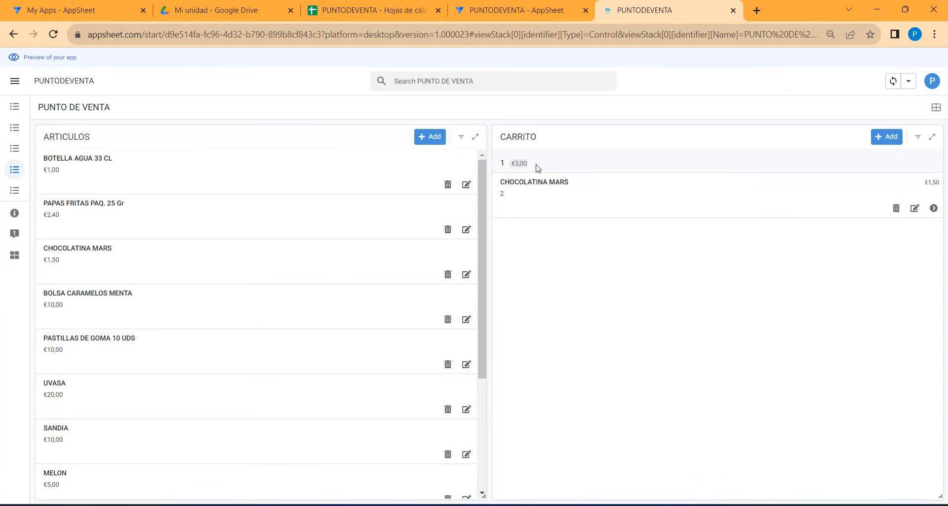
# Add 5 units of PASTILLAS DE GOMA 10 UDS and 6 units of UVASA to the cart.
pyautogui.click(178, 355)
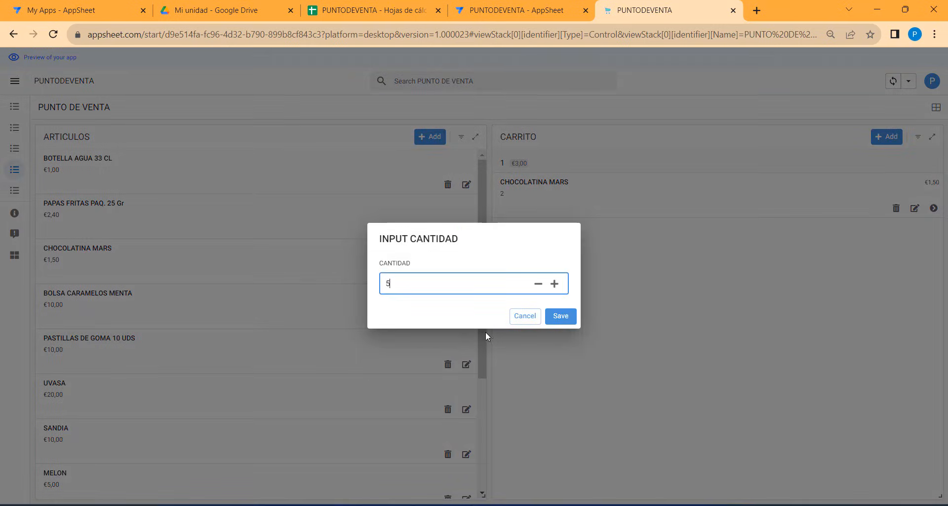
pyautogui.click(557, 322)
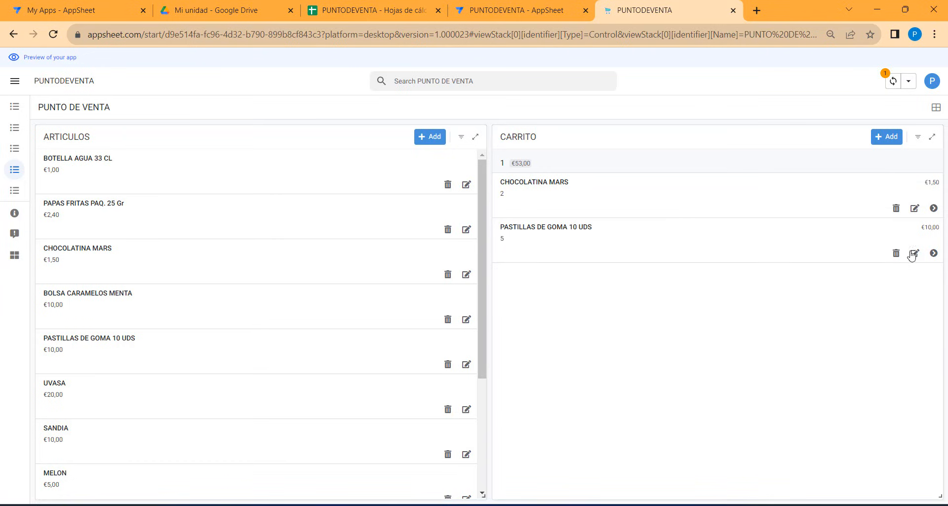
pyautogui.click(212, 390)
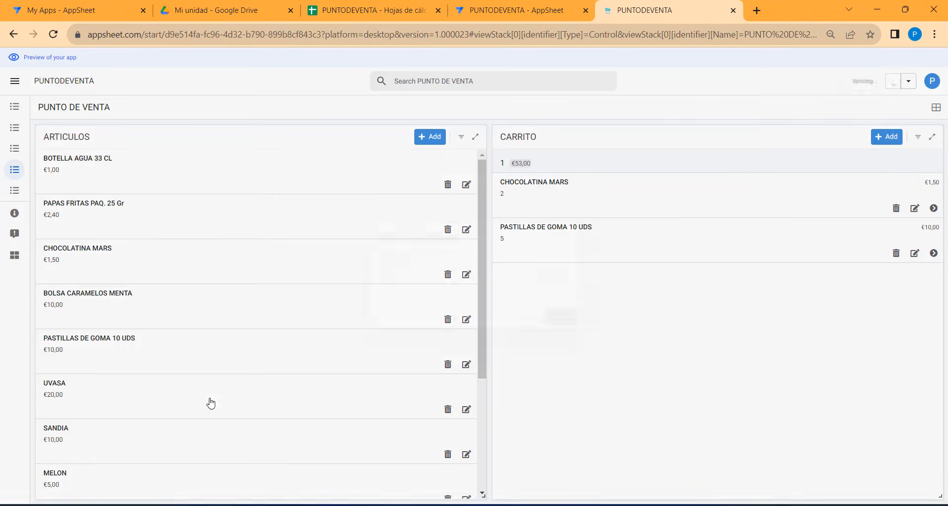
pyautogui.moveTo(410, 285); pyautogui.dragTo(339, 289)
pyautogui.write('6')
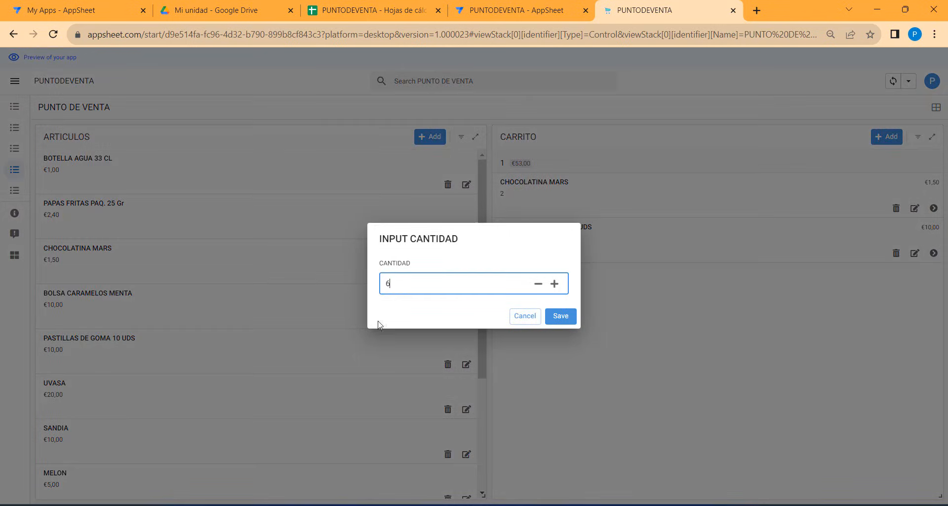
pyautogui.click(568, 317)
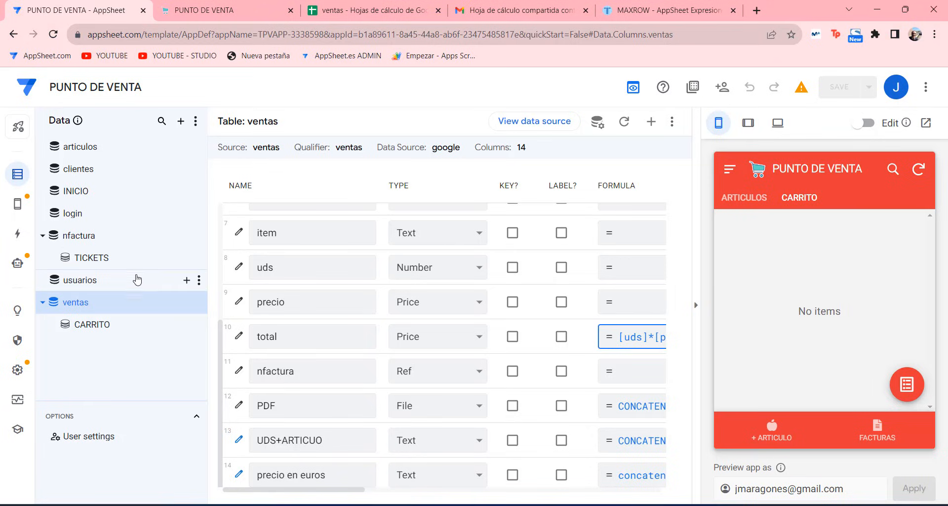
# Review the settings of the ventas table's FACTURAR action in the reference PUNTO DE VENTA app.
pyautogui.click(18, 234)
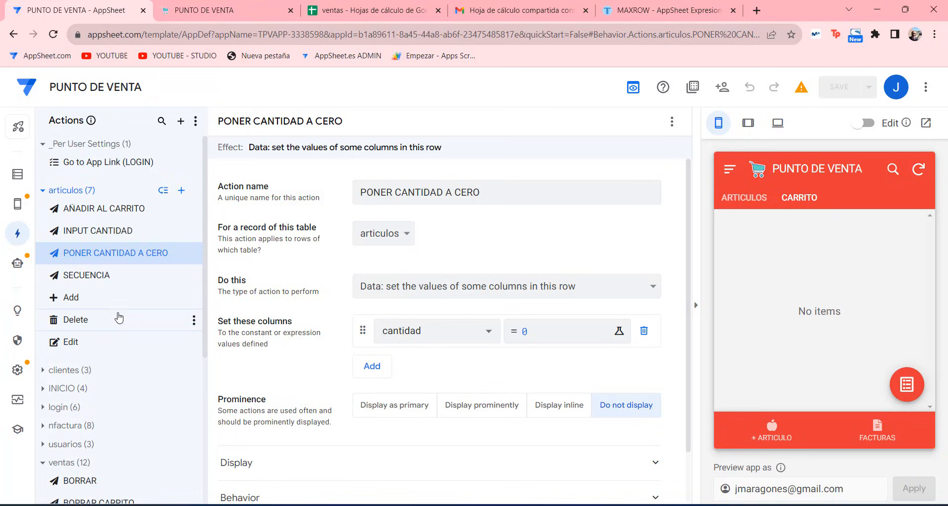
pyautogui.scroll(-3, 119, 318)
pyautogui.scroll(-3, 79, 340)
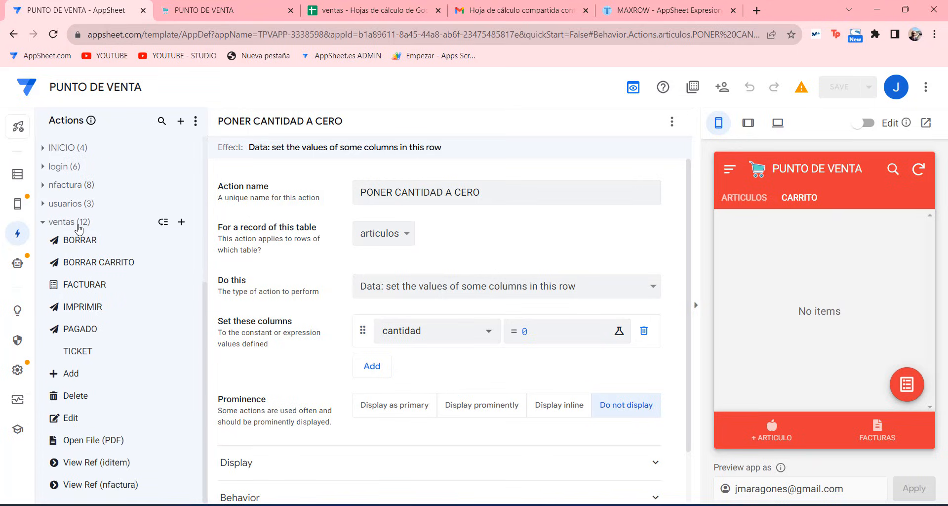
pyautogui.click(102, 290)
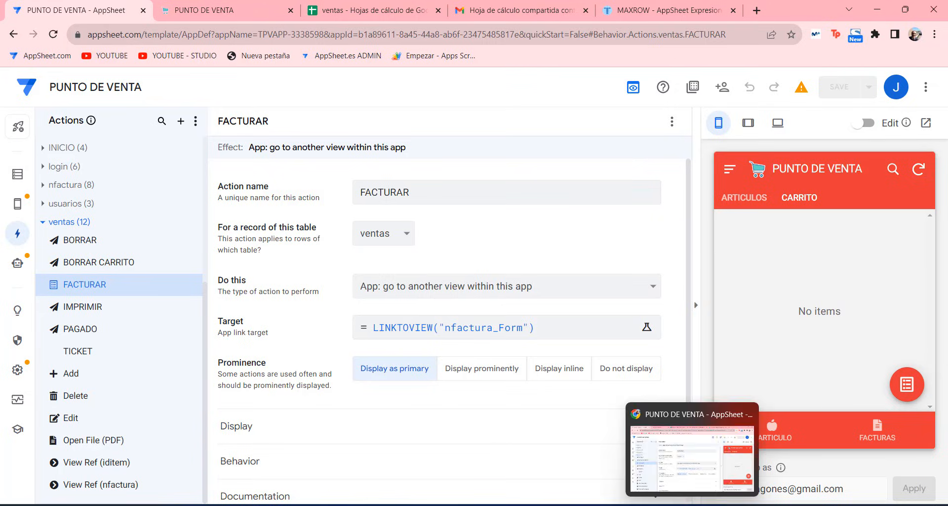
# Create a new action named FACTURAR for the VENTAS table in the PUNTODEVENTA app editor.
pyautogui.click(709, 504)
pyautogui.click(516, 10)
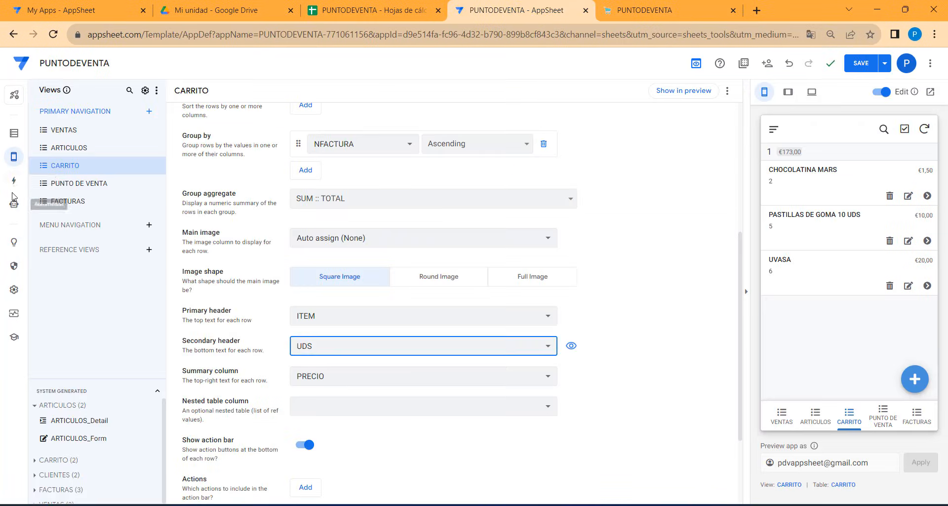
pyautogui.click(15, 181)
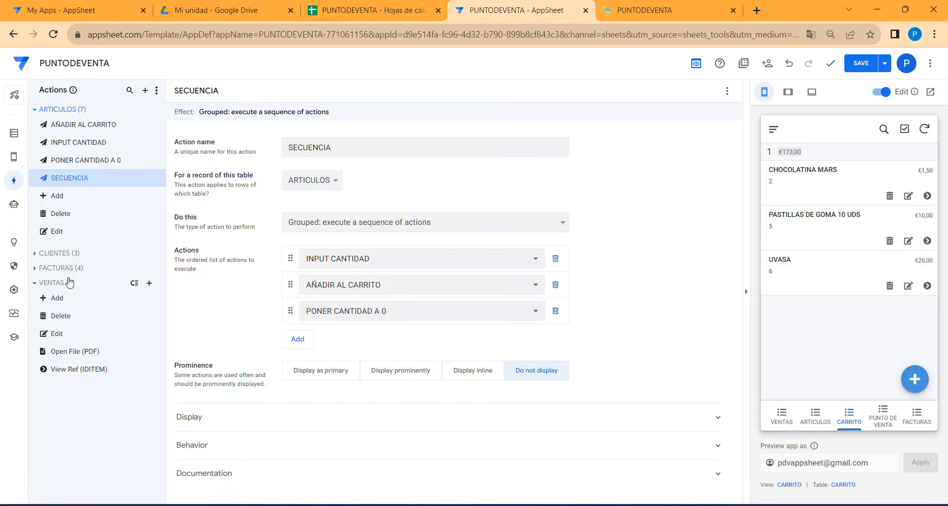
pyautogui.click(70, 288)
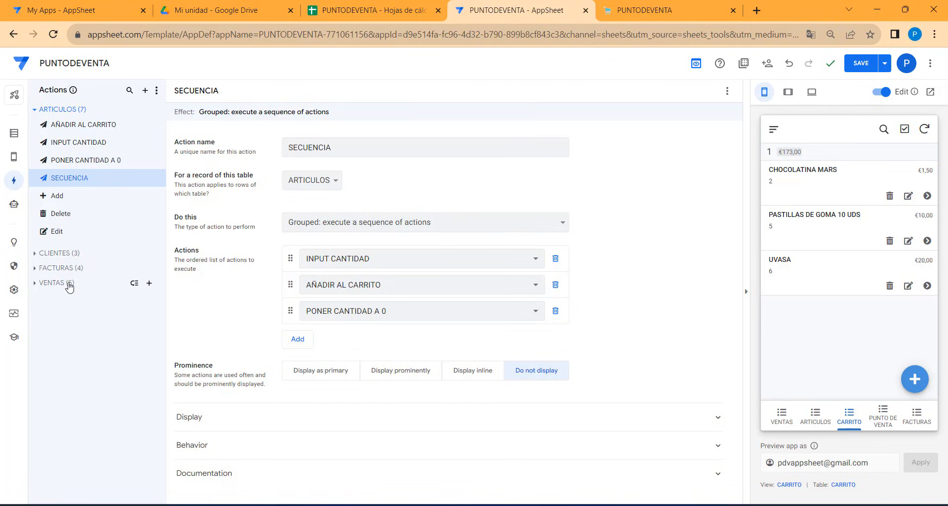
pyautogui.click(70, 287)
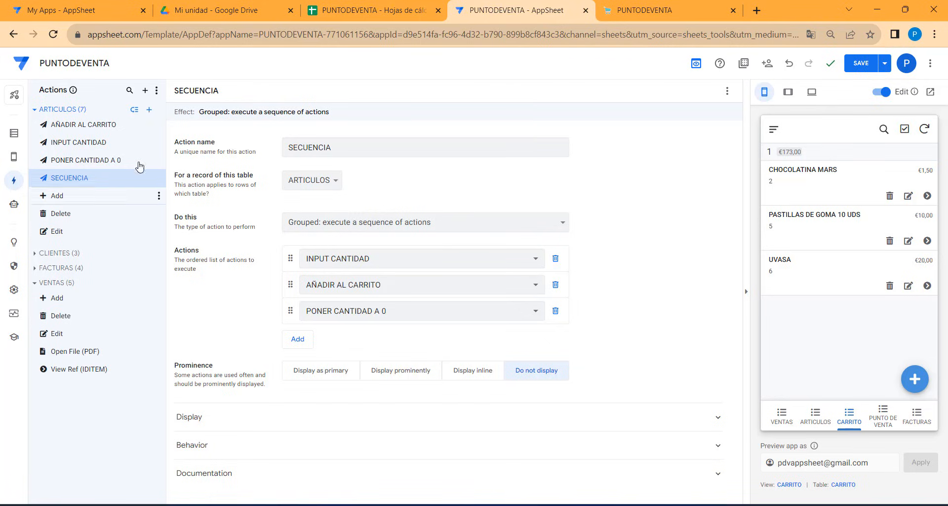
pyautogui.click(146, 91)
pyautogui.click(359, 355)
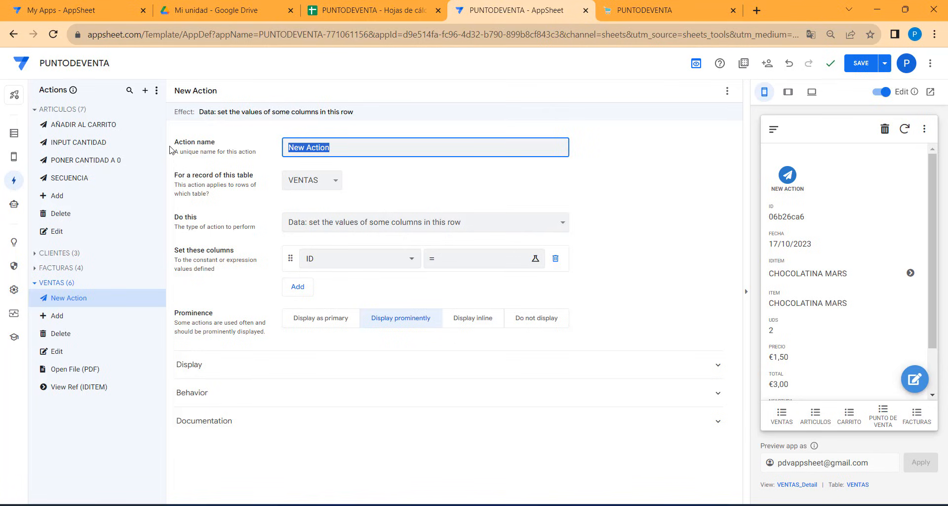
pyautogui.write('FACTURAR')
pyautogui.click(325, 186)
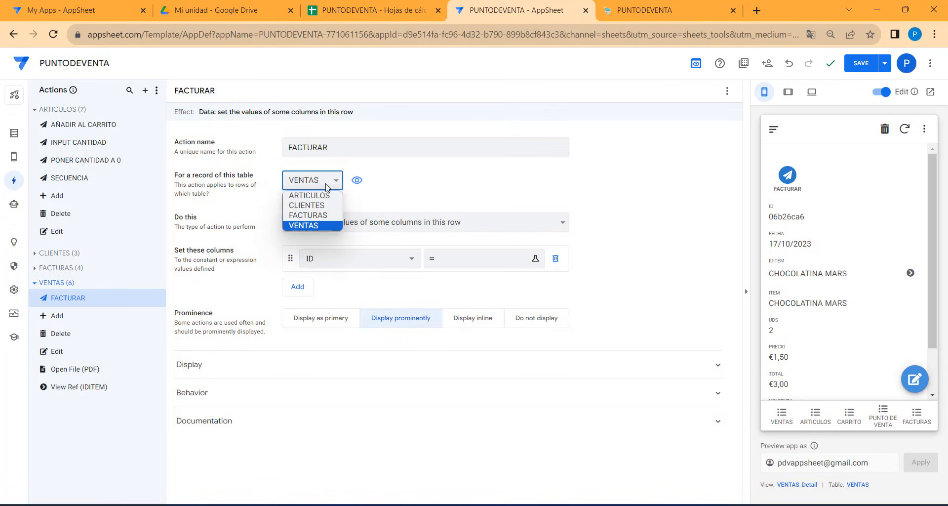
pyautogui.click(312, 228)
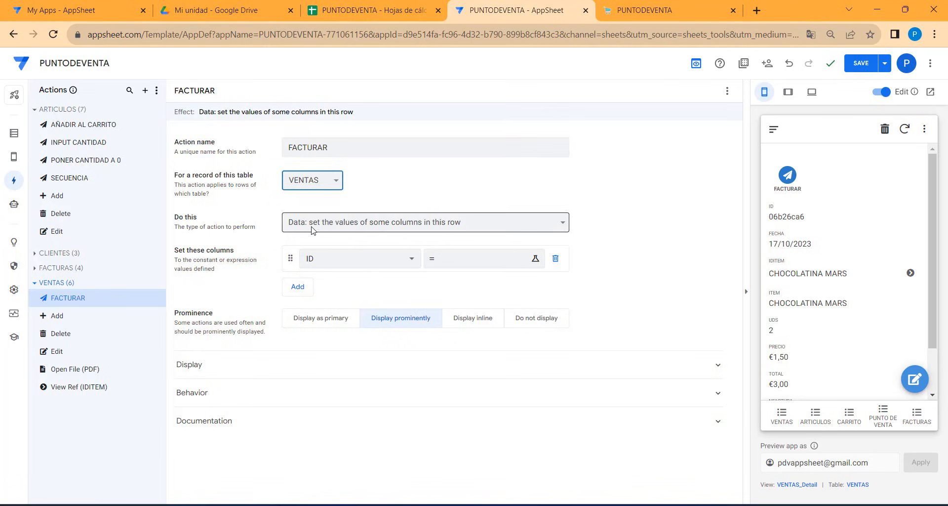
# Make the FACTURAR action go to another view within this app, with the target LINKTOVIEW("FACTURAS_Form").
pyautogui.click(373, 226)
pyautogui.click(359, 229)
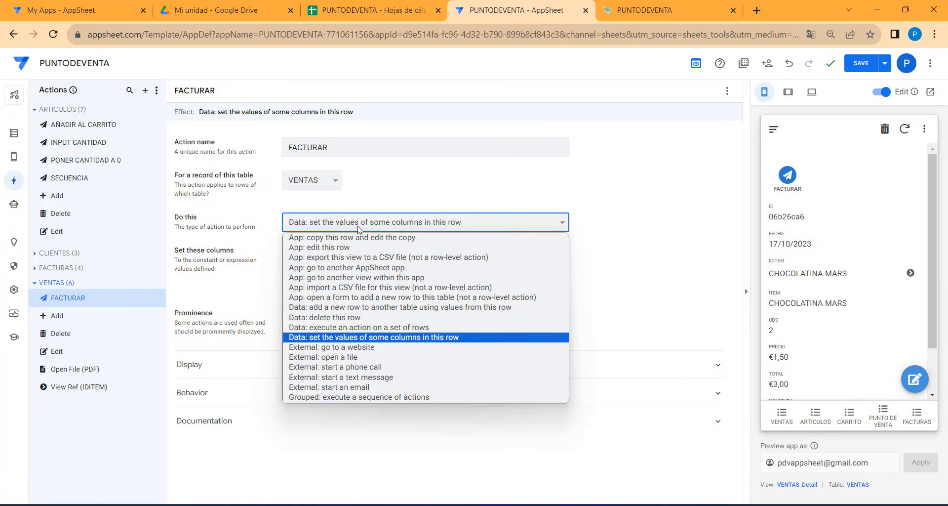
pyautogui.click(341, 278)
pyautogui.click(347, 260)
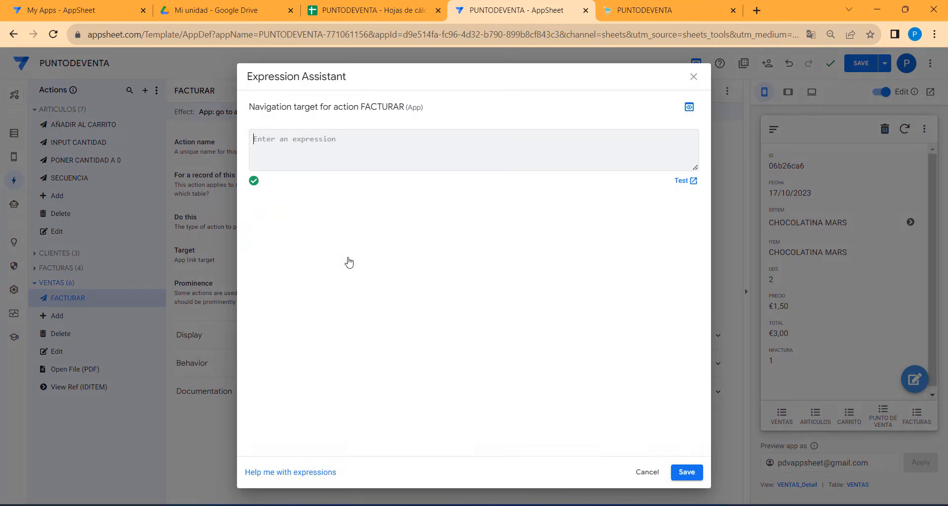
pyautogui.rightClick(325, 139)
pyautogui.click(352, 231)
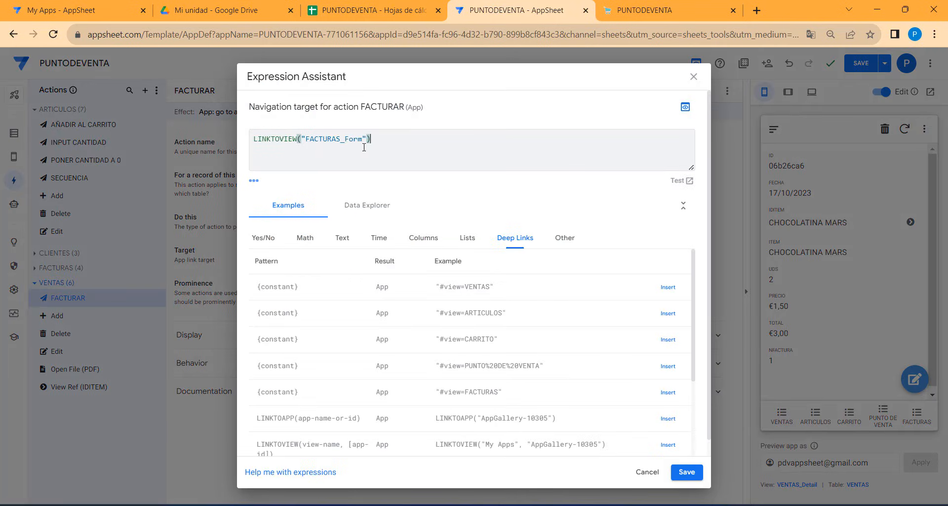
pyautogui.click(686, 472)
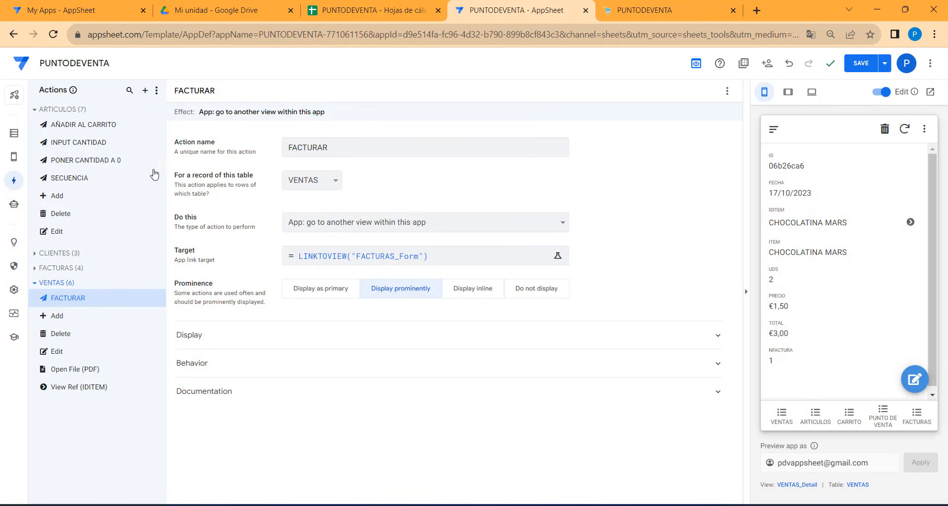
# Inspect the FACTURAS view, its new-record form in the preview, and the system-generated FACTURAS_Form view settings.
pyautogui.click(14, 157)
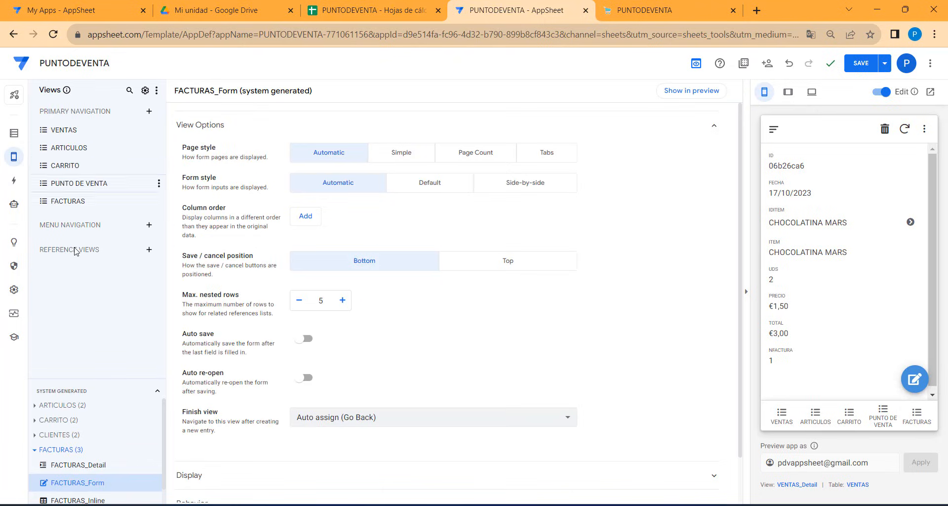
pyautogui.moveTo(108, 376); pyautogui.dragTo(110, 262)
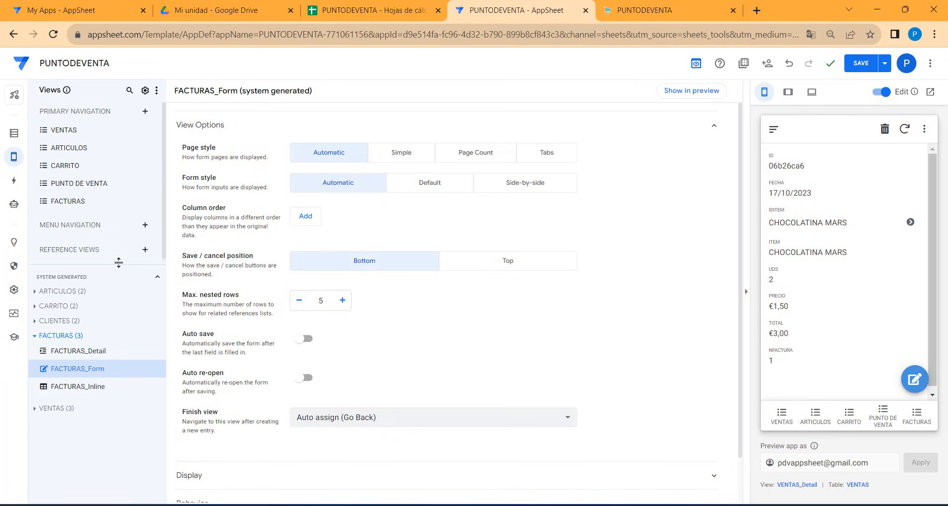
pyautogui.click(67, 200)
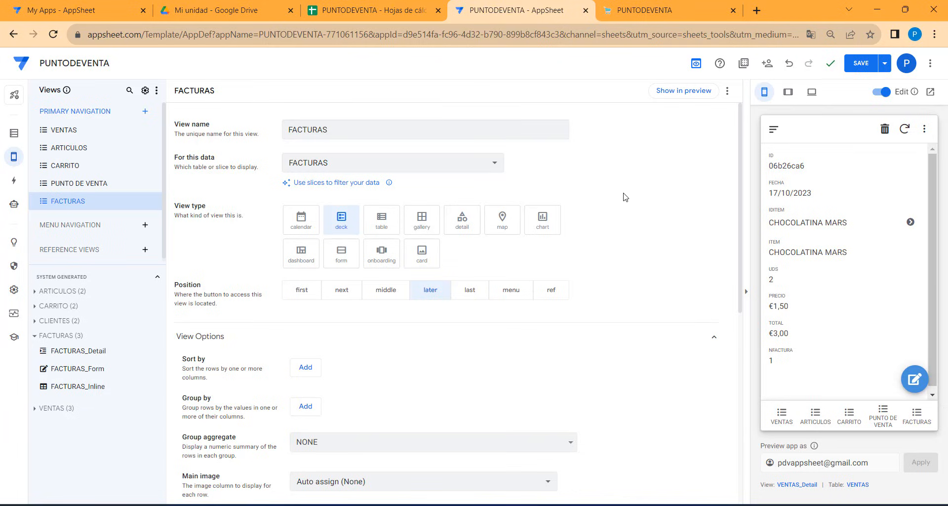
pyautogui.click(916, 416)
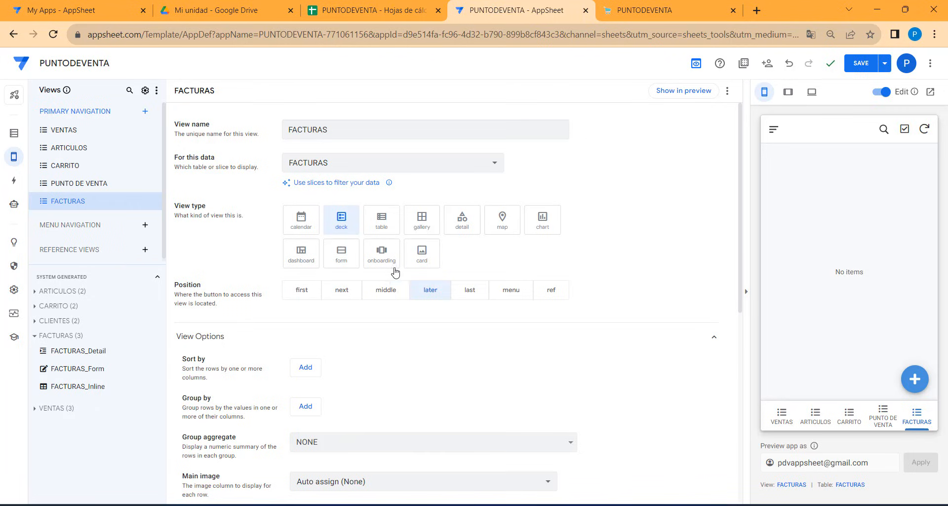
pyautogui.click(916, 381)
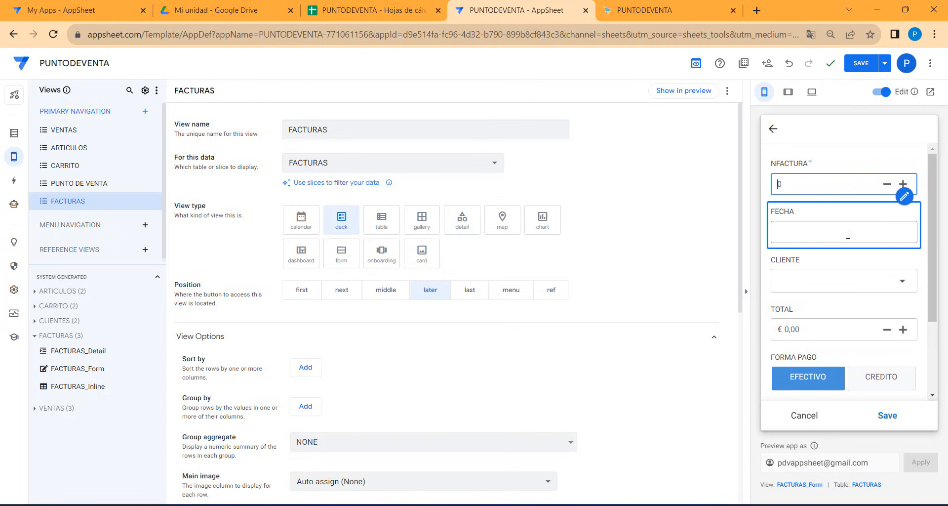
pyautogui.click(802, 415)
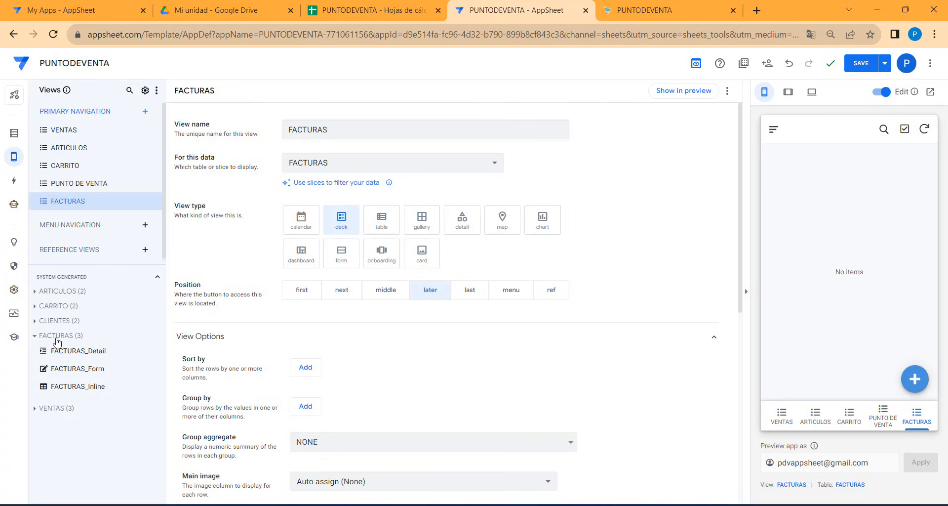
pyautogui.click(96, 373)
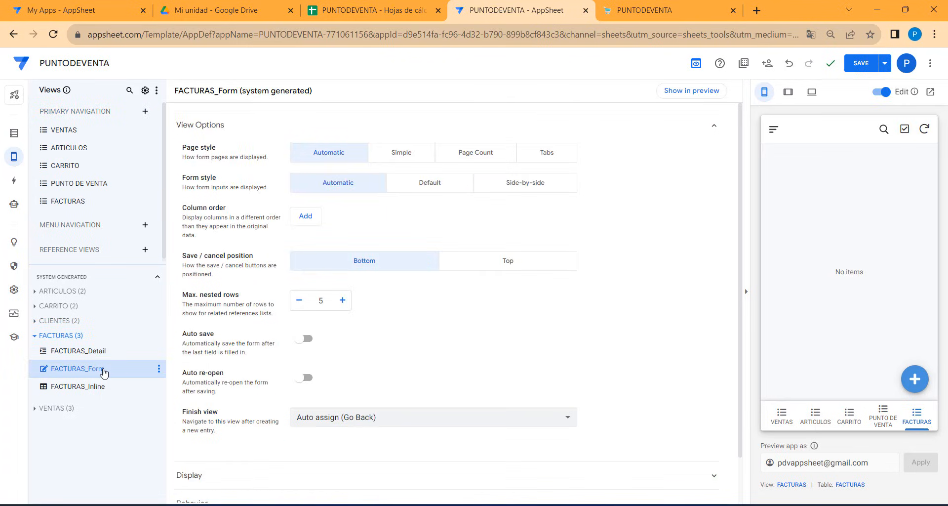
# Set the FACTURAR action's prominence to Display as primary and save the app.
pyautogui.click(13, 180)
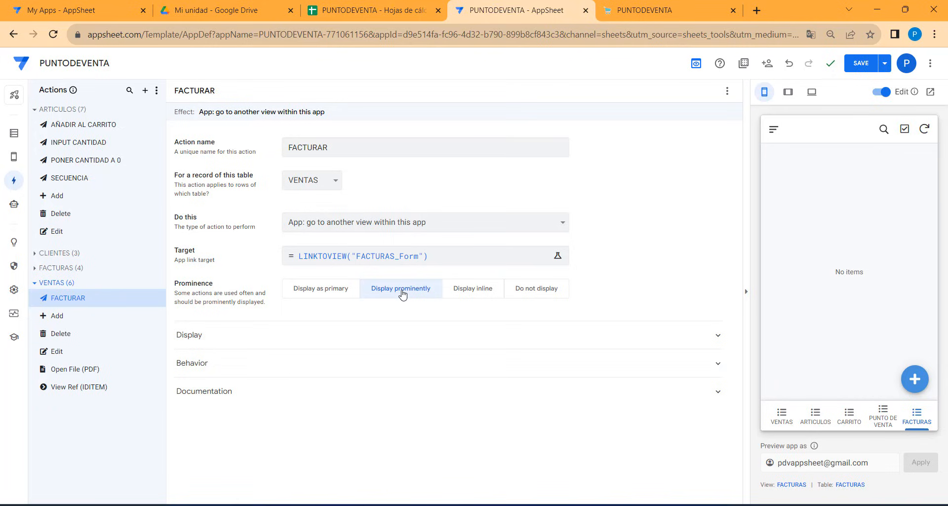
pyautogui.click(326, 292)
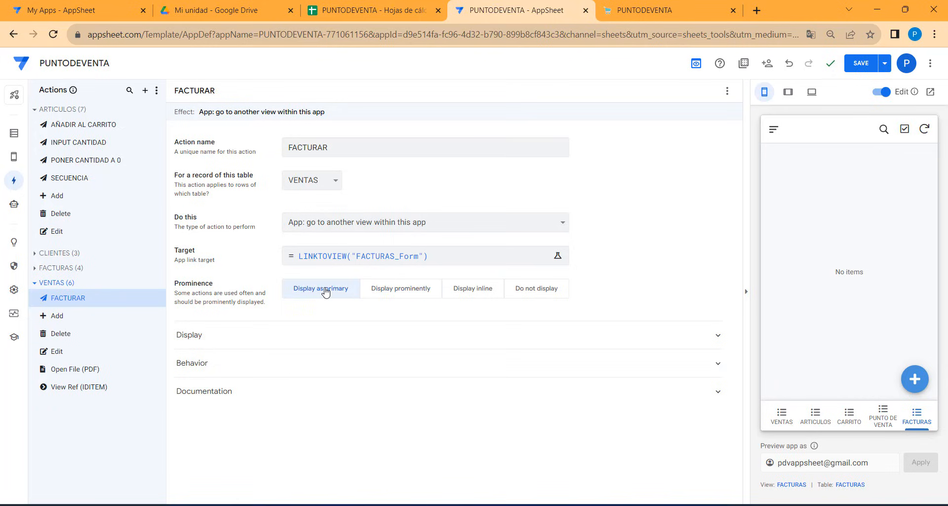
pyautogui.click(864, 68)
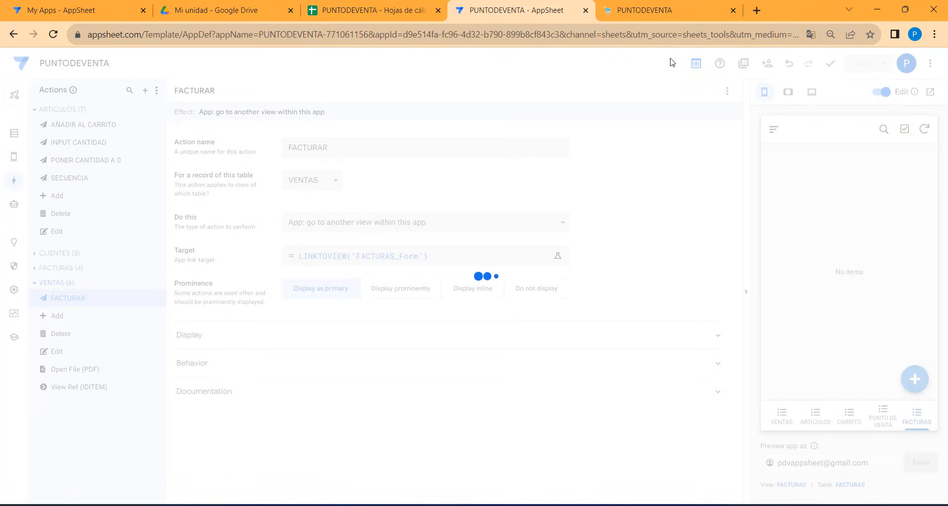
# Check the VENTAS detail page in the running app and the PUNTO DE VENTA view's ARTICULOS and CARRITO lists in the phone preview.
pyautogui.click(656, 13)
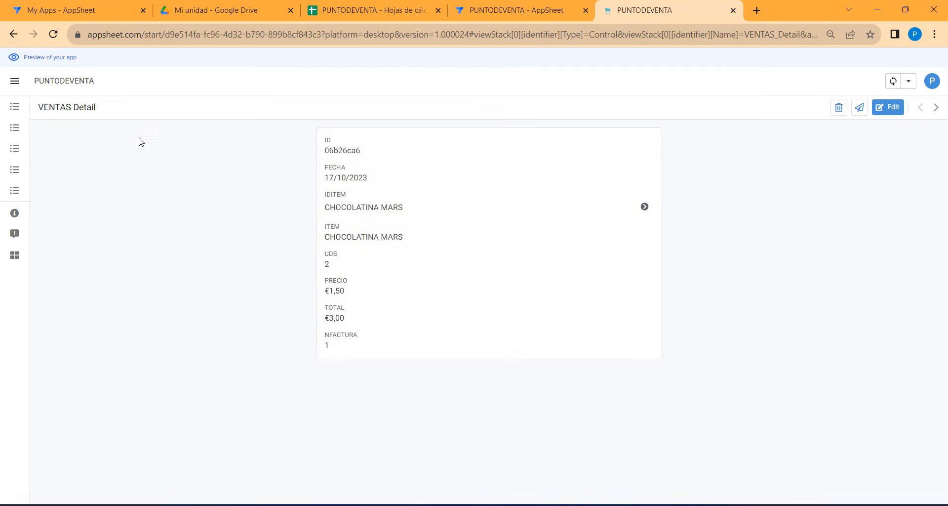
pyautogui.click(526, 14)
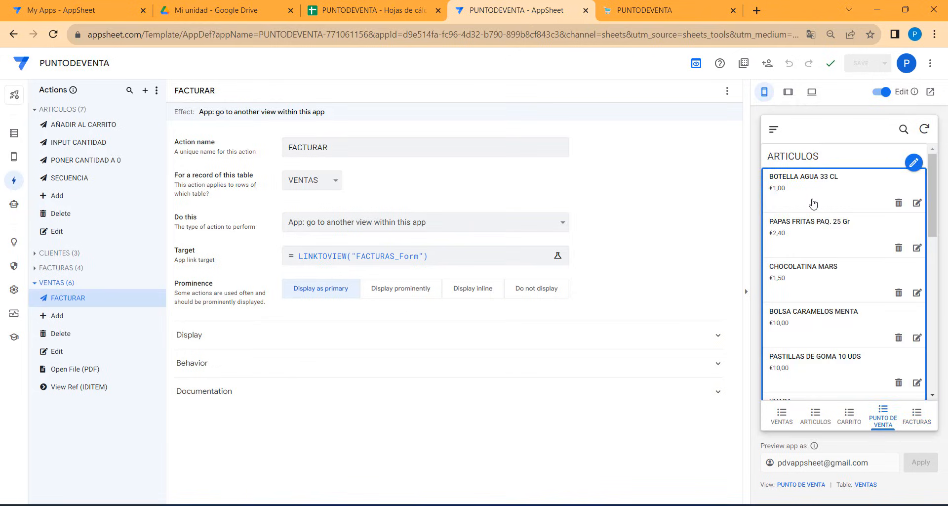
pyautogui.scroll(-5, 831, 286)
pyautogui.scroll(-1, 831, 286)
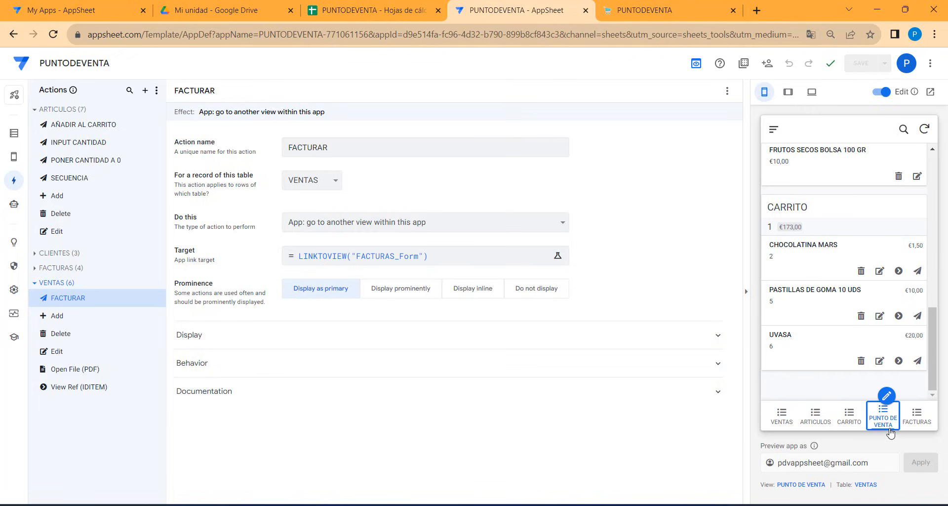
pyautogui.scroll(9, 820, 239)
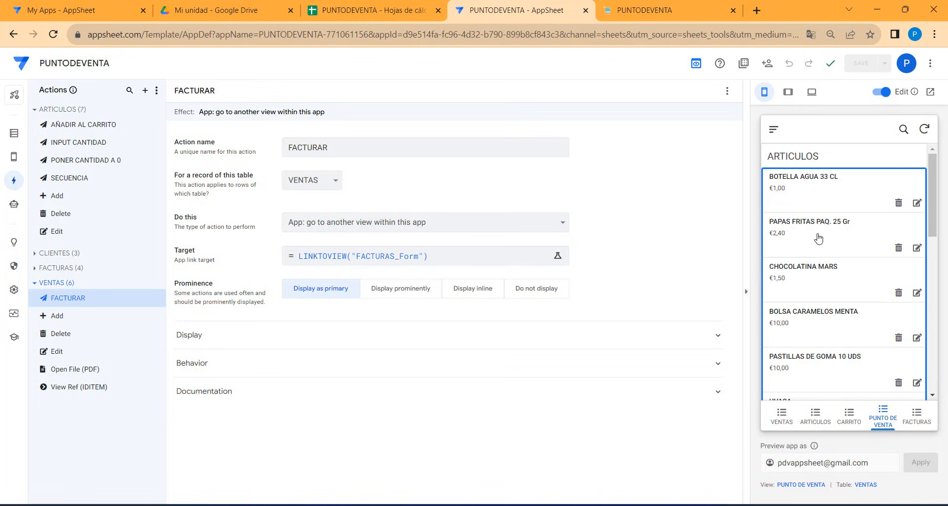
pyautogui.scroll(-9, 820, 239)
pyautogui.scroll(5, 817, 239)
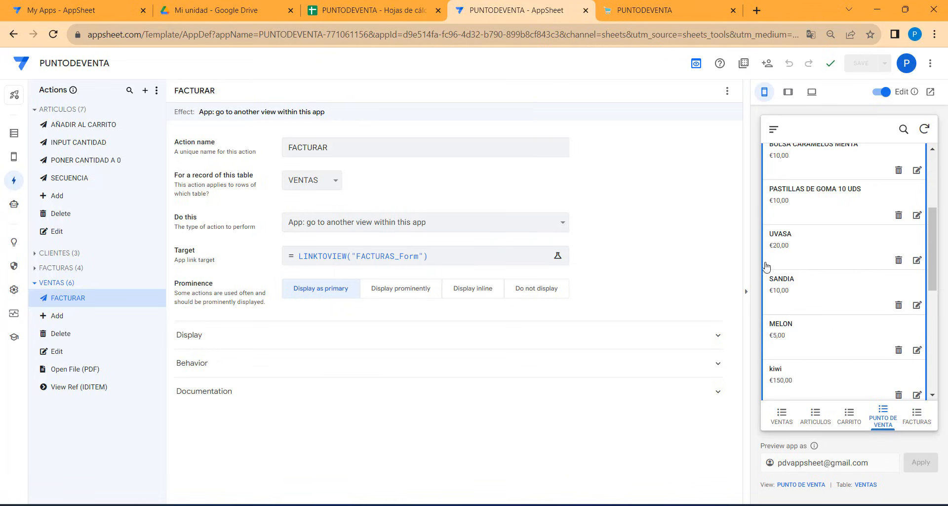
# Enable the use of tabs in mobile view for the PUNTO DE VENTA dashboard view.
pyautogui.moveTo(19, 162)
pyautogui.click(58, 155)
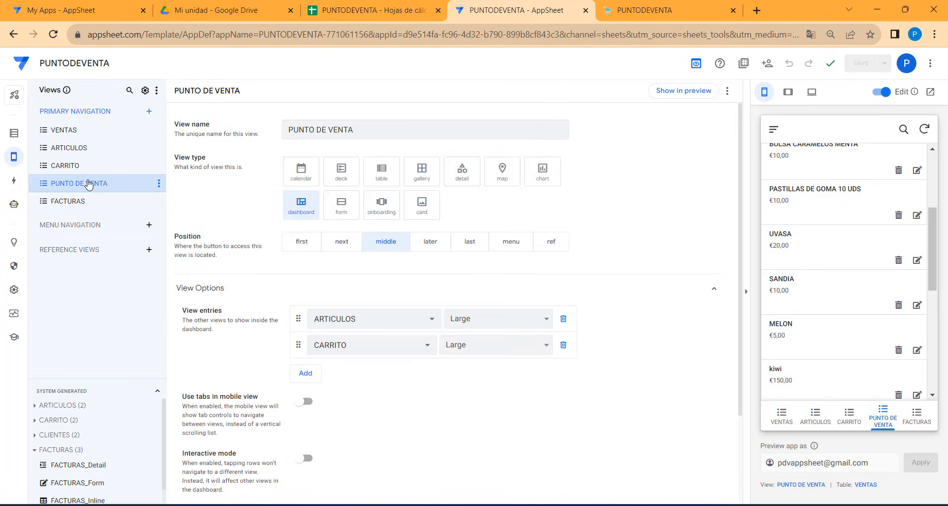
pyautogui.scroll(-1, 434, 356)
pyautogui.scroll(-1, 443, 378)
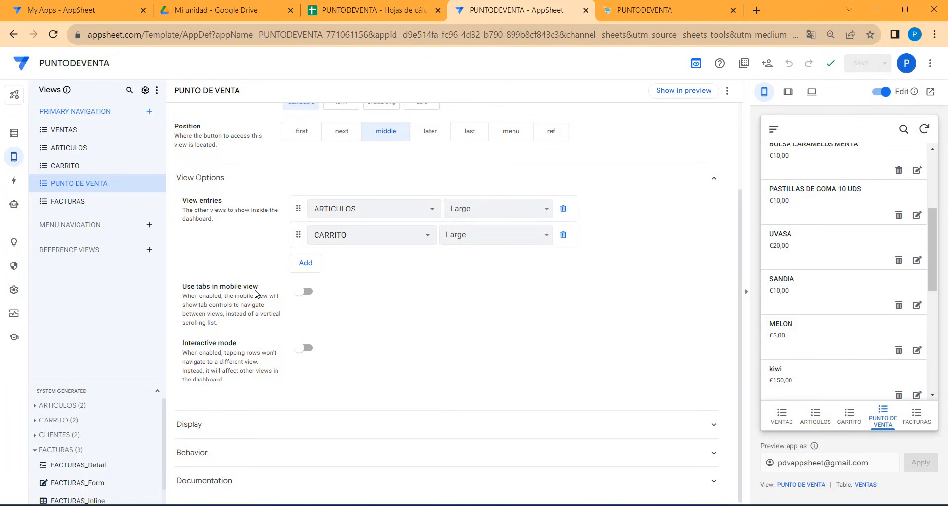
pyautogui.click(305, 291)
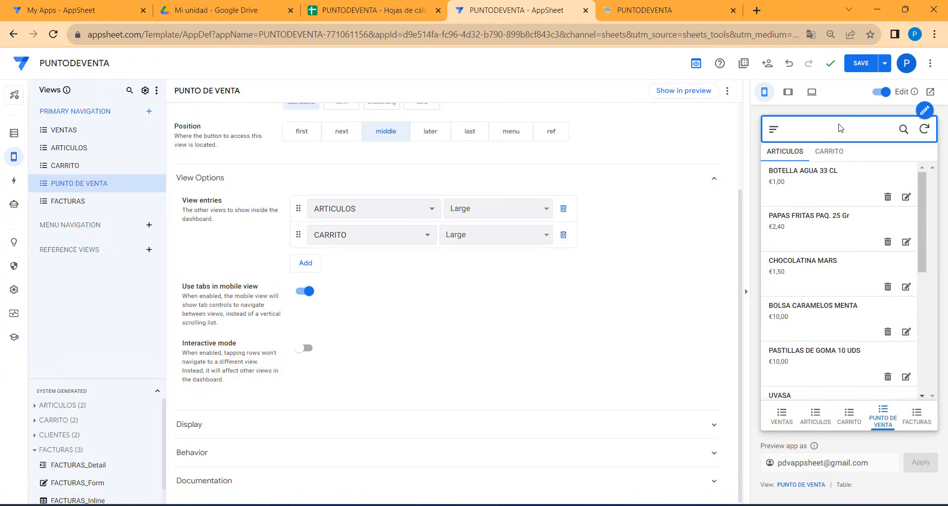
# Examine the dashboard's ARTICULOS and CARRITO tabs in the phone preview and its layout in the tablet preview.
pyautogui.click(829, 151)
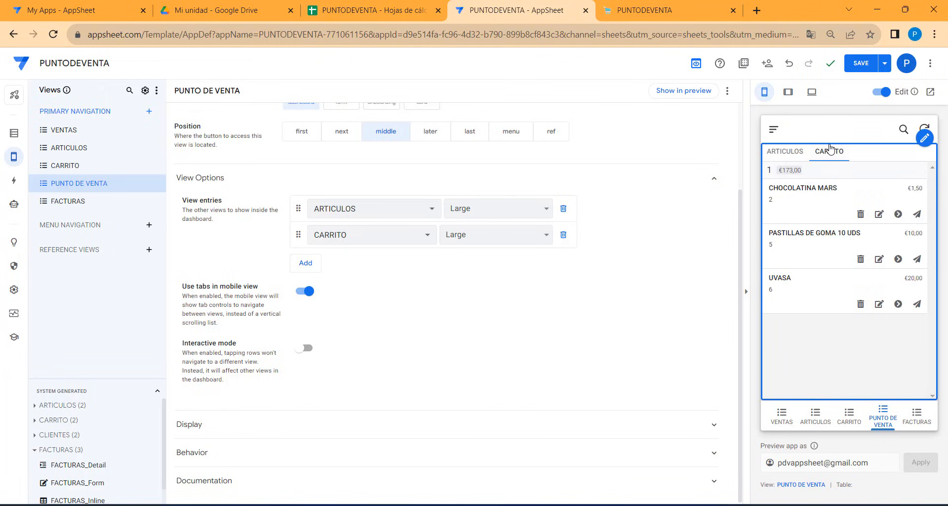
pyautogui.click(798, 151)
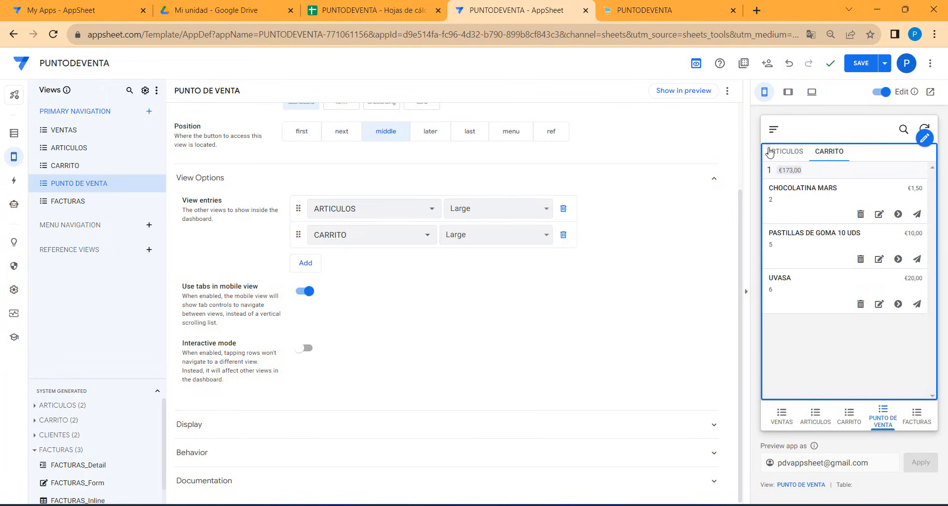
pyautogui.click(788, 92)
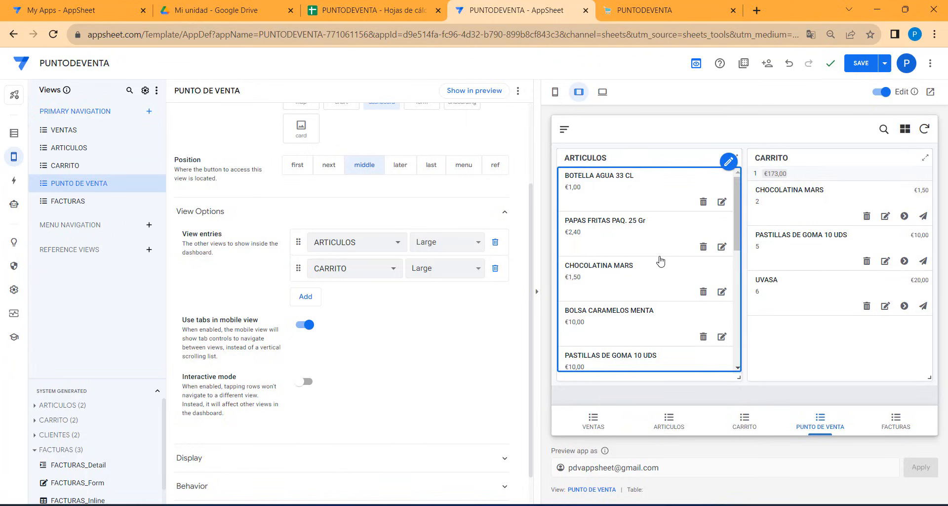
# Test the FACTURAR action on the CARRITO list in the running PUNTODEVENTA app and cancel the invoice form.
pyautogui.click(675, 14)
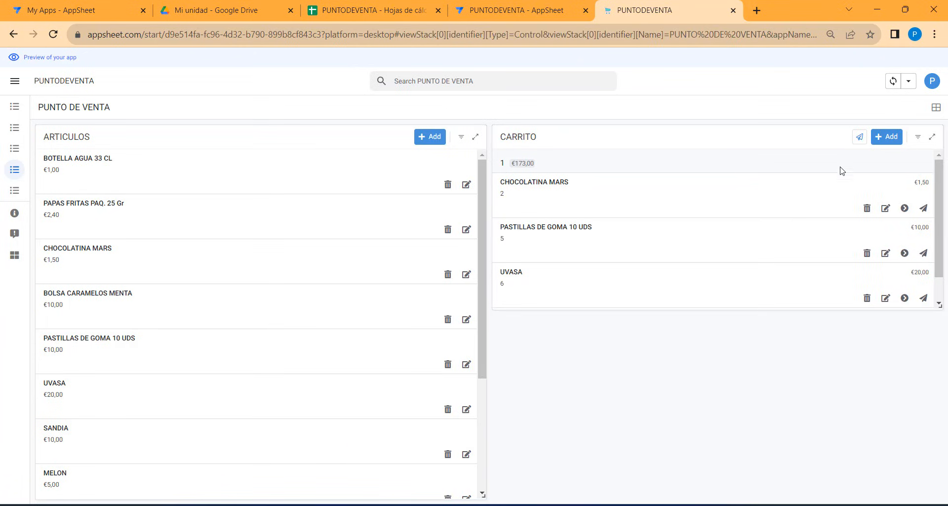
pyautogui.click(859, 137)
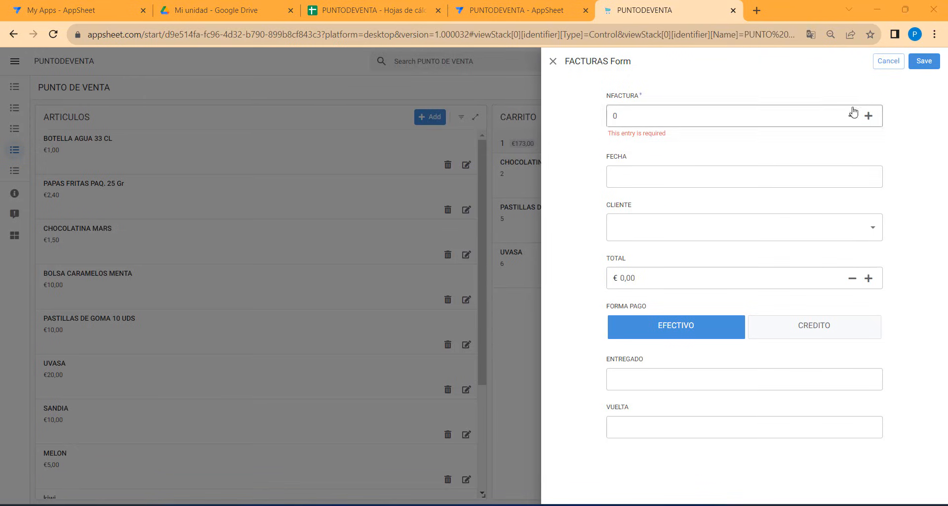
pyautogui.click(881, 61)
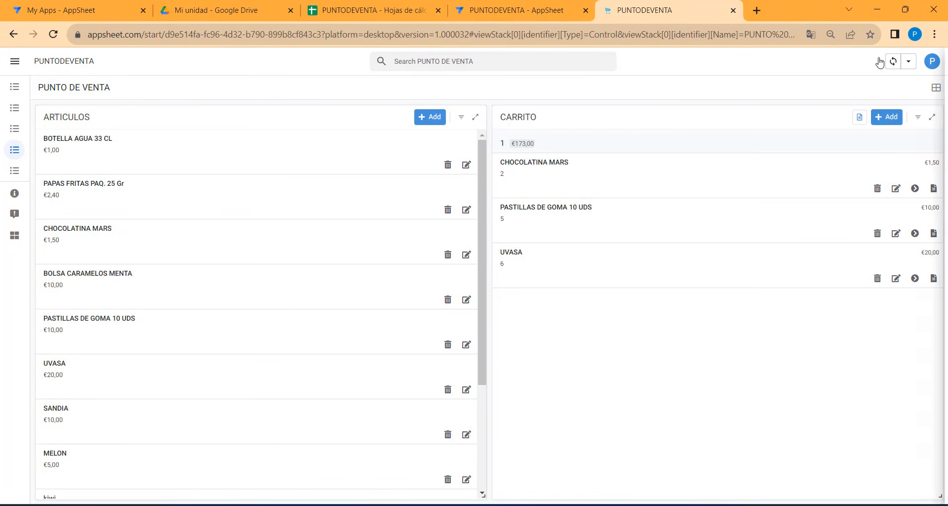
# Set the initial value of the FACTURAS table's FECHA column to TODAY() in the app editor.
pyautogui.click(477, 15)
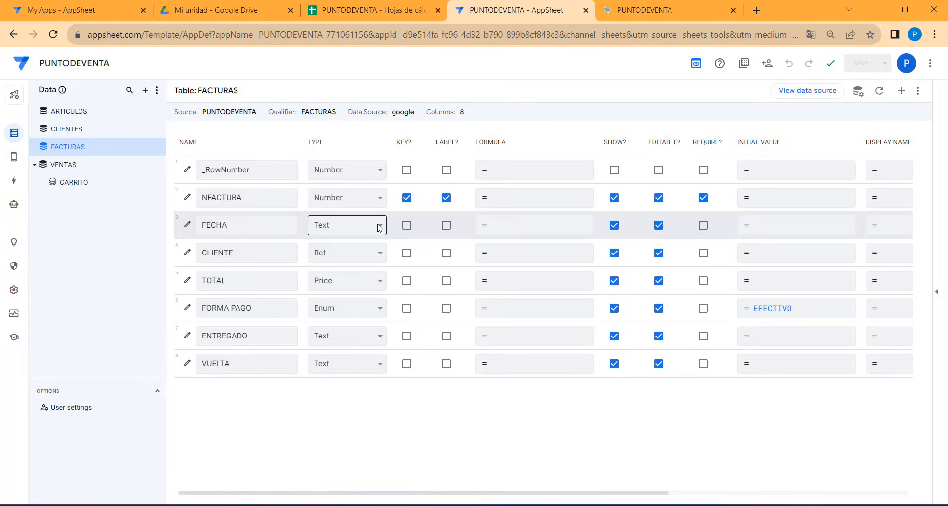
pyautogui.click(781, 233)
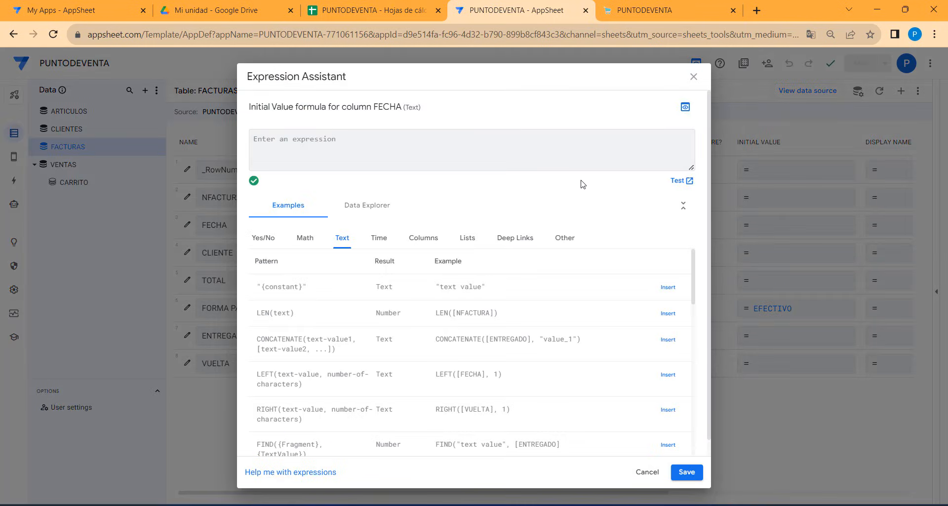
pyautogui.write('TODAY(')
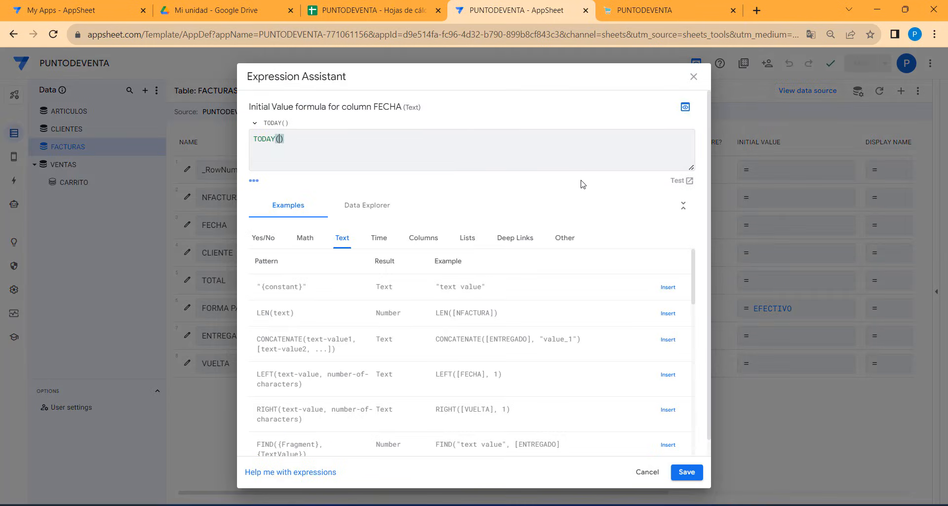
pyautogui.click(686, 471)
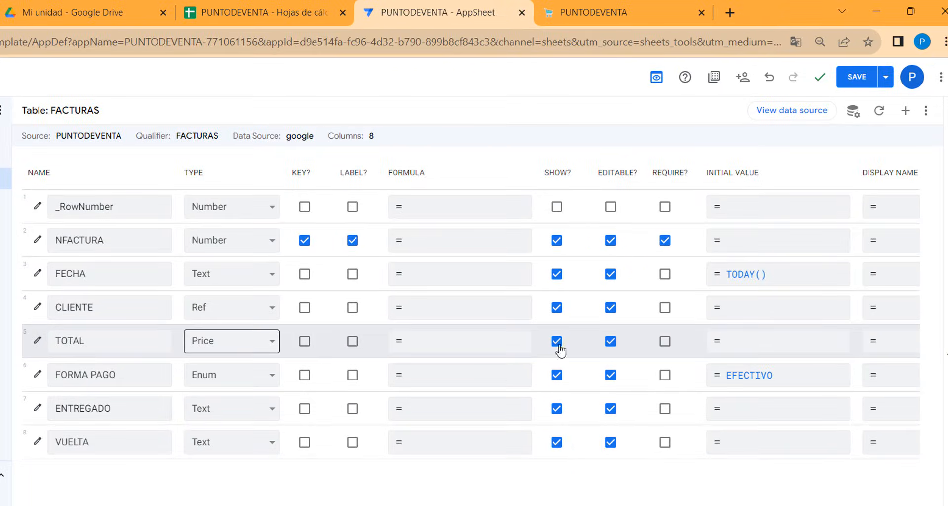
# Set the TOTAL column's initial value to sum(select(ventas[total],[nfactura]=[_THISROW].[NFACTURA])) in the FACTURAS table.
pyautogui.click(759, 348)
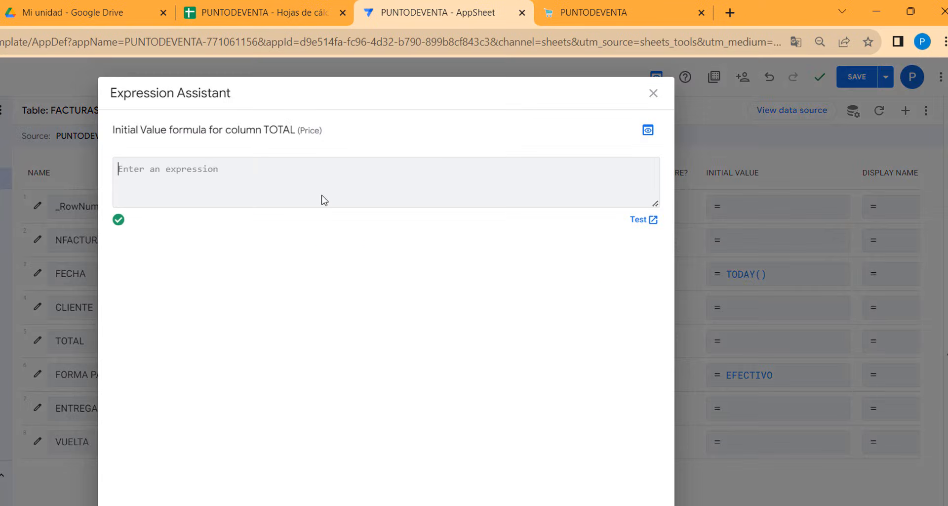
pyautogui.rightClick(217, 173)
pyautogui.click(253, 286)
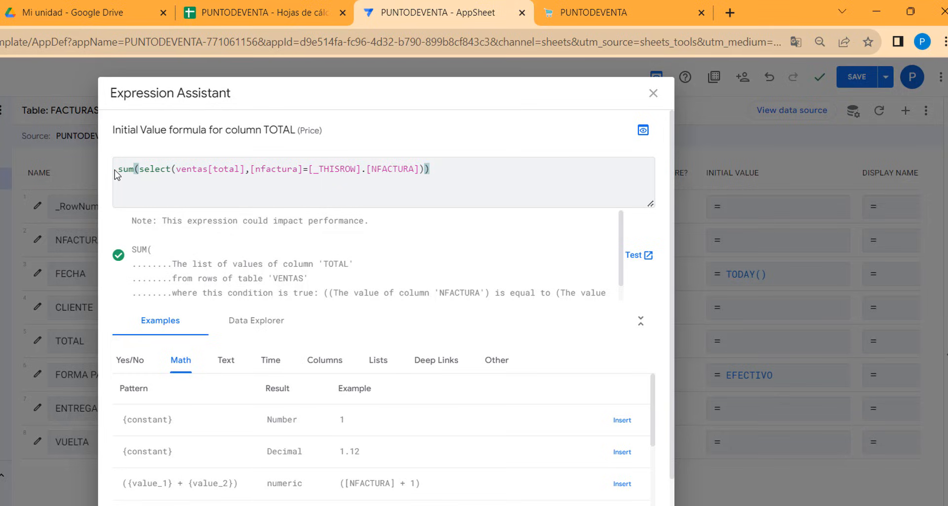
pyautogui.moveTo(121, 169); pyautogui.dragTo(175, 168)
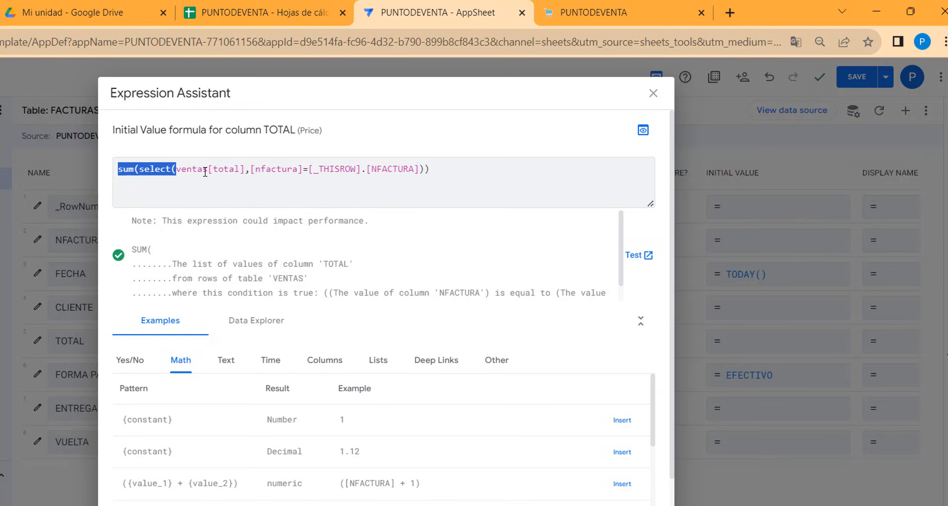
pyautogui.click(180, 170)
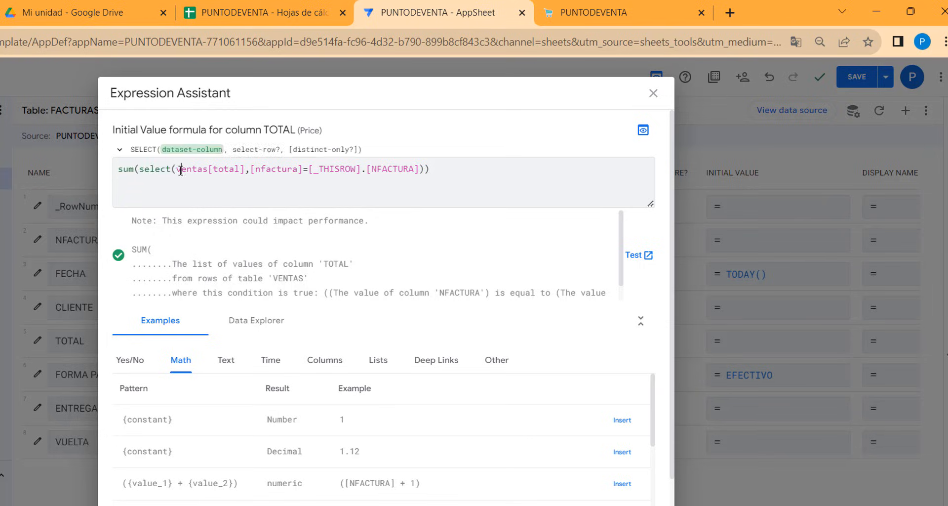
pyautogui.moveTo(176, 170); pyautogui.dragTo(450, 171)
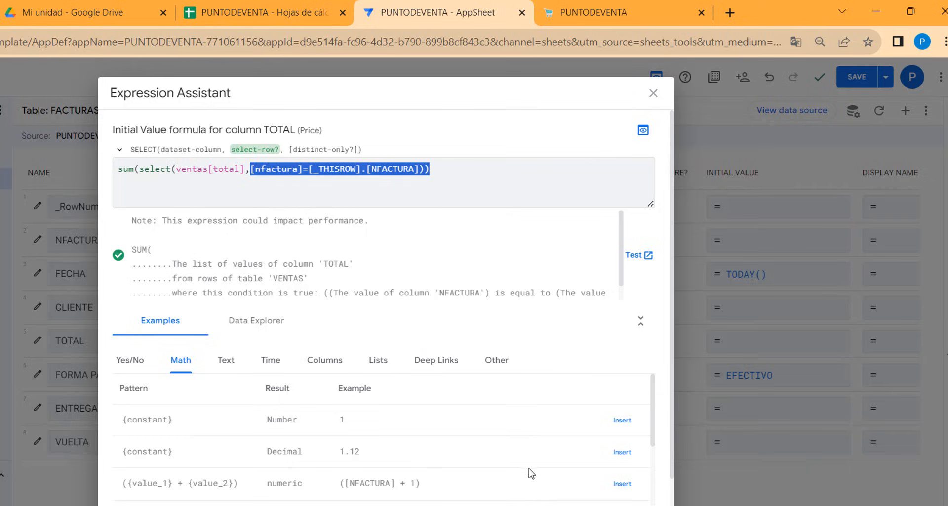
pyautogui.click(642, 503)
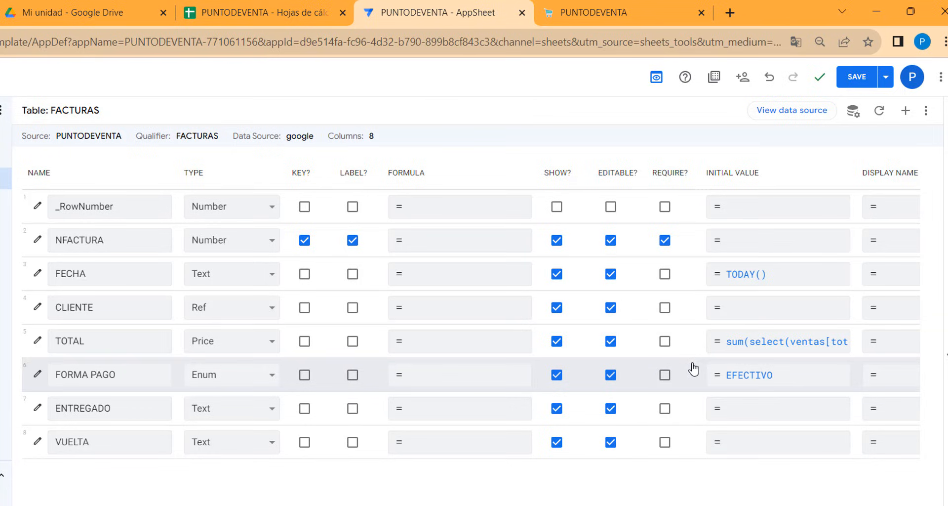
# Change the ENTREGADO column's type to Price with € as its currency symbol.
pyautogui.click(256, 414)
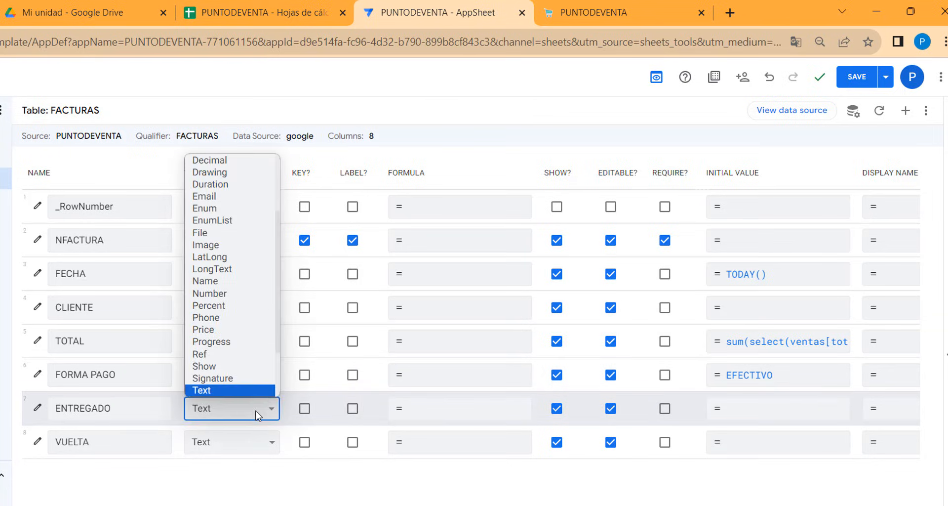
pyautogui.click(215, 329)
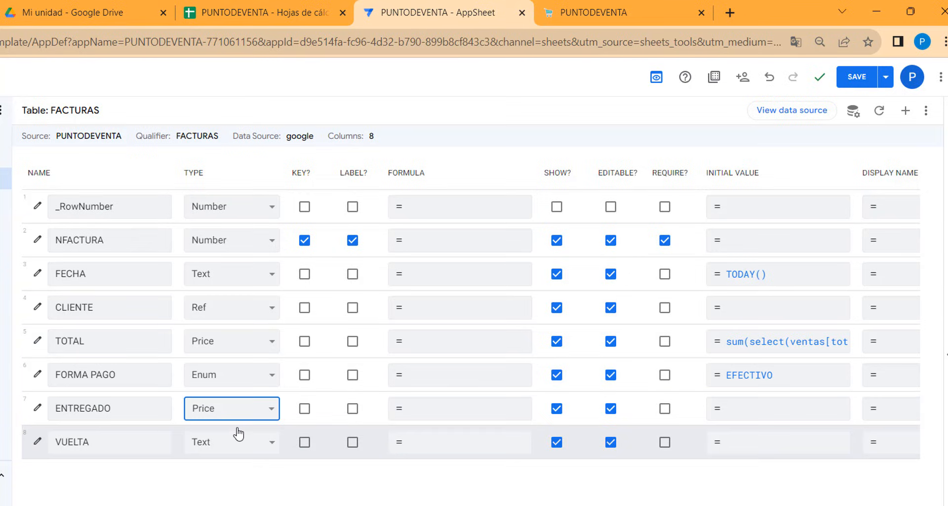
pyautogui.click(37, 408)
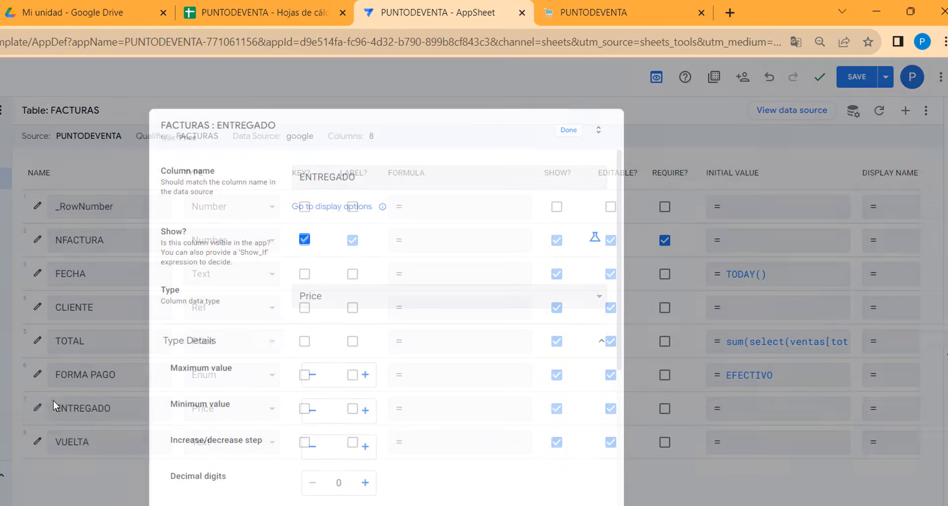
pyautogui.scroll(-3, 364, 396)
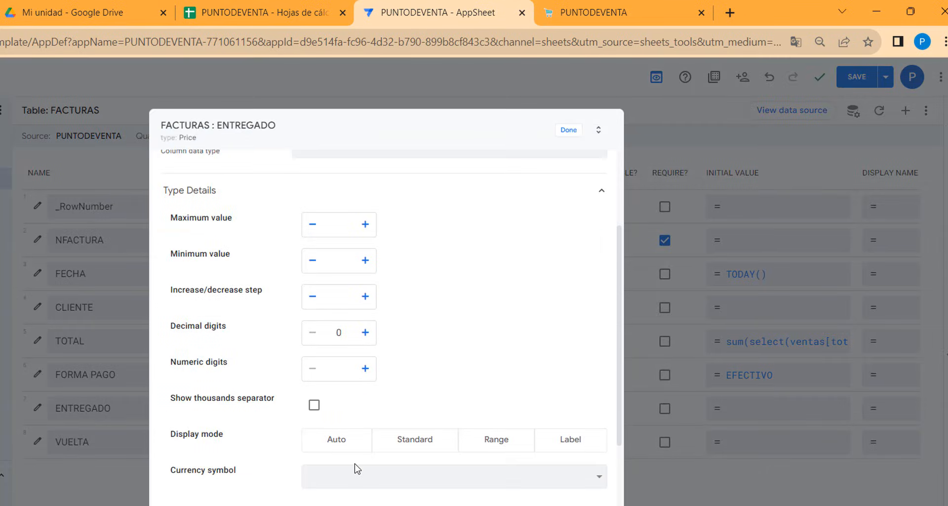
pyautogui.click(357, 468)
pyautogui.click(318, 252)
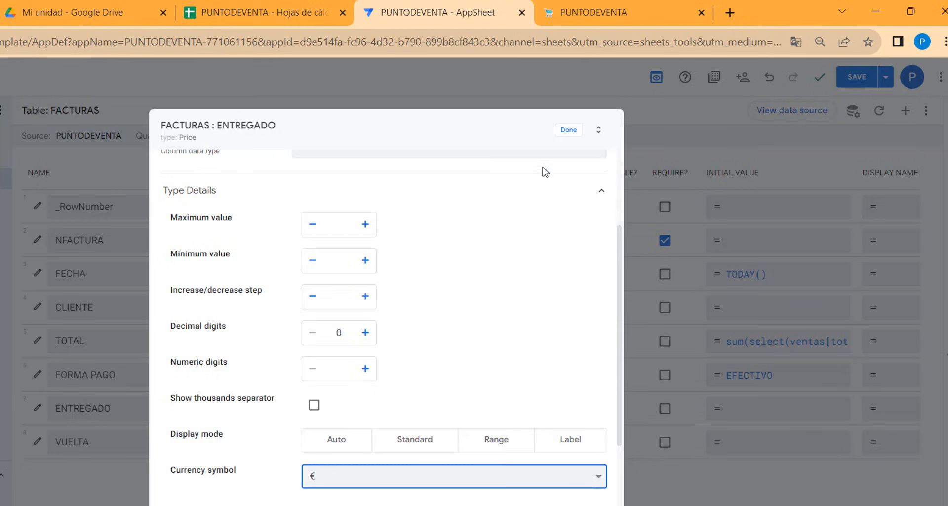
pyautogui.click(567, 129)
# Change the VUELTA column's type to Price with € as its currency symbol in the FACTURAS table.
pyautogui.click(228, 448)
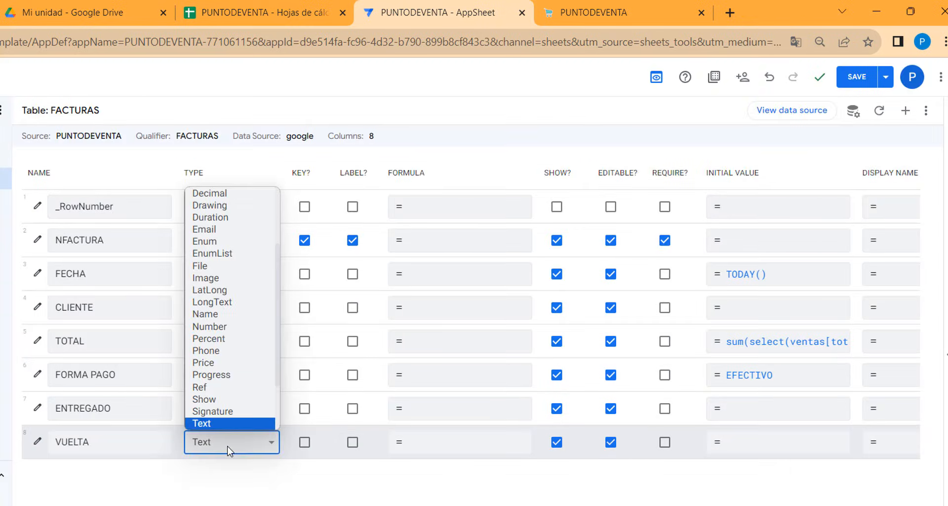
pyautogui.click(224, 363)
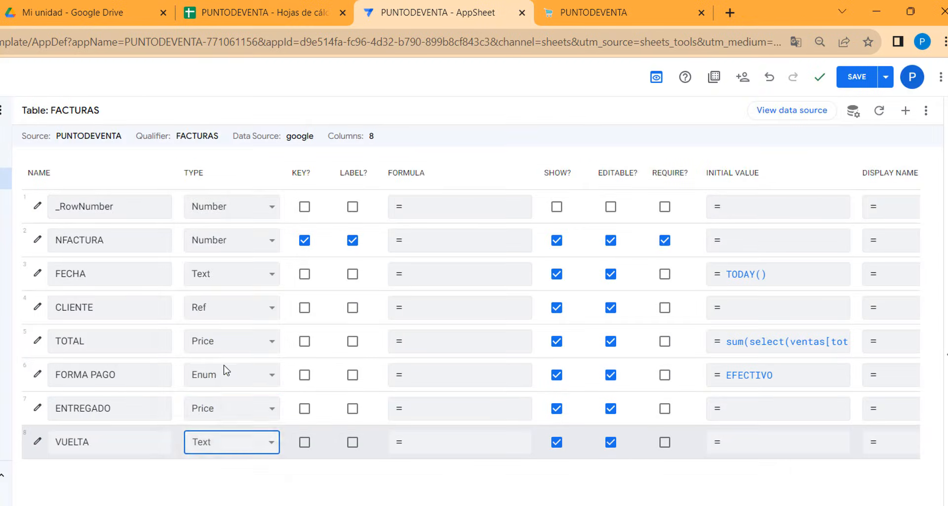
pyautogui.click(36, 441)
pyautogui.scroll(-5, 418, 390)
pyautogui.click(389, 400)
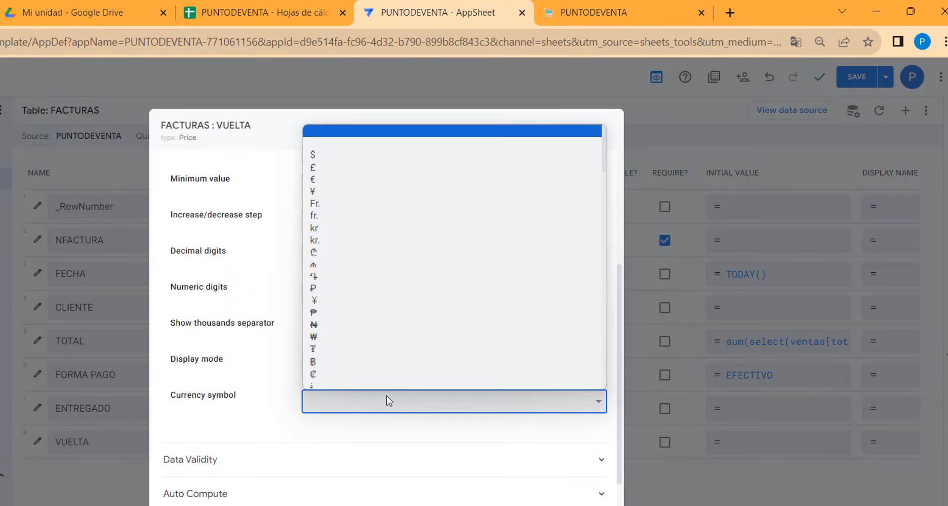
pyautogui.click(323, 185)
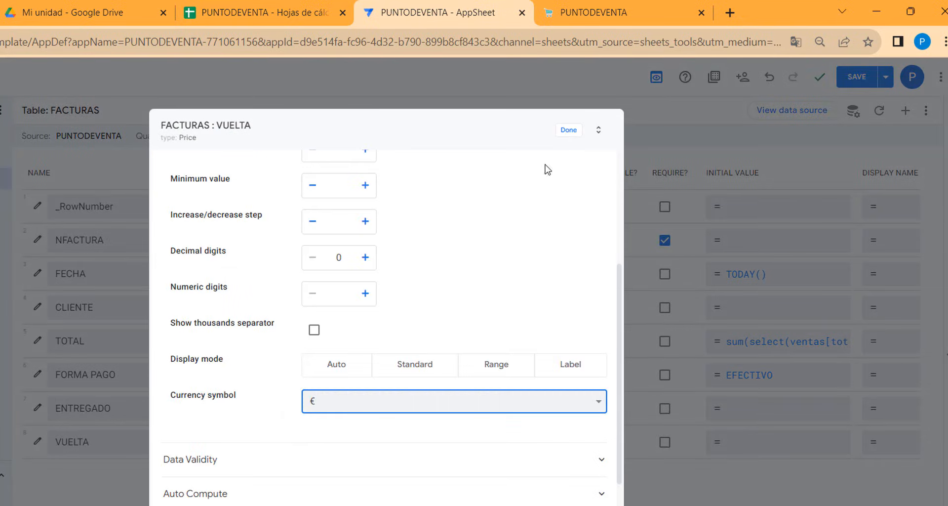
pyautogui.click(563, 131)
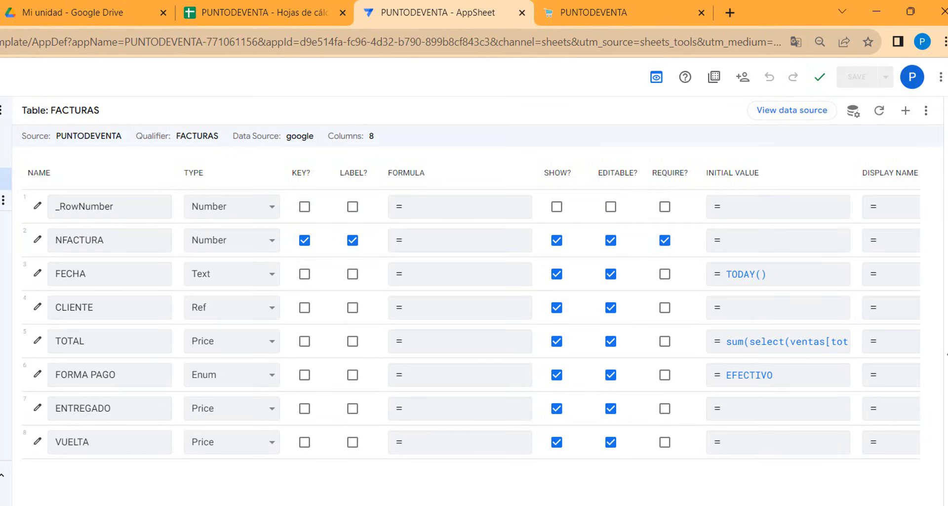
# Set the NFACTURA column's initial value to MAXROW("FACTURAS","NFACTURA")+1 and save the app.
pyautogui.rightClick(254, 140)
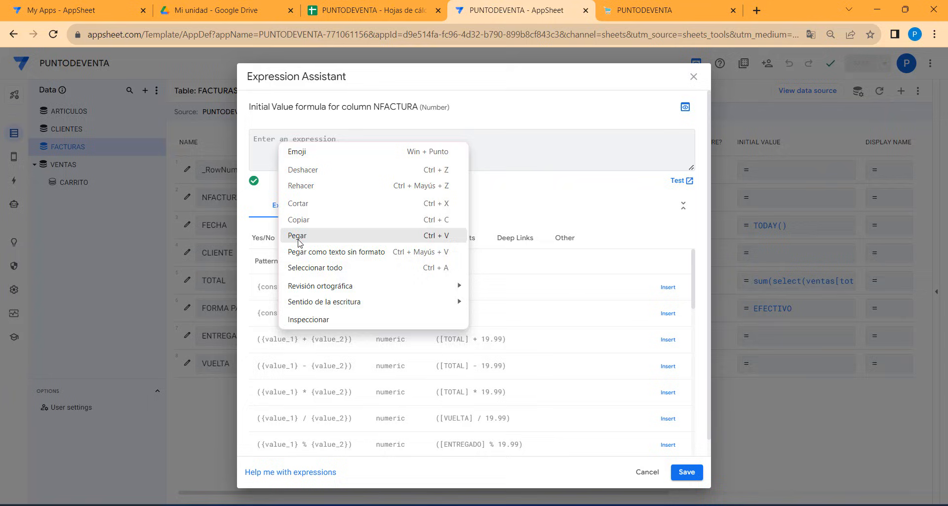
pyautogui.click(294, 239)
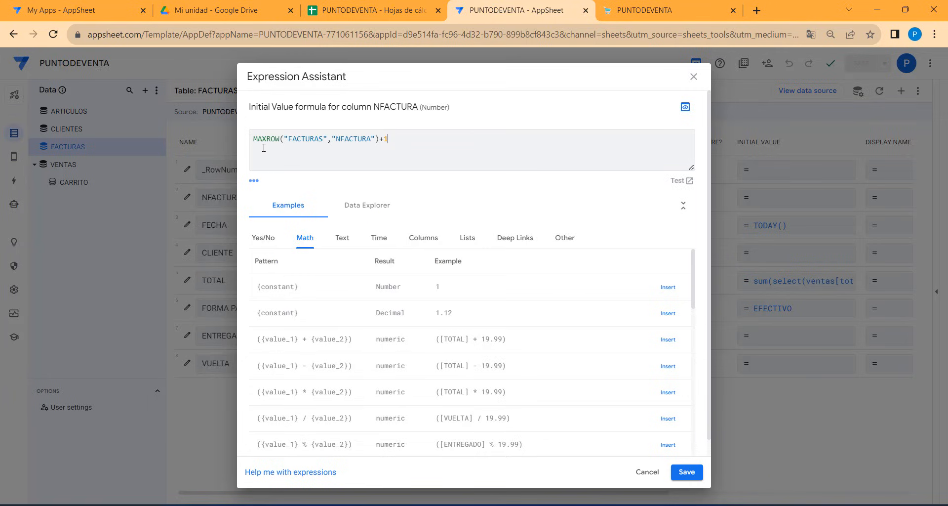
pyautogui.moveTo(285, 138); pyautogui.dragTo(408, 136)
pyautogui.click(372, 155)
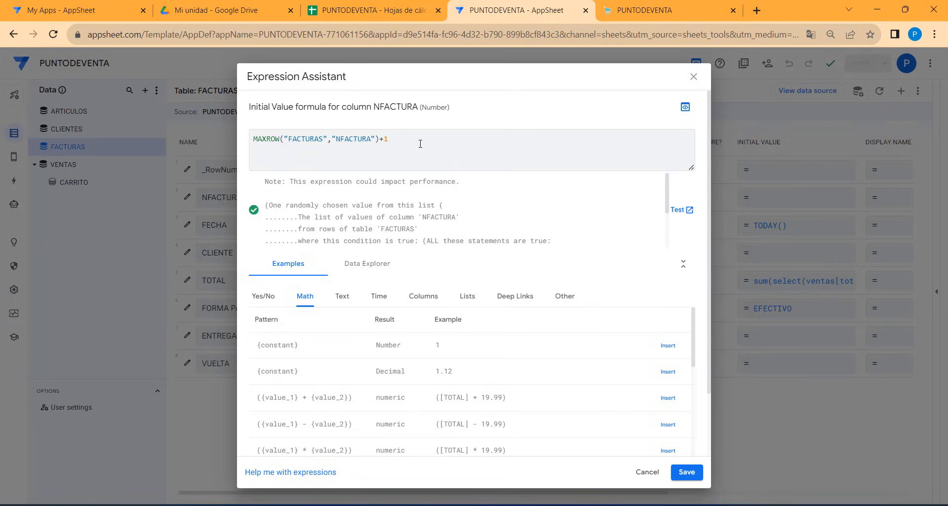
pyautogui.click(680, 477)
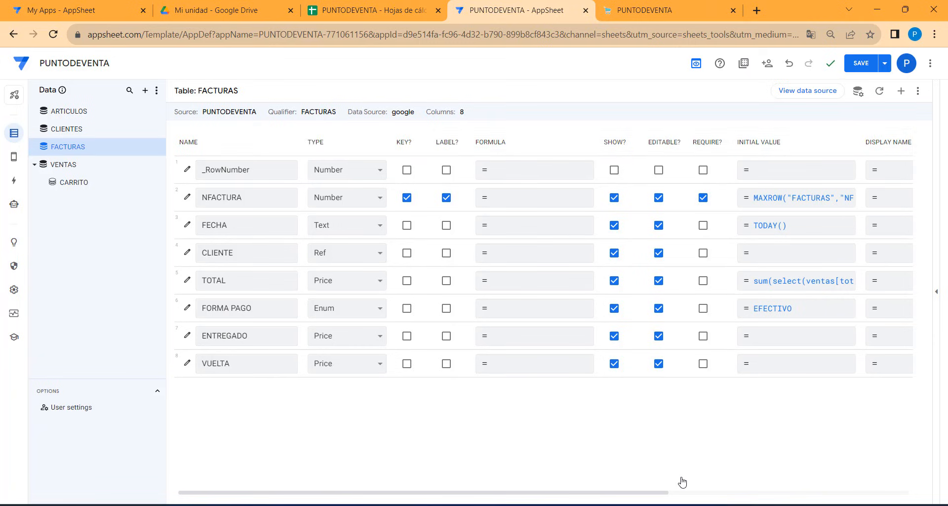
pyautogui.click(864, 63)
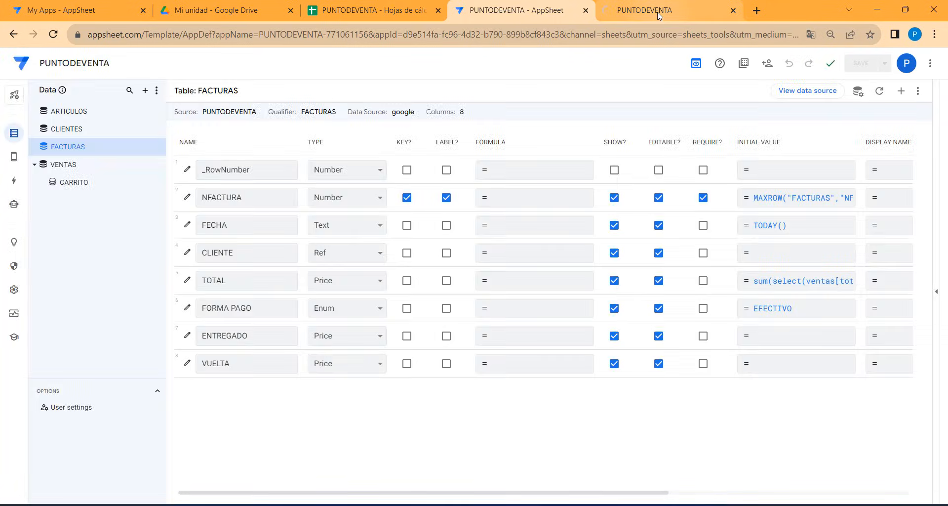
# Test the FACTURAR action on the CARRITO list in the running app, check the prefilled invoice fields and cancel the form.
pyautogui.click(657, 12)
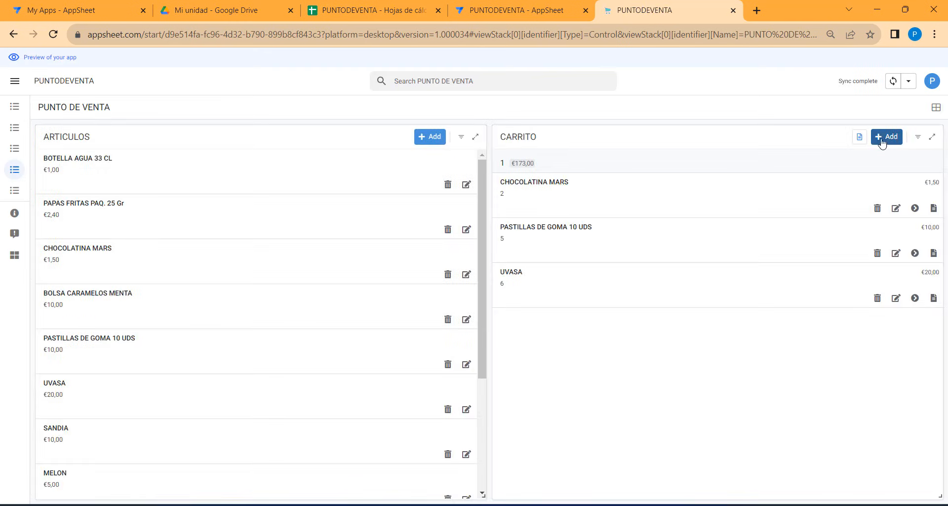
pyautogui.click(859, 141)
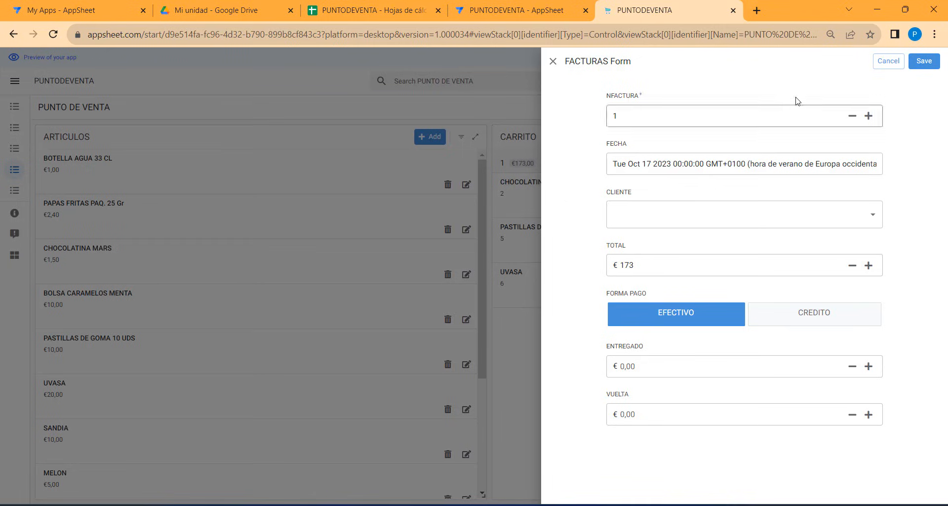
pyautogui.click(890, 65)
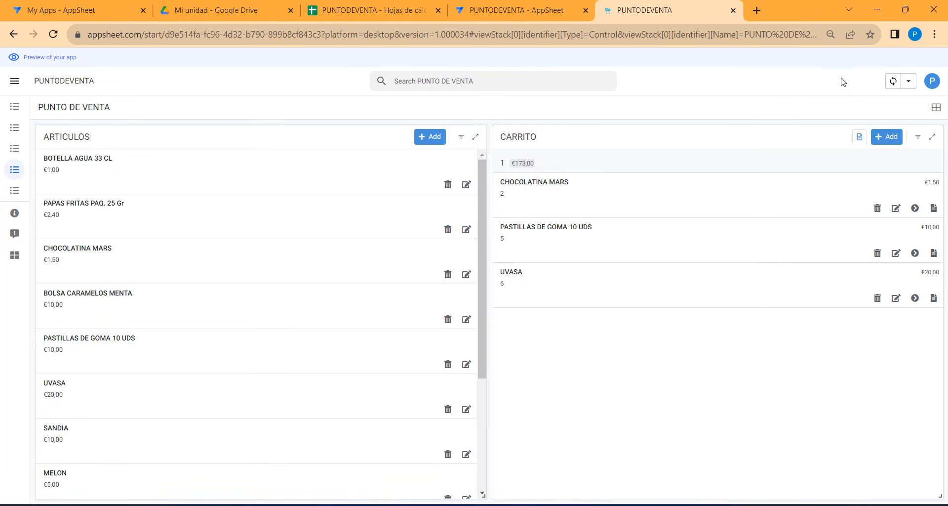
# Change the FECHA column's type to Date in the FACTURAS table of the app editor and save the app.
pyautogui.click(477, 15)
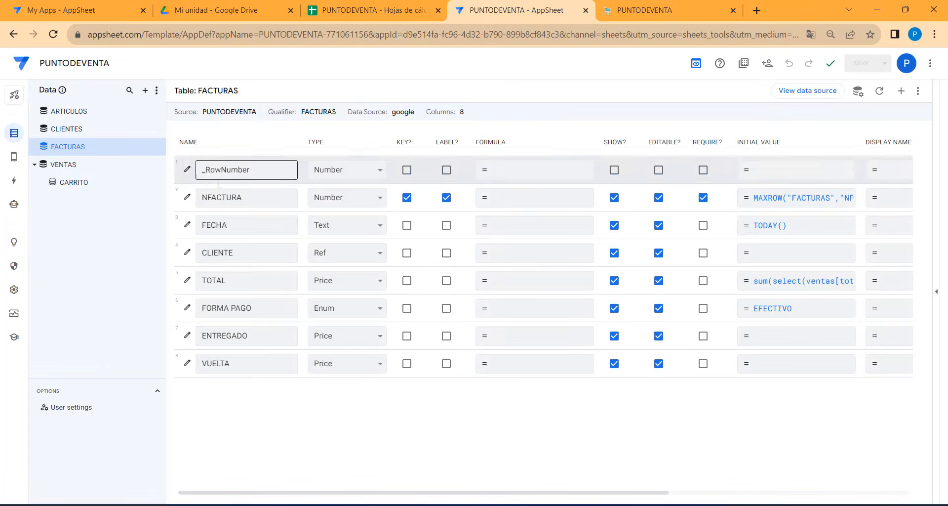
pyautogui.click(377, 227)
pyautogui.scroll(2, 356, 276)
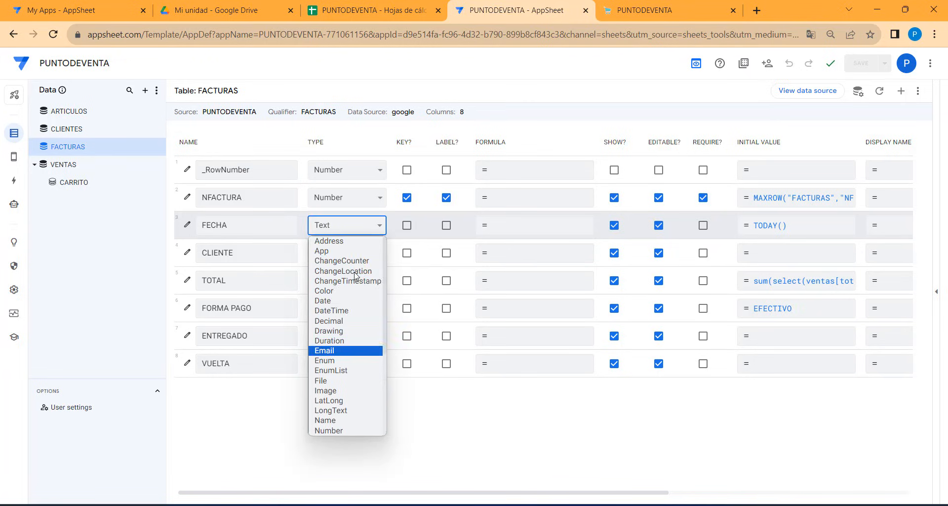
pyautogui.click(348, 301)
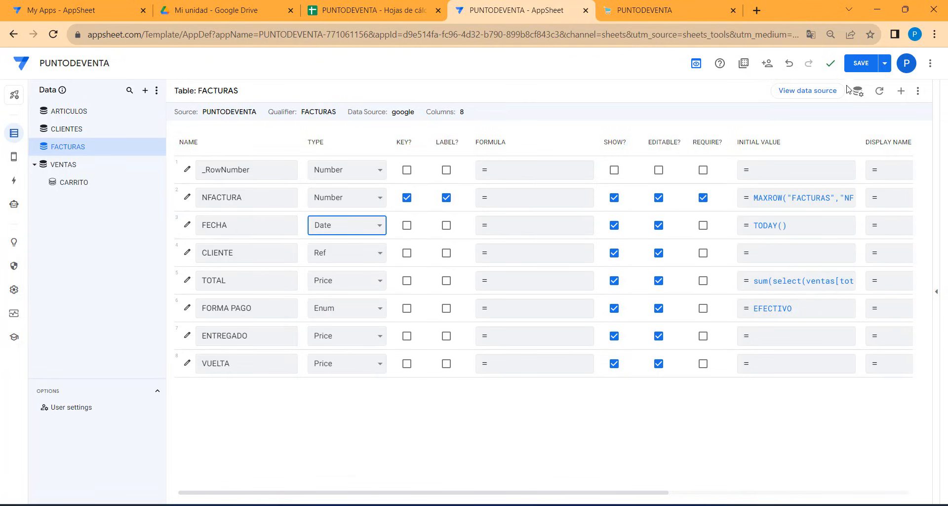
pyautogui.click(861, 63)
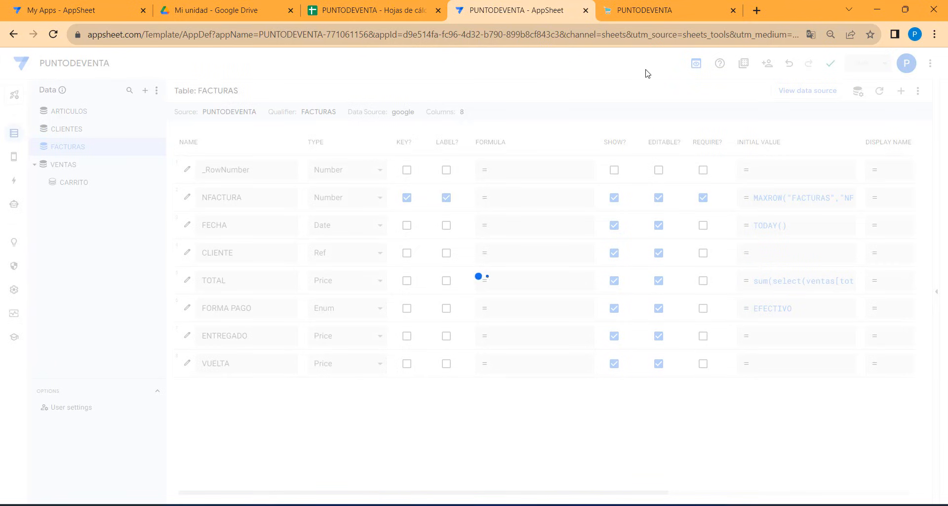
# Check the invoice form's date and CLIENTE options in the running app, and look at the FACTURAS sheet in Google Sheets.
pyautogui.click(652, 11)
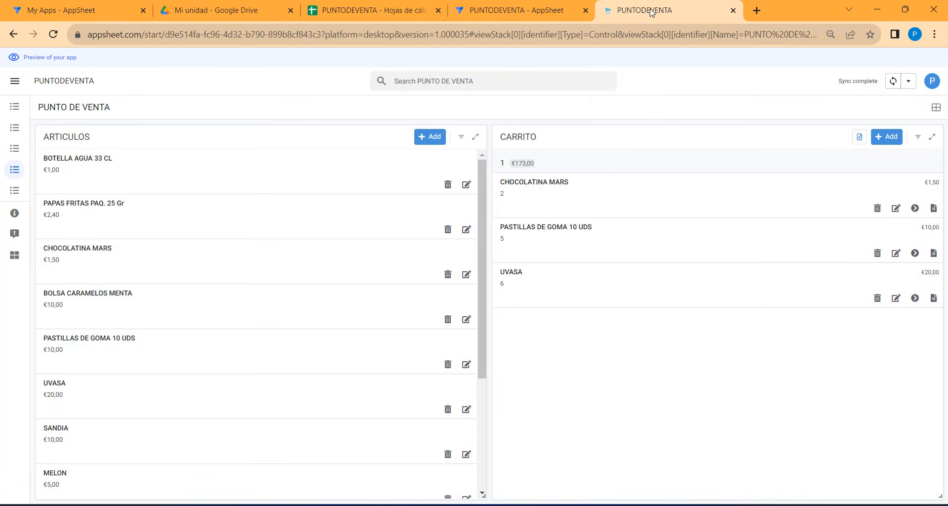
pyautogui.click(860, 139)
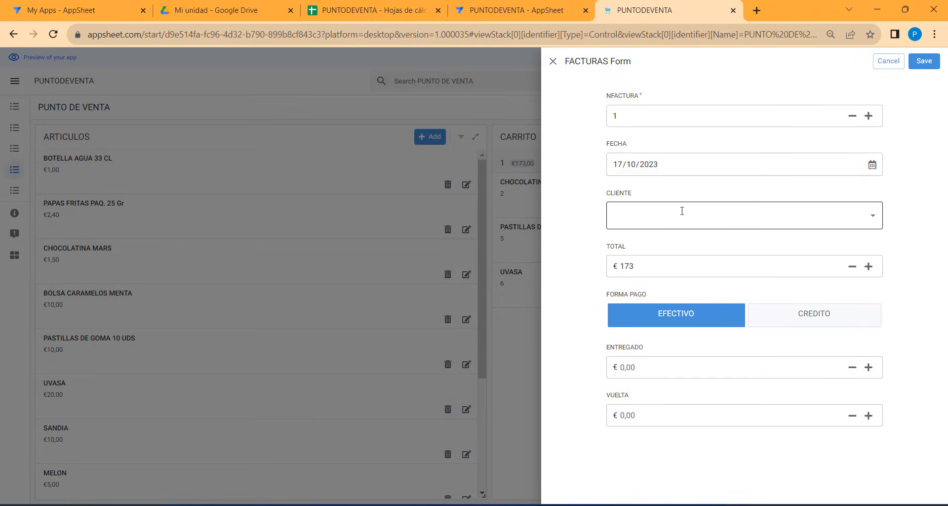
pyautogui.click(862, 214)
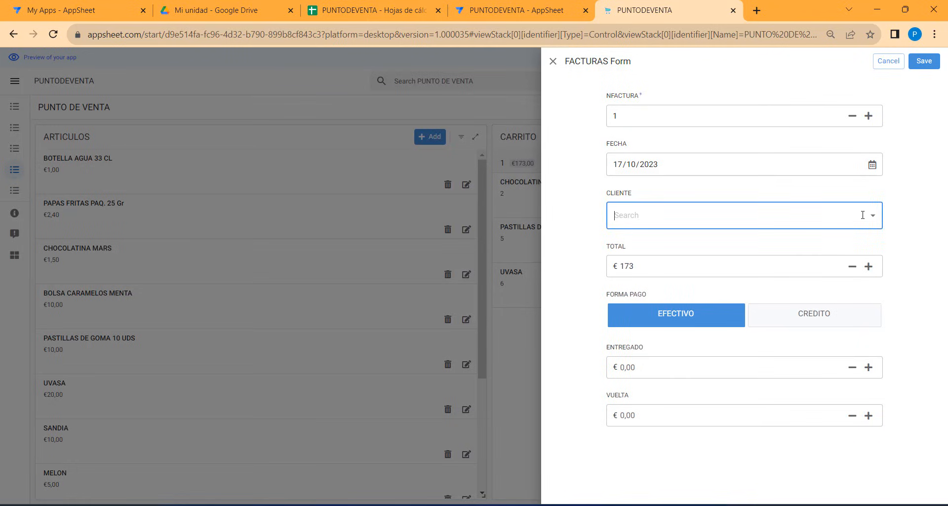
pyautogui.click(871, 219)
pyautogui.click(872, 220)
pyautogui.click(375, 11)
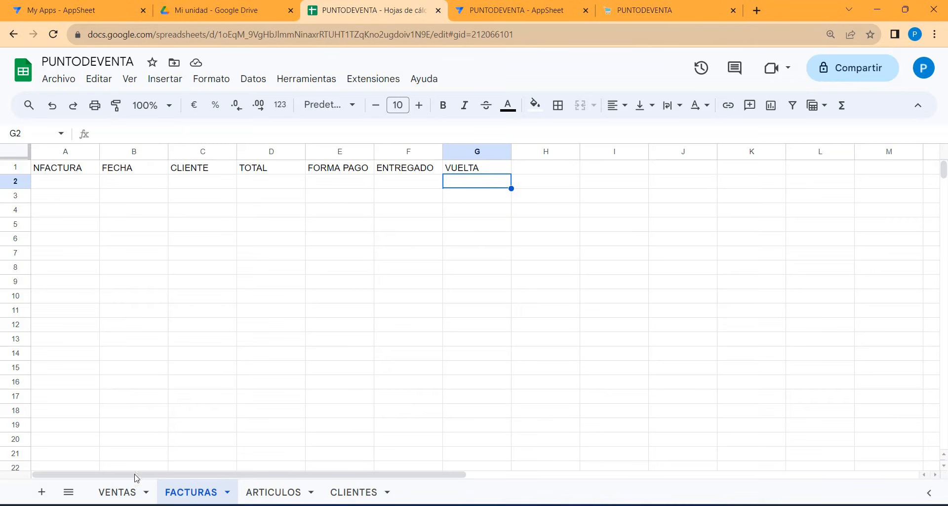
# Set the CLIENTE column's initial value to efectivo in the app editor's FACTURAS table and save the app.
pyautogui.click(508, 14)
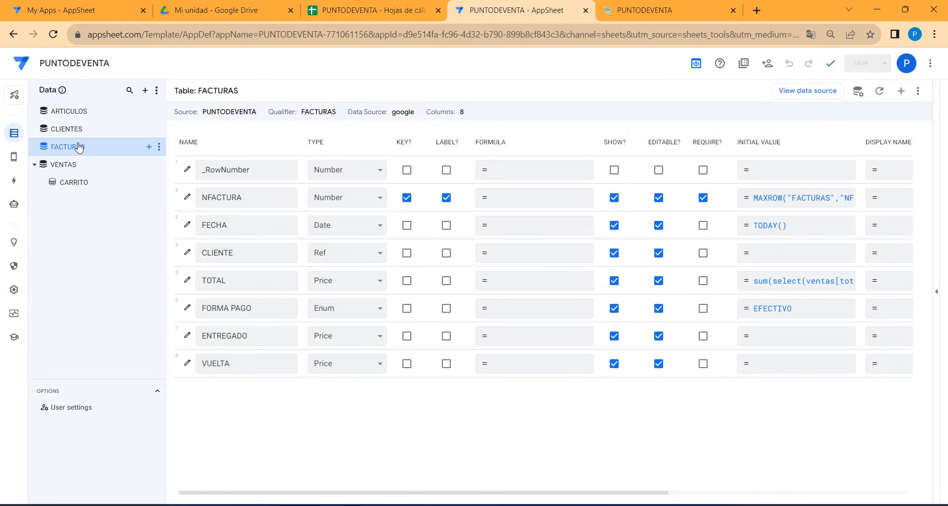
pyautogui.click(817, 254)
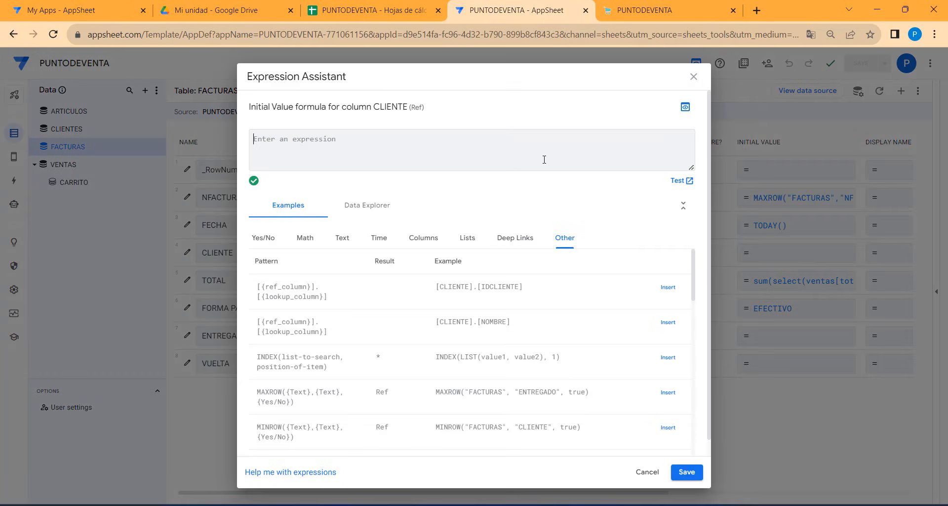
pyautogui.write('efectivo')
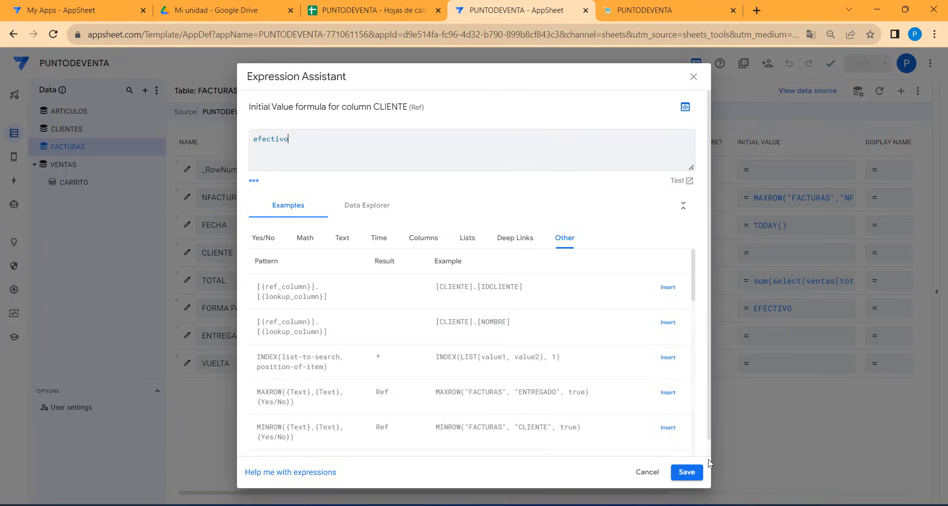
pyautogui.click(686, 471)
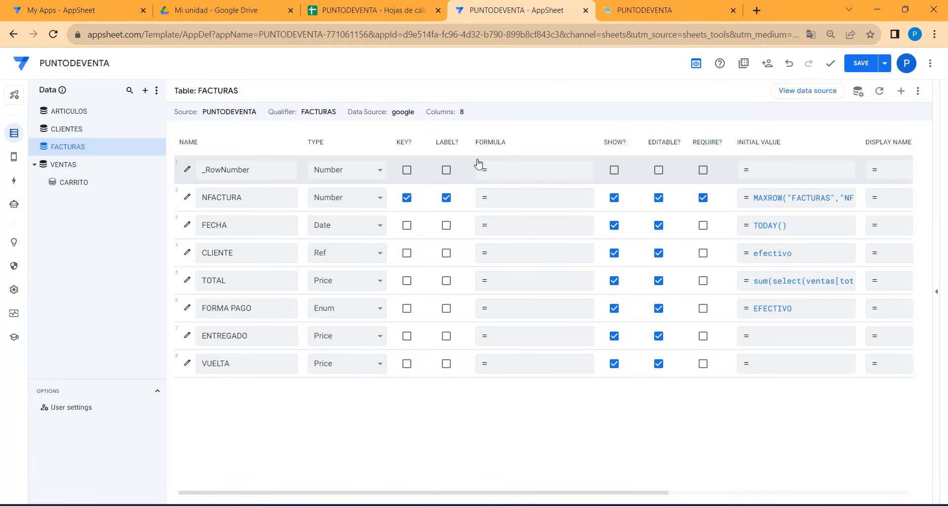
pyautogui.click(859, 63)
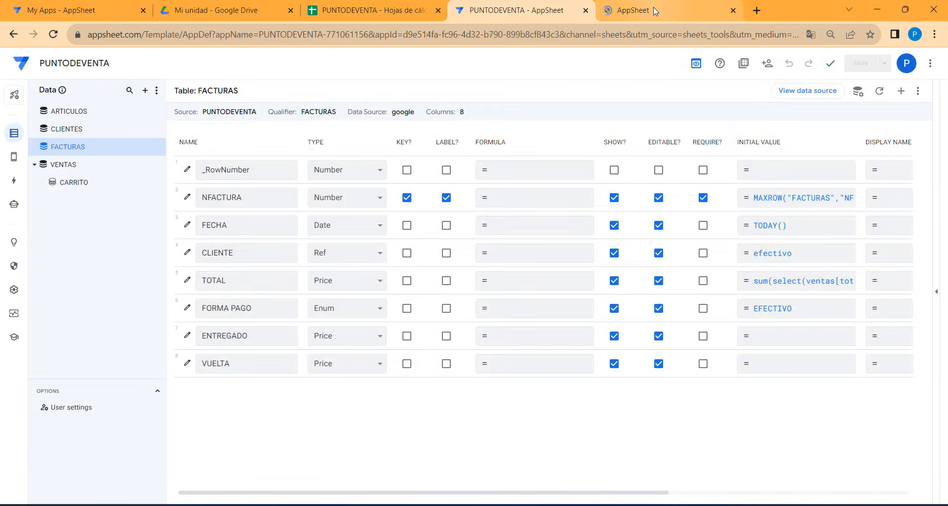
# Check the prefilled CLIENTE value and its list of options on the invoice form in the running app.
pyautogui.click(655, 9)
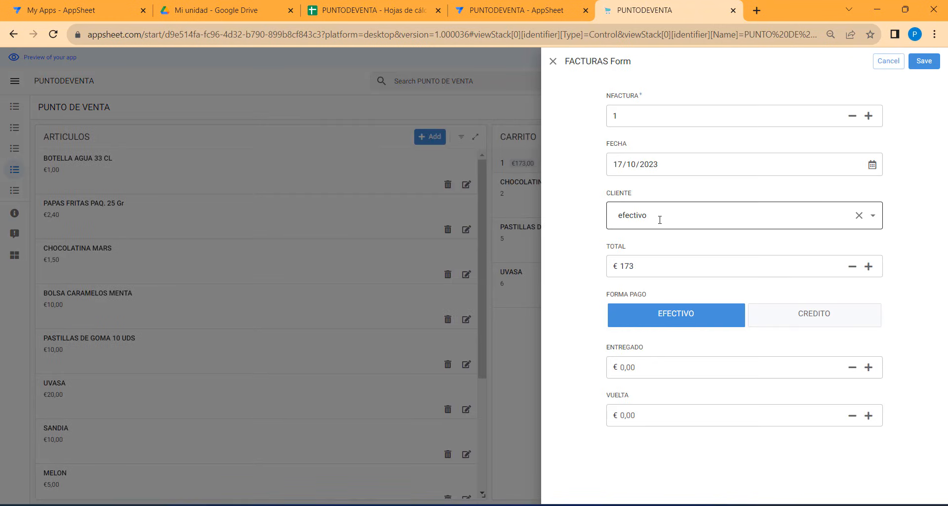
pyautogui.click(872, 216)
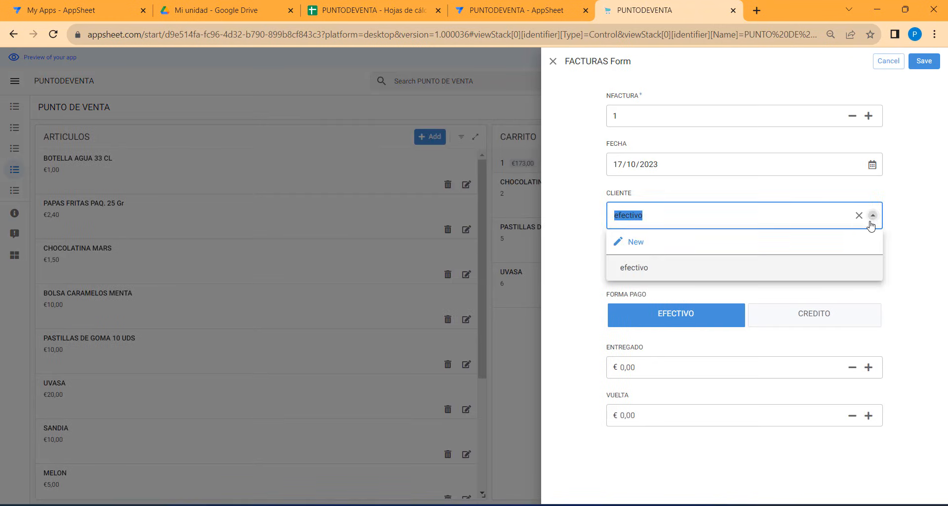
pyautogui.click(925, 213)
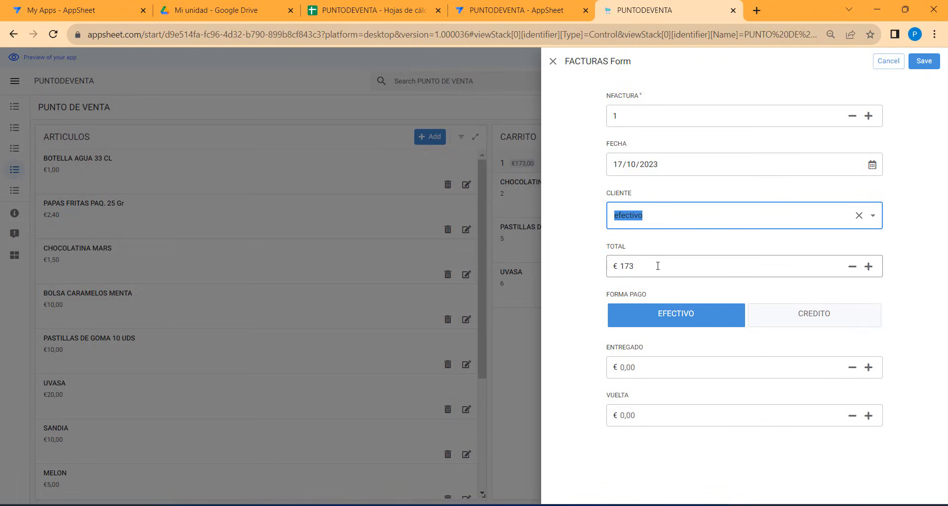
# Set the VUELTA column's formula to [TOTAL]-[ENTREGADO] in the app editor's FACTURAS table and save the app.
pyautogui.click(513, 11)
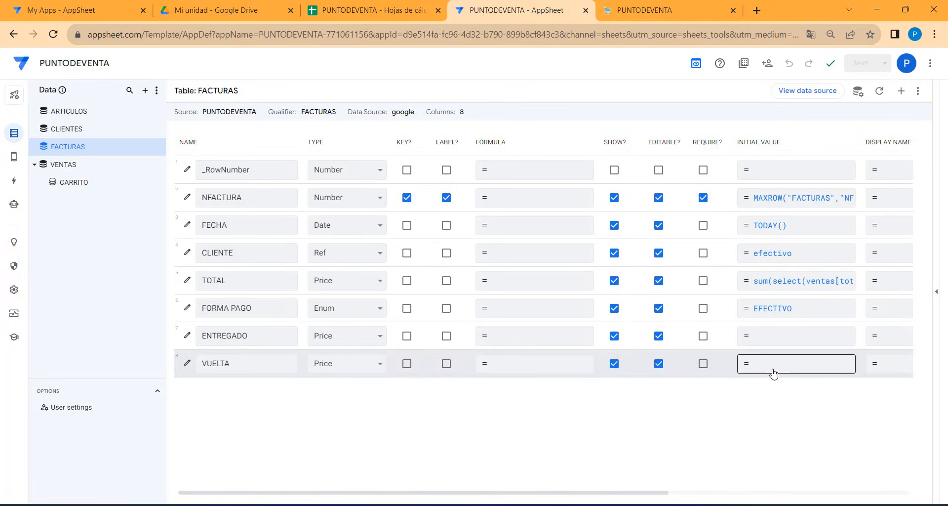
pyautogui.click(577, 369)
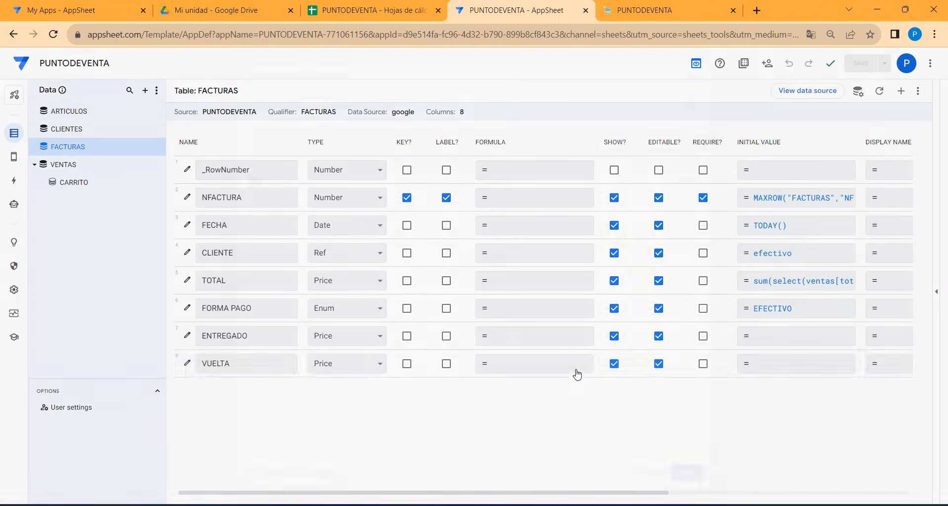
pyautogui.write('[')
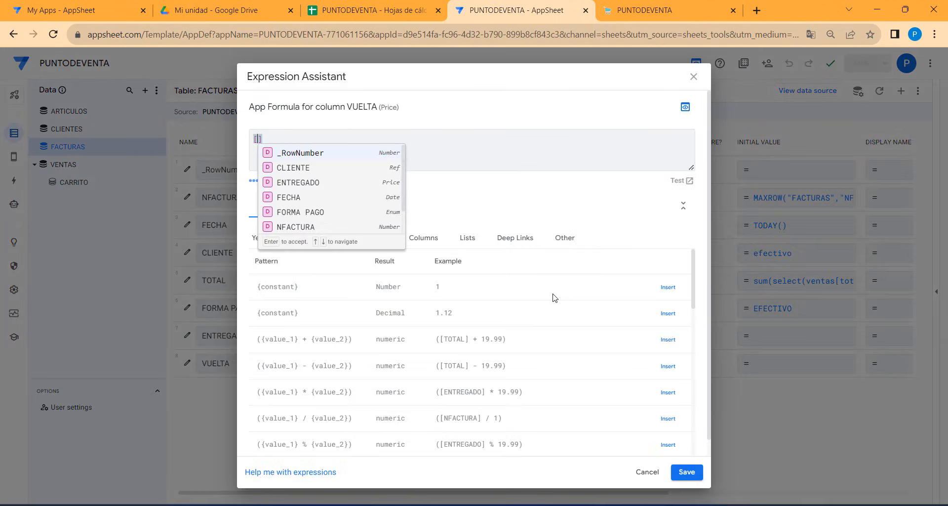
pyautogui.write('total')
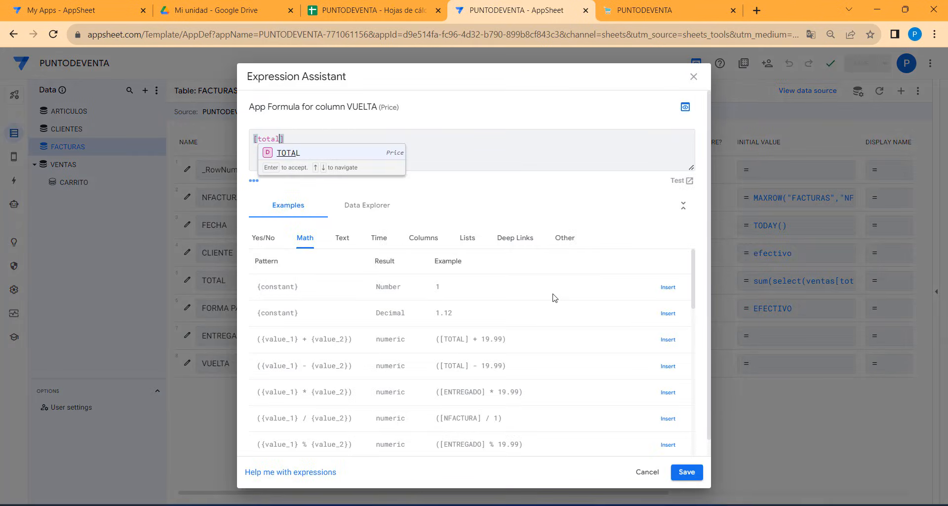
pyautogui.click(286, 153)
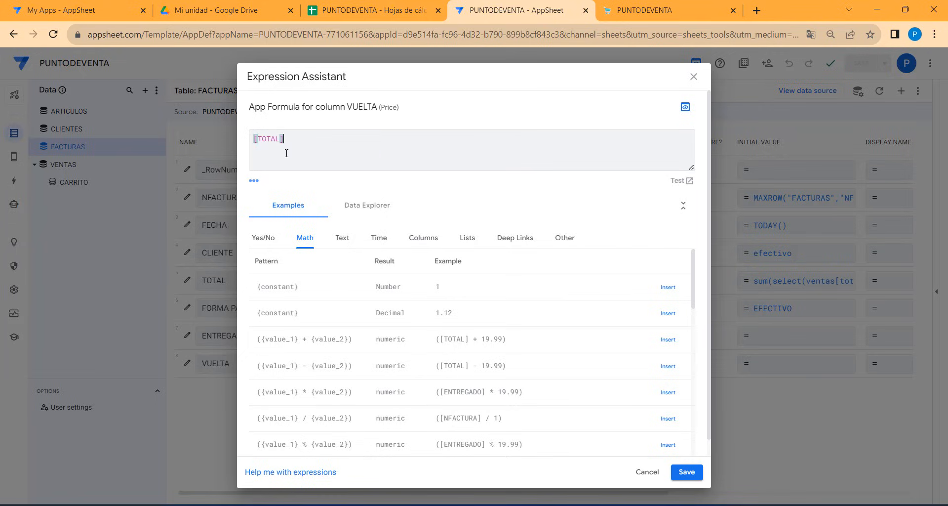
pyautogui.write('-[')
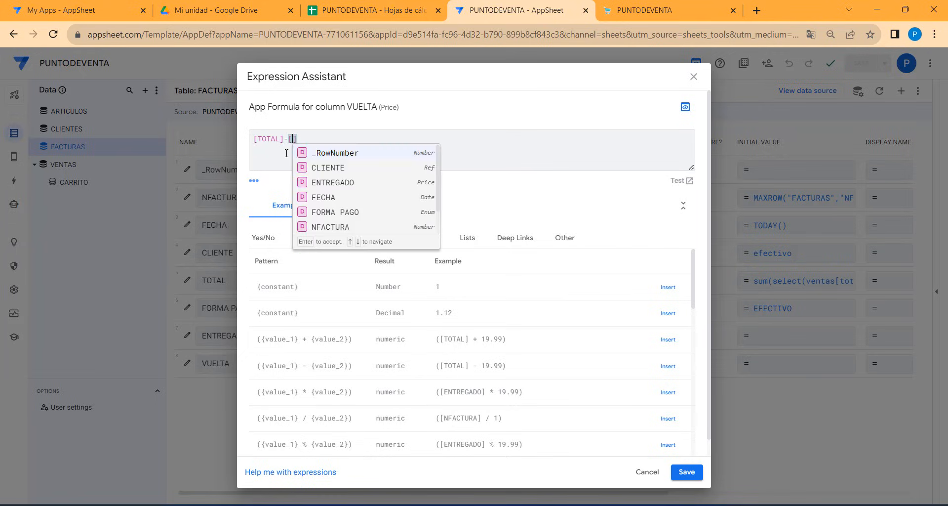
pyautogui.click(339, 186)
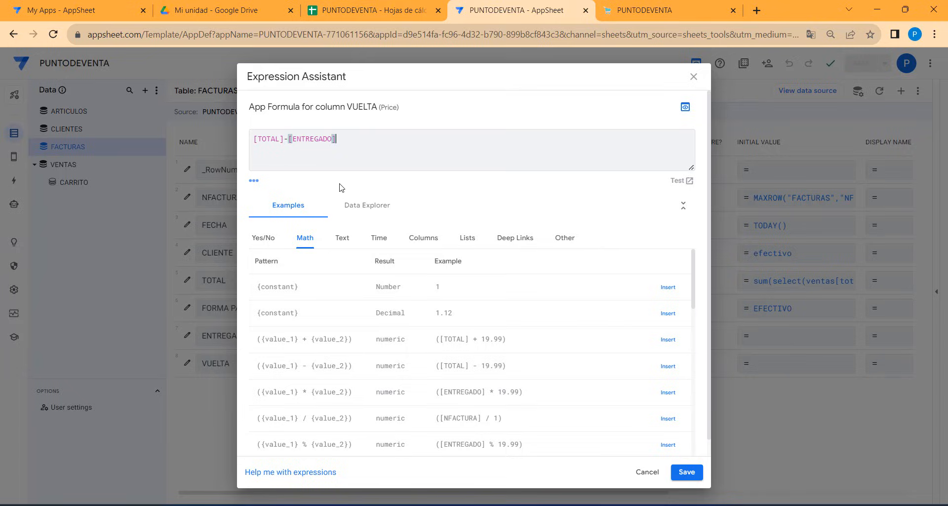
pyautogui.click(687, 471)
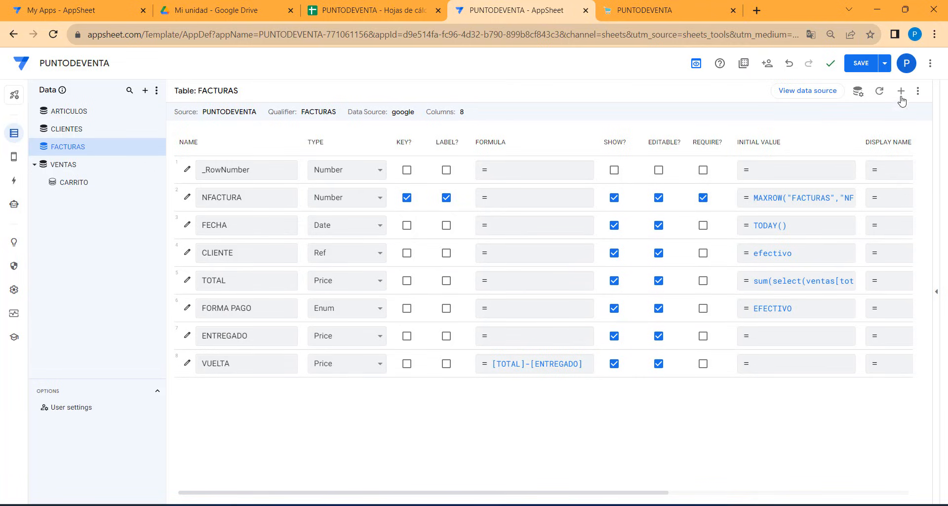
pyautogui.click(864, 64)
# In the running app's invoice form, enter 200 as the ENTREGADO amount and save the invoice.
pyautogui.click(637, 12)
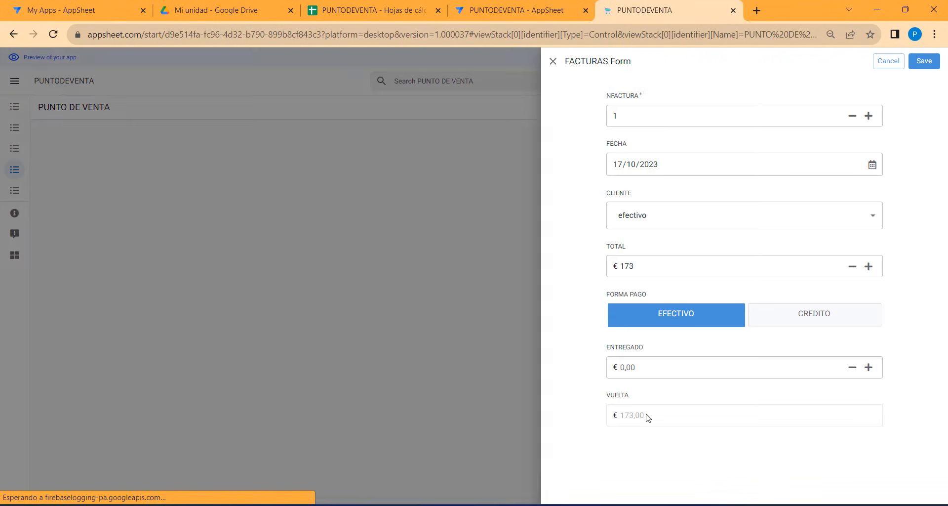
pyautogui.click(649, 372)
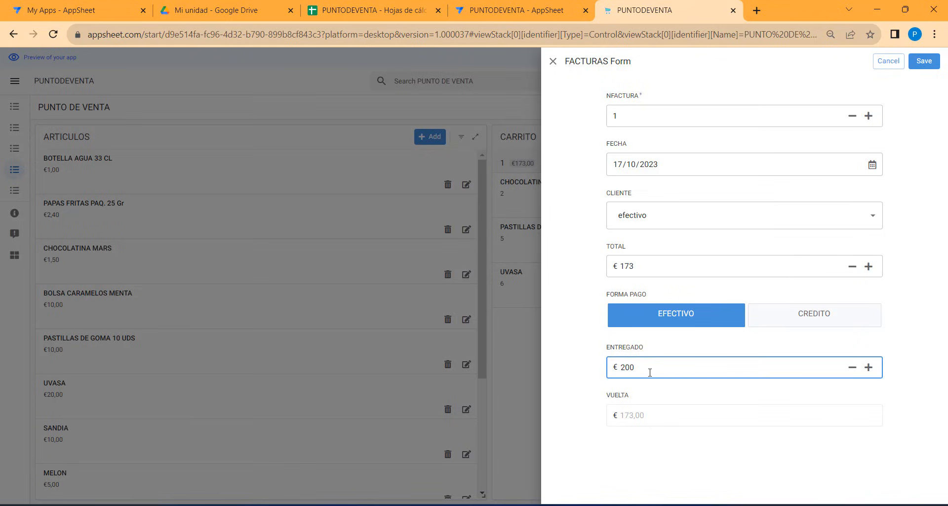
pyautogui.click(662, 395)
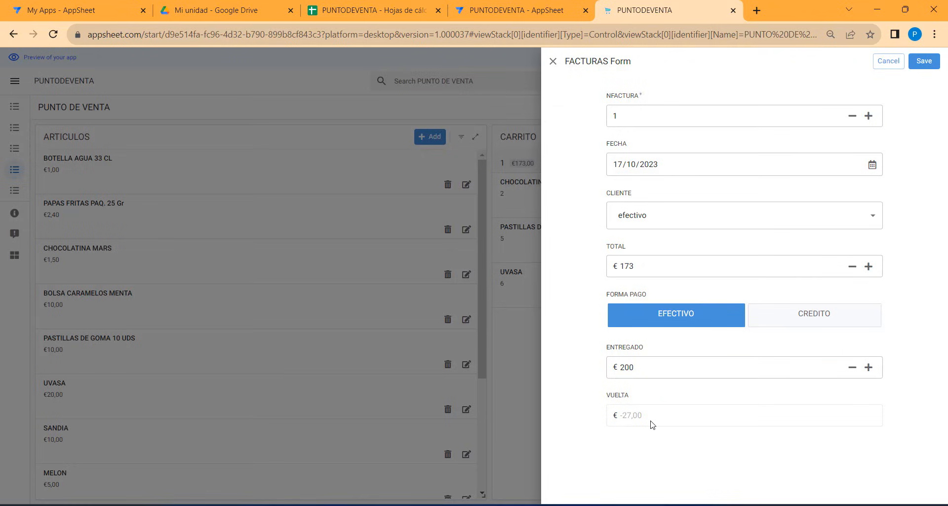
pyautogui.click(922, 63)
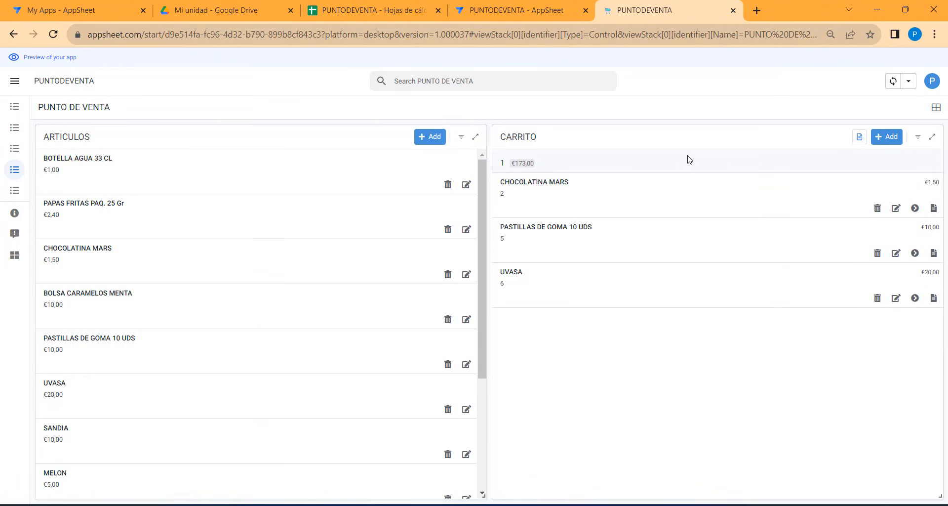
# Check the saved invoice in the FACTURAS sheet, the ESTADO cells in the VENTAS sheet, and the CARRITO list in the running app.
pyautogui.click(383, 9)
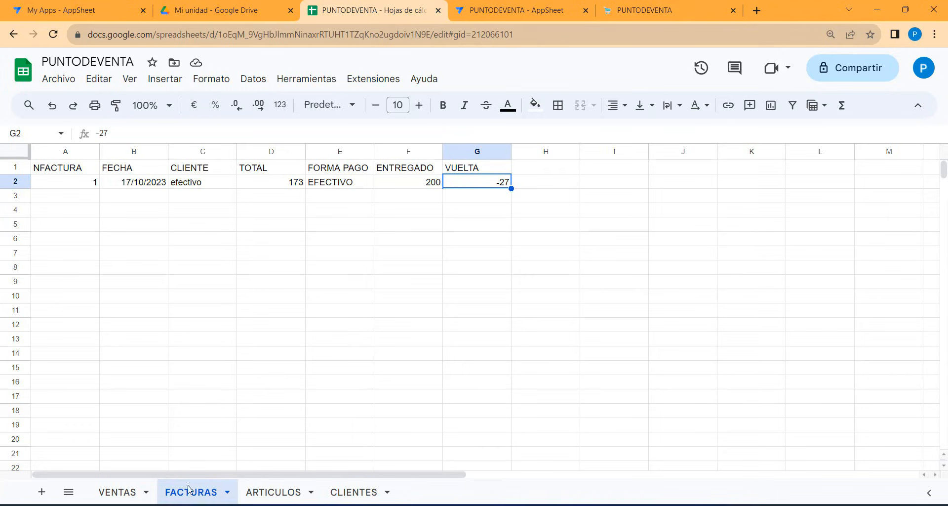
pyautogui.click(120, 491)
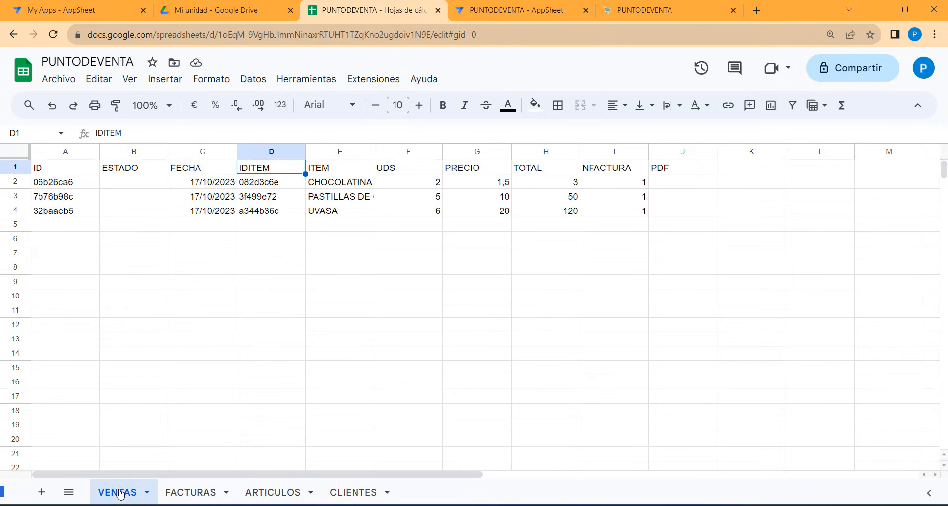
pyautogui.click(133, 186)
pyautogui.click(133, 199)
pyautogui.click(135, 210)
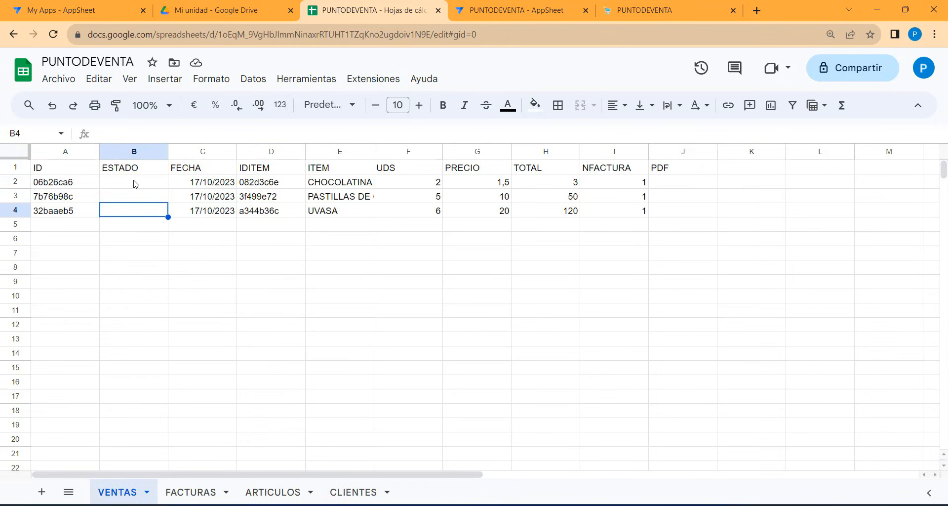
pyautogui.click(134, 183)
pyautogui.click(136, 200)
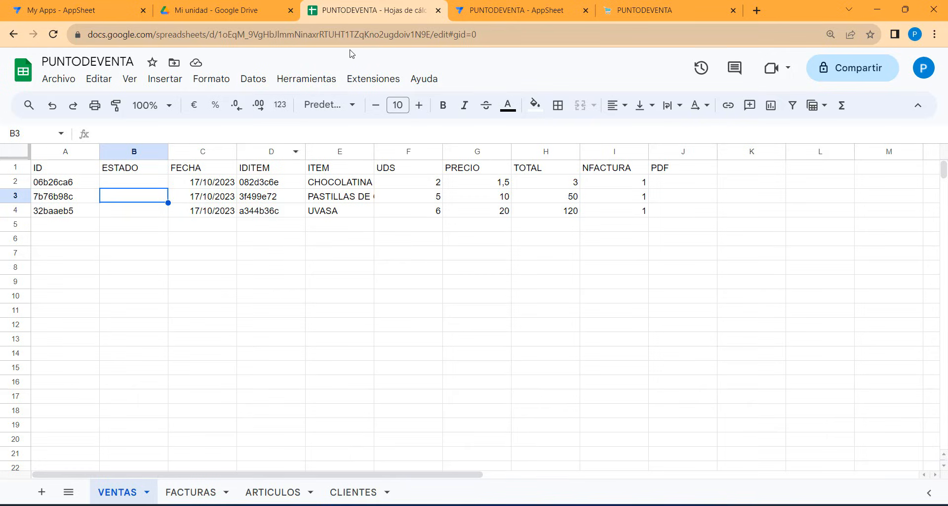
pyautogui.click(482, 10)
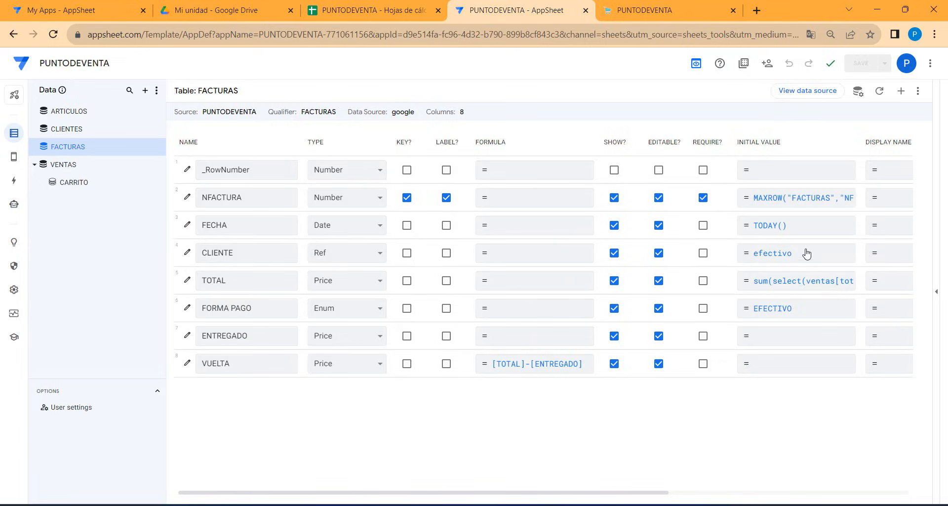
pyautogui.click(620, 7)
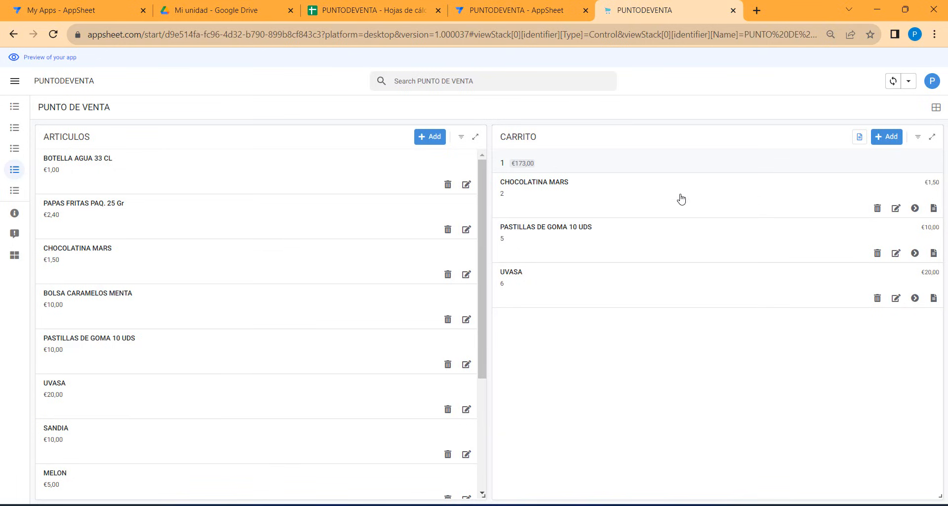
pyautogui.click(517, 12)
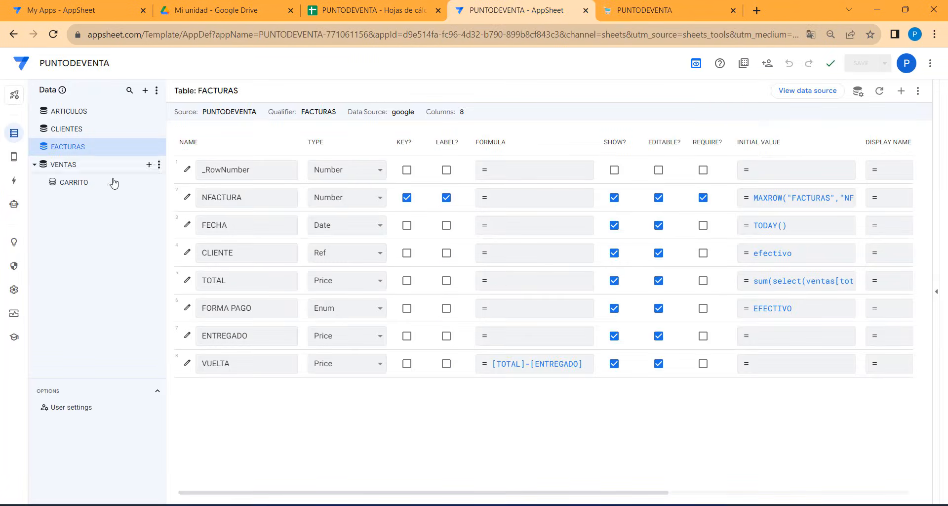
# Switch to the reference app PUNTO DE VENTA and look at the PAGADO action of its ventas table.
pyautogui.moveTo(692, 503)
pyautogui.hotkey('alt', 'Tab')
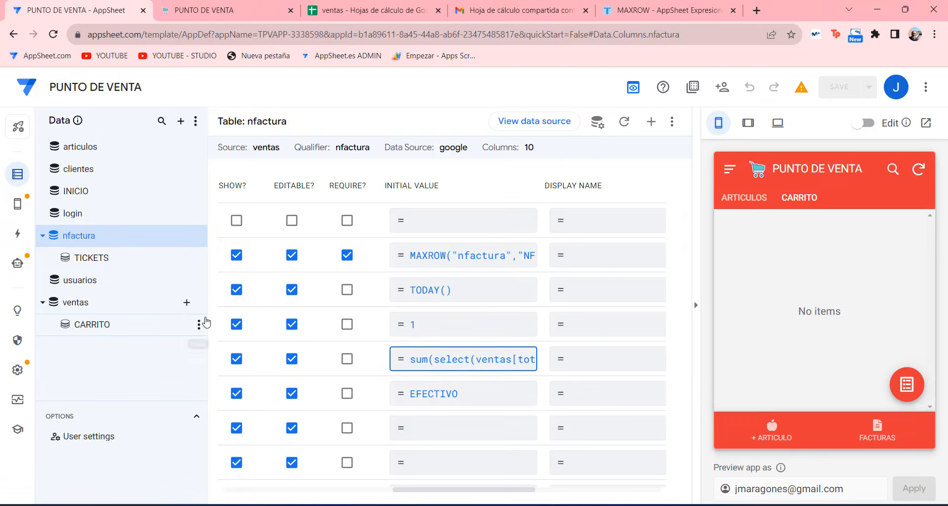
pyautogui.click(15, 237)
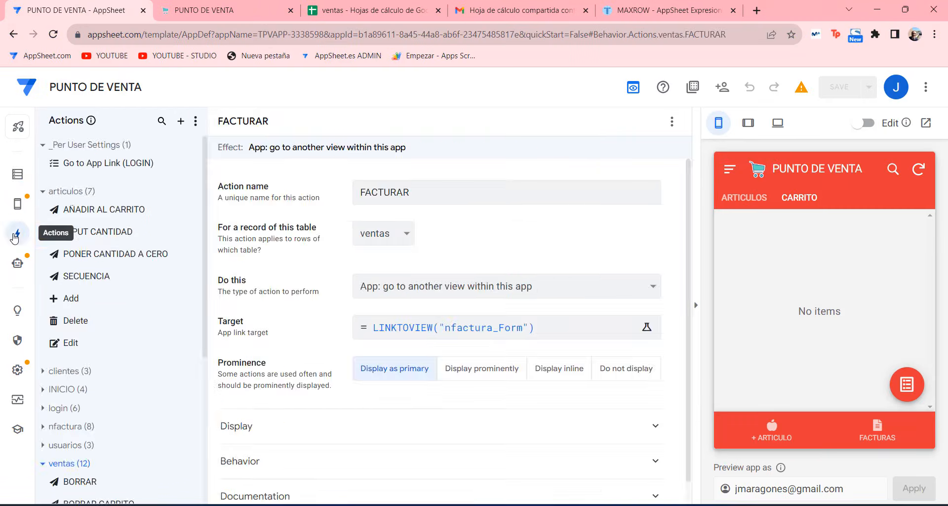
pyautogui.scroll(-4, 120, 387)
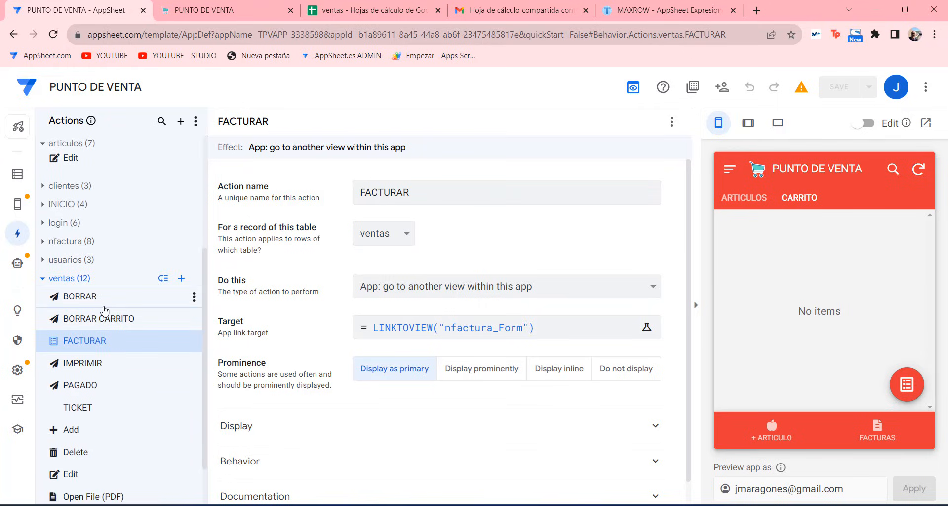
pyautogui.click(79, 384)
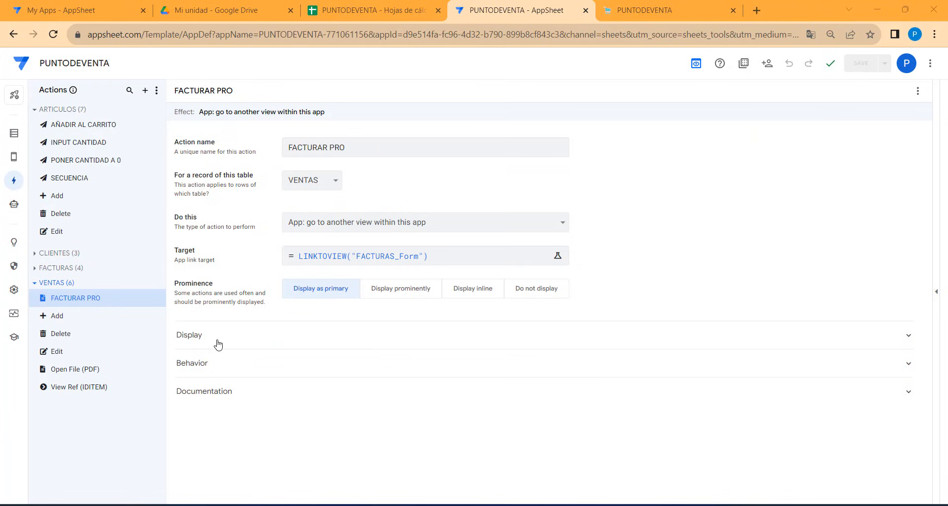
# Create a new action named PAGADO for the VENTAS table in the PUNTODEVENTA app editor.
pyautogui.click(58, 282)
pyautogui.click(54, 283)
pyautogui.click(146, 90)
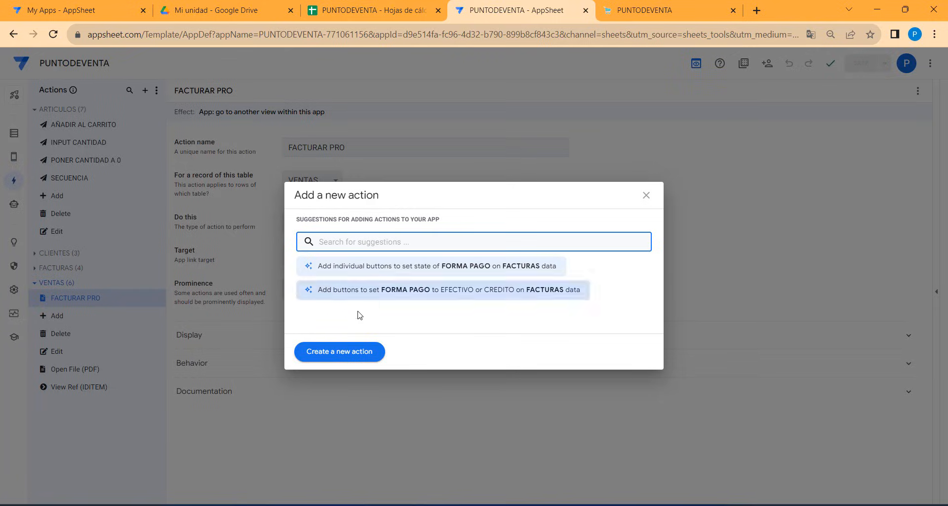
pyautogui.click(352, 351)
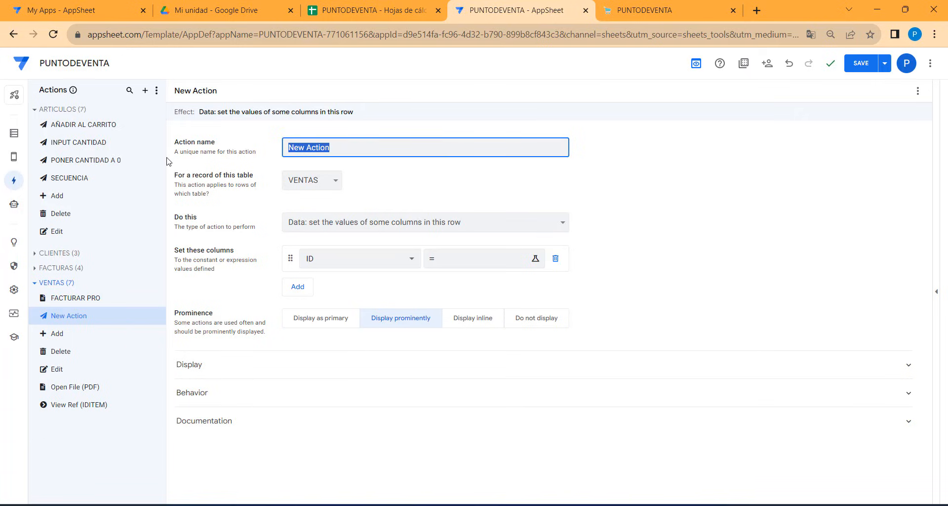
pyautogui.write('p')
# Make the PAGADO action set the ESTADO column to "PAGADO", and check the cart rows in the running app.
pyautogui.click(349, 225)
pyautogui.click(350, 225)
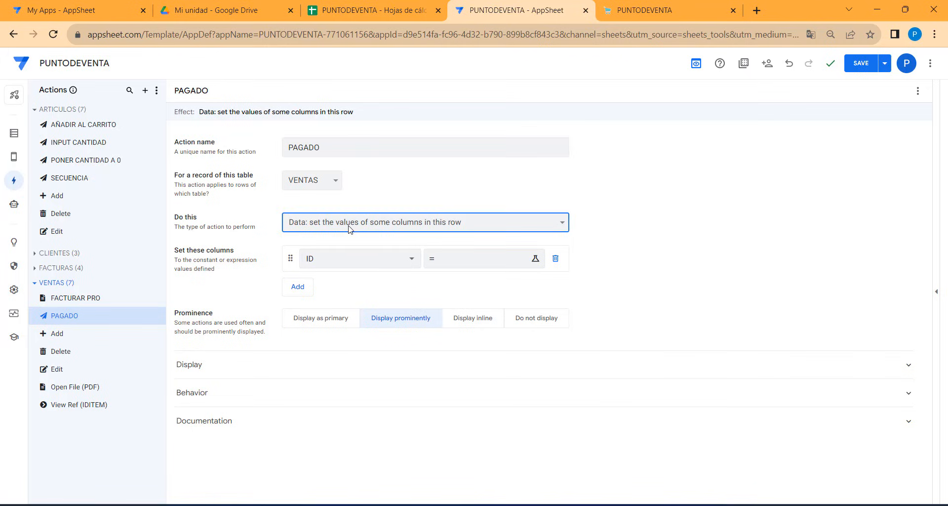
pyautogui.click(350, 225)
pyautogui.click(346, 338)
pyautogui.click(401, 261)
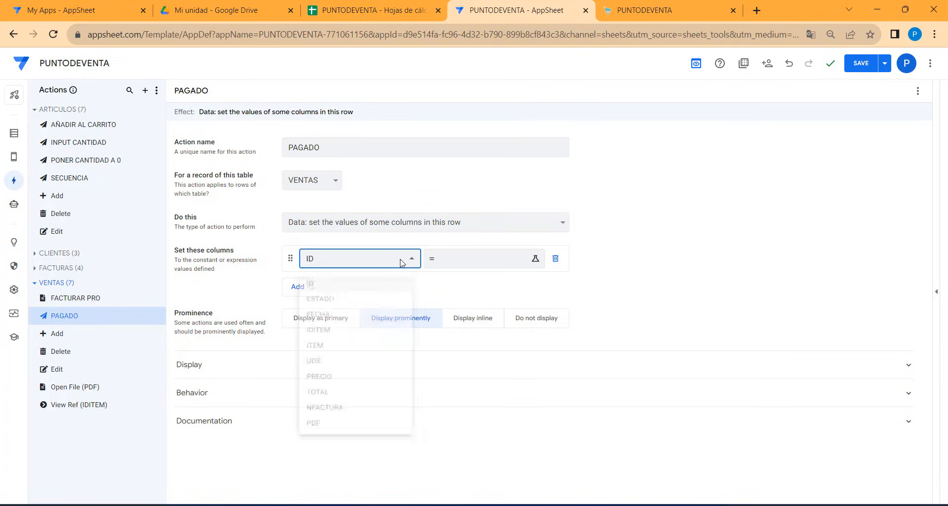
pyautogui.click(332, 302)
pyautogui.click(457, 261)
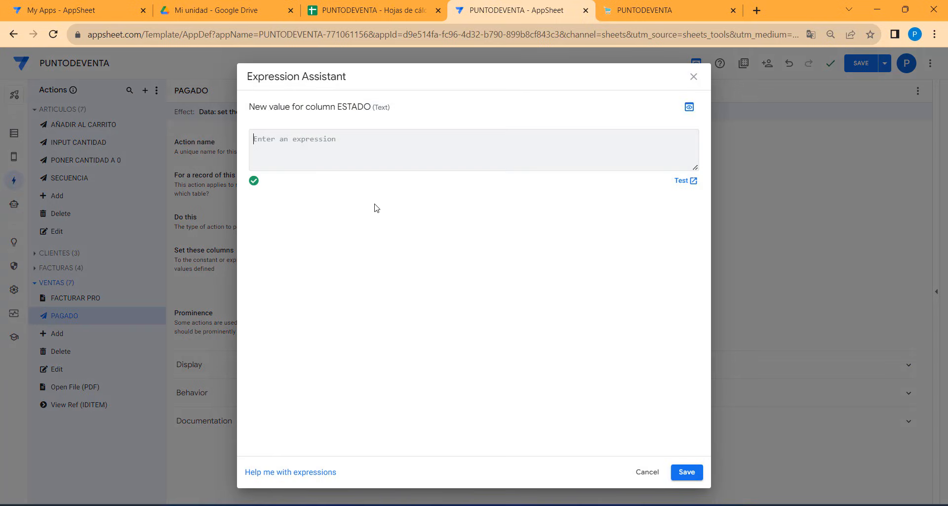
pyautogui.write('"PAGADO')
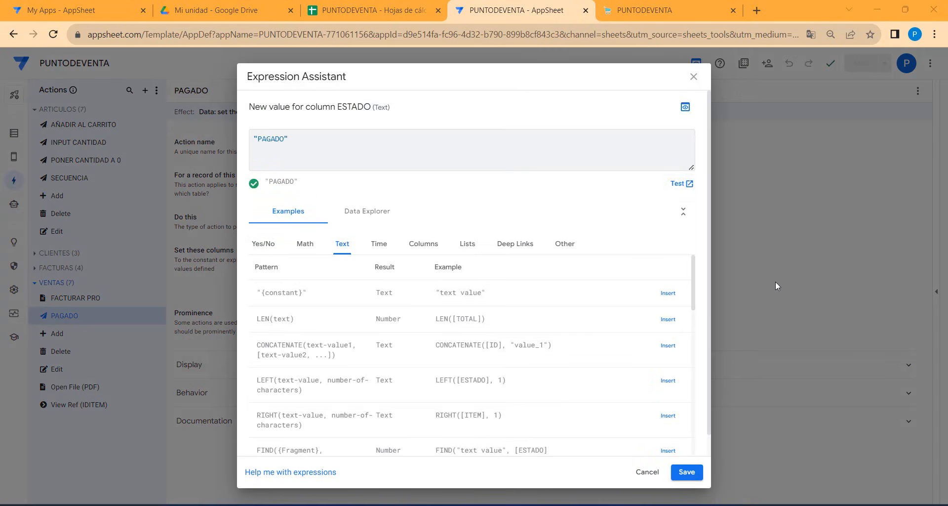
pyautogui.click(688, 471)
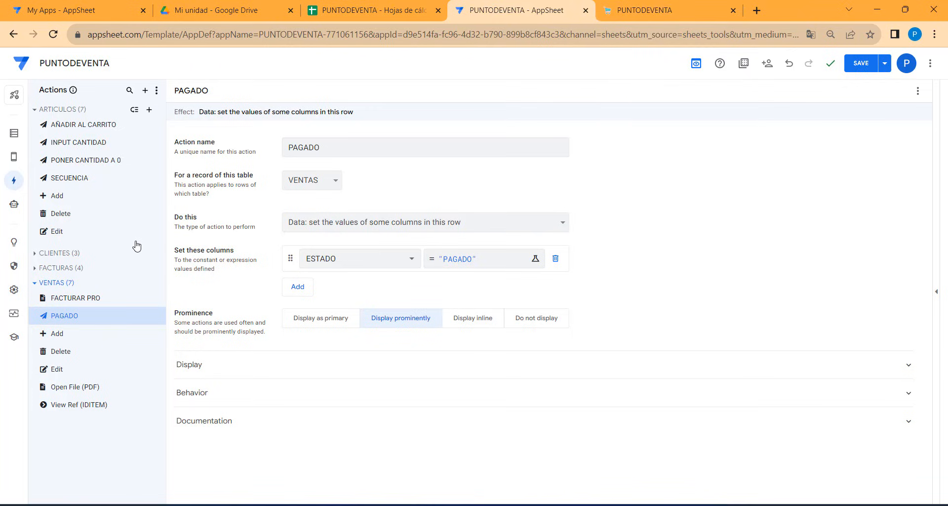
pyautogui.click(642, 18)
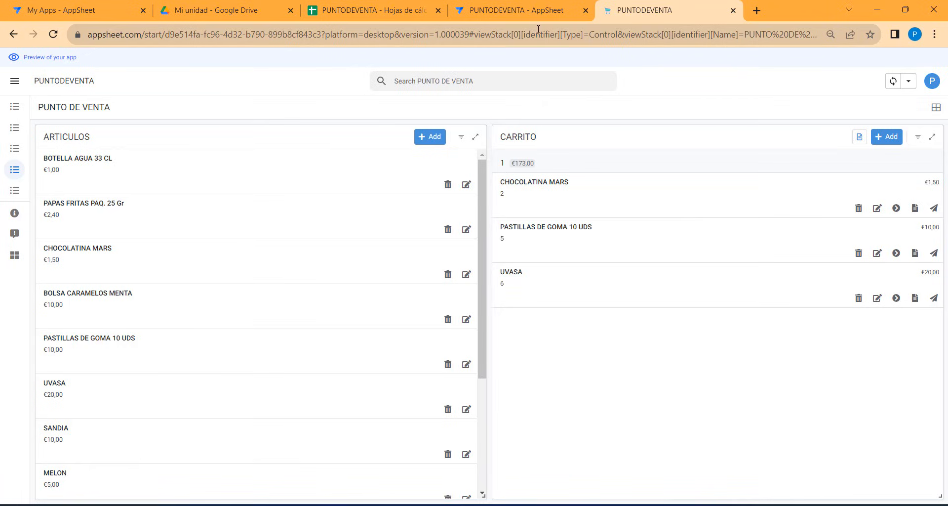
# Create a new automation bot in the PUNTODEVENTA app editor.
pyautogui.click(528, 12)
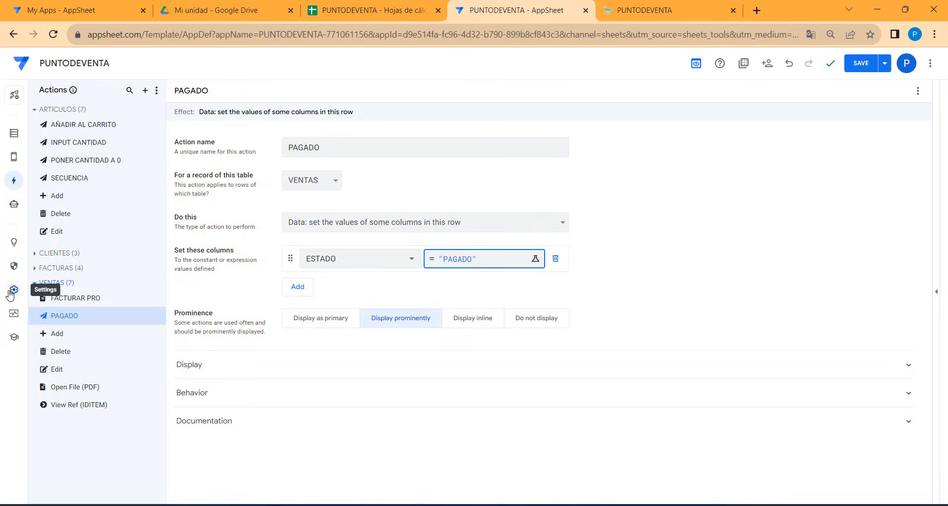
pyautogui.click(10, 210)
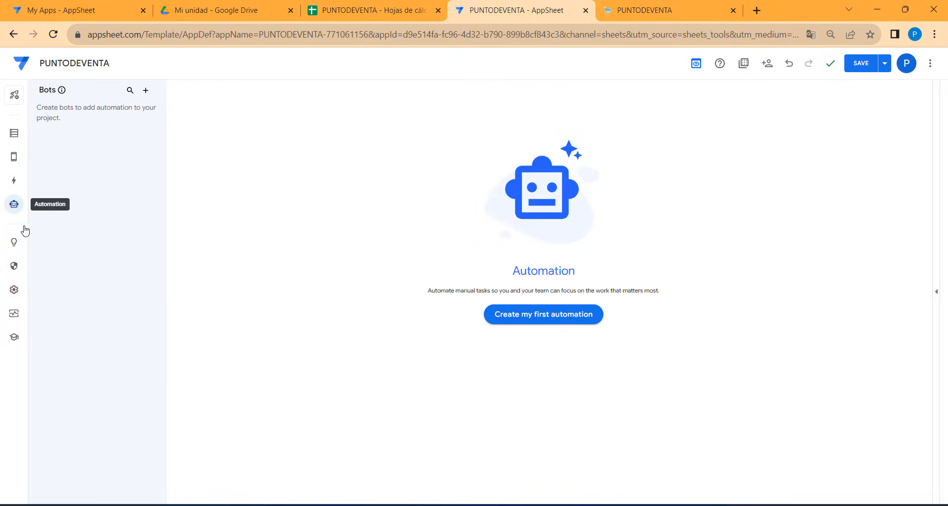
pyautogui.click(536, 316)
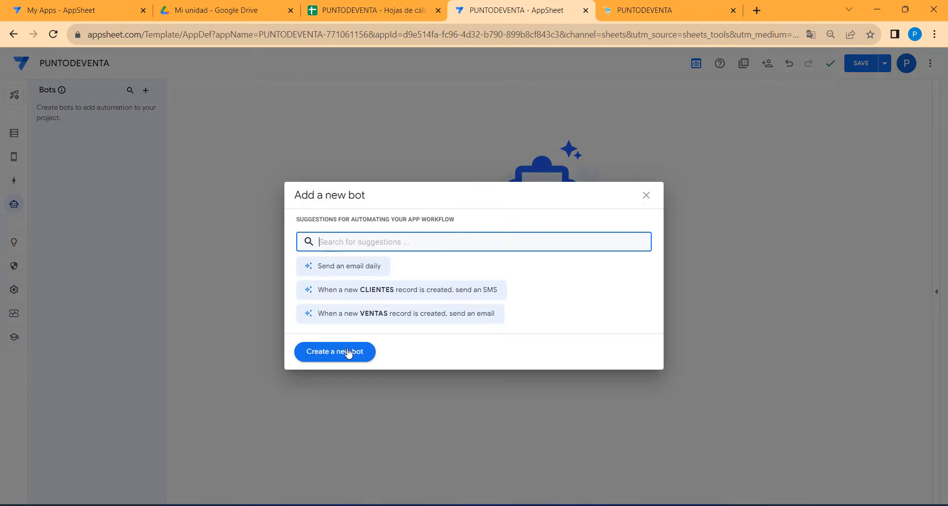
pyautogui.click(349, 351)
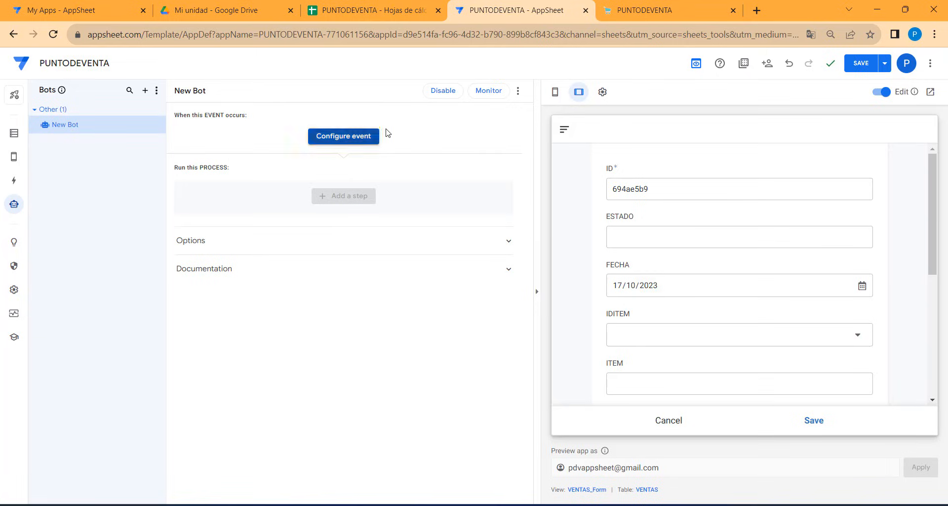
# Configure a custom event for the bot that is triggered by data changes in the FACTURAS table.
pyautogui.click(333, 136)
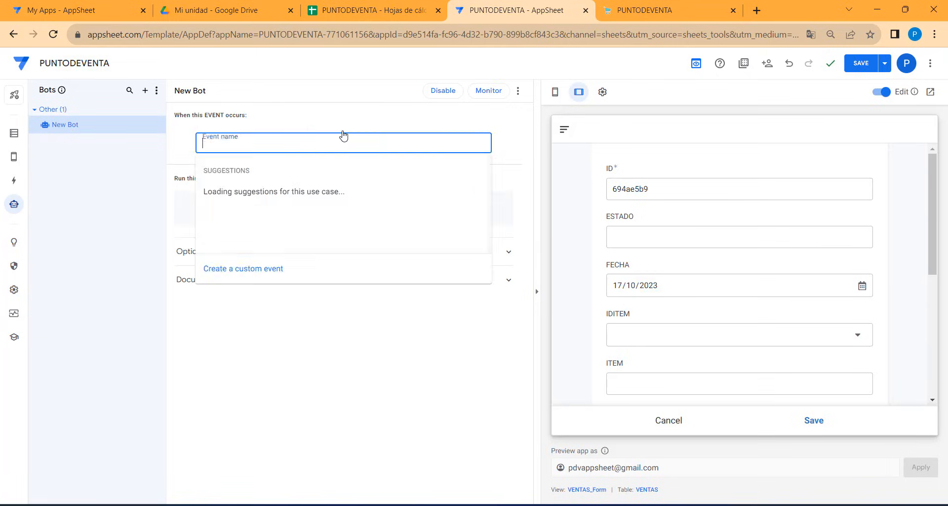
pyautogui.click(268, 268)
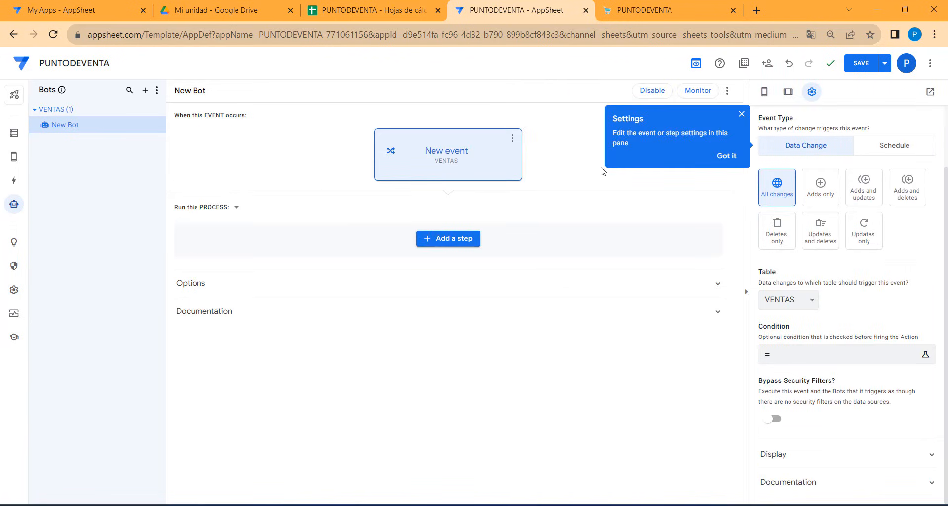
pyautogui.click(794, 303)
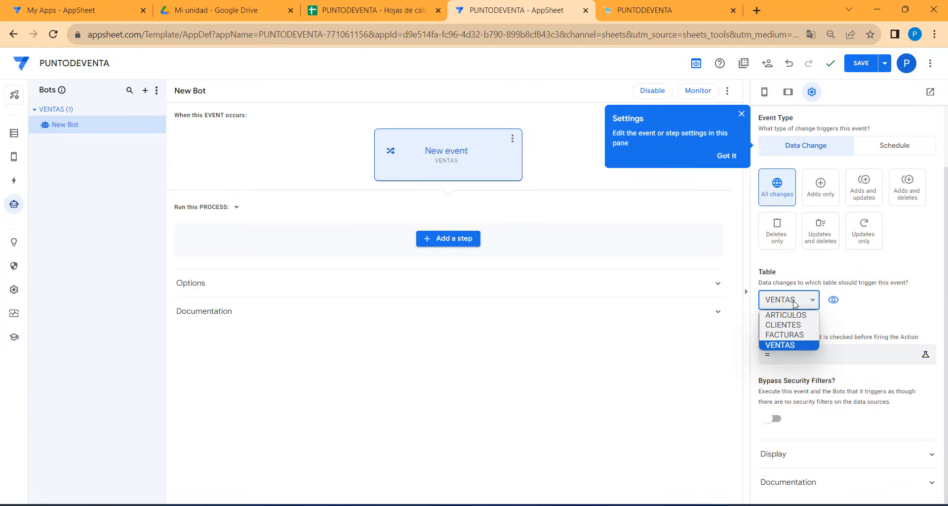
pyautogui.click(794, 336)
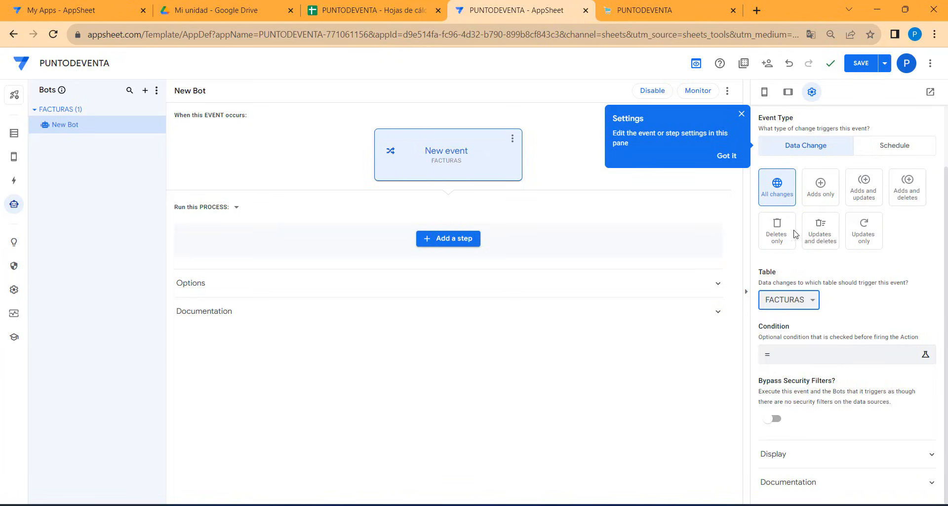
# Add a custom step to the process that creates a new PDF file from FACTURAS, and generate its template.
pyautogui.click(455, 240)
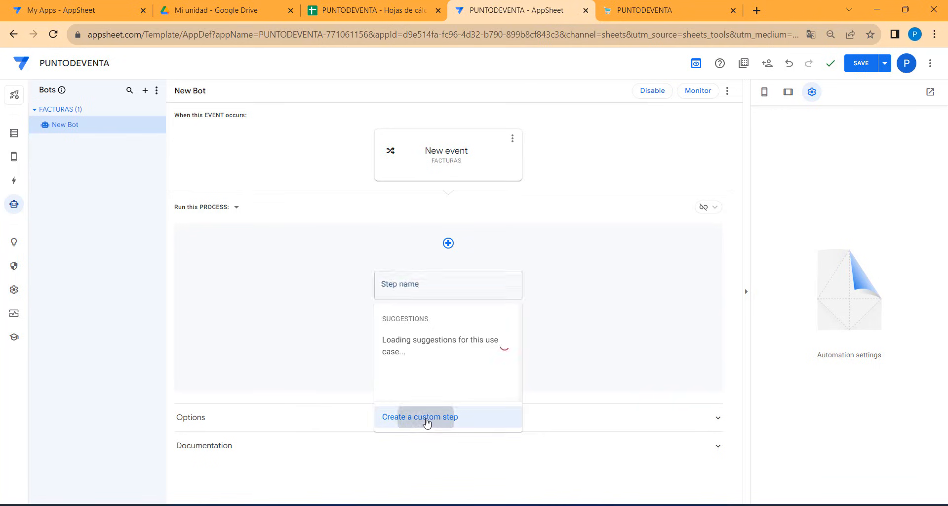
pyautogui.click(429, 417)
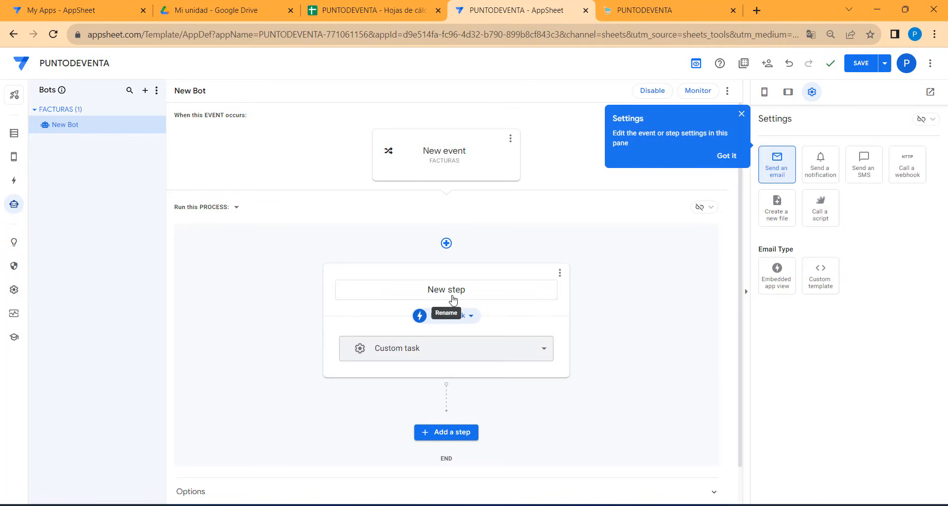
pyautogui.click(776, 214)
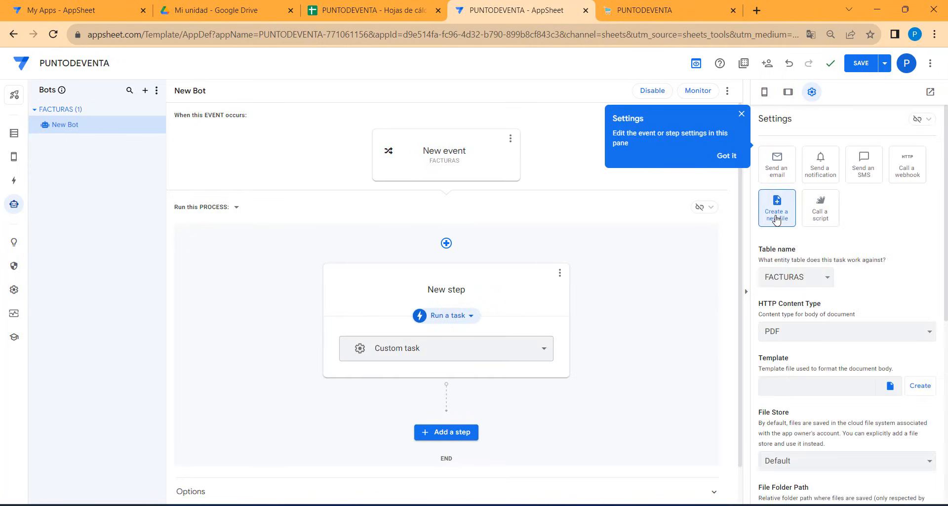
pyautogui.click(920, 388)
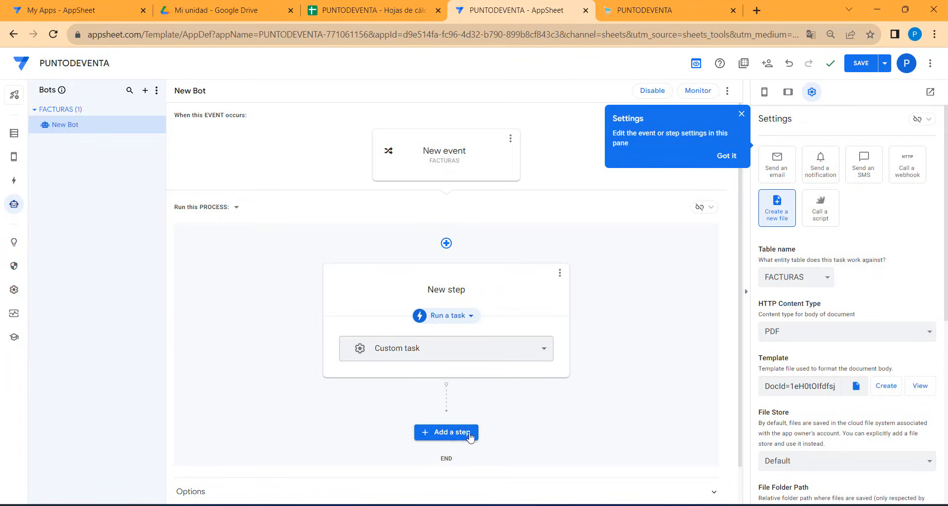
# Add a second custom step that runs a data action on rows, with VENTAS as the referenced table.
pyautogui.click(452, 434)
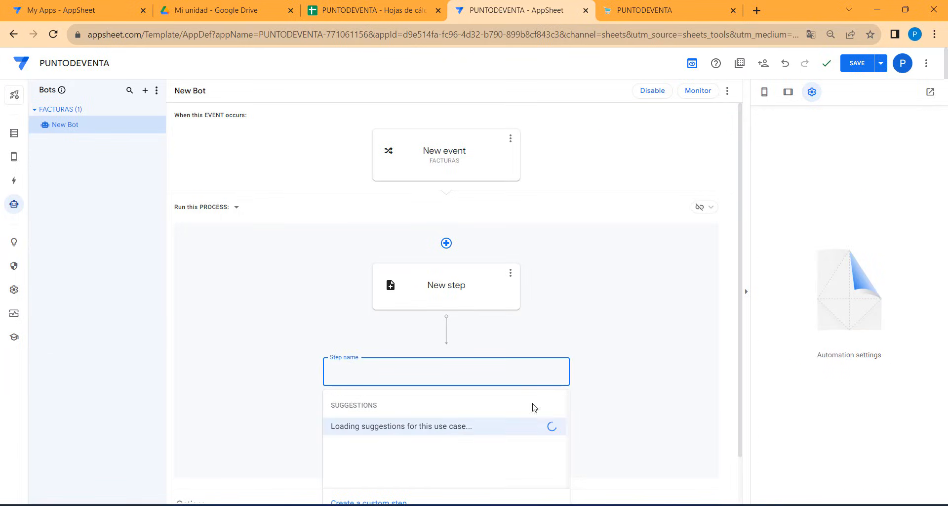
pyautogui.click(370, 455)
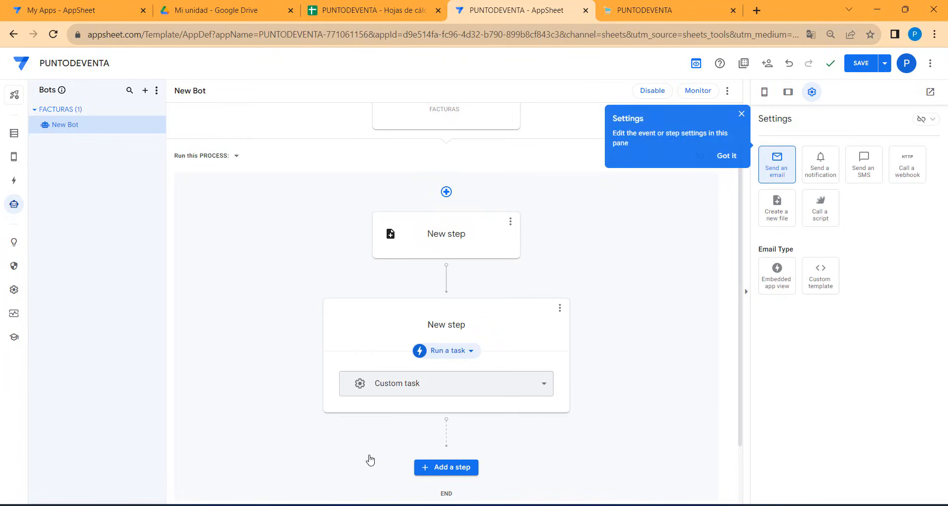
pyautogui.click(477, 391)
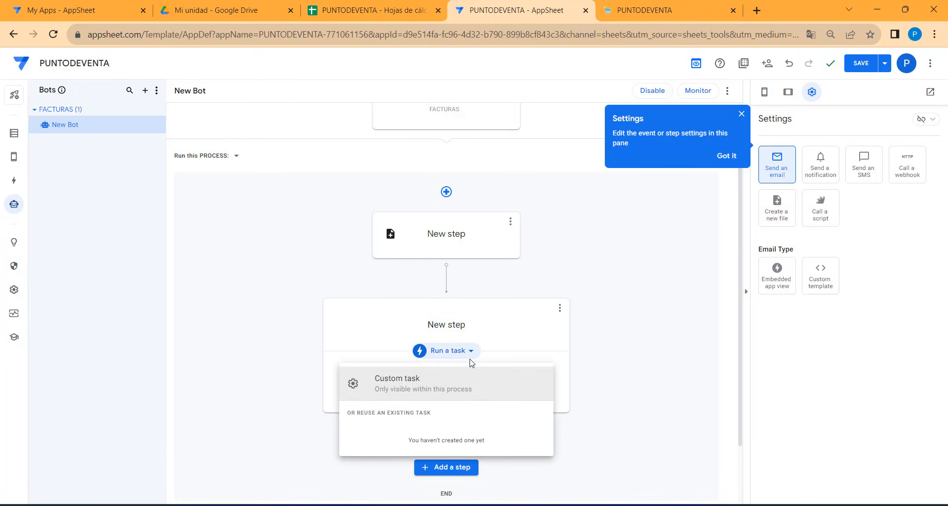
pyautogui.click(470, 353)
pyautogui.click(469, 353)
pyautogui.click(452, 393)
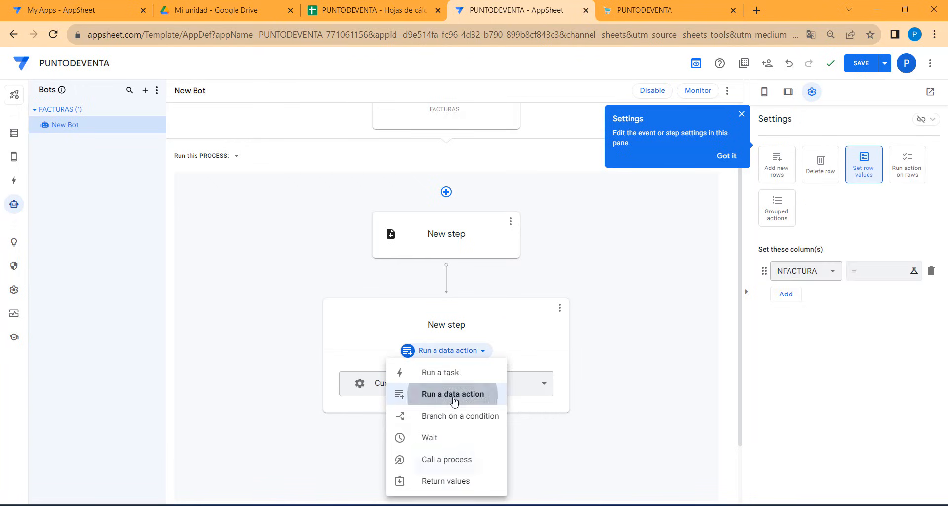
pyautogui.click(900, 179)
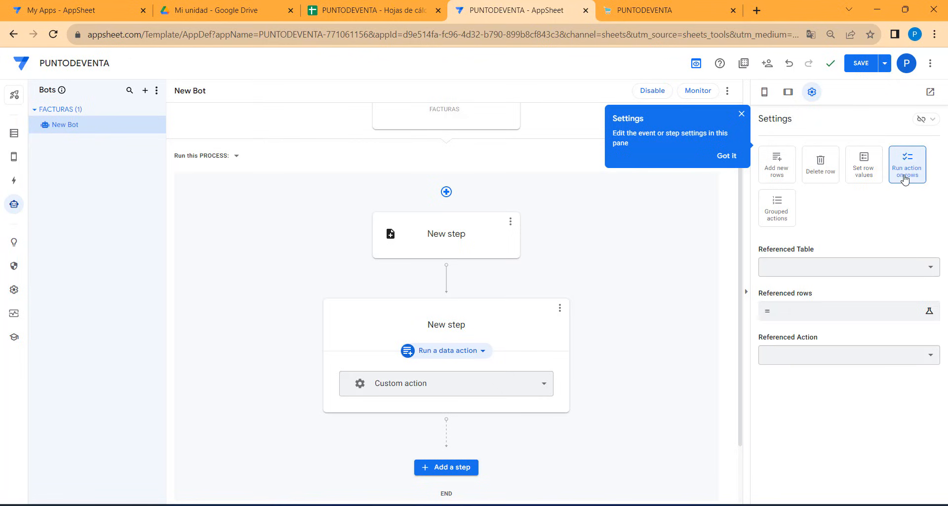
pyautogui.click(861, 266)
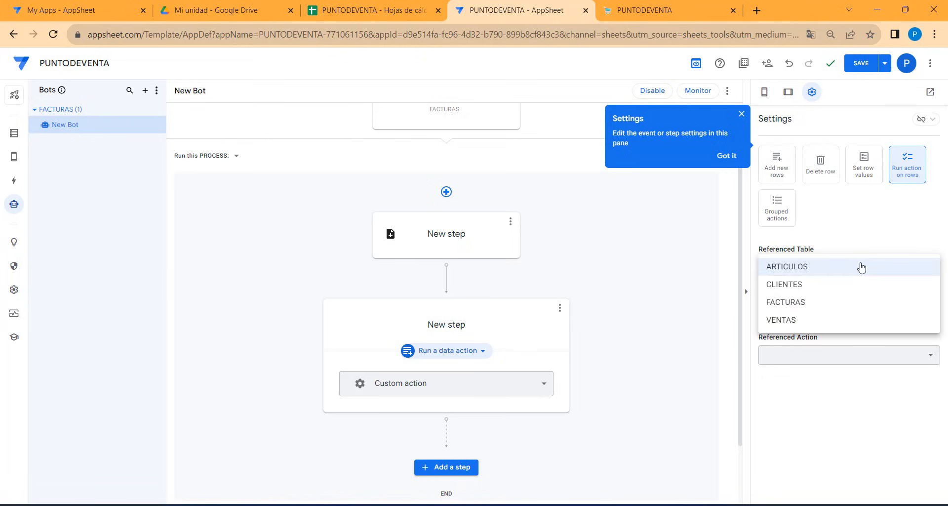
pyautogui.click(787, 320)
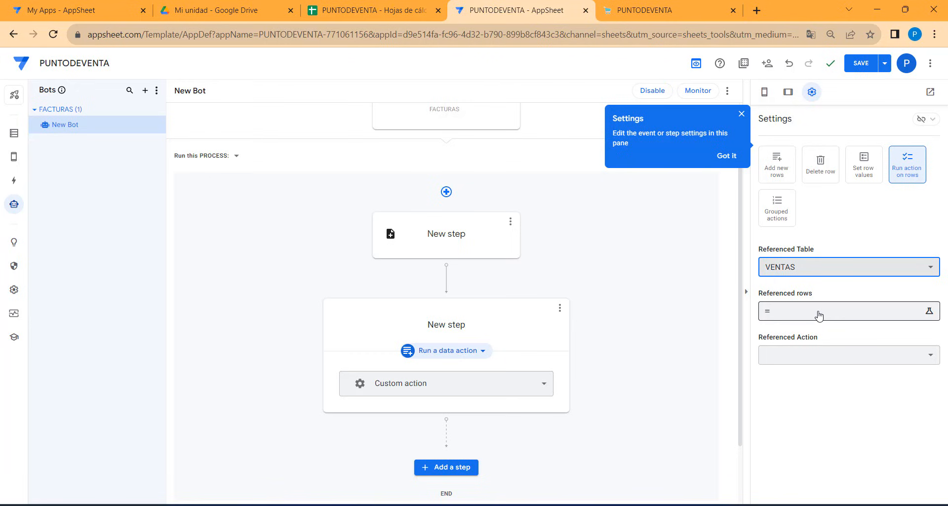
# Set the referenced rows to the expression SELECT(VENTAS[ID],[_THISROW].[NFACTURA]=[NFACTURA]).
pyautogui.click(845, 311)
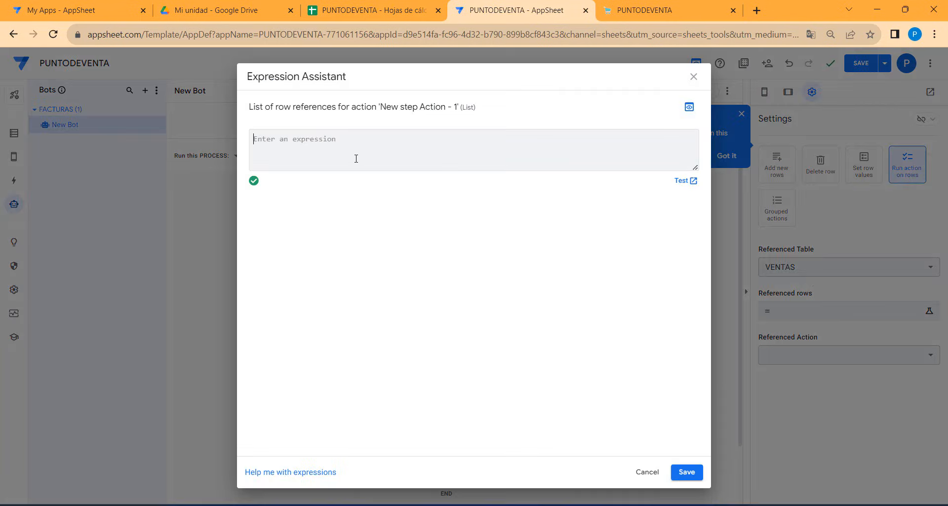
pyautogui.rightClick(334, 146)
pyautogui.click(351, 234)
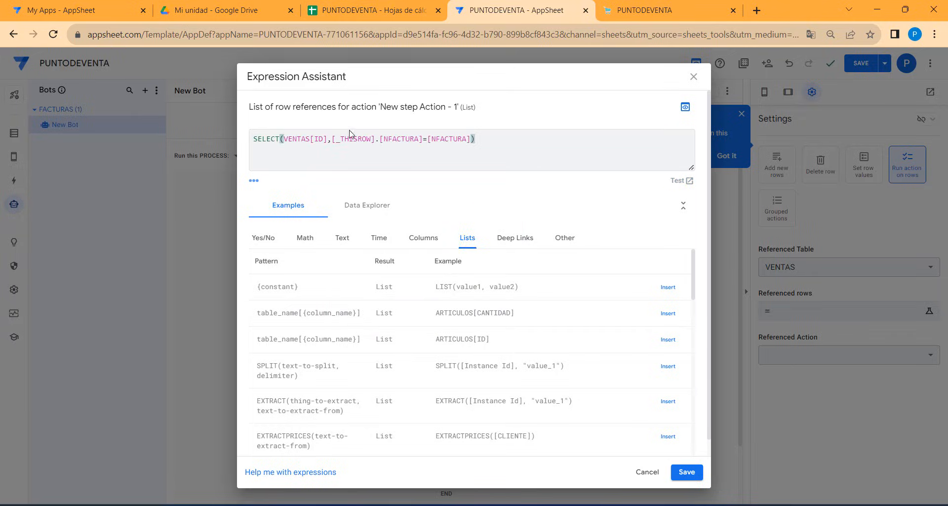
pyautogui.doubleClick(319, 139)
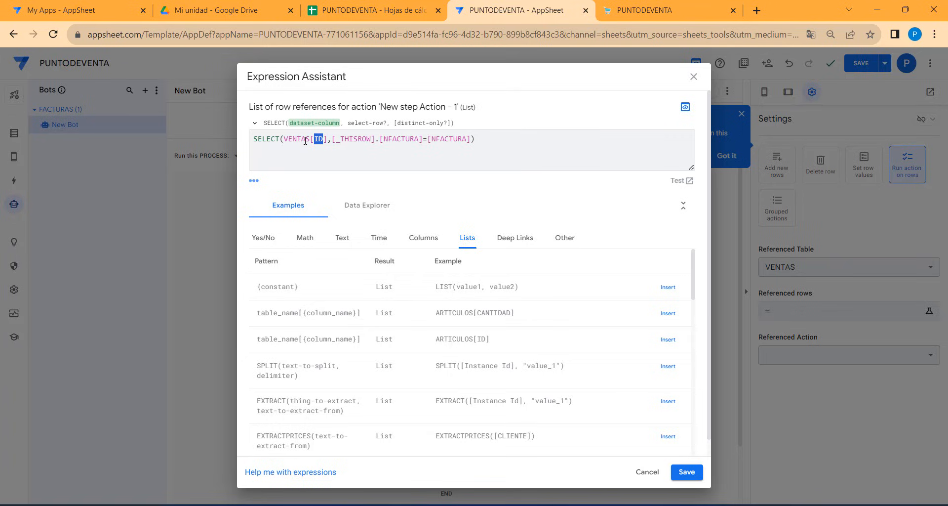
pyautogui.click(332, 139)
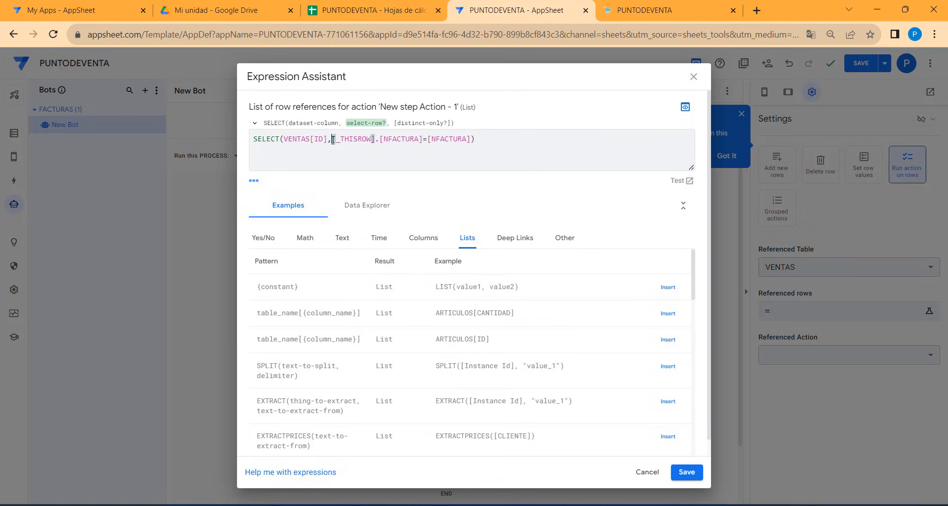
pyautogui.moveTo(333, 140); pyautogui.dragTo(425, 144)
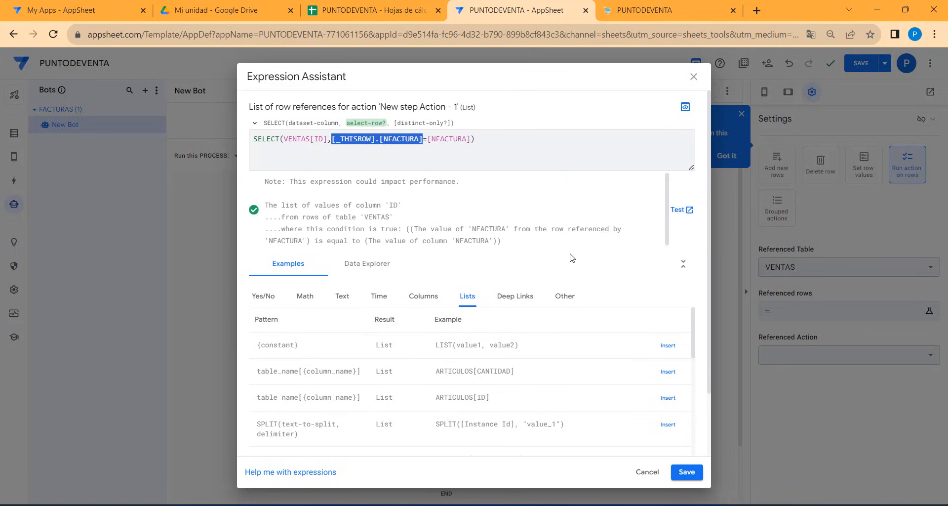
pyautogui.click(686, 472)
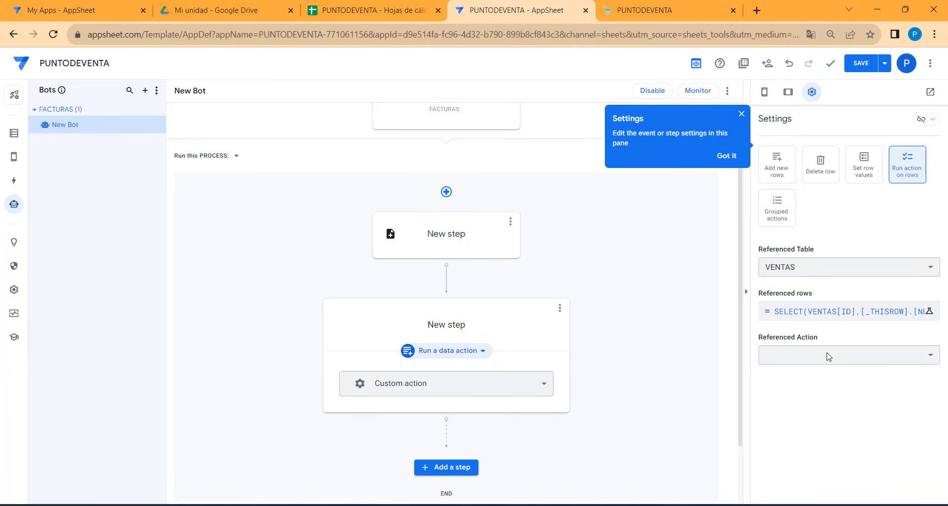
# Choose PAGADO as the referenced action of the data action step and save the app.
pyautogui.click(828, 356)
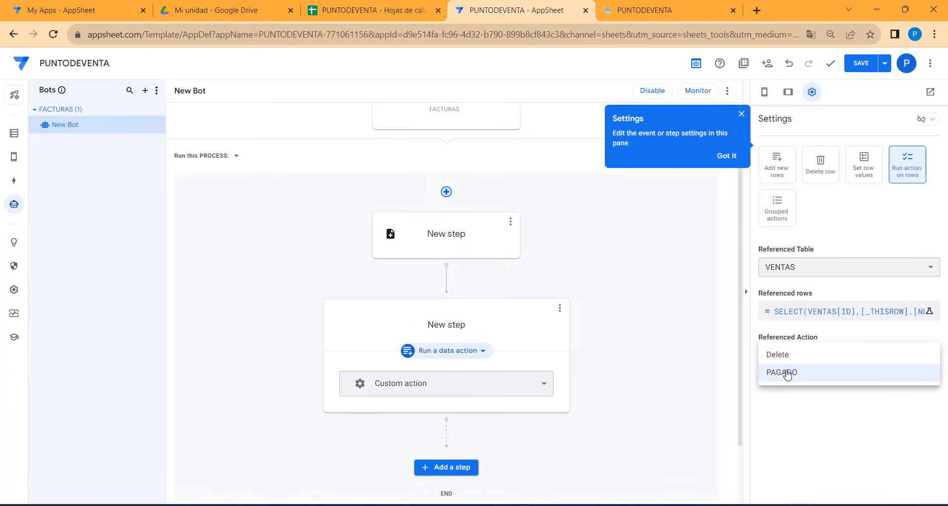
pyautogui.click(787, 373)
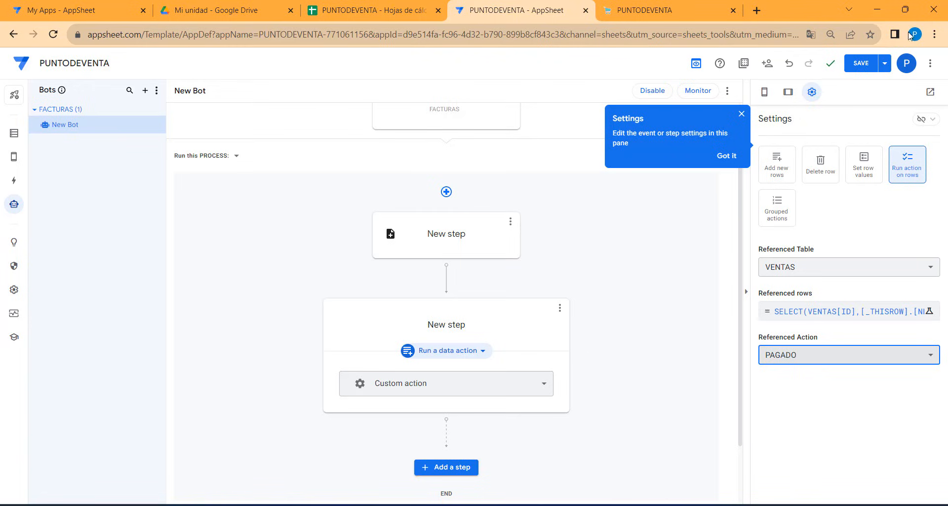
pyautogui.click(863, 65)
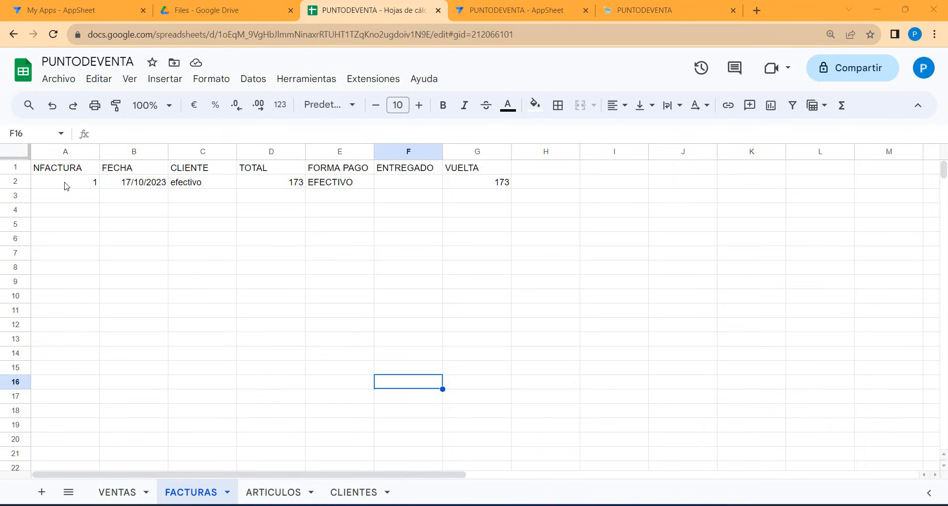
# Clear the existing invoice record from row 2 of the FACTURAS sheet.
pyautogui.moveTo(65, 185); pyautogui.dragTo(473, 190)
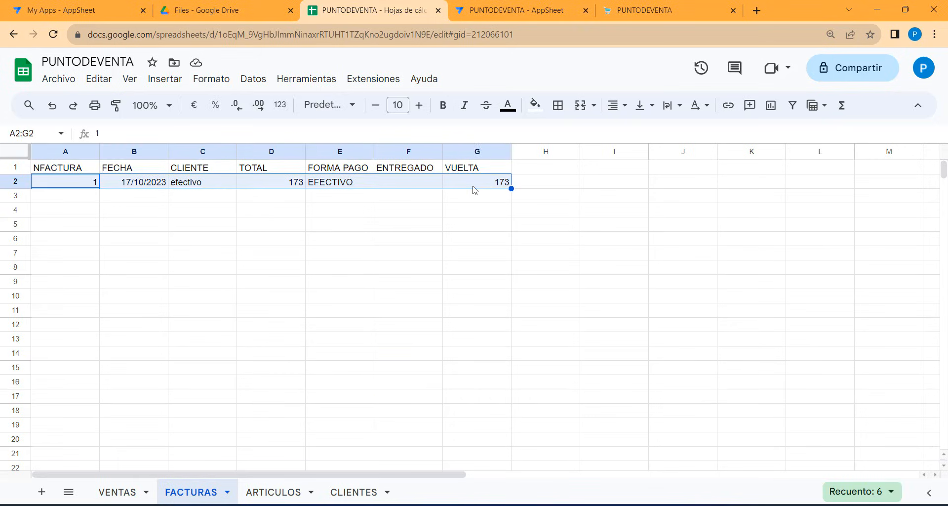
pyautogui.press('Delete')
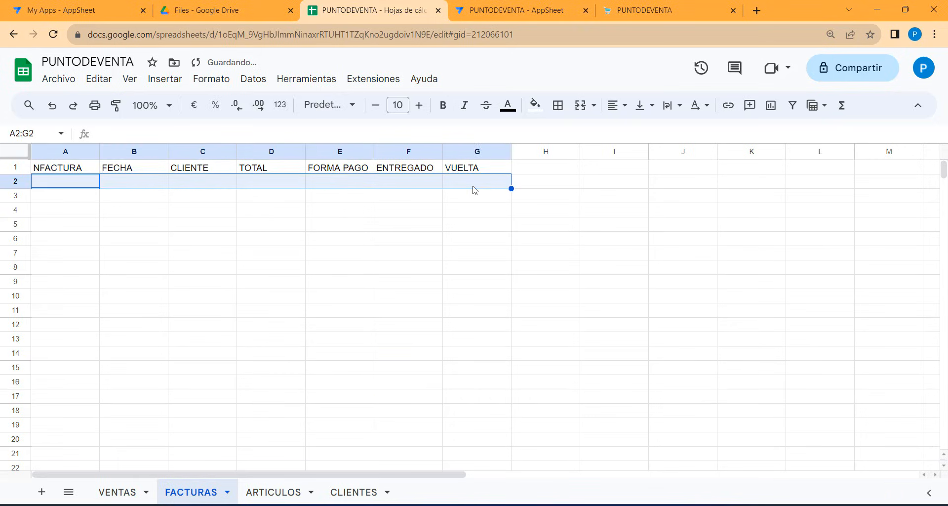
pyautogui.click(63, 185)
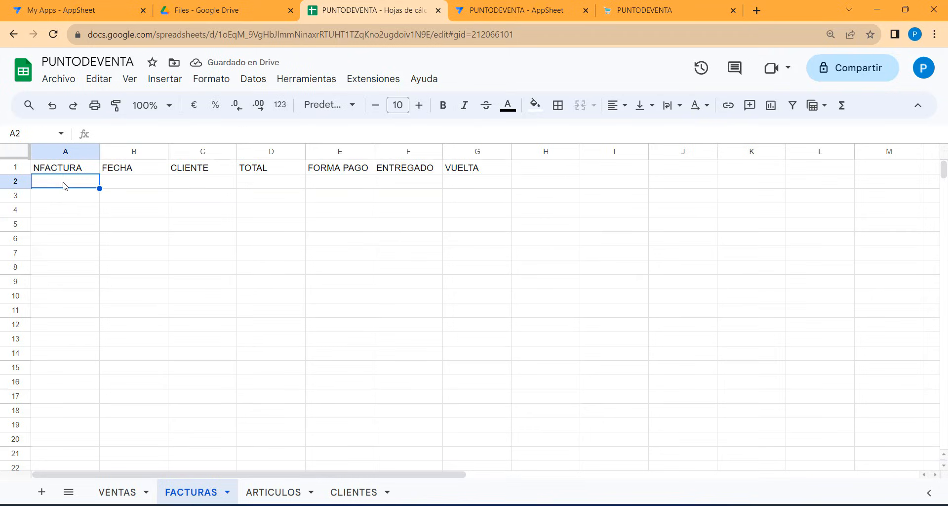
# Switch to the running PUNTODEVENTA app, sync it, and save a new cash invoice for the CARRITO items.
pyautogui.click(646, 15)
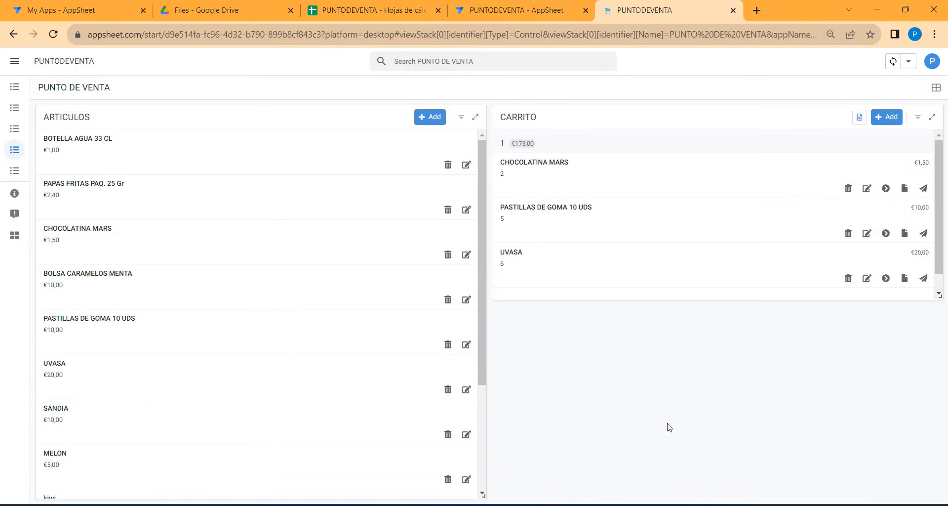
pyautogui.click(859, 119)
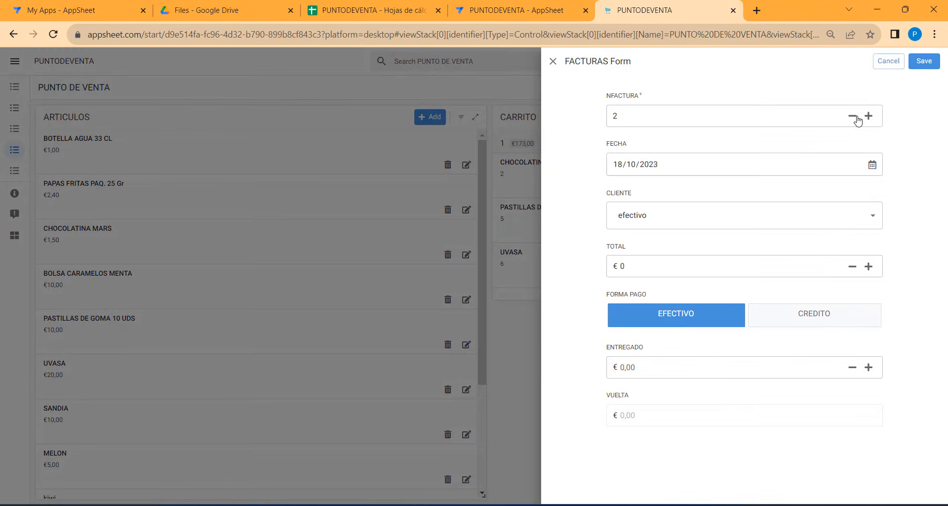
pyautogui.click(892, 63)
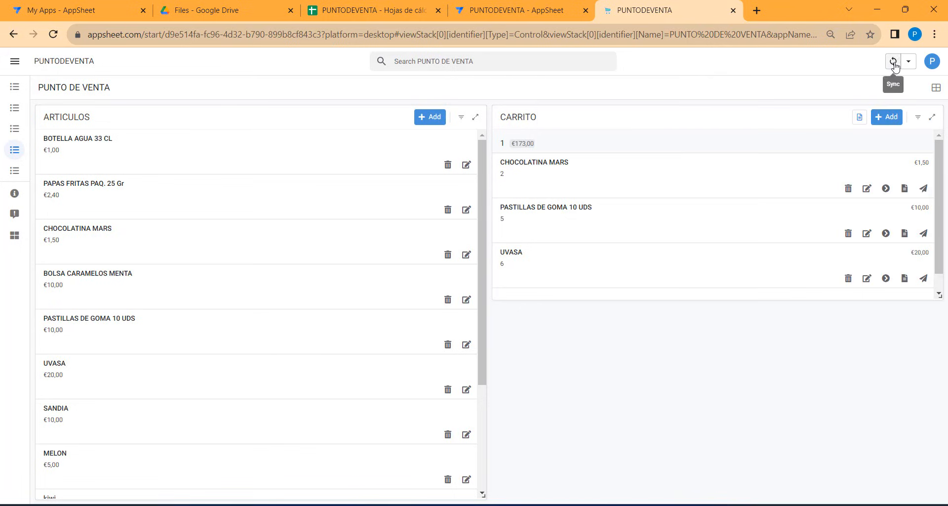
pyautogui.click(894, 63)
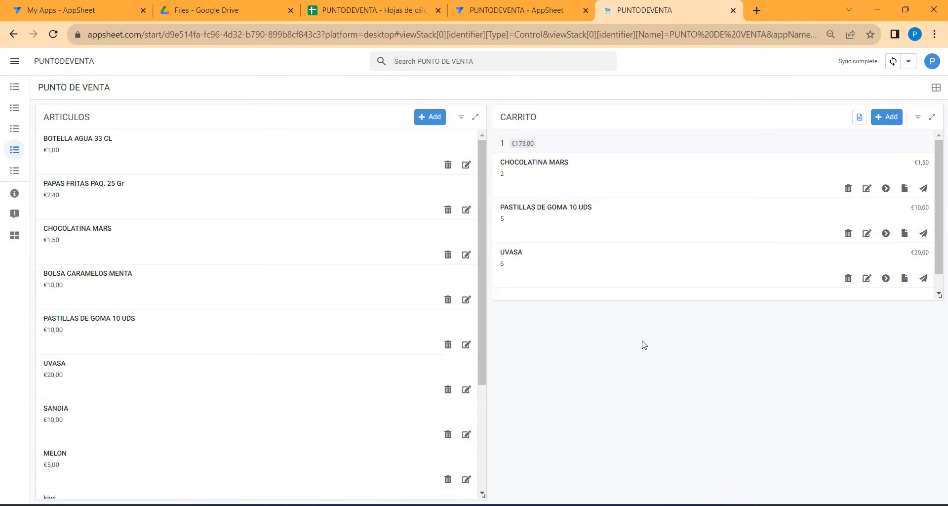
pyautogui.click(859, 117)
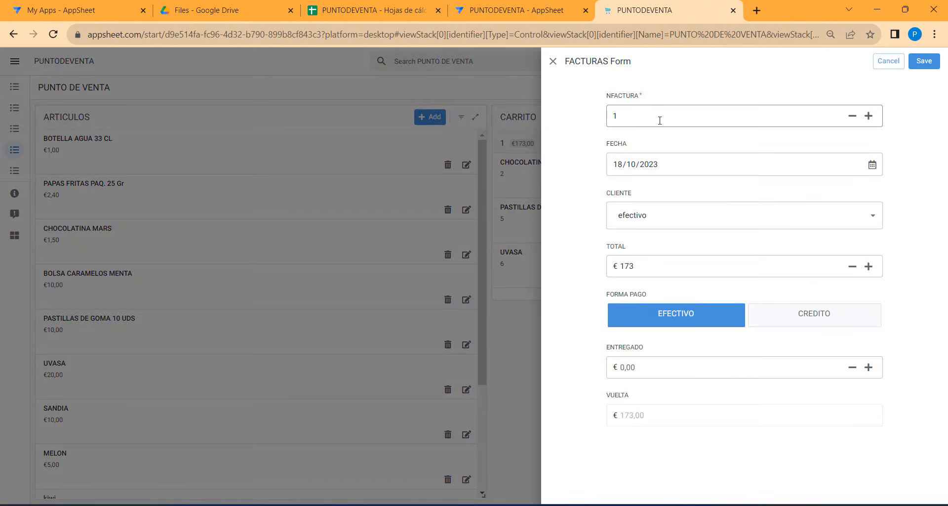
pyautogui.click(924, 61)
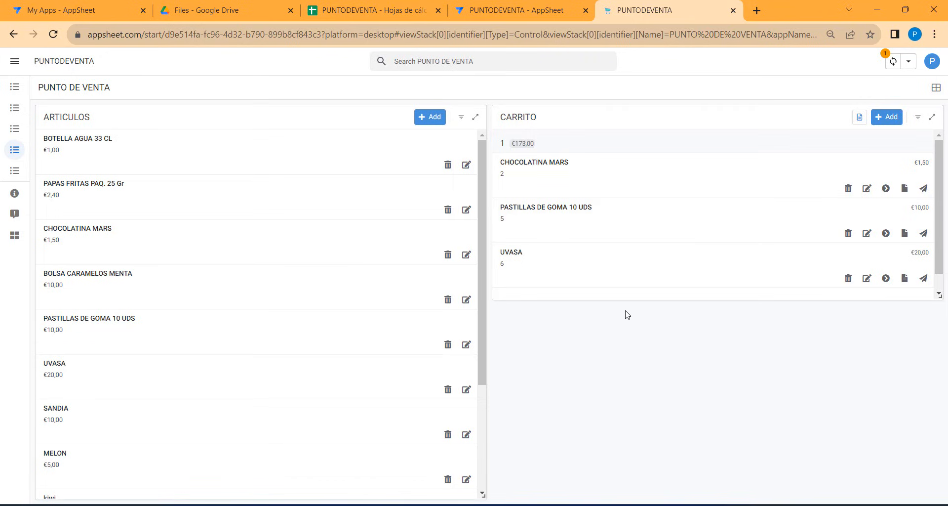
# Switch to the PUNTODEVENTA spreadsheet and check the new invoice in FACTURAS and the ESTADO column in VENTAS.
pyautogui.click(353, 11)
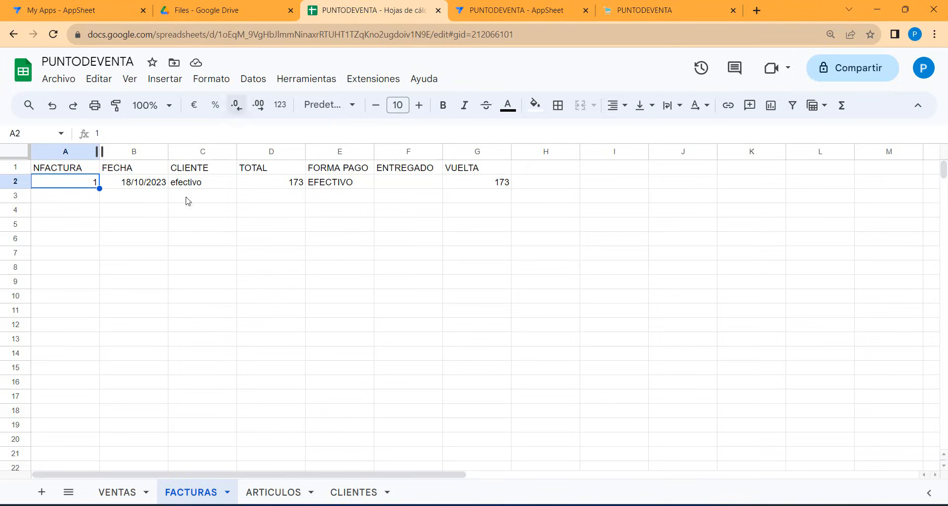
pyautogui.click(119, 492)
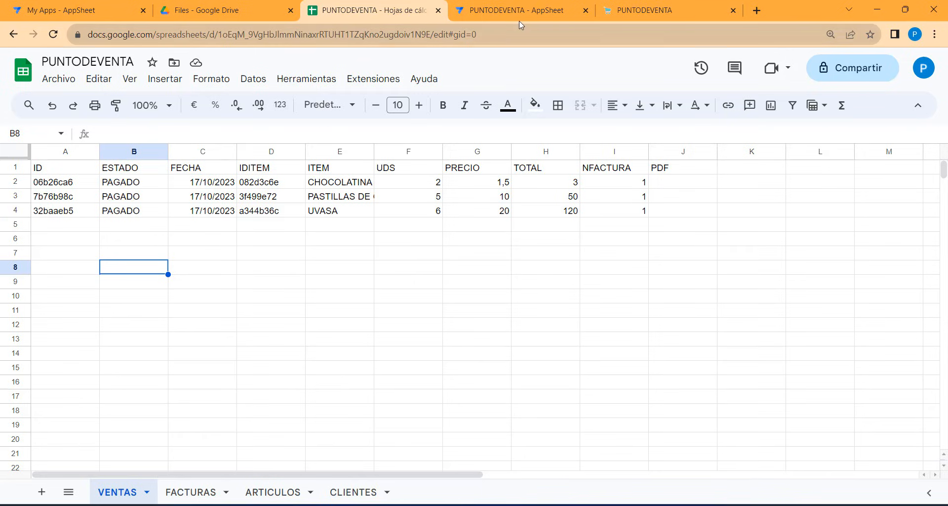
# Switch to the running PUNTODEVENTA app and add 5 CHOCOLATINA MARS and 6 BOLSA CARAMELOS MENTA to the cart.
pyautogui.click(642, 11)
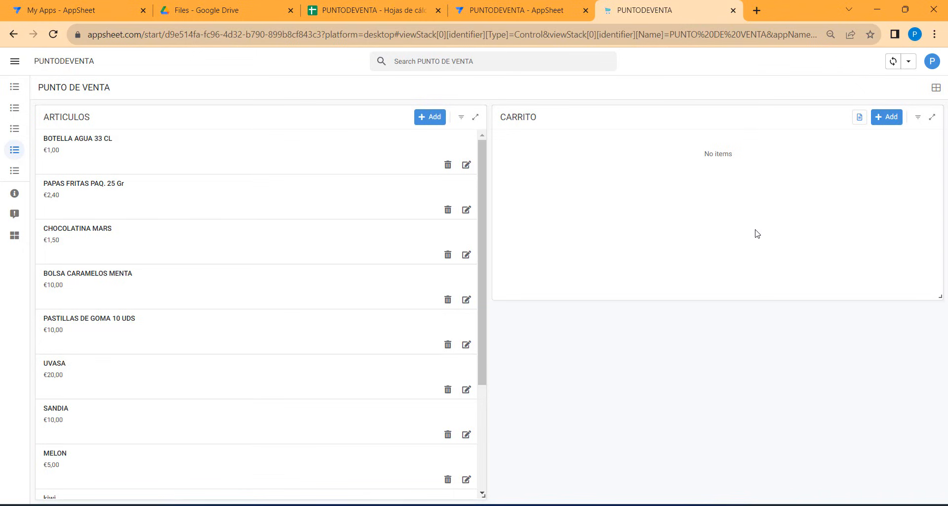
pyautogui.click(144, 255)
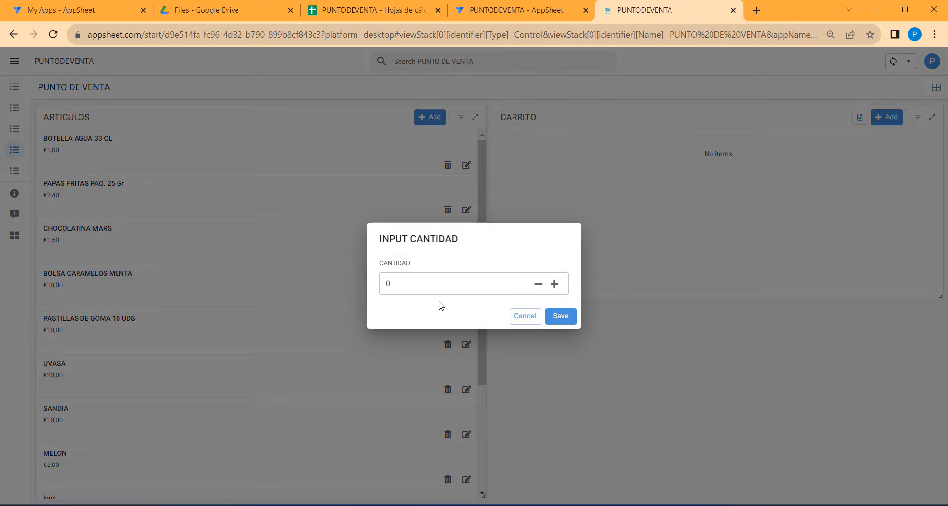
pyautogui.press('Tab')
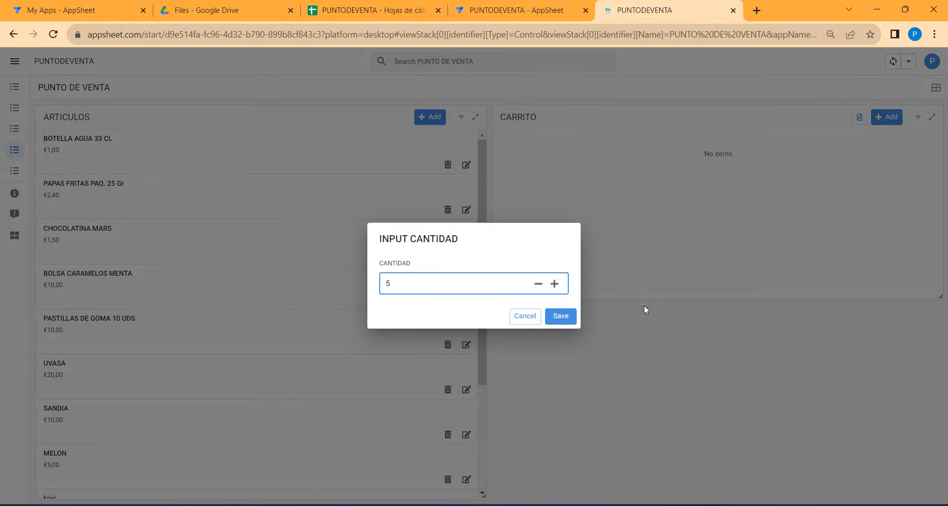
pyautogui.click(576, 315)
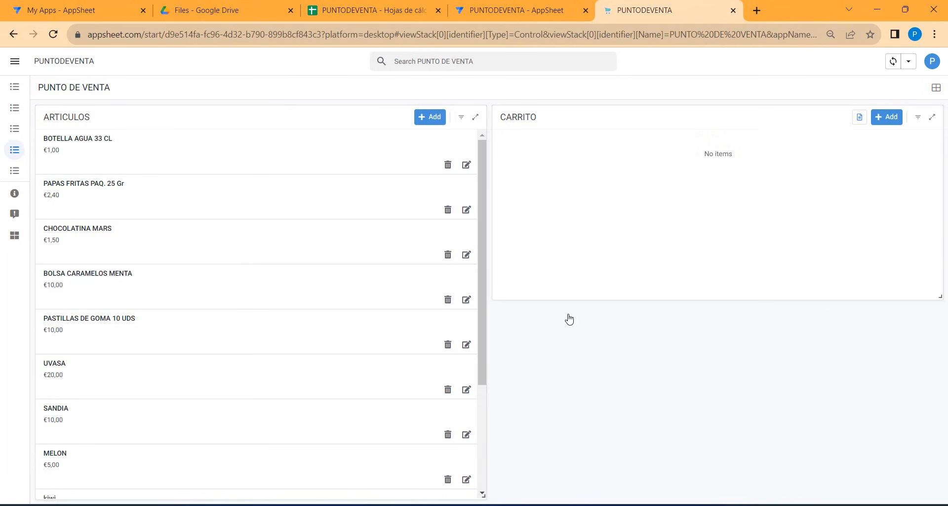
pyautogui.click(211, 296)
pyautogui.press('Tab')
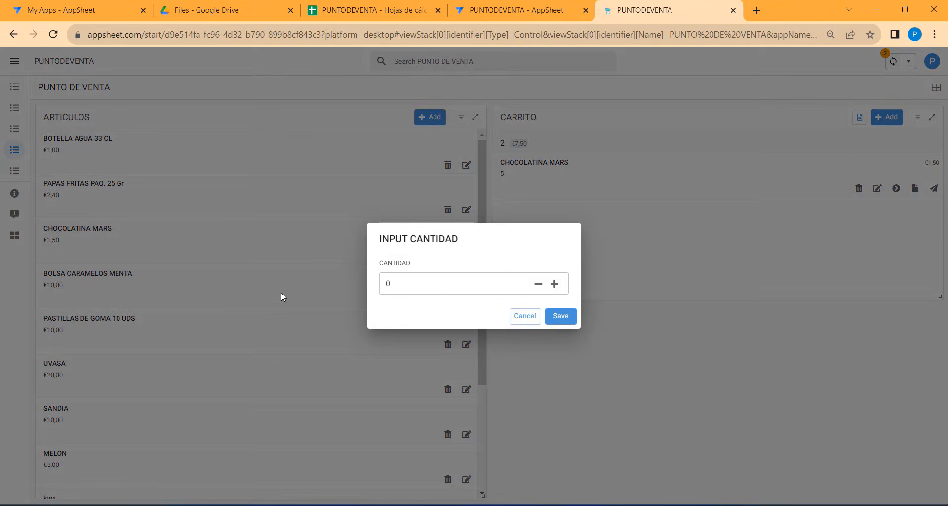
pyautogui.click(564, 316)
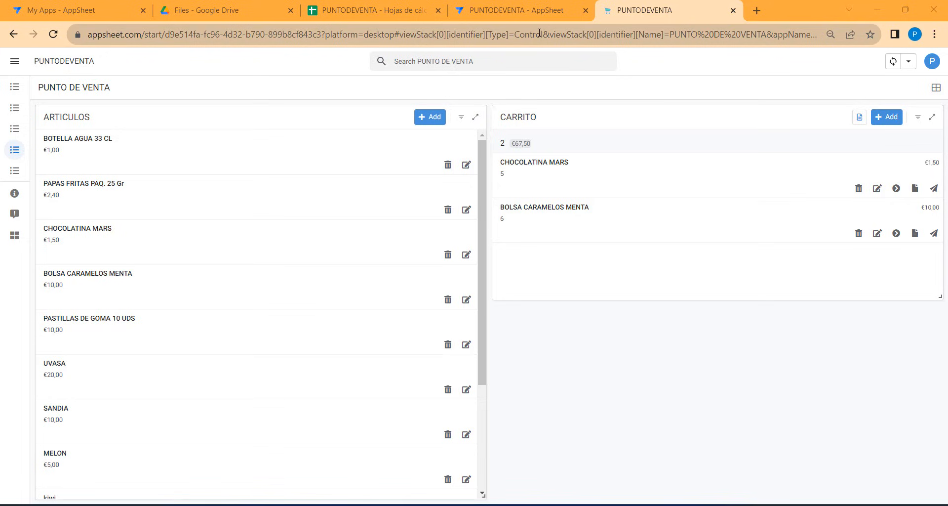
# Switch to the PUNTODEVENTA AppSheet editor and open the PDF template document used by the bot's file-creation step.
pyautogui.click(515, 15)
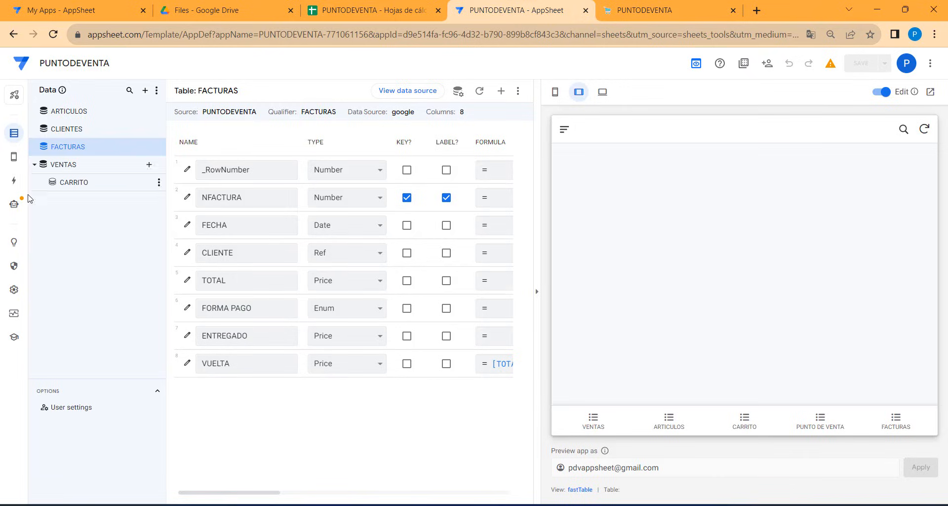
pyautogui.click(14, 203)
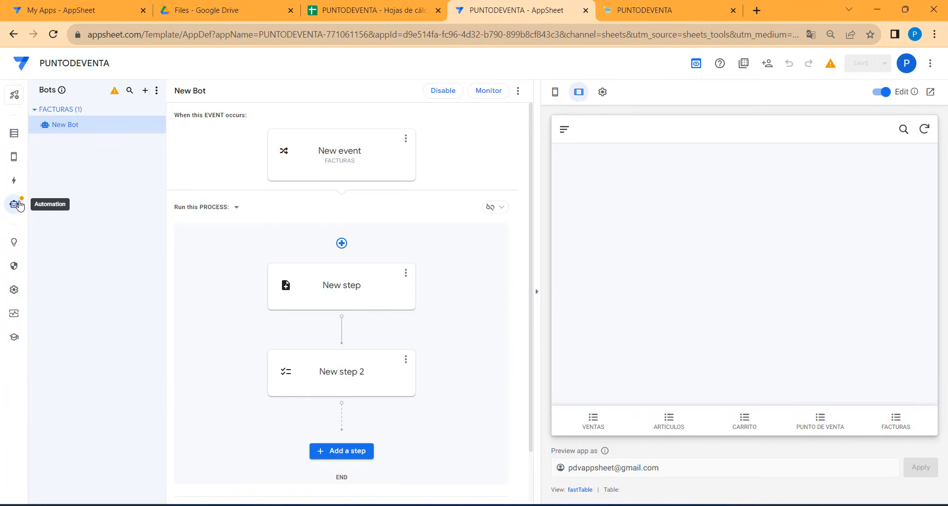
pyautogui.click(372, 293)
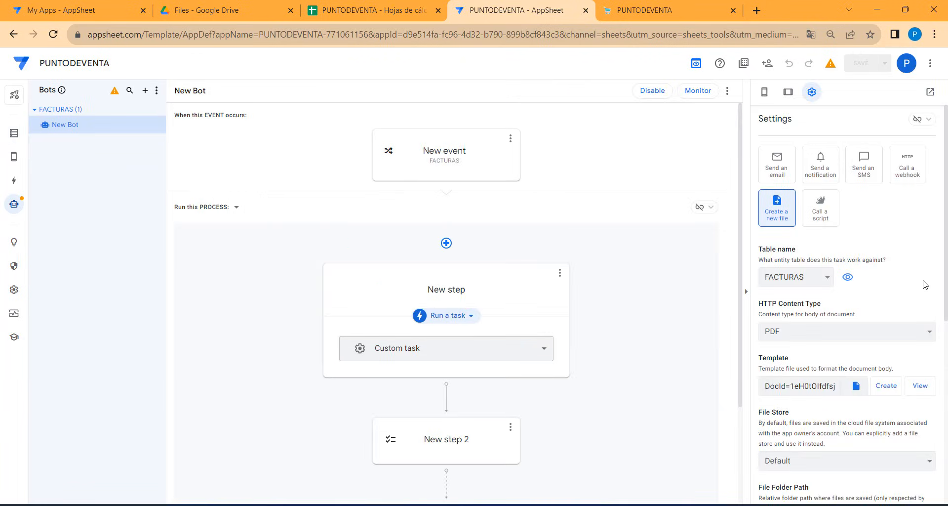
pyautogui.scroll(-1, 919, 284)
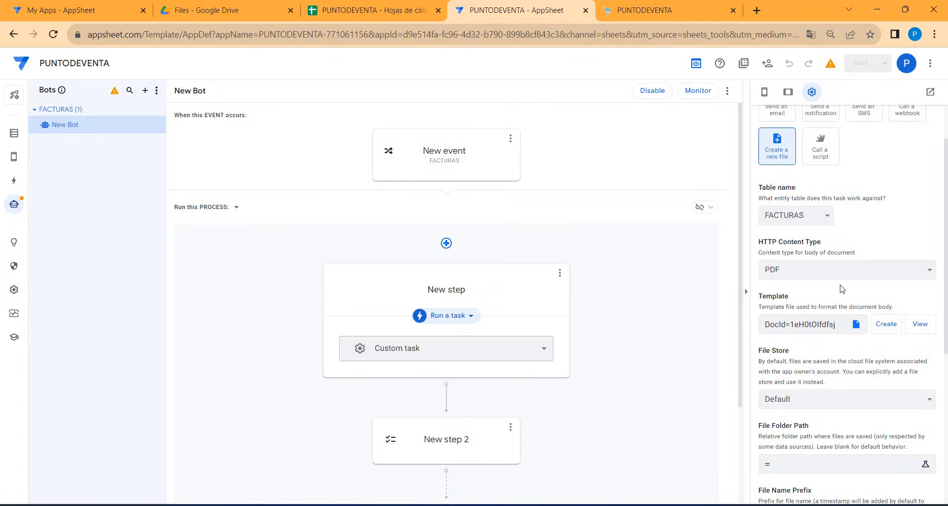
pyautogui.scroll(1, 842, 288)
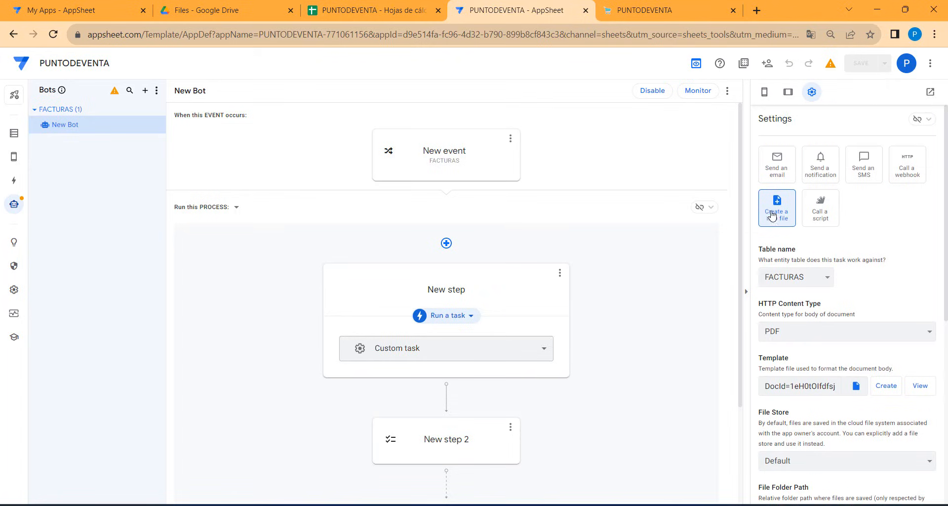
pyautogui.click(919, 388)
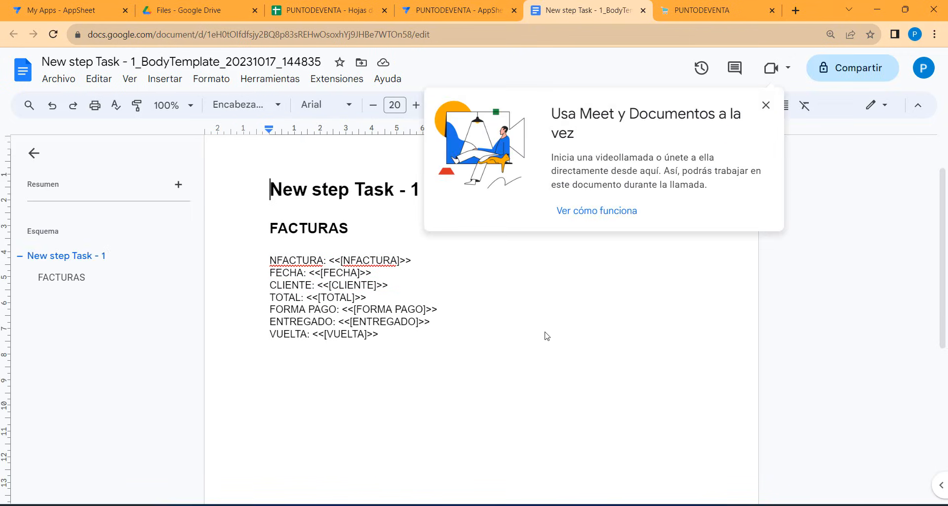
pyautogui.click(765, 105)
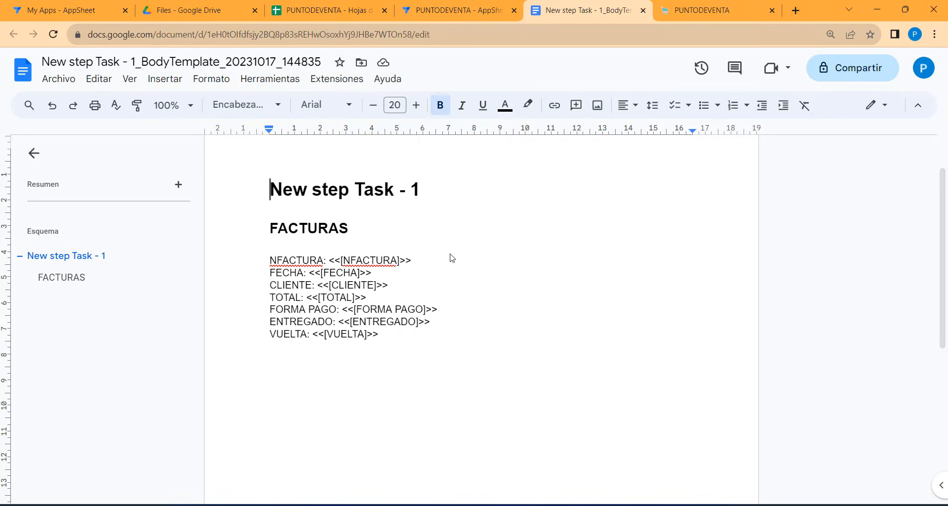
# Switch to the PUNTO DE VENTA app editor in the other browser window and open its bot's PDF template document.
pyautogui.click(631, 504)
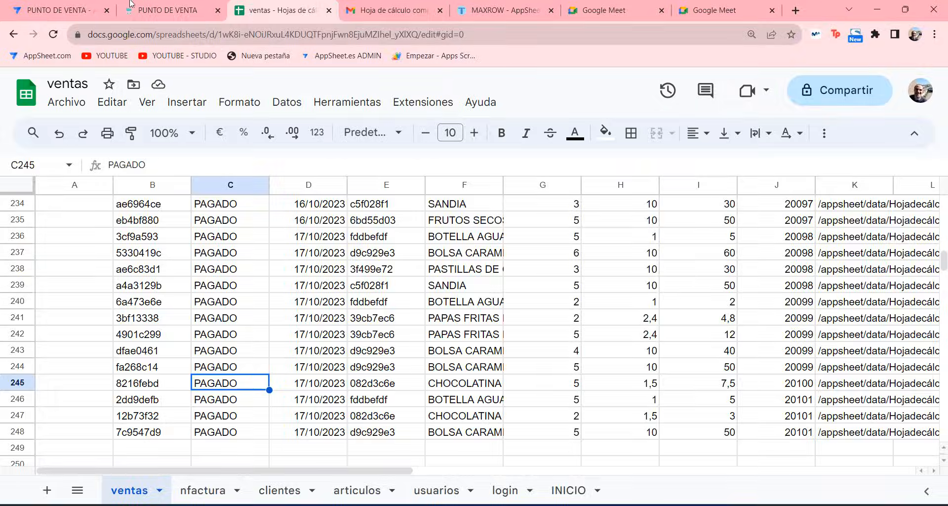
pyautogui.click(74, 8)
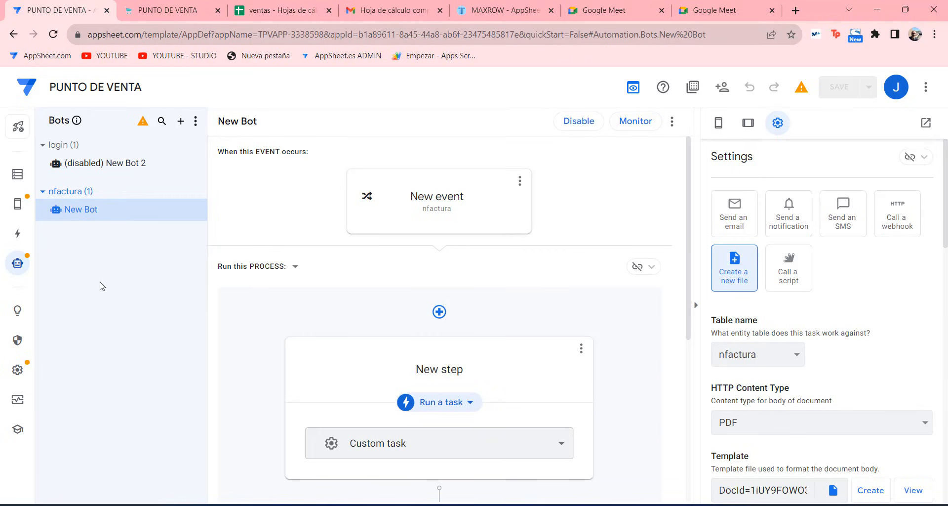
pyautogui.scroll(-3, 914, 368)
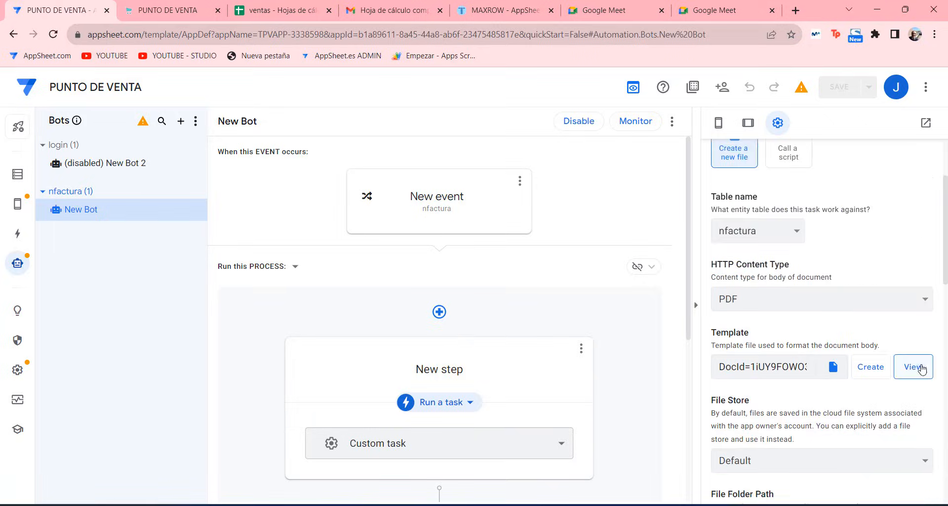
pyautogui.click(914, 367)
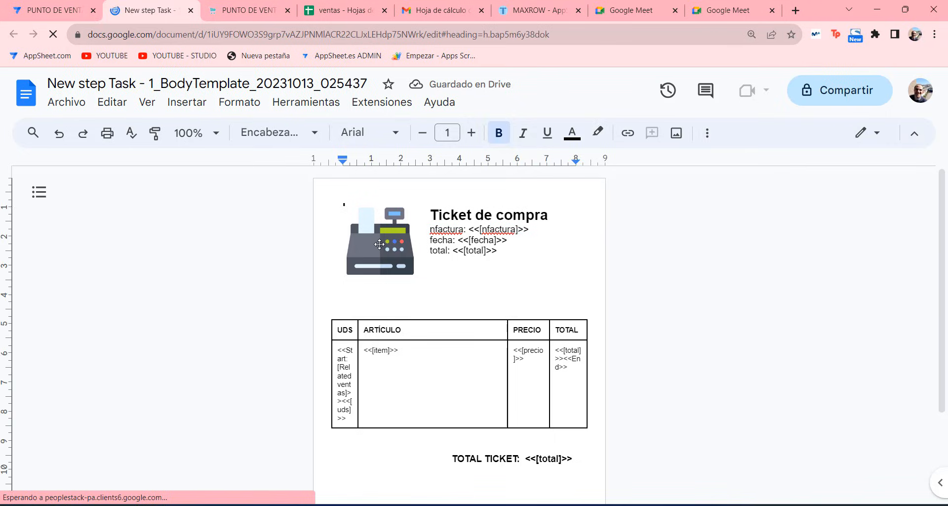
pyautogui.click(379, 244)
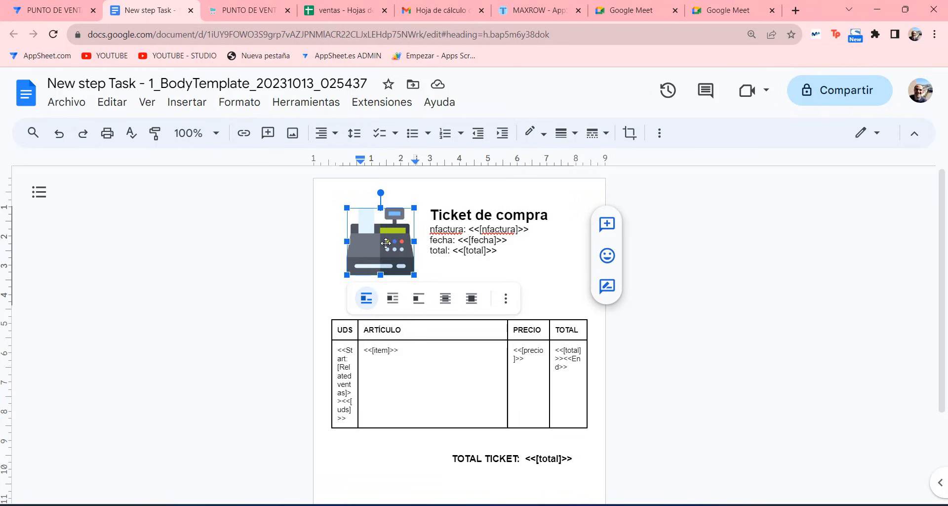
pyautogui.click(174, 104)
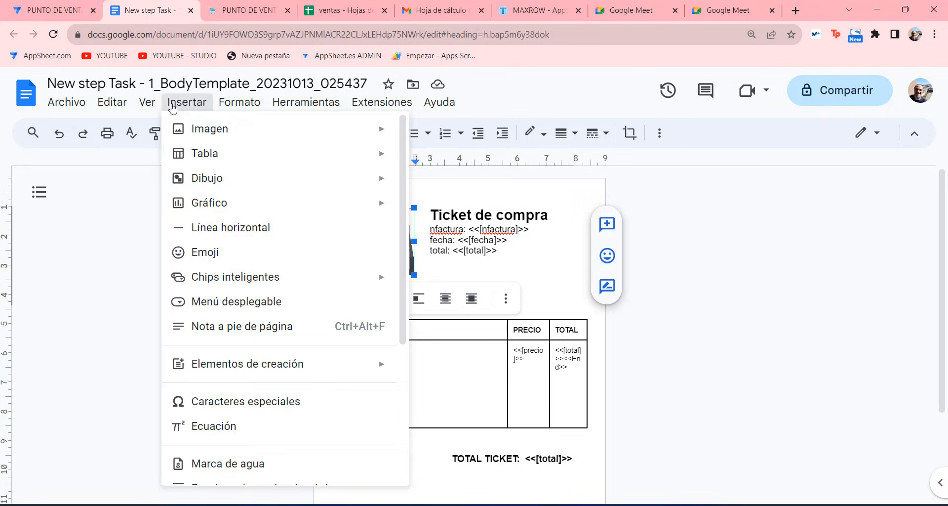
pyautogui.moveTo(224, 129)
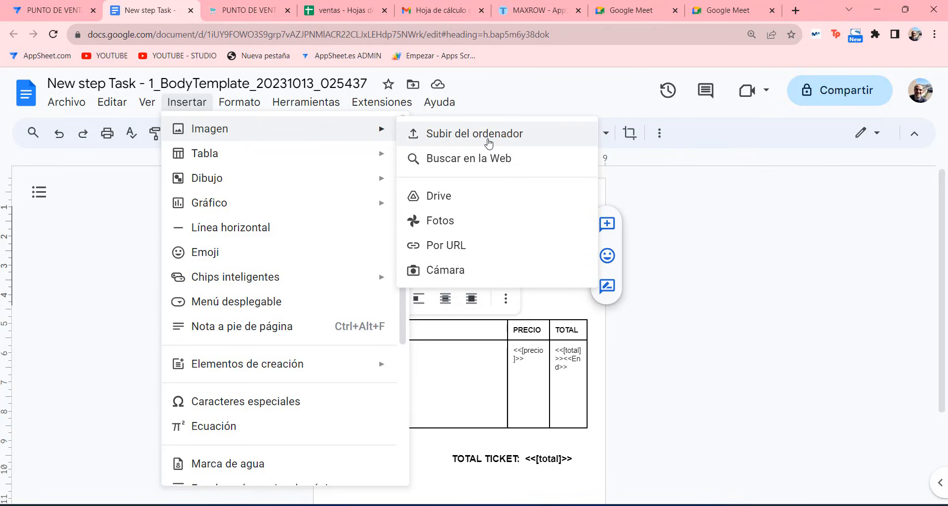
pyautogui.click(447, 197)
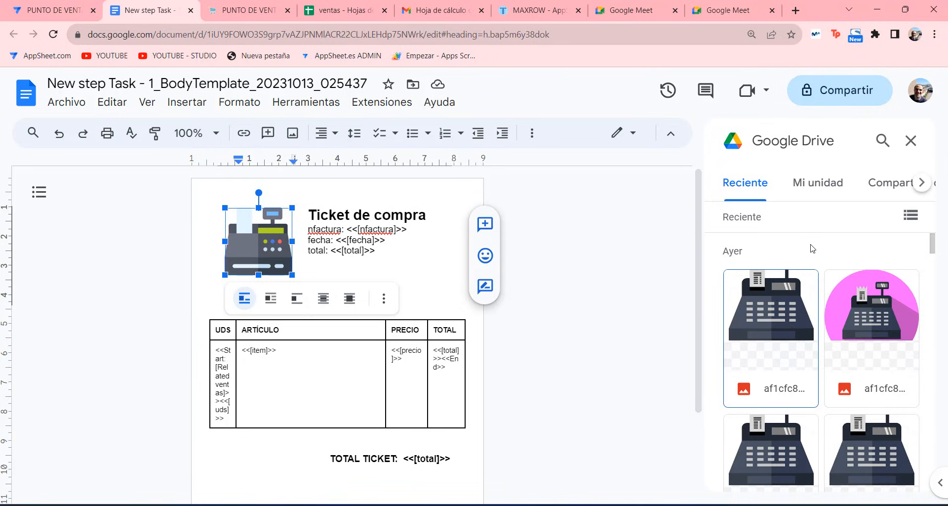
pyautogui.click(919, 143)
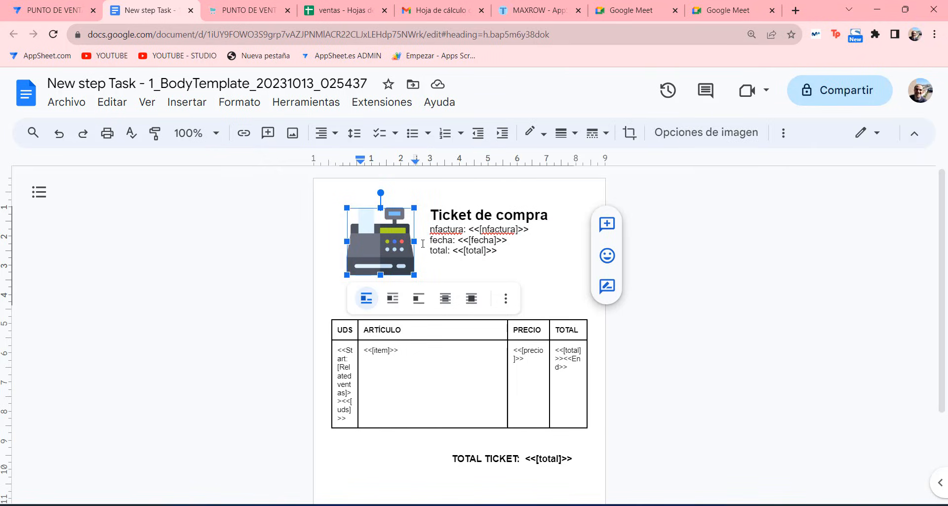
pyautogui.click(466, 227)
pyautogui.click(539, 389)
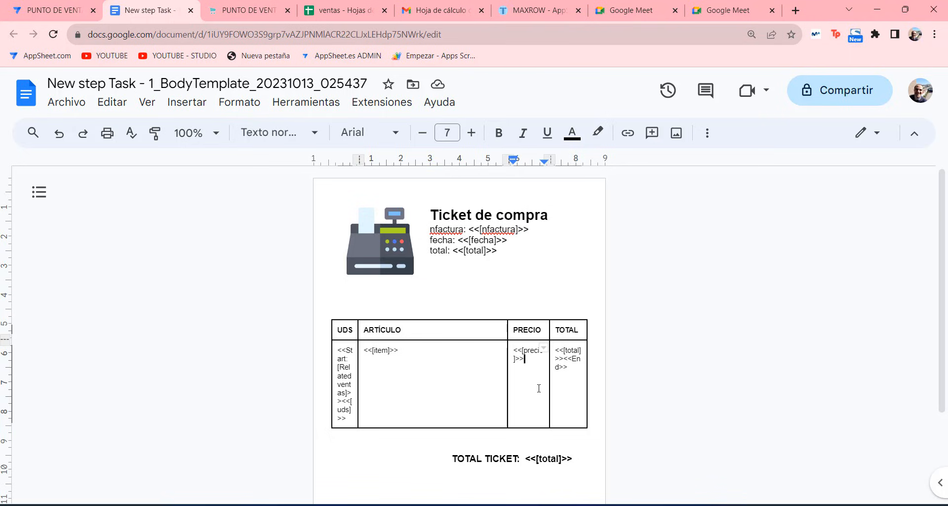
# Copy the whole Ticket de compra template, from the header image down to the TOTAL TICKET line.
pyautogui.scroll(-3, 568, 467)
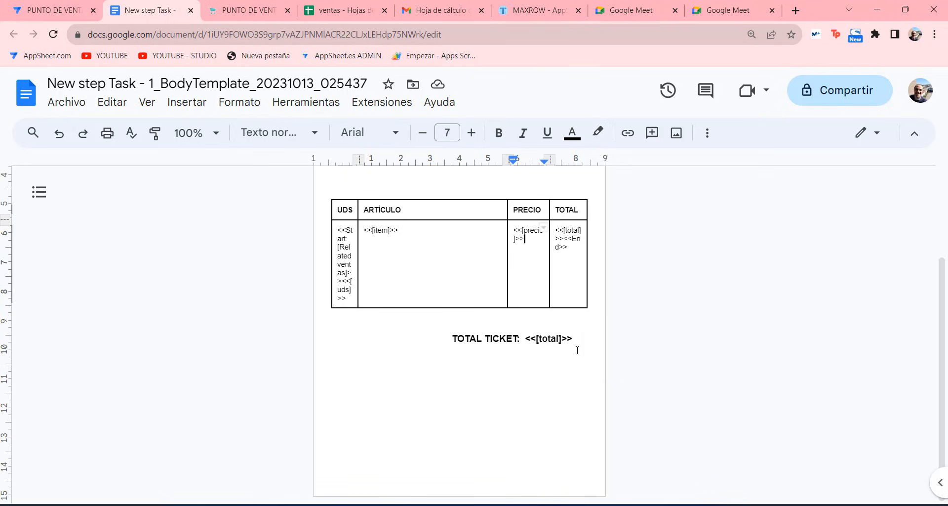
pyautogui.moveTo(573, 340); pyautogui.dragTo(409, 180)
pyautogui.rightClick(393, 181)
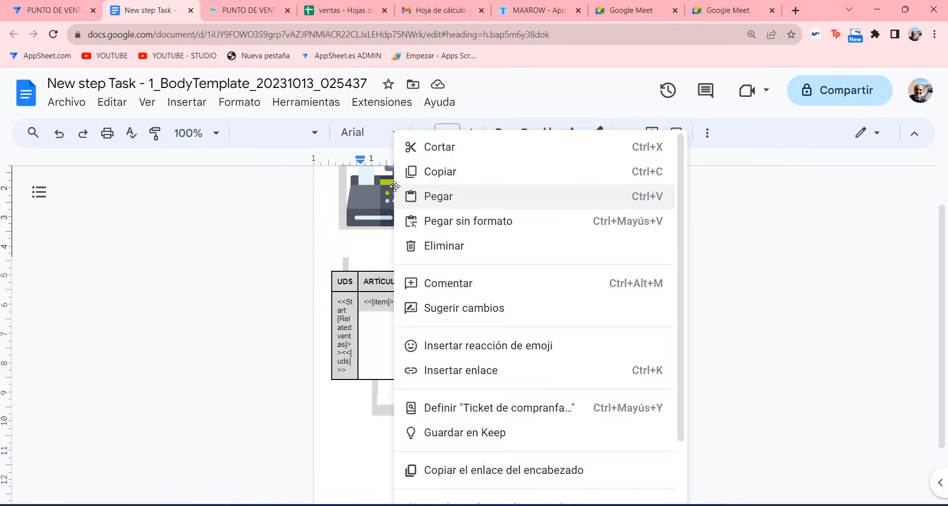
pyautogui.click(453, 173)
# Return to the PUNTODEVENTA template document and replace its entire default content with the copied Ticket de compra layout.
pyautogui.click(651, 505)
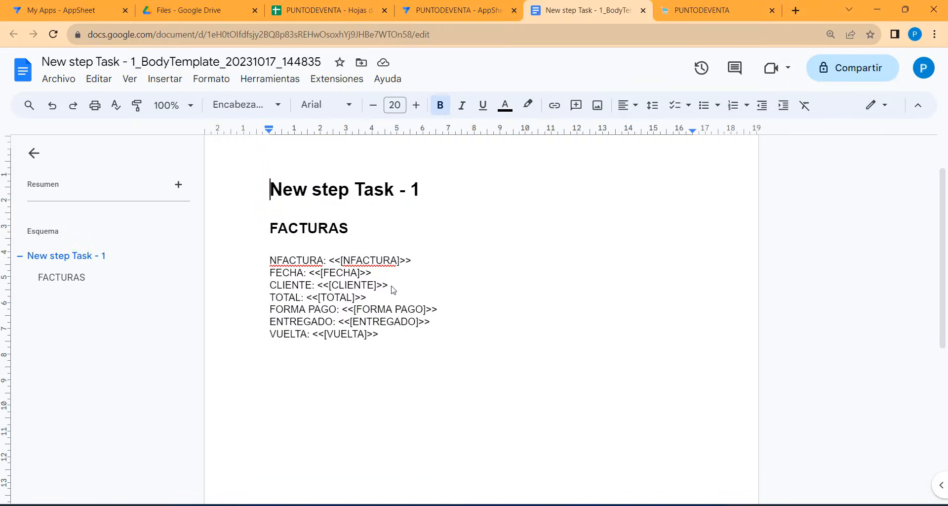
pyautogui.click(427, 349)
pyautogui.moveTo(384, 334); pyautogui.dragTo(248, 158)
pyautogui.rightClick(290, 149)
pyautogui.click(324, 205)
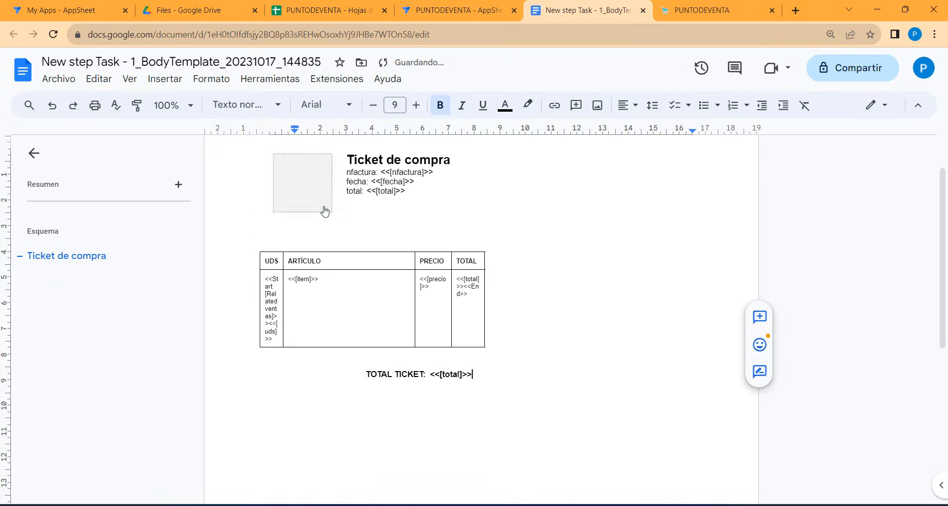
pyautogui.scroll(1, 538, 293)
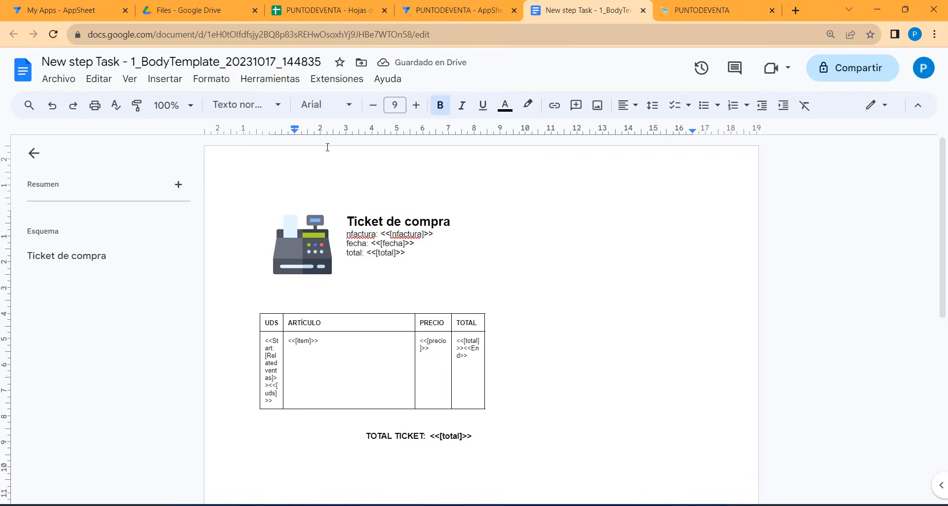
# Search the Google Workspace Marketplace for the page sizer add-on.
pyautogui.scroll(-8, 600, 388)
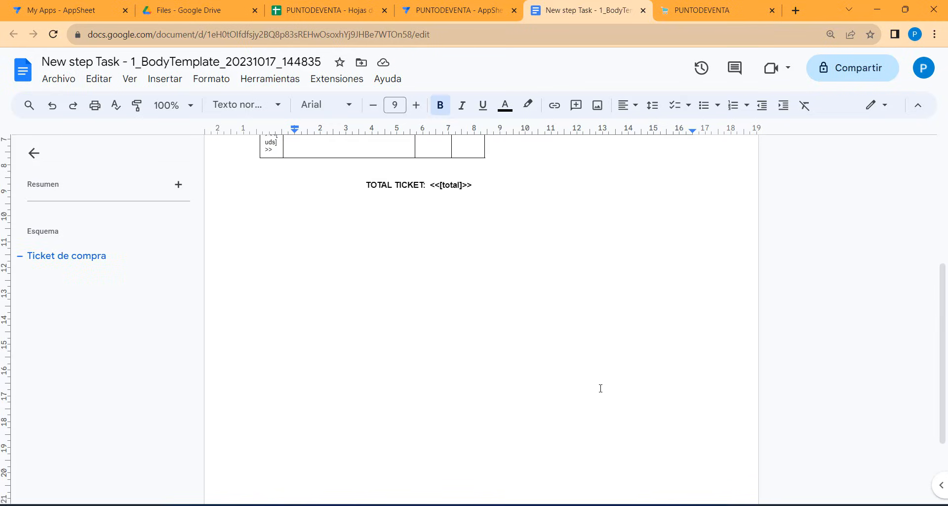
pyautogui.scroll(8, 601, 388)
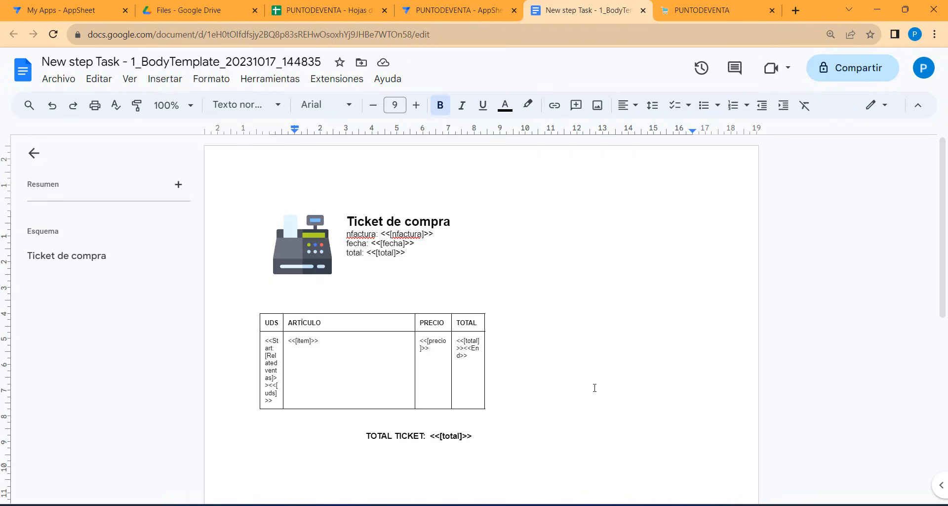
pyautogui.click(337, 83)
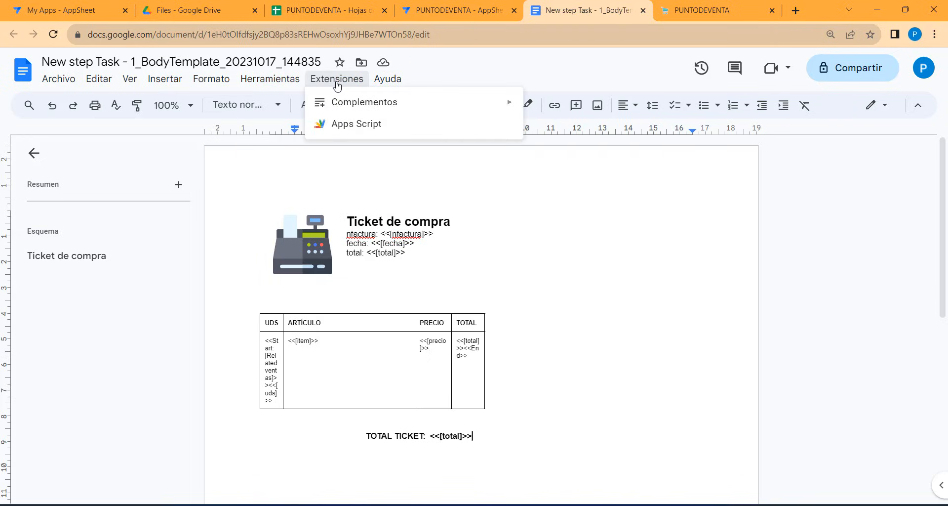
pyautogui.moveTo(375, 106)
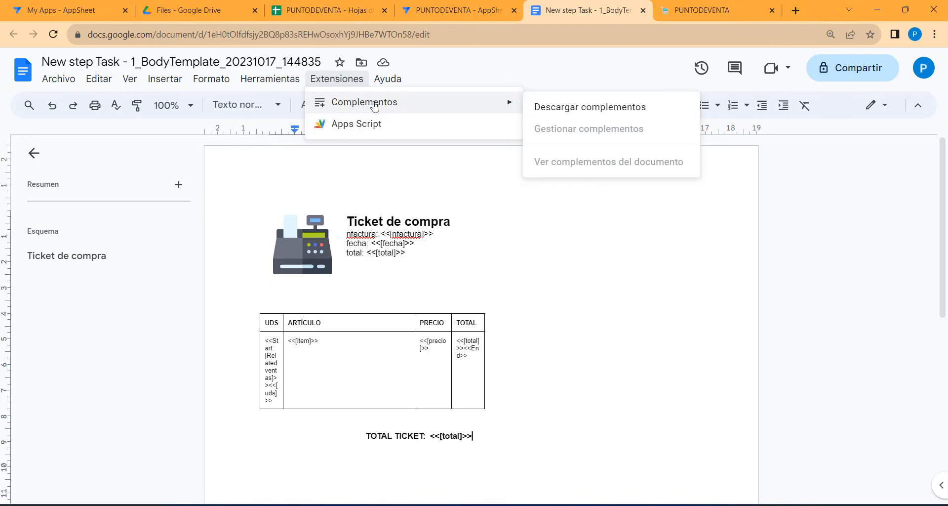
pyautogui.click(597, 106)
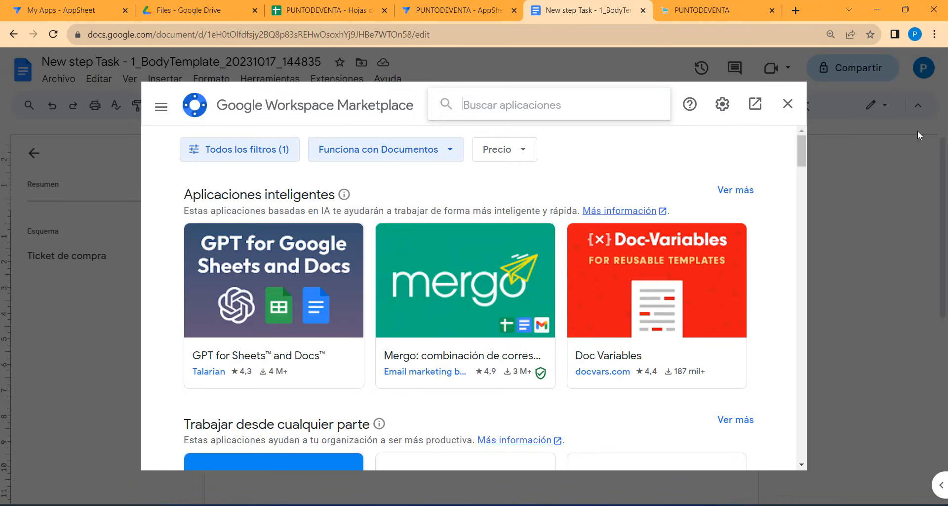
pyautogui.write('page se')
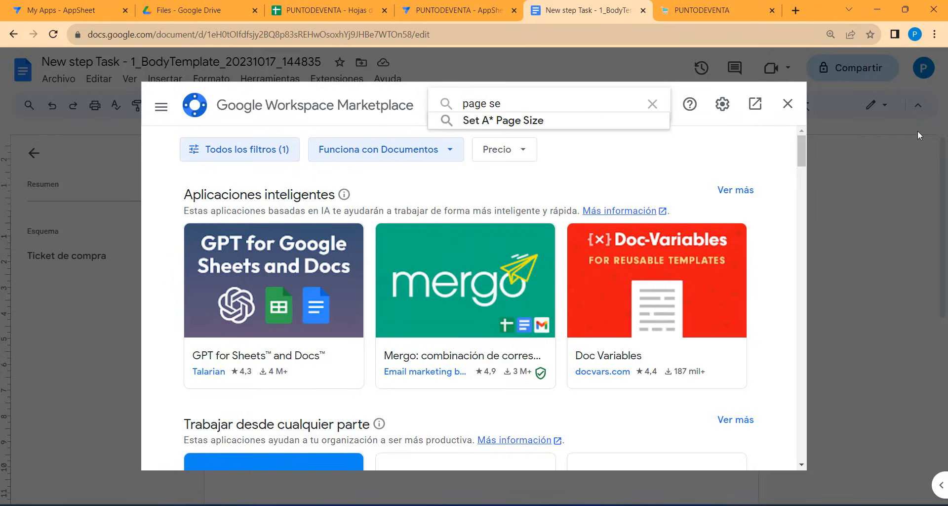
pyautogui.press('BackSpace')
pyautogui.write('ire')
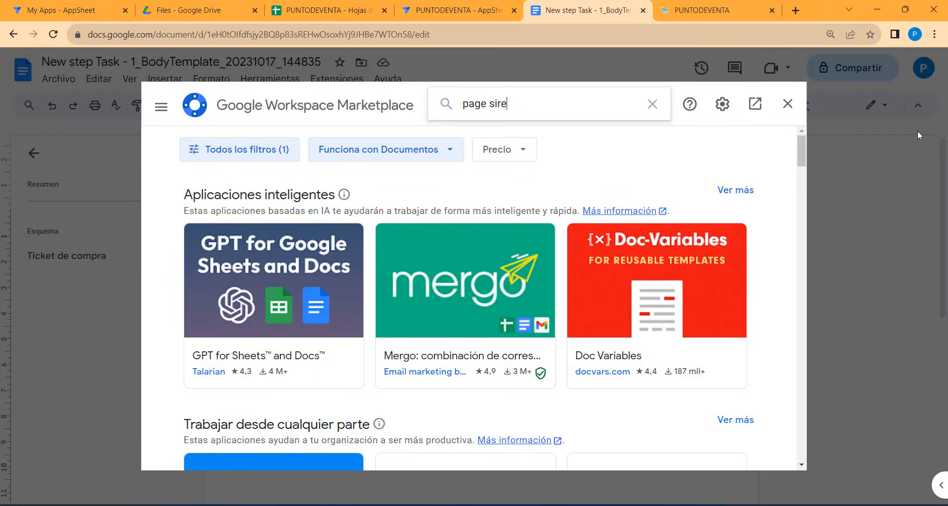
pyautogui.press('BackSpace')
pyautogui.press('BackSpace')
pyautogui.write('z')
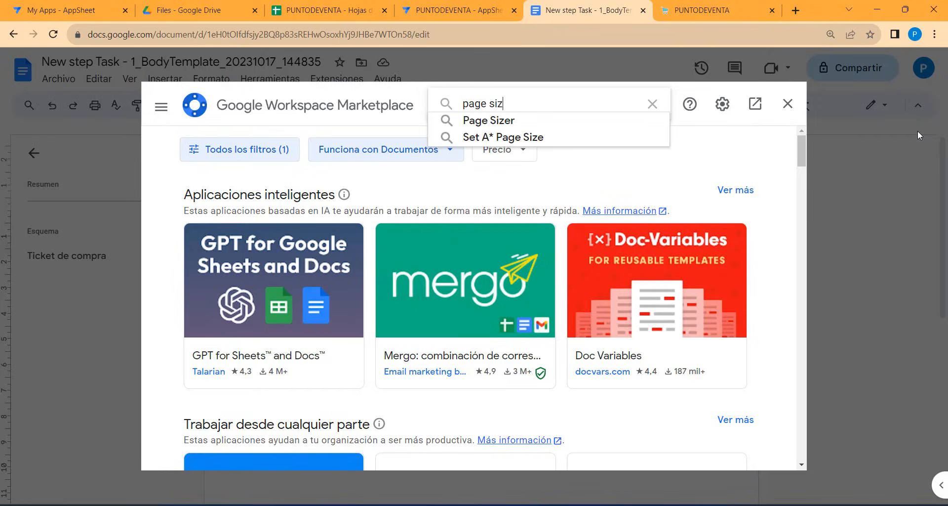
pyautogui.write('er')
pyautogui.press('Return')
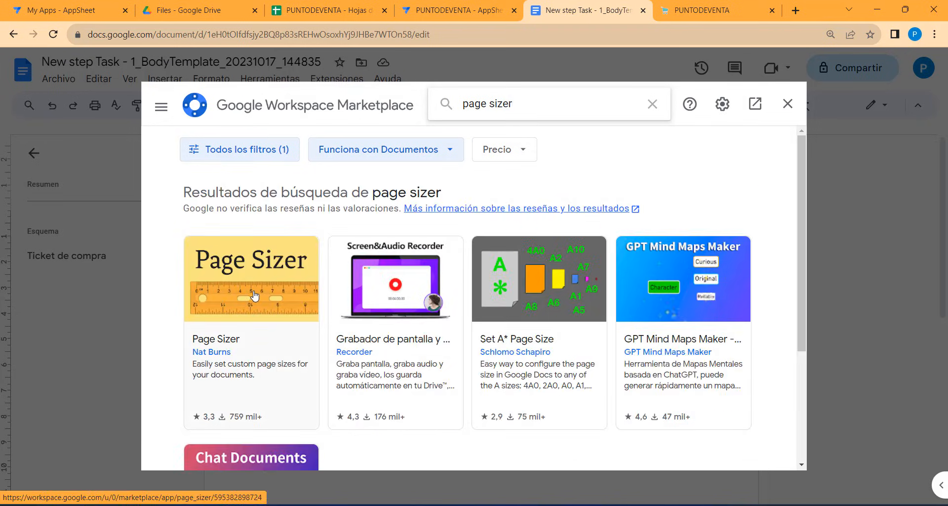
# Install the Page Sizer add-on, allow it access with the signed-in Google account, and close the marketplace.
pyautogui.click(255, 295)
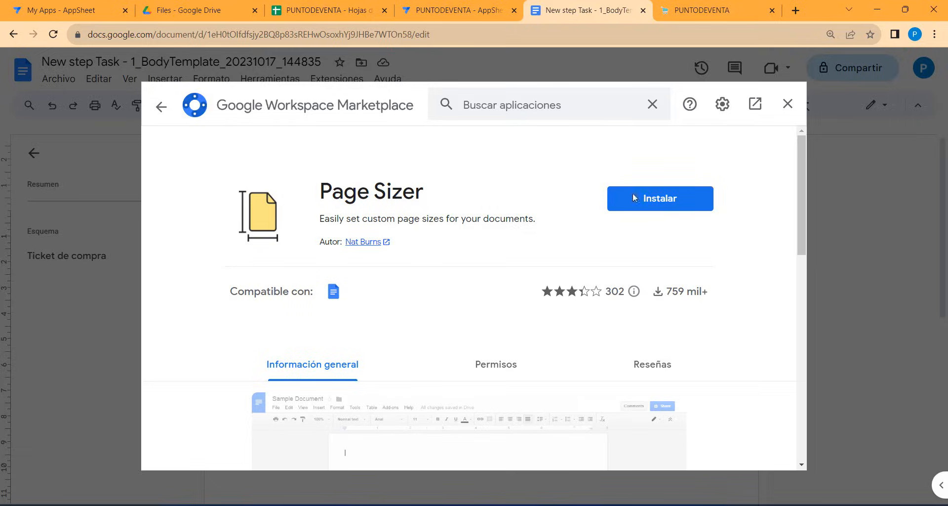
pyautogui.click(634, 197)
pyautogui.click(559, 356)
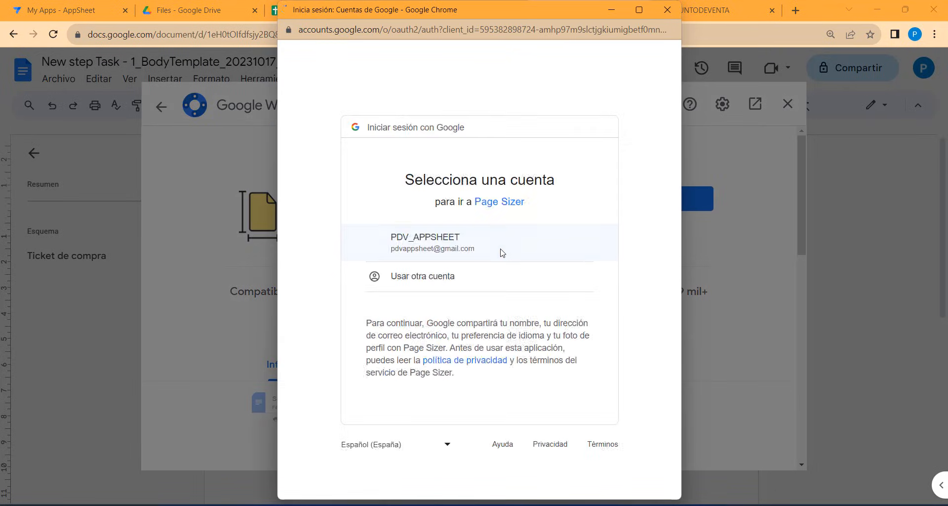
pyautogui.click(451, 243)
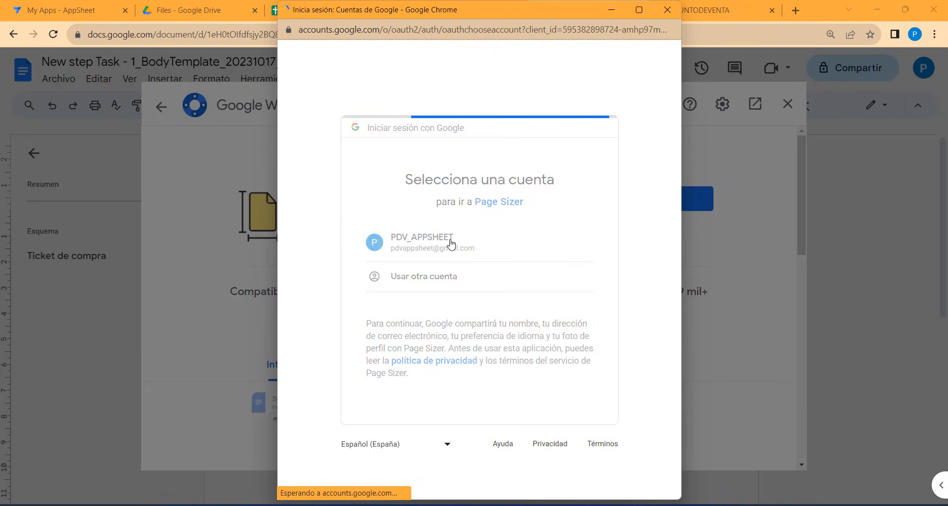
pyautogui.scroll(-2, 524, 385)
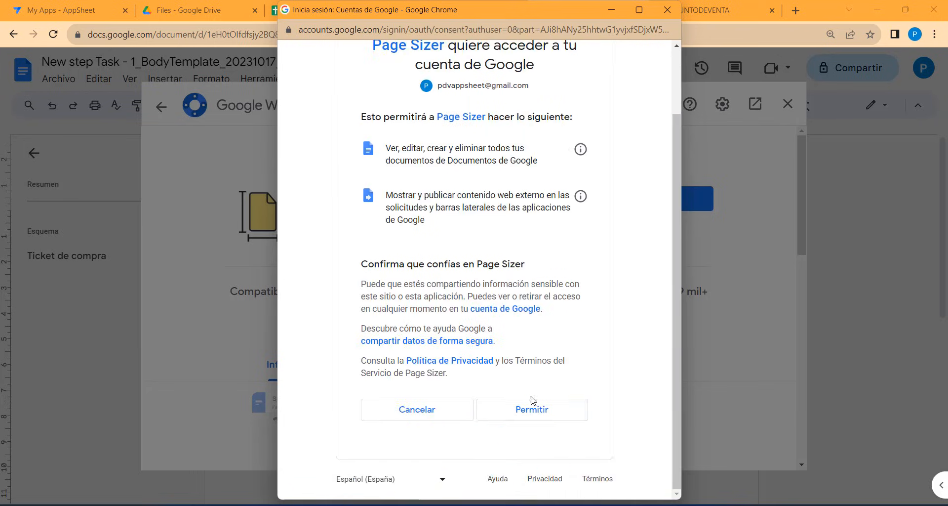
pyautogui.click(542, 418)
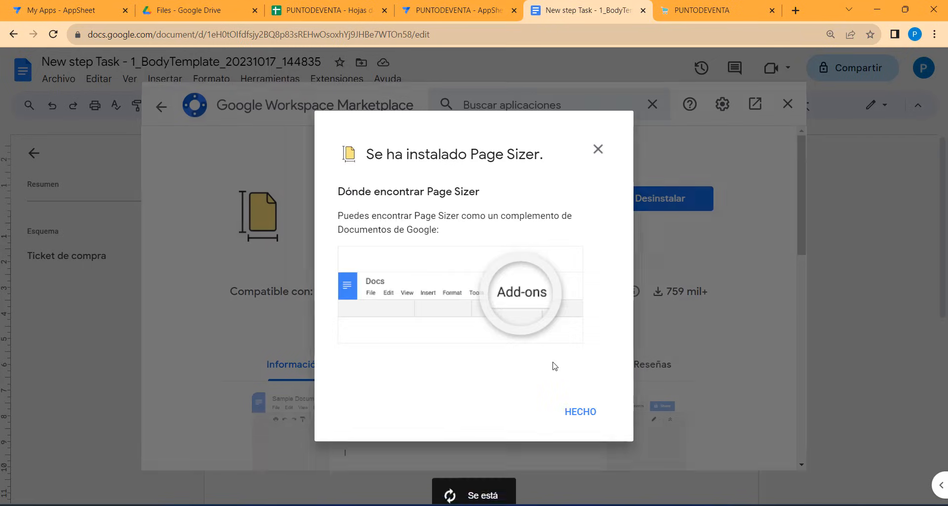
pyautogui.click(596, 414)
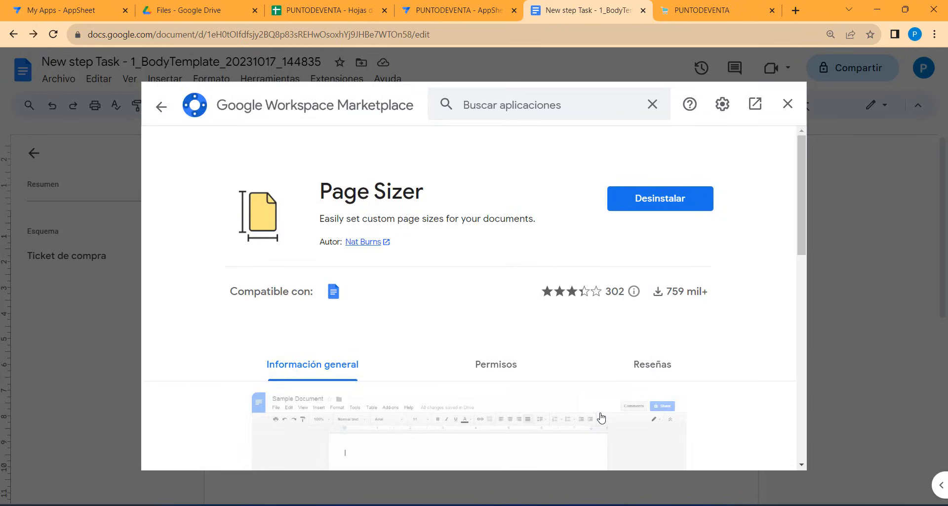
pyautogui.click(788, 105)
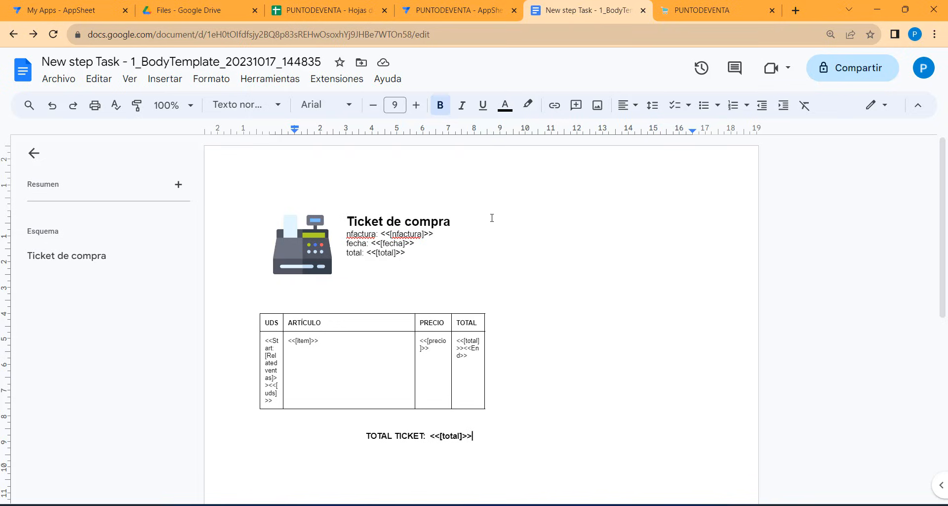
# Set the template's custom page size with Page Sizer to 100,9 wide by 150 high in Millimeters.
pyautogui.click(338, 80)
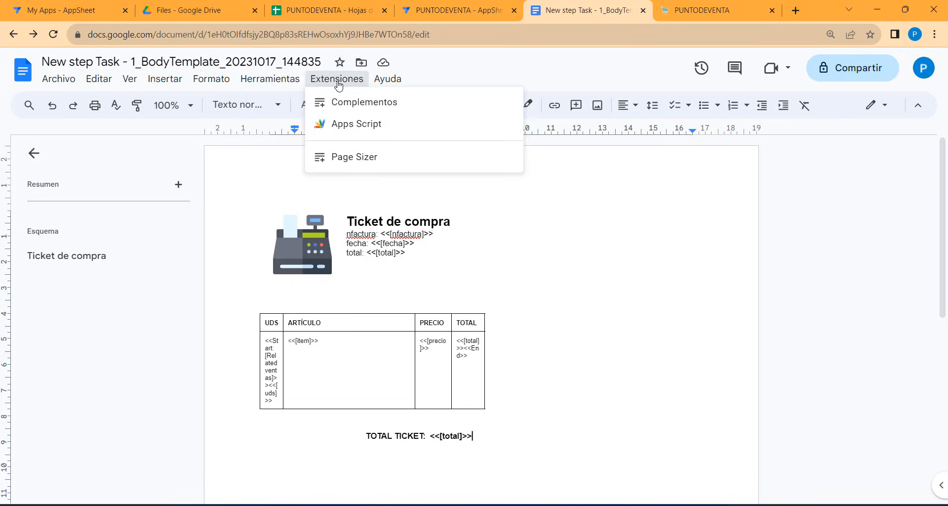
pyautogui.moveTo(386, 157)
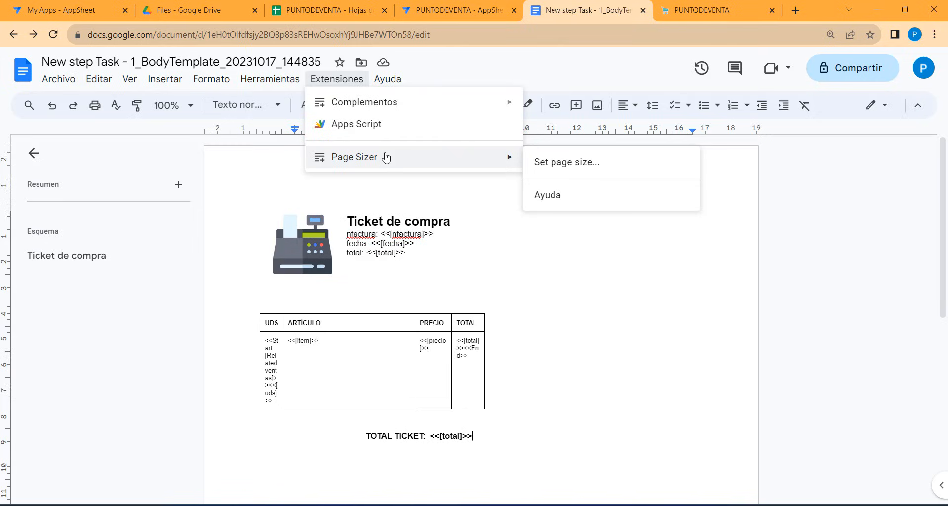
pyautogui.click(583, 166)
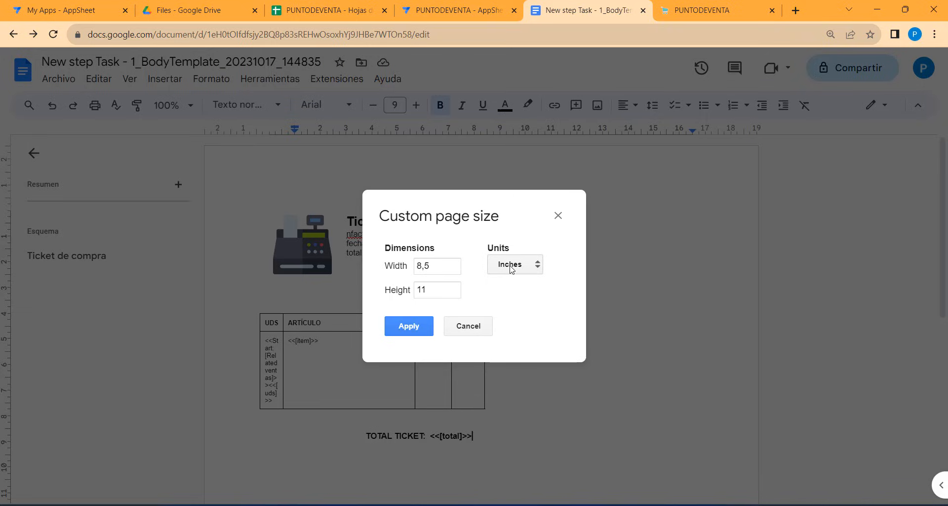
pyautogui.click(511, 265)
pyautogui.click(514, 289)
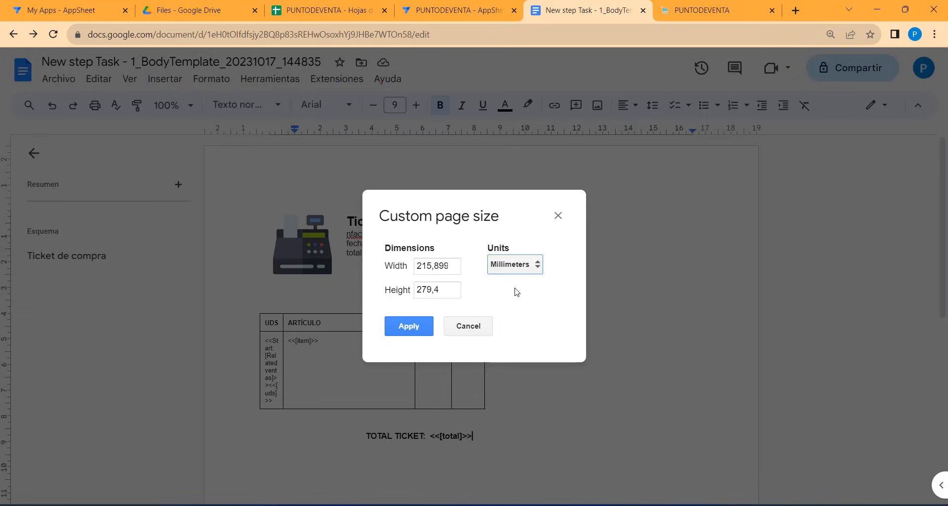
pyautogui.click(454, 269)
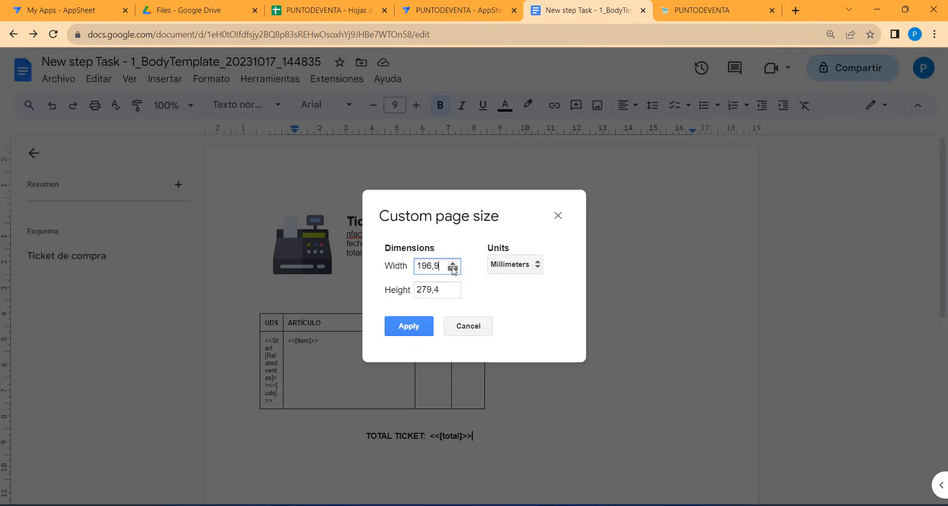
pyautogui.click(453, 270)
pyautogui.click(454, 270)
pyautogui.click(454, 269)
pyautogui.click(441, 295)
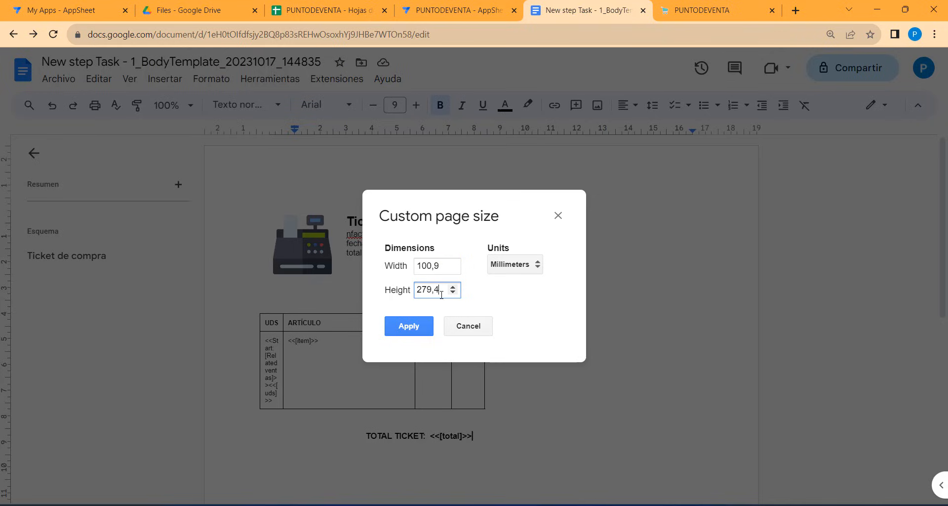
pyautogui.moveTo(442, 295); pyautogui.dragTo(379, 288)
pyautogui.write('150')
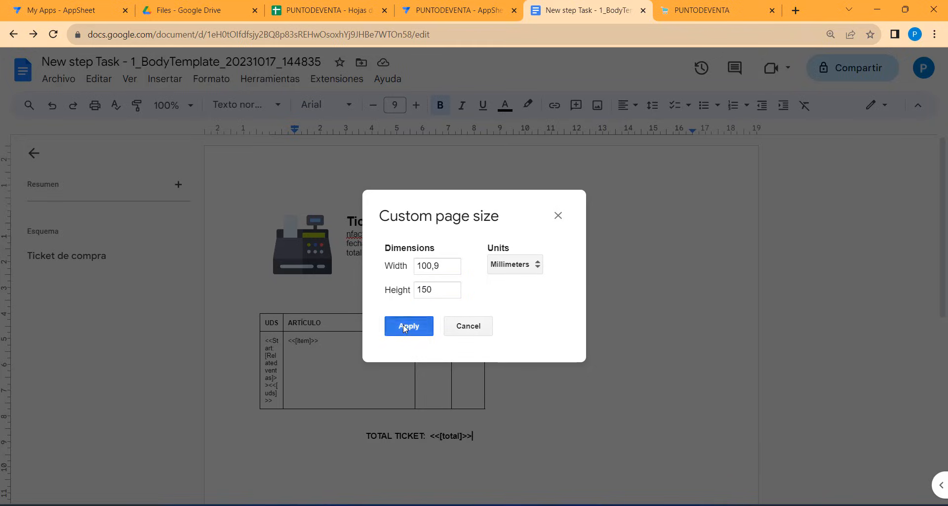
pyautogui.click(403, 324)
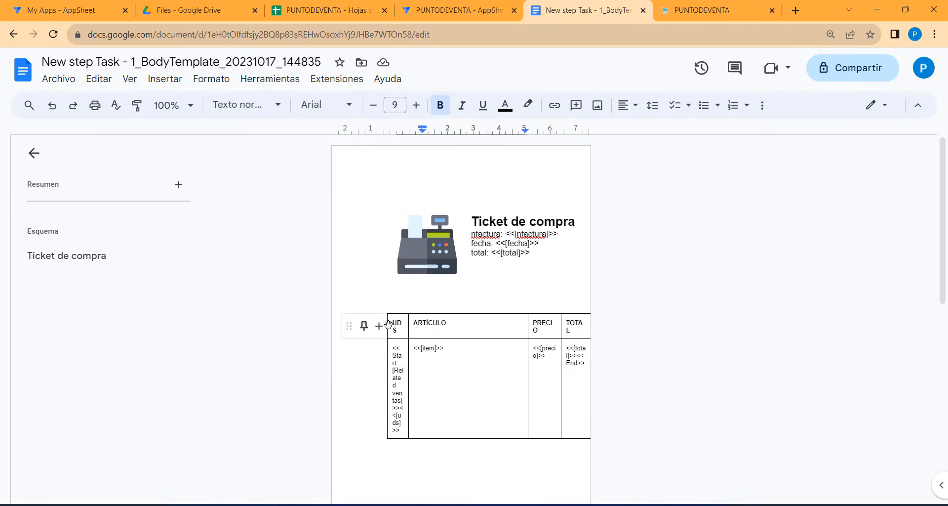
# Resize the ticket table to fit the page by extending the UDS column outward, narrowing PRECIO and pulling in TOTAL's outer border.
pyautogui.moveTo(388, 324); pyautogui.dragTo(366, 323)
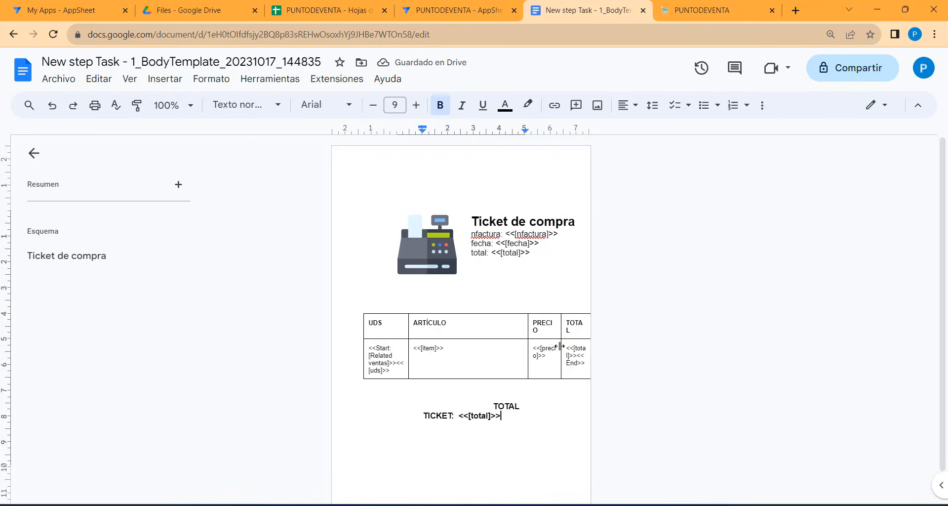
pyautogui.moveTo(560, 346); pyautogui.dragTo(538, 343)
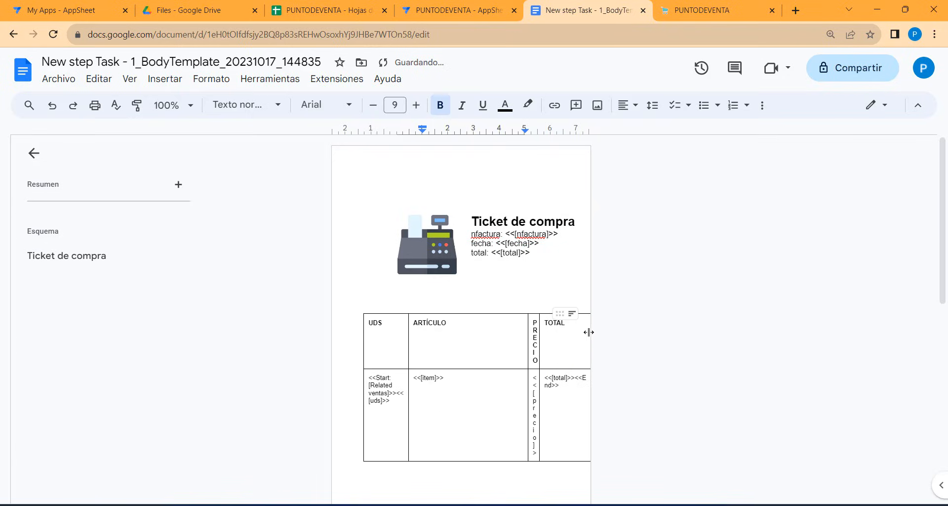
pyautogui.moveTo(590, 330); pyautogui.dragTo(563, 329)
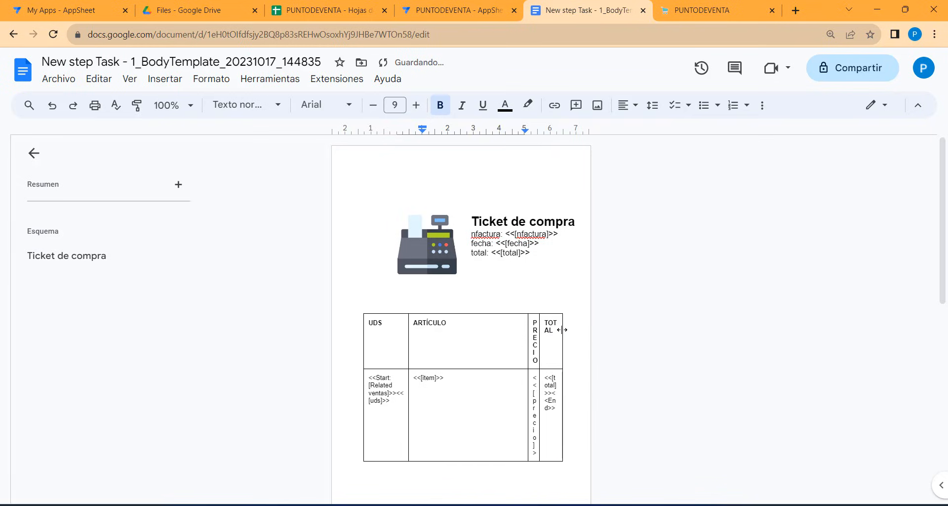
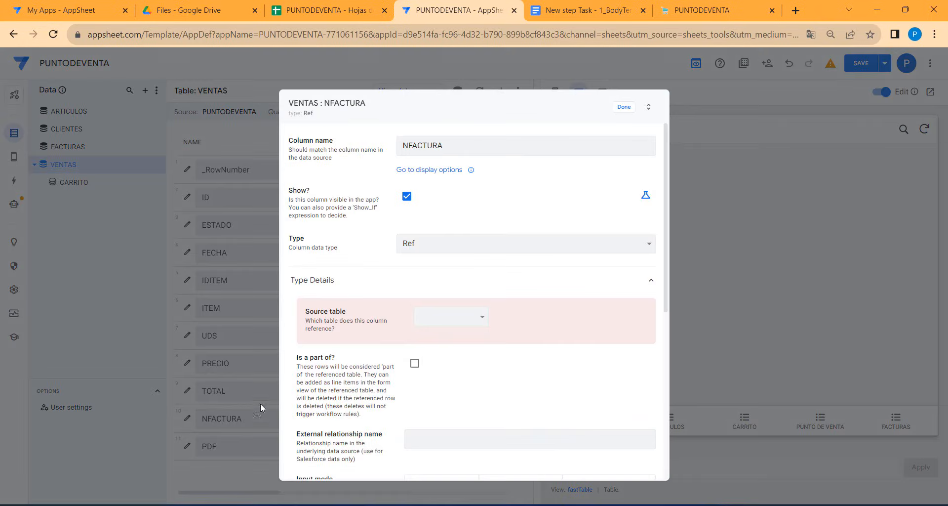
# Set FACTURAS as the source table of the VENTAS table's NFACTURA reference column and save the app.
pyautogui.click(459, 318)
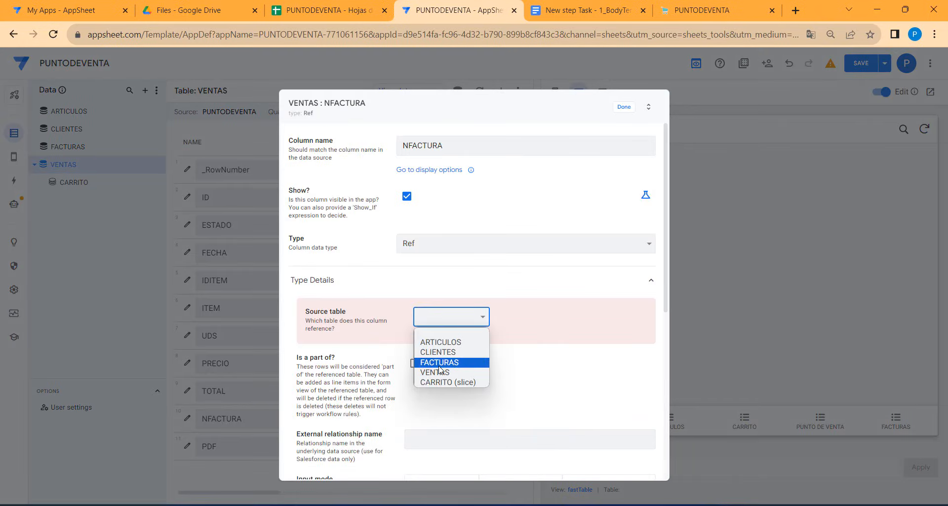
pyautogui.click(440, 363)
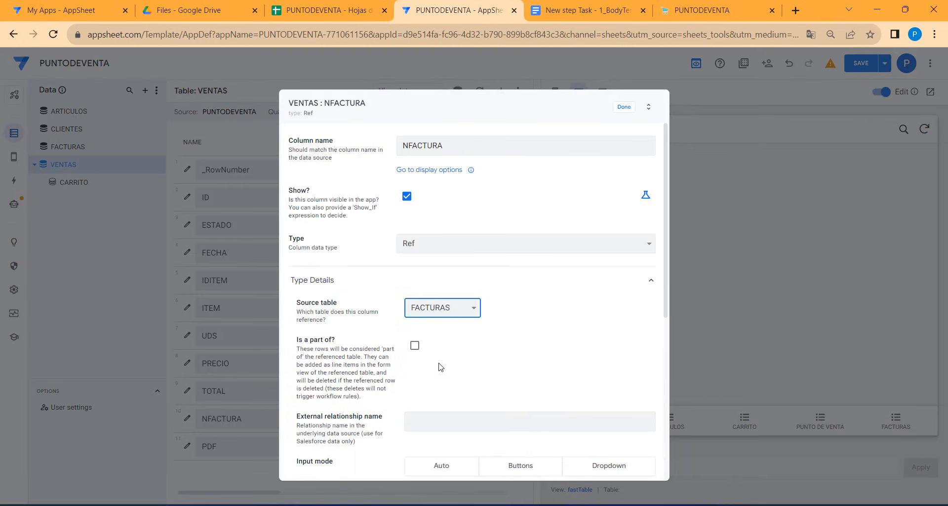
pyautogui.click(623, 110)
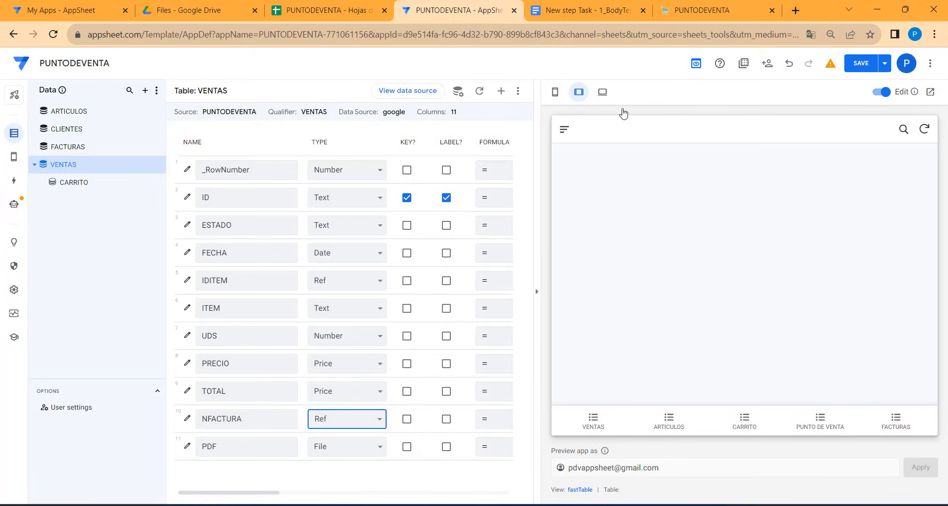
pyautogui.click(863, 64)
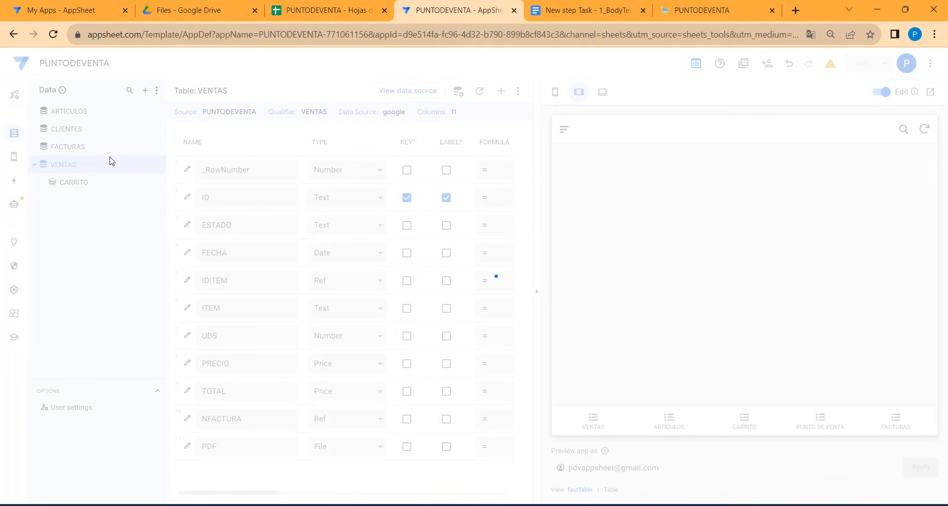
# Check the Related VENTASs column name in the FACTURAS table against the Start expression in the ticket template's UDS cell.
pyautogui.click(78, 147)
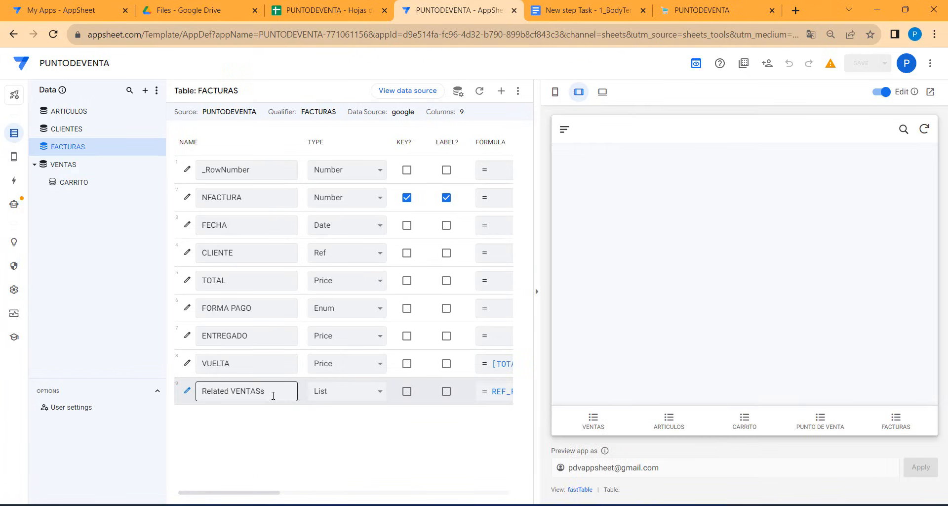
pyautogui.moveTo(273, 396); pyautogui.dragTo(198, 396)
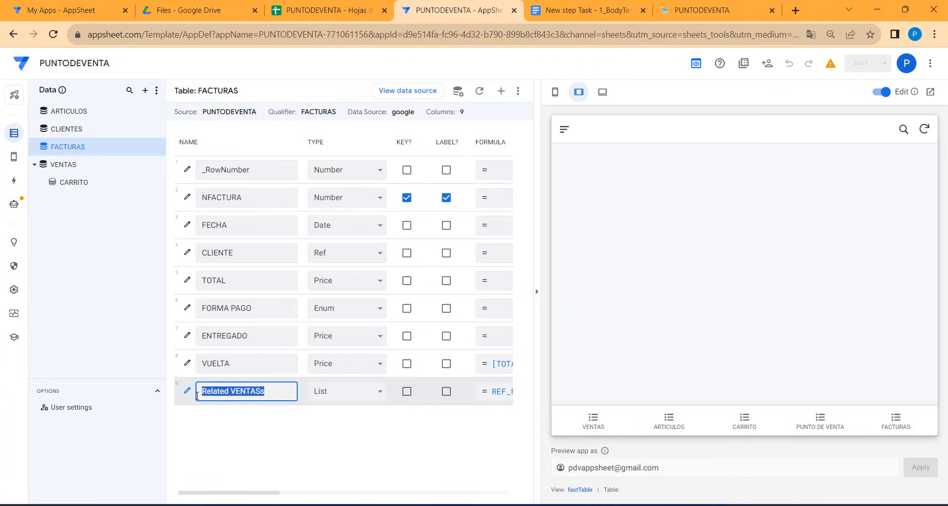
pyautogui.click(274, 396)
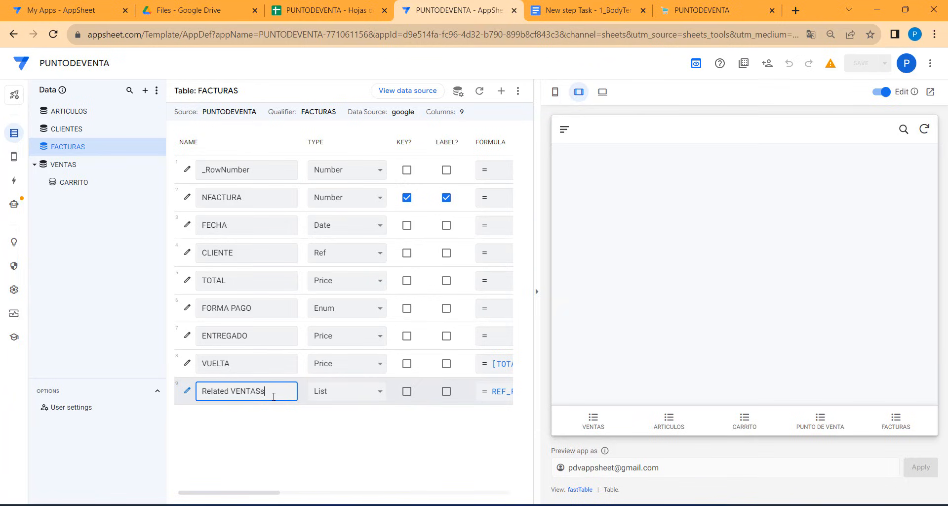
pyautogui.click(588, 8)
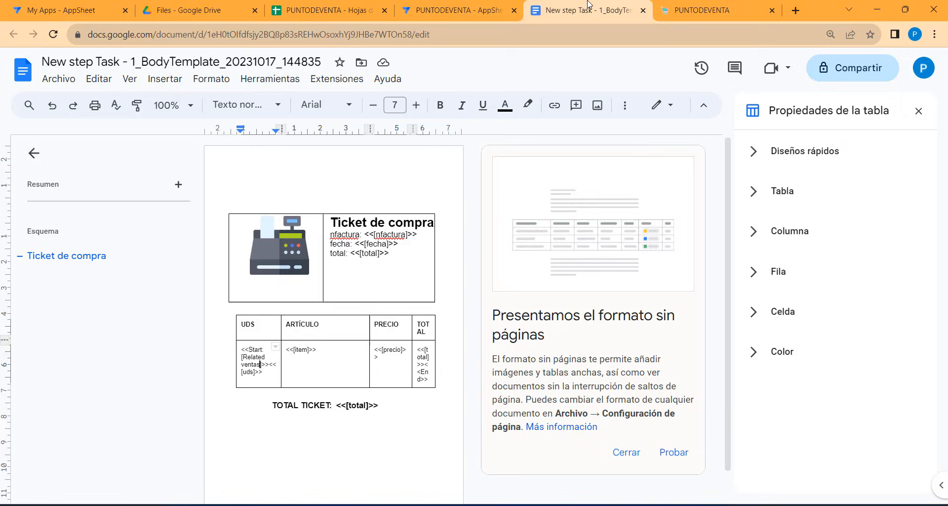
pyautogui.tripleClick(262, 372)
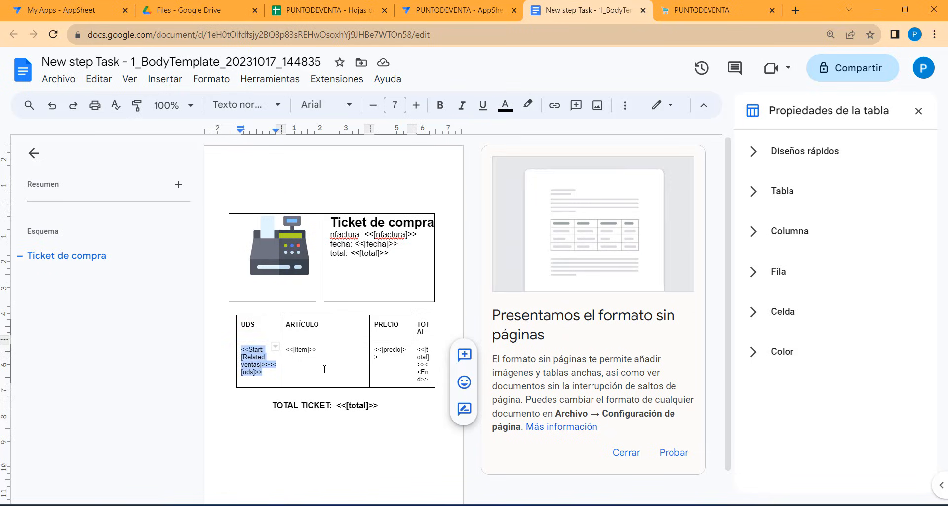
# Set the bot task's file name prefix to [NFACTURA] and disable the timestamp suffix.
pyautogui.click(444, 11)
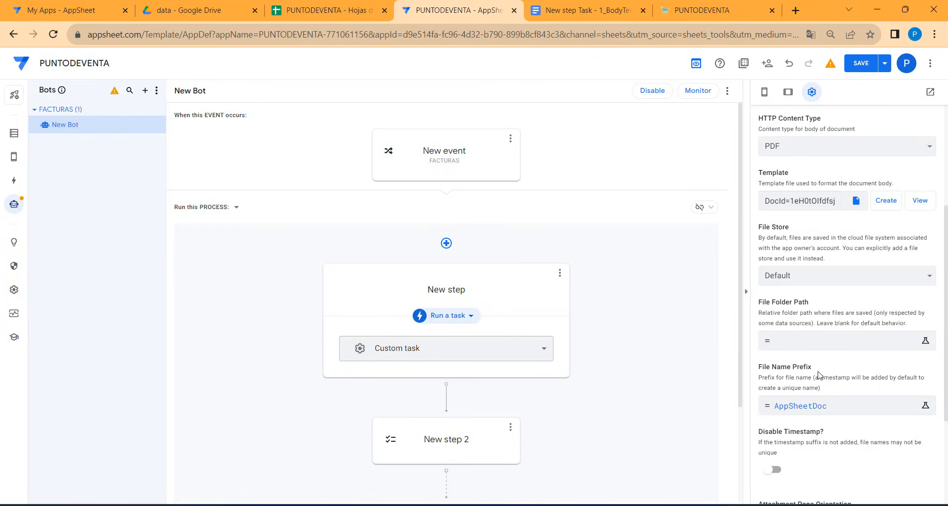
pyautogui.click(836, 412)
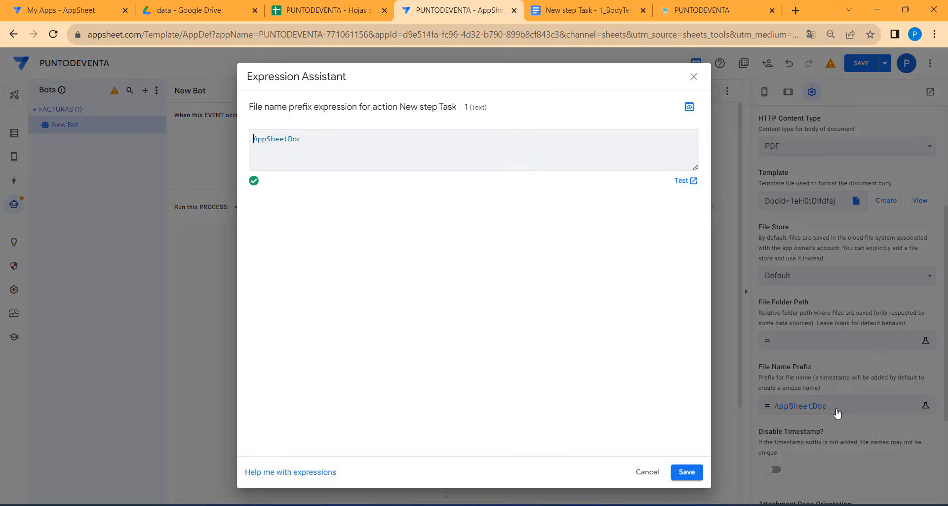
pyautogui.moveTo(334, 138); pyautogui.dragTo(167, 147)
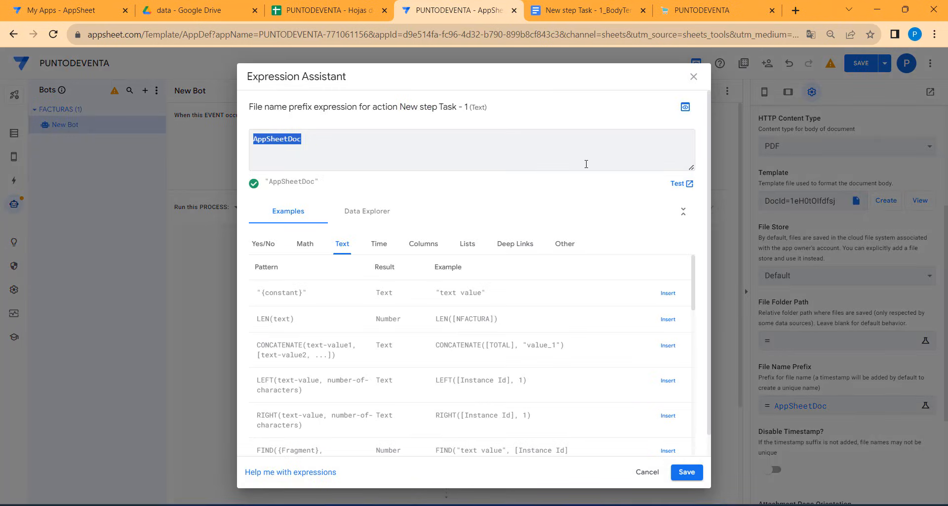
pyautogui.press('BackSpace')
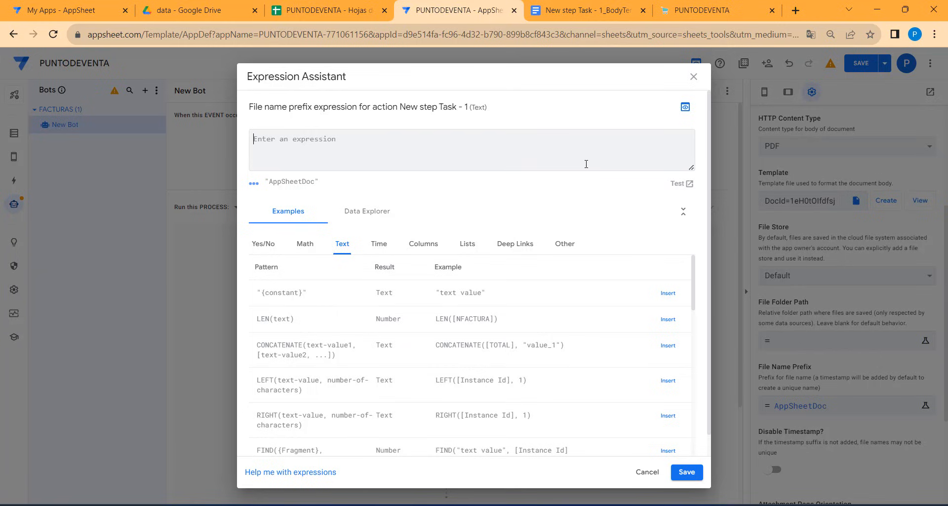
pyautogui.write('[')
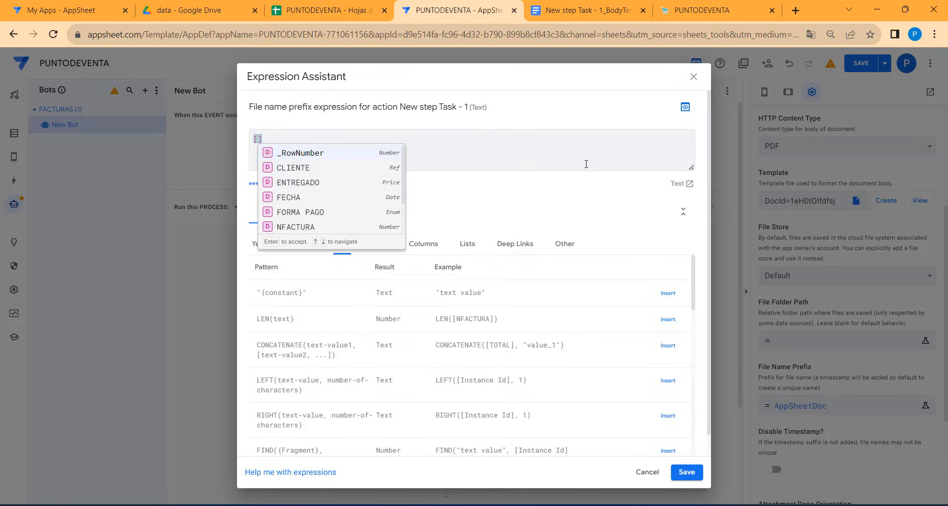
pyautogui.scroll(-2, 328, 207)
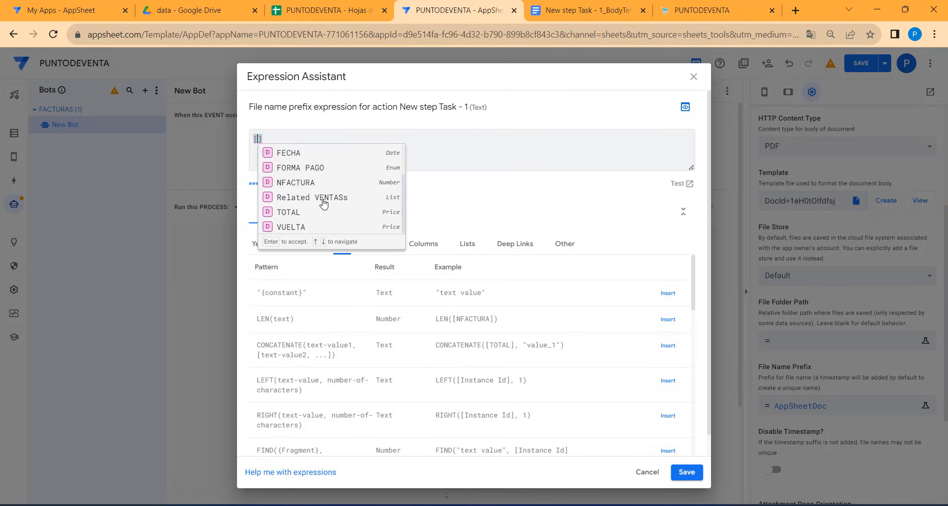
pyautogui.click(293, 183)
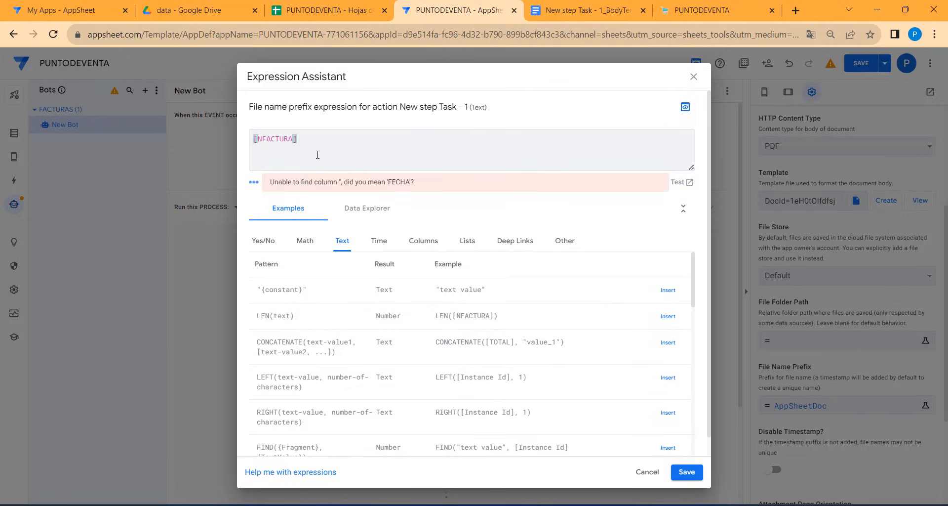
pyautogui.click(689, 477)
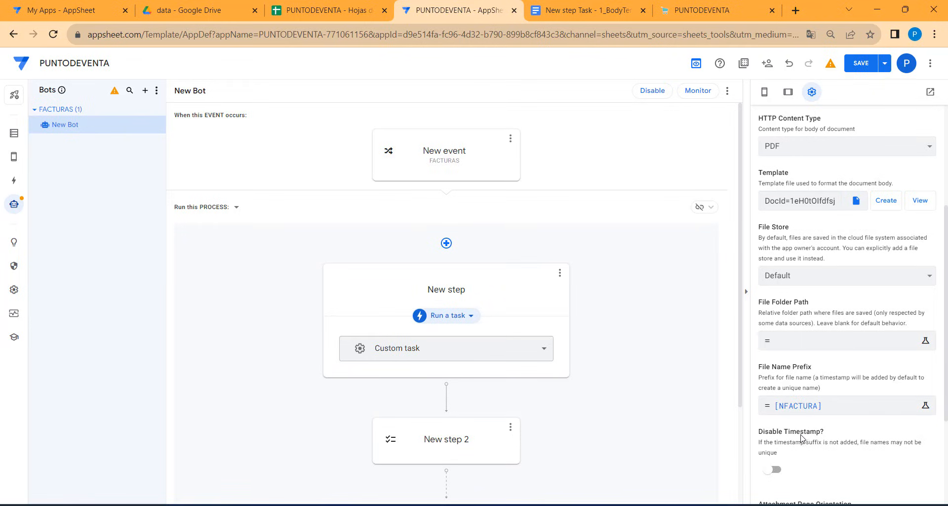
pyautogui.click(770, 470)
# Open the app's Files folder in Drive under appsheet, data, PUNTODEVENTA-771061156 to examine the names of the generated PDFs.
pyautogui.doubleClick(276, 356)
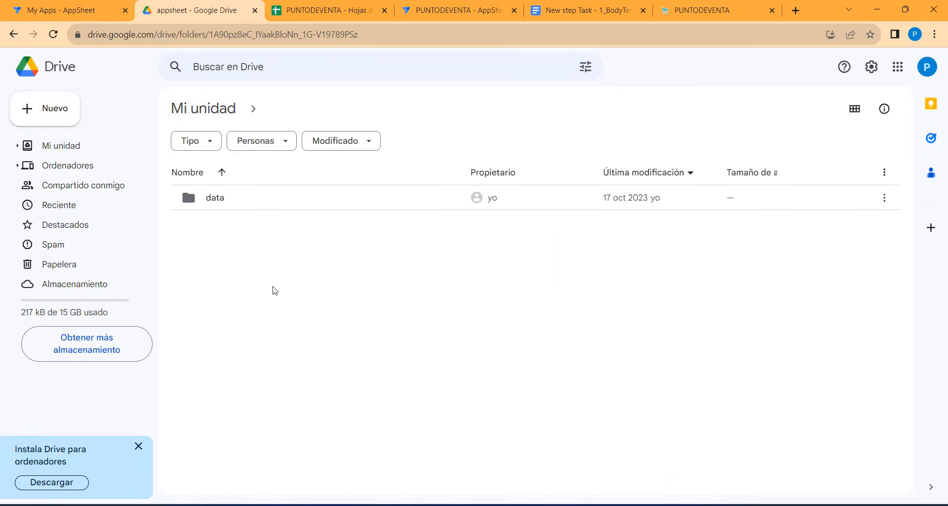
pyautogui.doubleClick(223, 207)
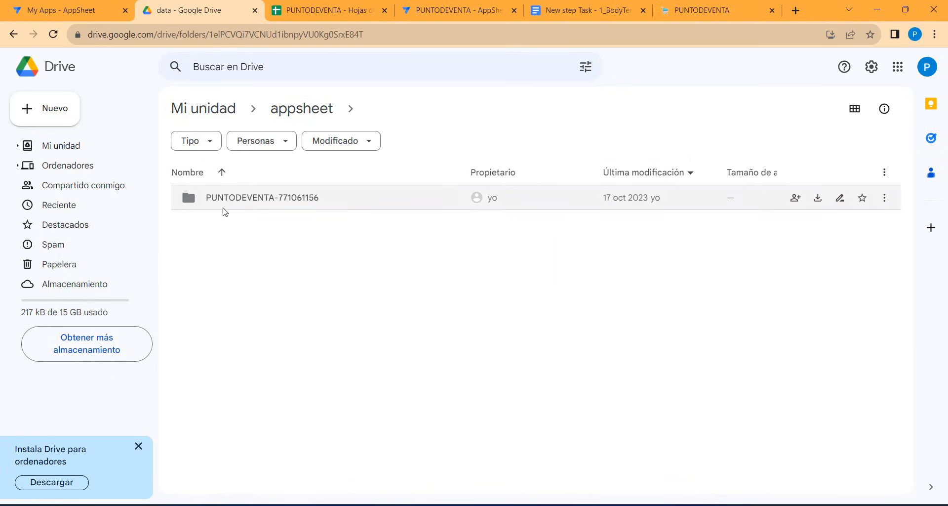
pyautogui.doubleClick(247, 199)
pyautogui.click(223, 224)
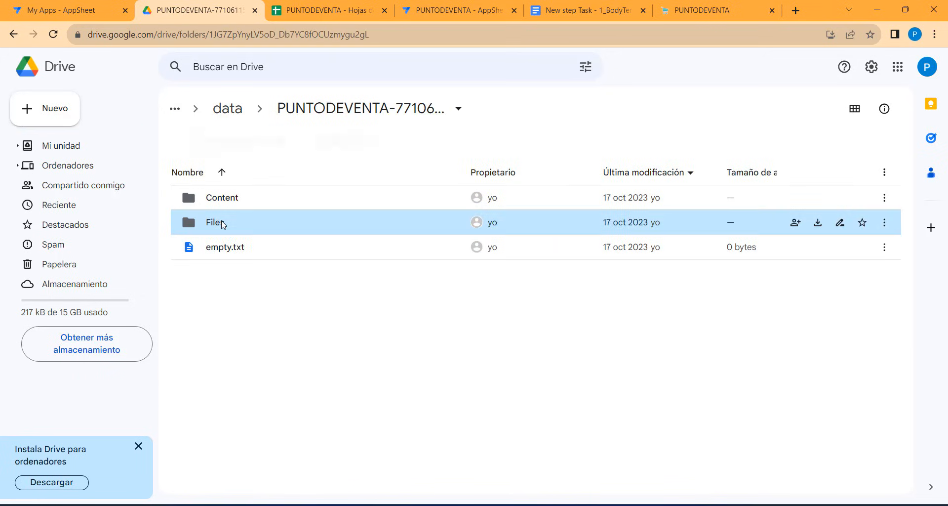
pyautogui.doubleClick(223, 223)
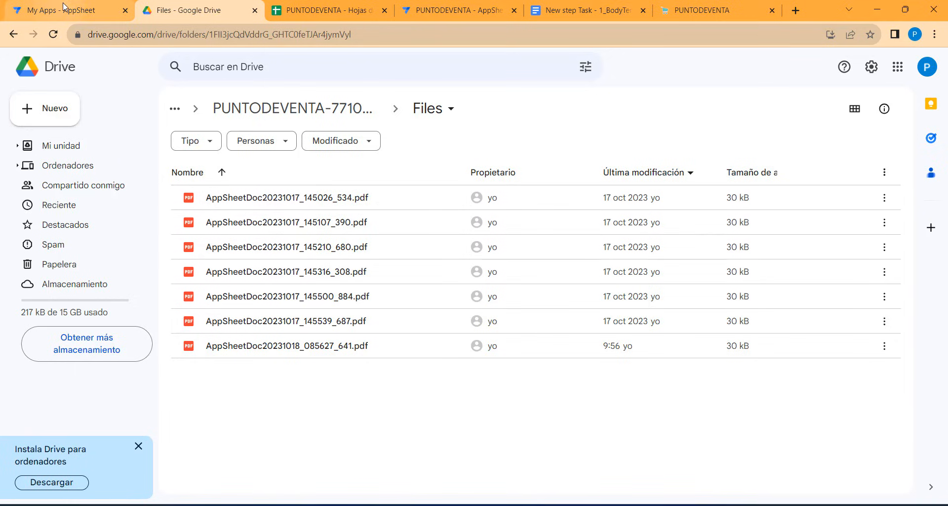
# Back in the AppSheet bot task, set the attachment page size to Custom and save the app.
pyautogui.click(482, 10)
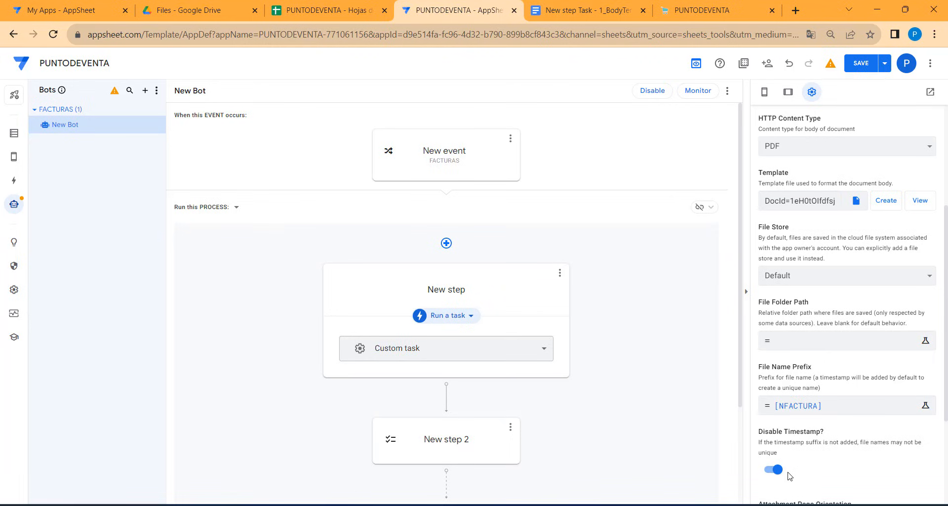
pyautogui.scroll(-3, 788, 475)
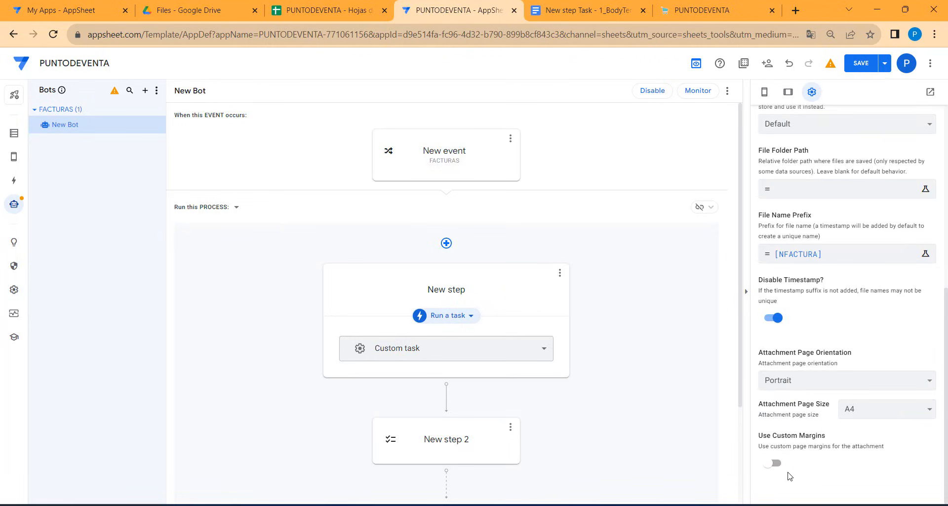
pyautogui.click(859, 64)
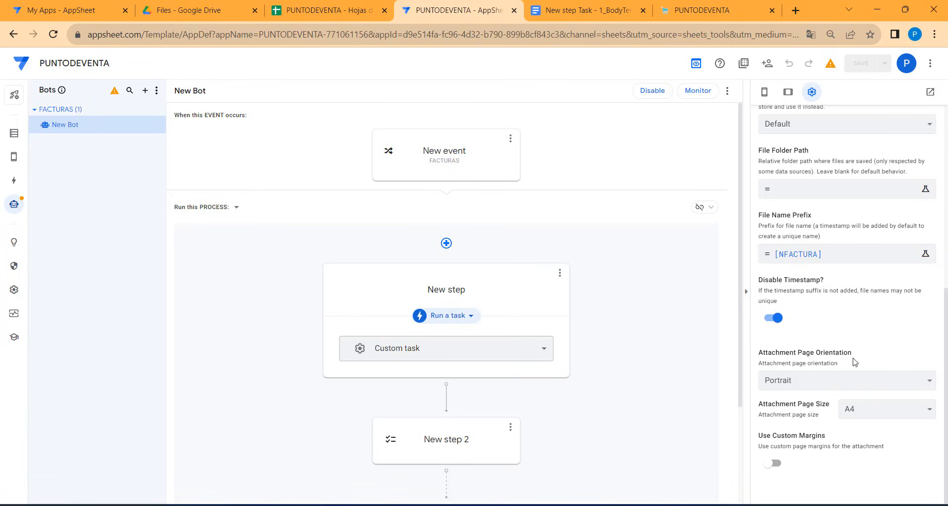
pyautogui.click(864, 387)
pyautogui.click(863, 387)
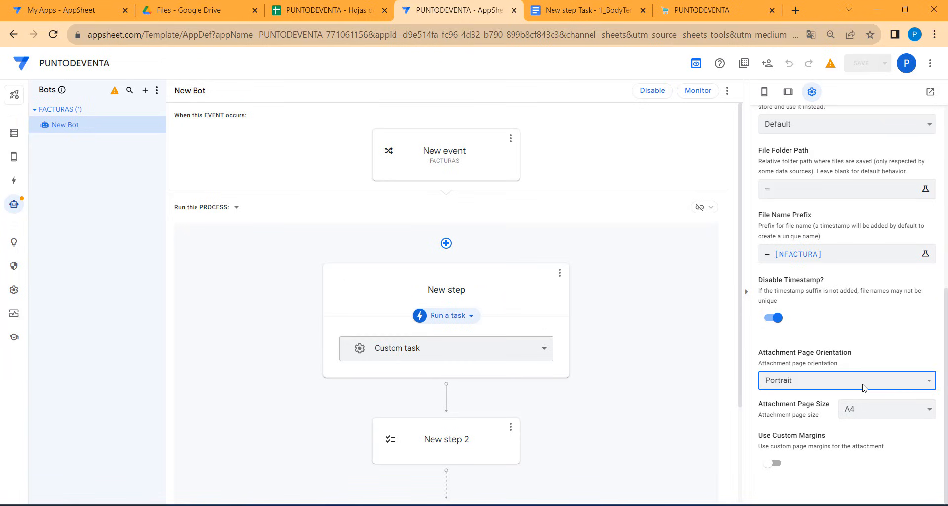
pyautogui.click(864, 415)
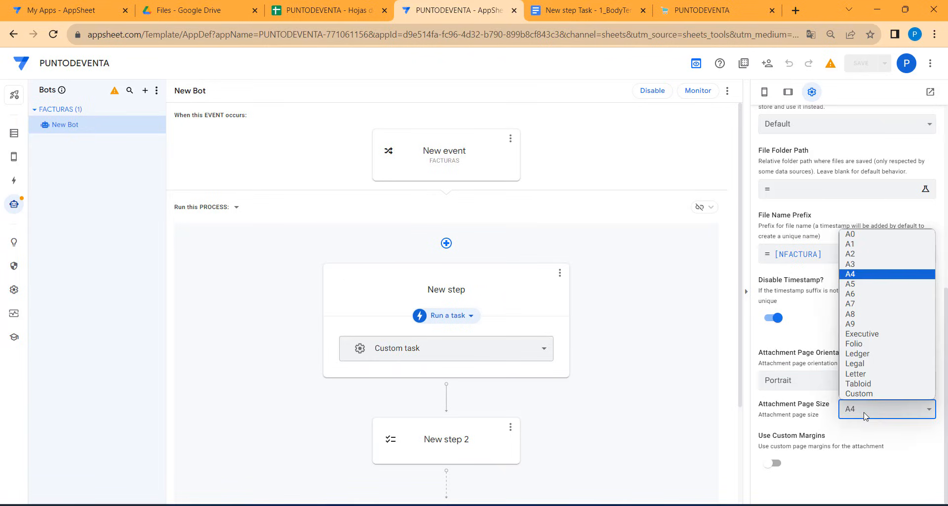
pyautogui.click(865, 394)
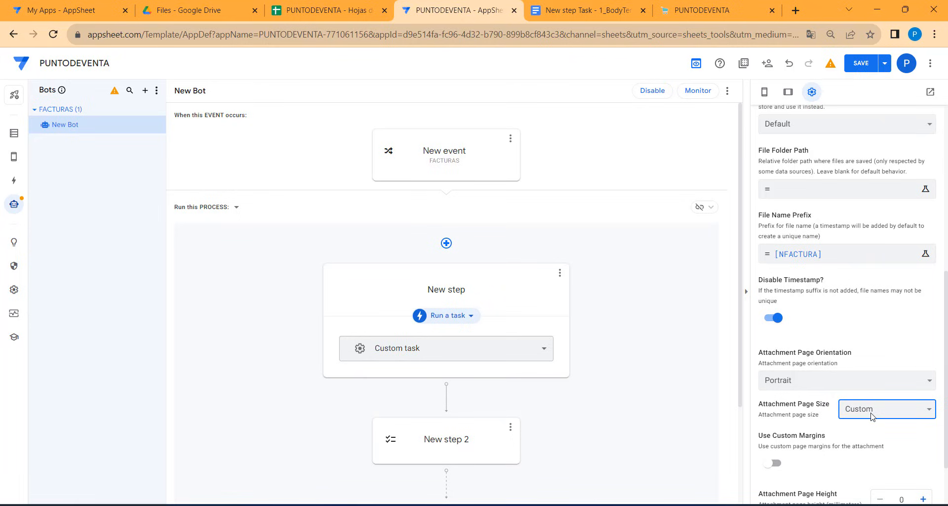
pyautogui.scroll(-2, 877, 416)
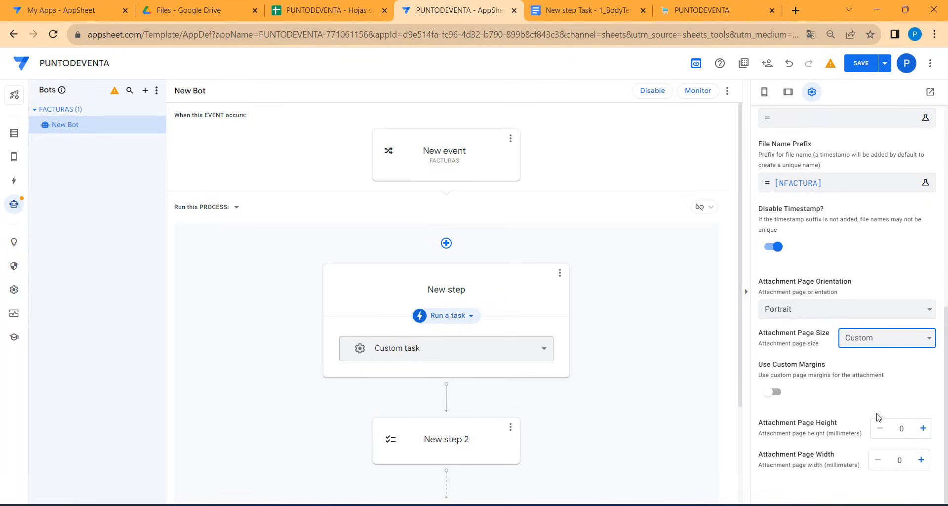
pyautogui.click(861, 63)
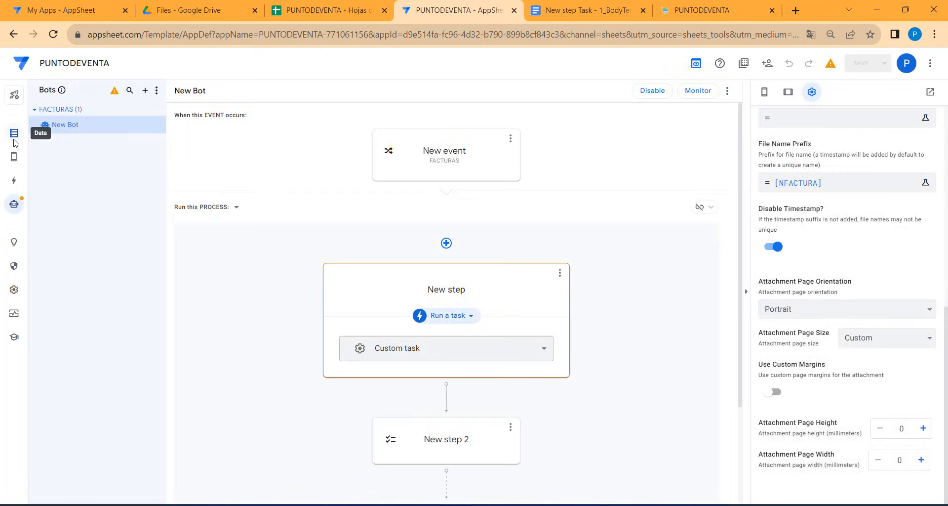
# In the running PUNTODEVENTA app, invoice the cart with ENTREGADO set to 67.50 and check the Drive Files folder for the ticket PDF.
pyautogui.click(14, 139)
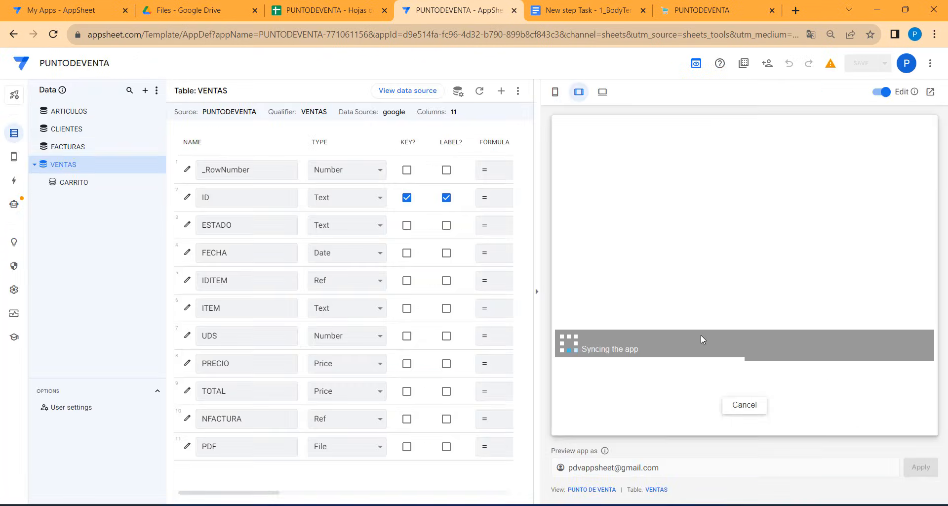
pyautogui.click(709, 10)
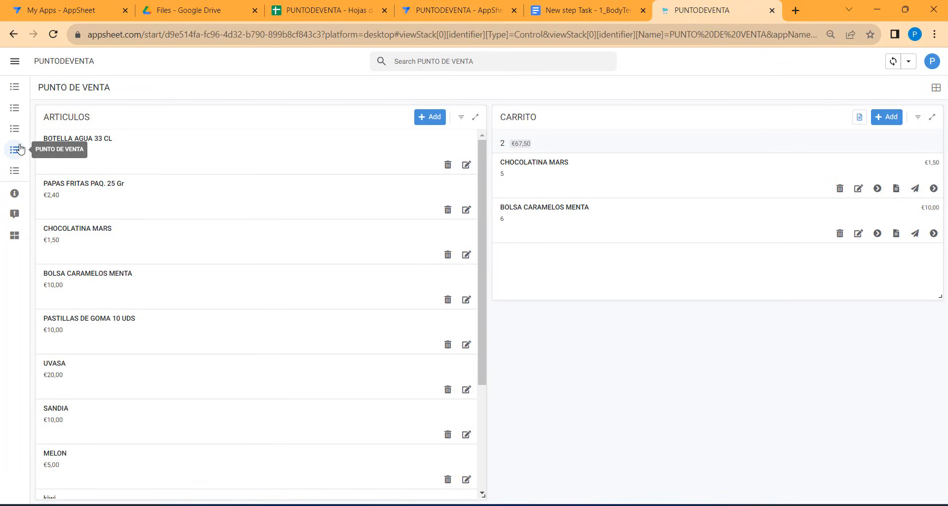
pyautogui.click(860, 118)
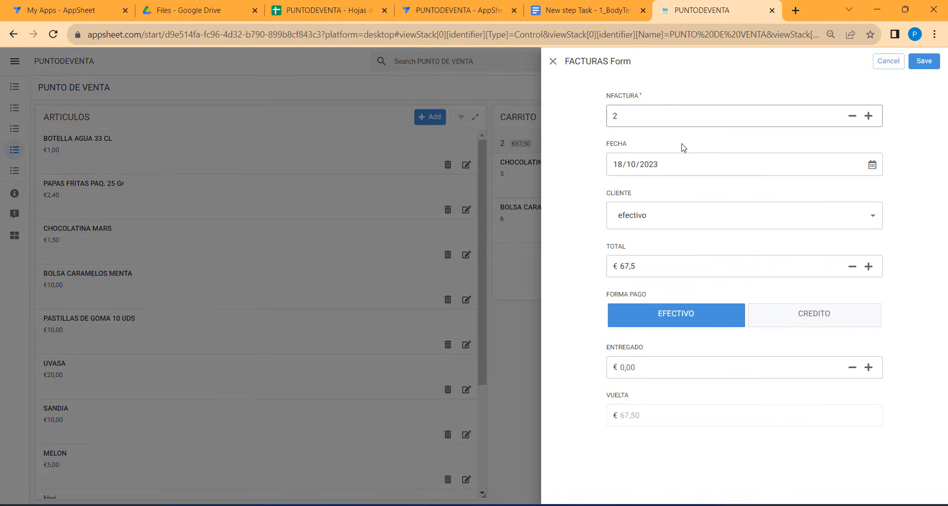
pyautogui.click(661, 367)
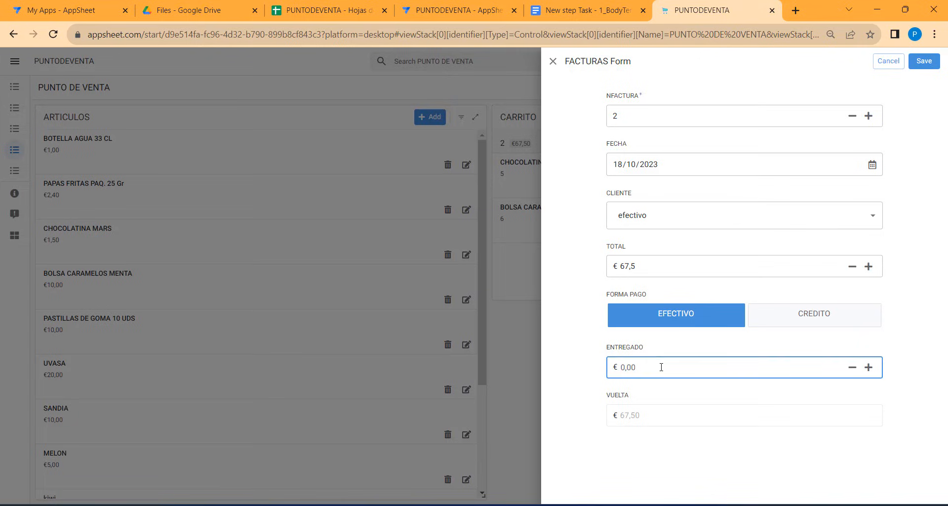
pyautogui.write('67.50')
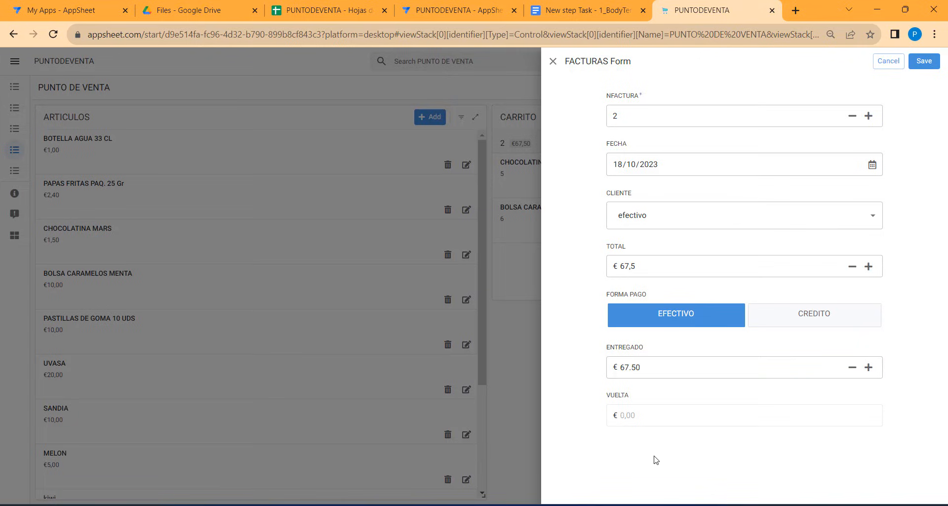
pyautogui.click(656, 458)
pyautogui.click(919, 65)
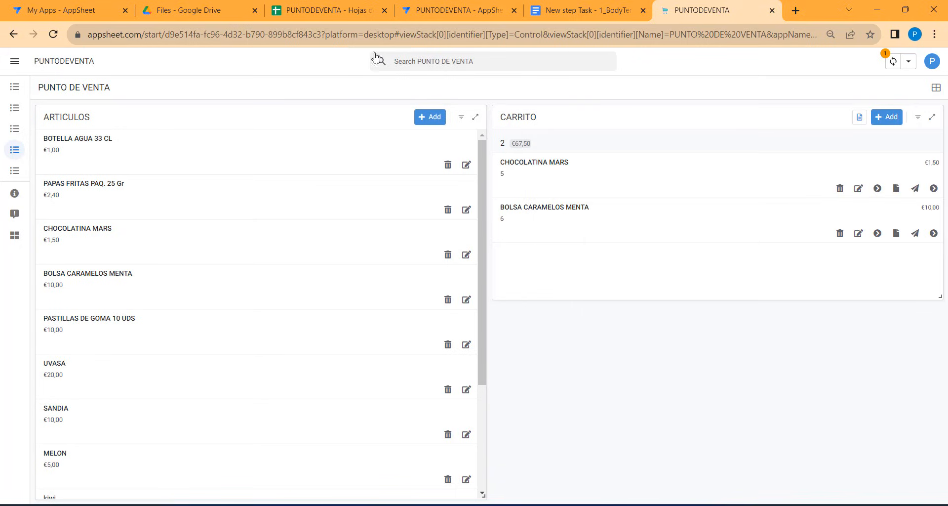
pyautogui.click(206, 18)
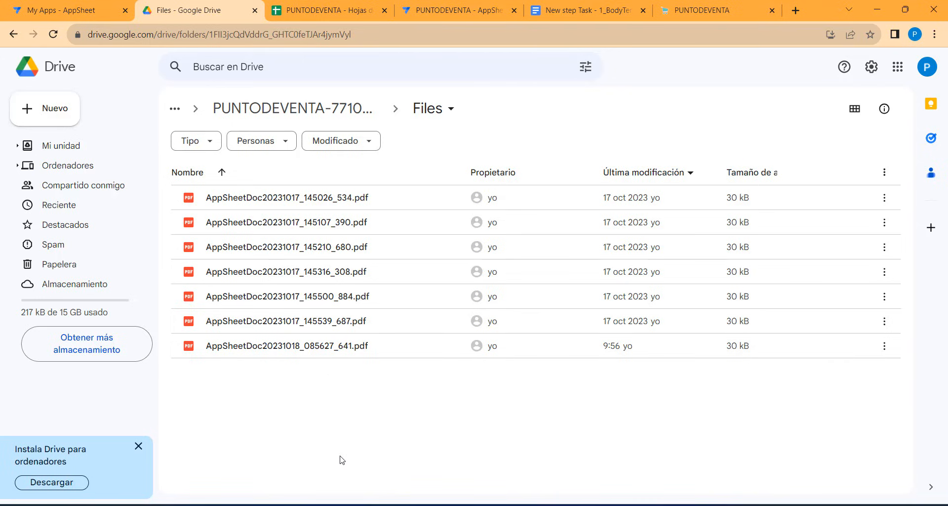
# Check the related sales column's name in AppSheet's FACTURAS table and correct the Docs ticket template's Start expression to [Related ventass].
pyautogui.click(449, 10)
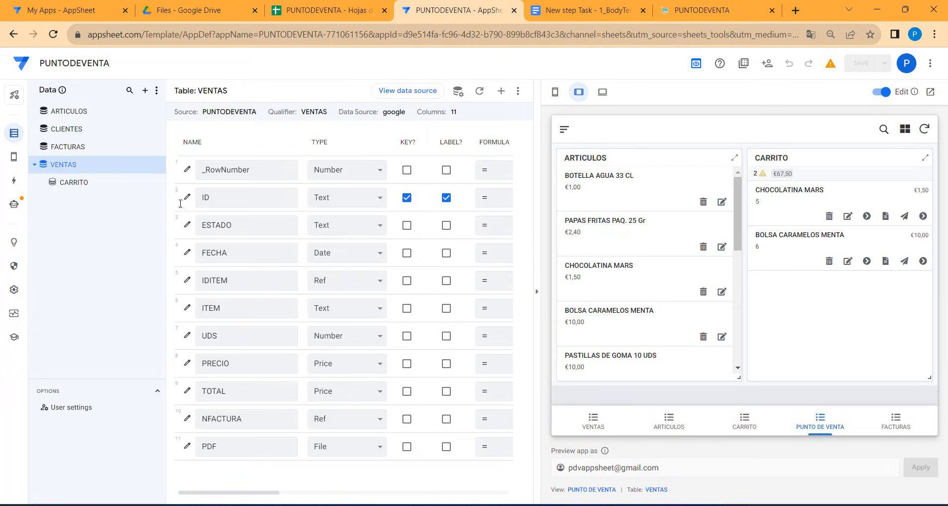
pyautogui.click(67, 147)
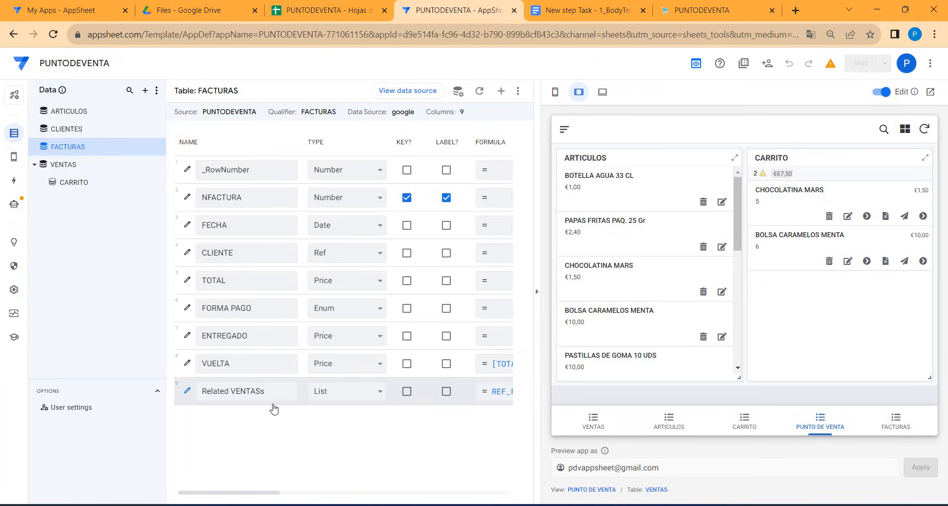
pyautogui.hotkey('ctrl', 'Tab')
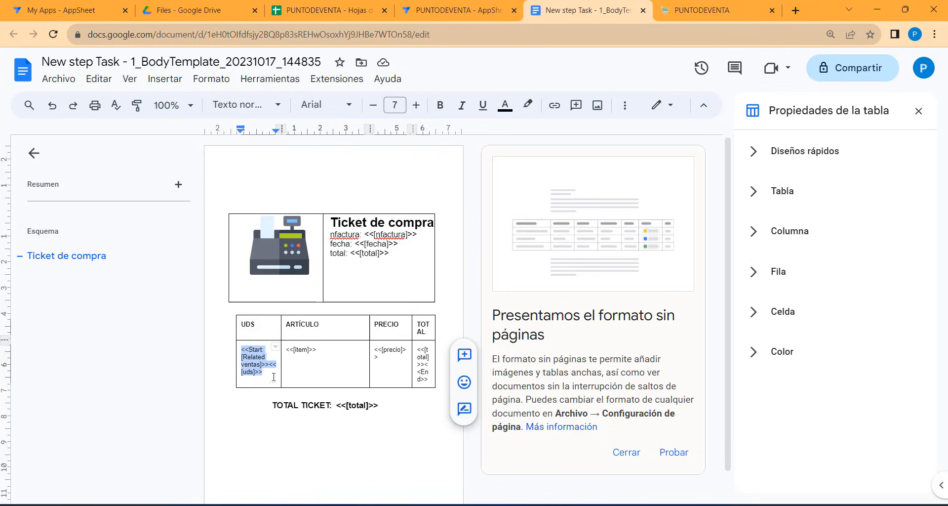
pyautogui.hotkey('ctrl', '+')
pyautogui.hotkey('ctrl', '+')
pyautogui.hotkey('ctrl', '+')
pyautogui.hotkey('ctrl', '+')
pyautogui.hotkey('ctrl', '+')
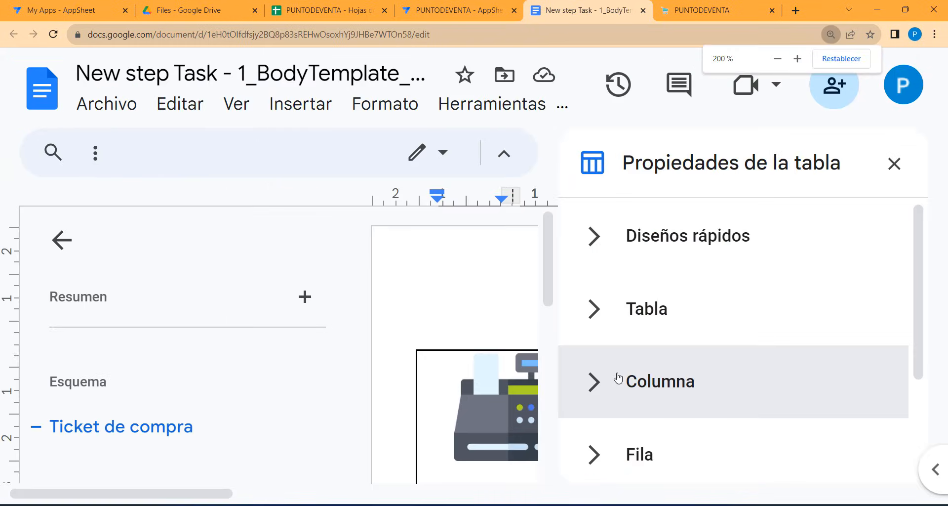
pyautogui.click(894, 163)
pyautogui.scroll(-5, 468, 376)
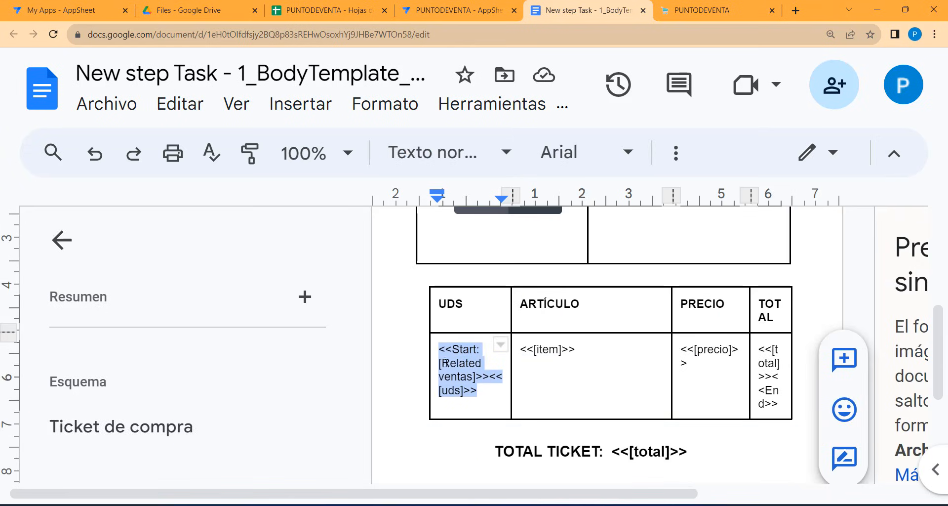
pyautogui.click(473, 378)
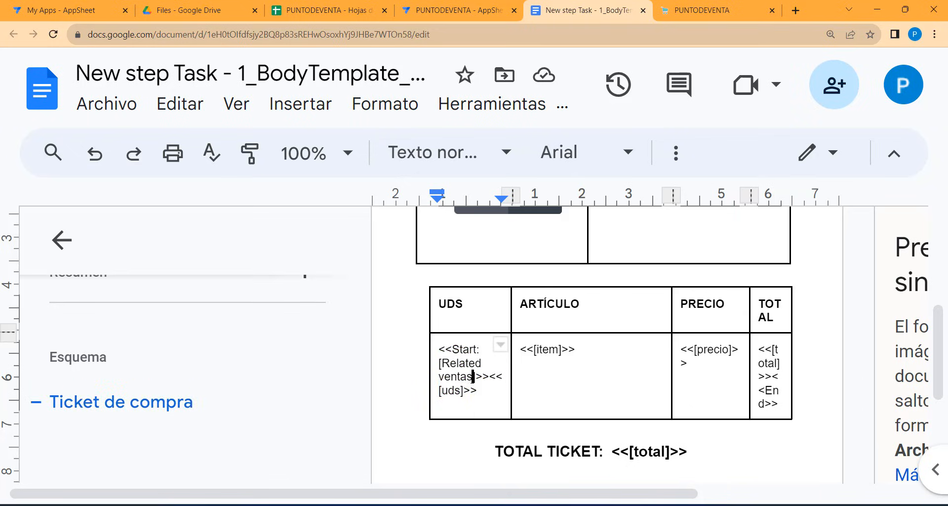
pyautogui.write('s')
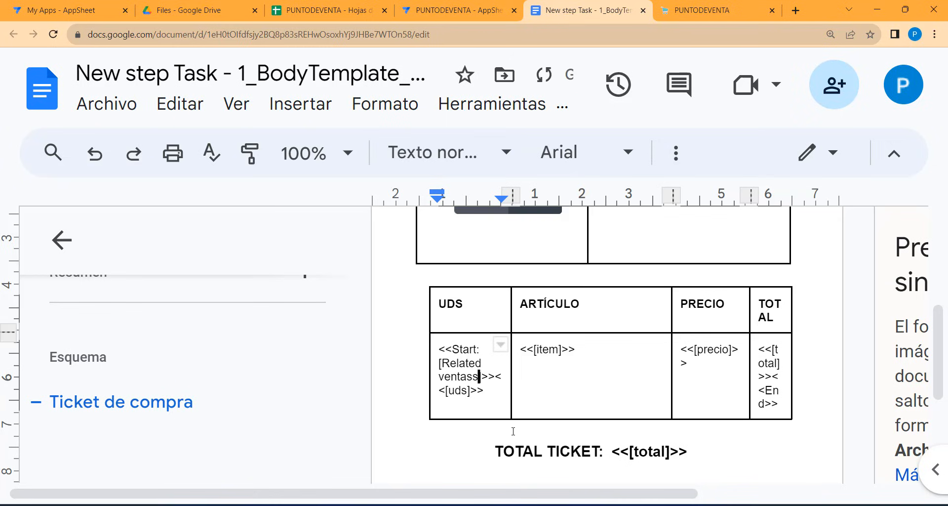
pyautogui.click(454, 10)
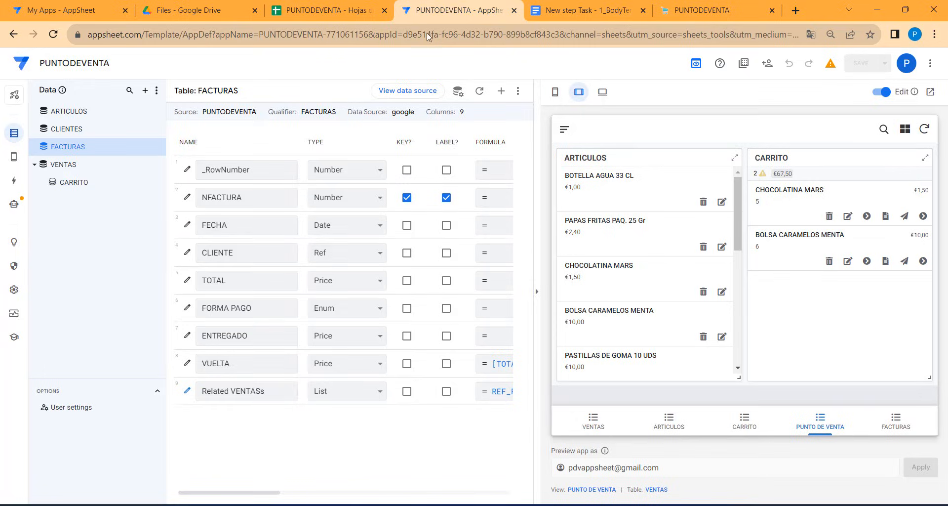
pyautogui.click(272, 397)
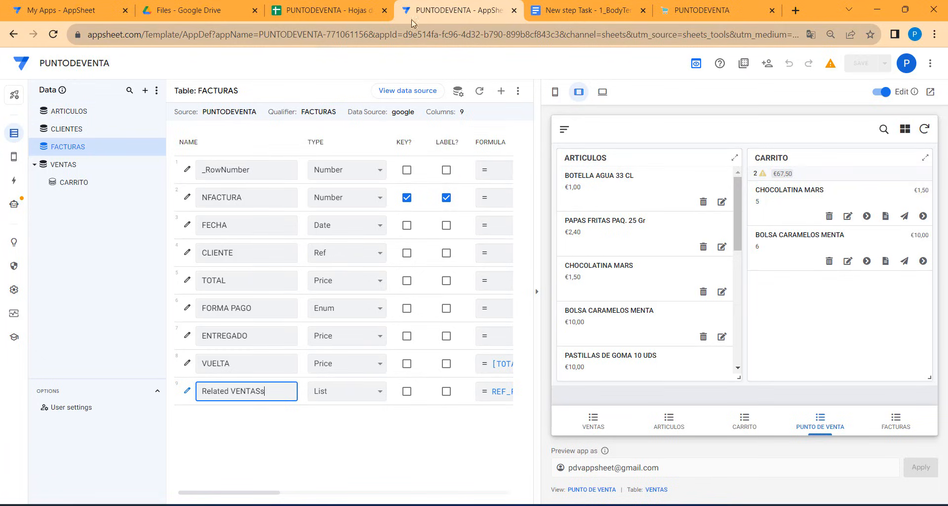
# In the FACTURAS sheet of the PUNTODEVENTA spreadsheet, clear the test invoice in row 3.
pyautogui.click(694, 7)
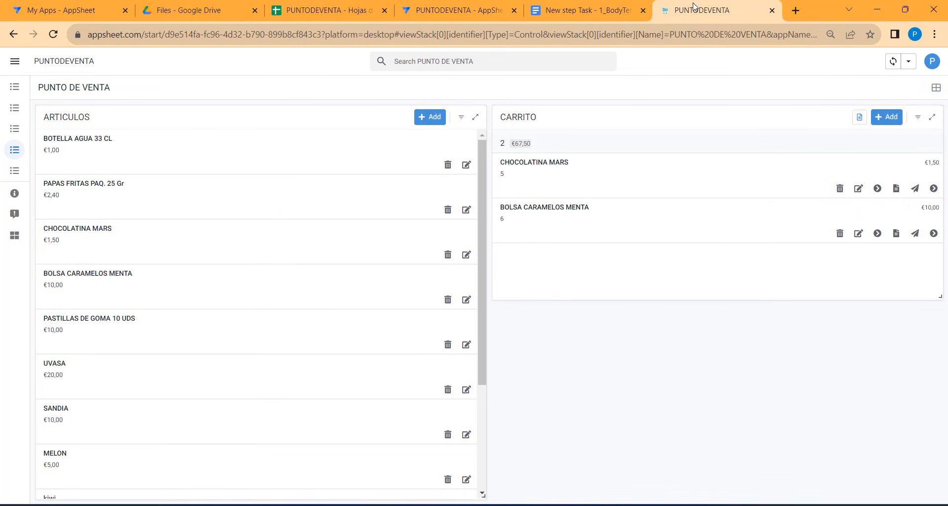
pyautogui.click(860, 117)
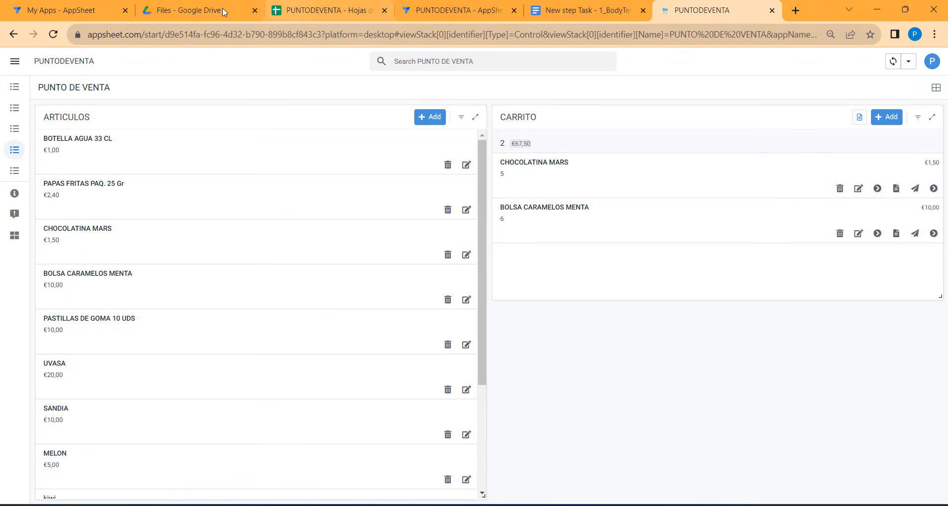
pyautogui.click(327, 11)
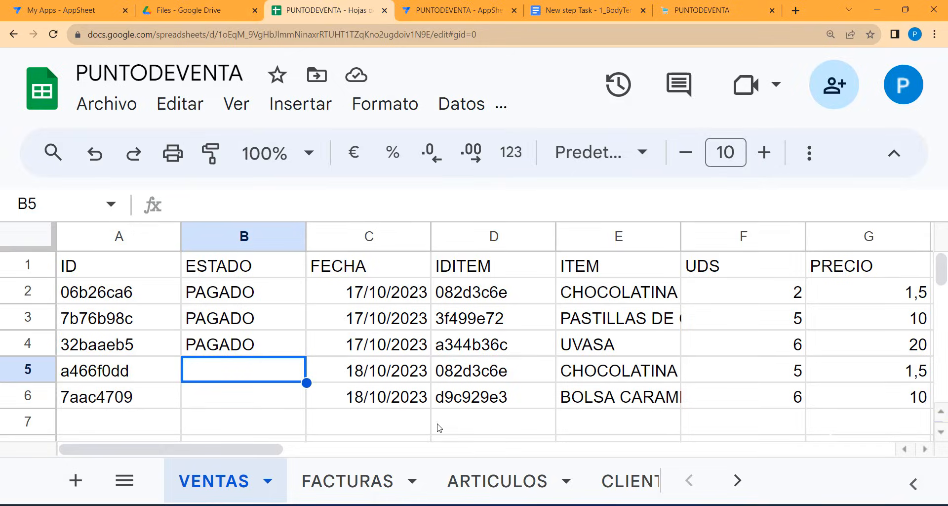
pyautogui.scroll(-2, 439, 427)
pyautogui.scroll(2, 438, 427)
pyautogui.click(346, 482)
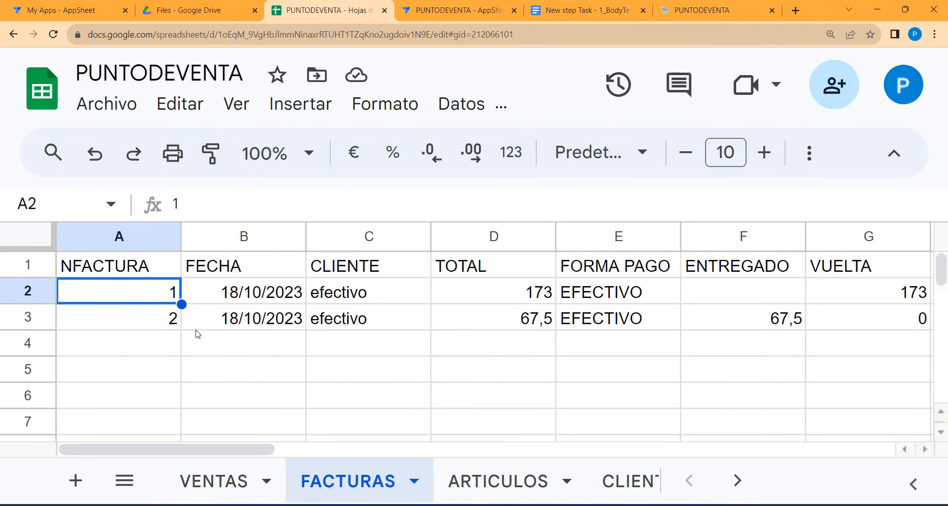
pyautogui.moveTo(143, 319)
pyautogui.mouseDown()
pyautogui.moveTo(134, 318)
pyautogui.moveTo(774, 298)
pyautogui.moveTo(939, 322)
pyautogui.mouseUp()
pyautogui.press('Delete')
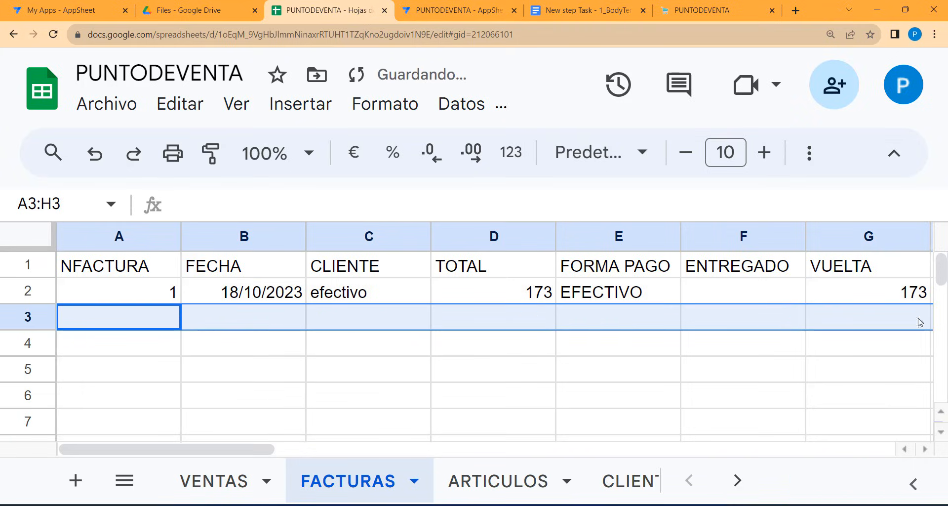
pyautogui.click(139, 324)
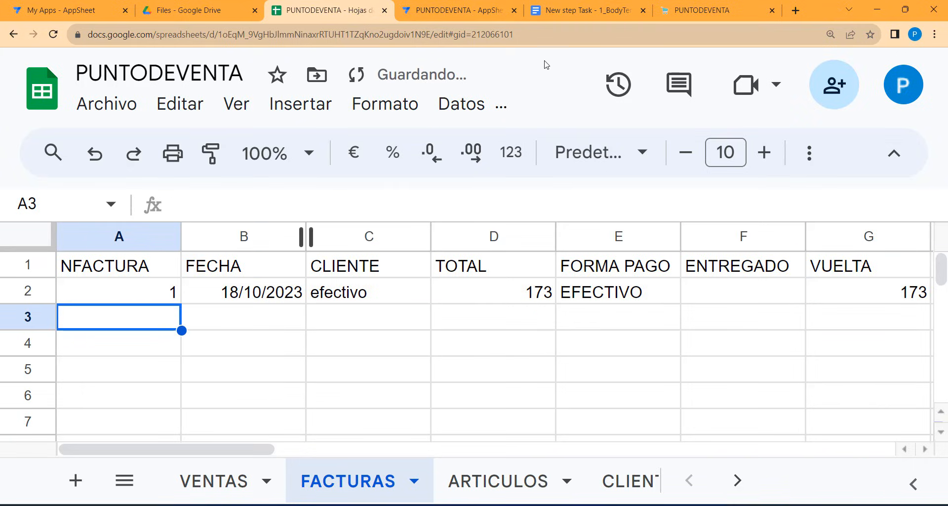
# Sync the running PUNTODEVENTA app and invoice the cart again with ENTREGADO set to 67.50.
pyautogui.click(690, 15)
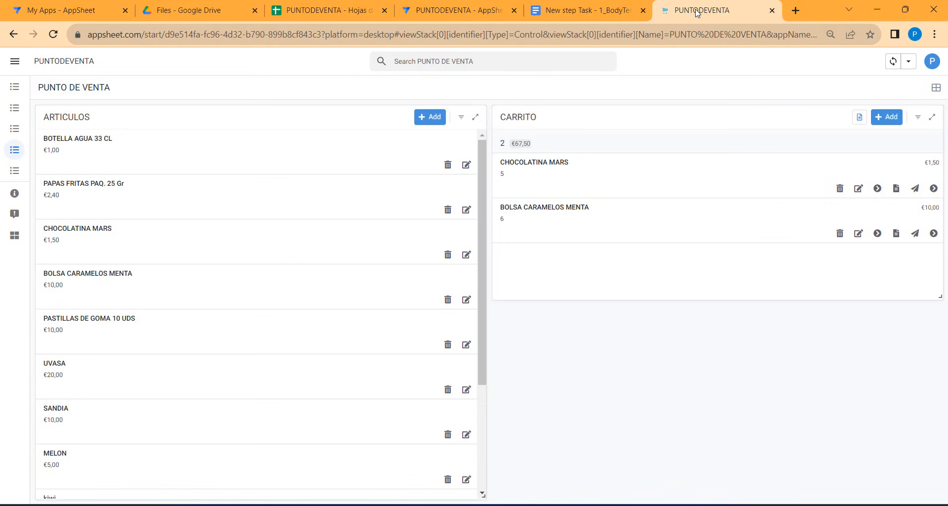
pyautogui.click(859, 117)
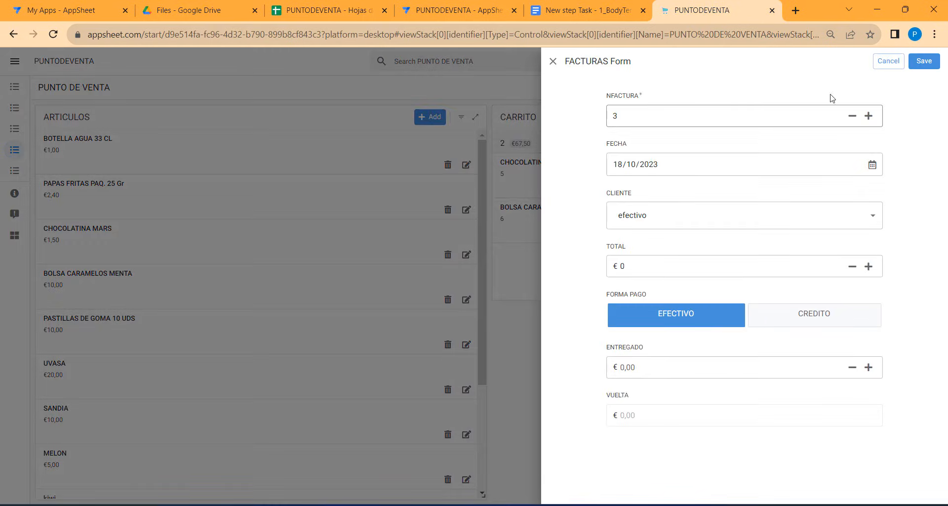
pyautogui.click(890, 61)
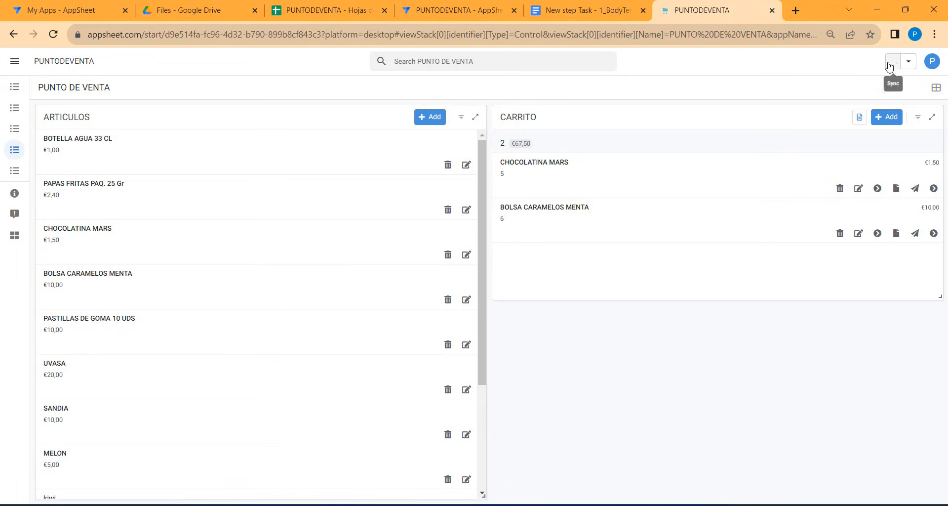
pyautogui.click(890, 63)
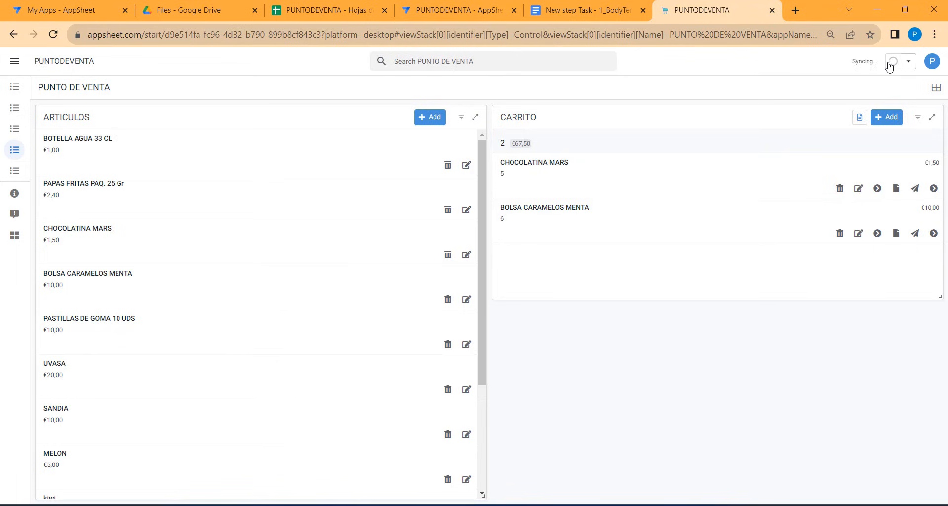
pyautogui.click(859, 122)
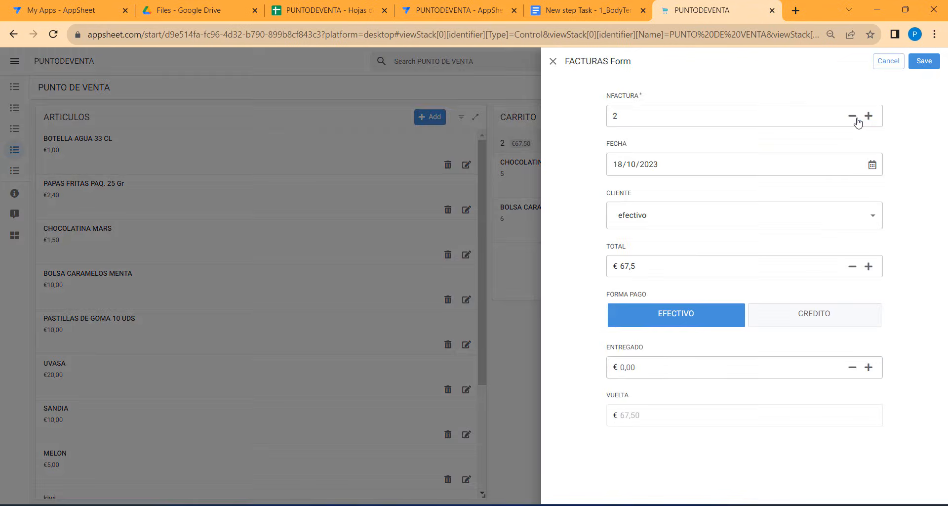
pyautogui.click(660, 369)
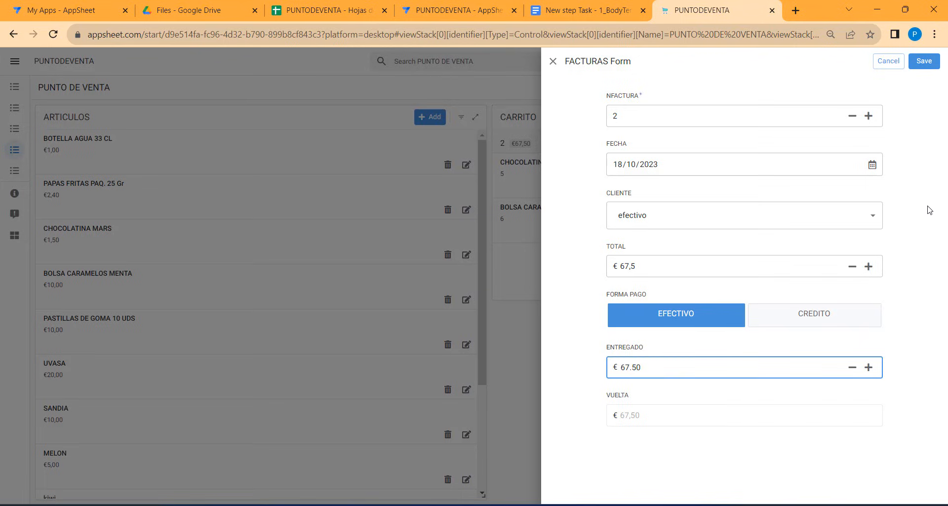
pyautogui.write('67.50')
pyautogui.click(924, 63)
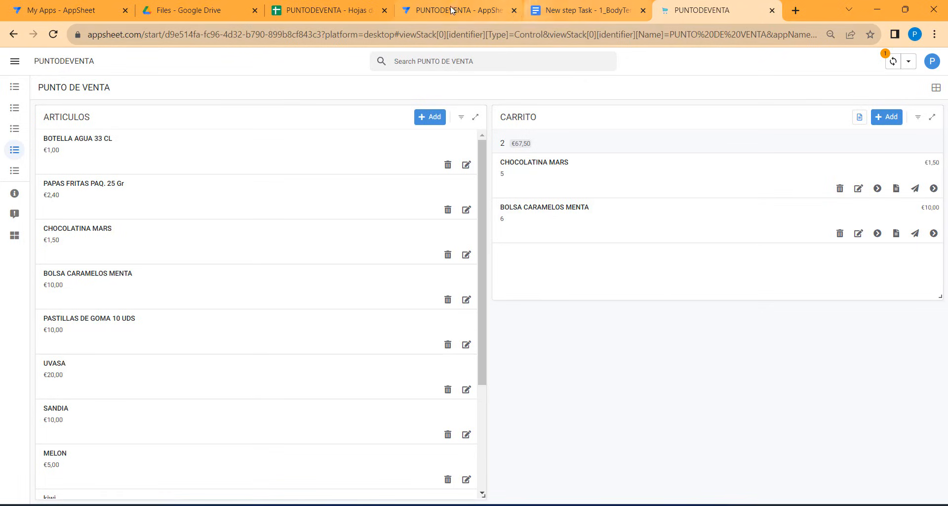
# Check the Drive Files folder for the ticket PDF, and the spreadsheet's FACTURAS and VENTAS sheets for the recorded invoice and sales status.
pyautogui.click(197, 7)
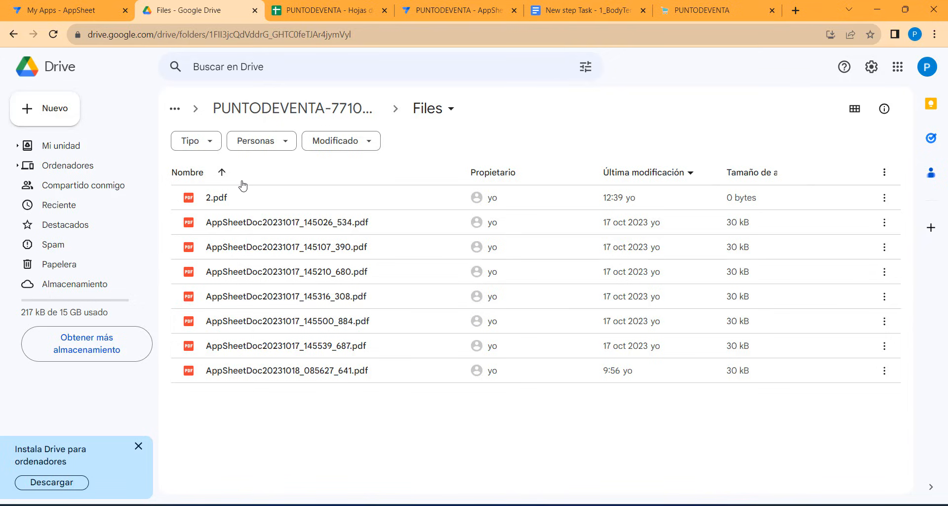
pyautogui.click(304, 13)
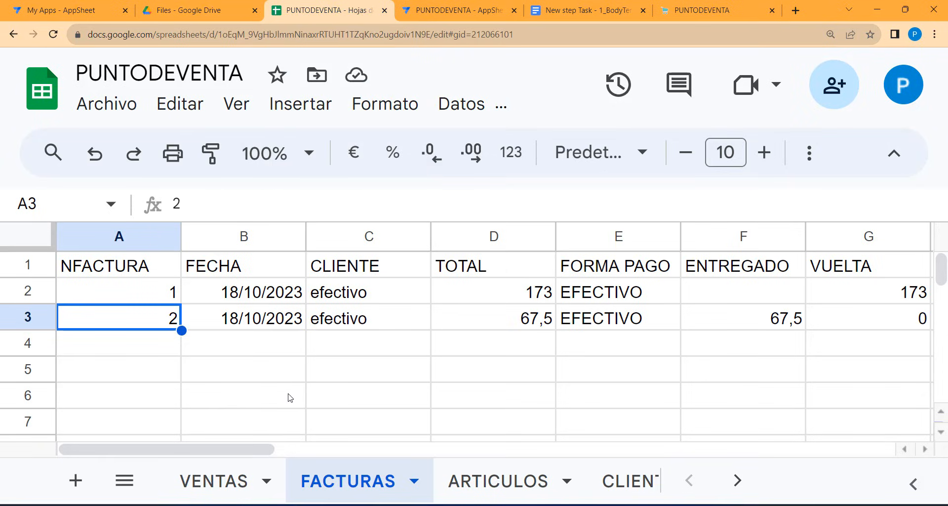
pyautogui.click(224, 482)
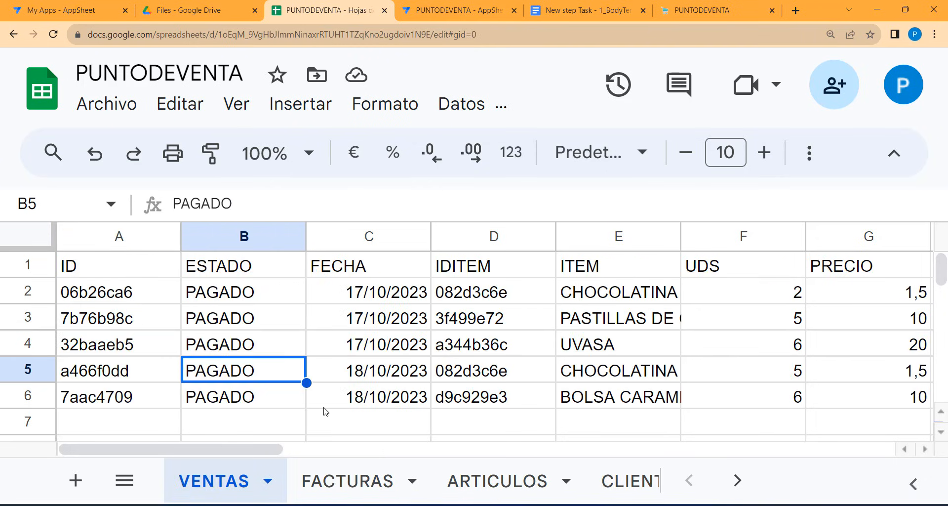
# In the AppSheet editor, compare the columns of the VENTAS and FACTURAS tables for a ticket file column.
pyautogui.click(470, 16)
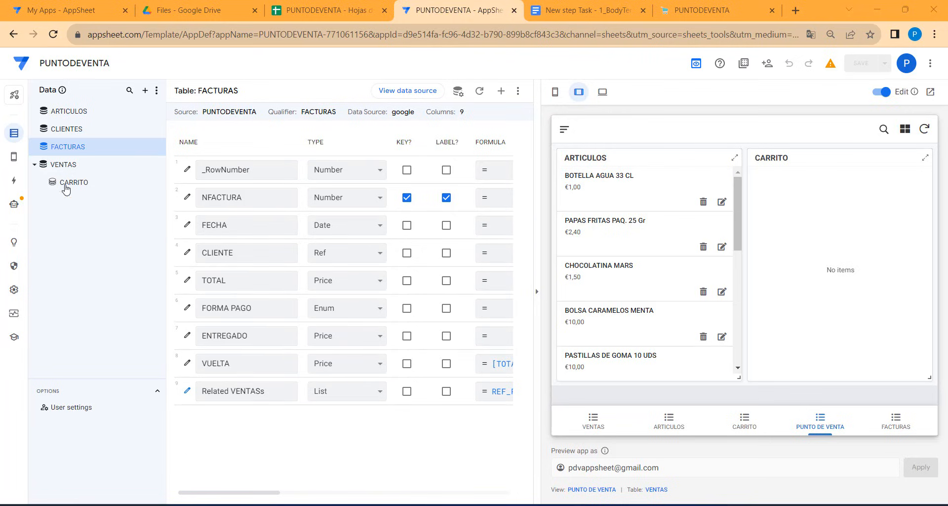
pyautogui.click(61, 166)
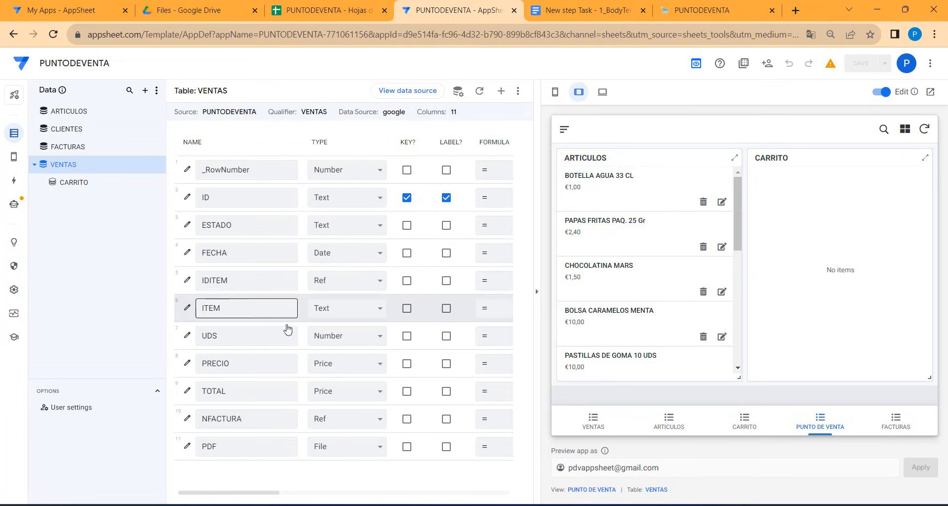
pyautogui.moveTo(230, 492)
pyautogui.mouseDown()
pyautogui.moveTo(401, 500)
pyautogui.moveTo(221, 500)
pyautogui.mouseUp()
pyautogui.click(84, 149)
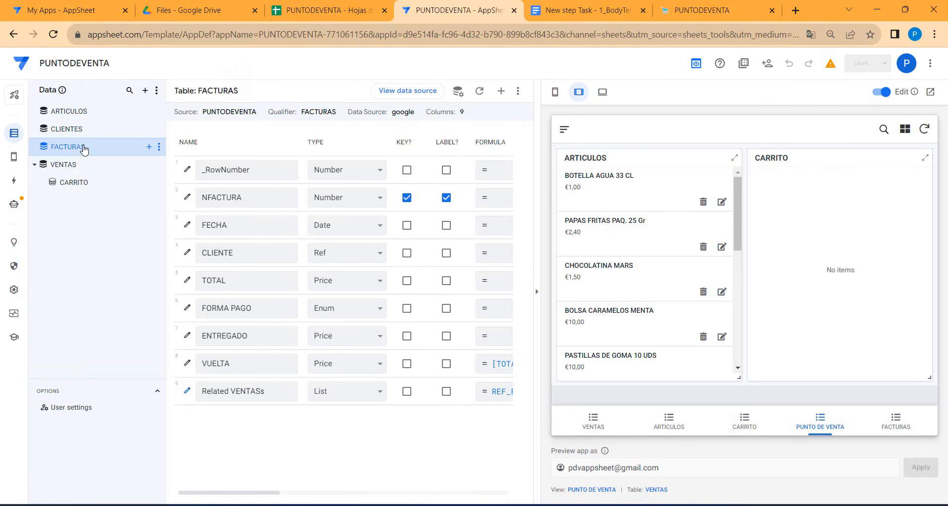
# In the FACTURAS sheet of the PUNTODEVENTA spreadsheet, add the header TICKET in cell H1, after VUELTA.
pyautogui.click(344, 9)
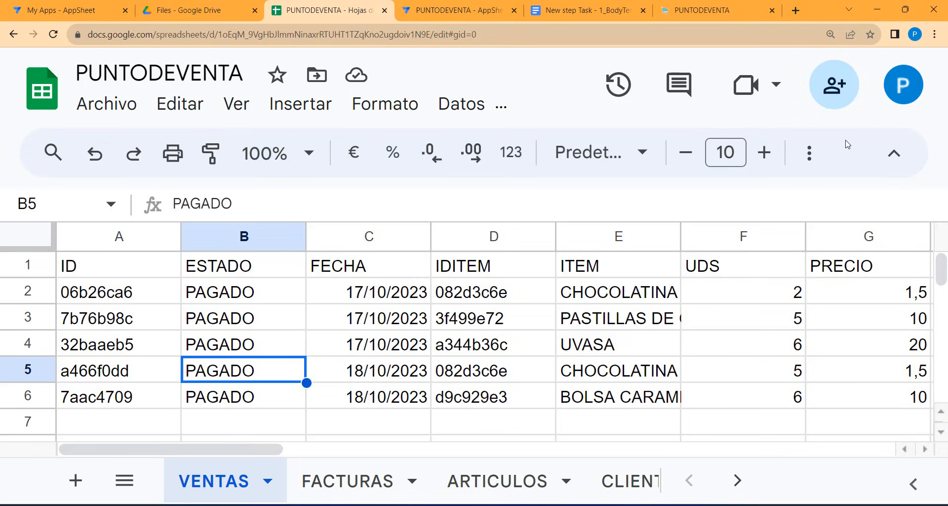
pyautogui.click(820, 153)
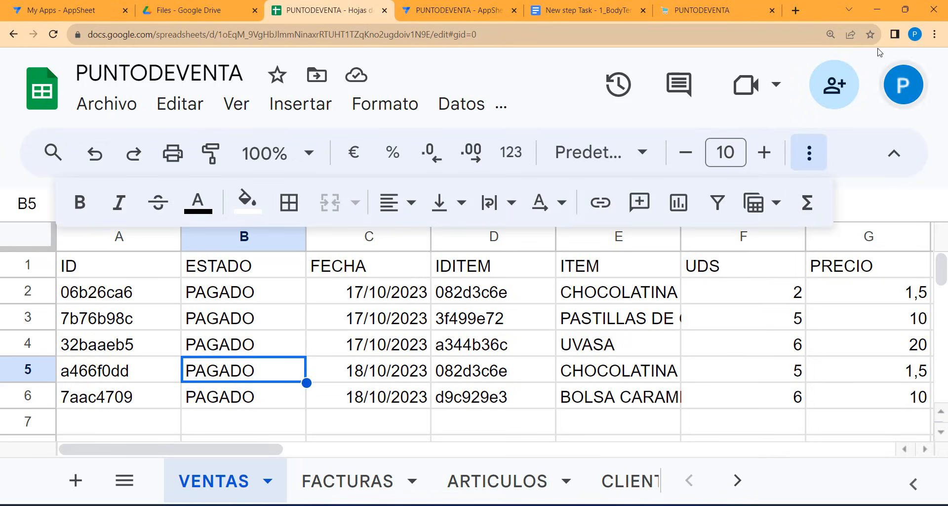
pyautogui.click(934, 34)
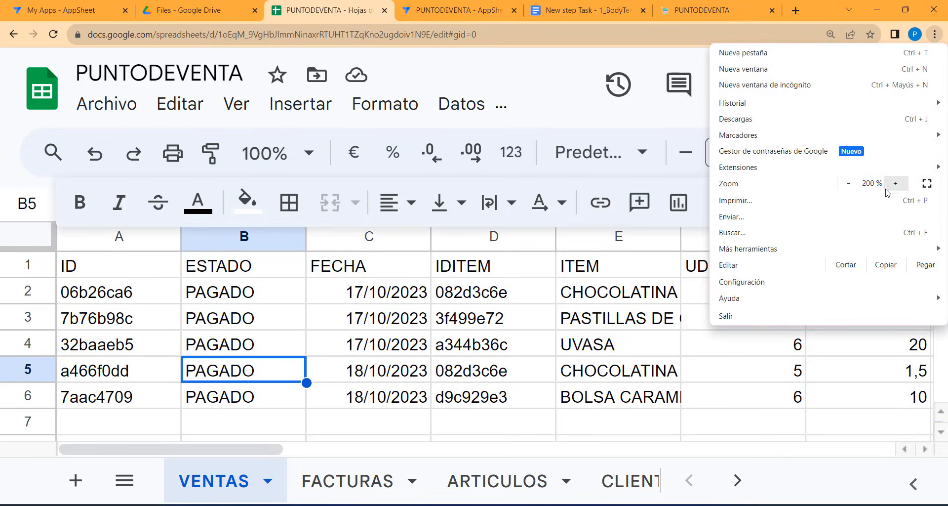
pyautogui.click(850, 183)
pyautogui.click(849, 183)
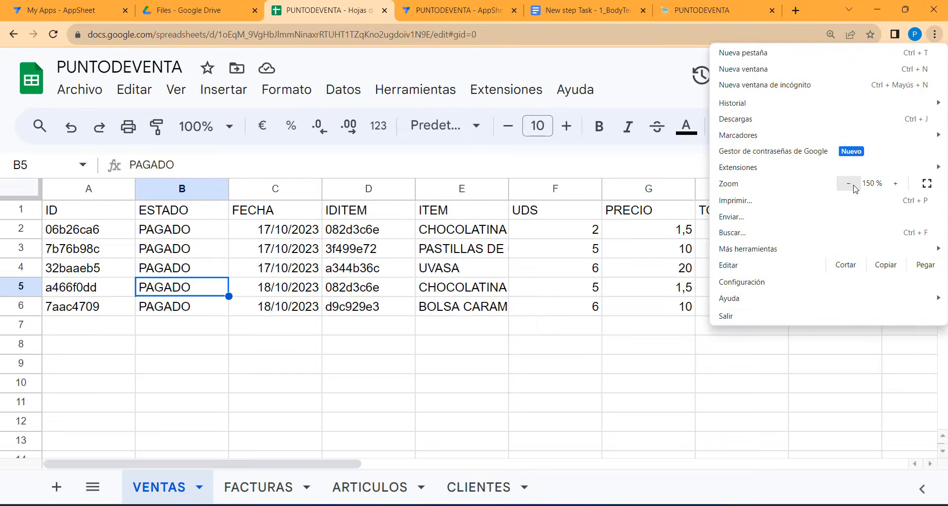
pyautogui.click(849, 183)
pyautogui.click(212, 494)
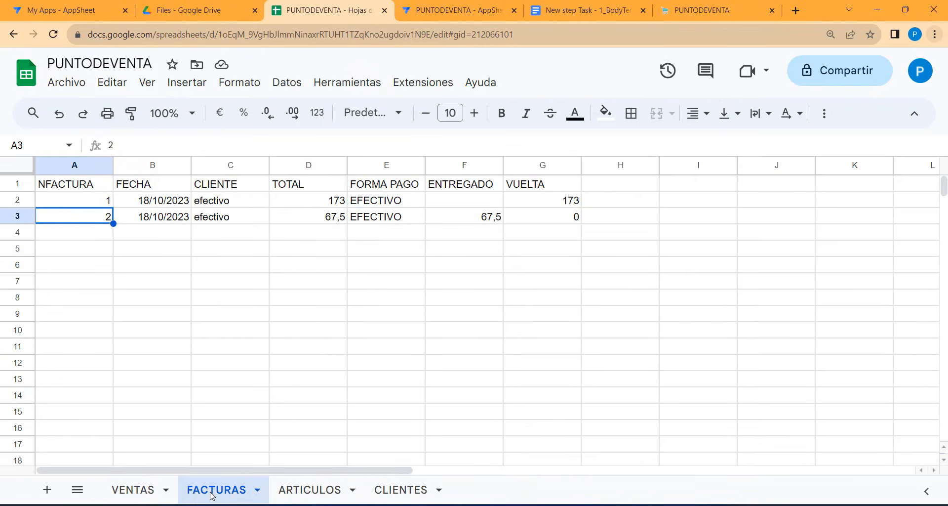
pyautogui.click(604, 184)
pyautogui.write('ti')
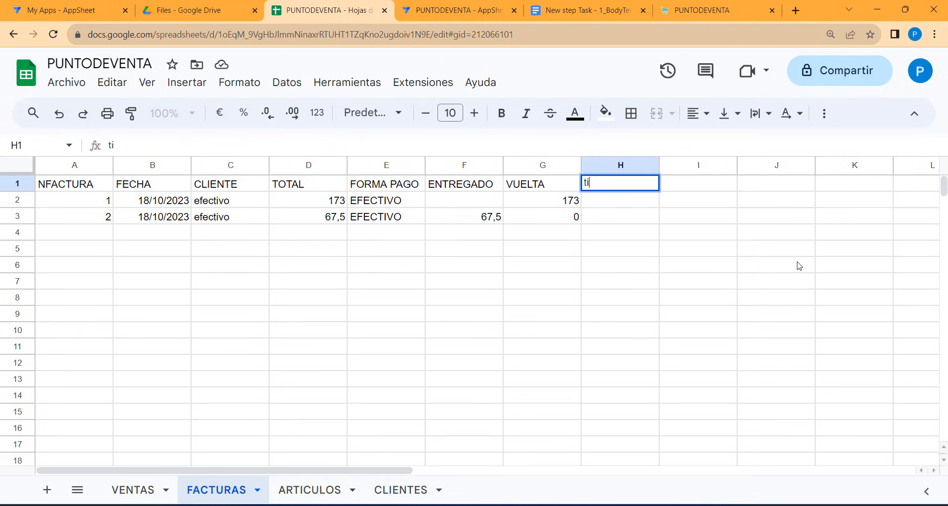
pyautogui.press('BackSpace')
pyautogui.write('TICKET')
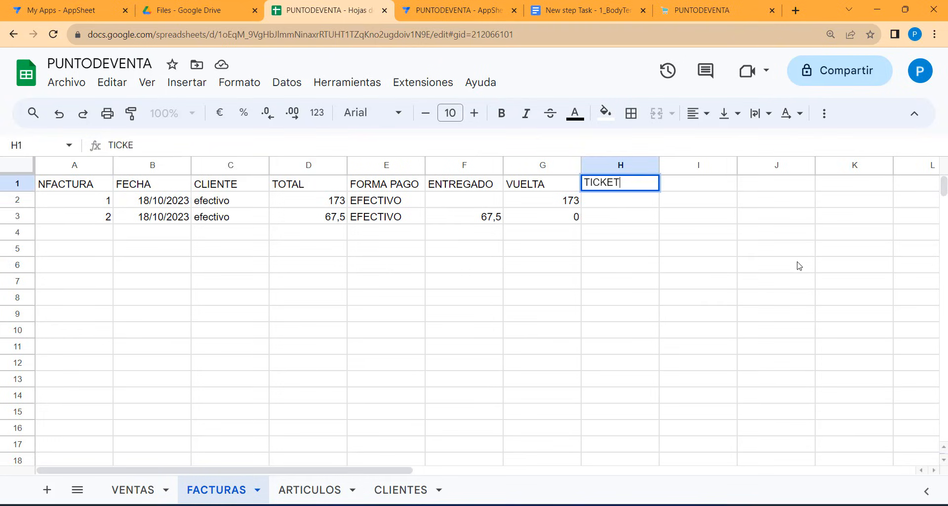
pyautogui.click(768, 318)
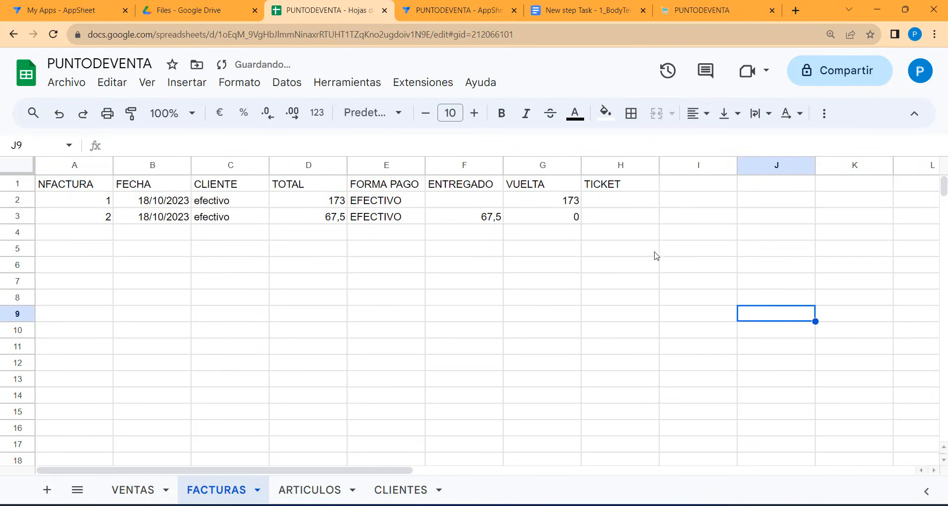
# Extend the new header in cell H1 to read TICKET PDF.
pyautogui.click(614, 191)
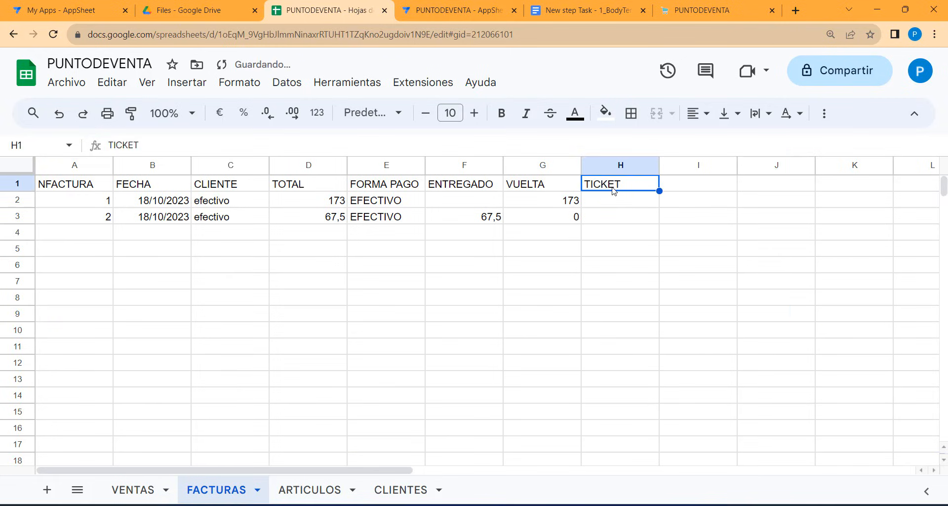
pyautogui.doubleClick(636, 190)
pyautogui.write('PDF')
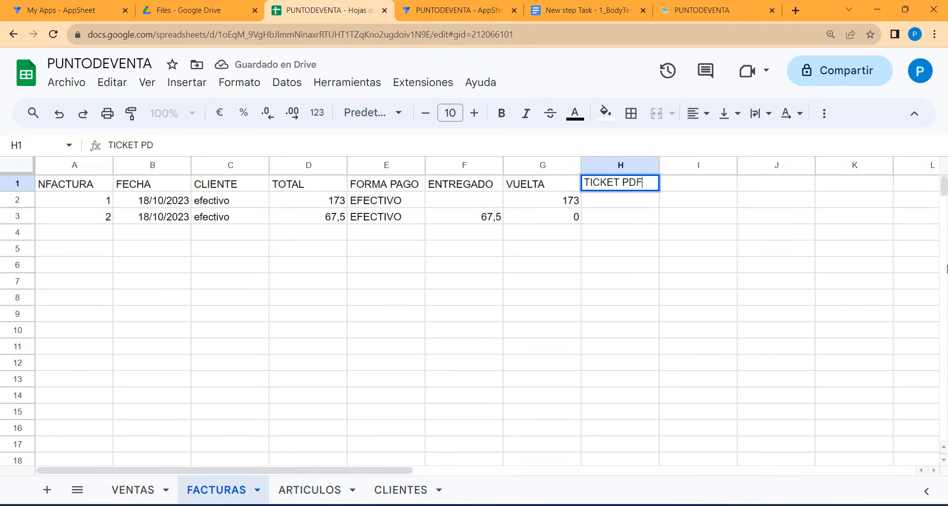
pyautogui.click(527, 316)
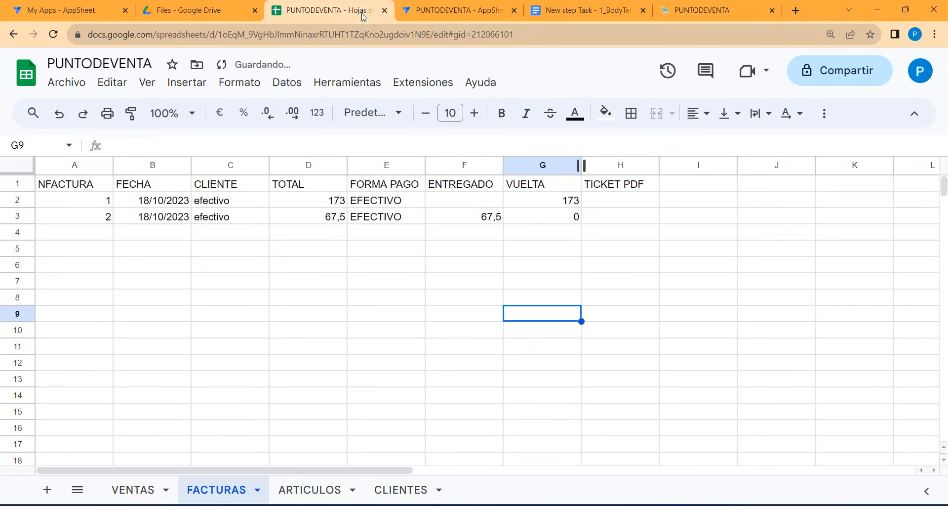
# In the AppSheet editor, regenerate the FACTURAS table's columns from the spreadsheet and set the TICKET PDF column's type to File.
pyautogui.click(435, 11)
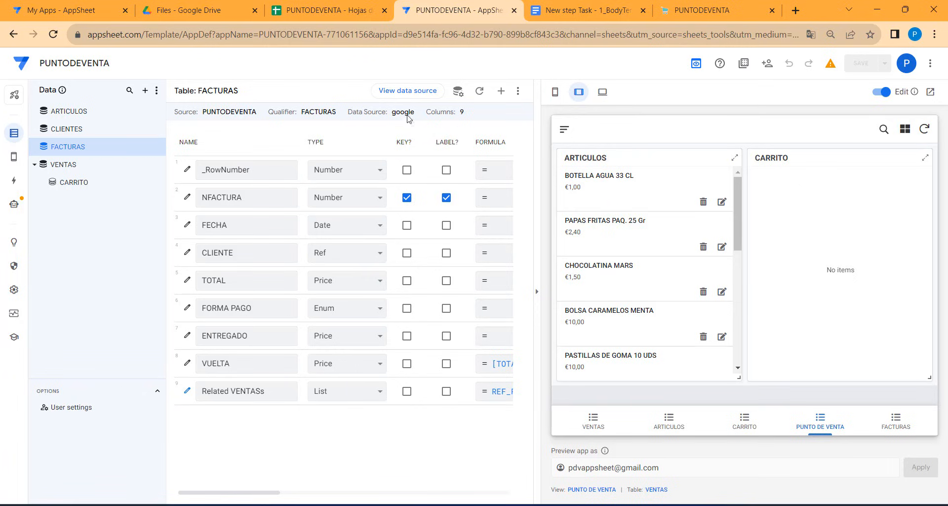
pyautogui.click(480, 91)
pyautogui.click(593, 146)
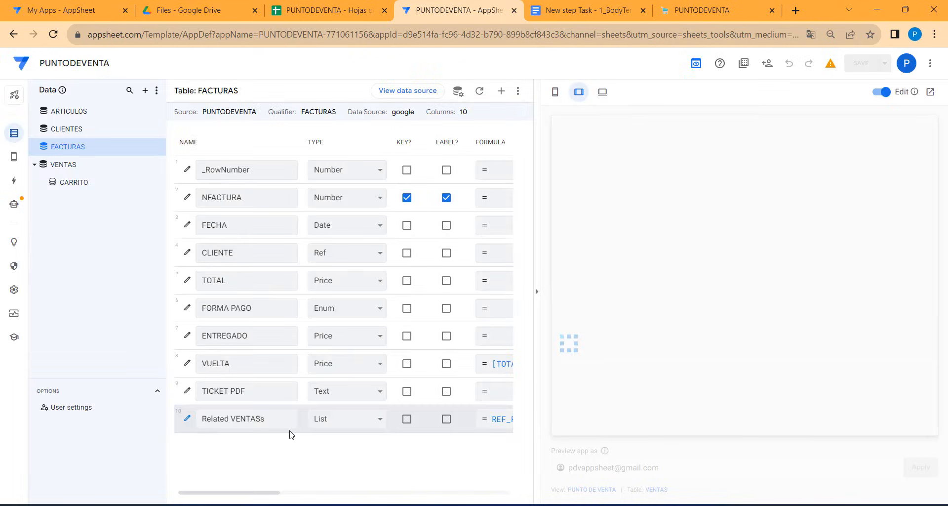
pyautogui.click(333, 392)
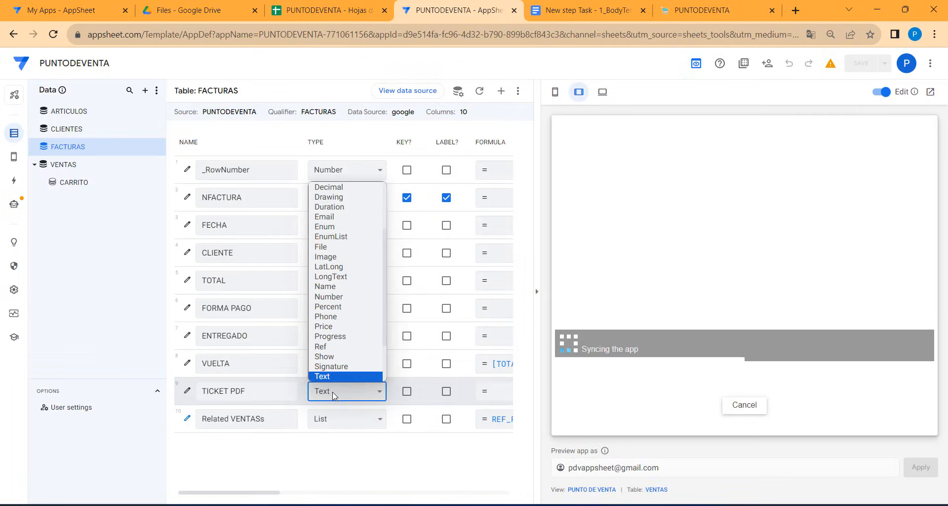
pyautogui.scroll(-1, 343, 346)
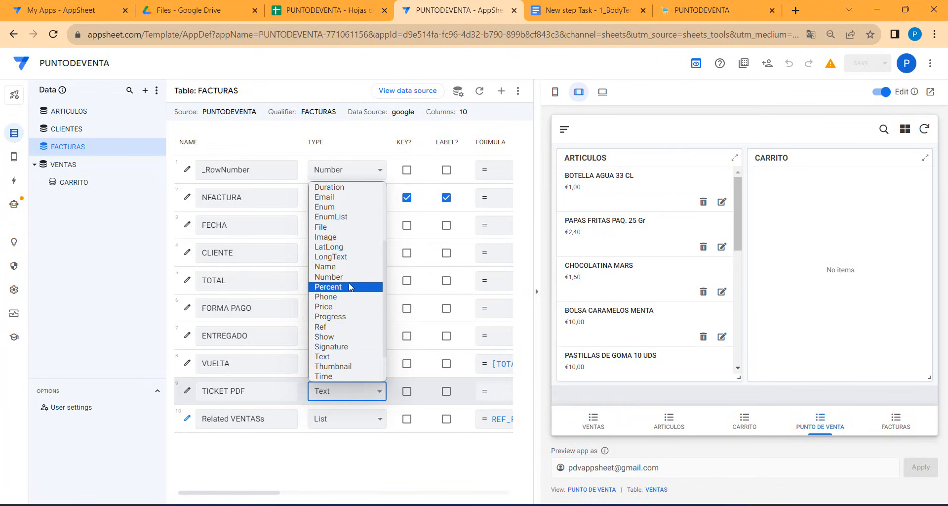
pyautogui.scroll(3, 346, 247)
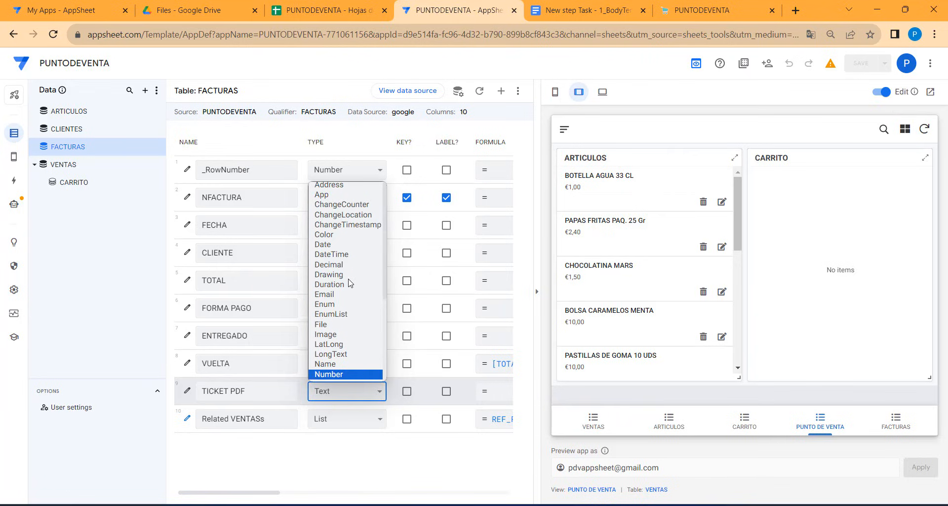
pyautogui.click(331, 327)
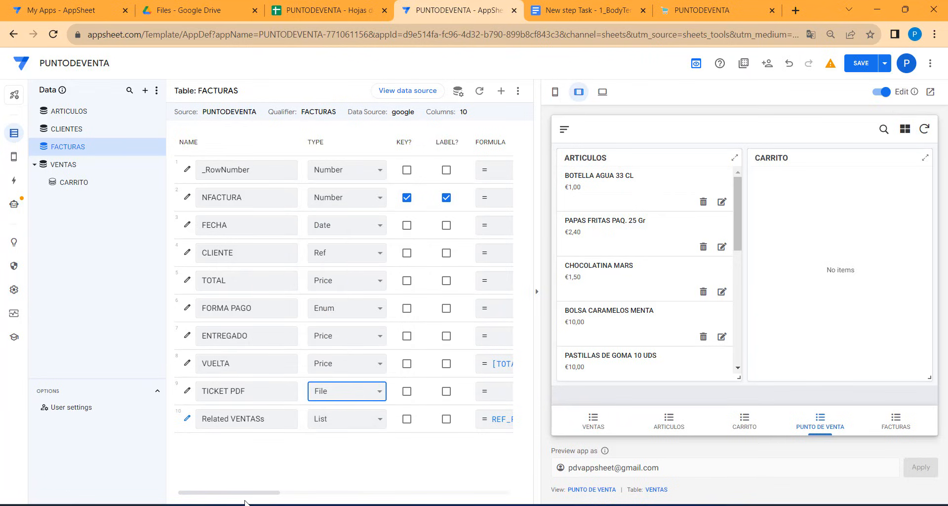
# Start the app formula for TICKET PDF with CONCATENATE("/appsheet/data/PUNTODEVENTA-771061156/files/","").
pyautogui.click(557, 94)
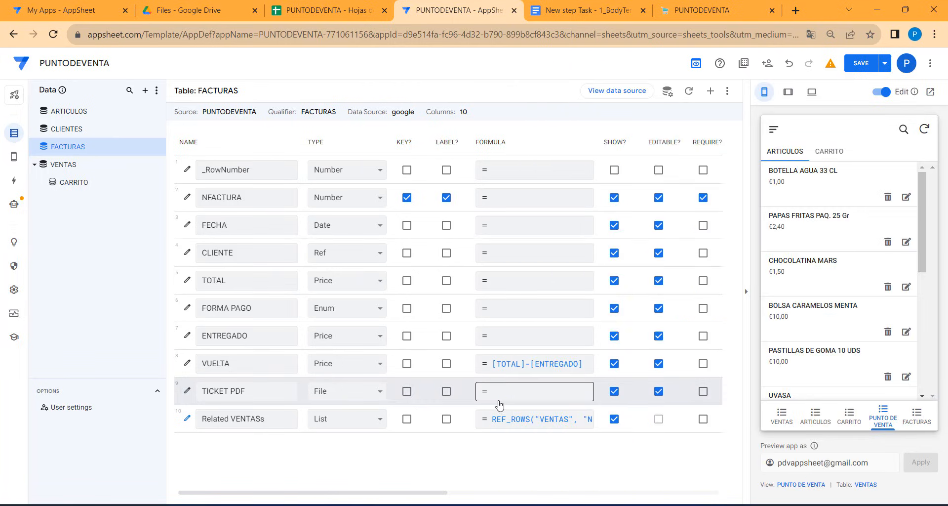
pyautogui.click(507, 398)
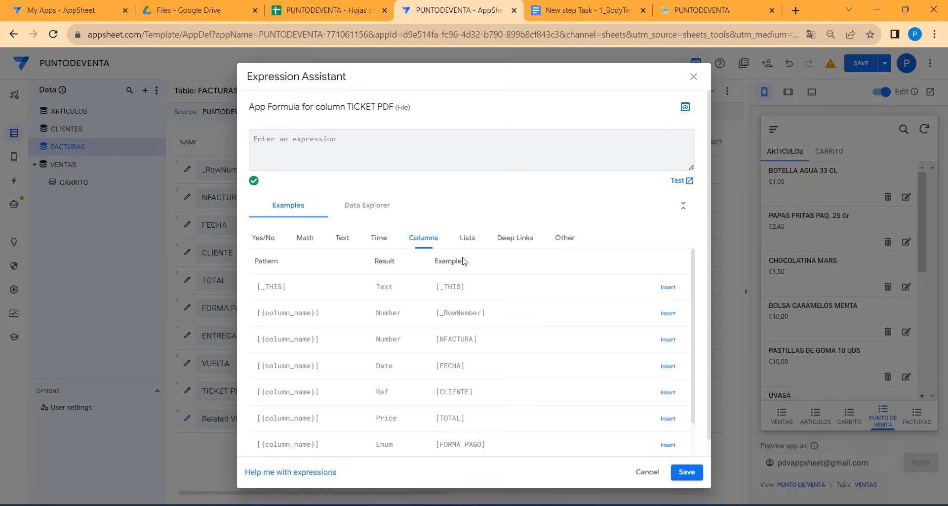
pyautogui.write('CONCATENATE("/appsheet/data/PUNTODEVENTA-771061156/files/","")')
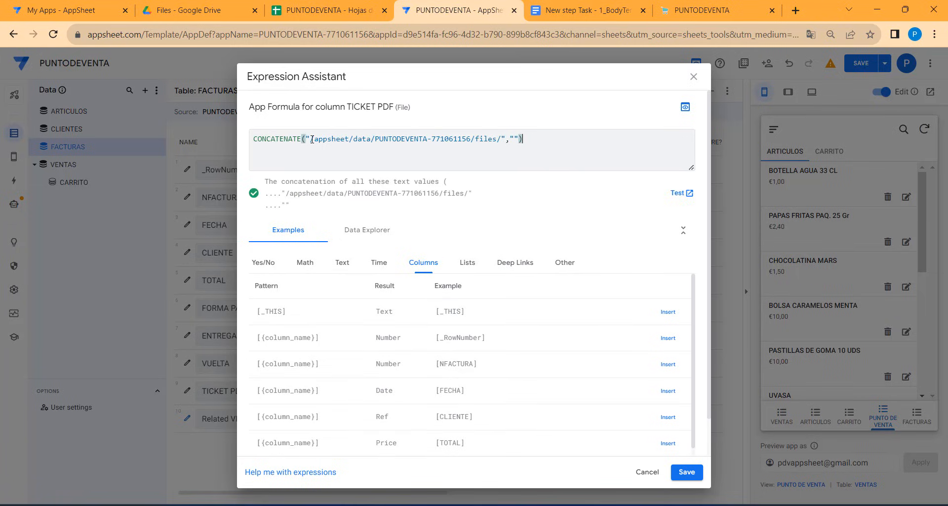
pyautogui.click(311, 139)
pyautogui.moveTo(311, 140); pyautogui.dragTo(500, 139)
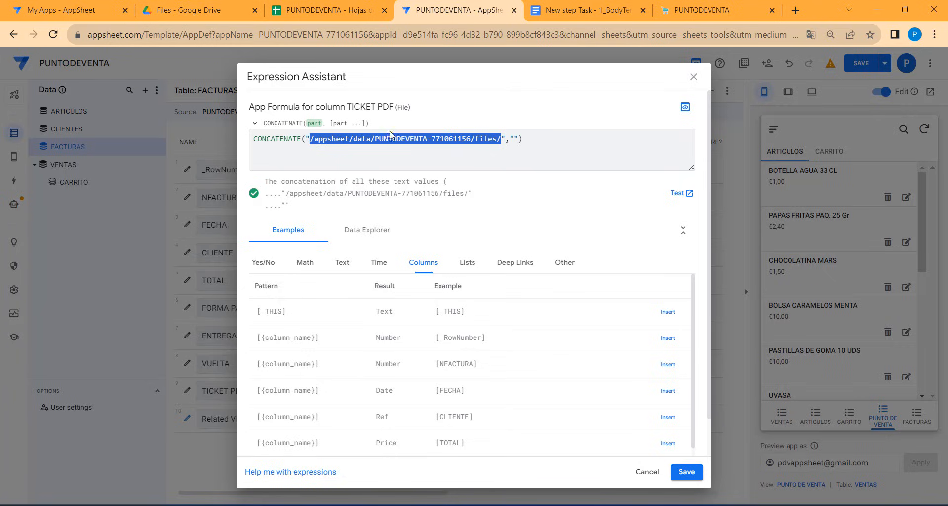
# In Google Drive, check the formula's file path by following the folders from Mi unidad through appsheet, data and PUNTODEVENTA-771061156 to Files.
pyautogui.click(201, 14)
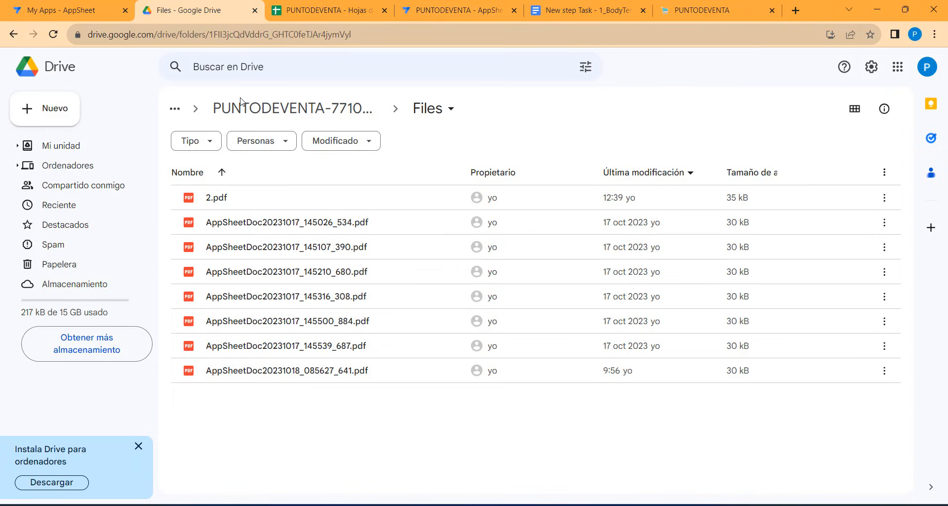
pyautogui.click(97, 147)
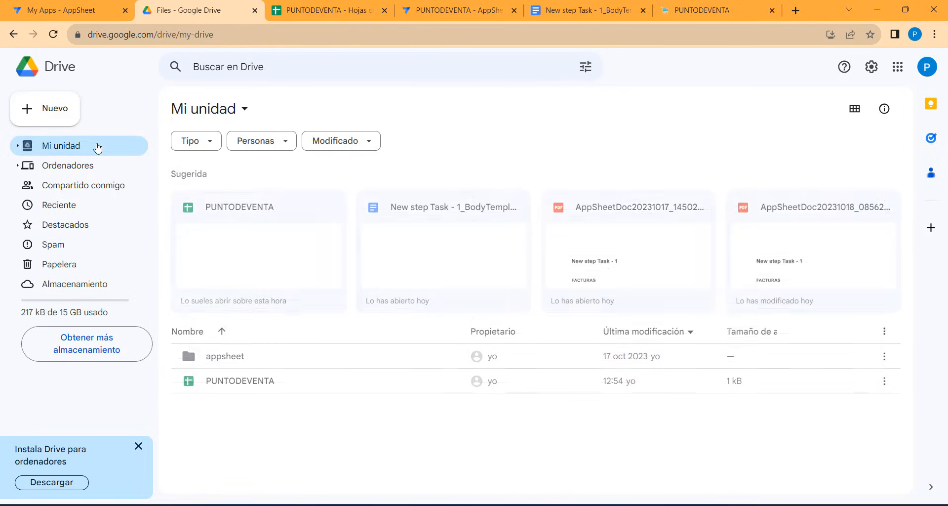
pyautogui.click(229, 361)
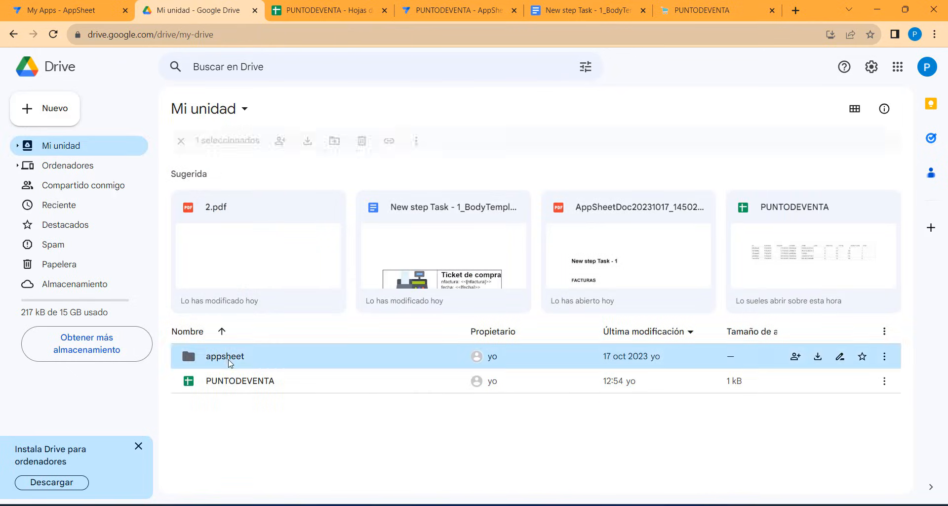
pyautogui.doubleClick(229, 361)
pyautogui.doubleClick(237, 196)
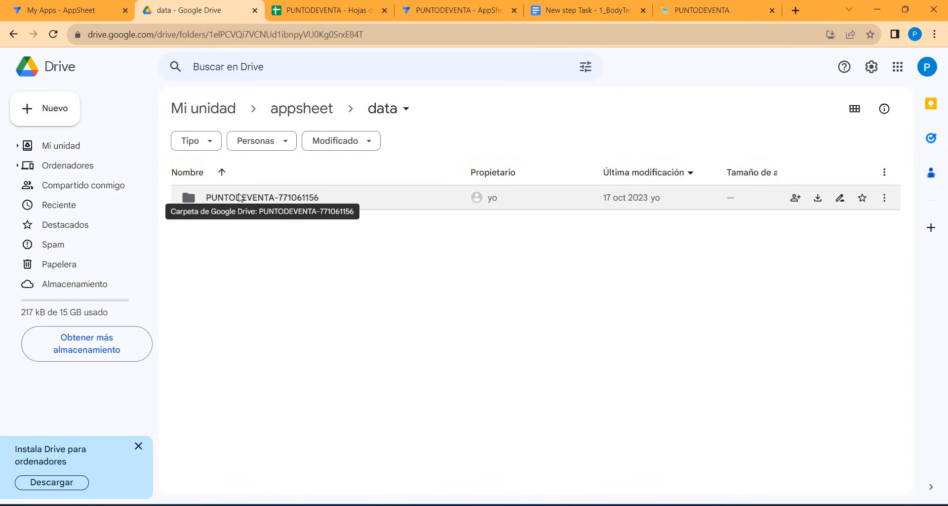
pyautogui.doubleClick(307, 199)
pyautogui.click(222, 227)
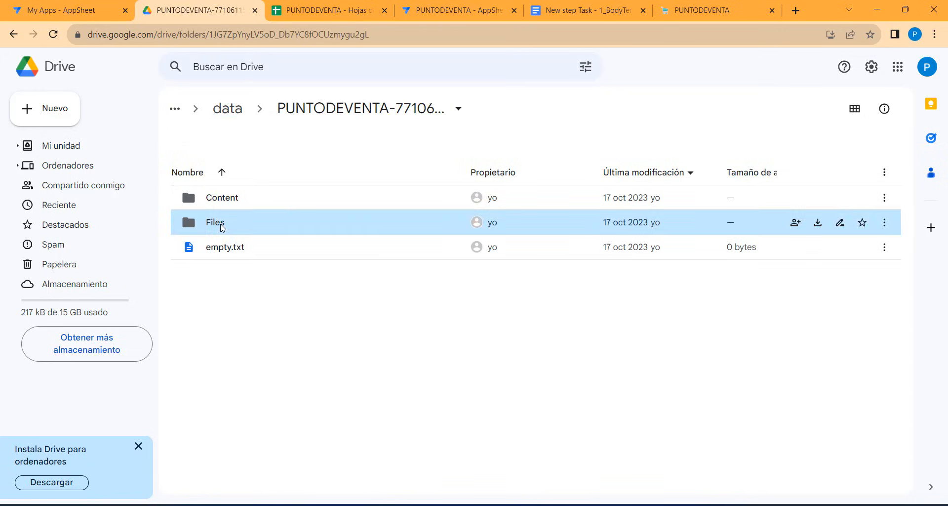
pyautogui.doubleClick(222, 227)
pyautogui.click(70, 12)
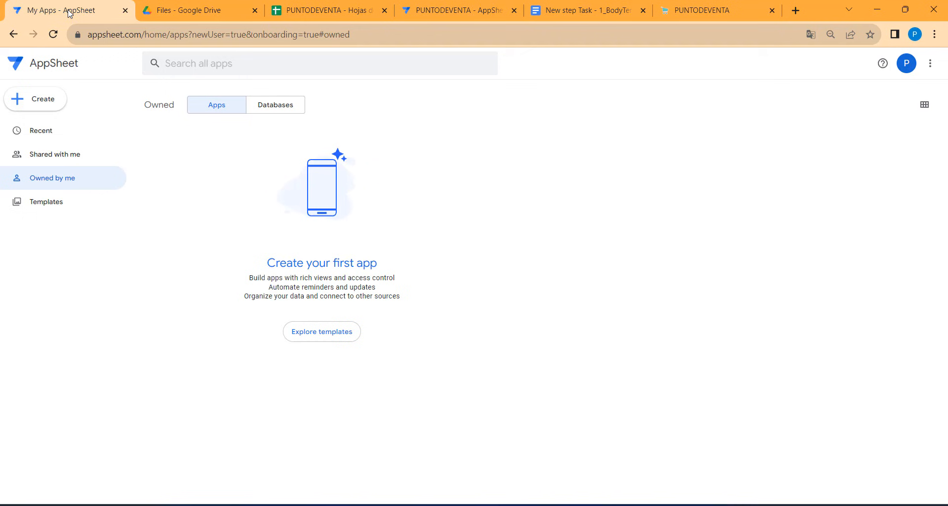
# Back in the AppSheet editor, complete the TICKET PDF formula with [NFACTURA] and ".PDF" after the folder path, and save the expression.
pyautogui.click(441, 11)
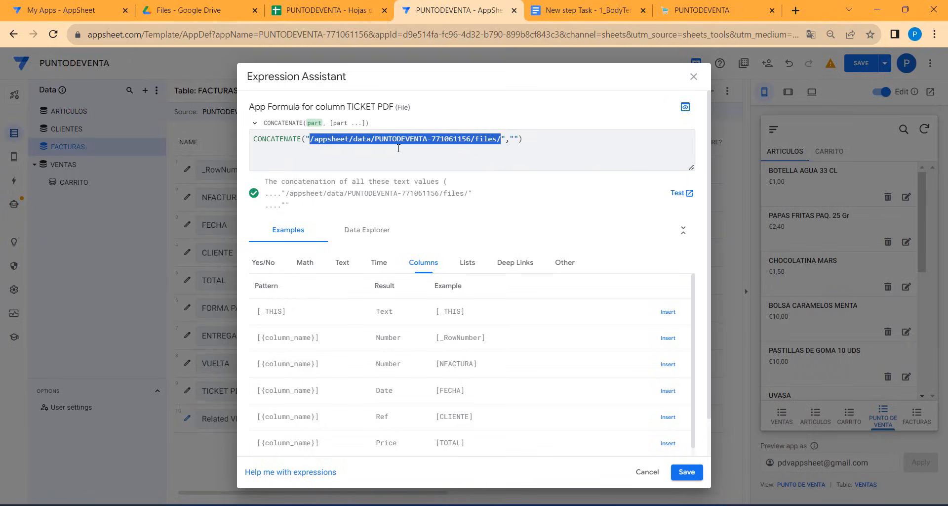
pyautogui.click(508, 138)
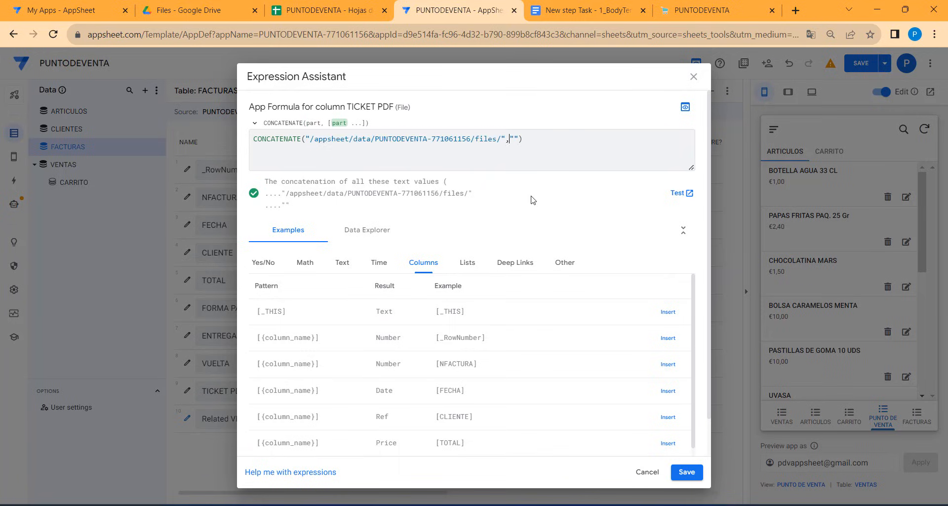
pyautogui.write('[')
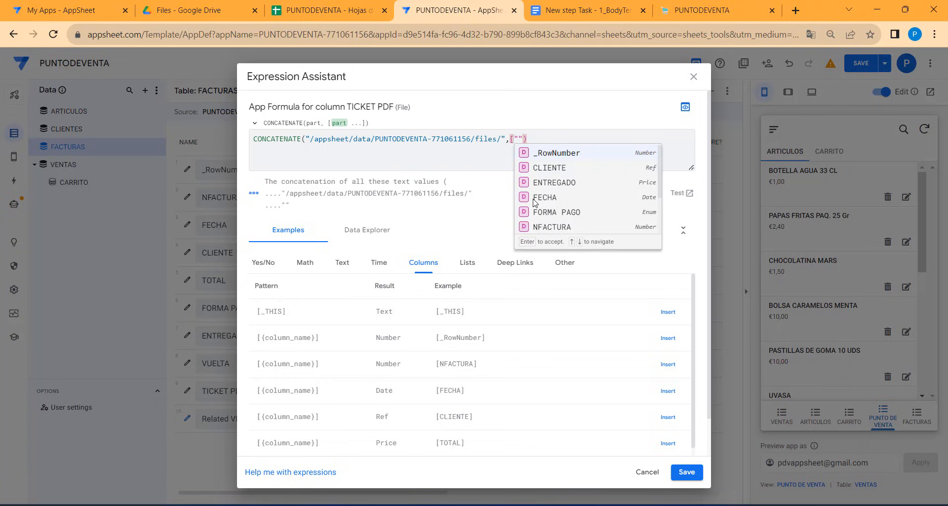
pyautogui.write('NU')
pyautogui.press('BackSpace')
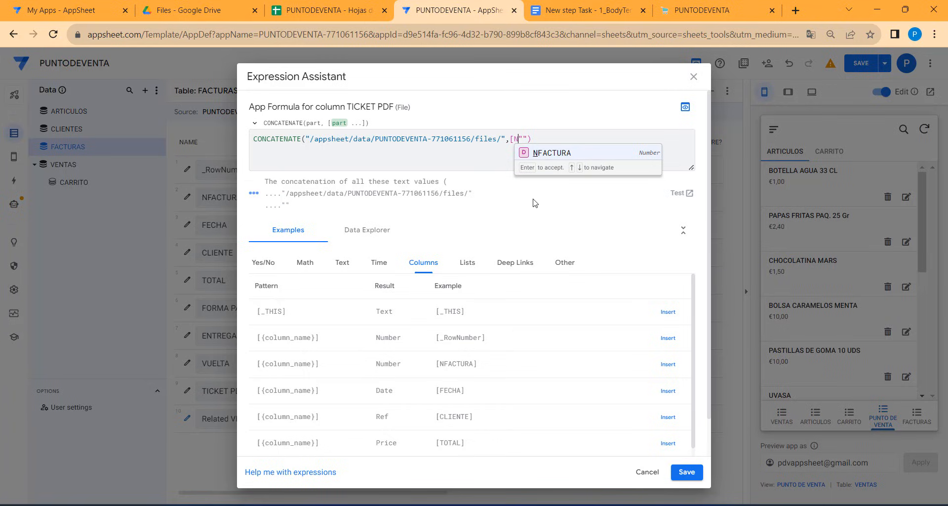
pyautogui.click(542, 153)
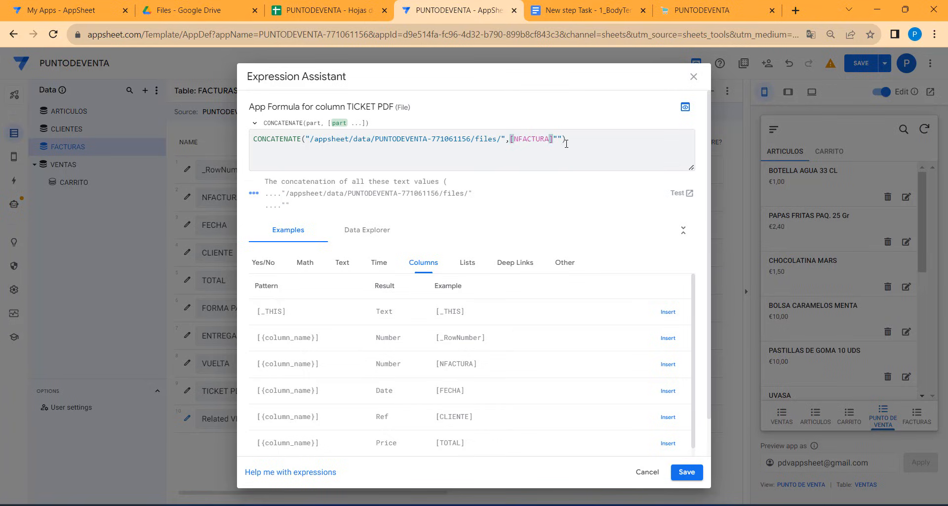
pyautogui.write(',')
pyautogui.press('Delete')
pyautogui.press('Delete')
pyautogui.write('".PDF')
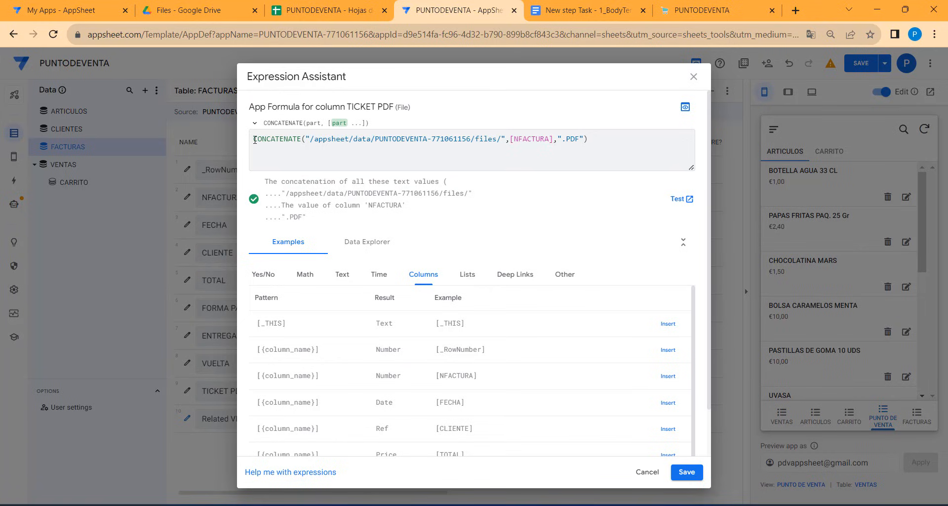
pyautogui.moveTo(310, 141); pyautogui.dragTo(578, 138)
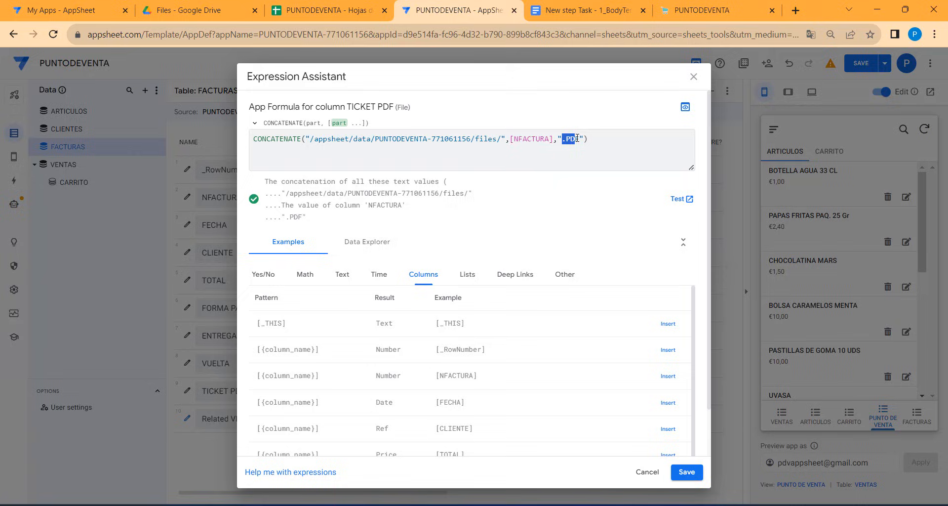
pyautogui.click(694, 472)
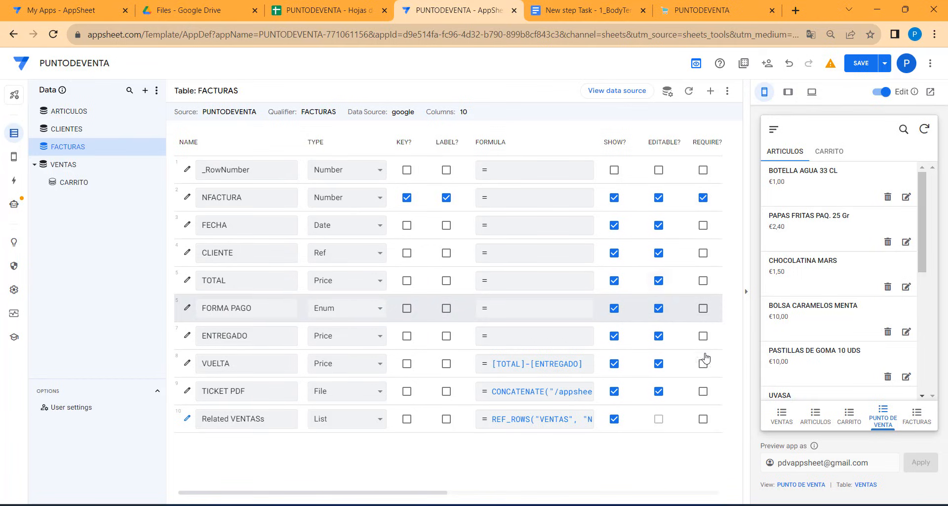
# Save the app and show the FACTURAS view in the preview.
pyautogui.click(783, 423)
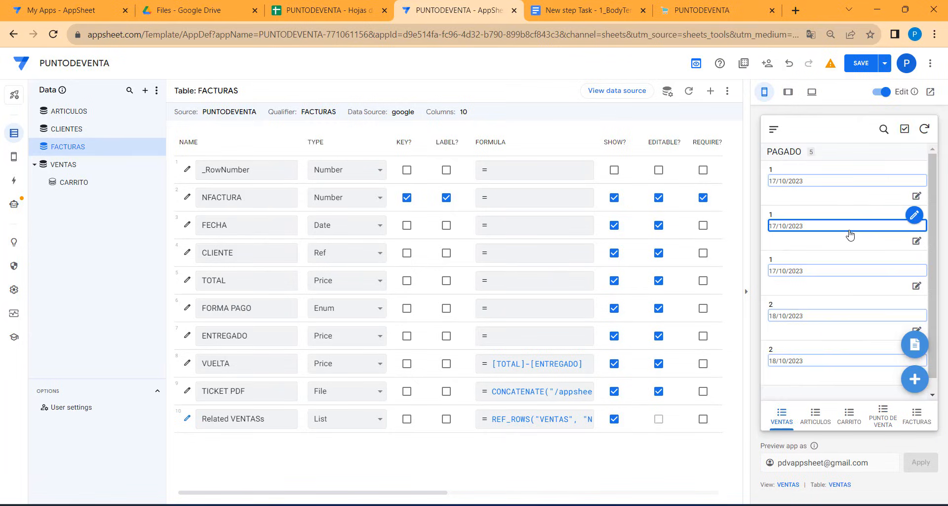
pyautogui.click(860, 63)
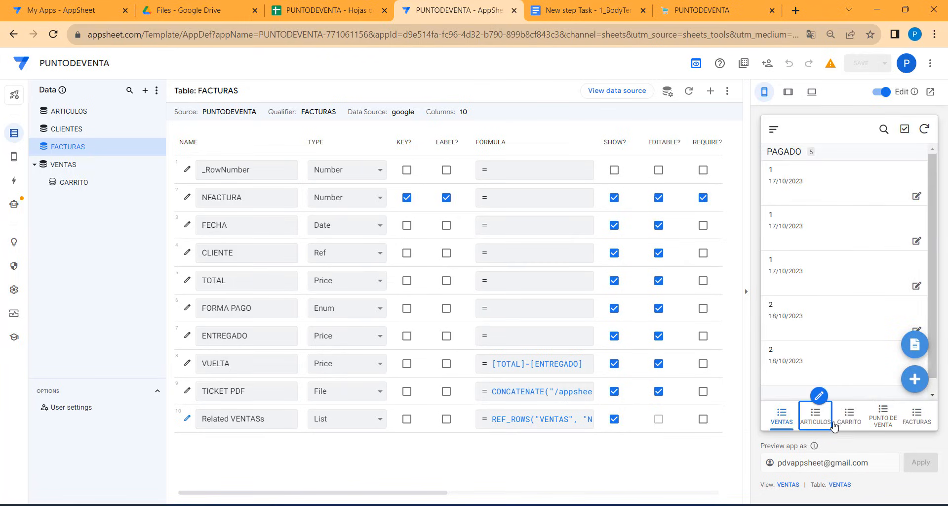
pyautogui.click(914, 423)
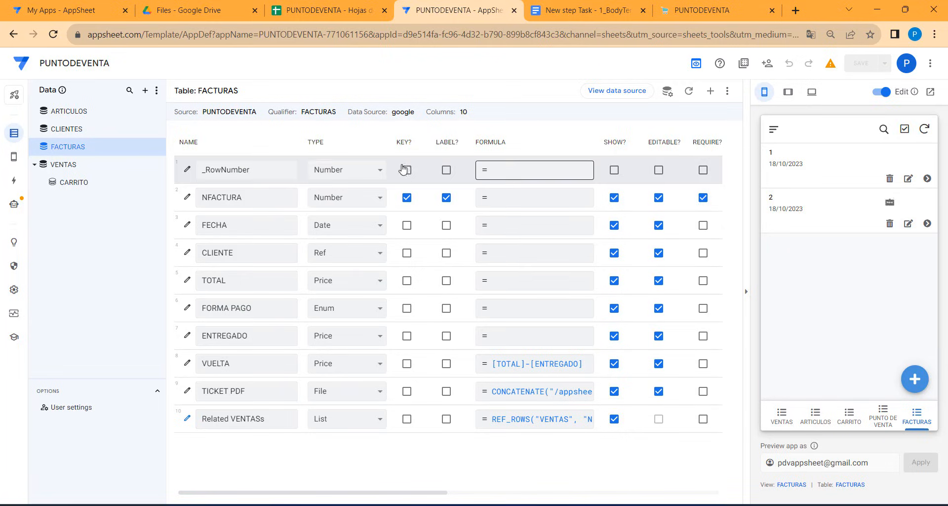
# Set the prominence of the FACTURAS action Open File (TICKET PDF) to Display as primary and save the app.
pyautogui.click(13, 182)
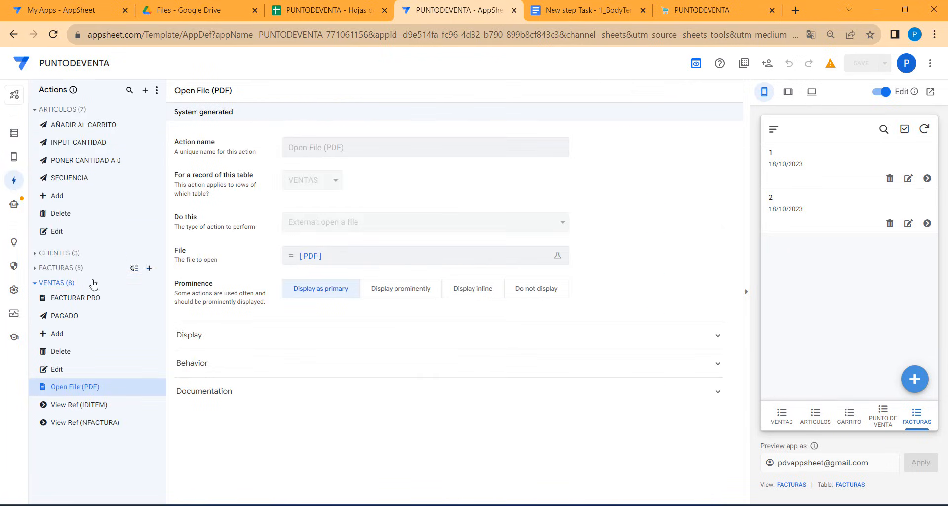
pyautogui.click(72, 273)
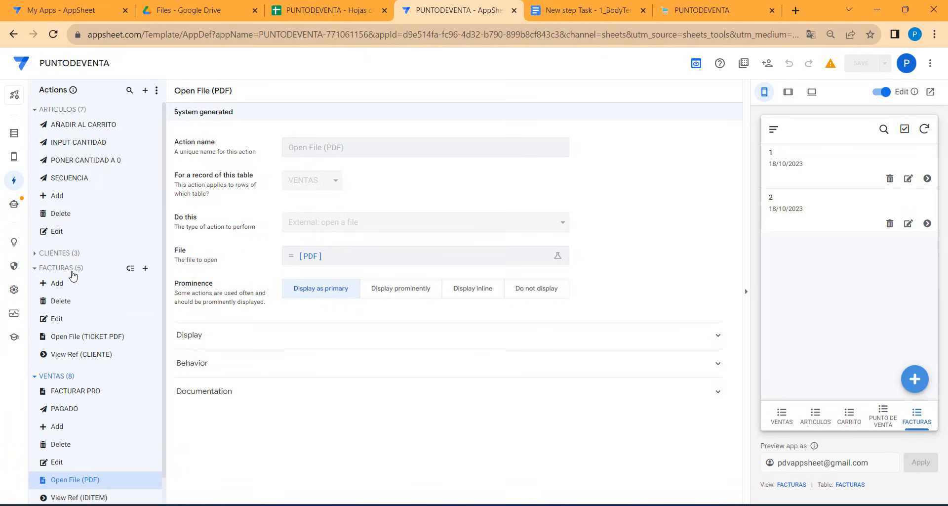
pyautogui.click(99, 339)
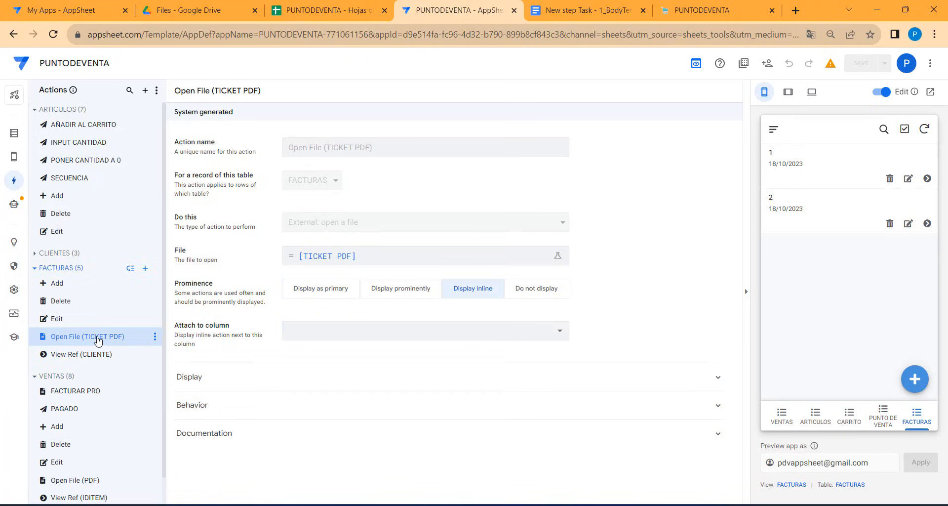
pyautogui.click(395, 291)
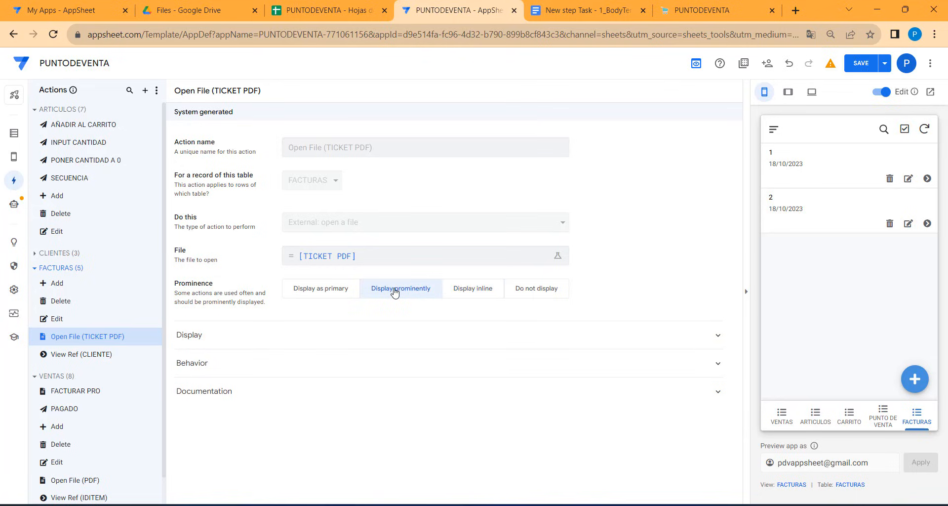
pyautogui.click(329, 296)
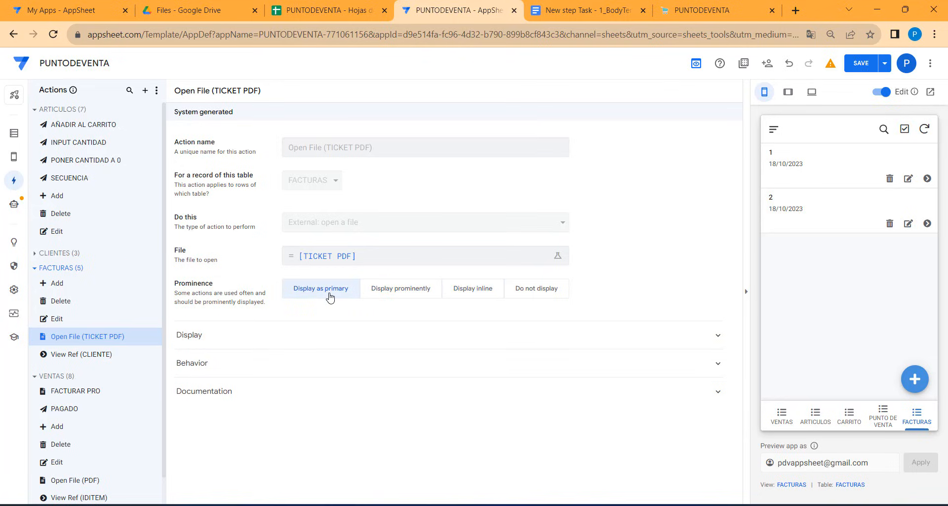
pyautogui.click(854, 65)
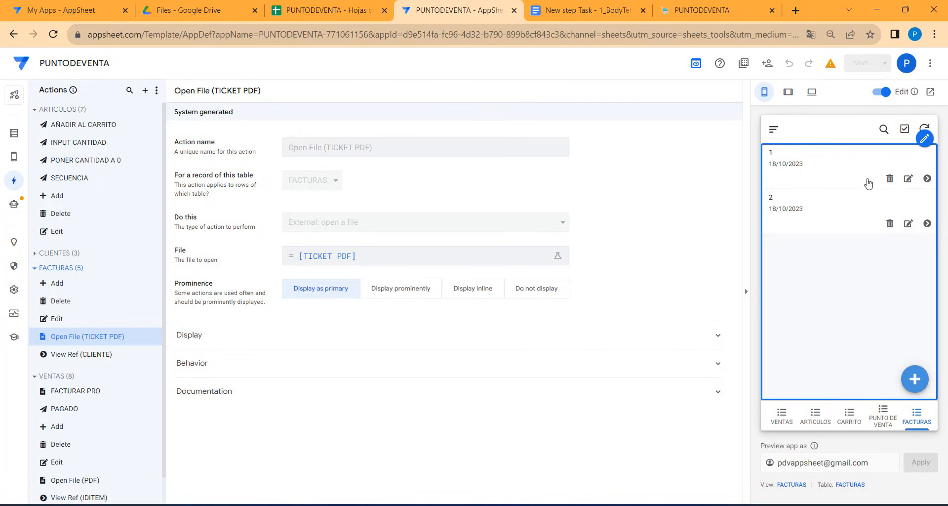
# Add Open File (TICKET PDF) to the action bar of the FACTURAS view and save the app.
pyautogui.click(14, 157)
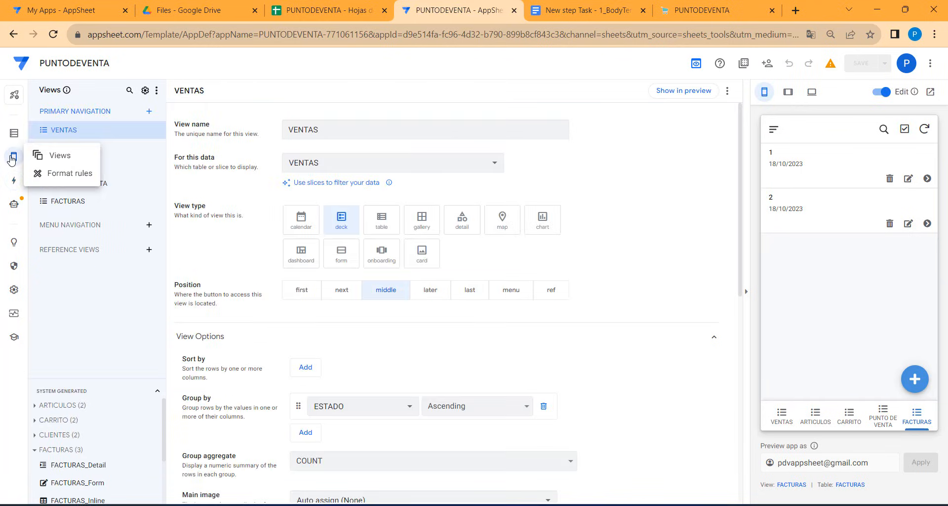
pyautogui.click(76, 207)
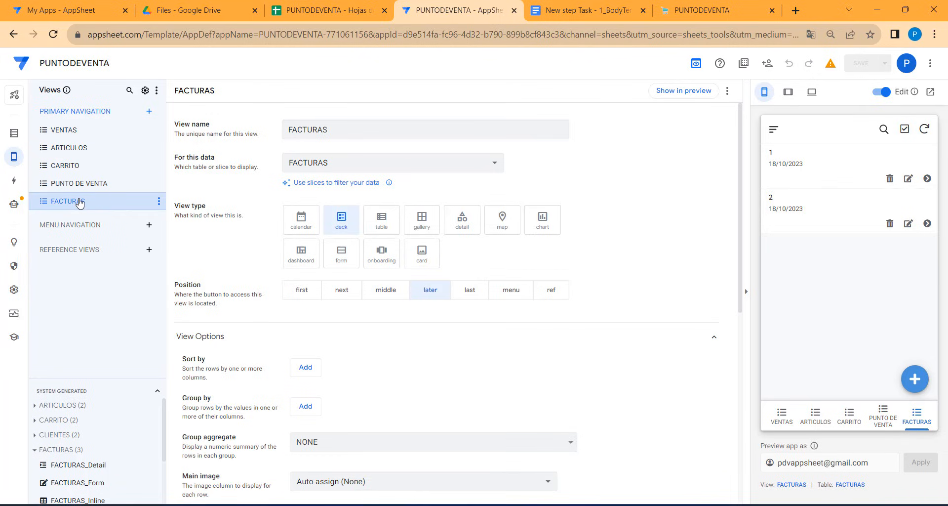
pyautogui.scroll(-7, 573, 316)
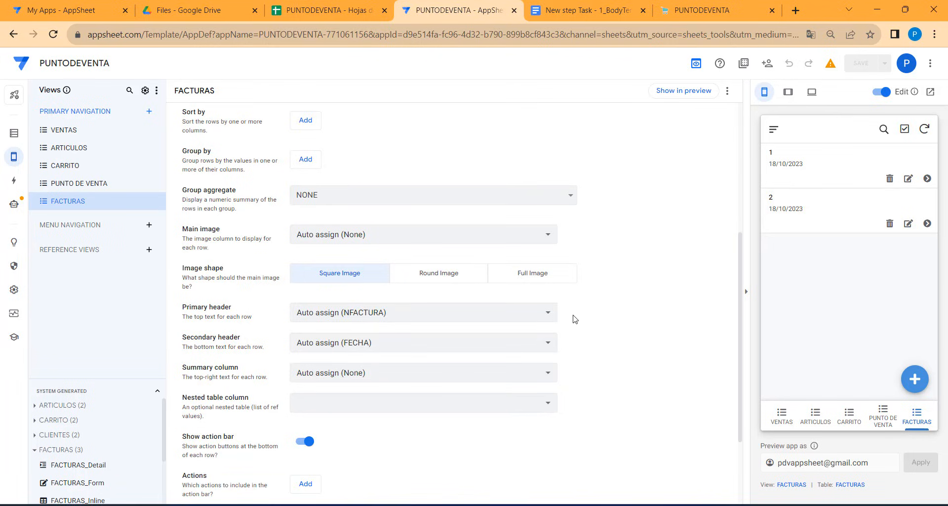
pyautogui.click(296, 371)
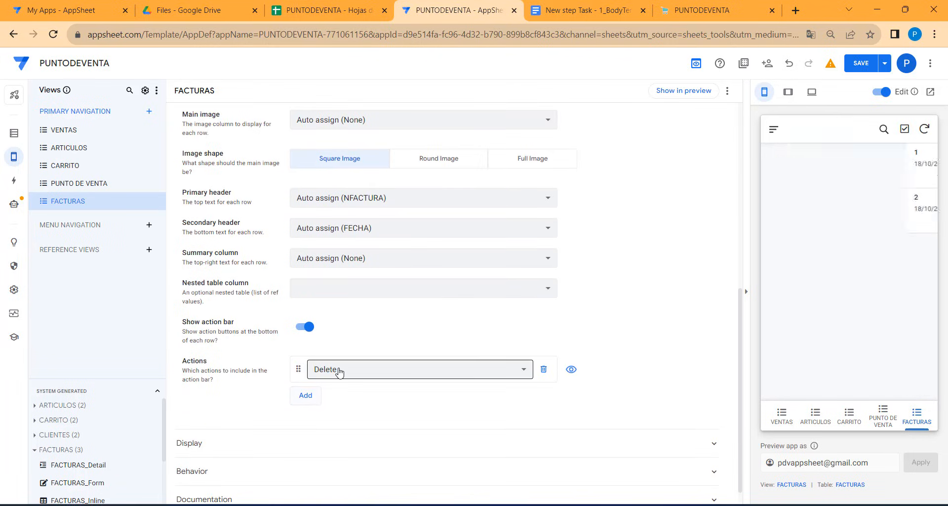
pyautogui.click(336, 369)
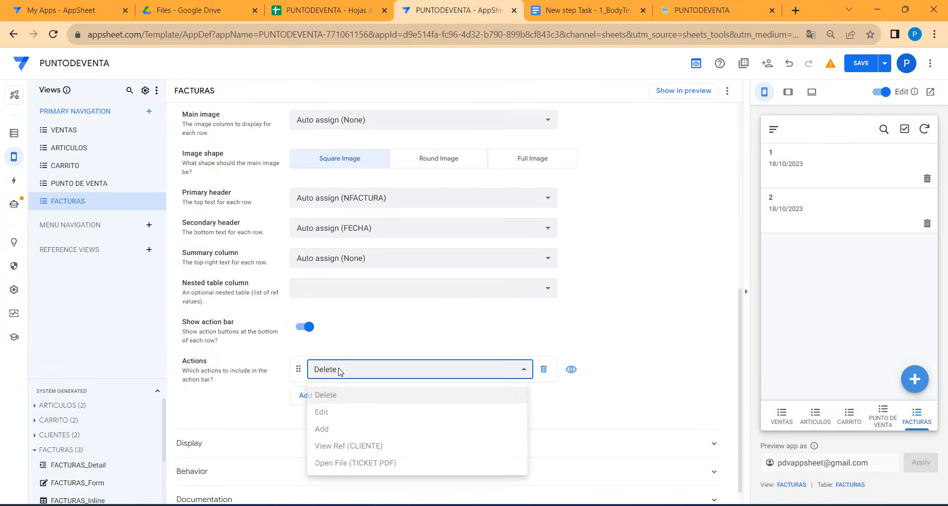
pyautogui.click(348, 466)
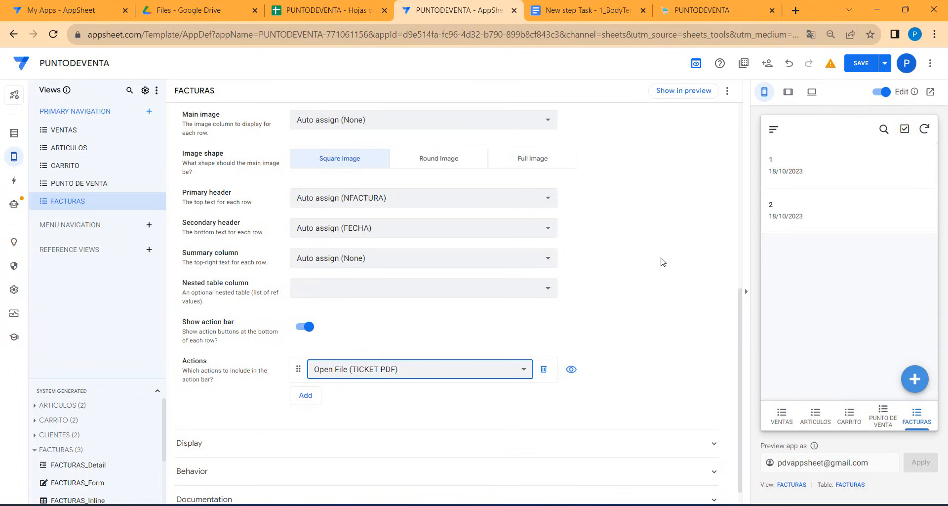
pyautogui.click(857, 64)
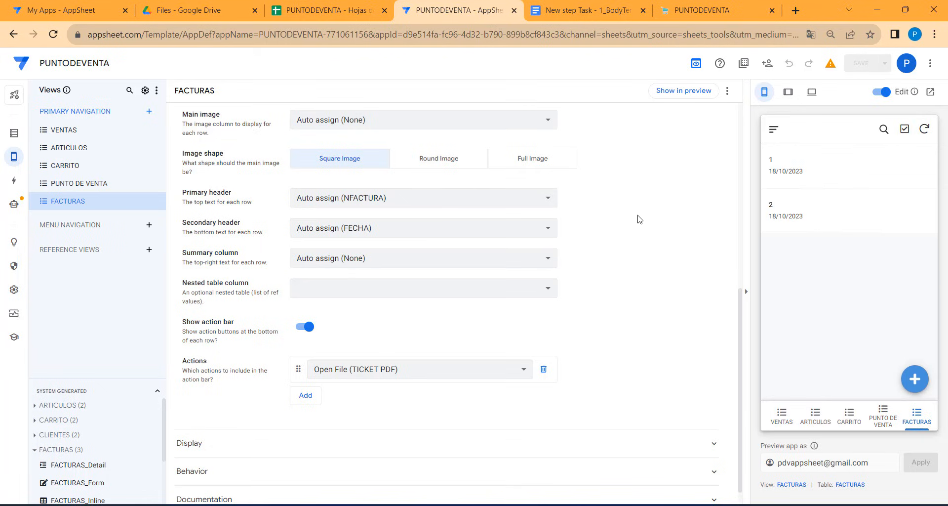
# Add Edit as a second action in the FACTURAS view's action bar.
pyautogui.click(305, 395)
pyautogui.click(321, 395)
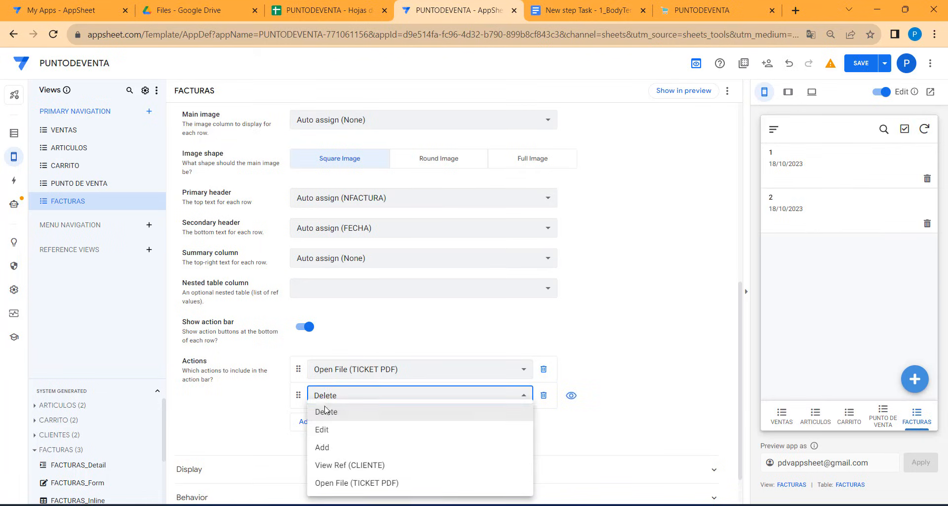
pyautogui.click(323, 429)
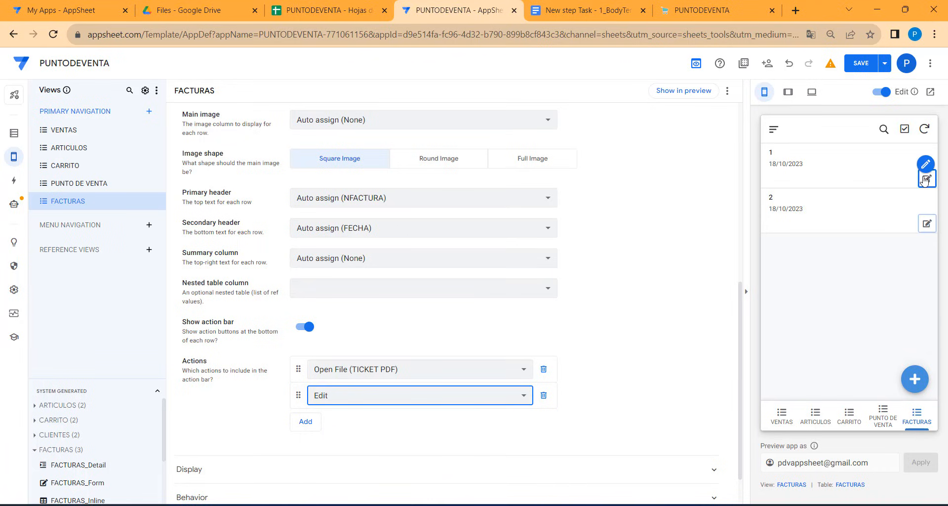
# Open invoice 1's edit form in the preview and compare its TICKET PDF field with the TICKET PDF column in the Google Sheets spreadsheet.
pyautogui.click(928, 180)
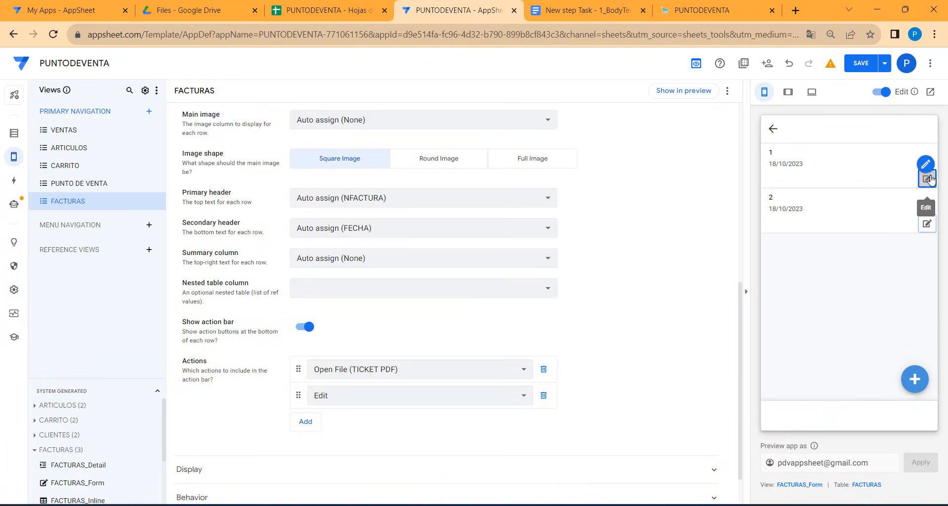
pyautogui.scroll(-3, 849, 271)
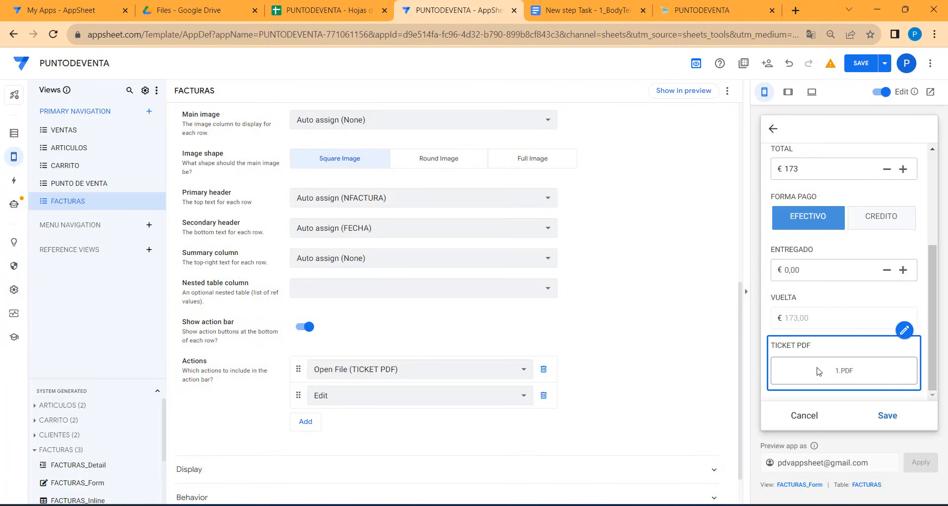
pyautogui.click(336, 15)
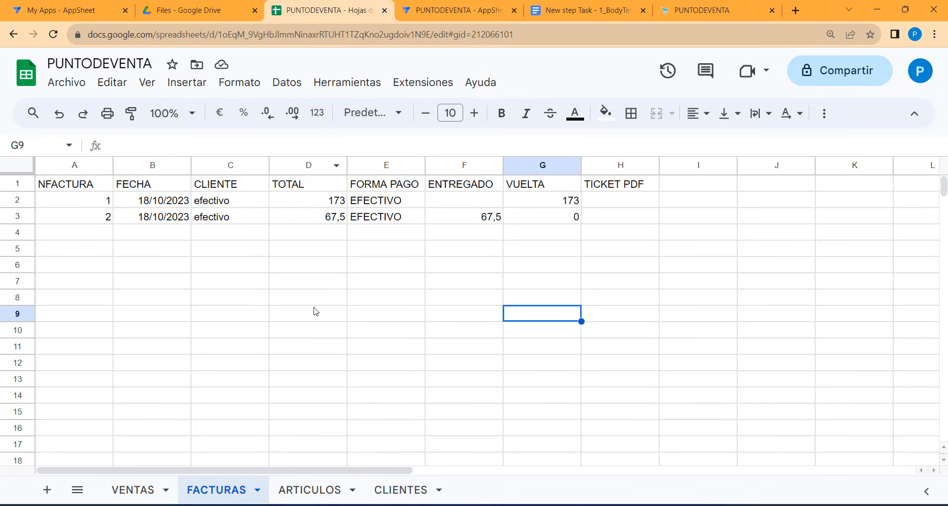
pyautogui.click(616, 203)
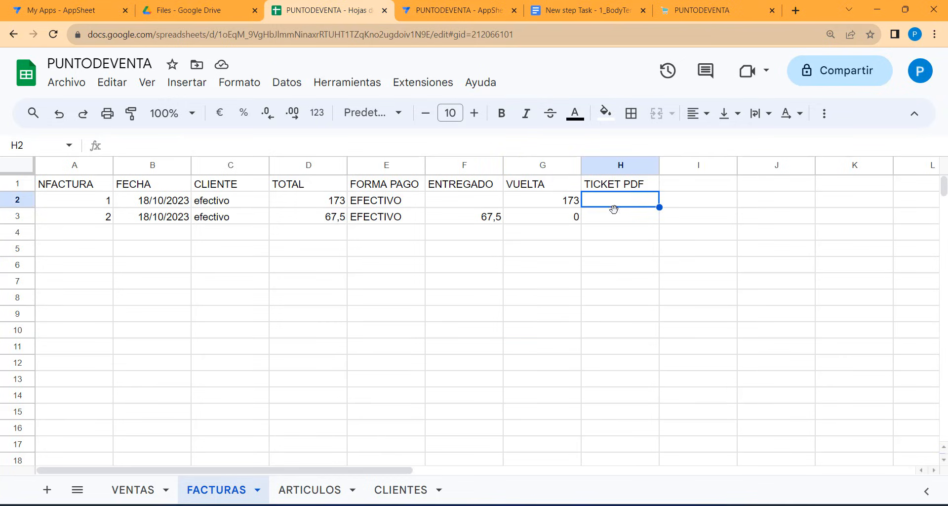
pyautogui.click(616, 220)
pyautogui.click(611, 205)
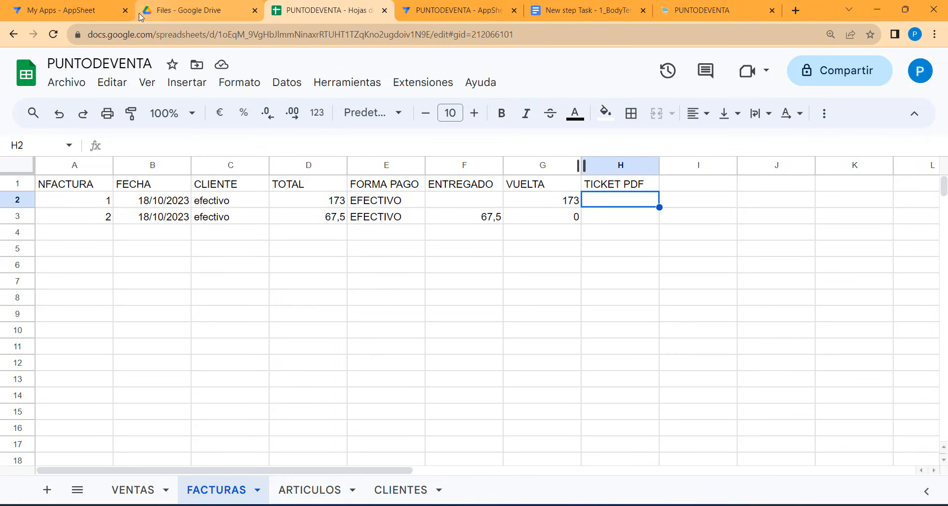
# Back in the AppSheet editor, save invoice 1's form and check its TICKET PDF cell in the spreadsheet.
pyautogui.click(435, 15)
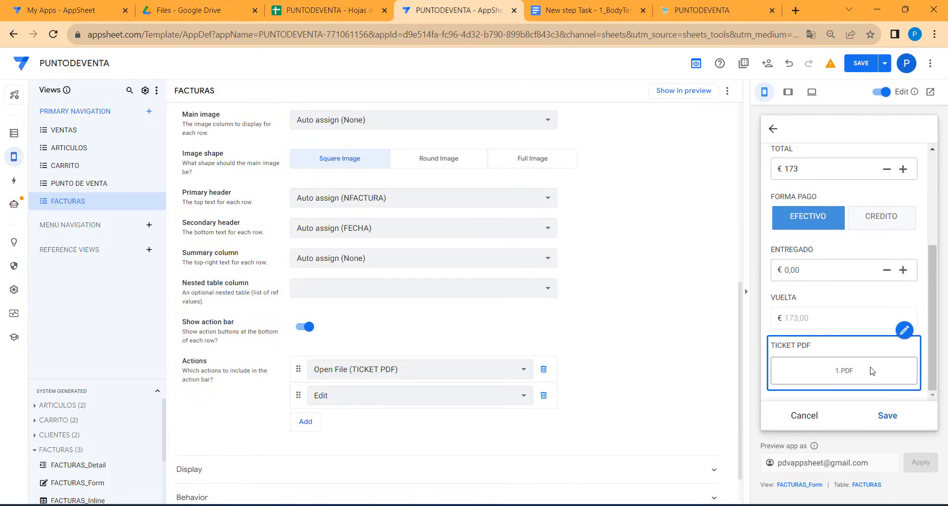
pyautogui.click(886, 416)
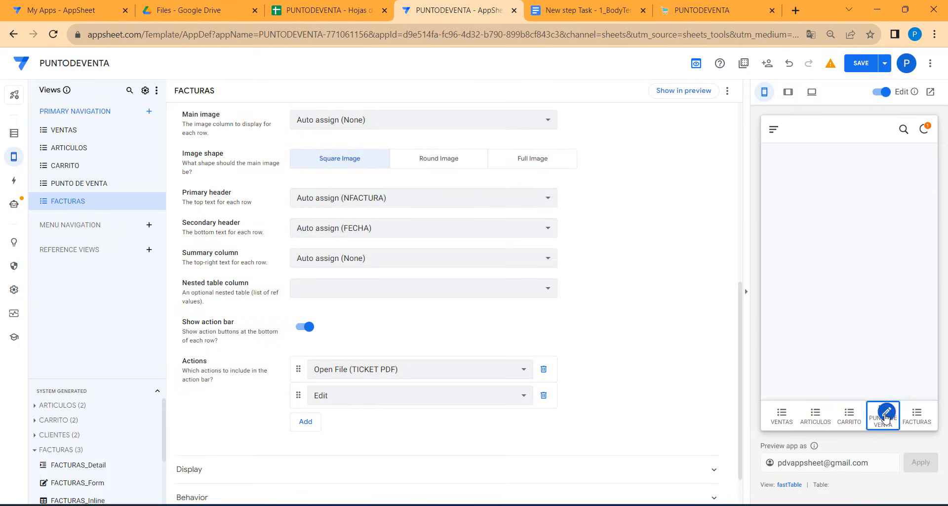
pyautogui.click(313, 10)
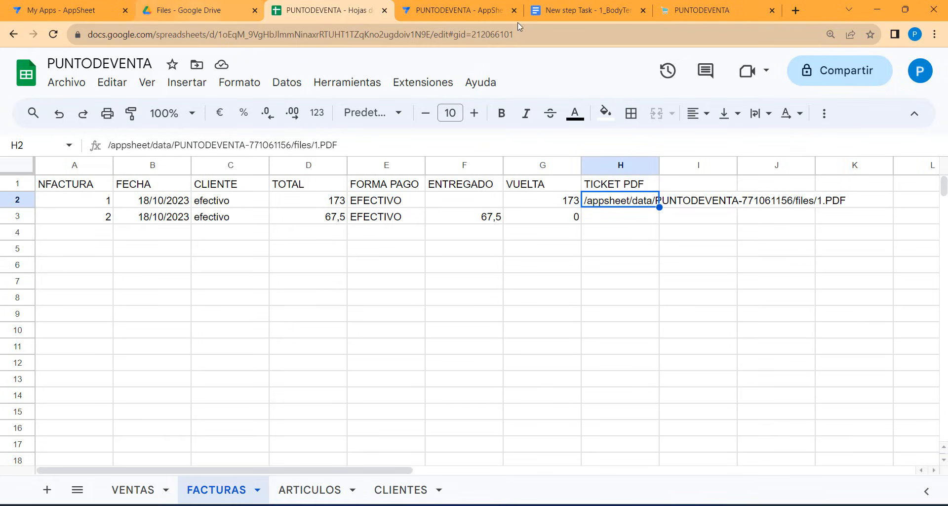
# Return to the AppSheet editor, save the app and open invoice 1's ticket PDF from the FACTURAS preview.
pyautogui.click(464, 14)
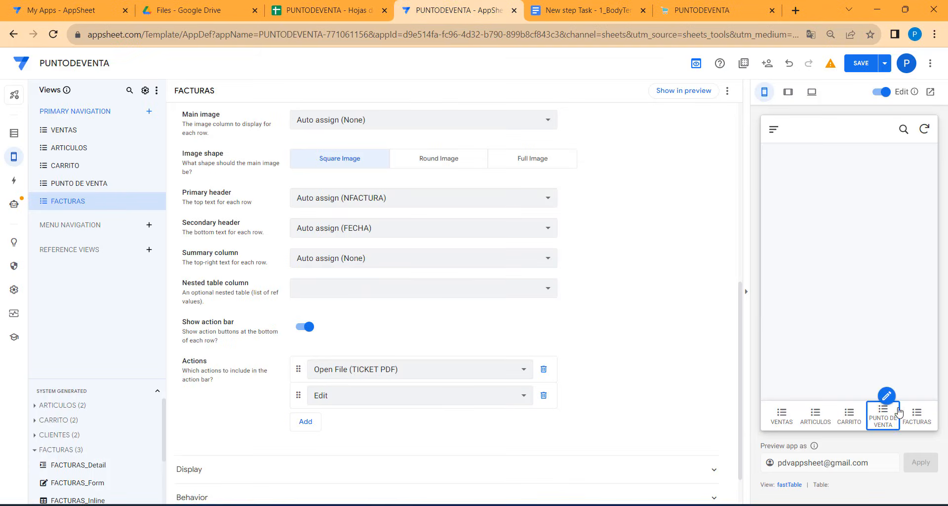
pyautogui.click(916, 416)
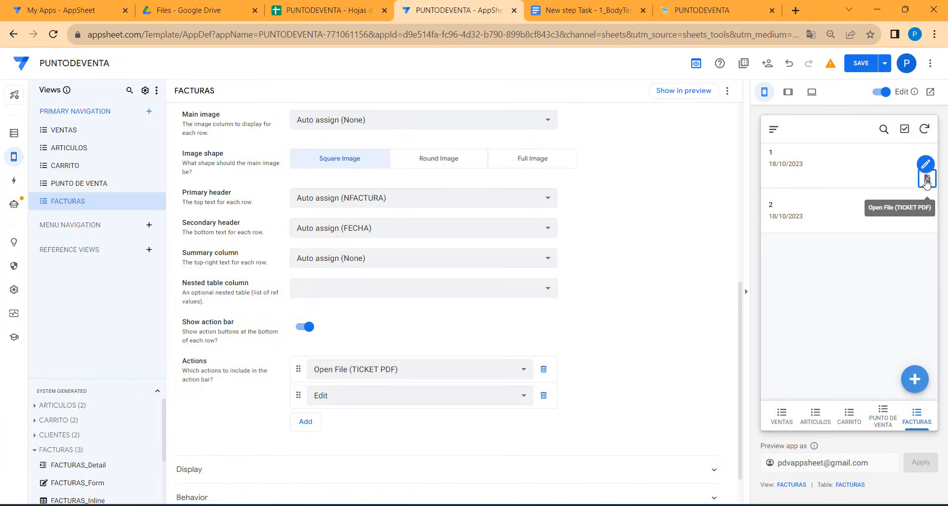
pyautogui.click(861, 63)
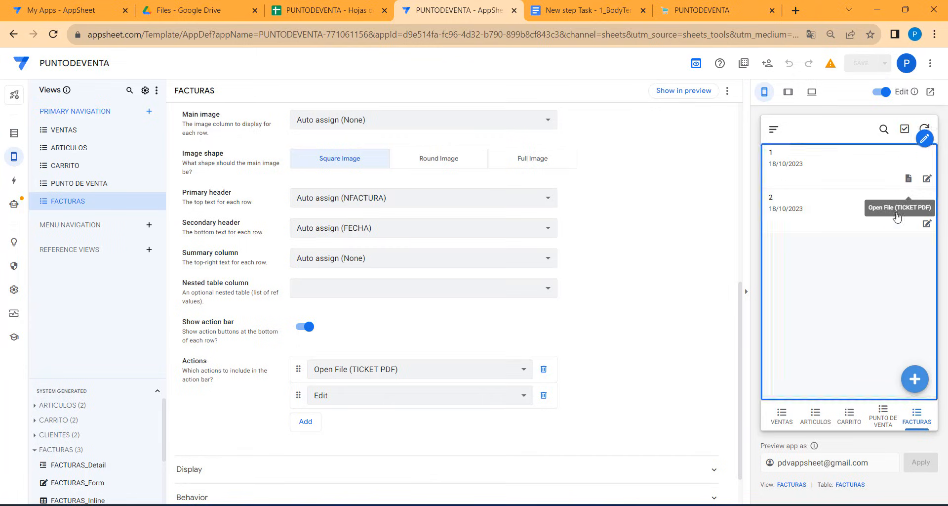
pyautogui.click(909, 185)
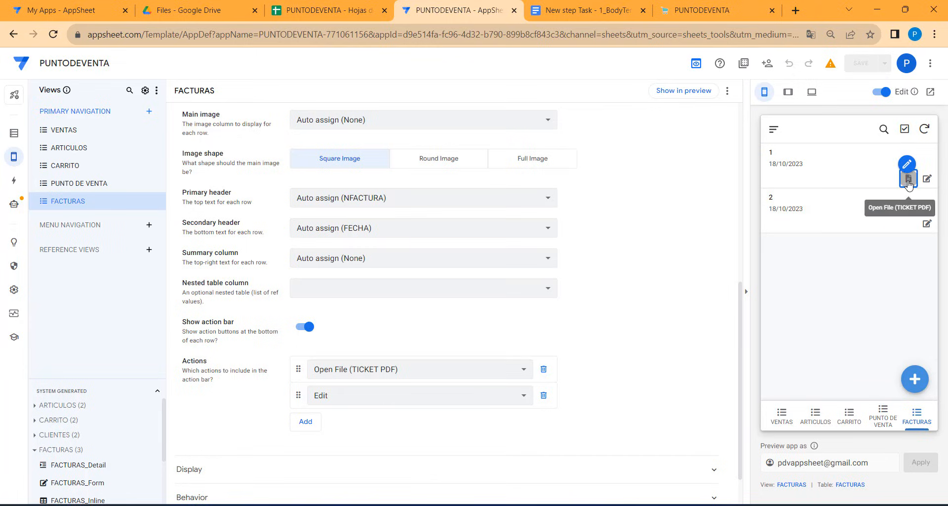
# Look through the pages of the opened ticket PDF.
pyautogui.scroll(-1, 564, 261)
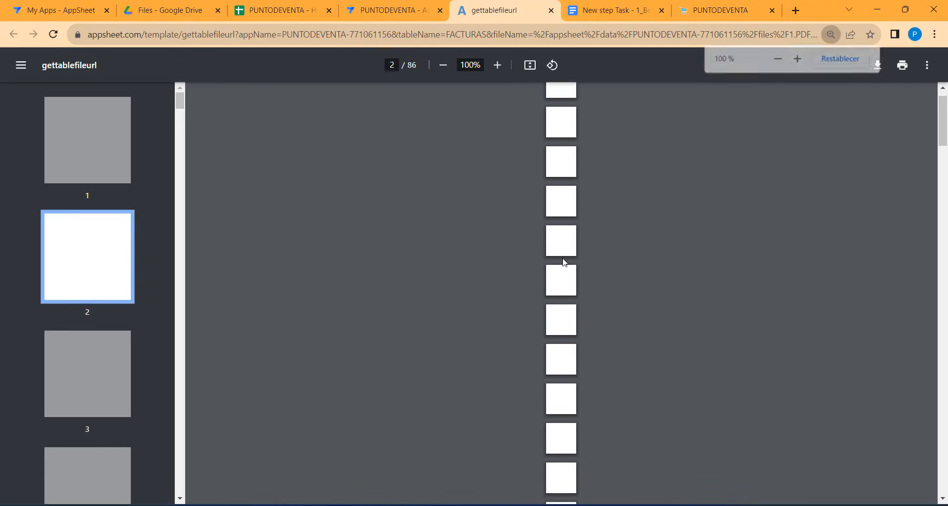
pyautogui.scroll(-20, 565, 261)
pyautogui.scroll(15, 565, 262)
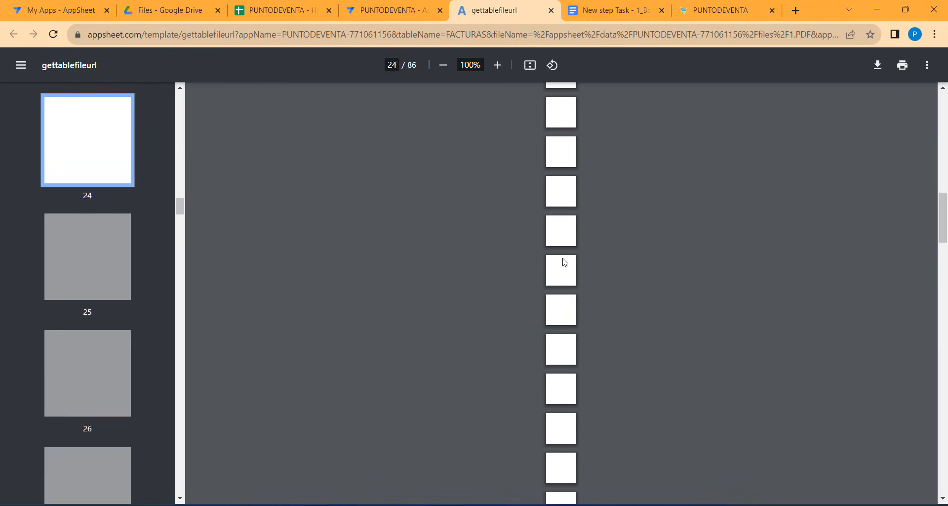
pyautogui.scroll(18, 565, 262)
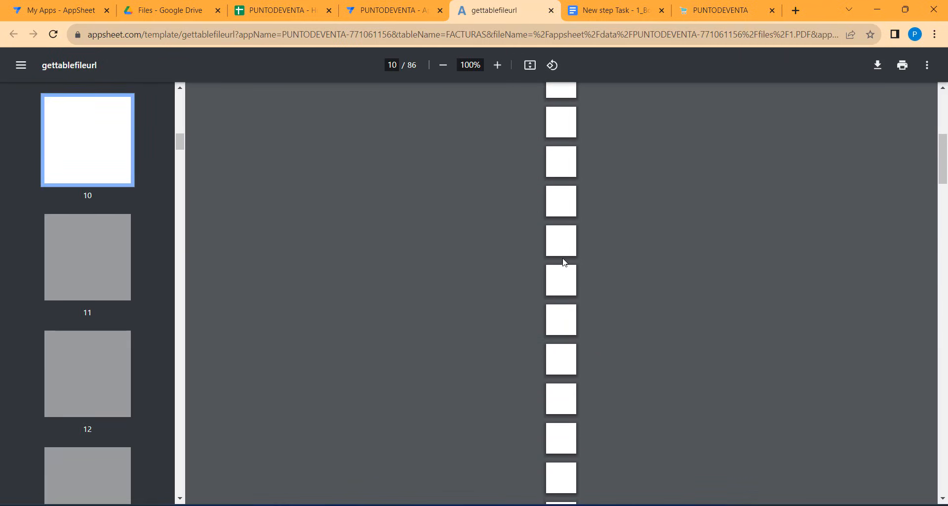
# In Google Drive, open 1.pdf from the Files folder and examine its pages.
pyautogui.click(158, 14)
pyautogui.click(217, 198)
pyautogui.doubleClick(217, 199)
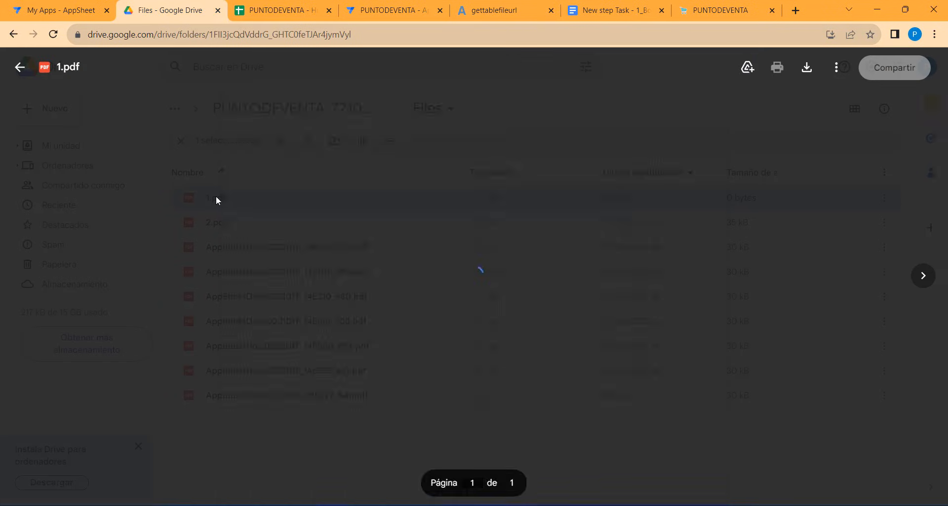
pyautogui.scroll(-20, 516, 207)
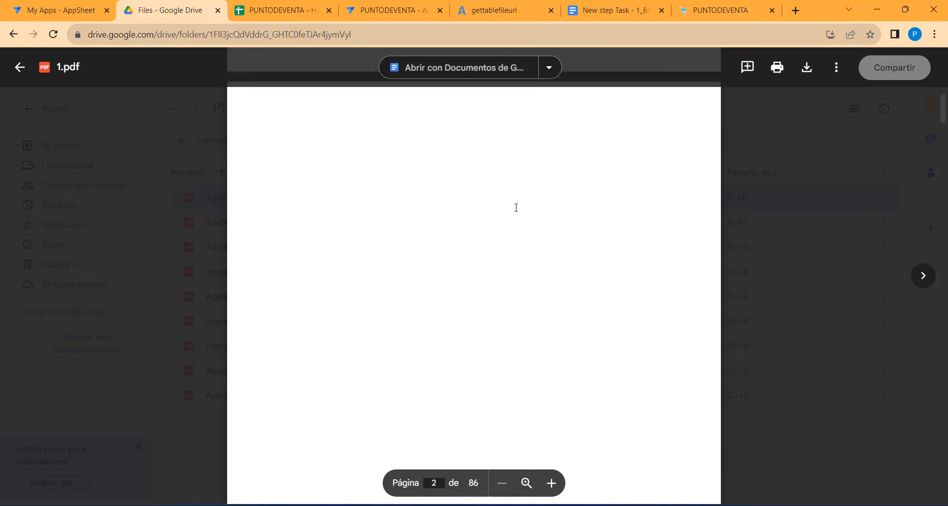
# Examine the first and last pages of 1.pdf.
pyautogui.scroll(20, 513, 208)
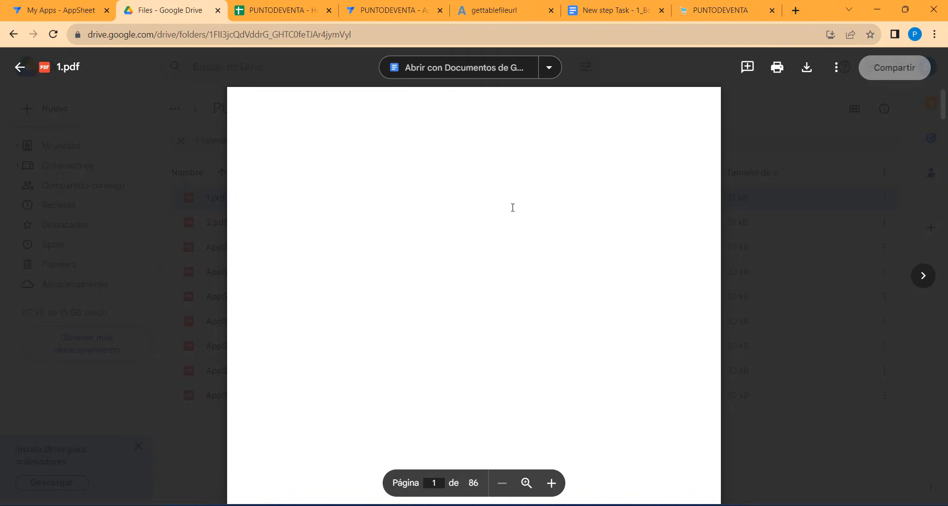
pyautogui.press('End')
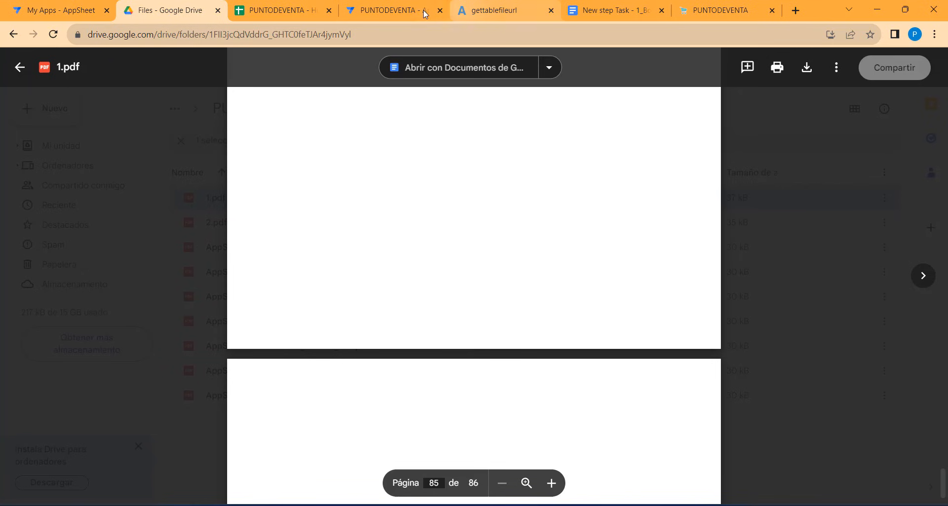
# Switch to the AppSheet editor, open the file-creation step of New Bot and view the bot's test data.
pyautogui.click(392, 10)
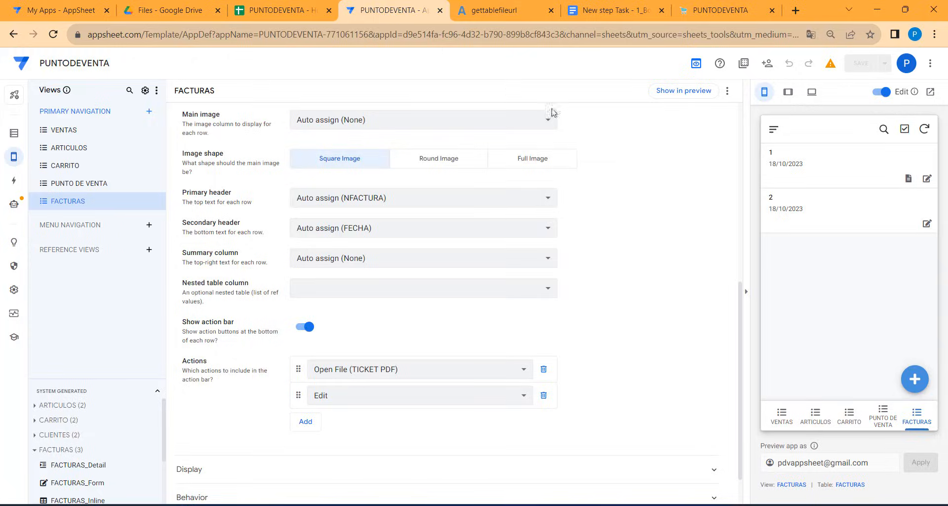
pyautogui.click(13, 204)
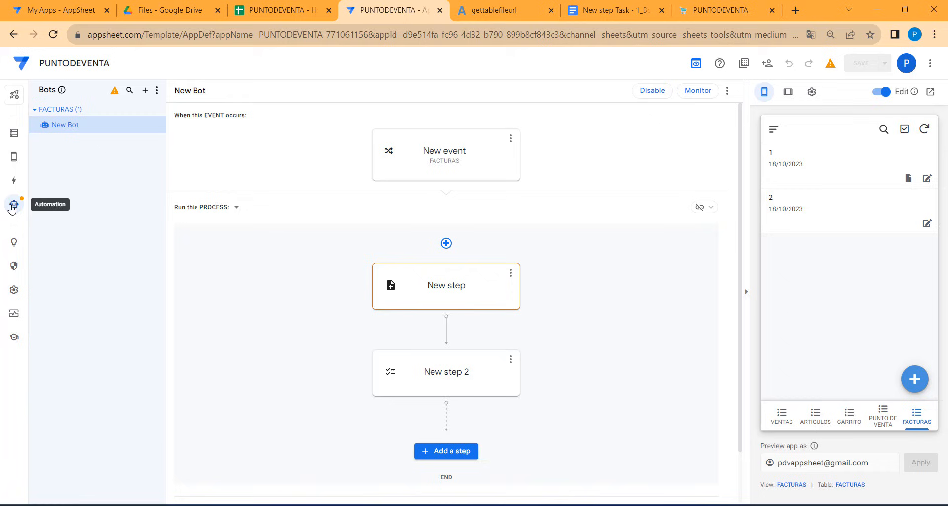
pyautogui.click(472, 294)
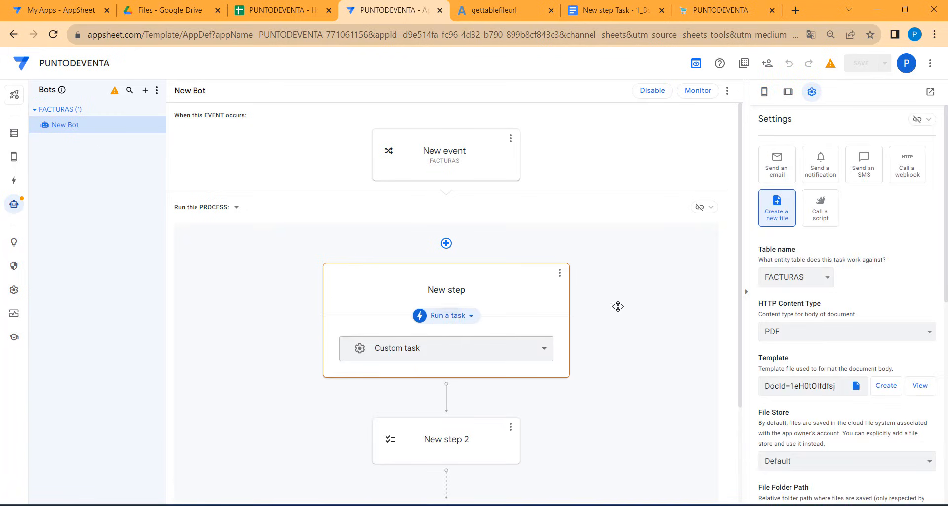
pyautogui.click(728, 91)
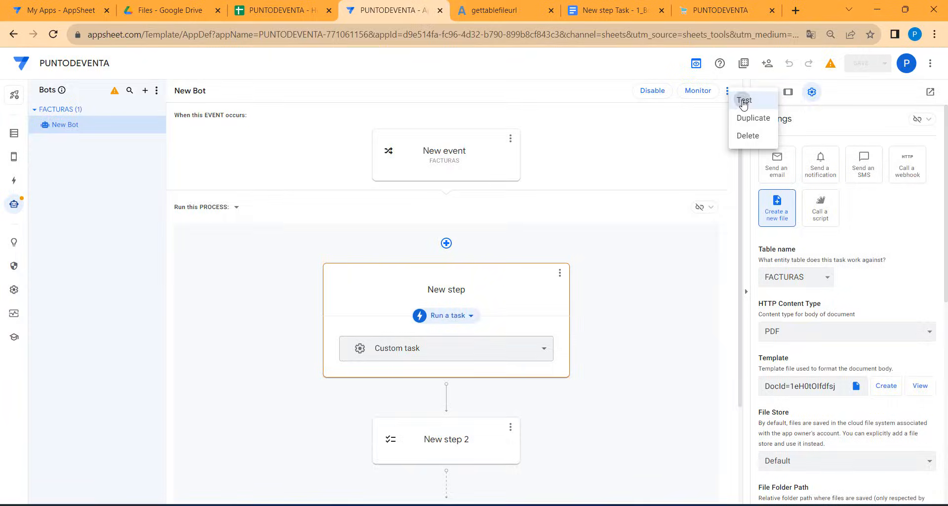
pyautogui.click(743, 100)
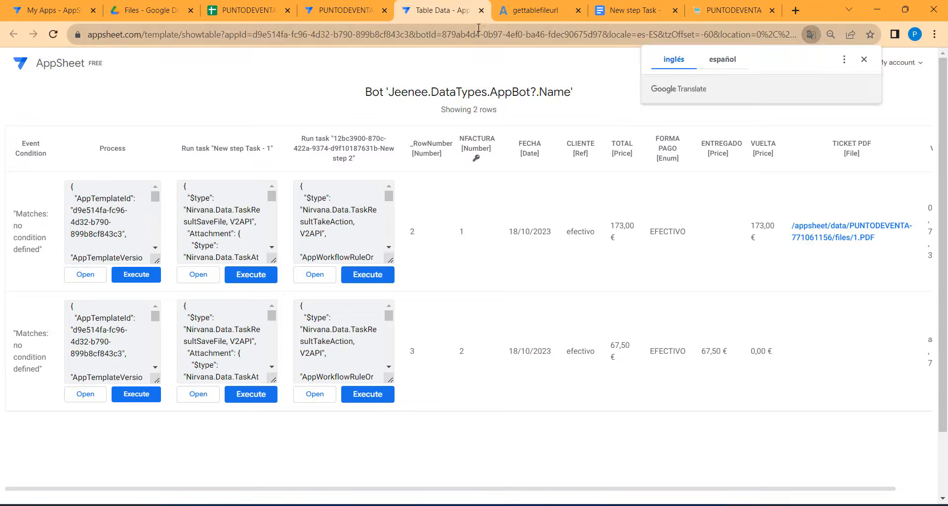
pyautogui.click(482, 11)
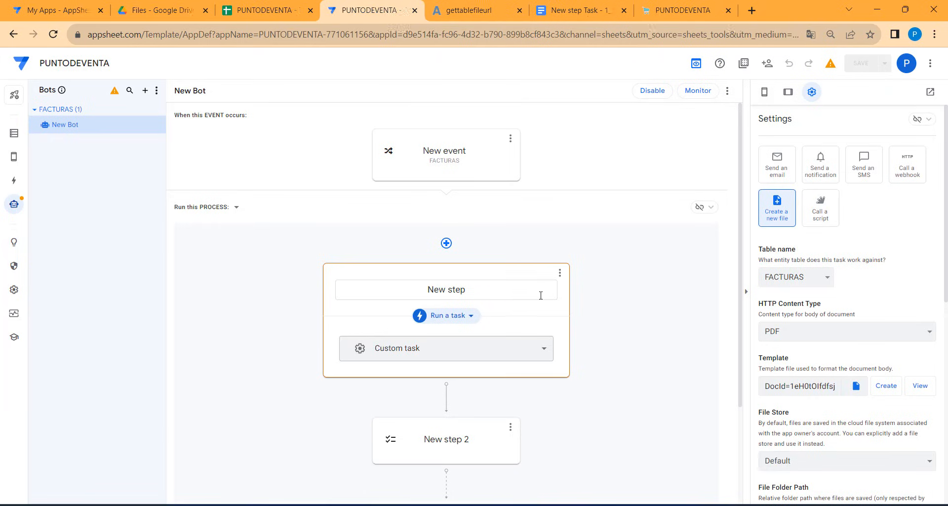
# Enable custom margins for the ticket file, set the attachment page to 150 mm high by 100 mm wide and save the app.
pyautogui.scroll(-8, 899, 312)
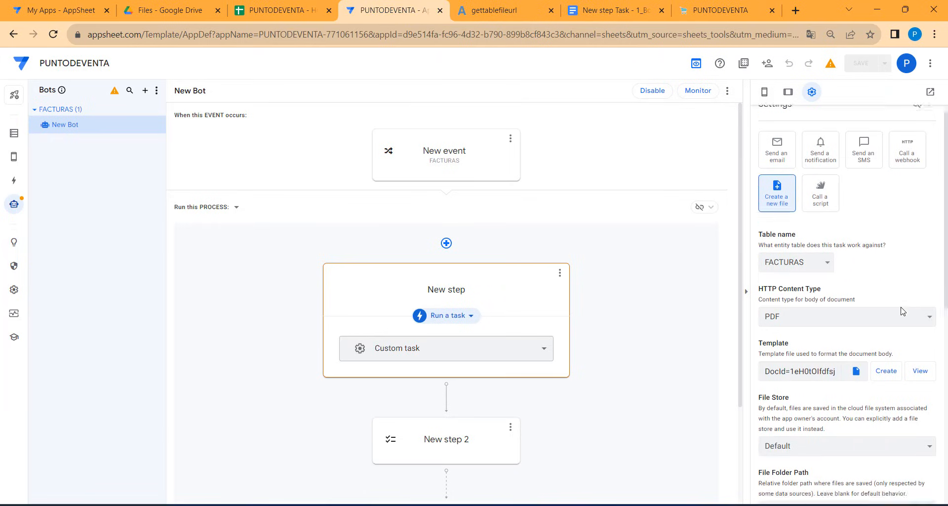
pyautogui.scroll(-1, 903, 314)
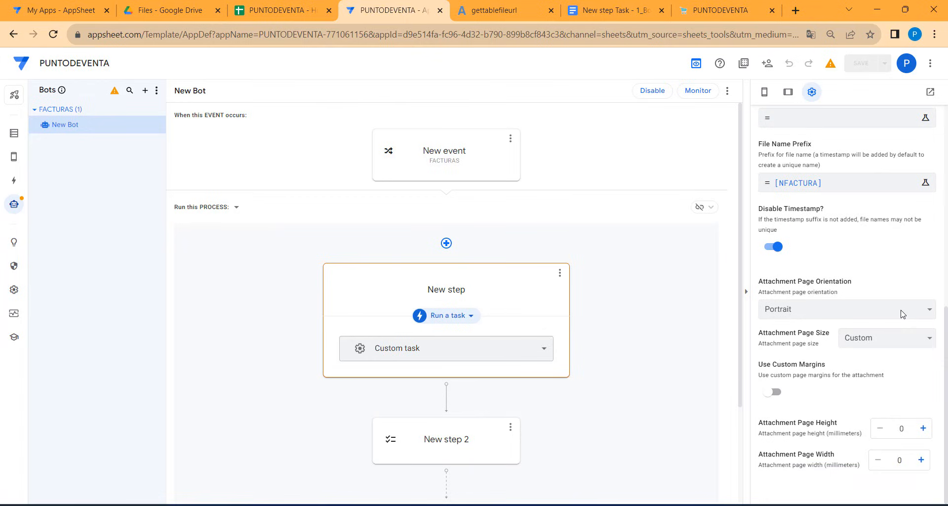
pyautogui.click(772, 393)
pyautogui.click(884, 338)
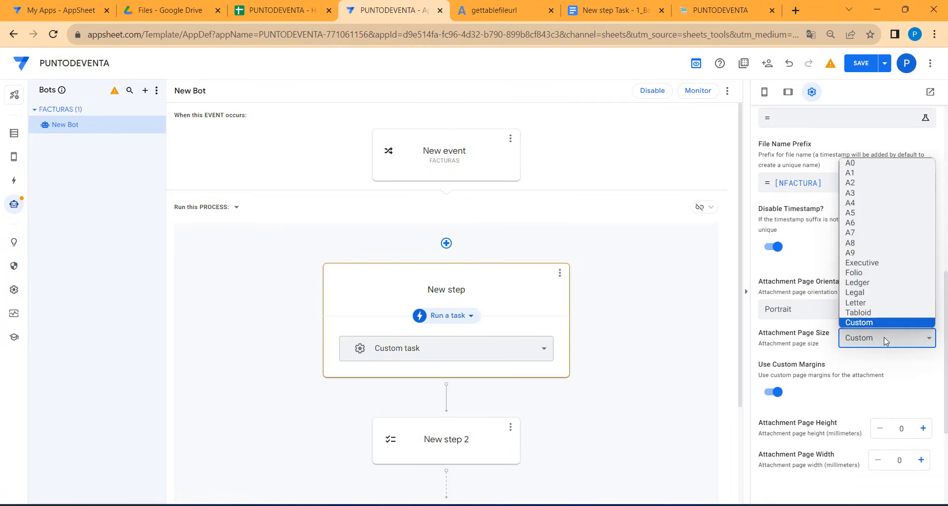
pyautogui.scroll(-4, 884, 336)
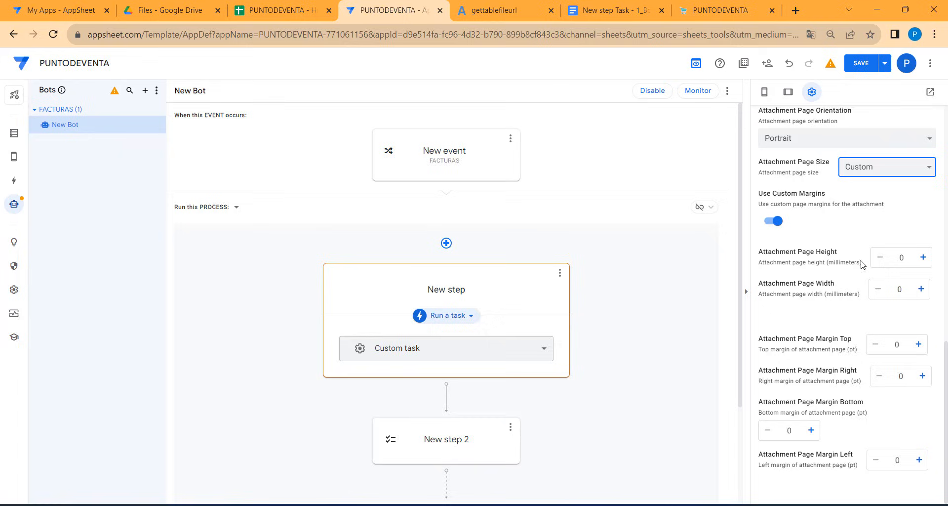
pyautogui.click(903, 258)
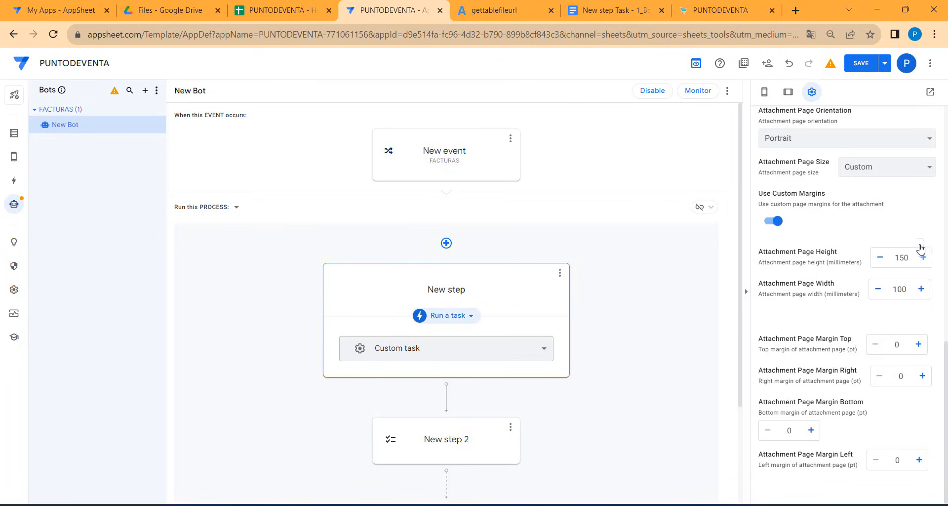
pyautogui.click(861, 66)
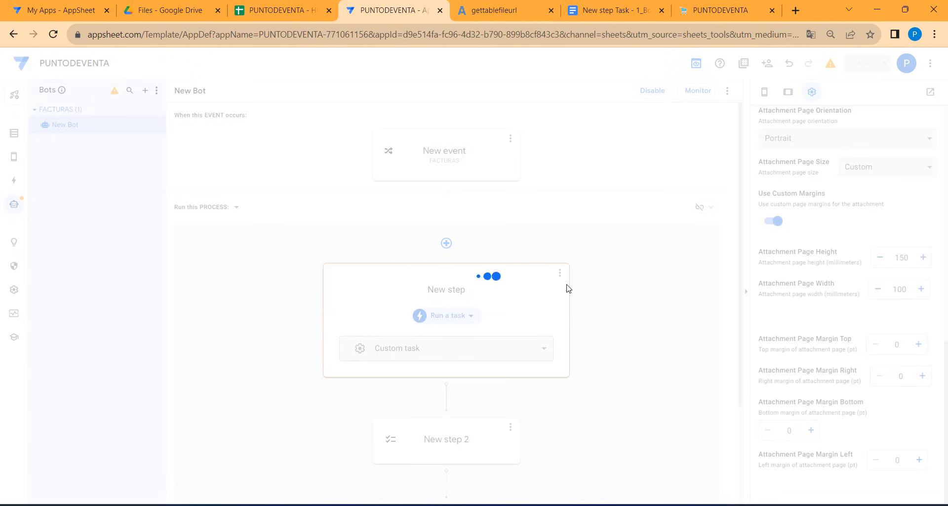
# Open invoice 1 from the FACTURAS preview, check its TICKET PDF field and leave the form without saving.
pyautogui.click(19, 155)
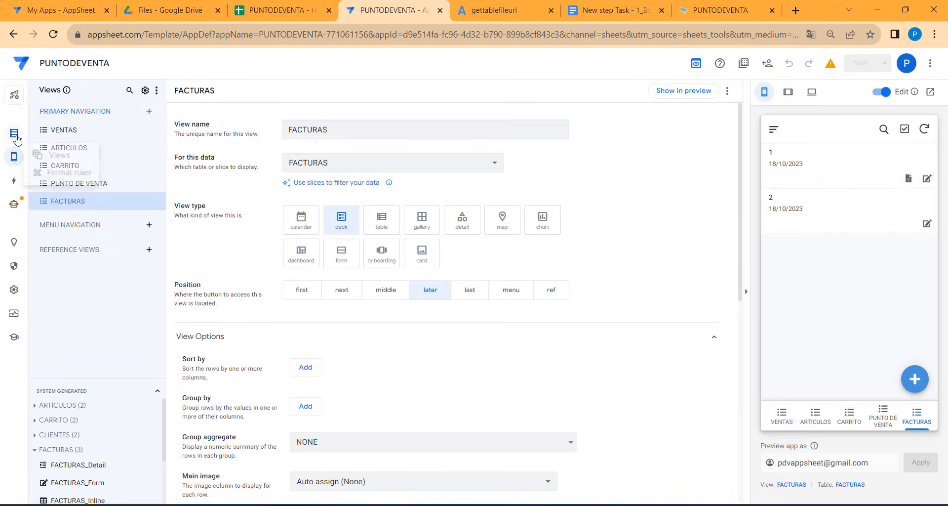
pyautogui.click(933, 181)
pyautogui.scroll(-3, 897, 362)
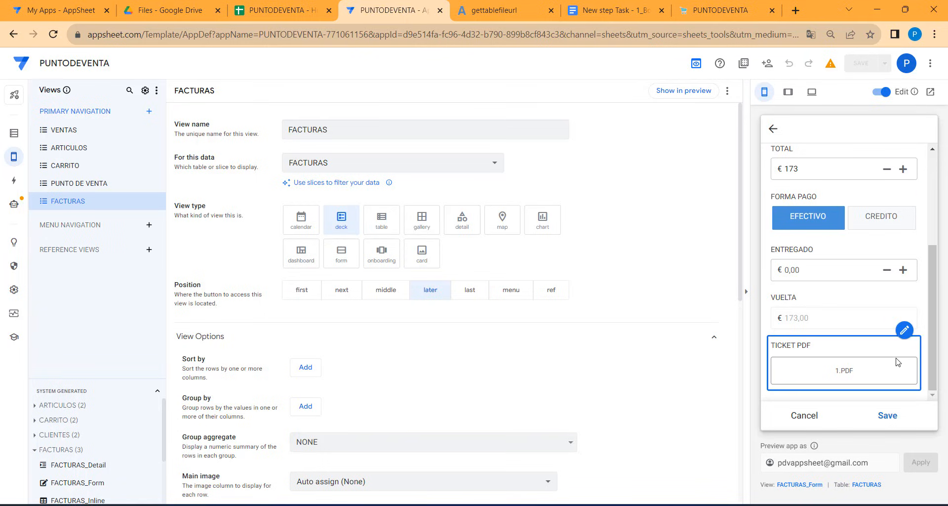
pyautogui.click(810, 419)
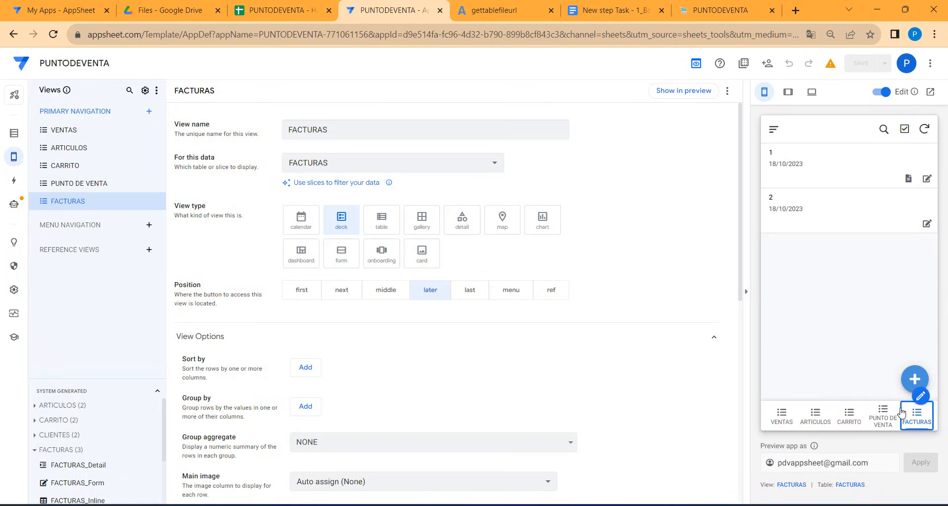
# Check the running app's cart, switch to the PUNTODEVENTA spreadsheet and clear rows 5 and 6 of the VENTAS sheet.
pyautogui.click(704, 11)
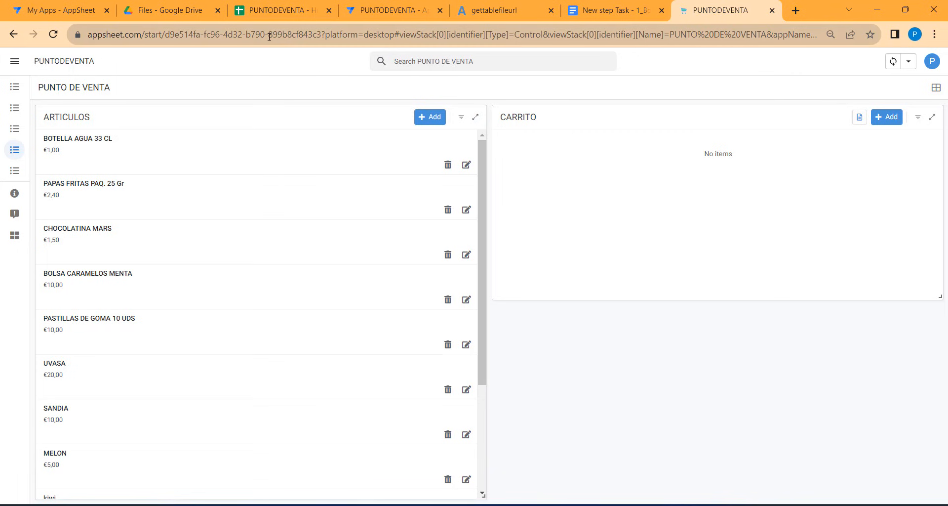
pyautogui.click(295, 12)
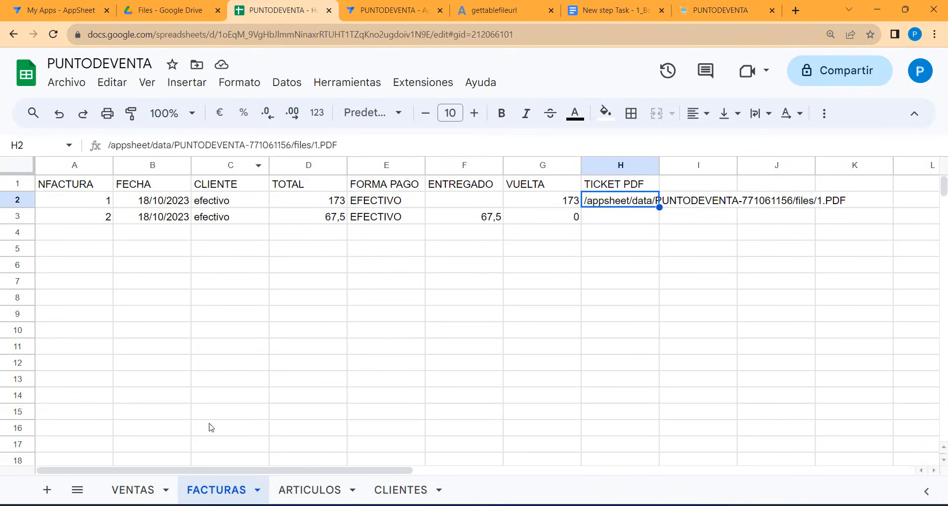
pyautogui.click(134, 489)
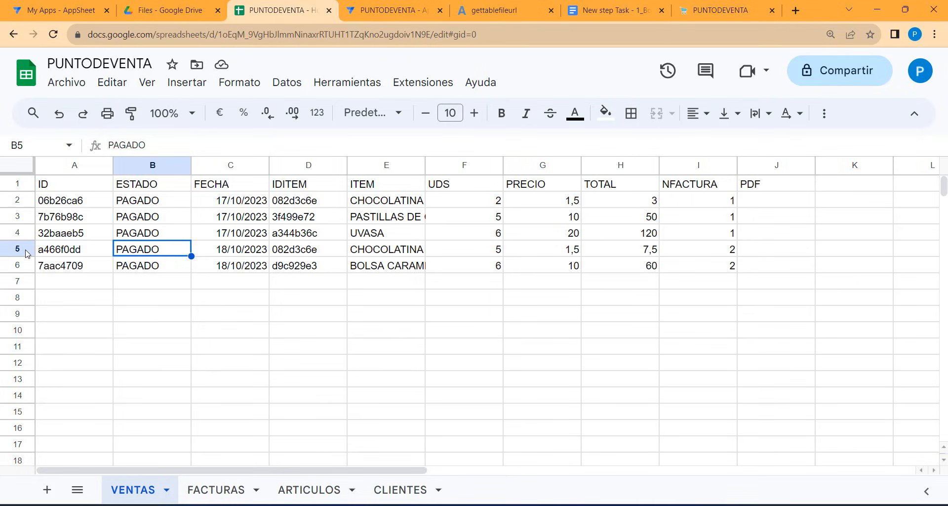
pyautogui.moveTo(28, 253); pyautogui.dragTo(54, 269)
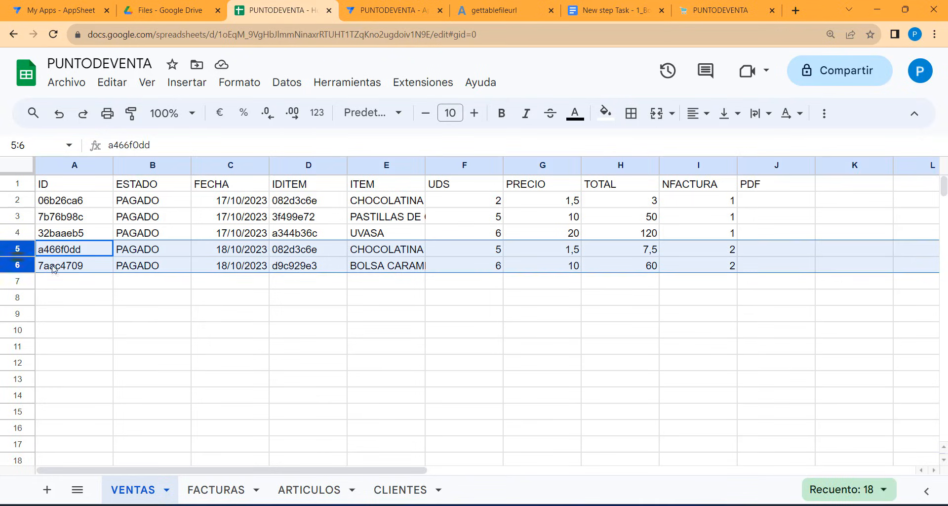
pyautogui.press('Delete')
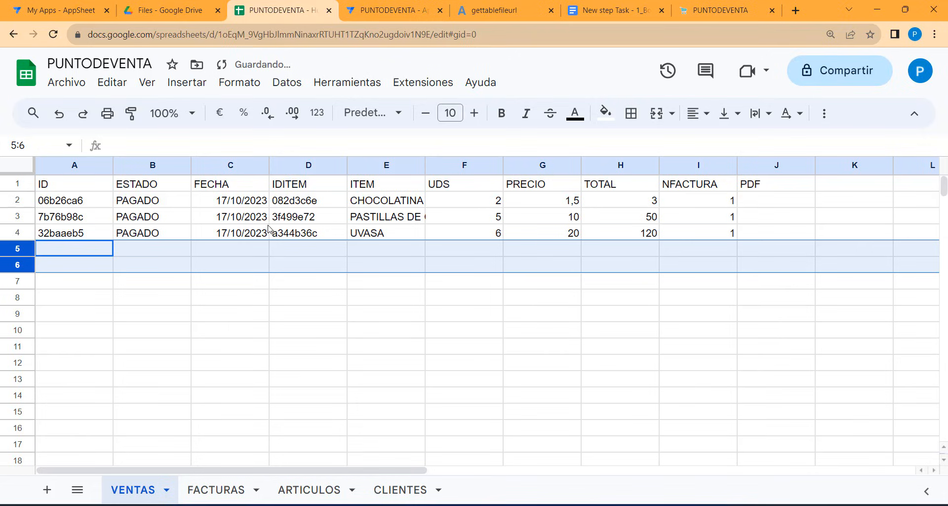
# Clear the ESTADO cells B2:B4 in VENTAS and sync the running PUNTODEVENTA app to reload the cart.
pyautogui.moveTo(150, 198); pyautogui.dragTo(149, 234)
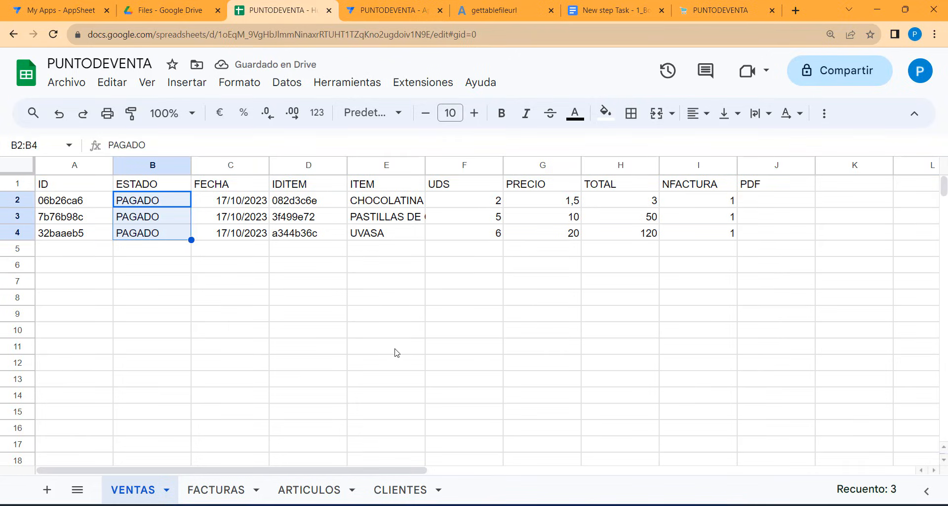
pyautogui.press('Delete')
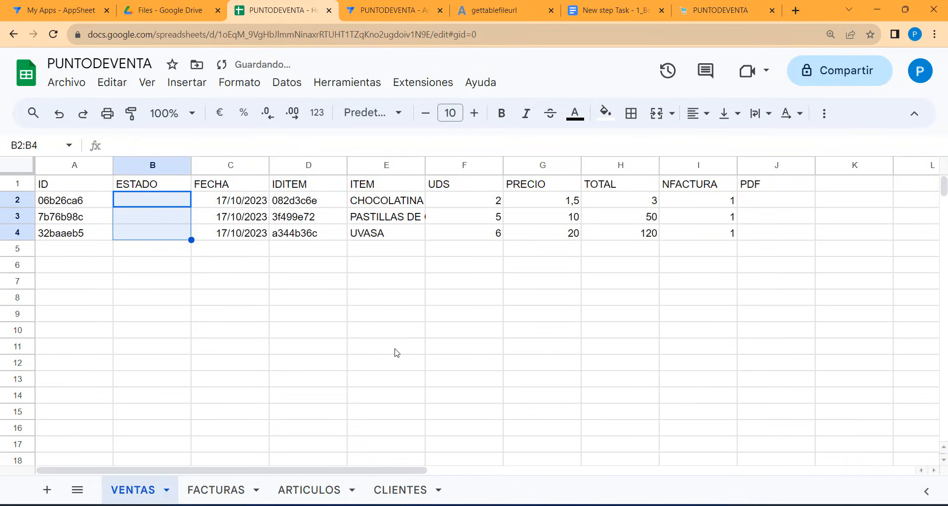
pyautogui.click(153, 205)
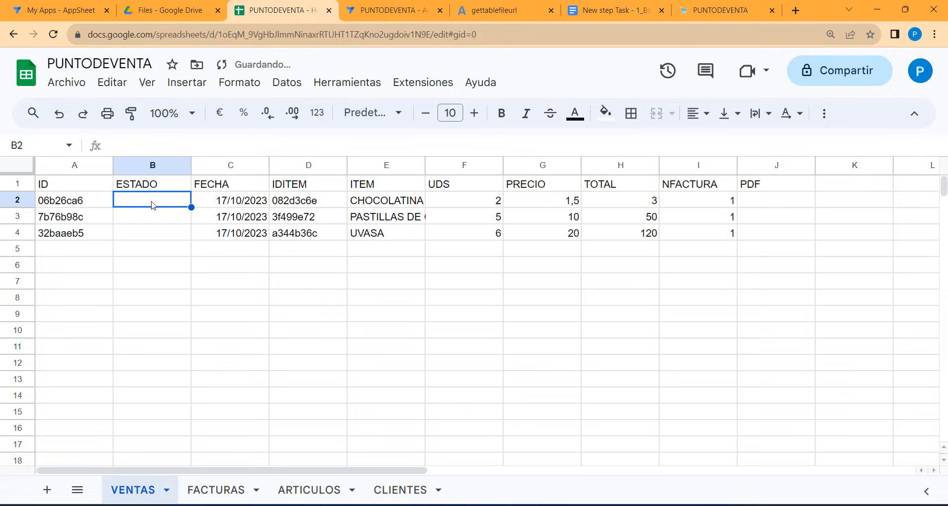
pyautogui.click(719, 13)
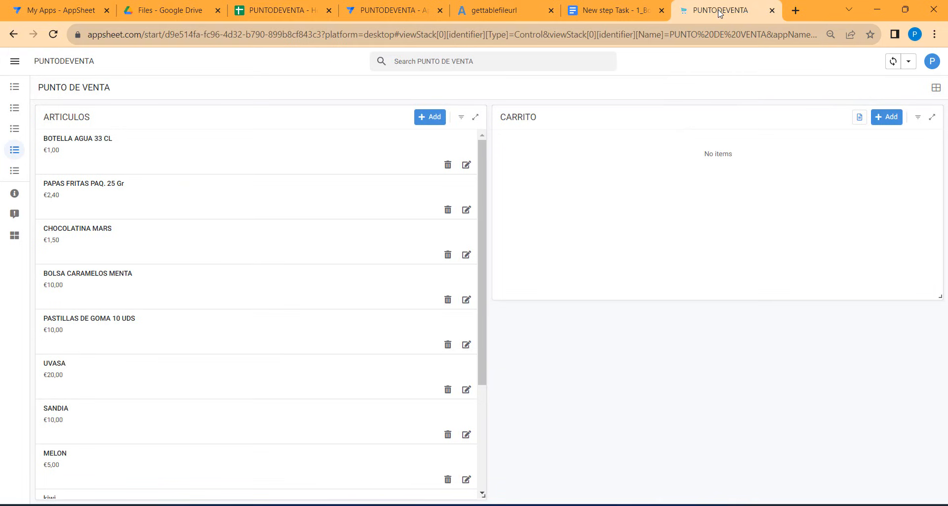
pyautogui.click(894, 61)
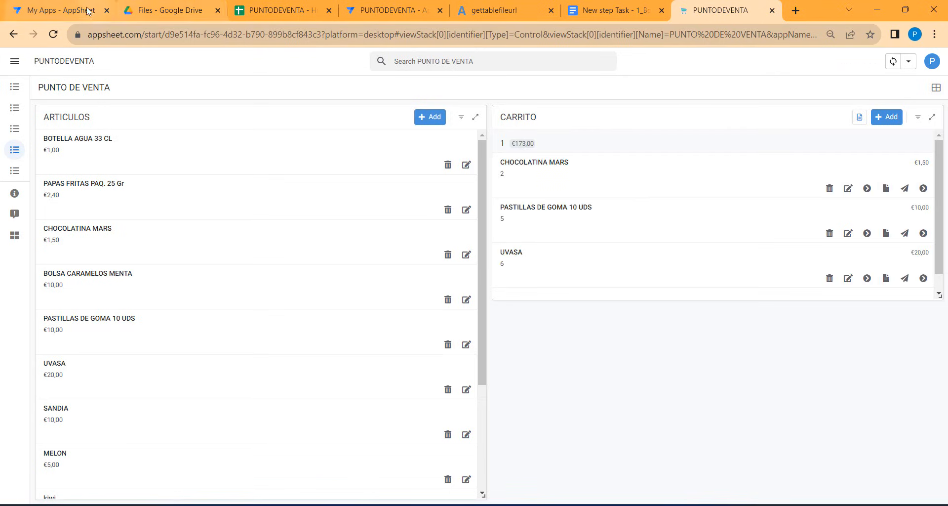
# Return to the spreadsheet and clear both invoice rows in the FACTURAS sheet, range A2:I3.
pyautogui.click(290, 10)
pyautogui.click(222, 491)
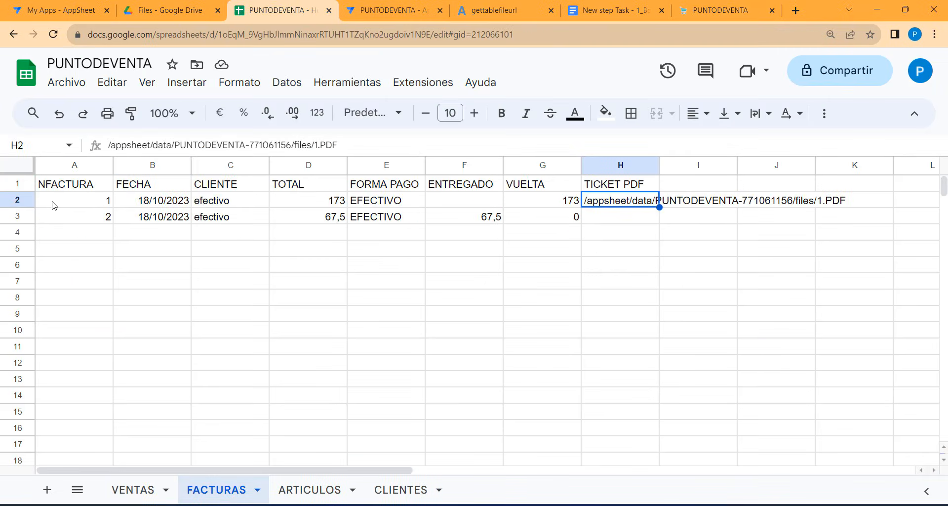
pyautogui.moveTo(55, 216); pyautogui.dragTo(720, 205)
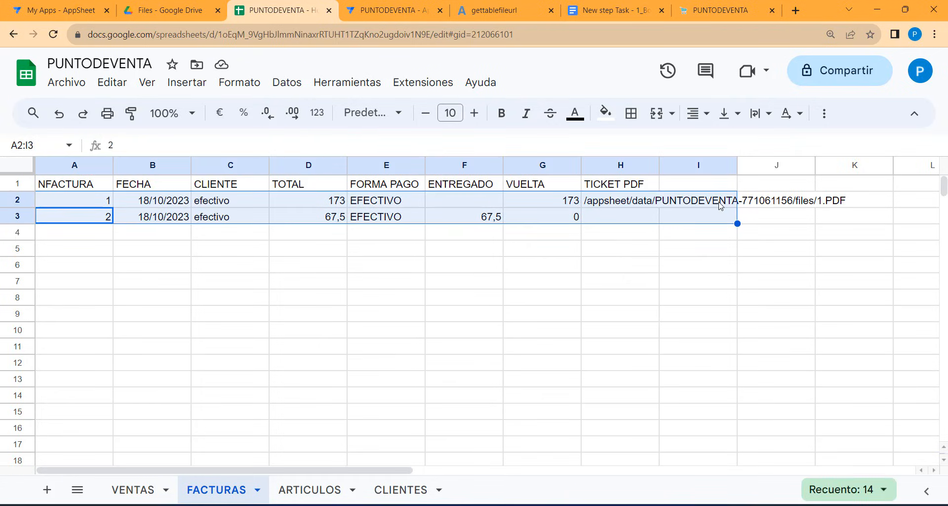
pyautogui.press('Delete')
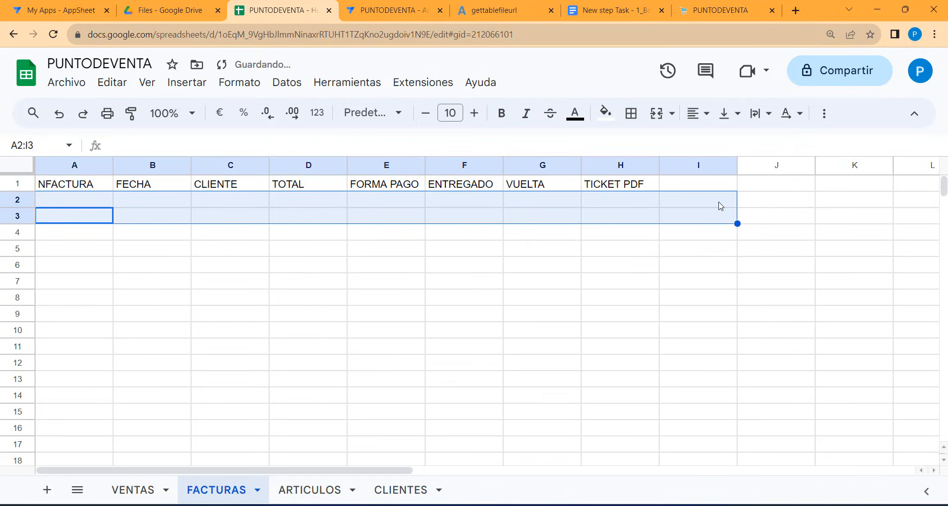
pyautogui.click(105, 205)
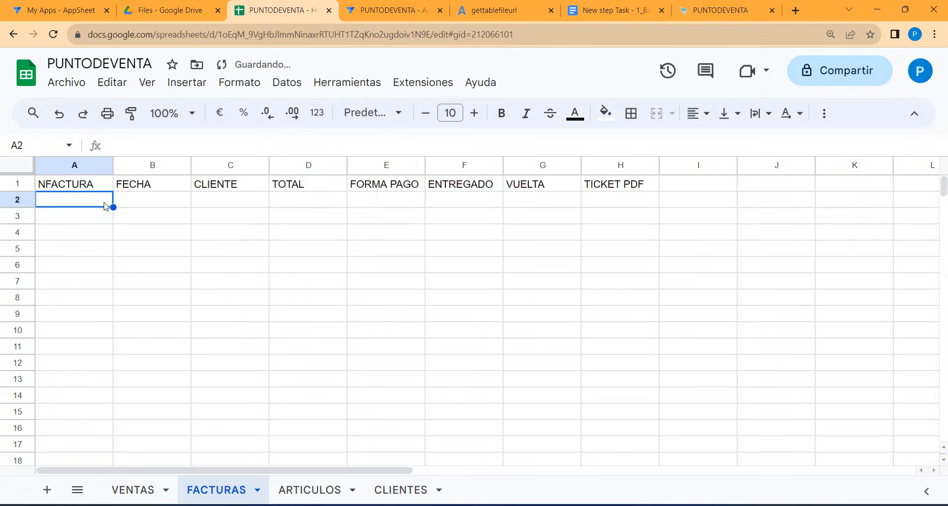
# Return to the running app, sync it, invoice the cart and save the FACTURAS form for invoice 1.
pyautogui.click(705, 10)
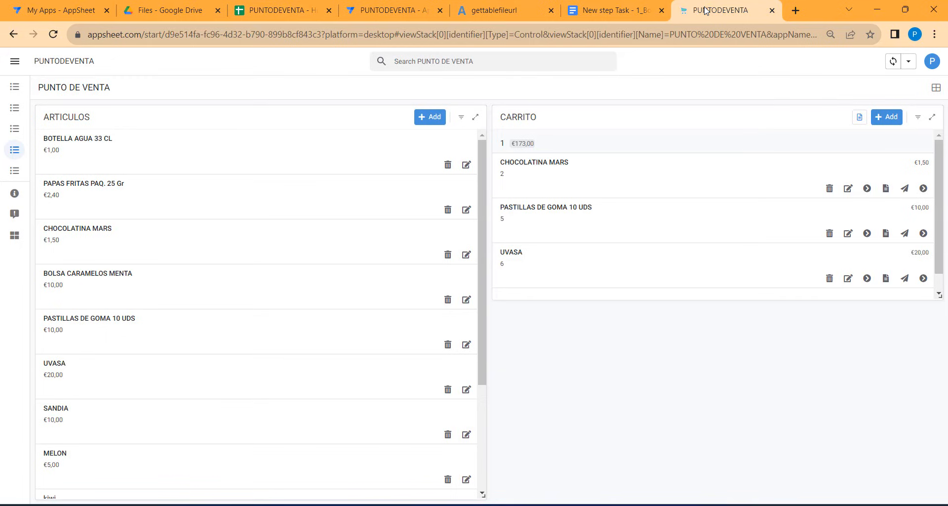
pyautogui.click(893, 64)
pyautogui.click(858, 118)
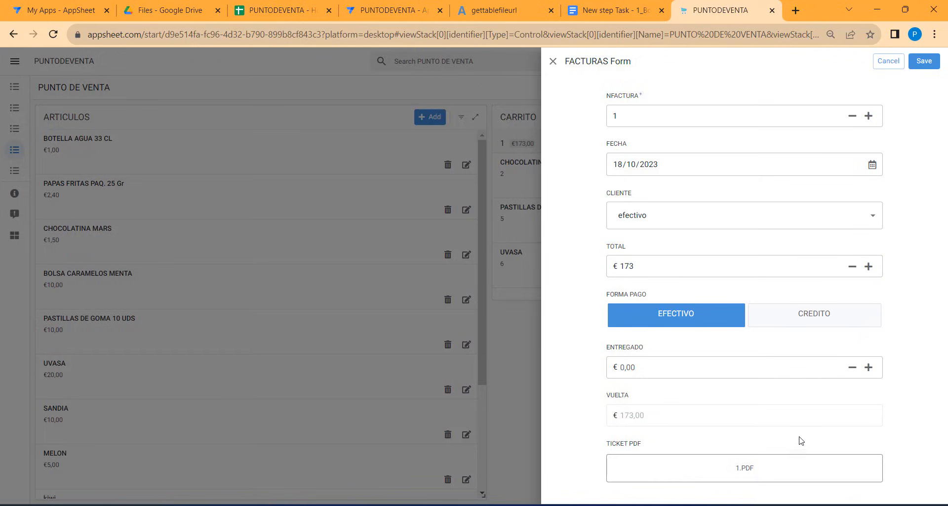
pyautogui.click(928, 64)
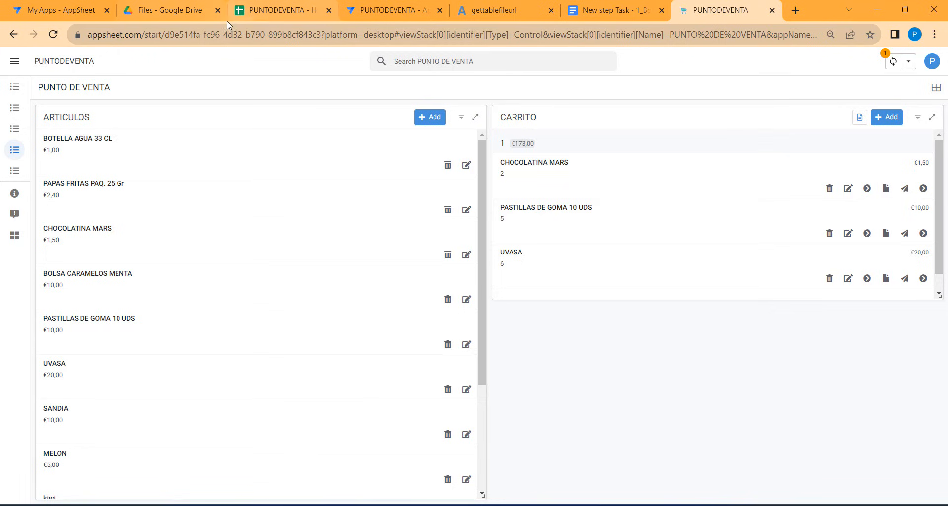
# Check the new invoice in the FACTURAS sheet and the ESTADO values in VENTAS, and view the running app's cart.
pyautogui.click(285, 14)
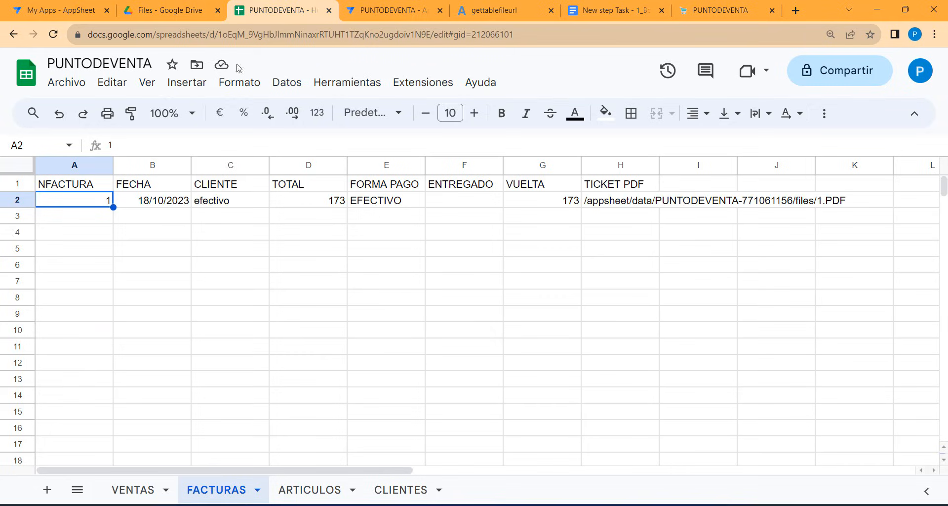
pyautogui.click(132, 489)
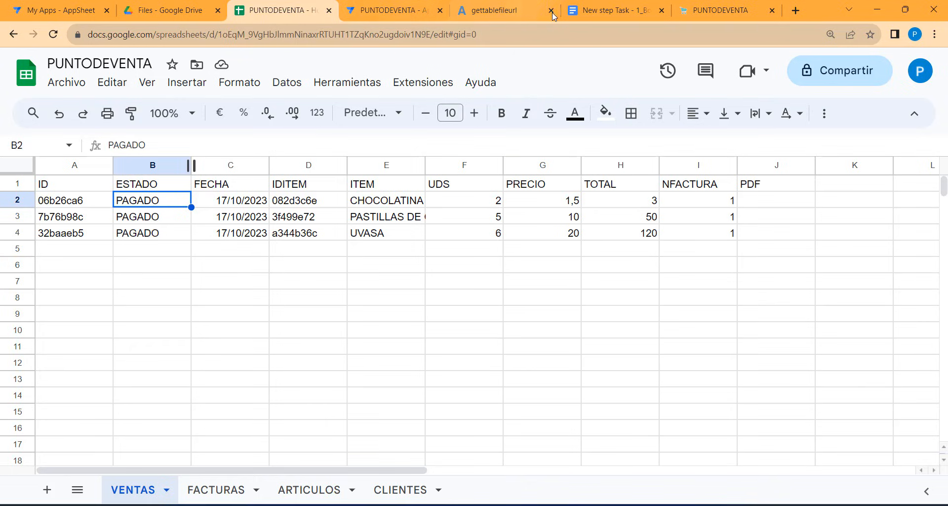
pyautogui.click(731, 10)
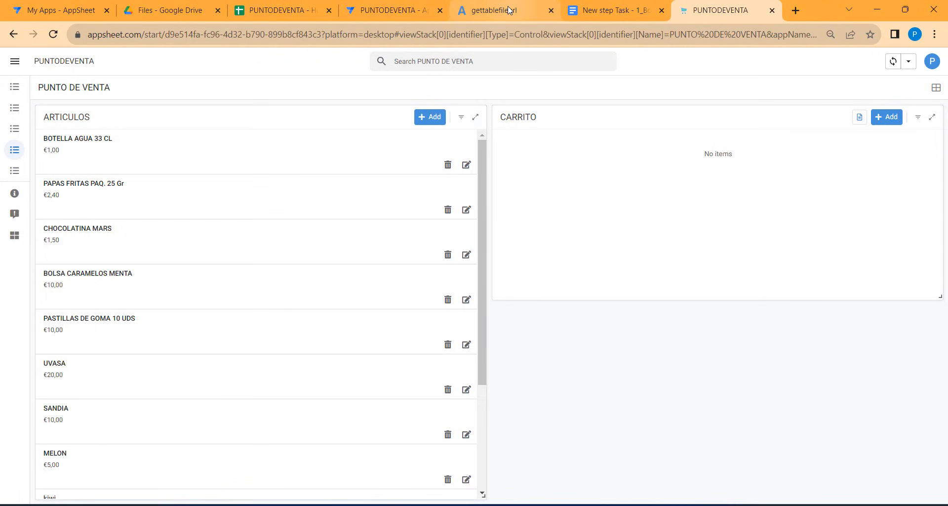
# In the AppSheet editor, open invoice 1's ticket PDF from the FACTURAS preview, examine it and return to the editor.
pyautogui.click(395, 10)
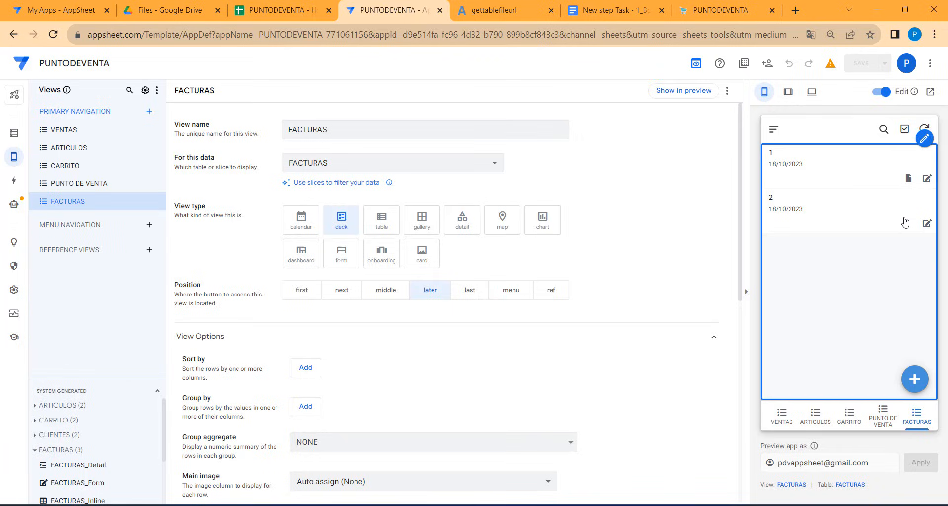
pyautogui.click(909, 180)
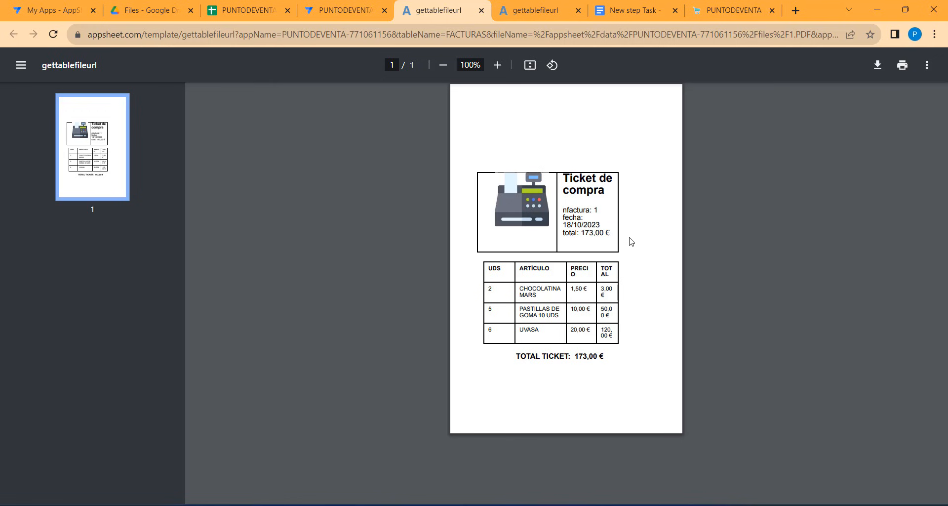
pyautogui.click(345, 10)
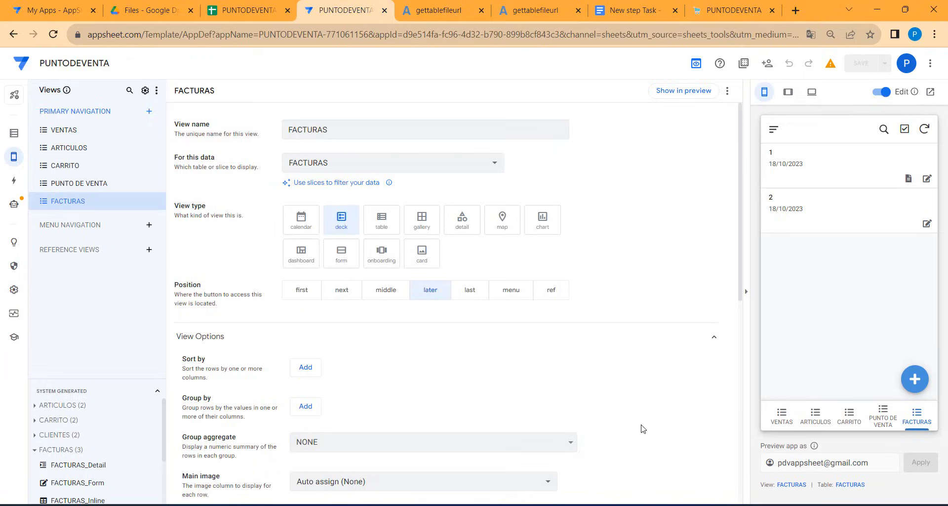